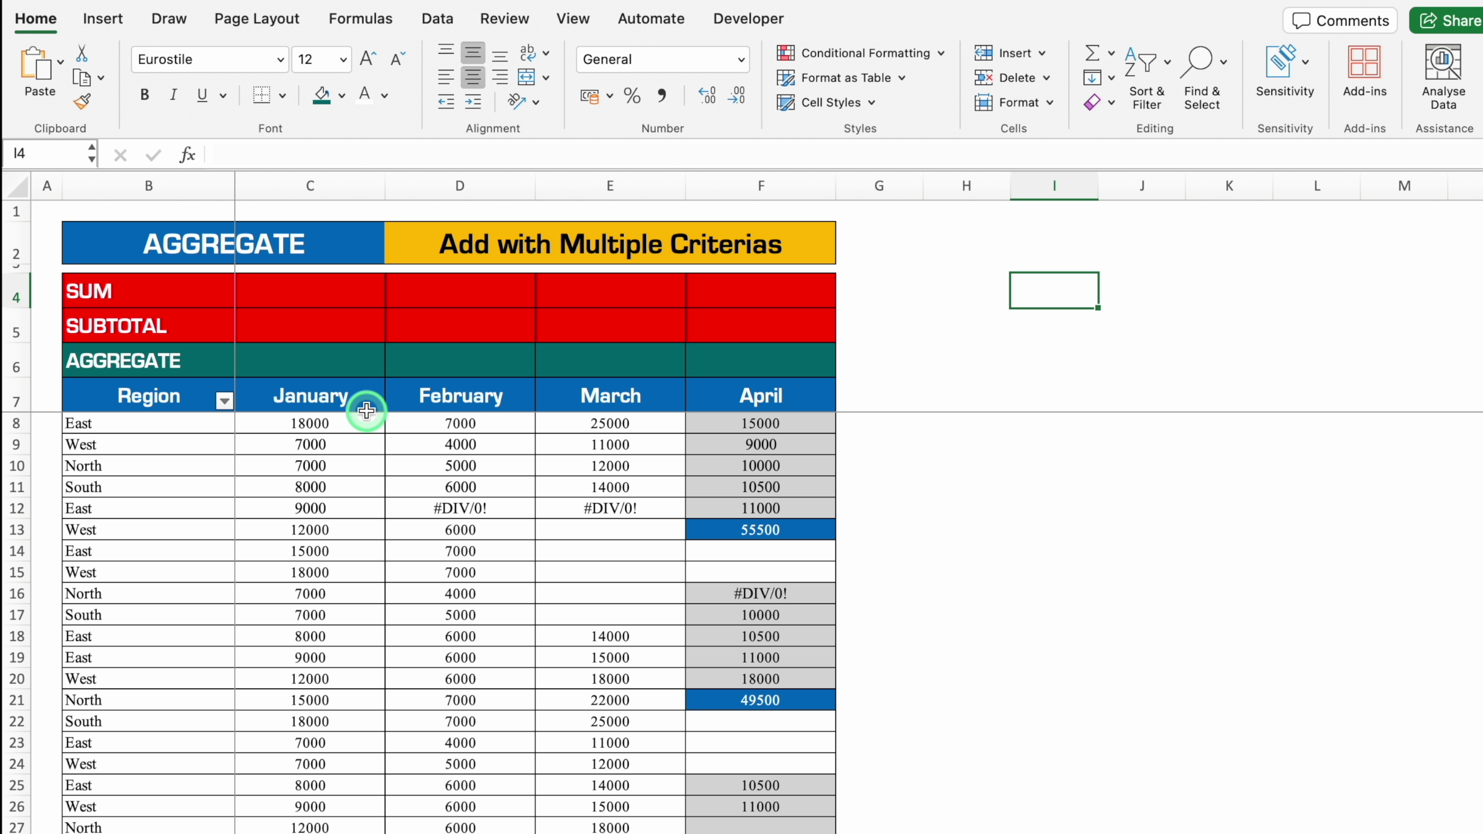
Enter =SUM(C8:C31) in cell C4 to total the January column
left_click(334, 287)
type("=sum")
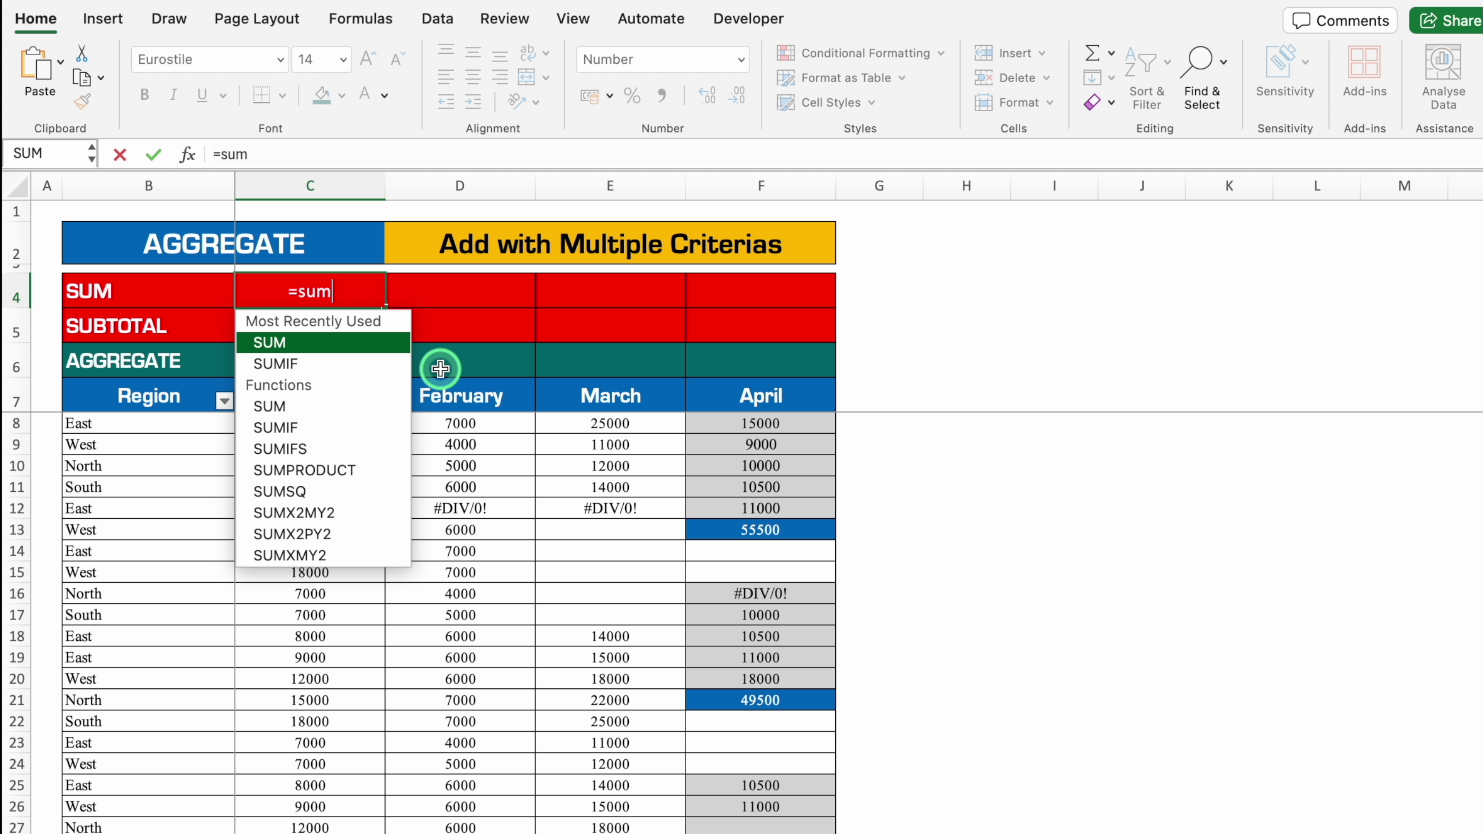
double_click(376, 342)
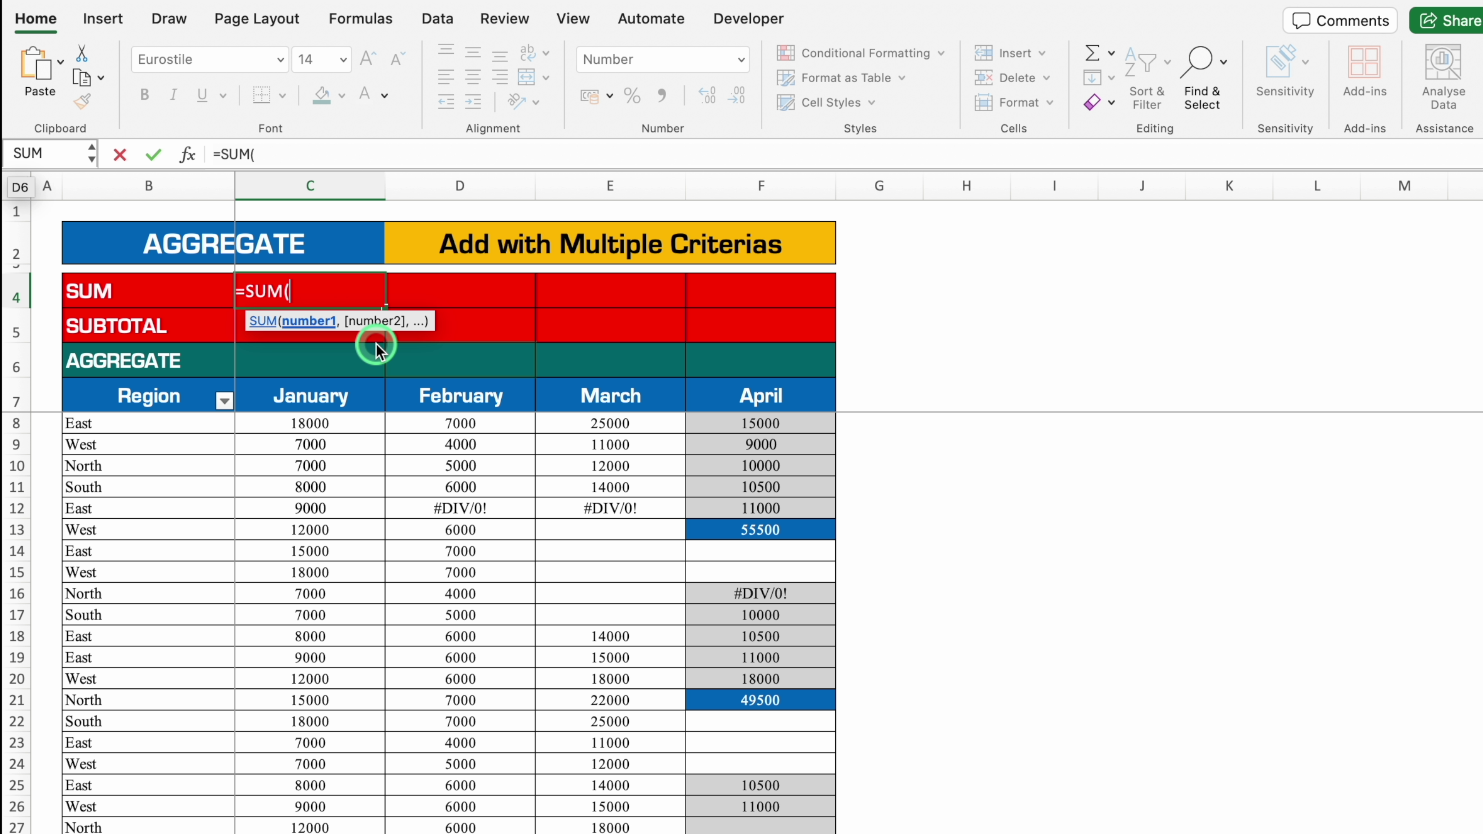
left_click(359, 422)
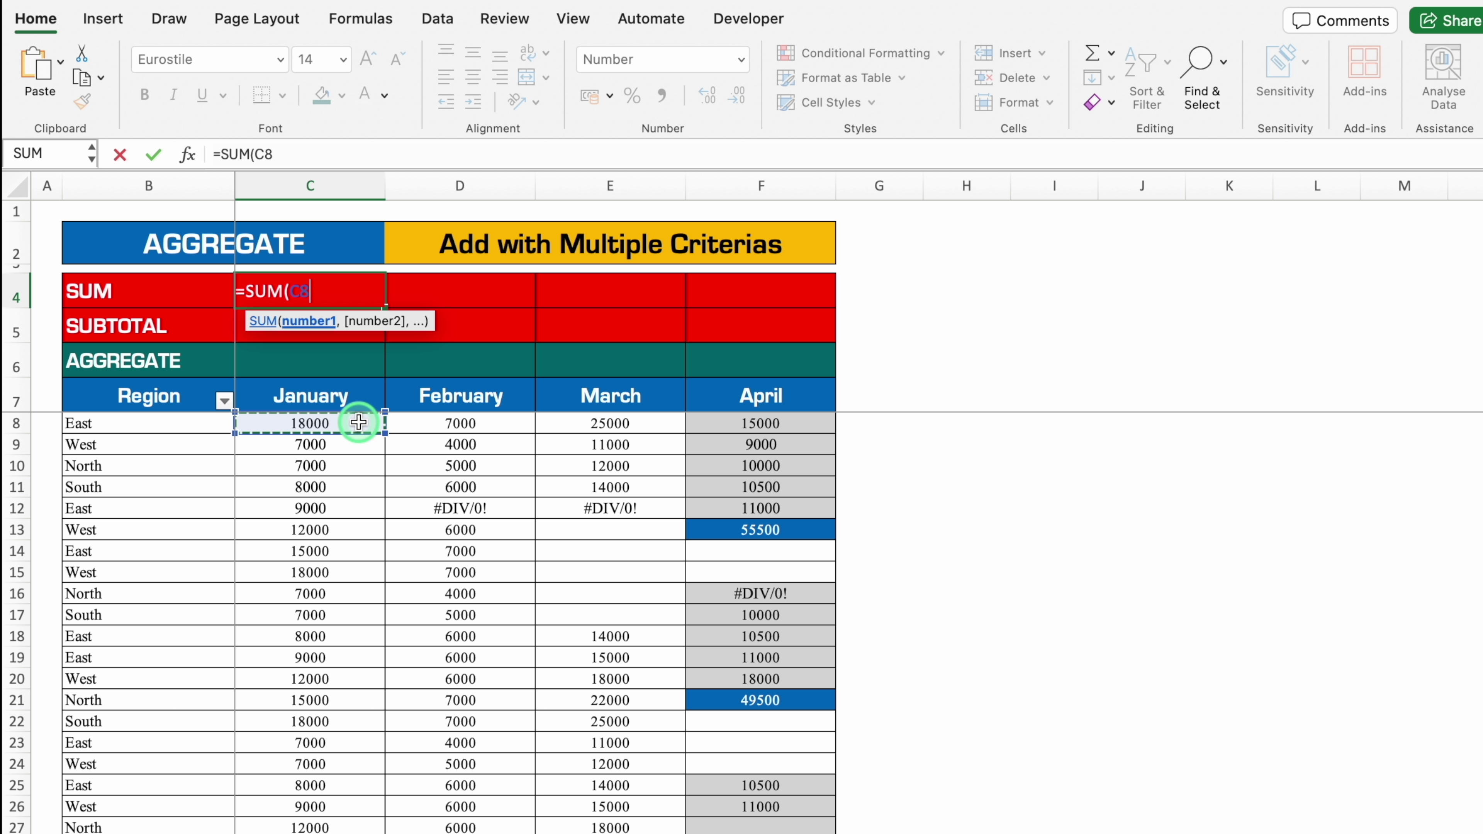
key("ctrl+shift+Down")
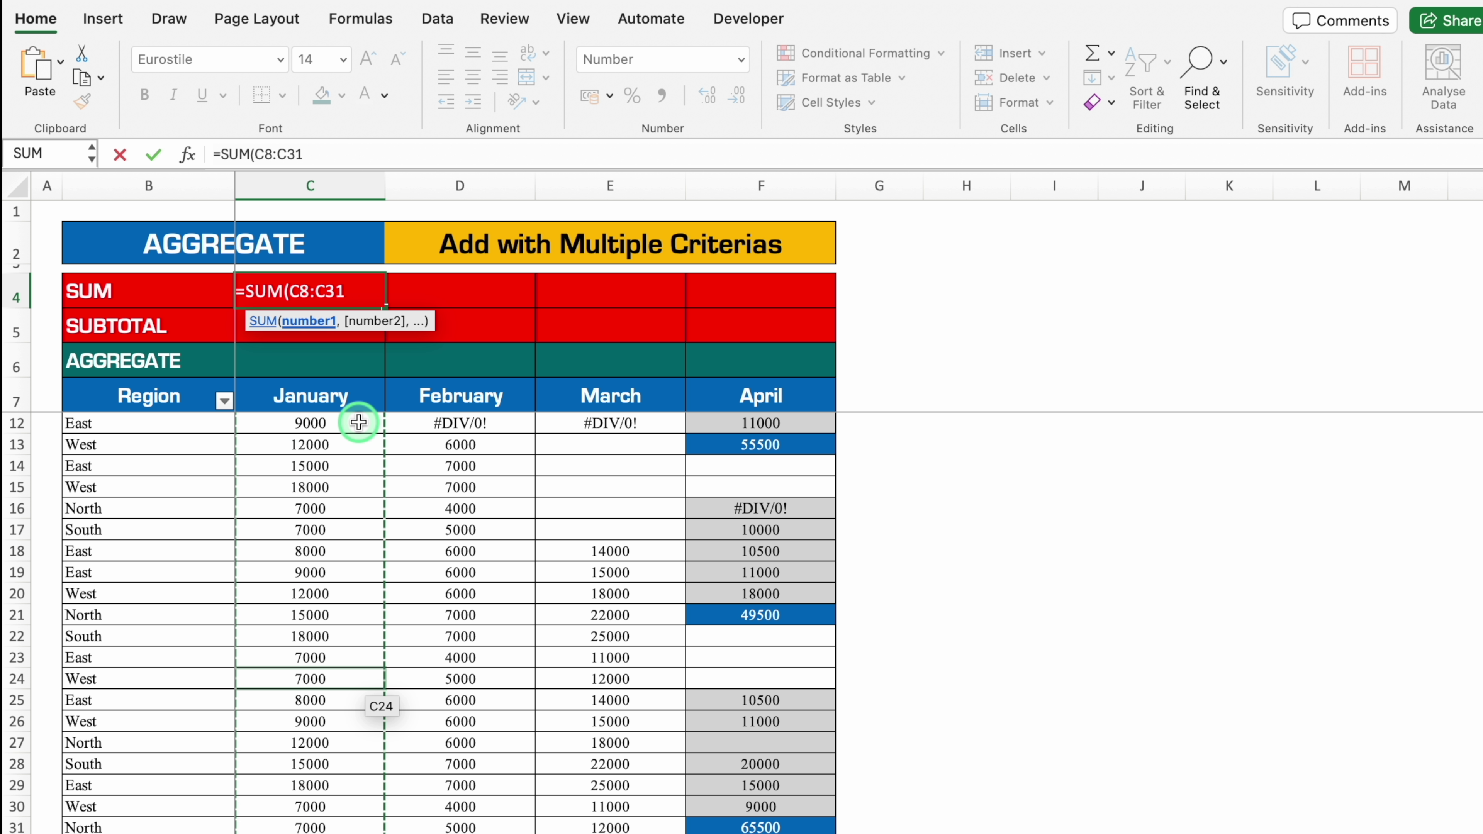
type(")")
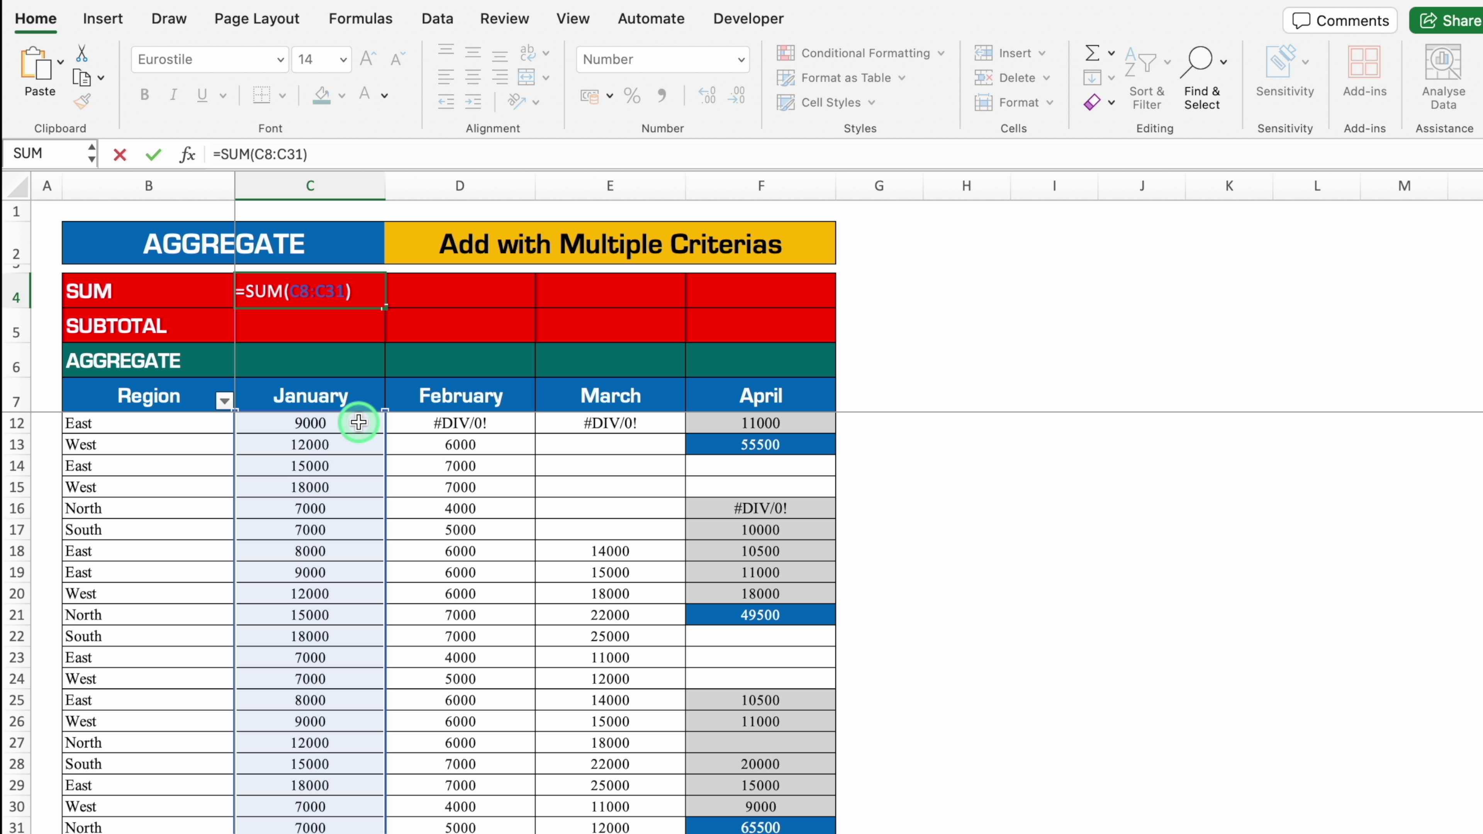
key("Return")
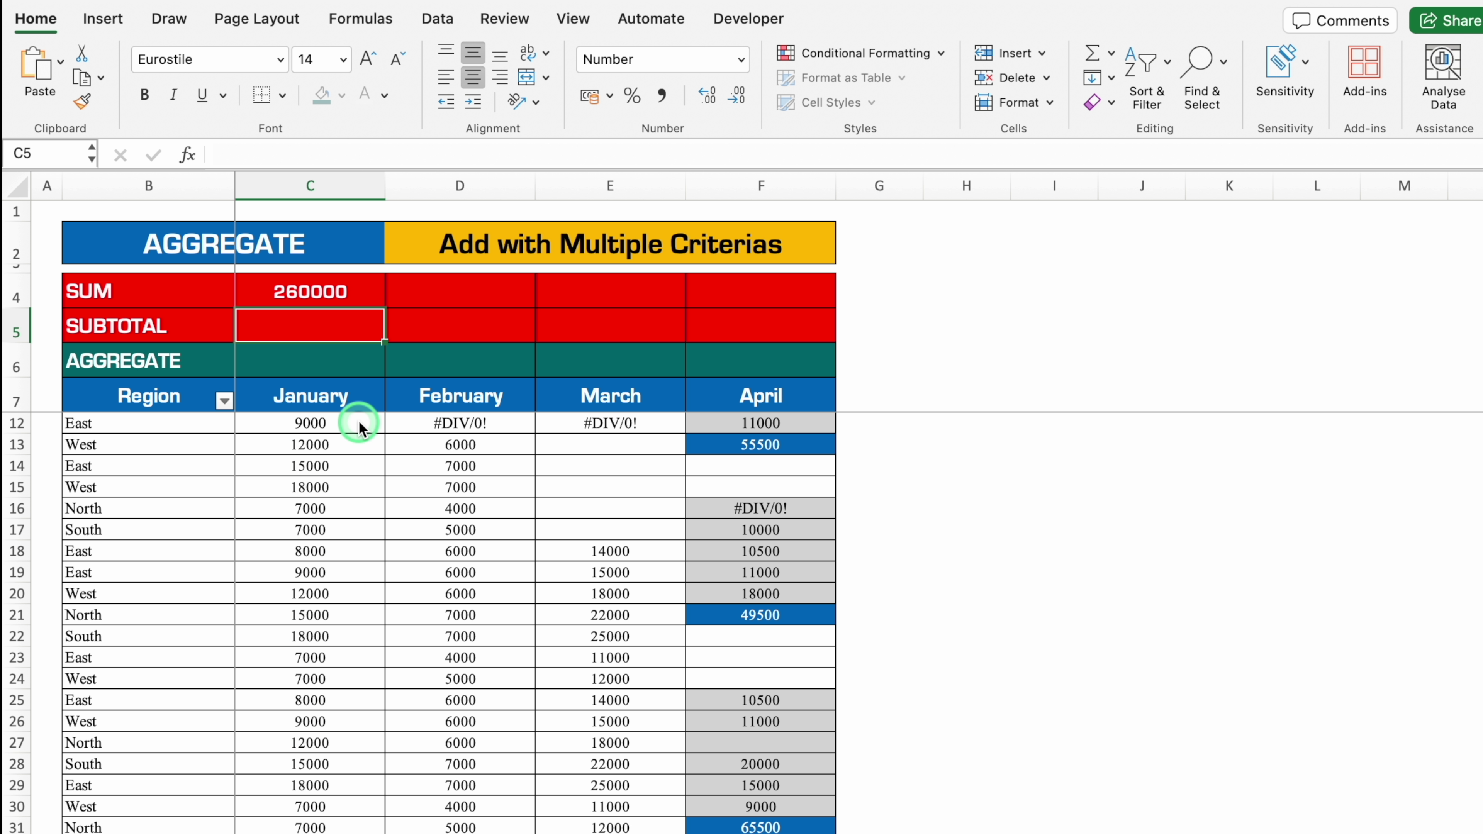
Start a SUBTOTAL formula in cell C5 using function number 9 (SUM)
type("=")
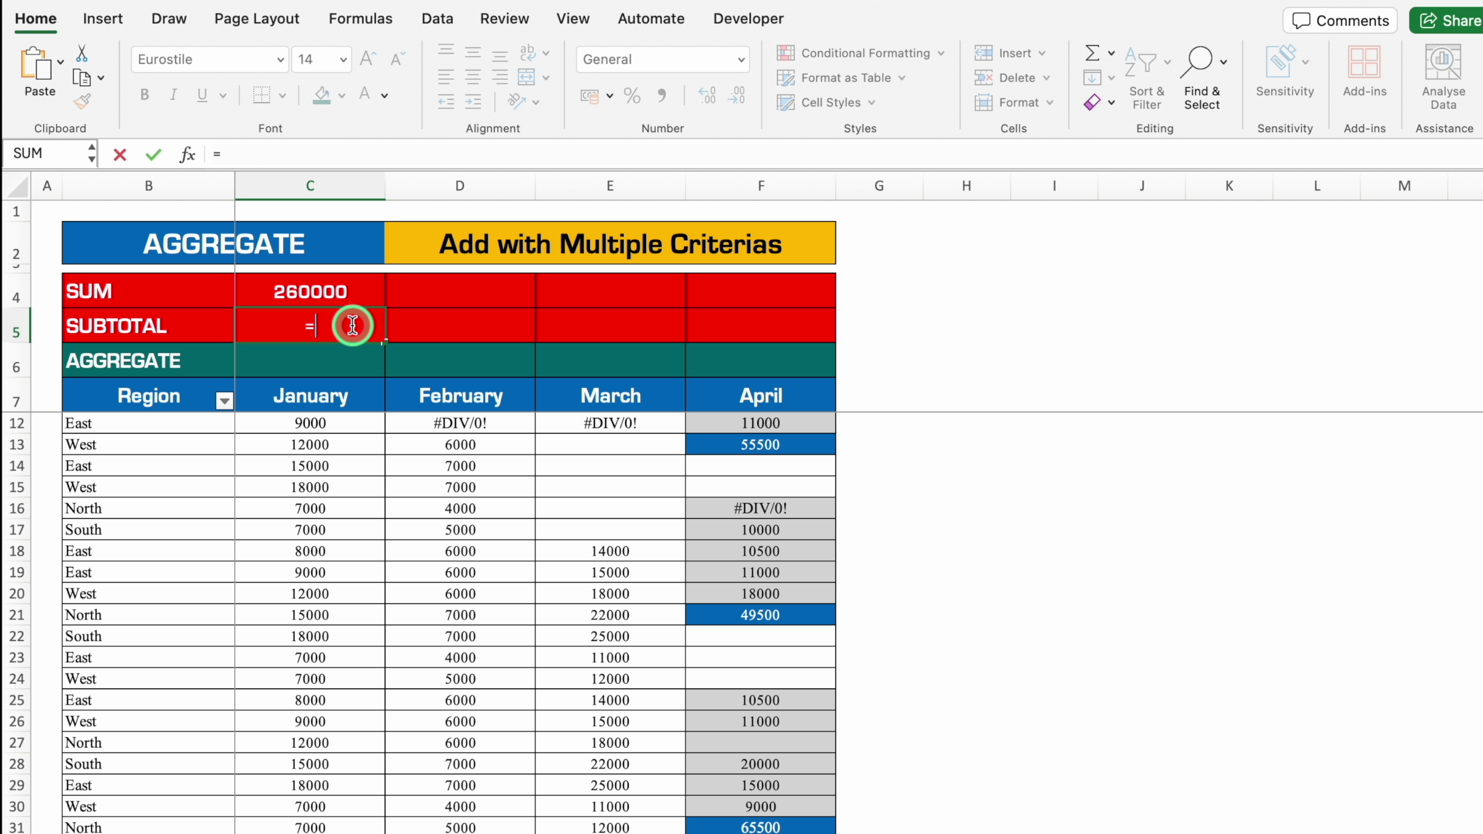
type("sub")
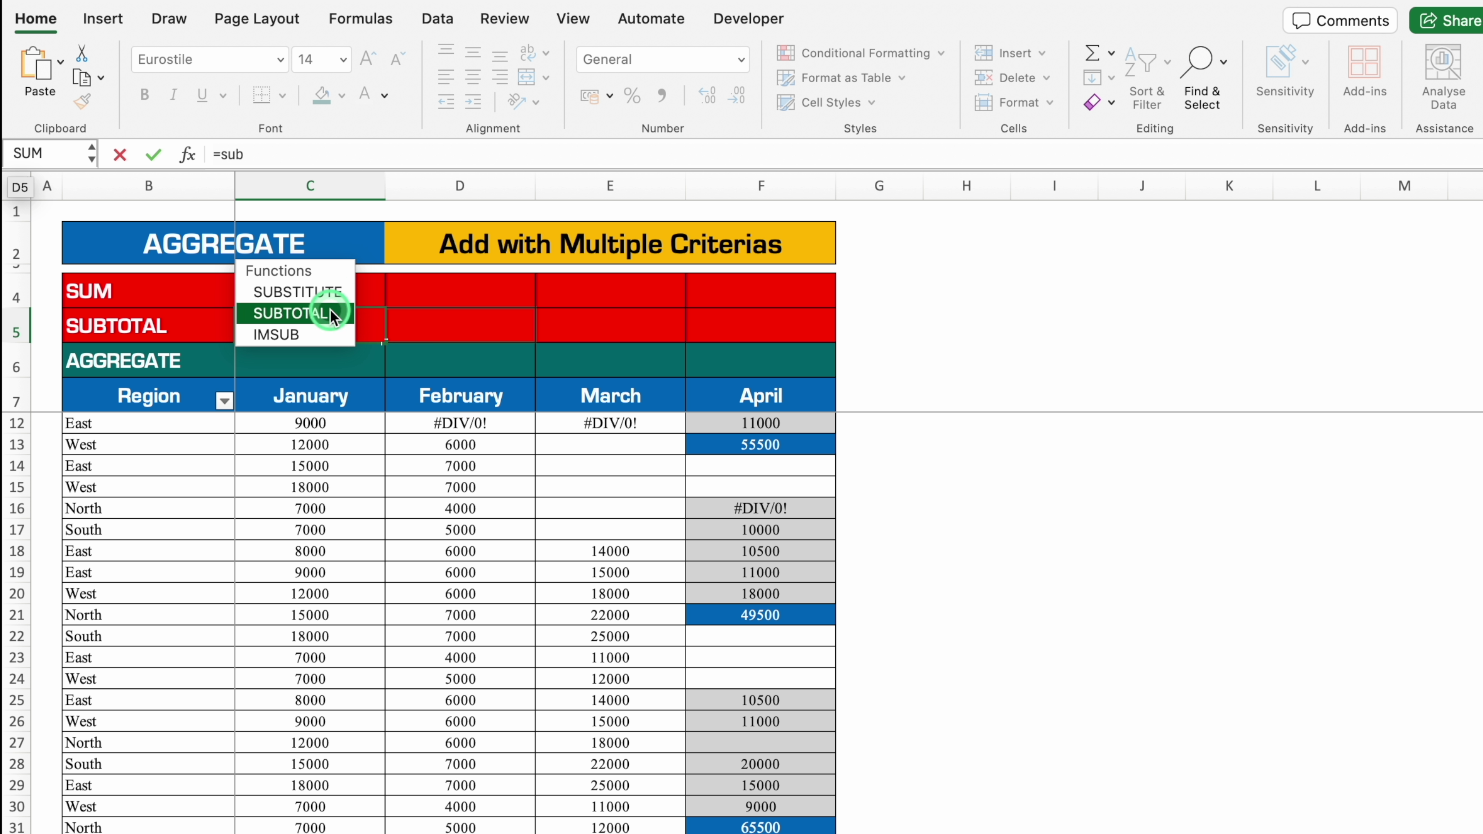
double_click(331, 310)
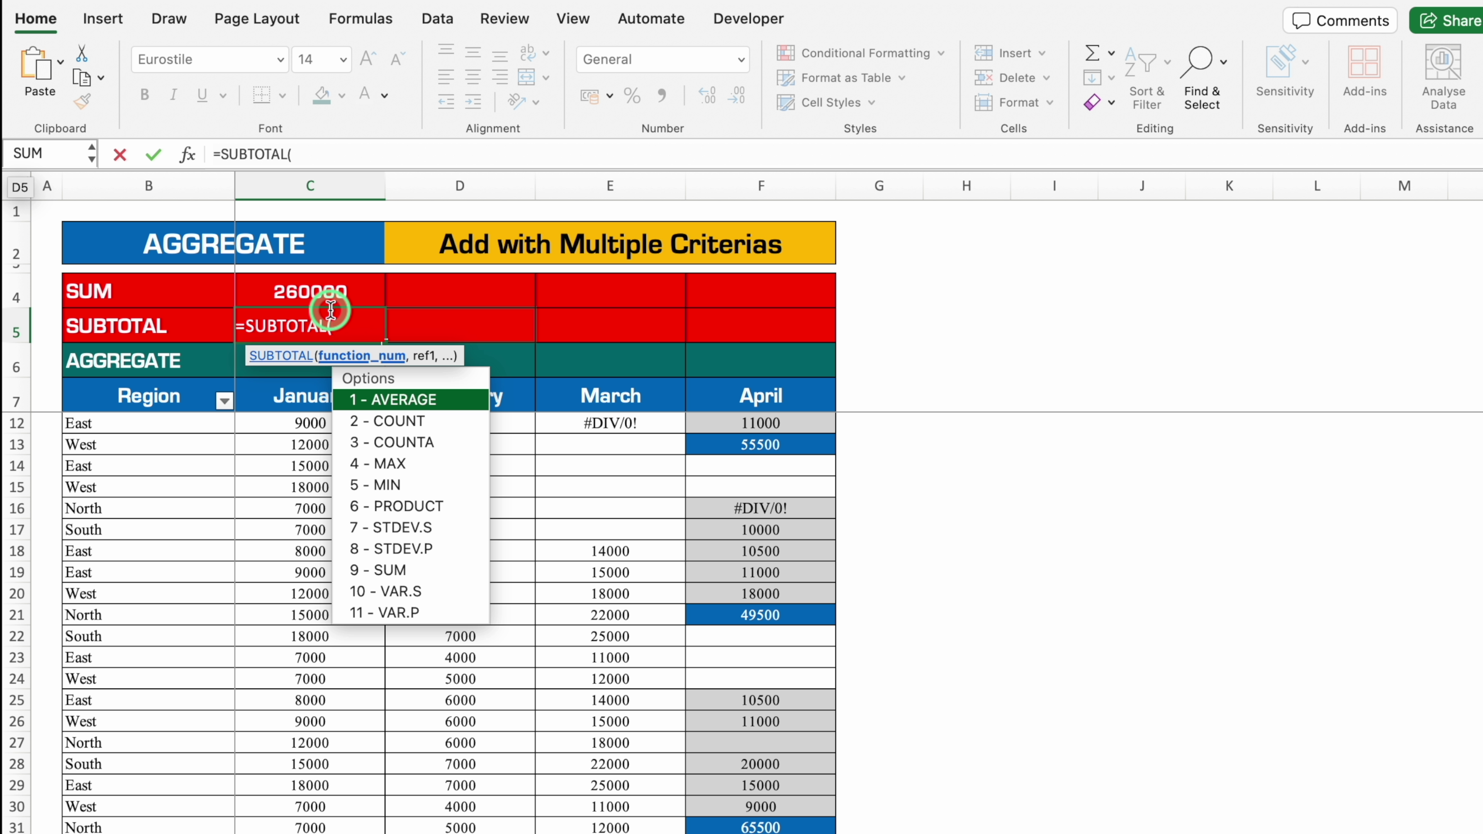
left_click(463, 406)
left_click(462, 439)
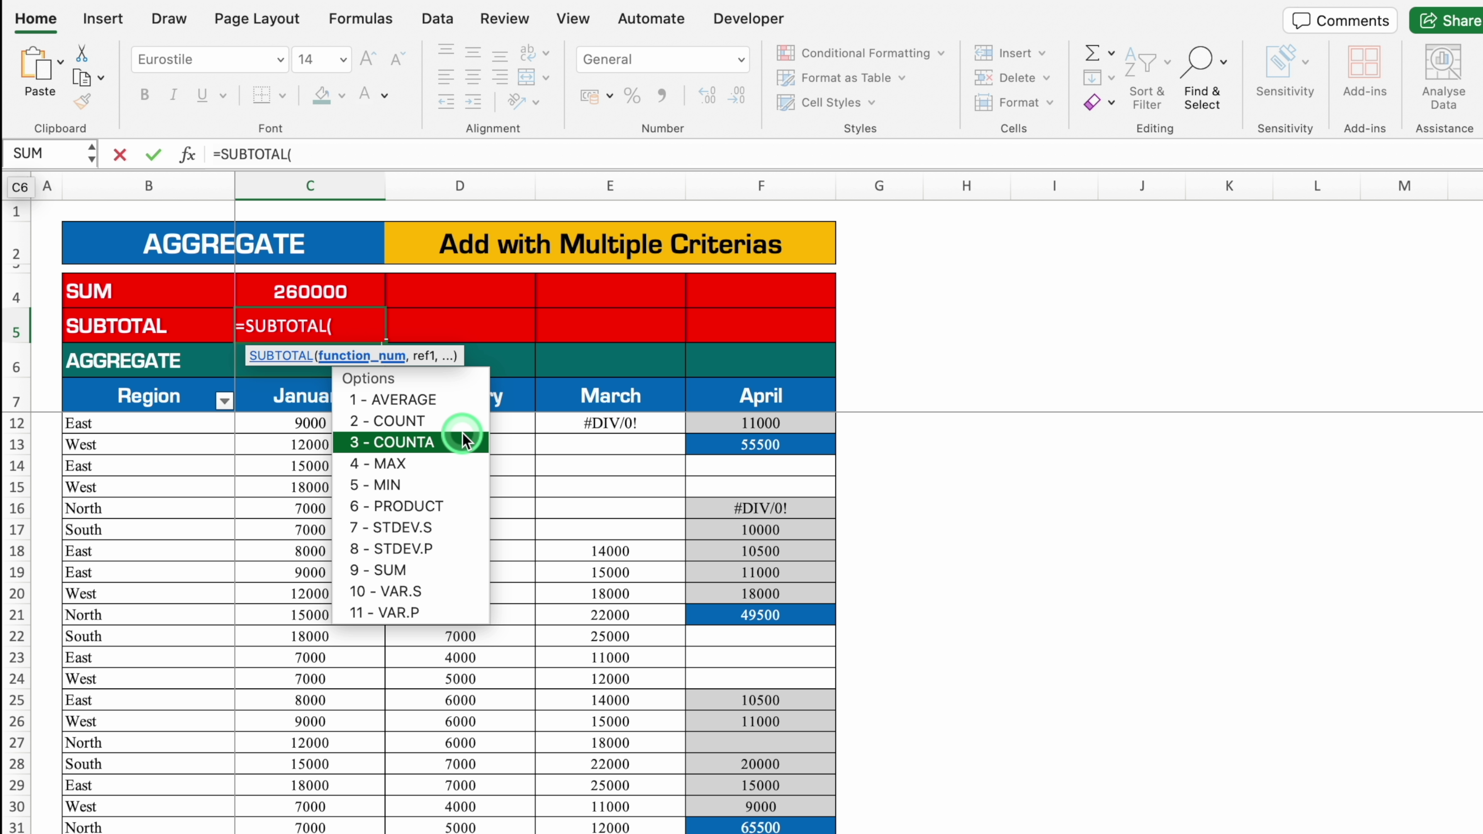
left_click(460, 465)
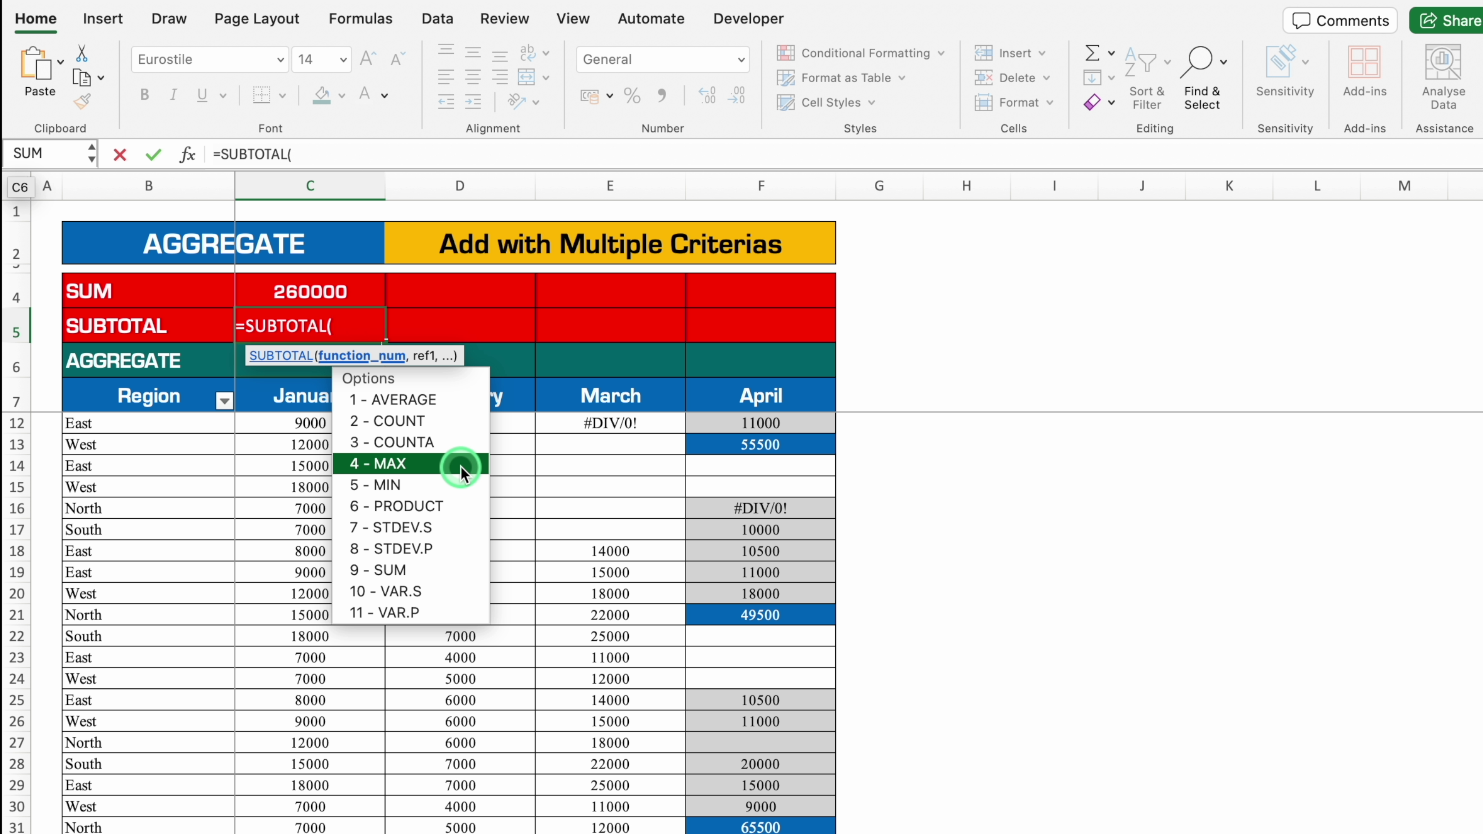
left_click(457, 551)
left_click(458, 565)
double_click(458, 568)
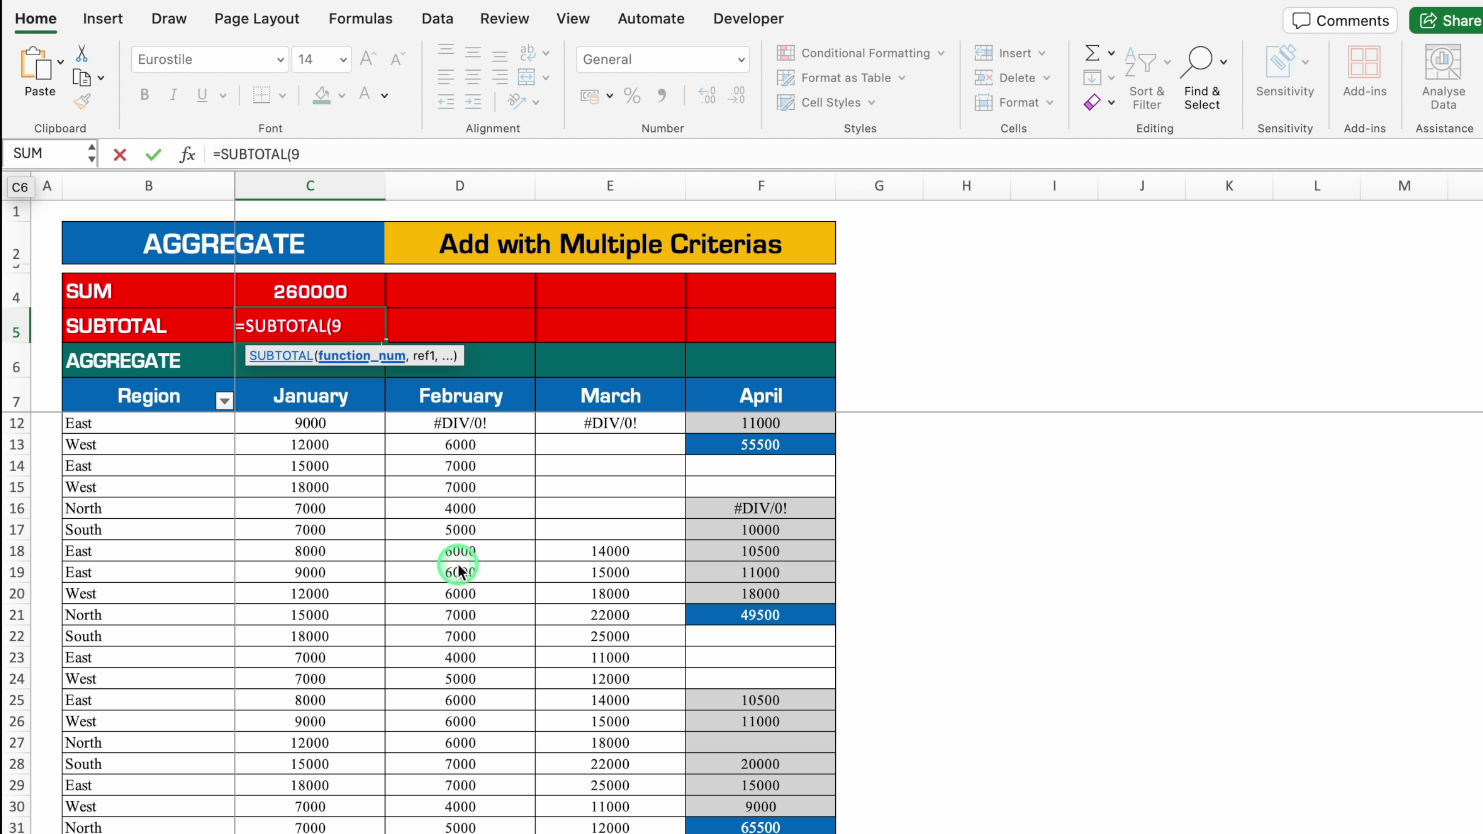
Complete the January SUBTOTAL formula with the range C8:C31 as its reference
type(",")
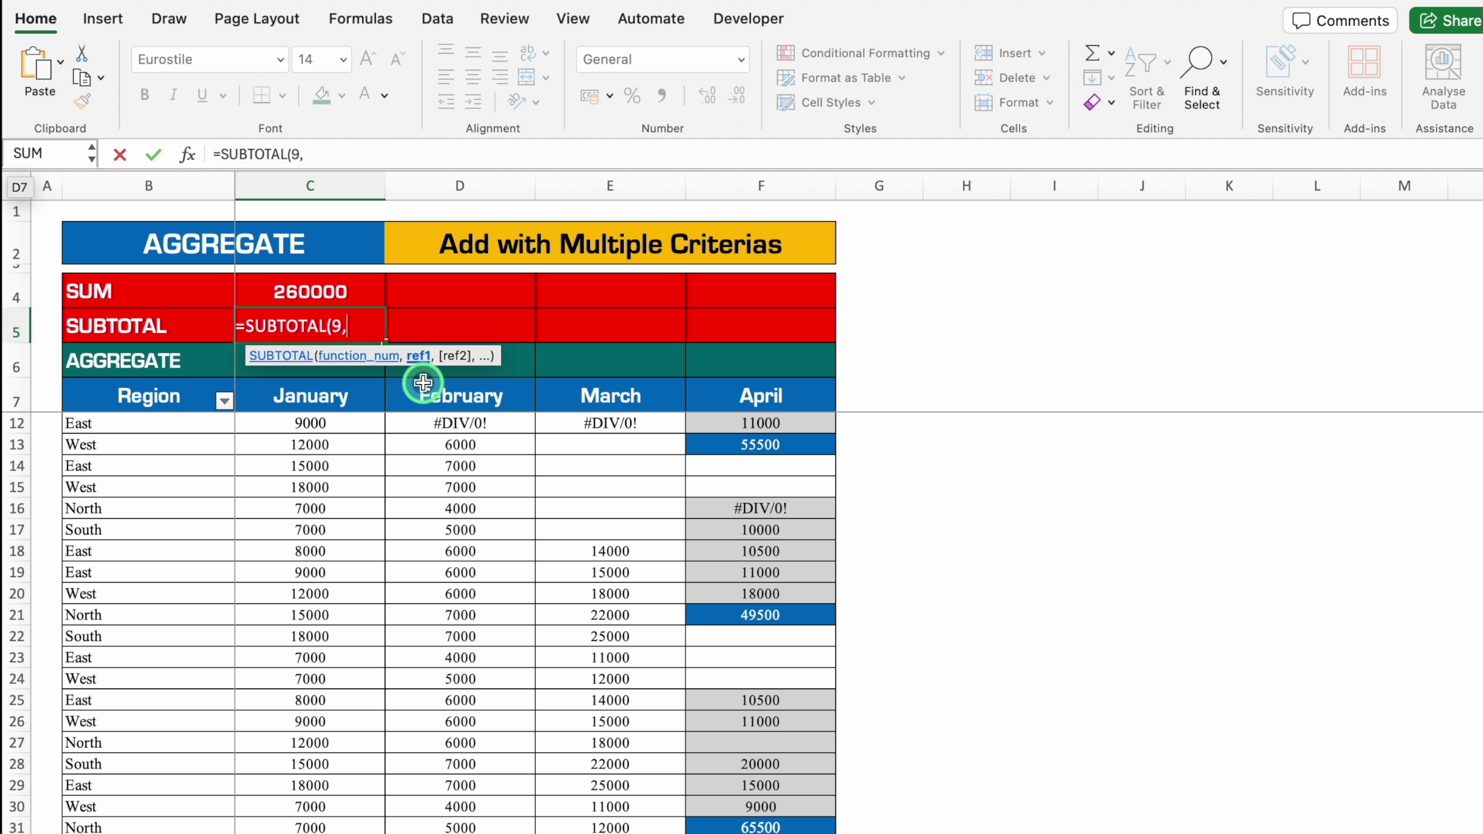
left_click(350, 423)
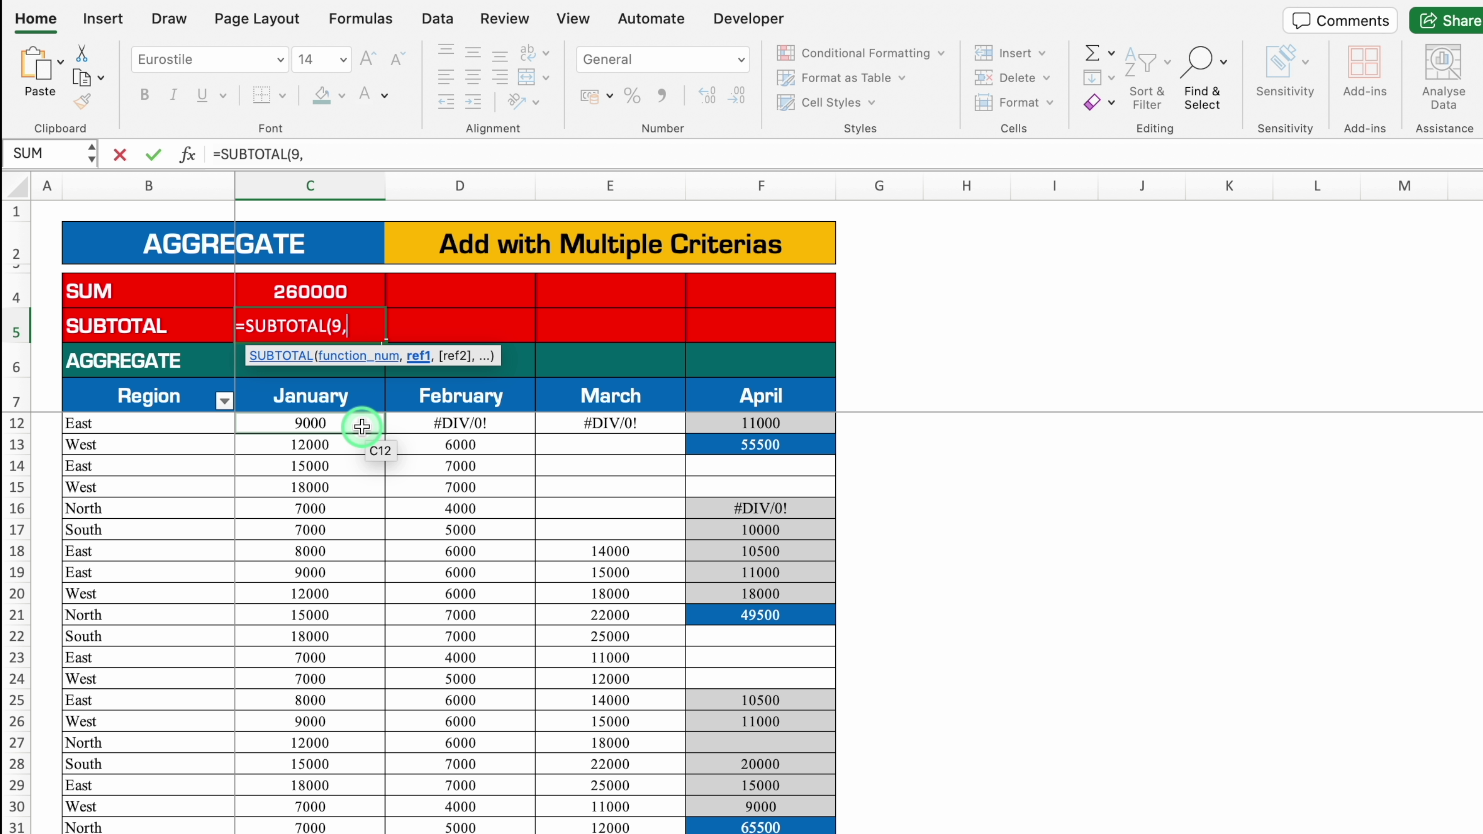
scroll(467, 458, "up", 2)
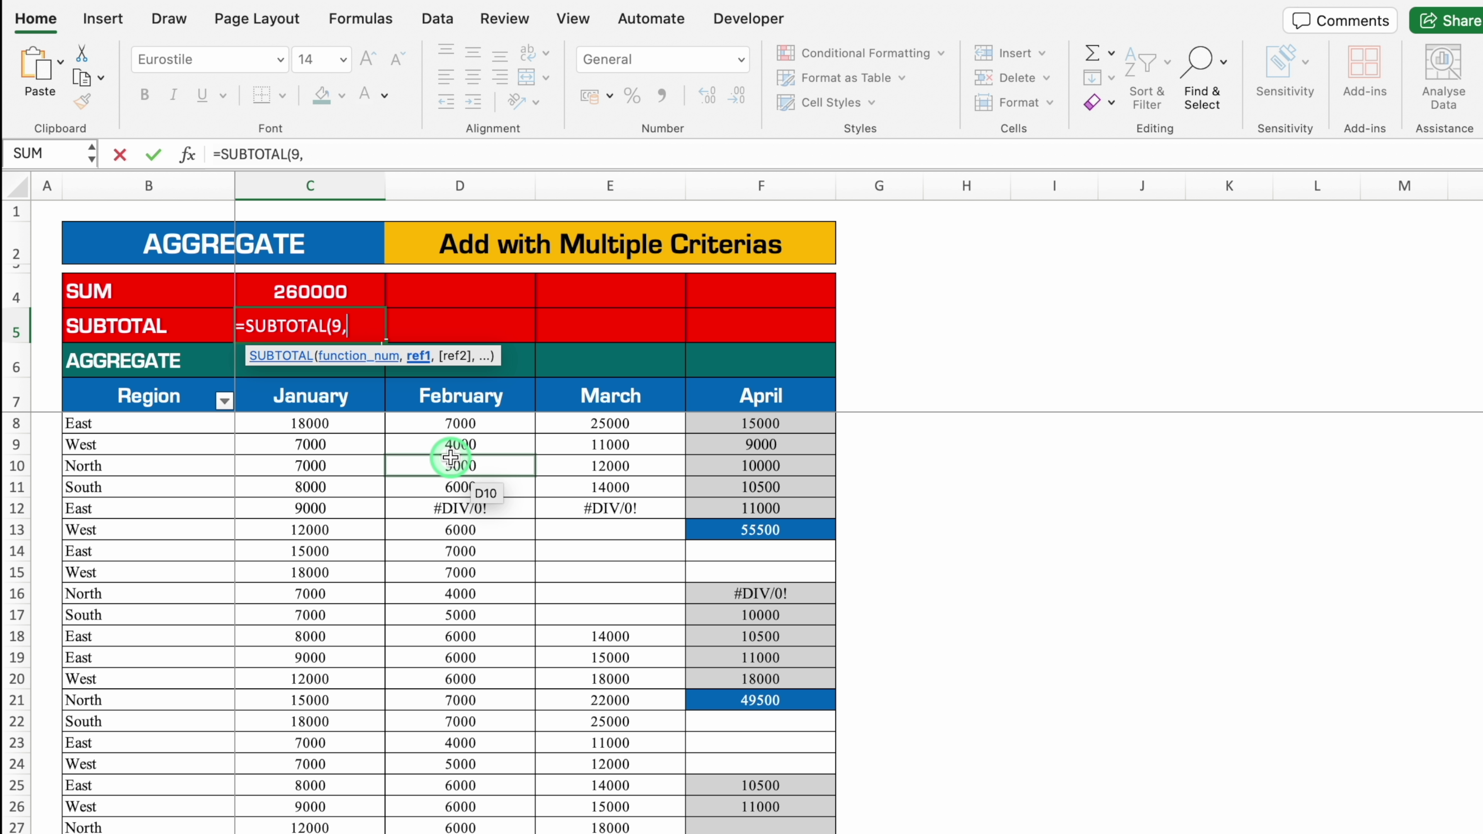
left_click(335, 424)
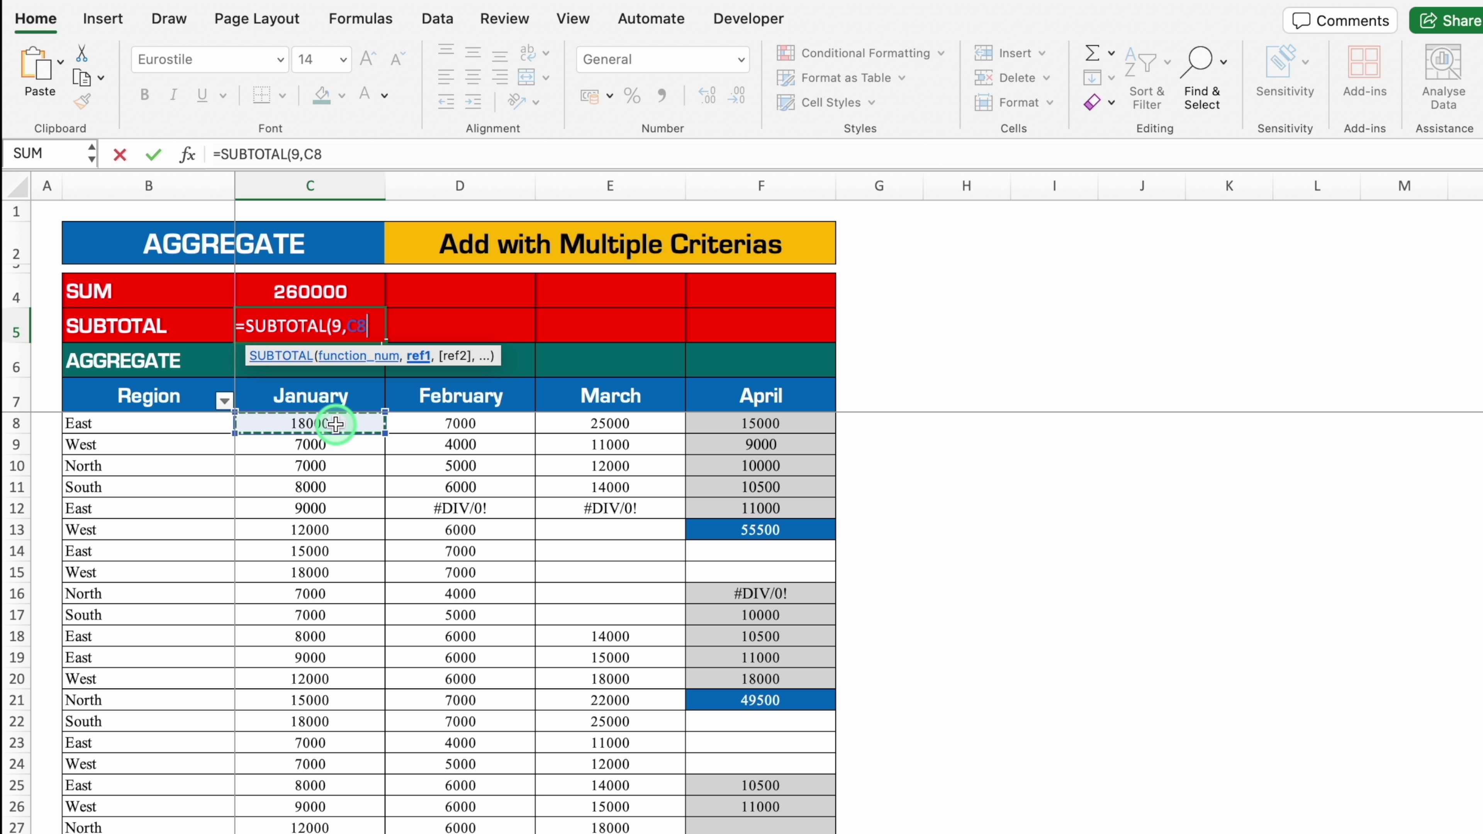
key("ctrl+shift+Down")
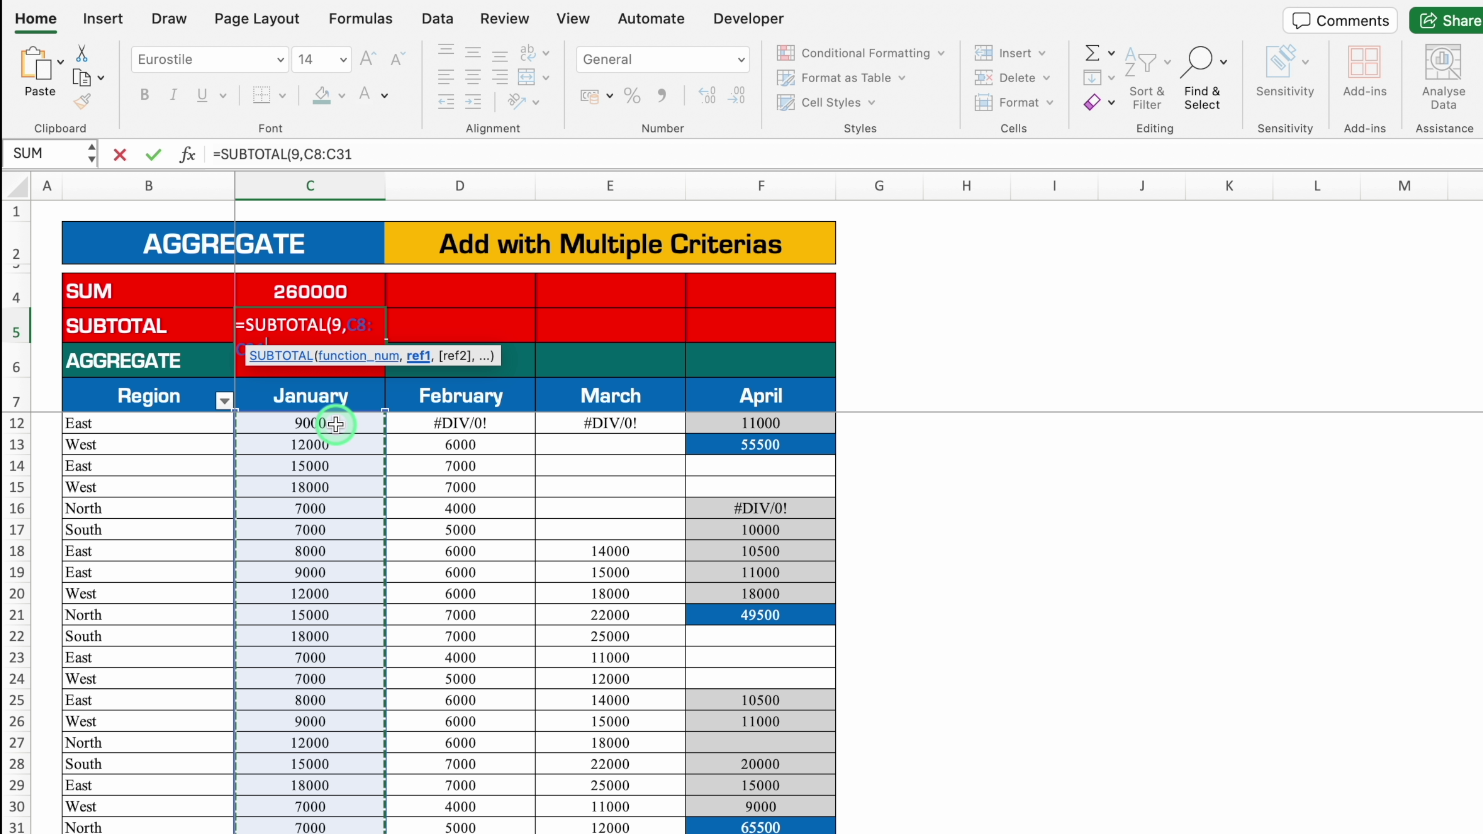
type(")")
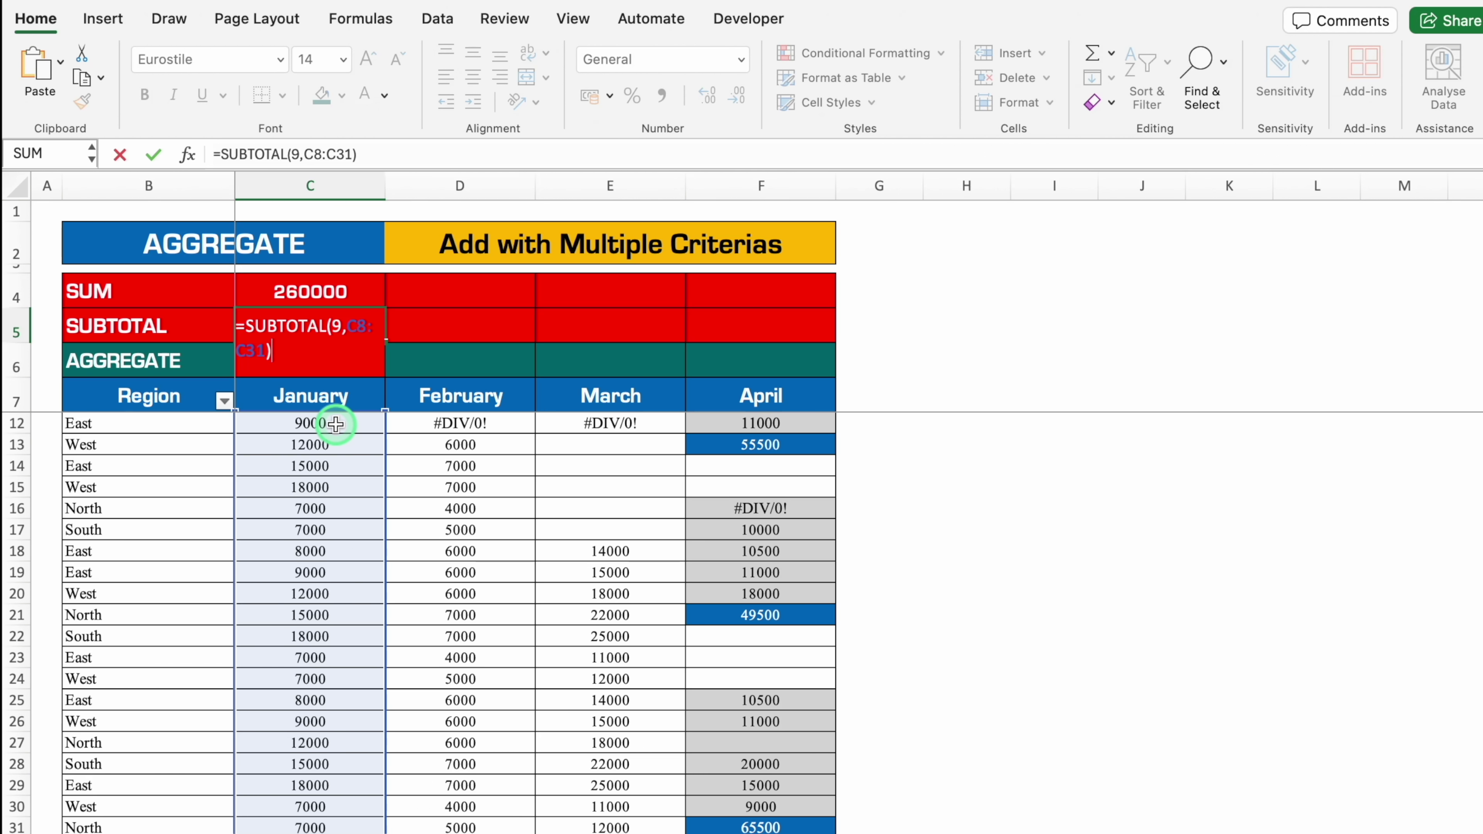
key("Return")
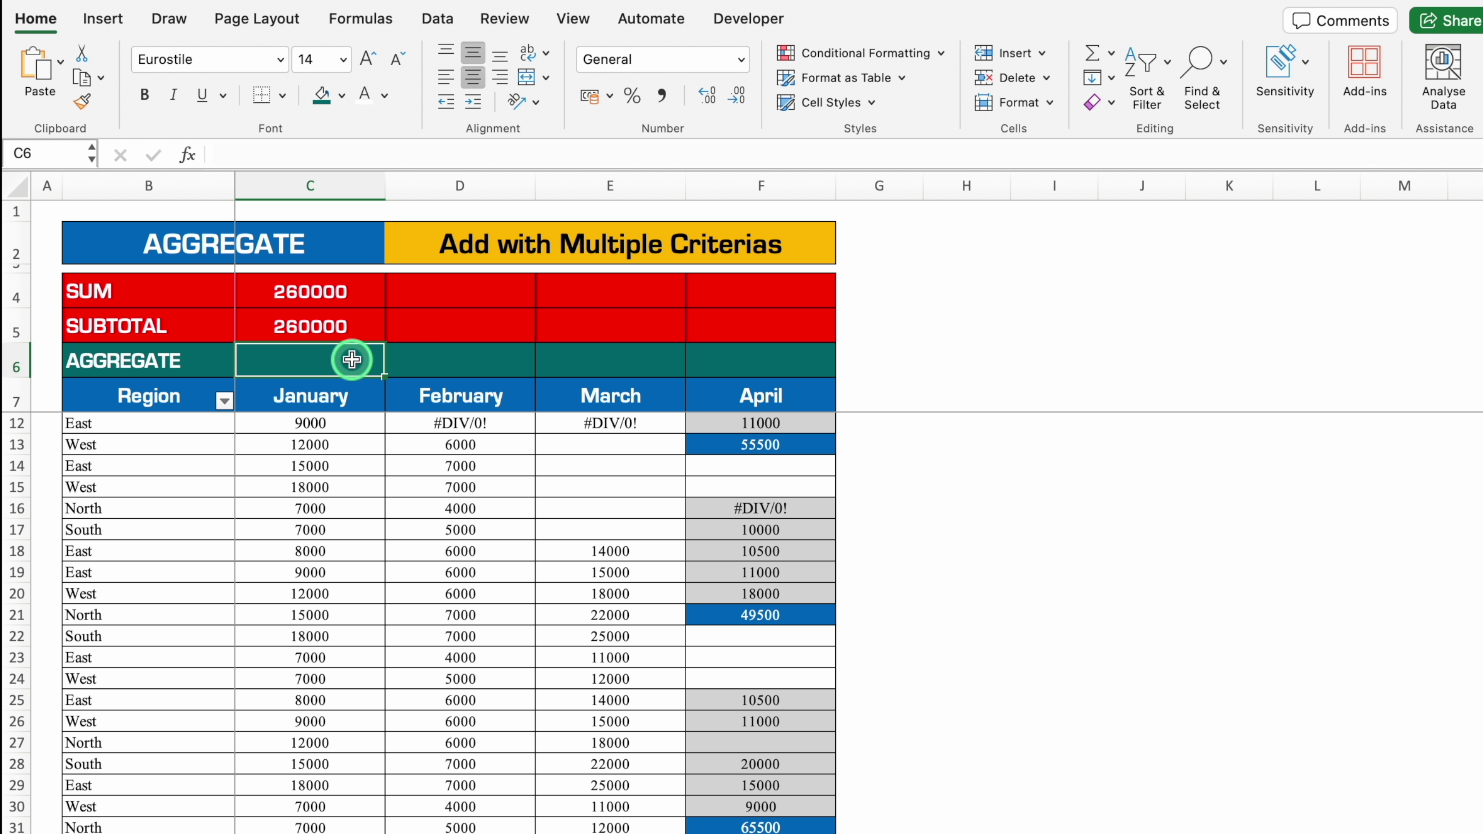
Enter =AGGREGATE(9,4,C8:C31) in cell C6, using SUM with the Ignore nothing option
type("=AGGREGATE(")
left_click_drag(323, 404, 217, 497)
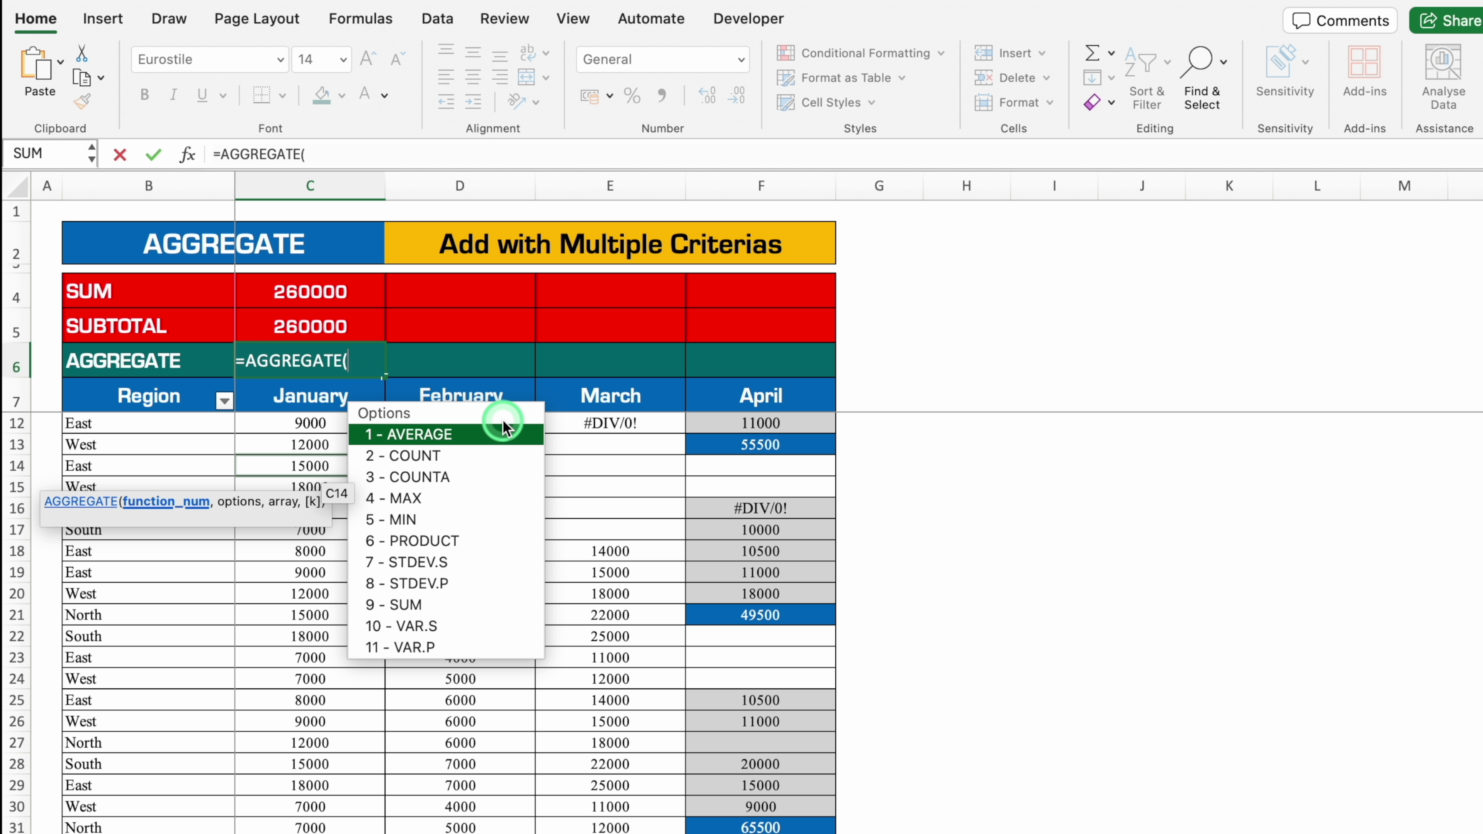
double_click(485, 607)
type(",")
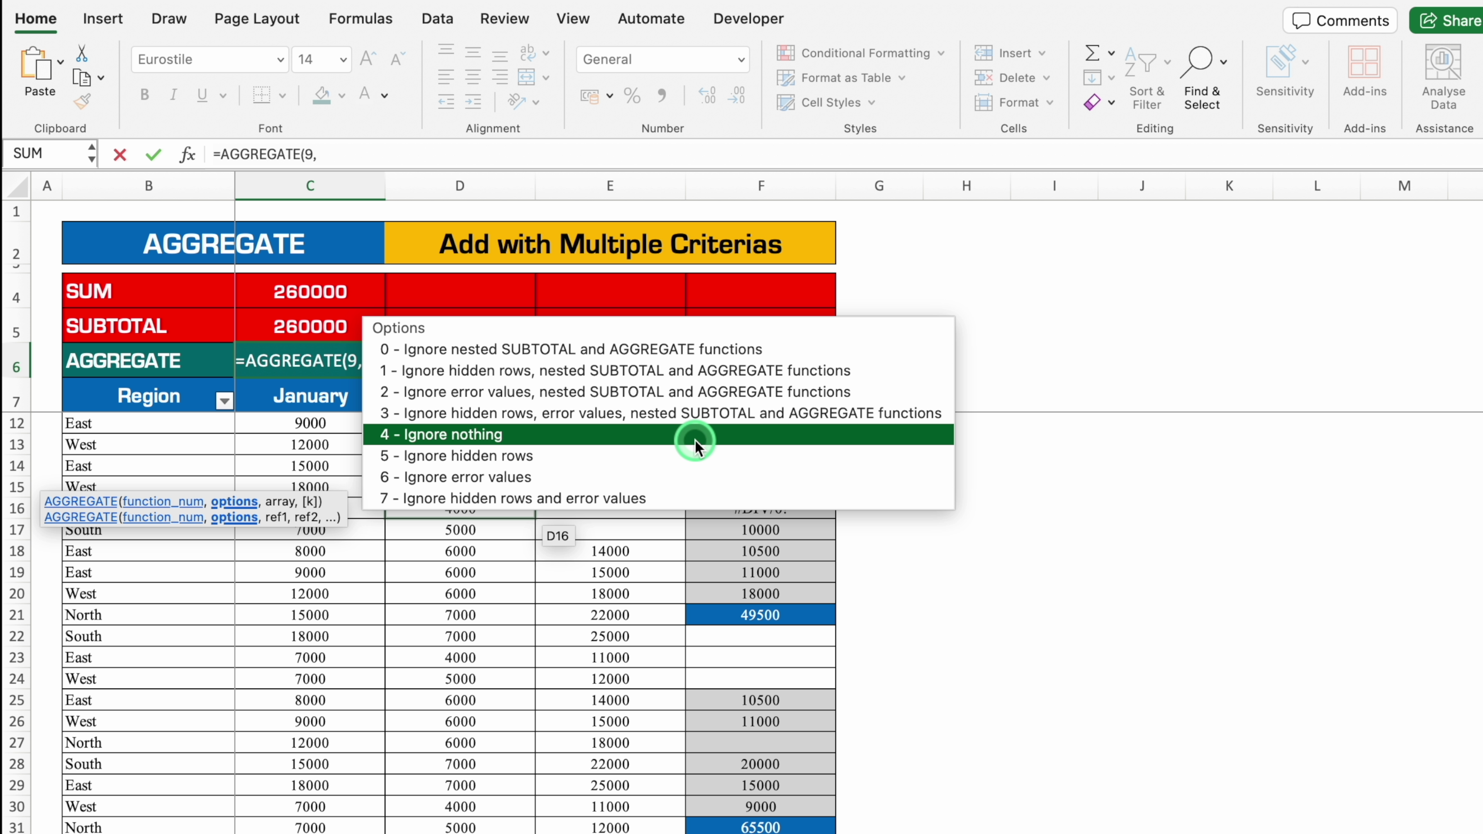
double_click(695, 439)
type(",")
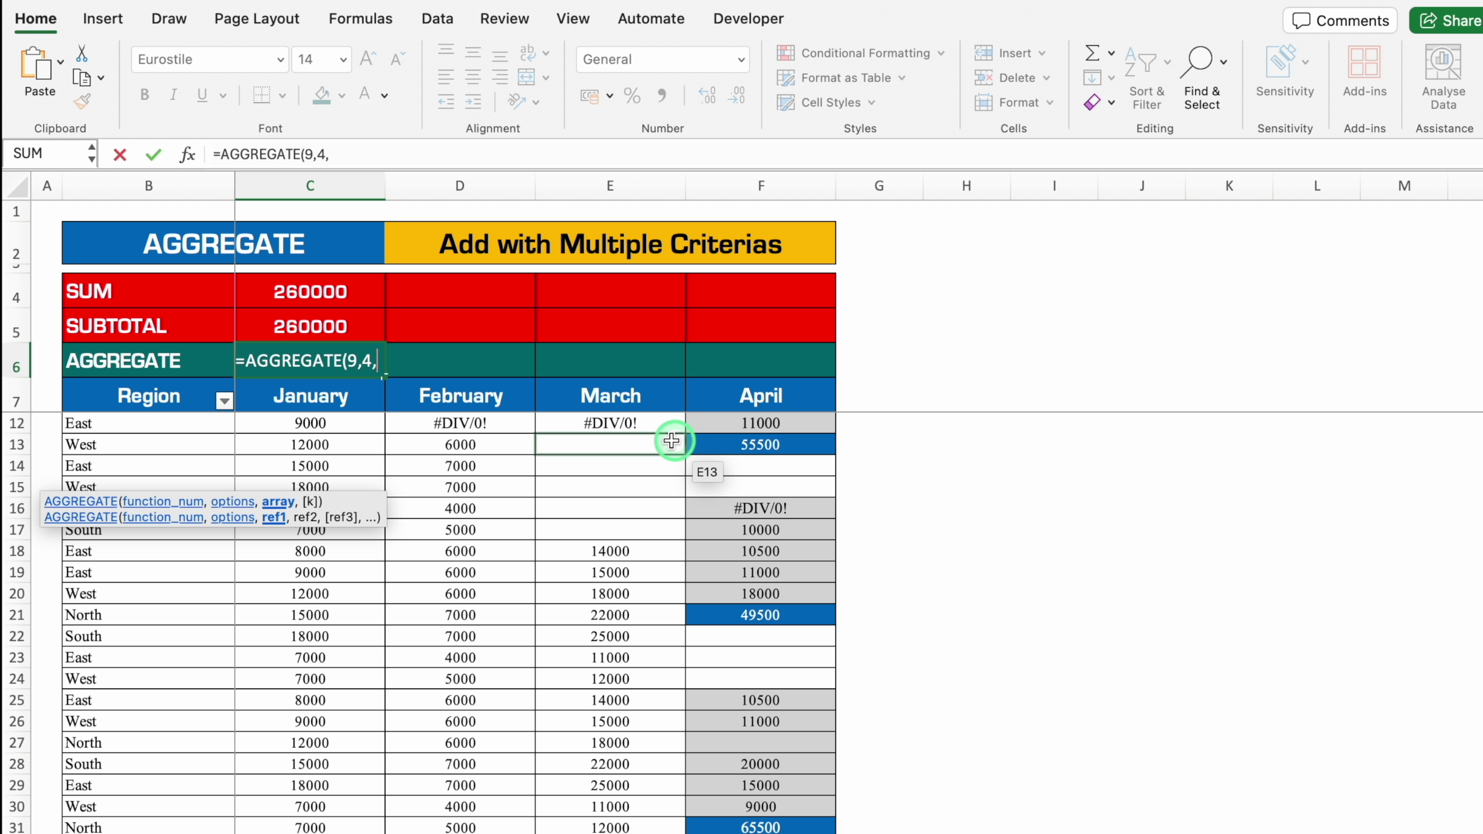
scroll(450, 624, "up", 3)
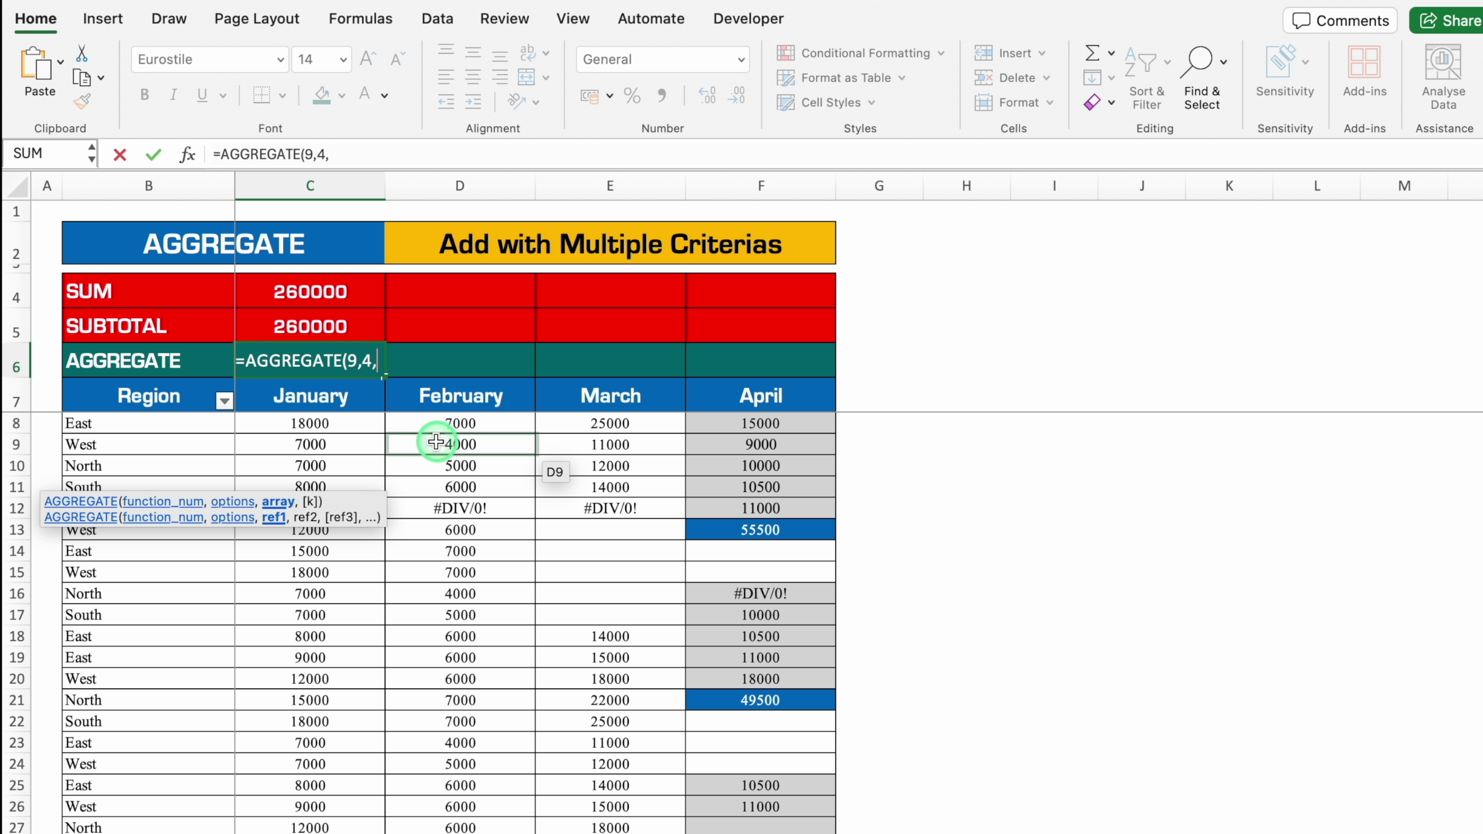
left_click(342, 425)
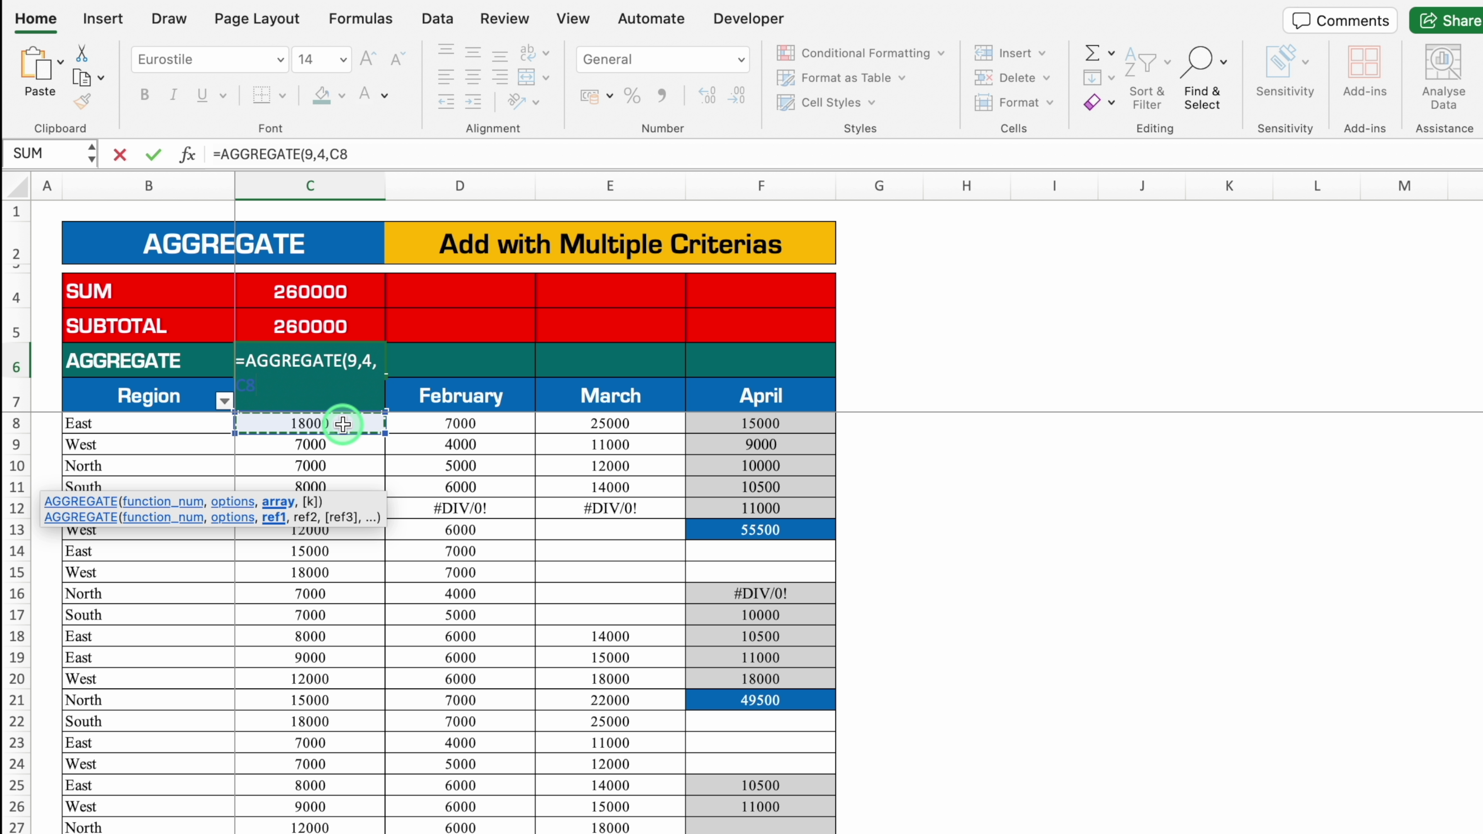
left_click_drag(342, 425, 351, 784)
type(")")
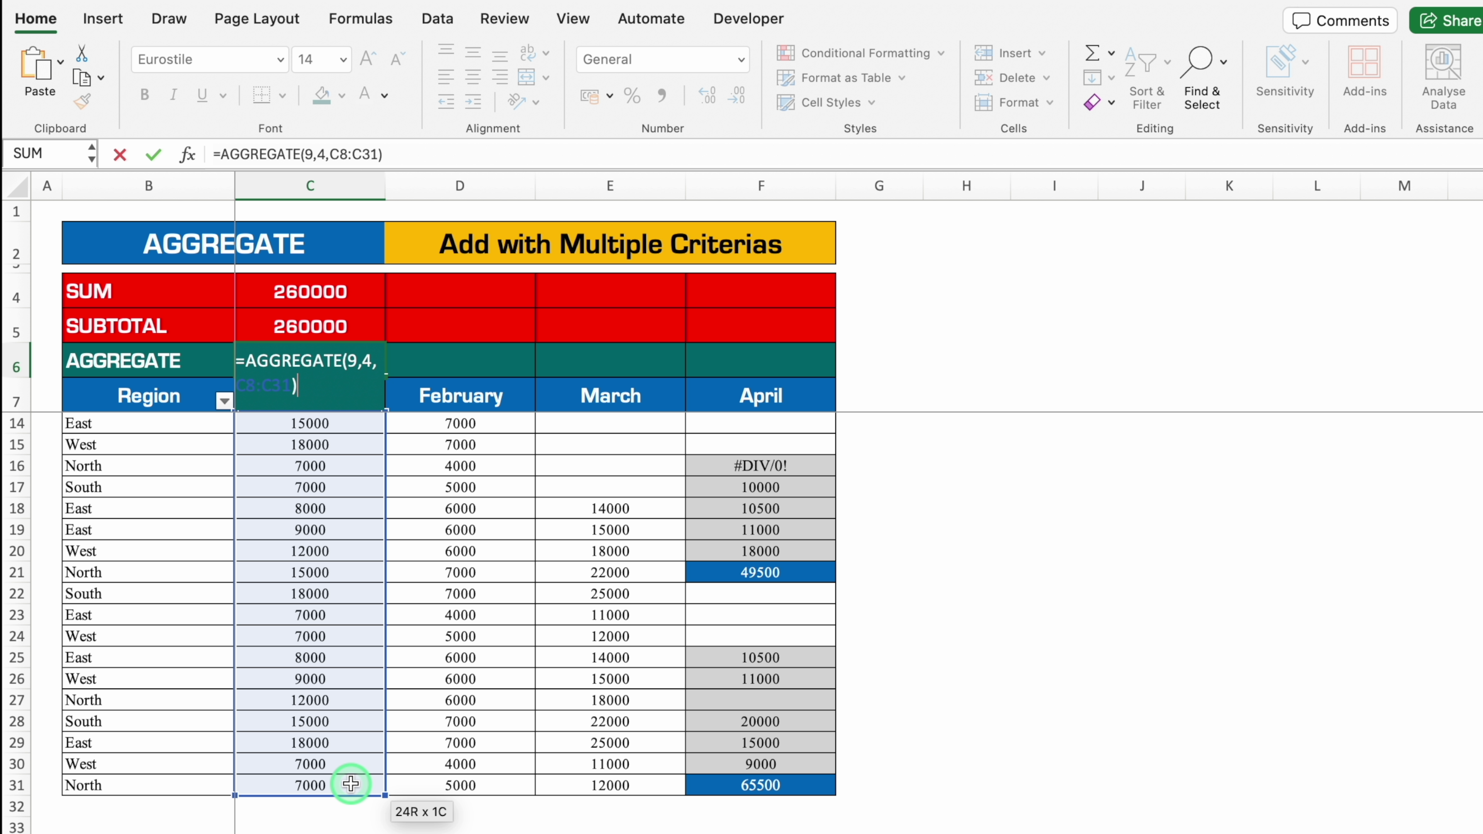
key("Return")
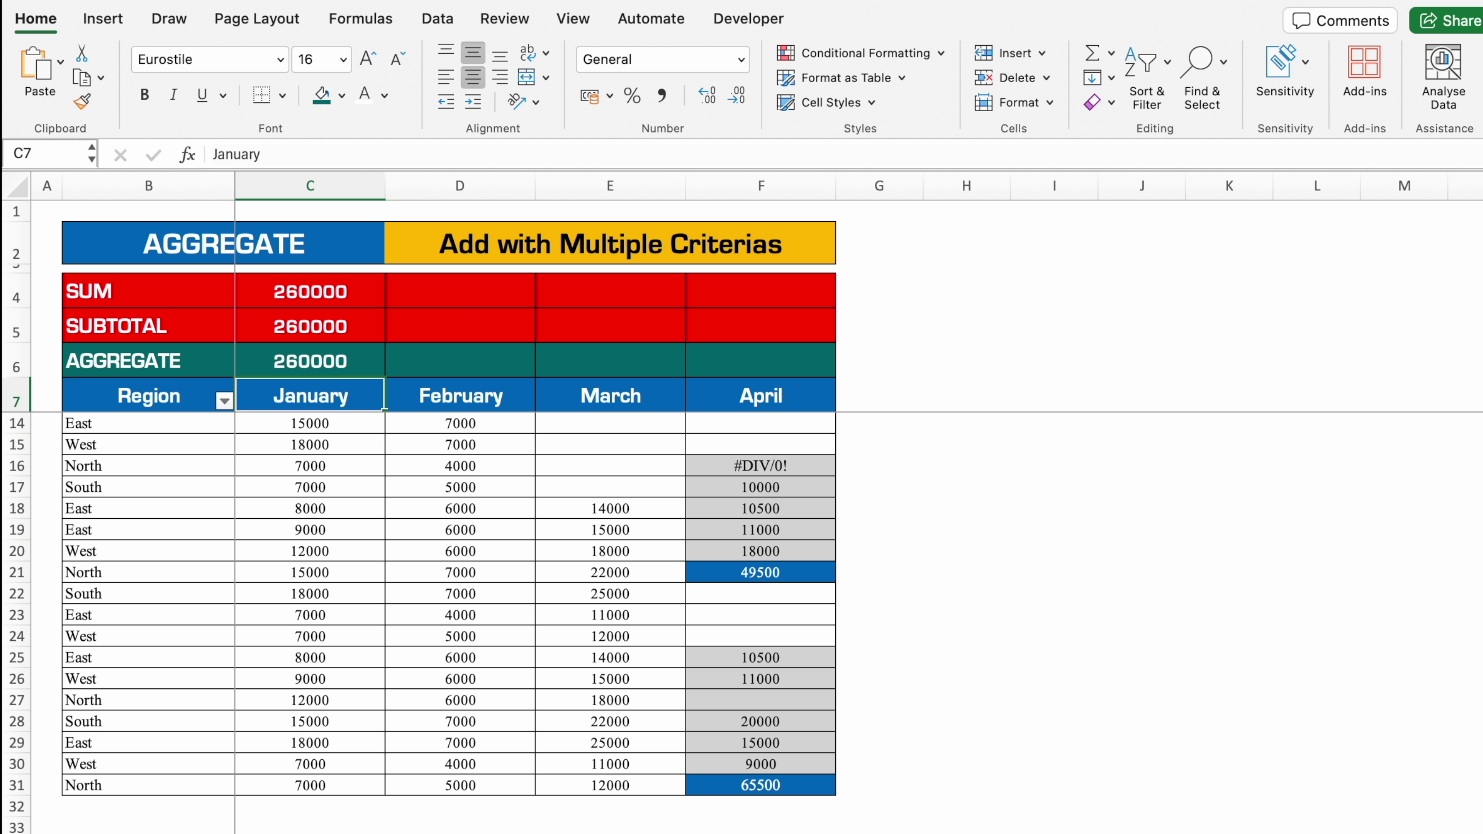
Copy the three January formulas in C4:C6 across to the February column and check the February error cell and formulas
scroll(362, 643, "up", 3)
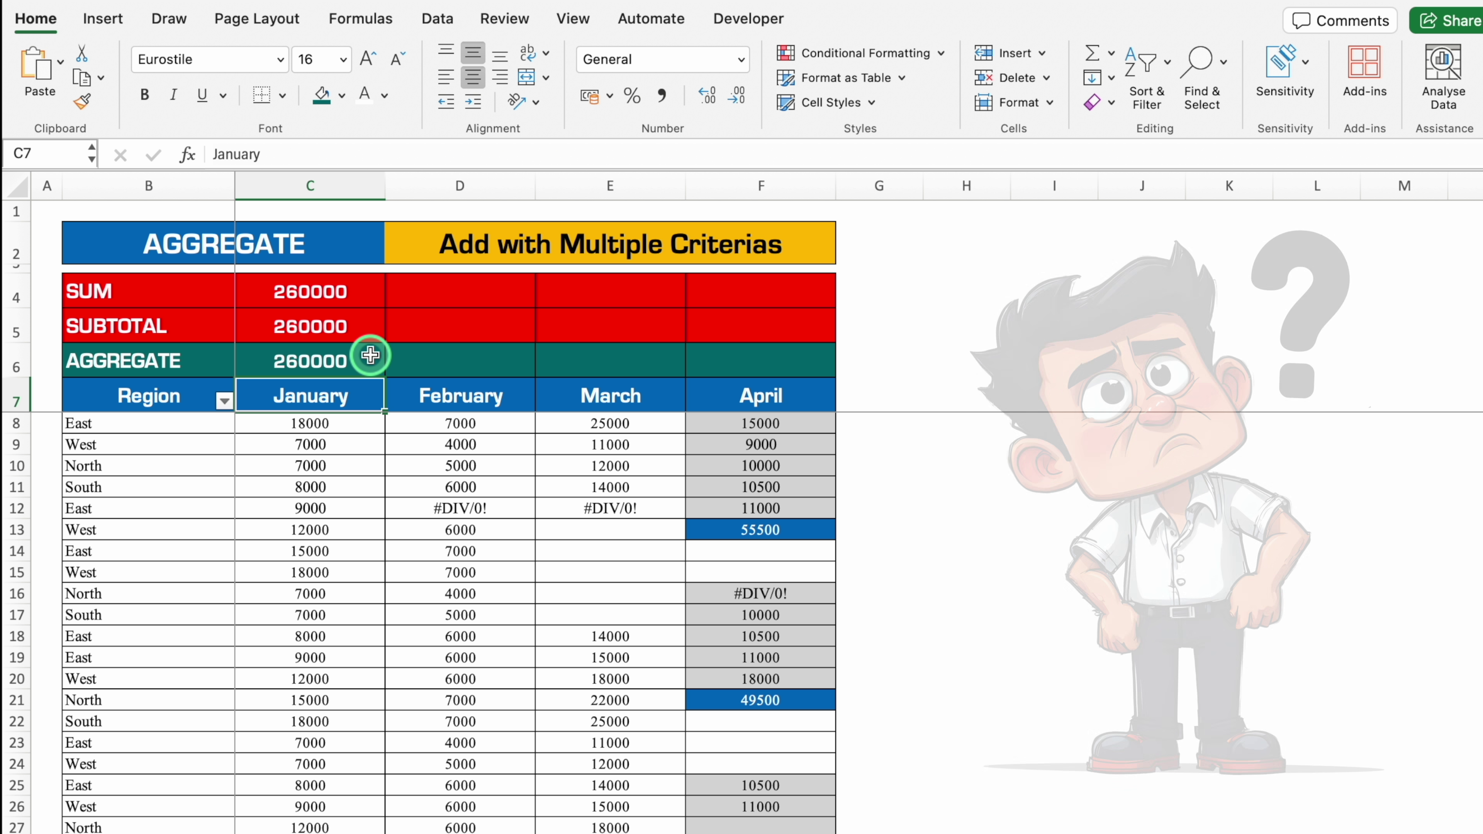
left_click_drag(348, 292, 384, 367)
left_click_drag(485, 375, 485, 374)
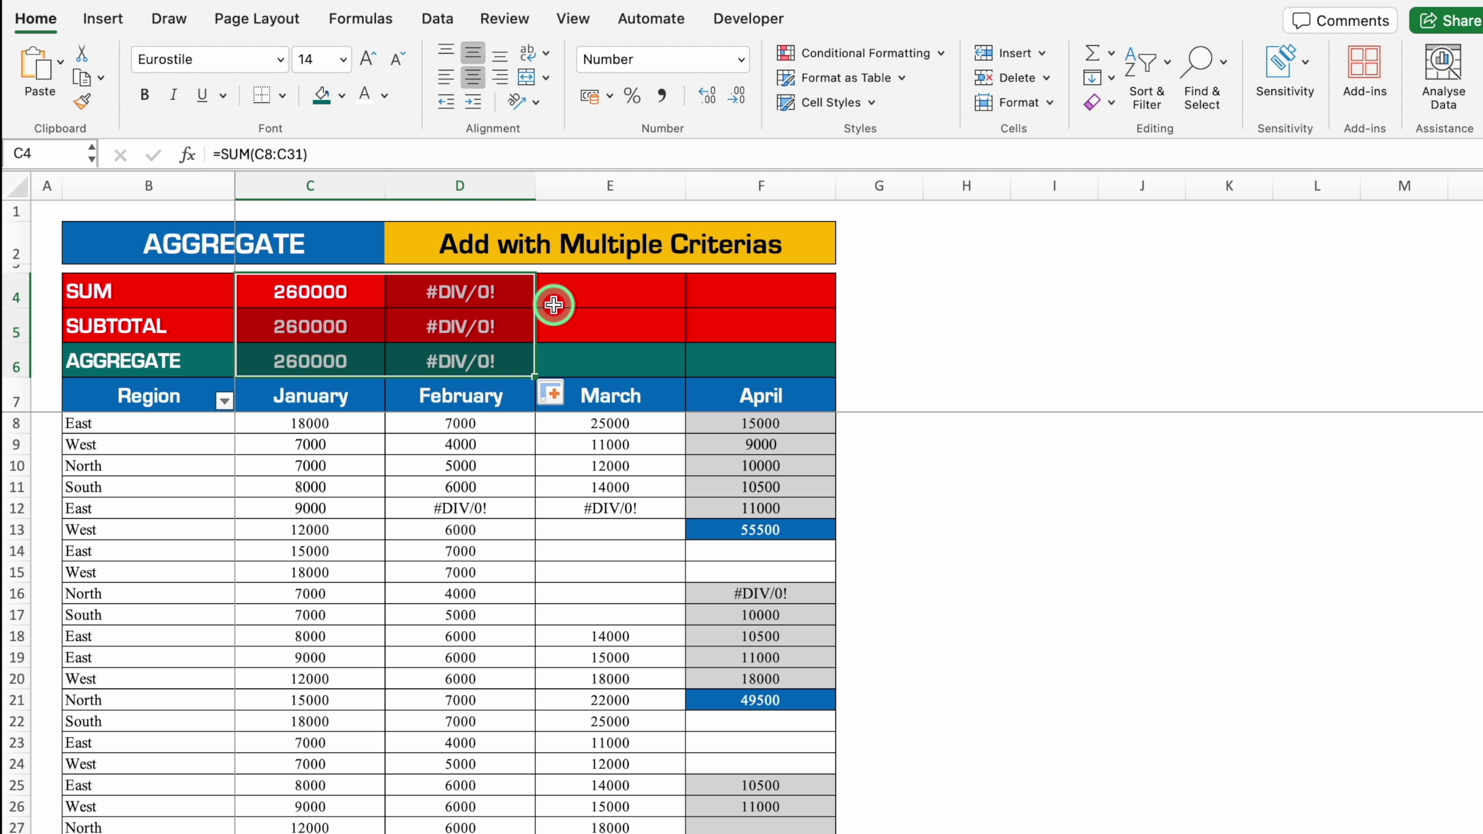
left_click(879, 269)
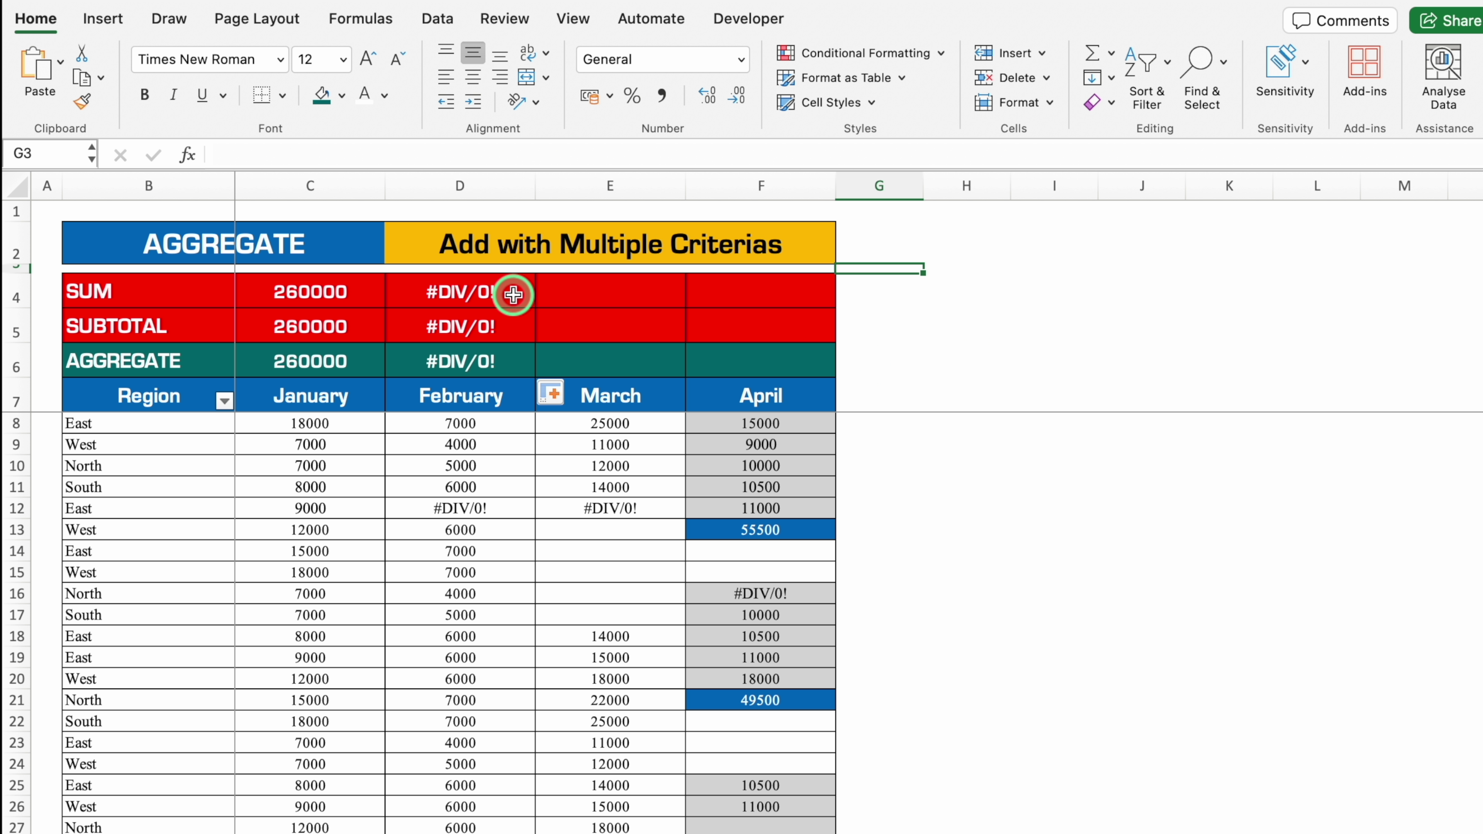
left_click(504, 508)
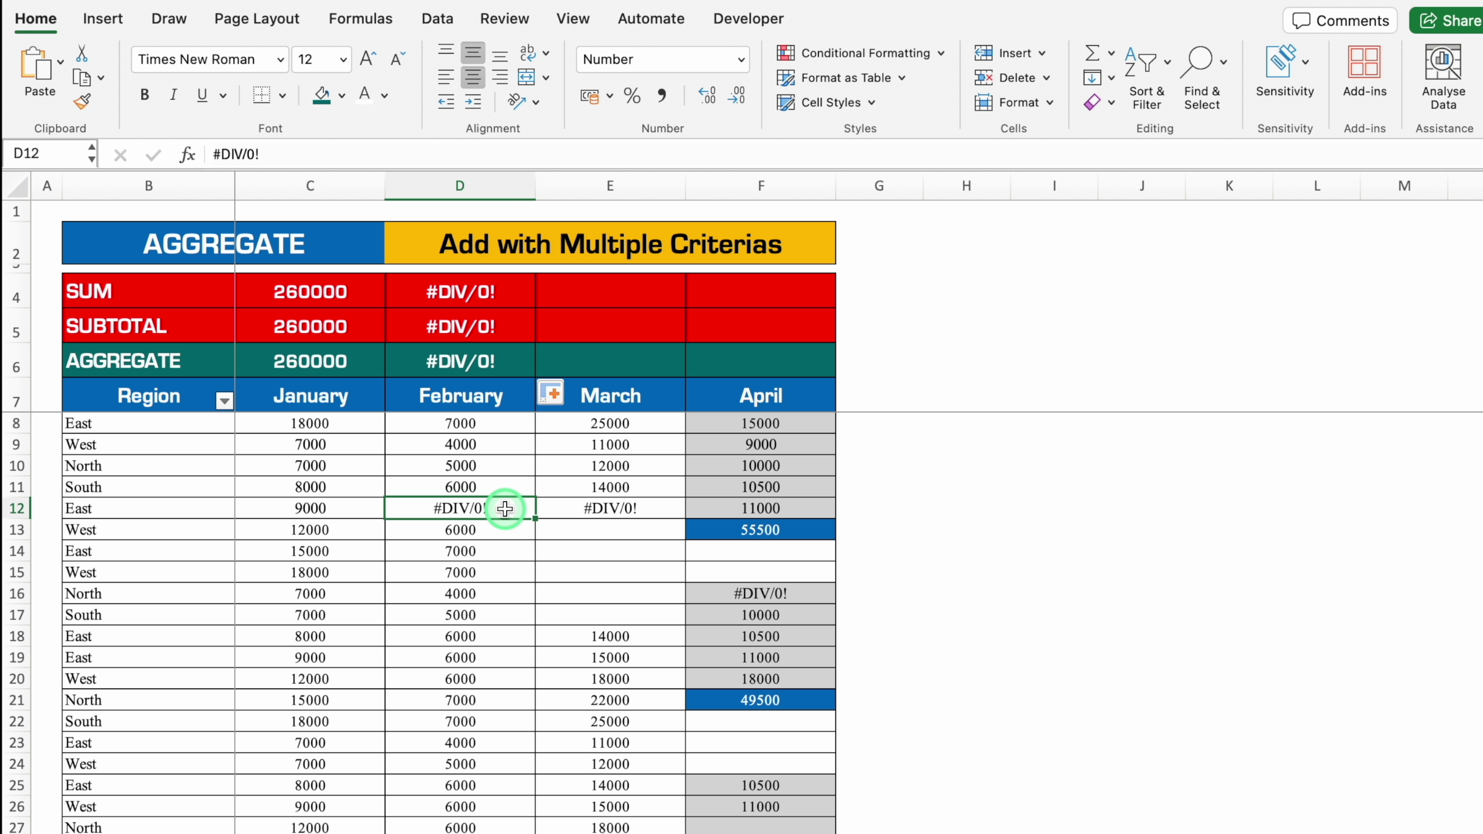
left_click(487, 292)
left_click(506, 329)
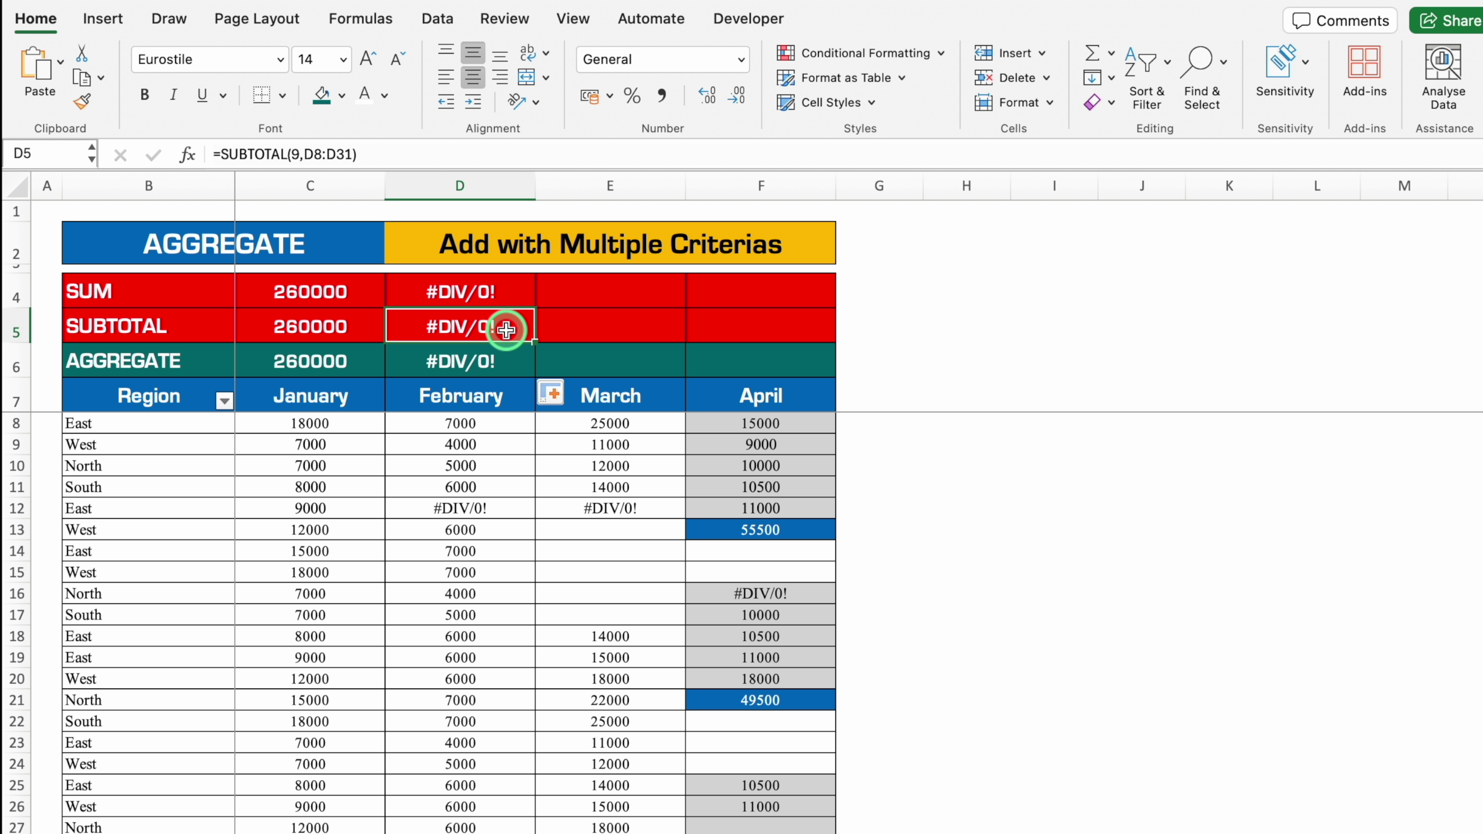
Replace the February AGGREGATE formula in cell D6 with =AGGREGATE(9,6,D8:D31), using SUM with the Ignore error values option
left_click(509, 357)
key("Delete")
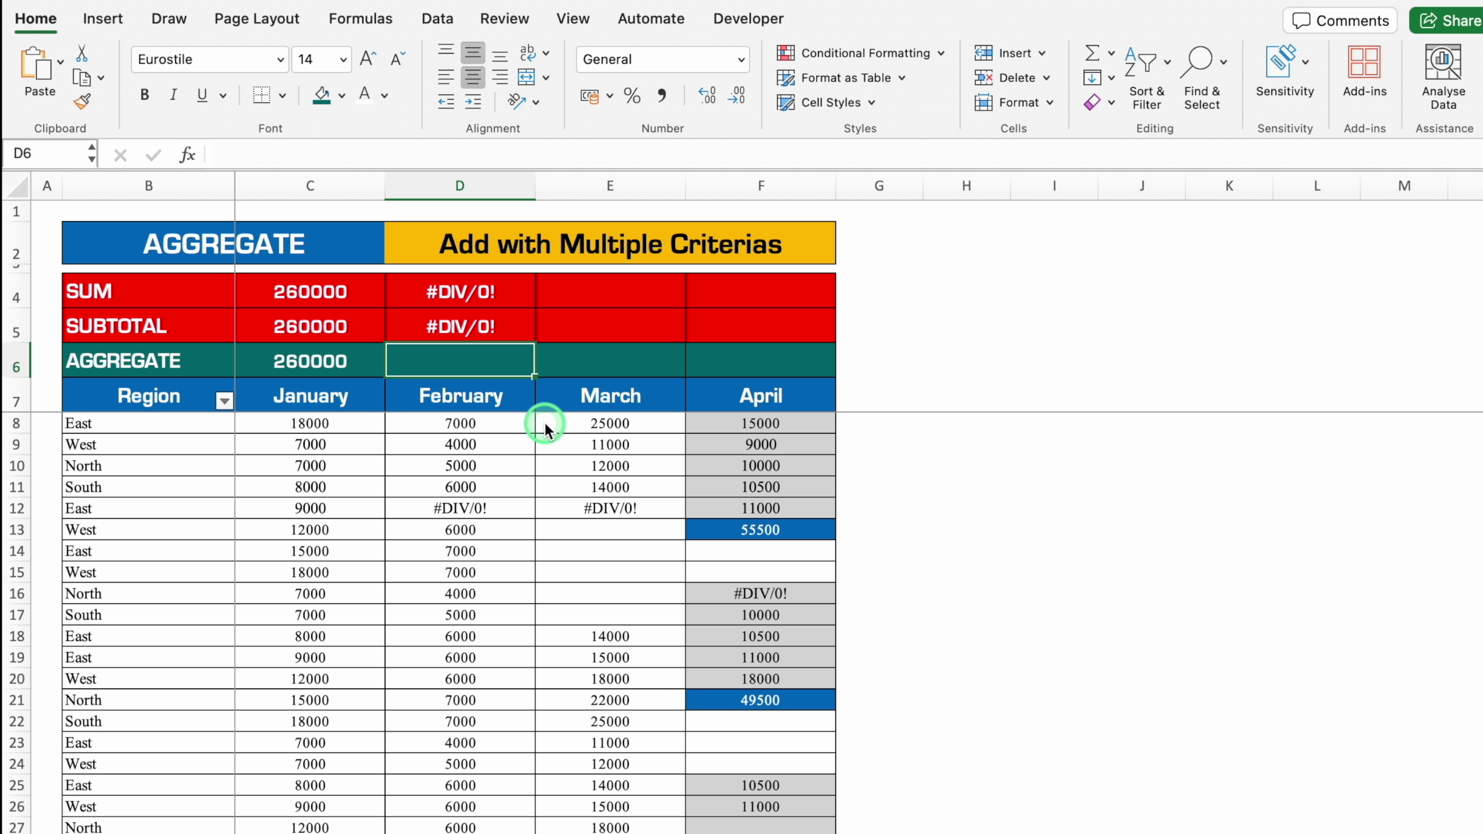
type("=agg")
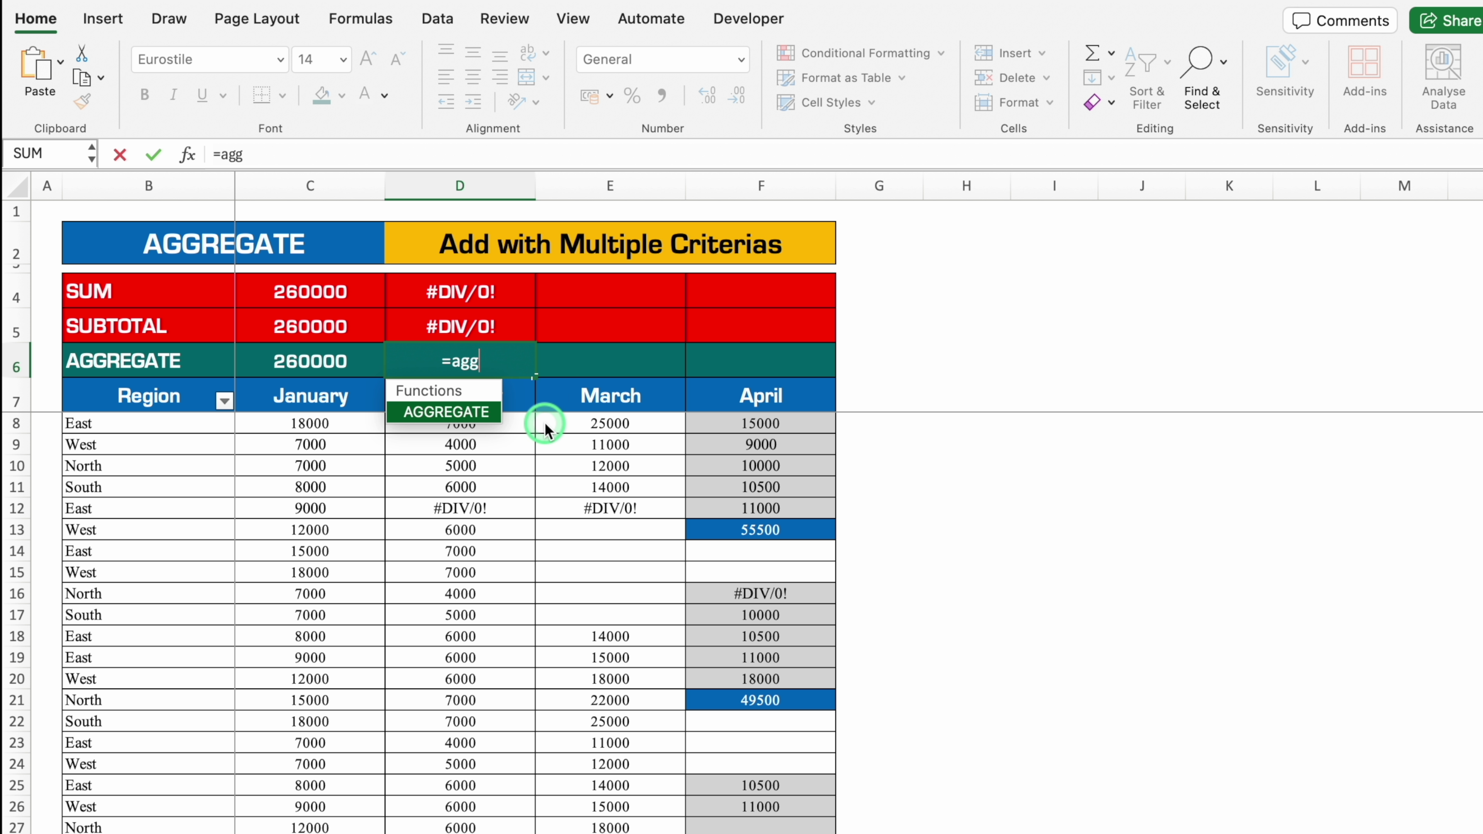
double_click(456, 411)
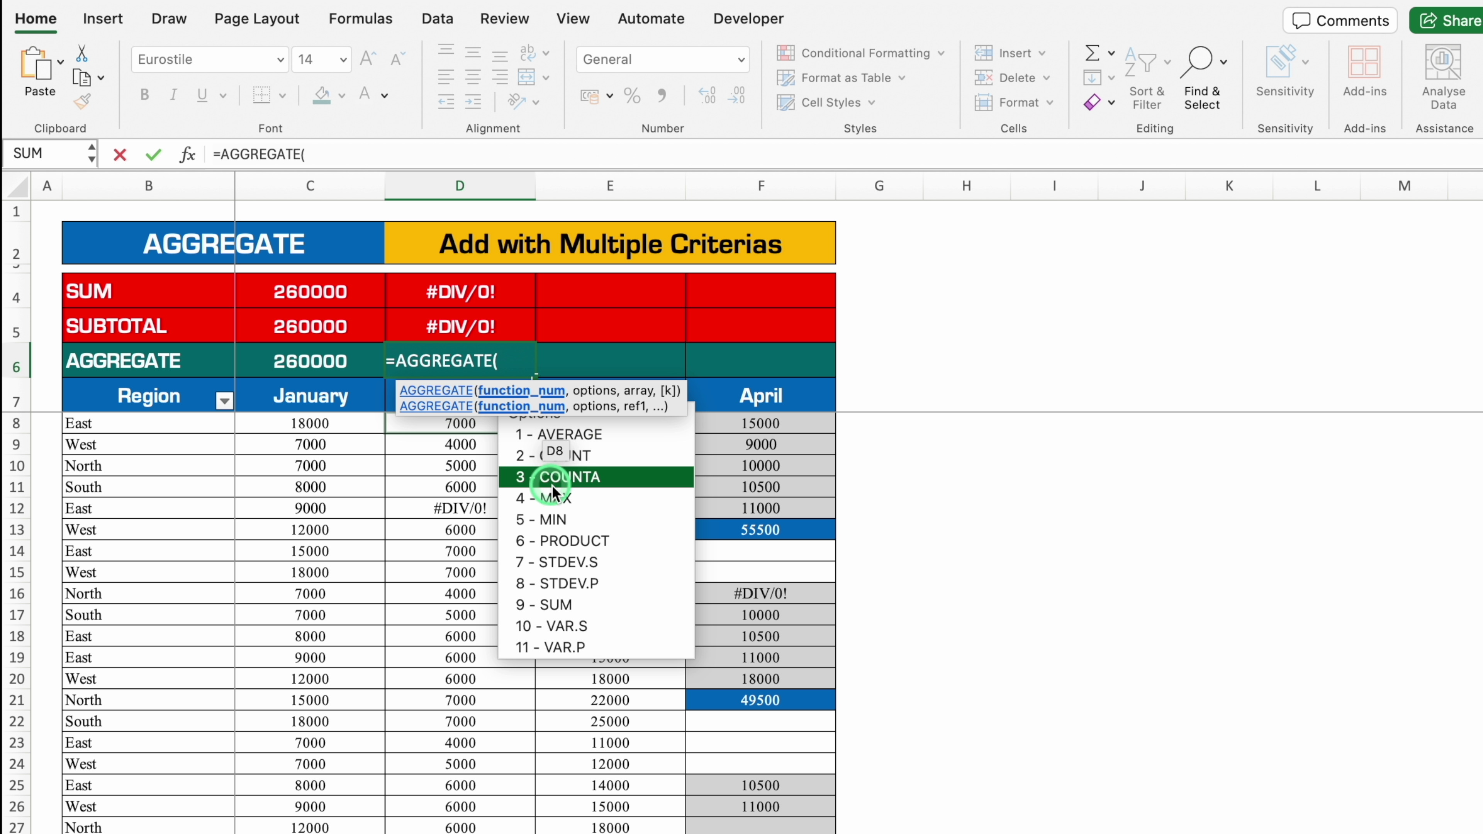
double_click(598, 604)
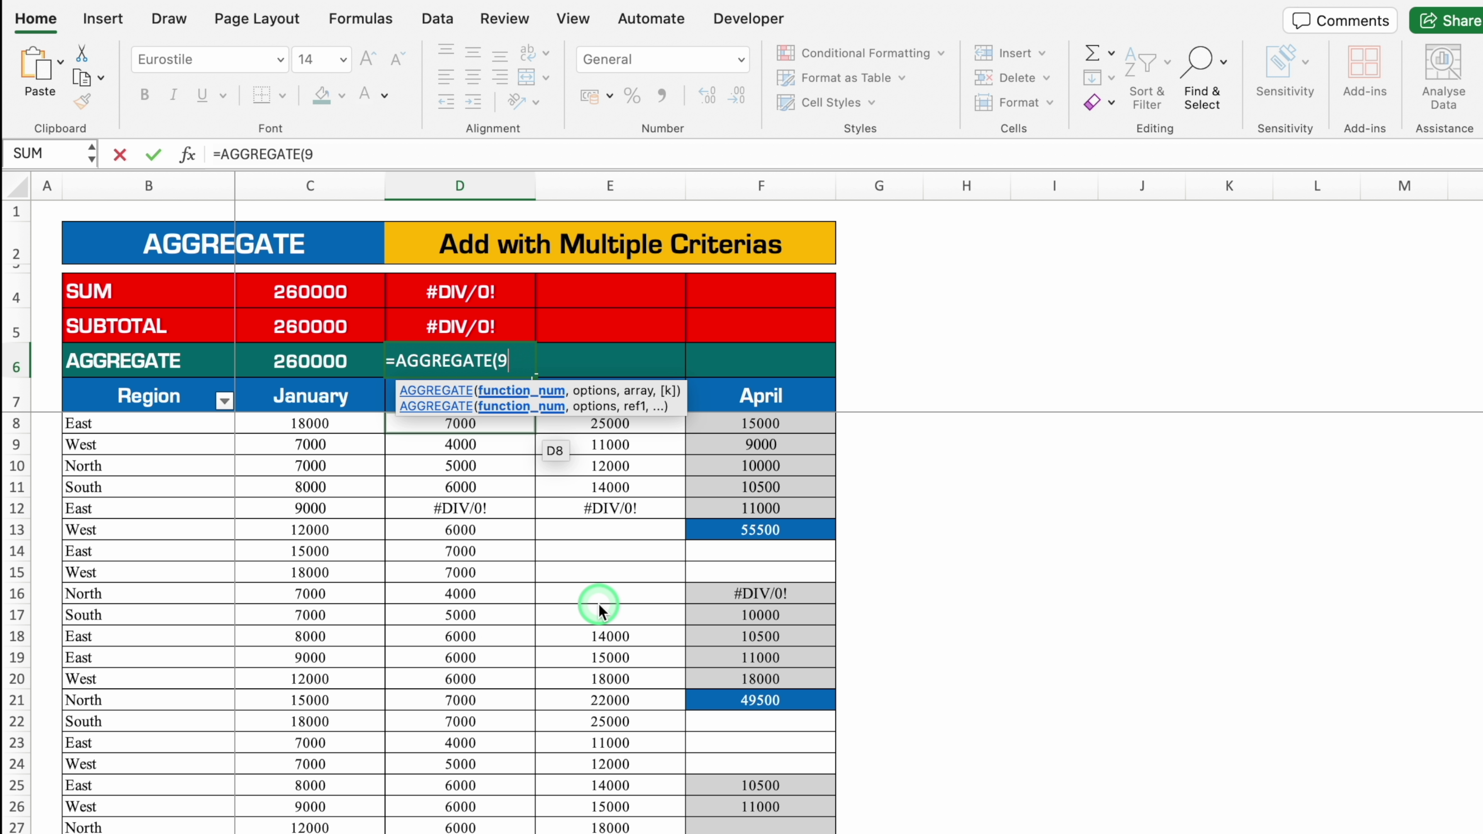
type(",")
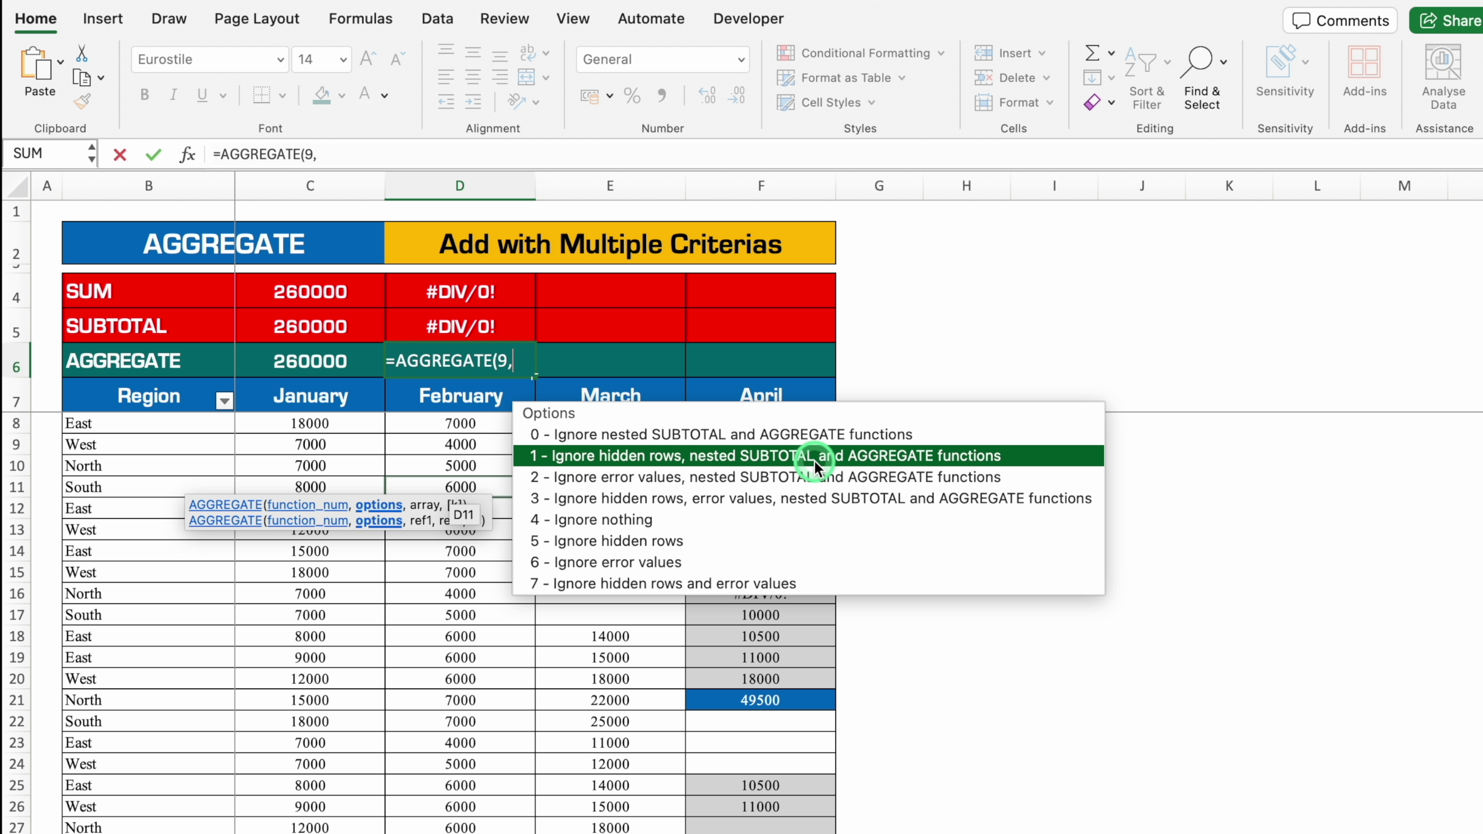
double_click(760, 562)
type(",")
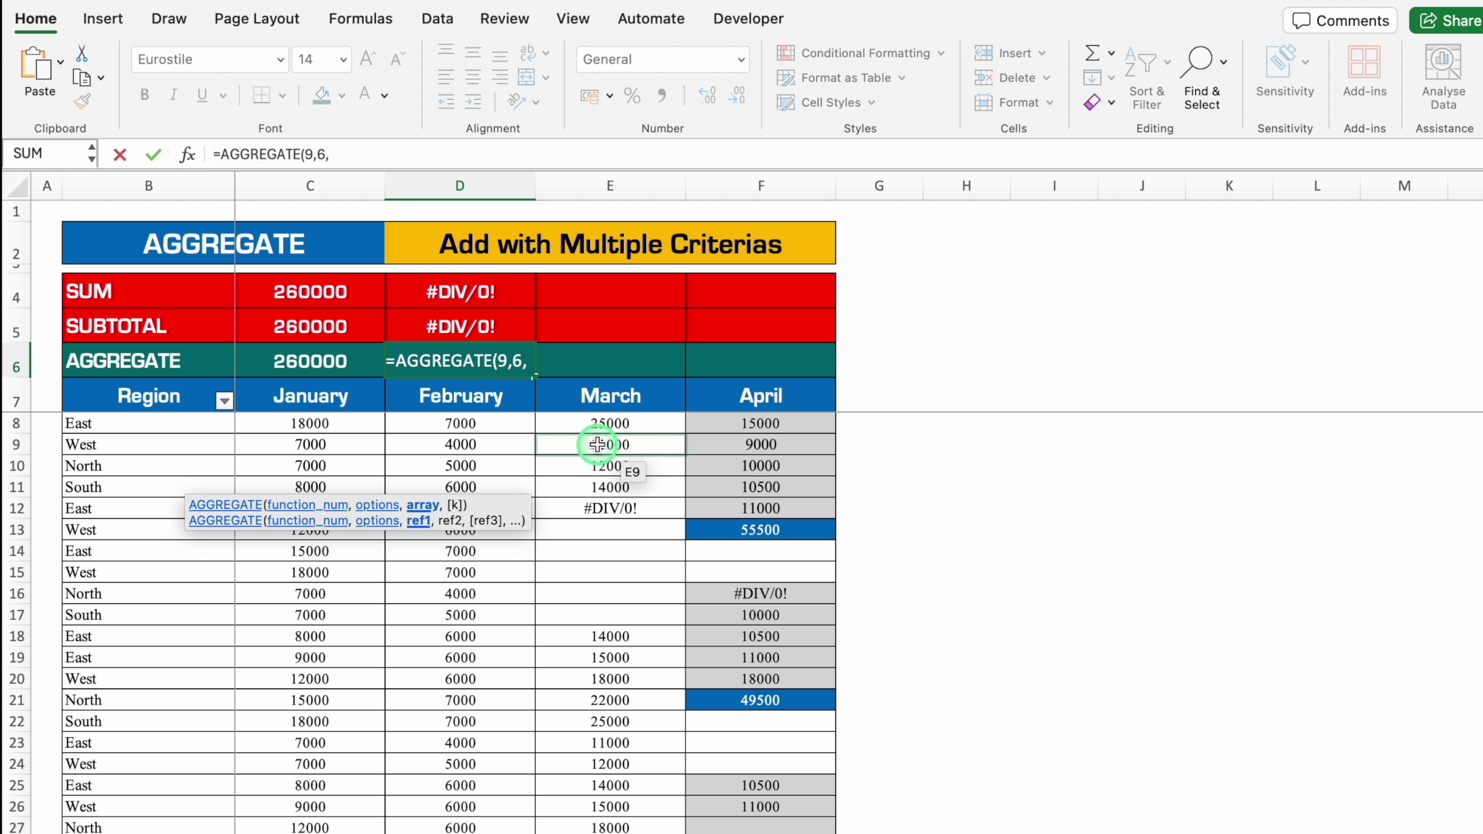
left_click_drag(514, 428, 513, 806)
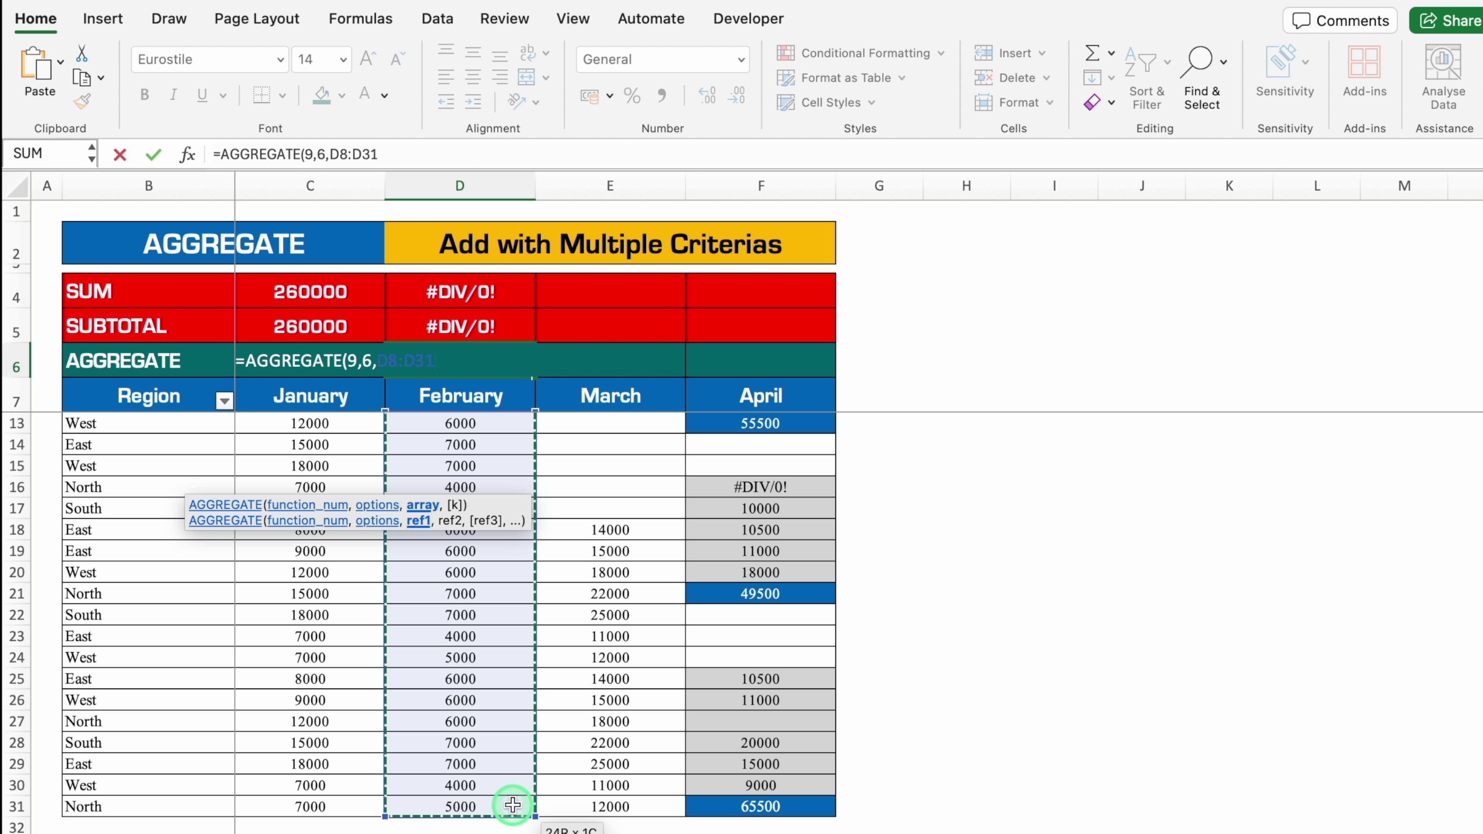
scroll(423, 624, "up", 3)
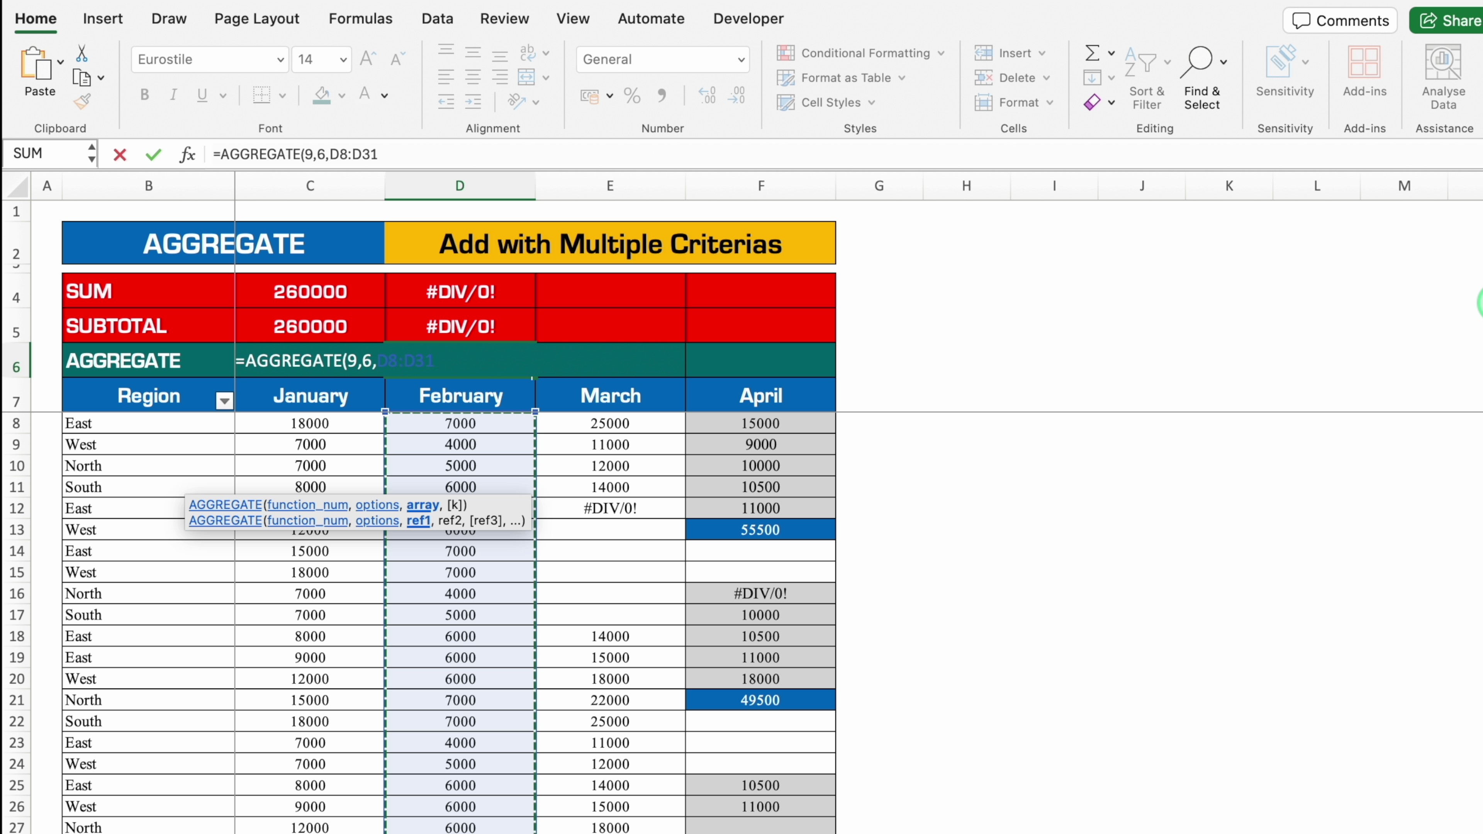
type(")")
key("Return")
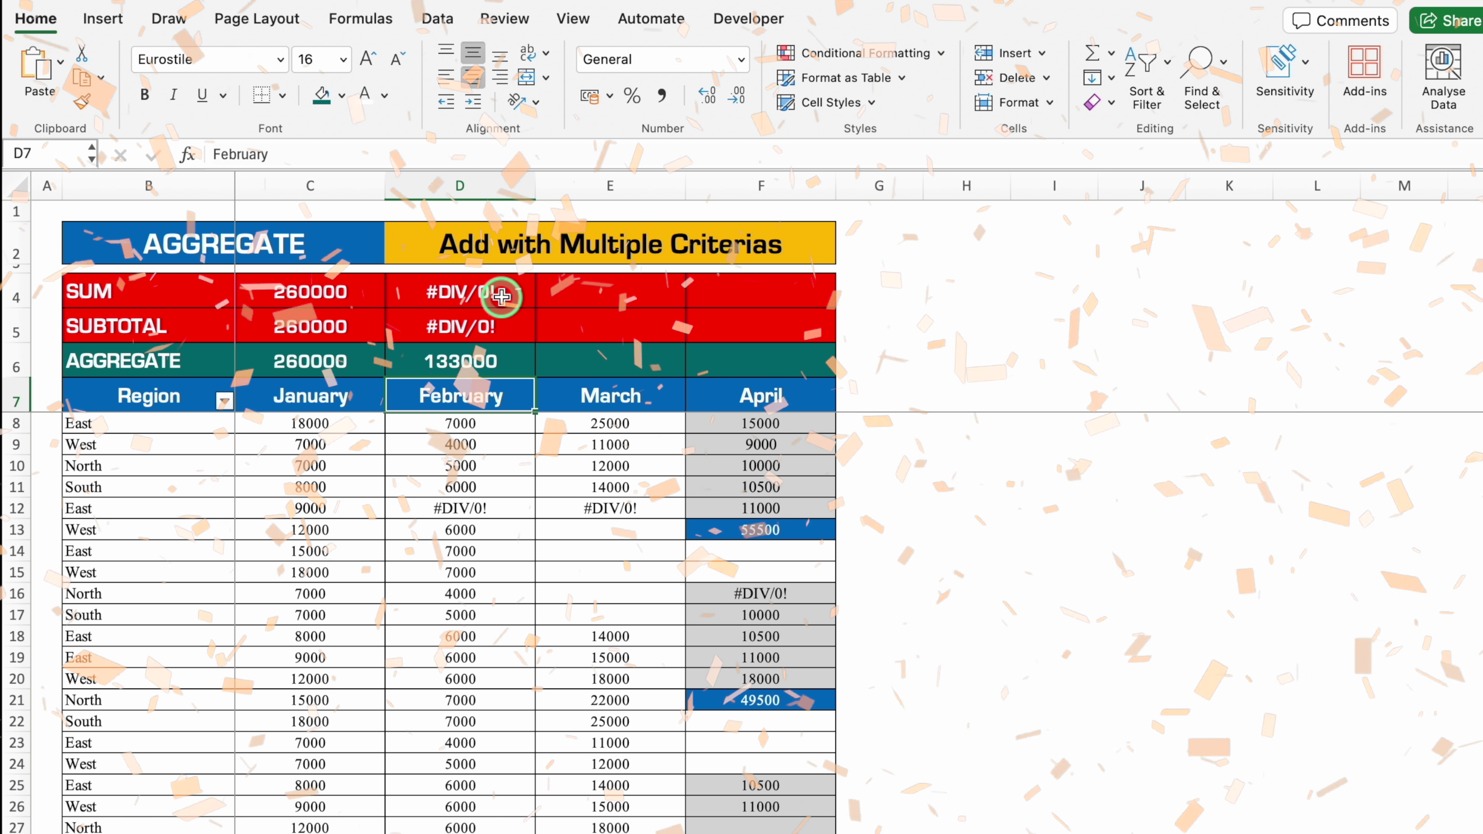
Copy the February formulas in D4:D6 across to the March column and check the error cells and the March SUM and SUBTOTAL formulas
left_click_drag(513, 288, 621, 376)
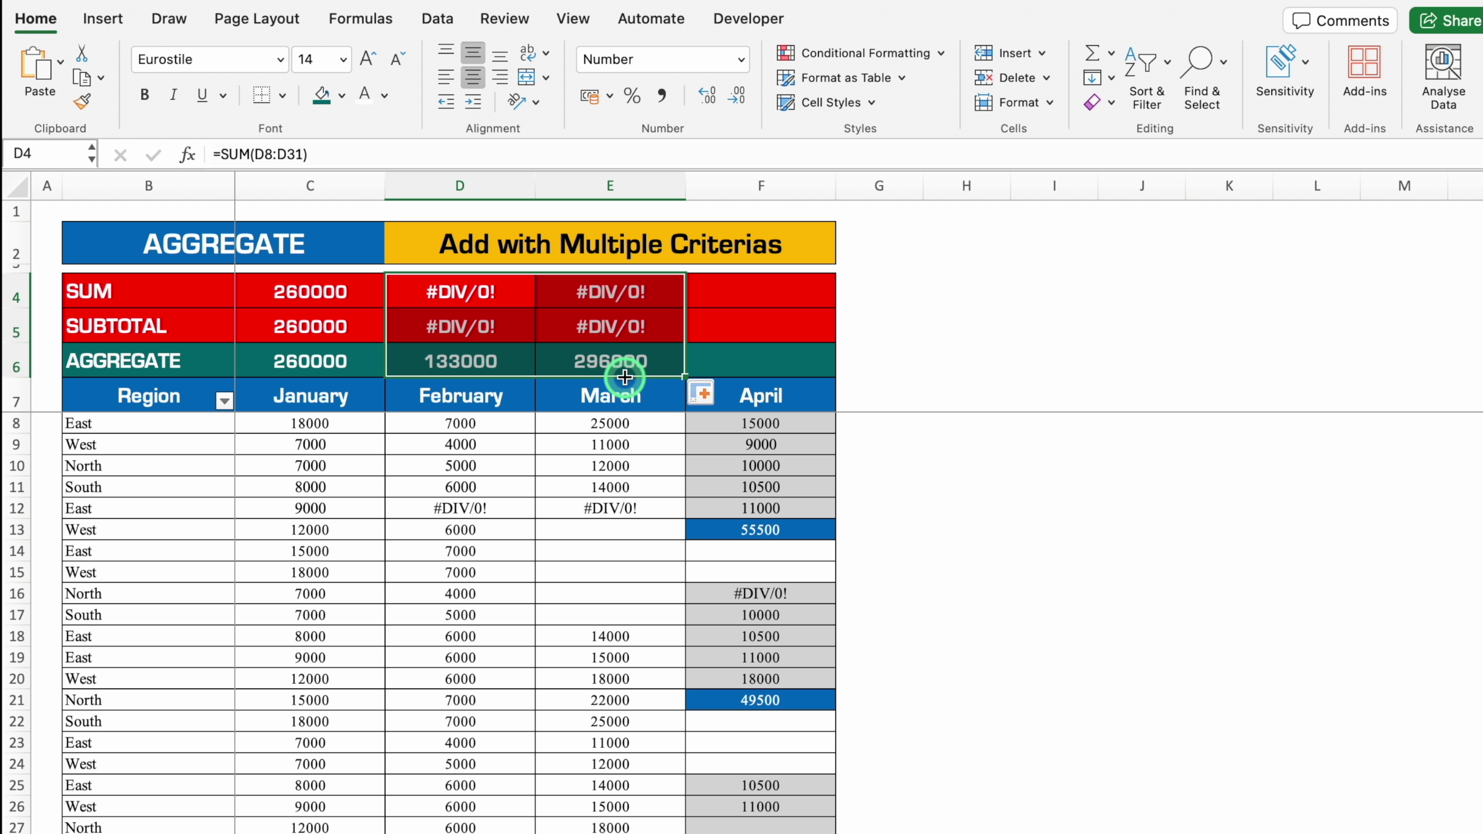
left_click(500, 510)
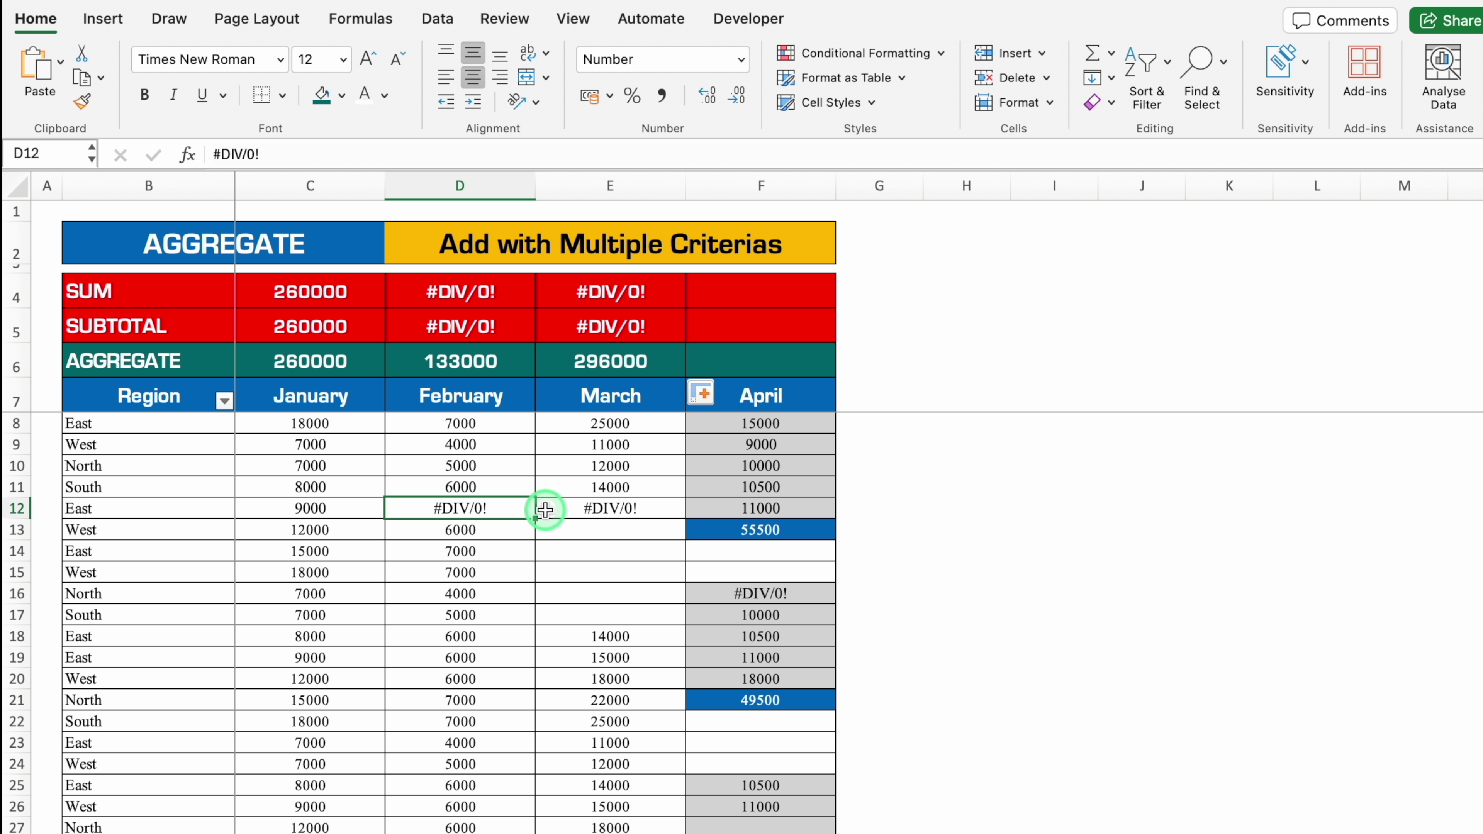
left_click(656, 515)
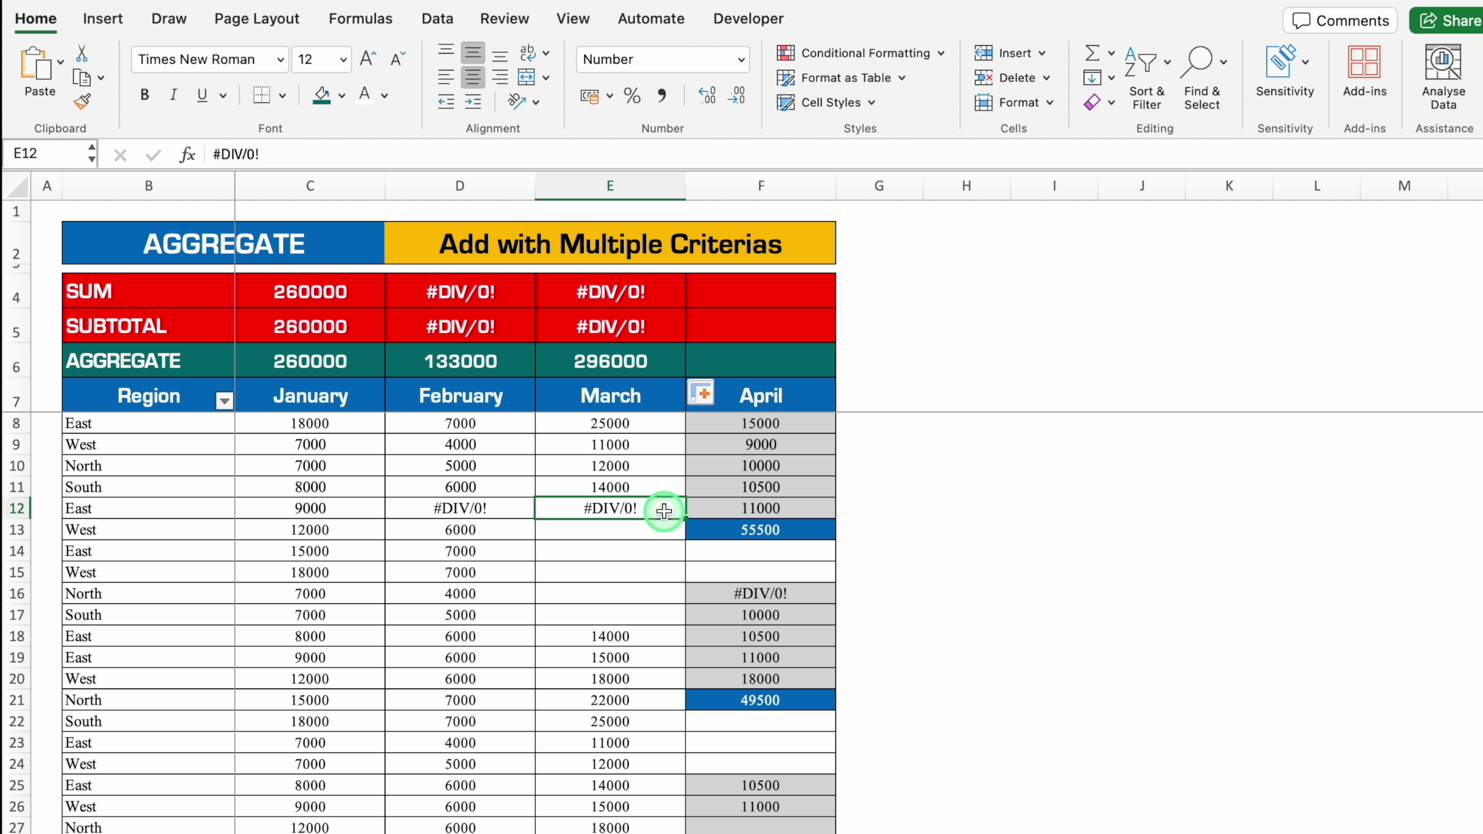
left_click(659, 298)
left_click(663, 325)
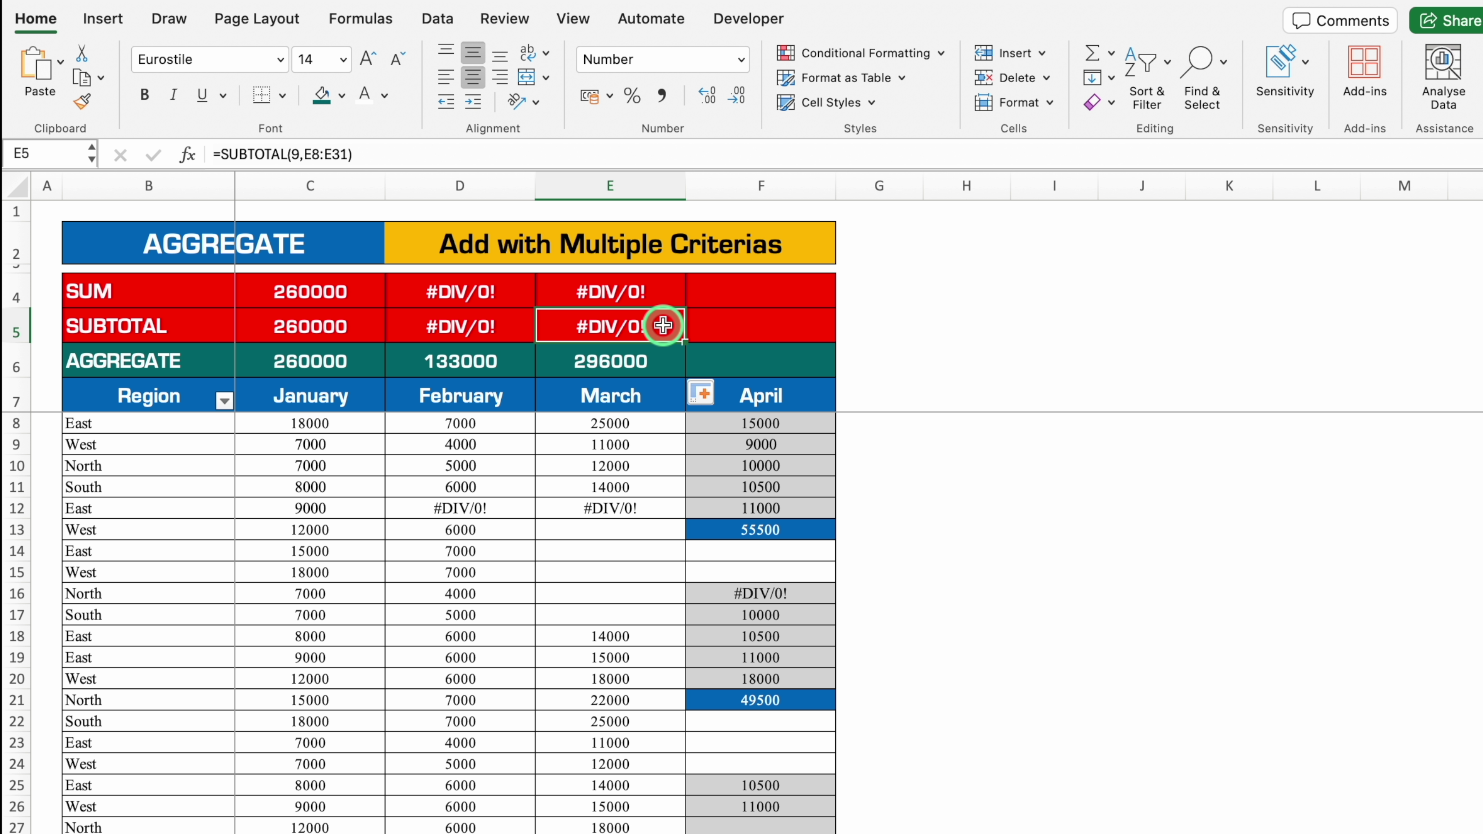
Clear cell E6 and start an AGGREGATE formula with function 9 (SUM) and option 3, ignoring hidden rows, errors and nested SUBTOTAL and AGGREGATE functions
left_click(651, 362)
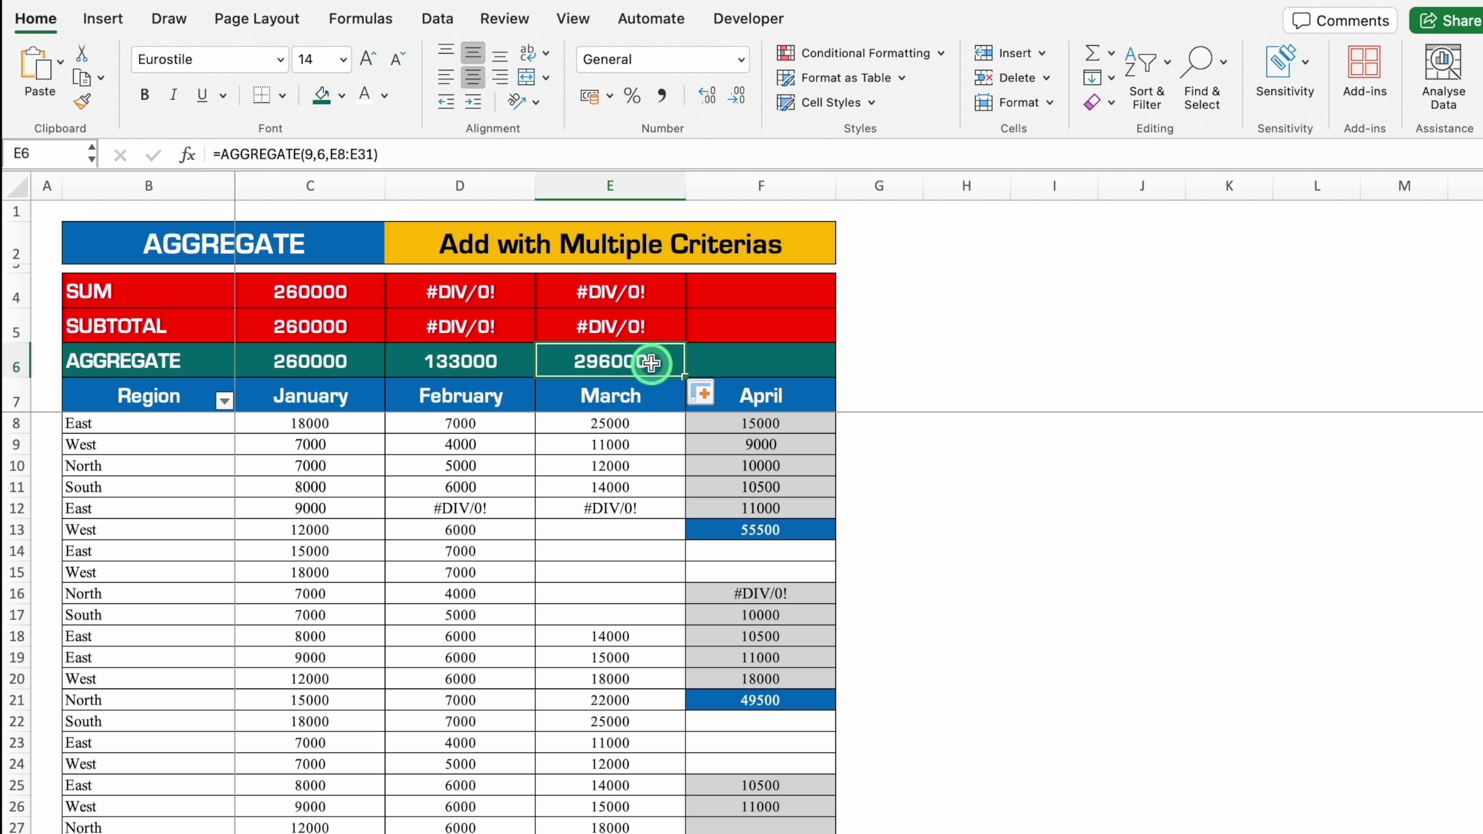
key("Delete")
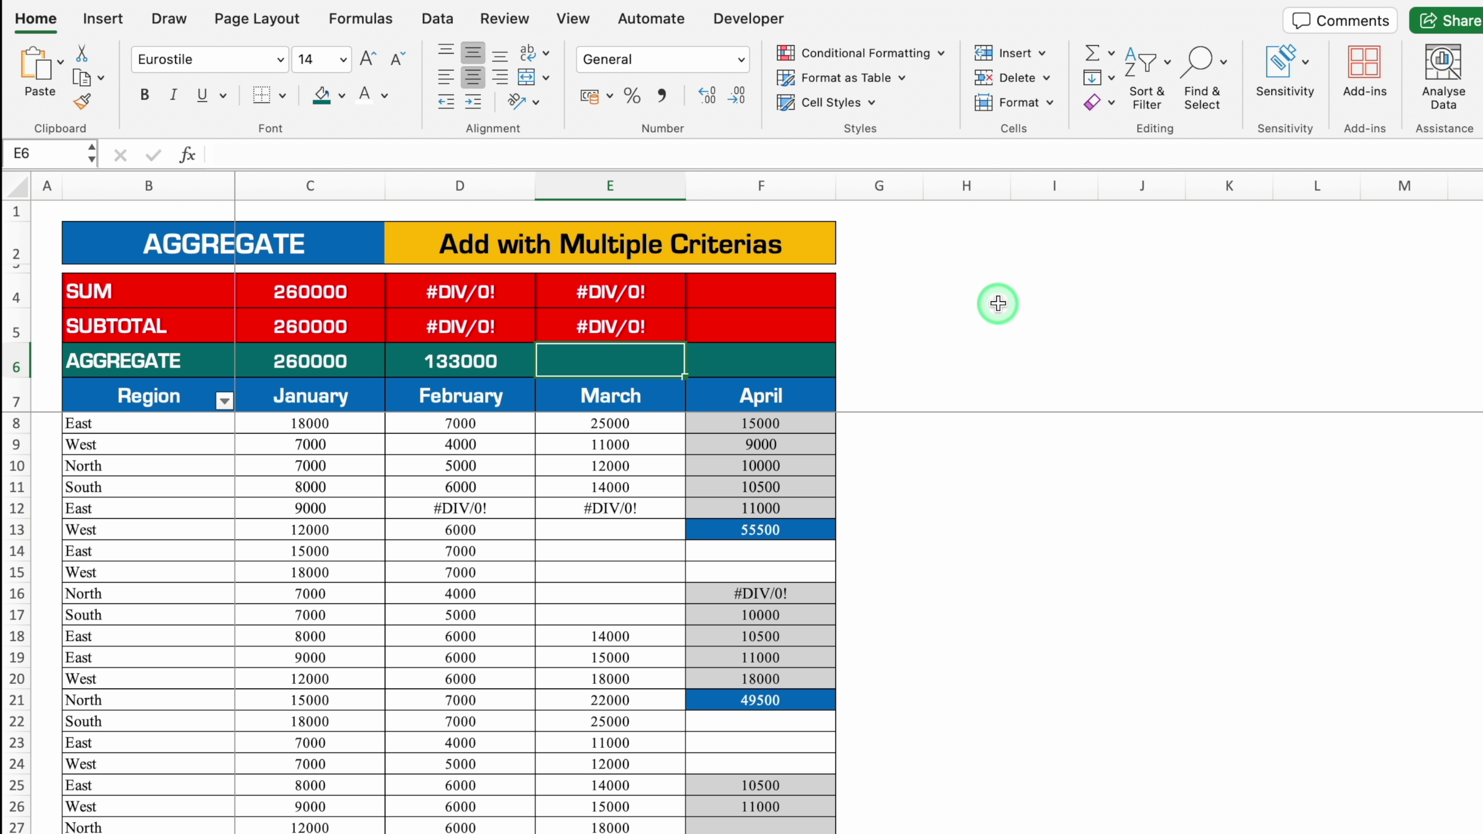
type("=agg")
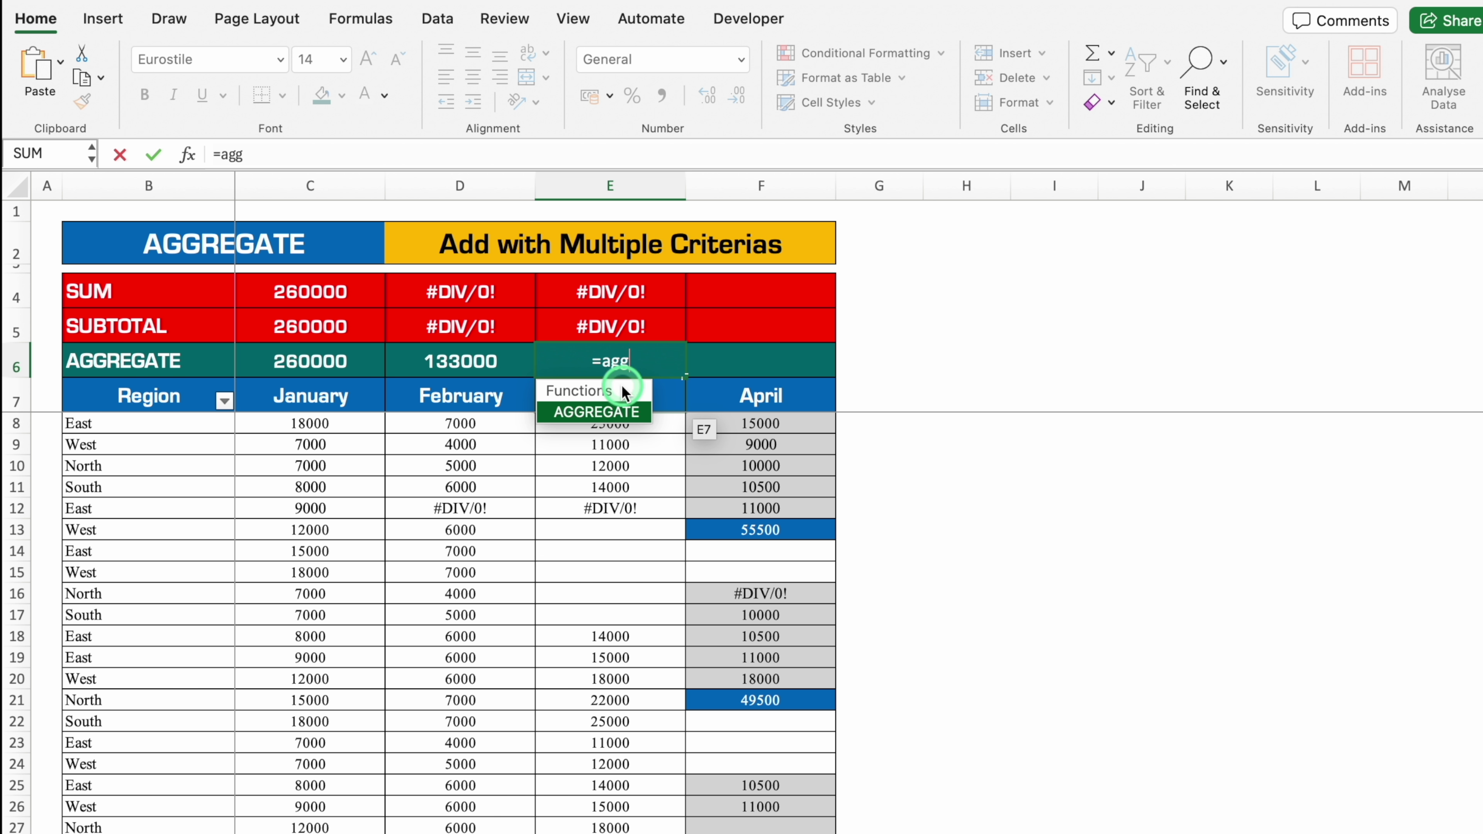
double_click(600, 410)
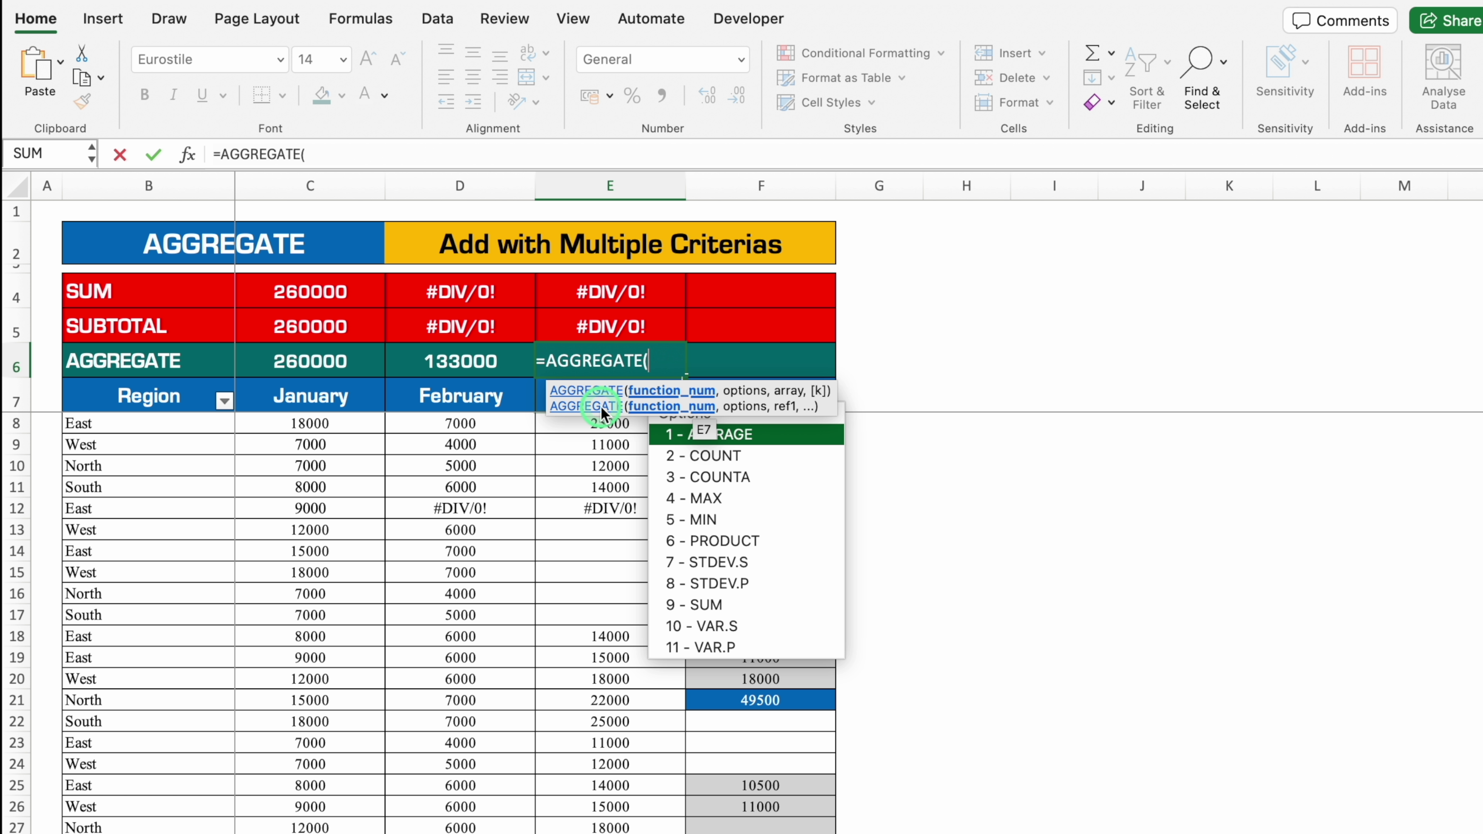
double_click(750, 605)
type(",")
left_click_drag(783, 381, 506, 472)
left_click(1105, 436)
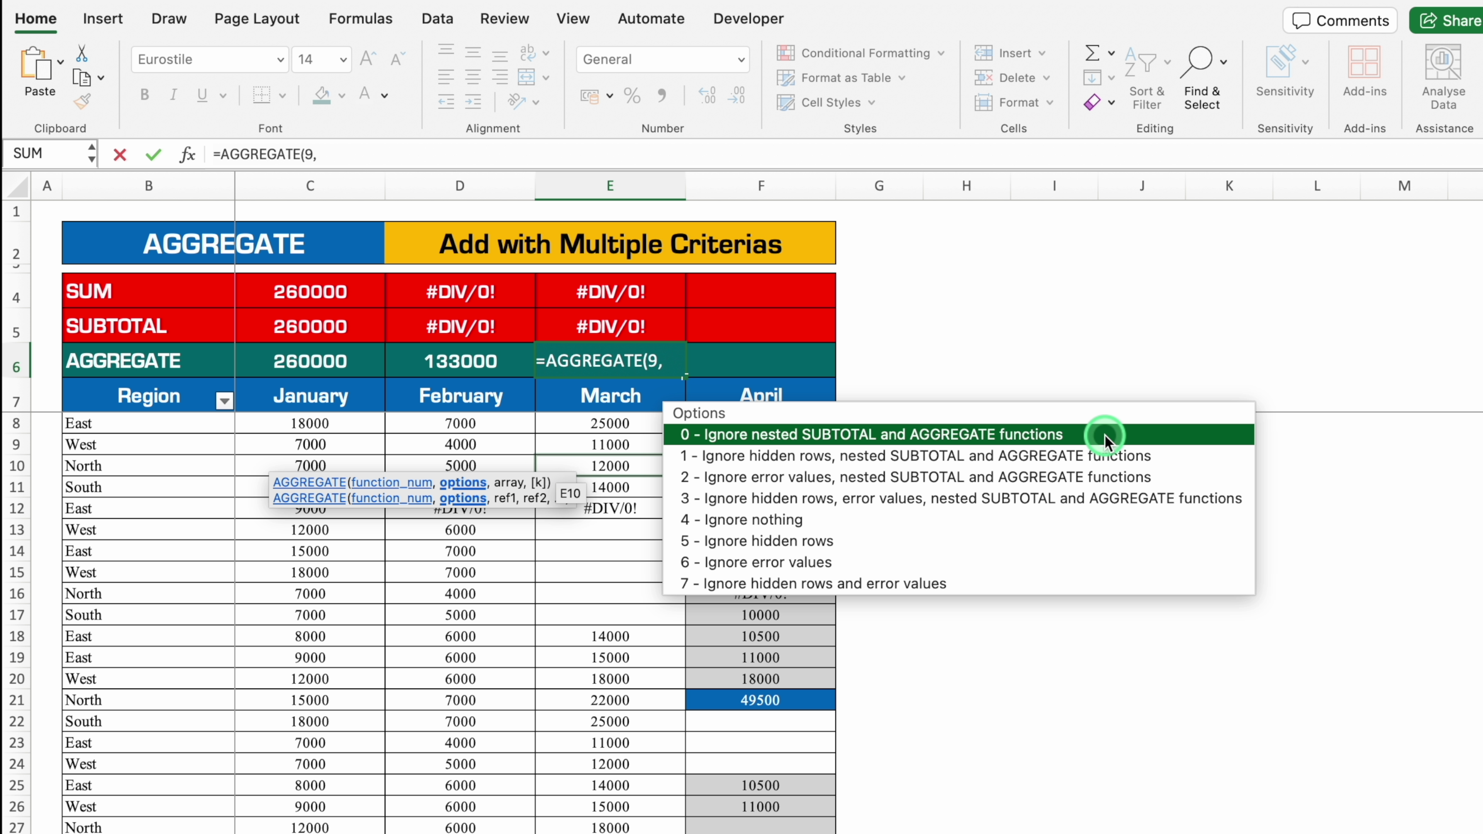
left_click(1082, 498)
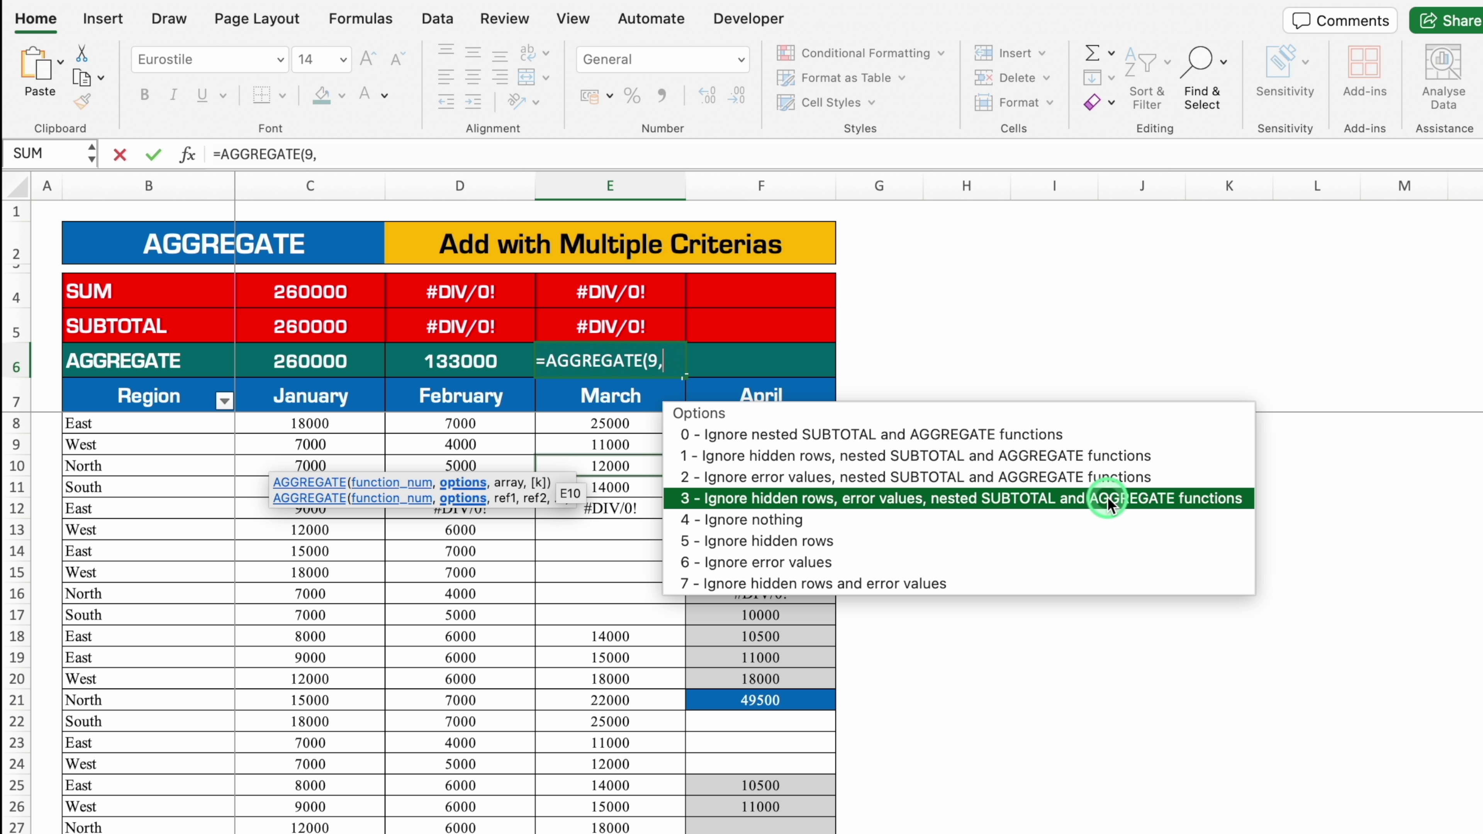
double_click(897, 501)
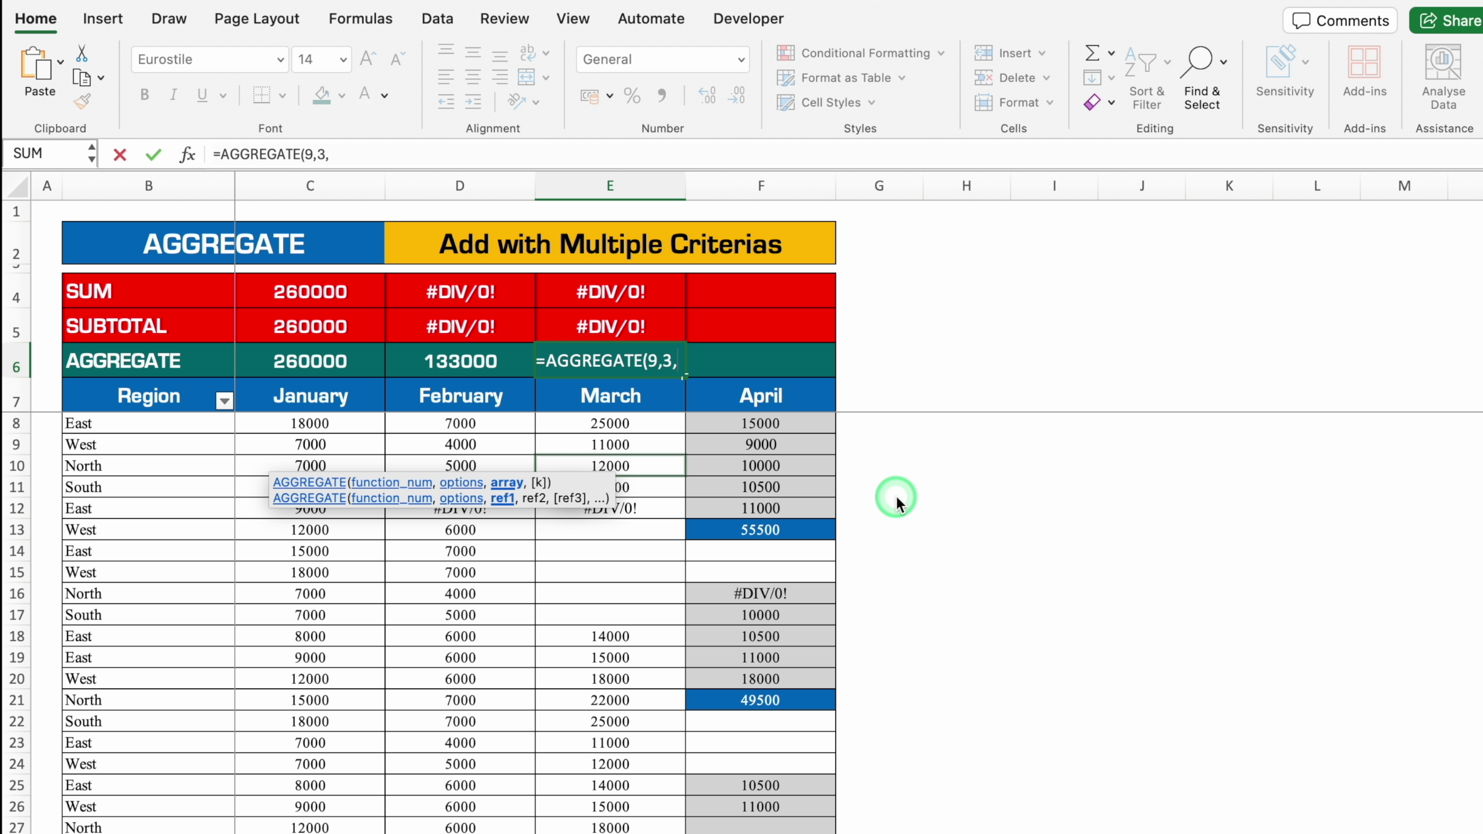
Complete the March AGGREGATE formula with the range E8:E31 as its reference
left_click(627, 425)
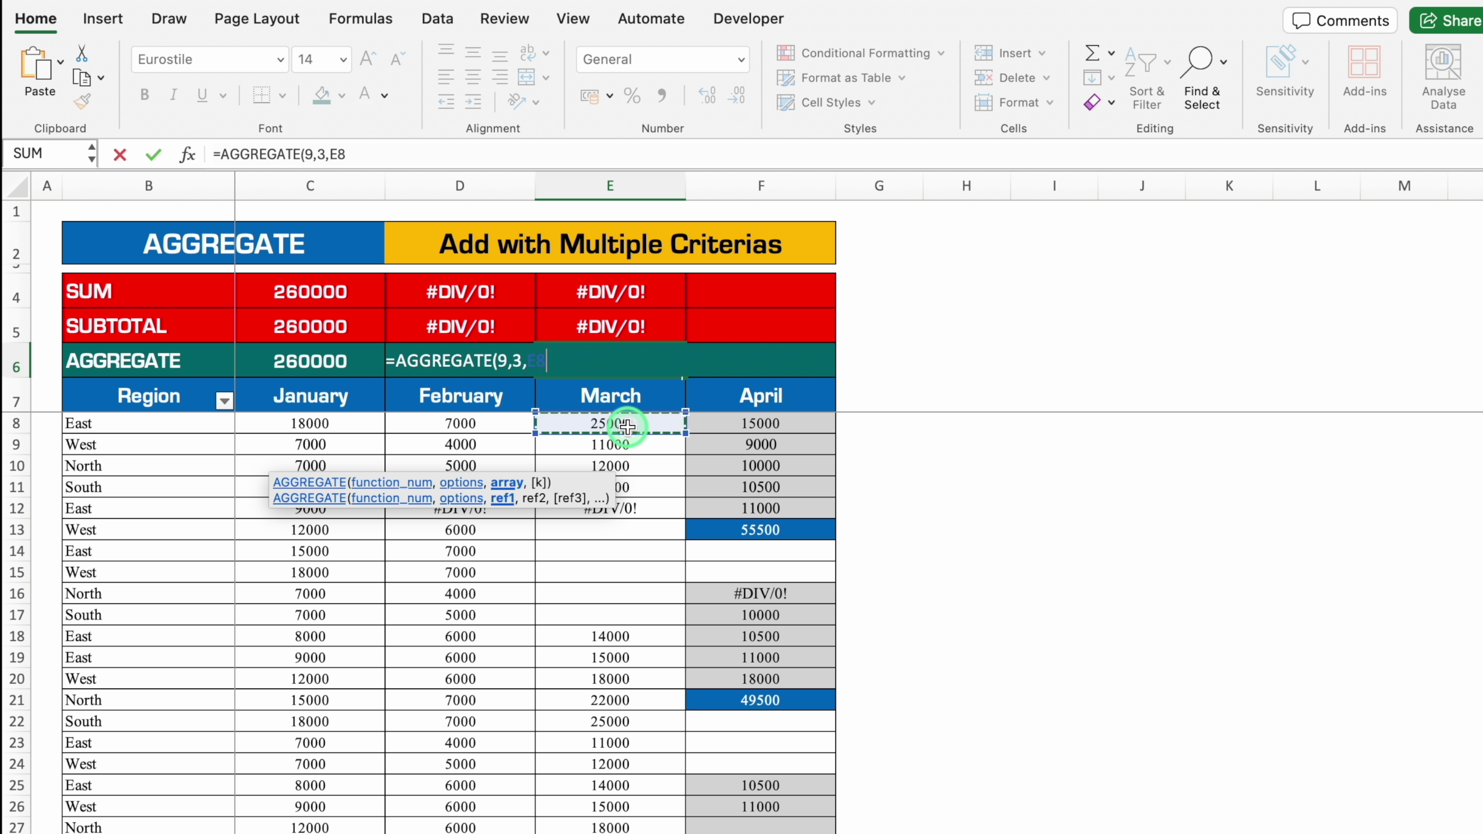
key("ctrl+shift+Down")
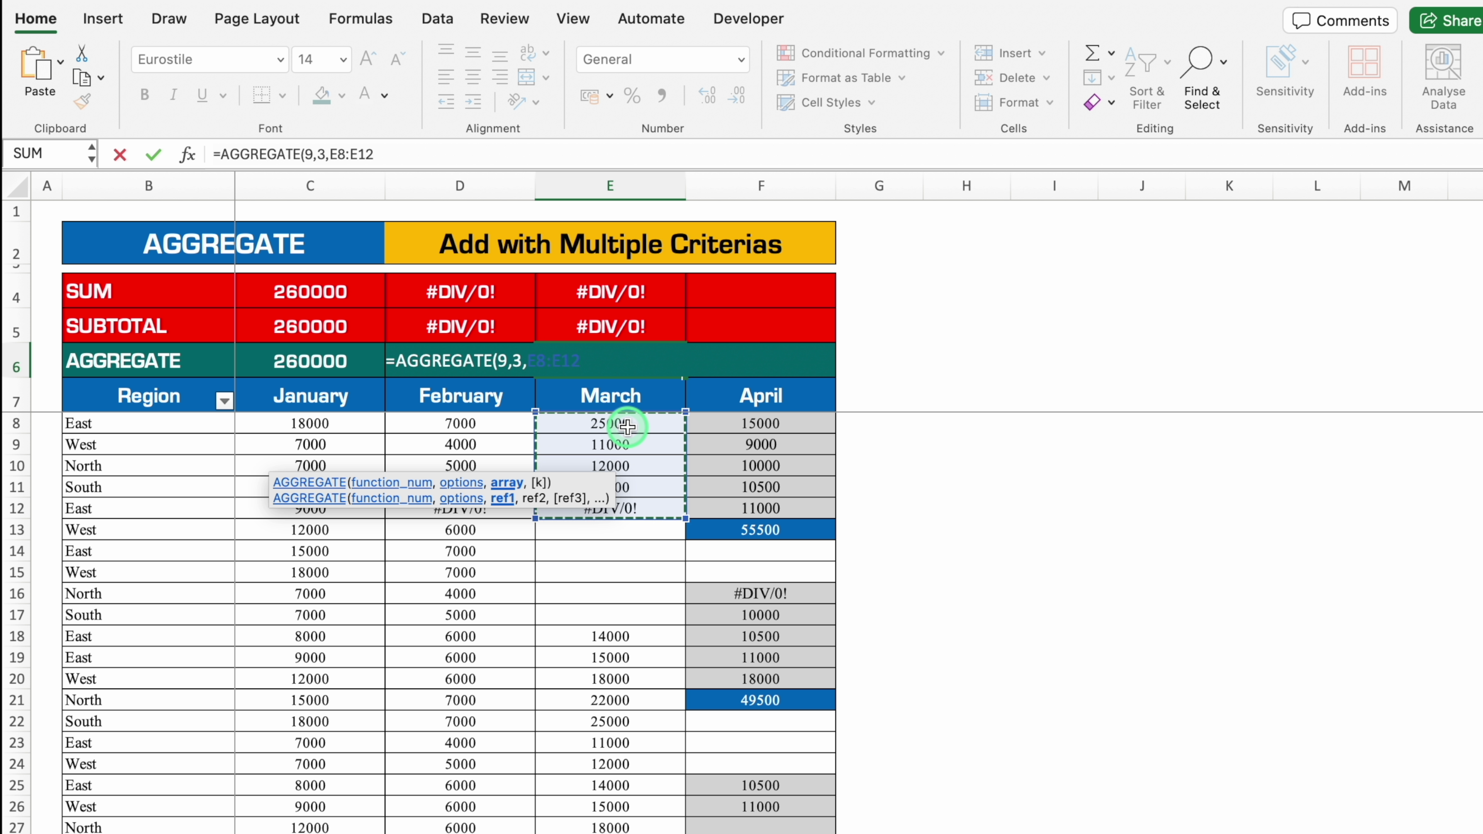
key("ctrl+shift+Down")
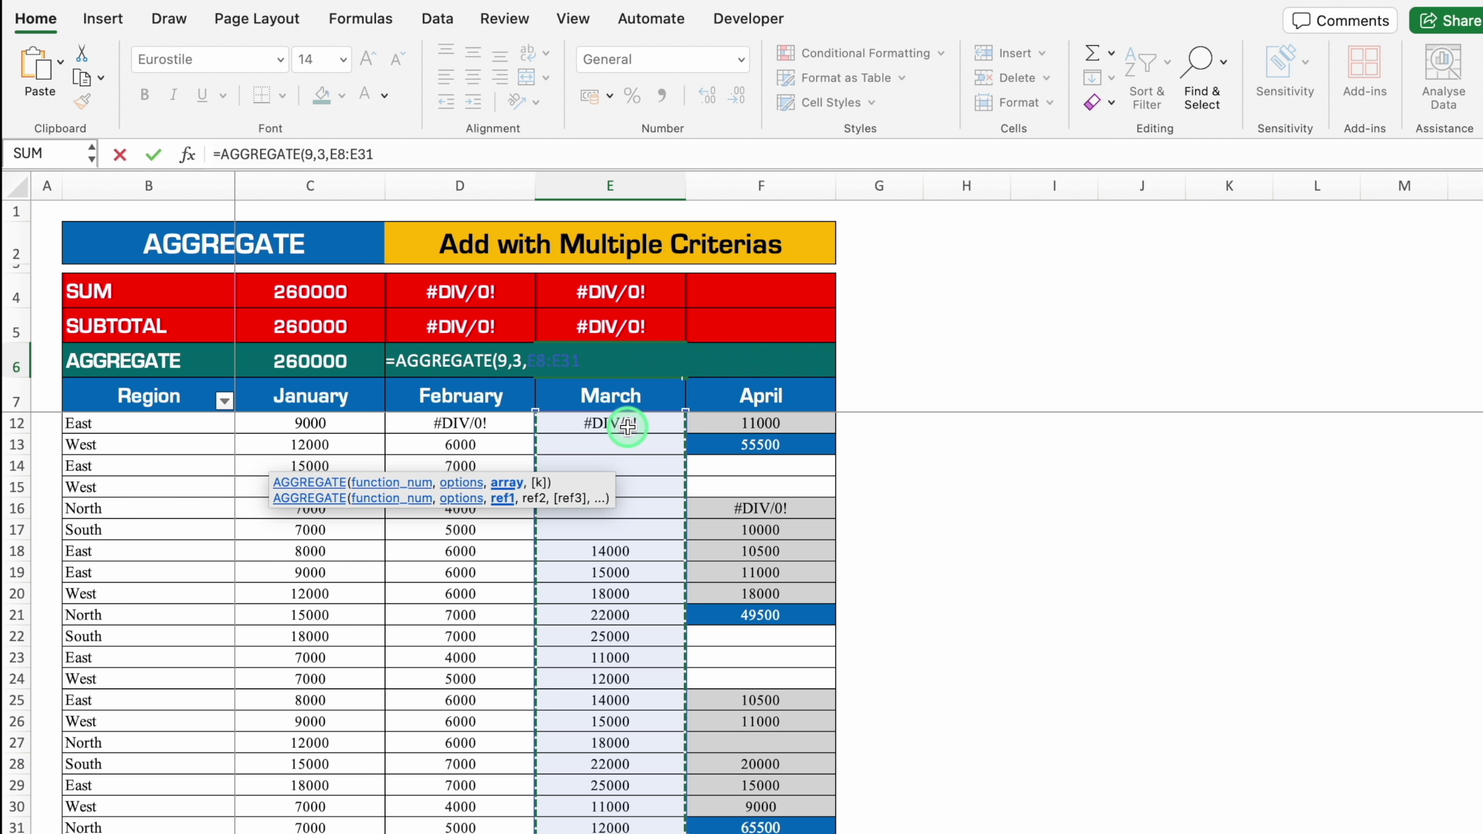
type(")")
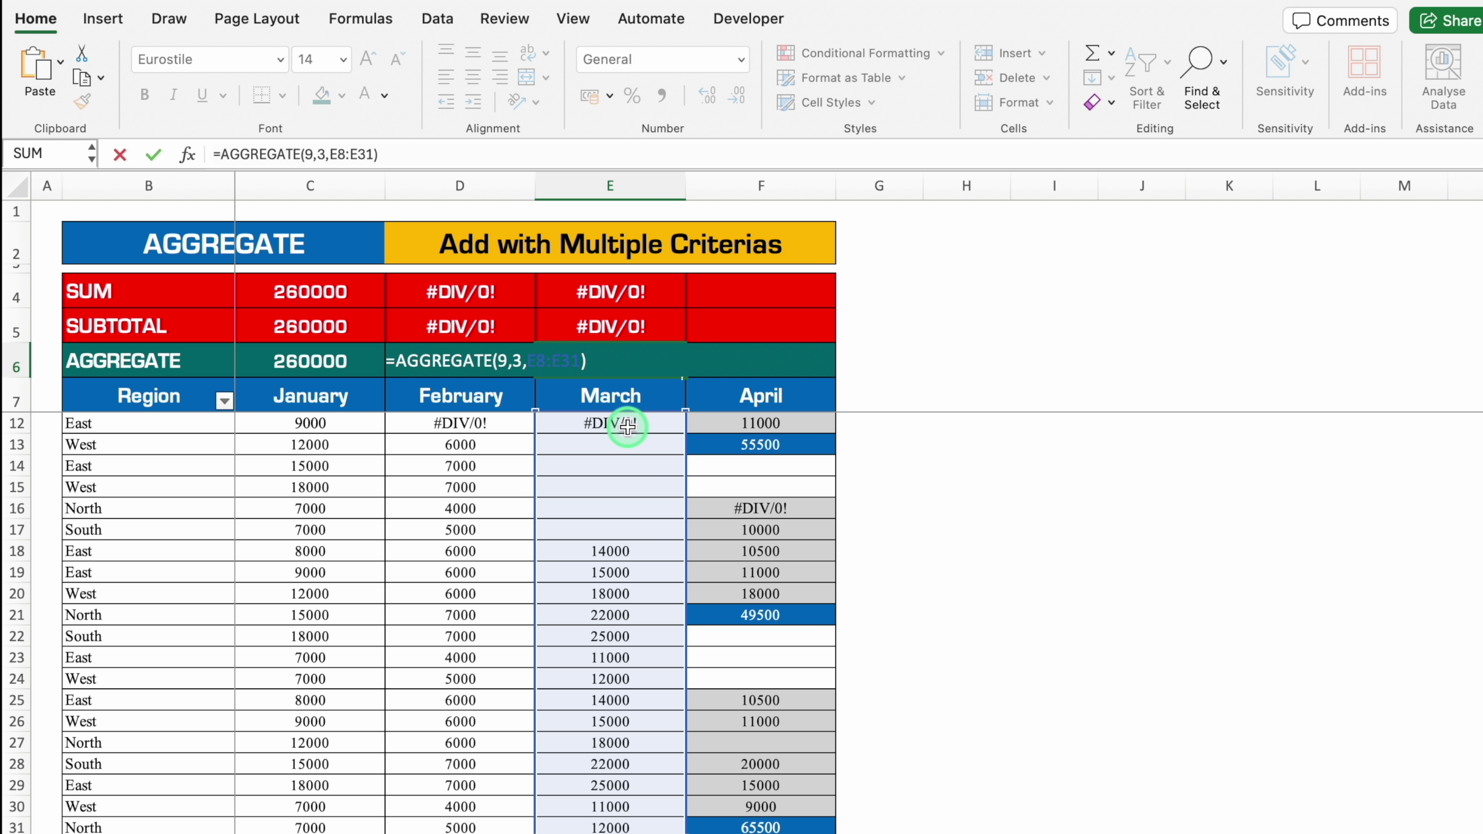
key("Return")
Hide rows 11 to 23 to check how the March AGGREGATE total responds, and undo the hiding
scroll(374, 554, "up", 3)
left_click_drag(16, 487, 40, 745)
right_click(40, 744)
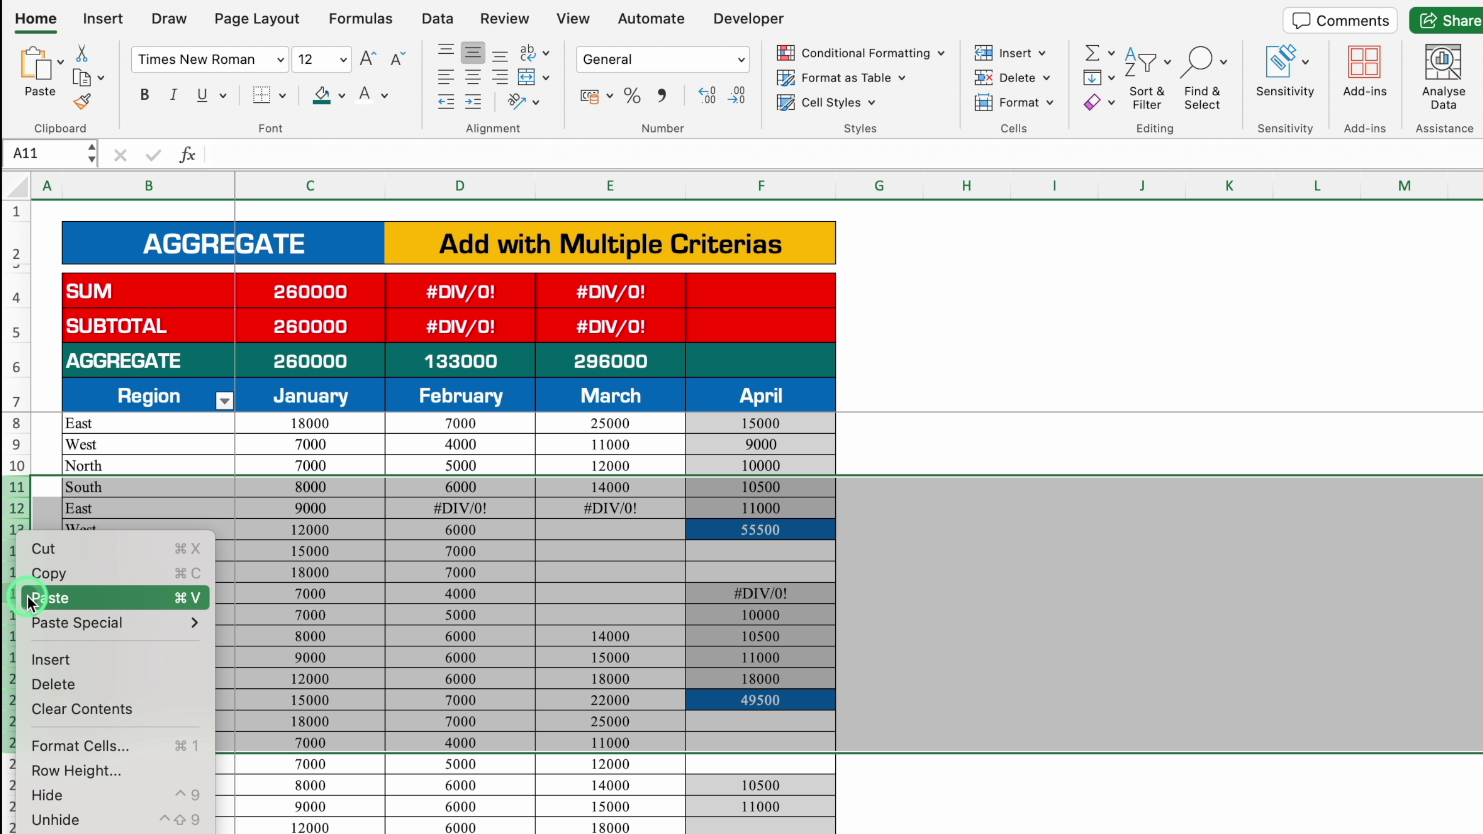
left_click(110, 797)
left_click(640, 361)
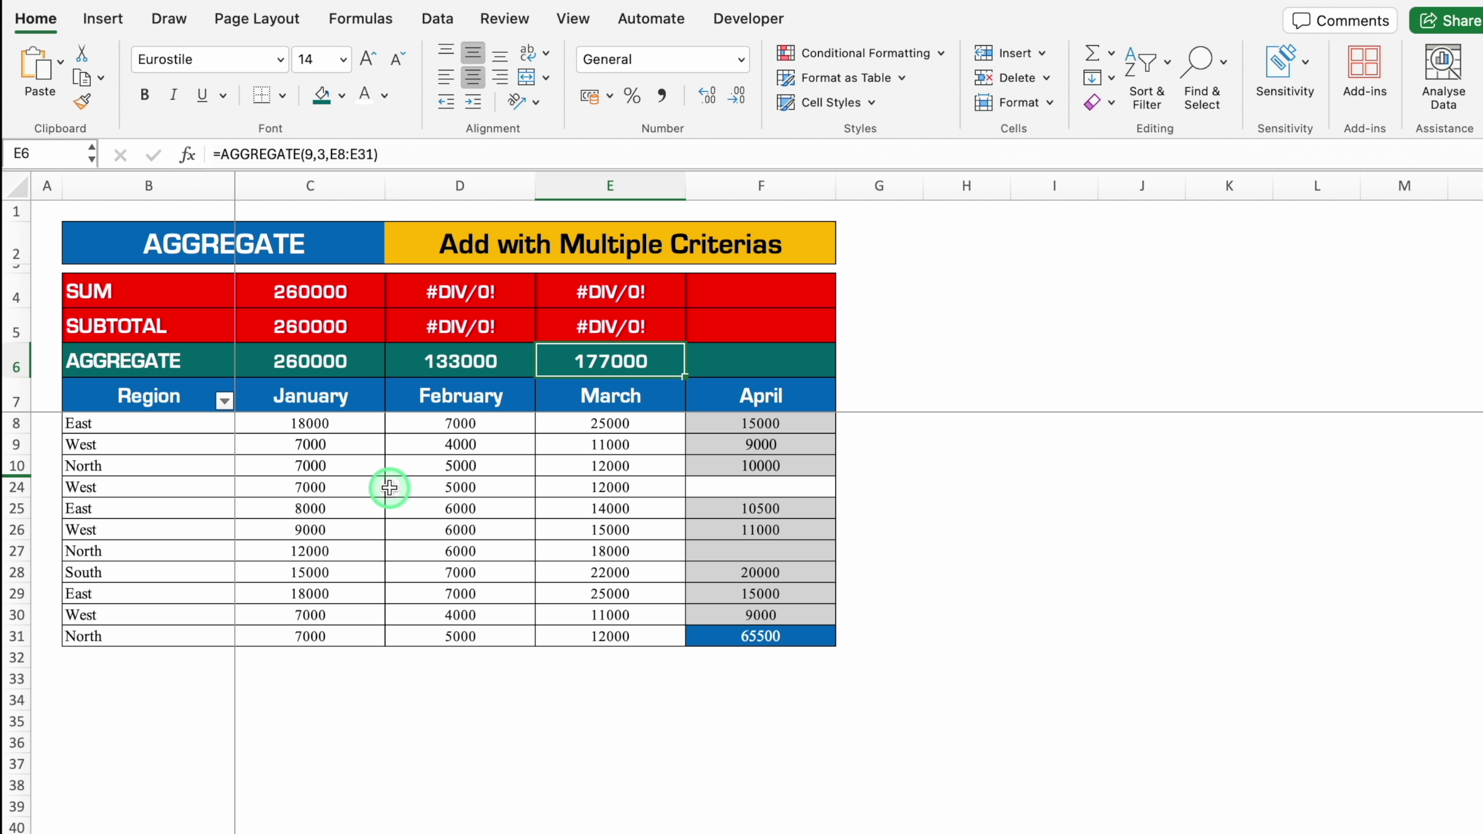
key("super+z")
Filter the Region column to show only East
left_click(170, 398)
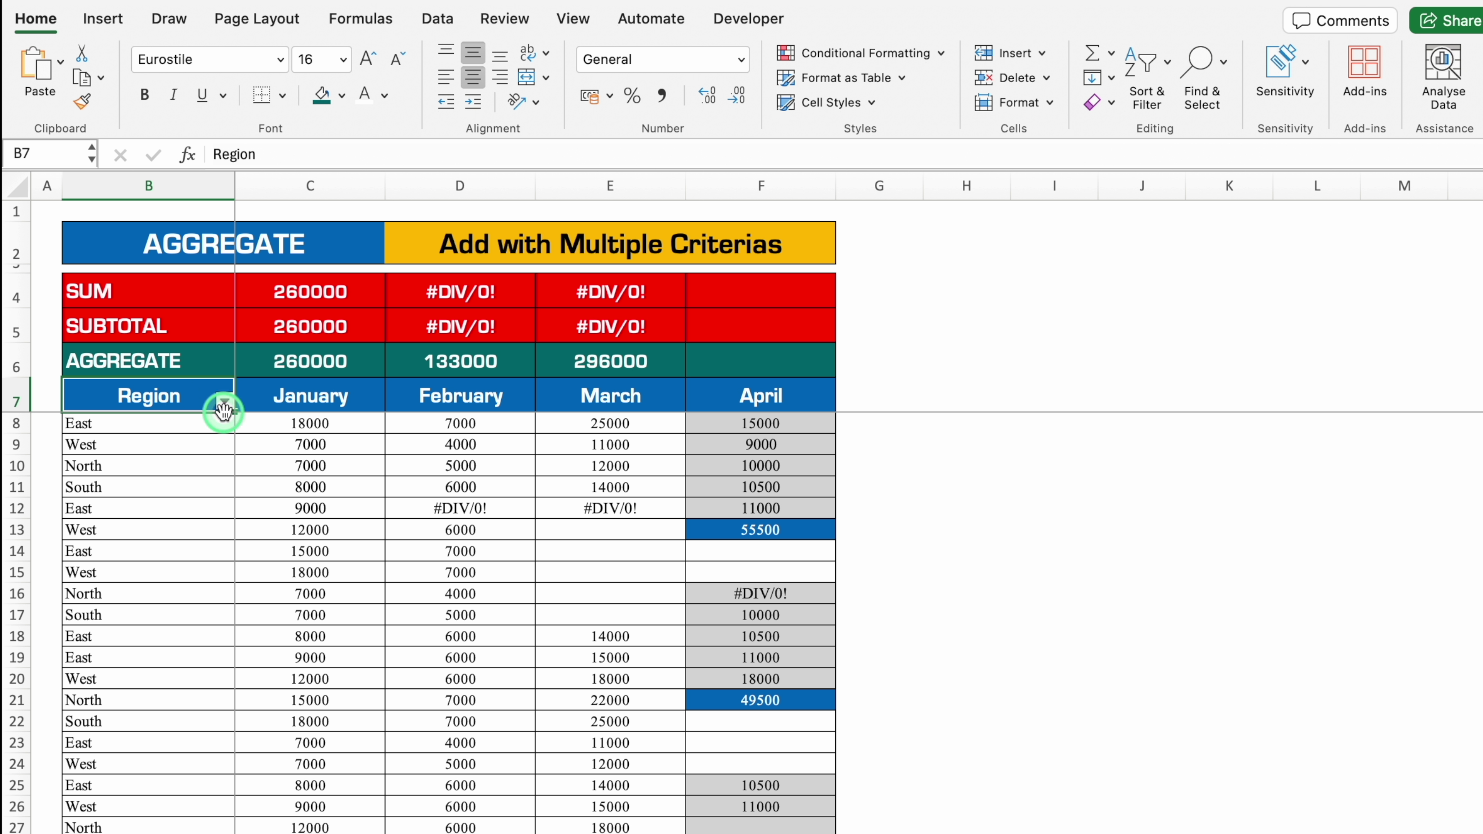
left_click(225, 401)
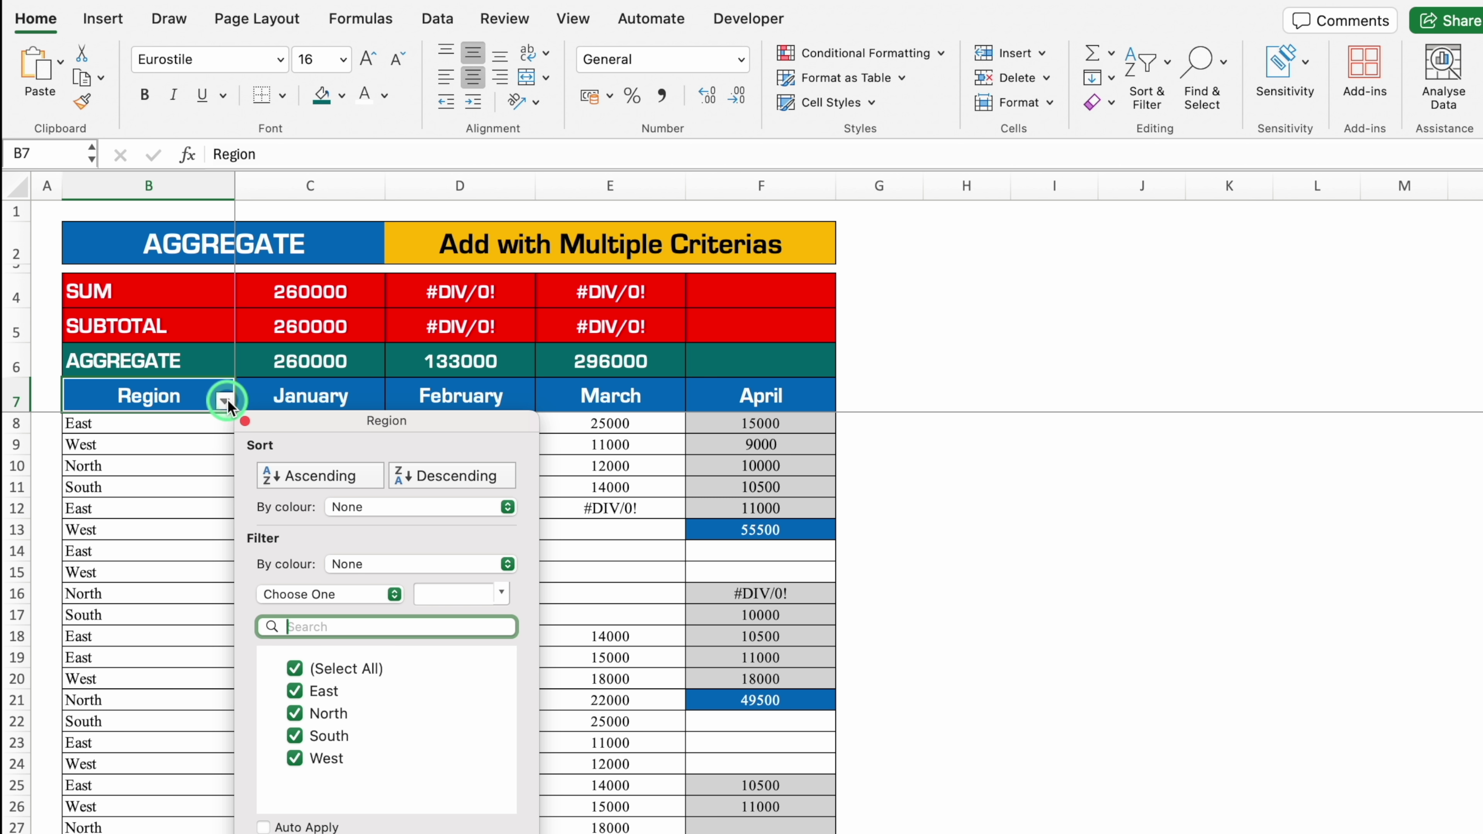
left_click(295, 668)
left_click(295, 691)
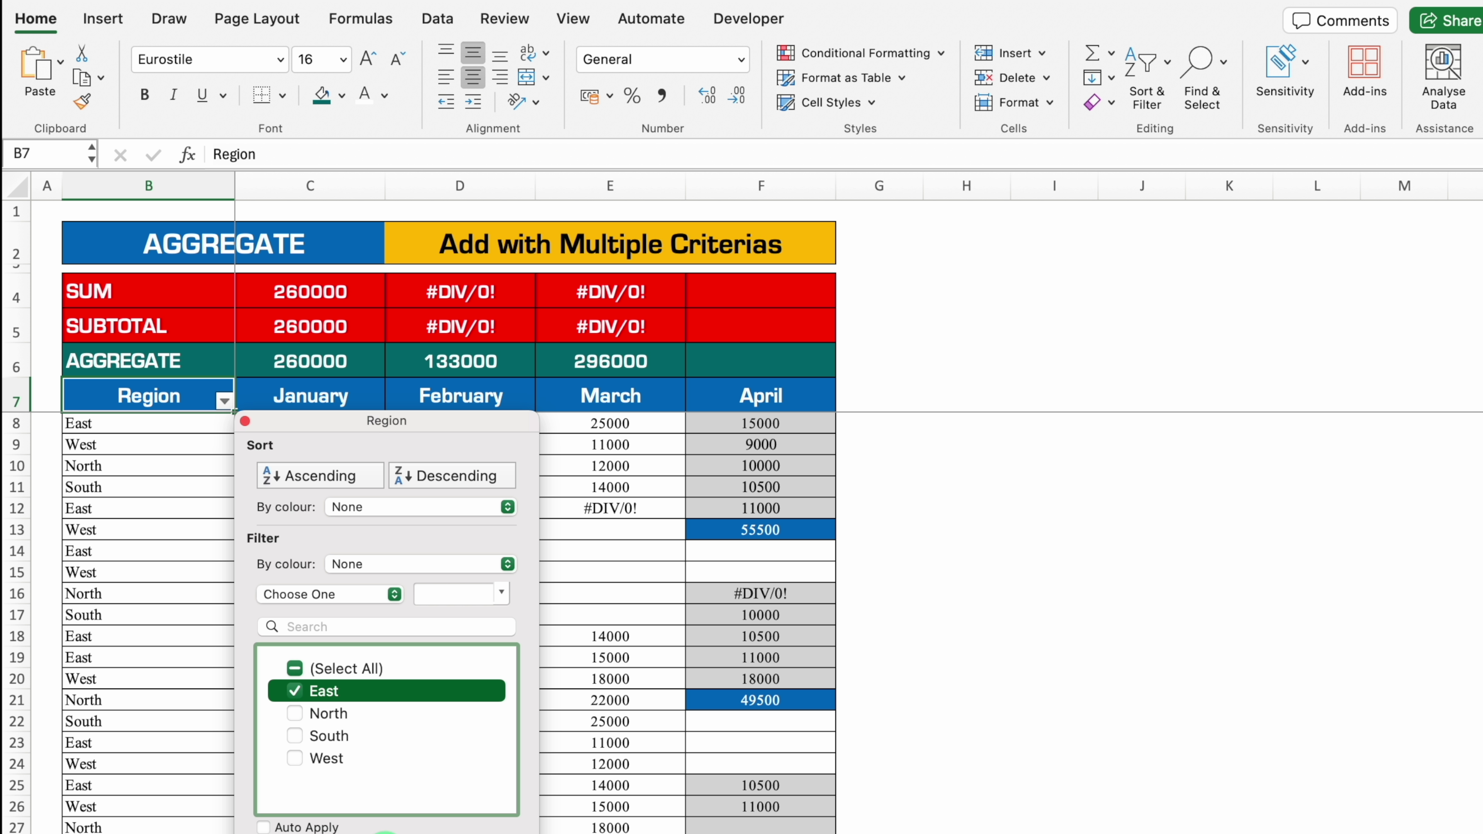
left_click(386, 829)
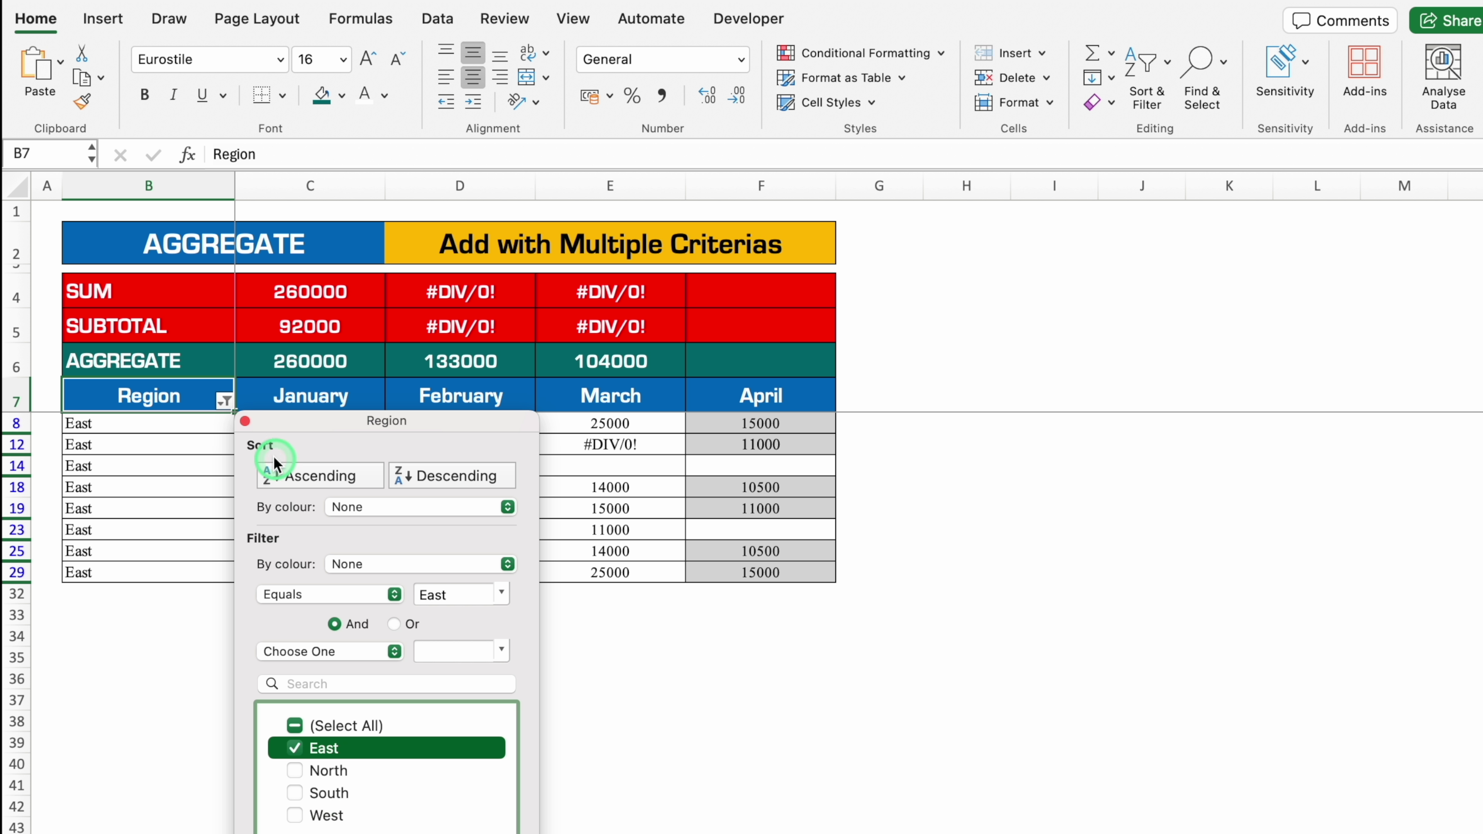
left_click(245, 420)
left_click(460, 657)
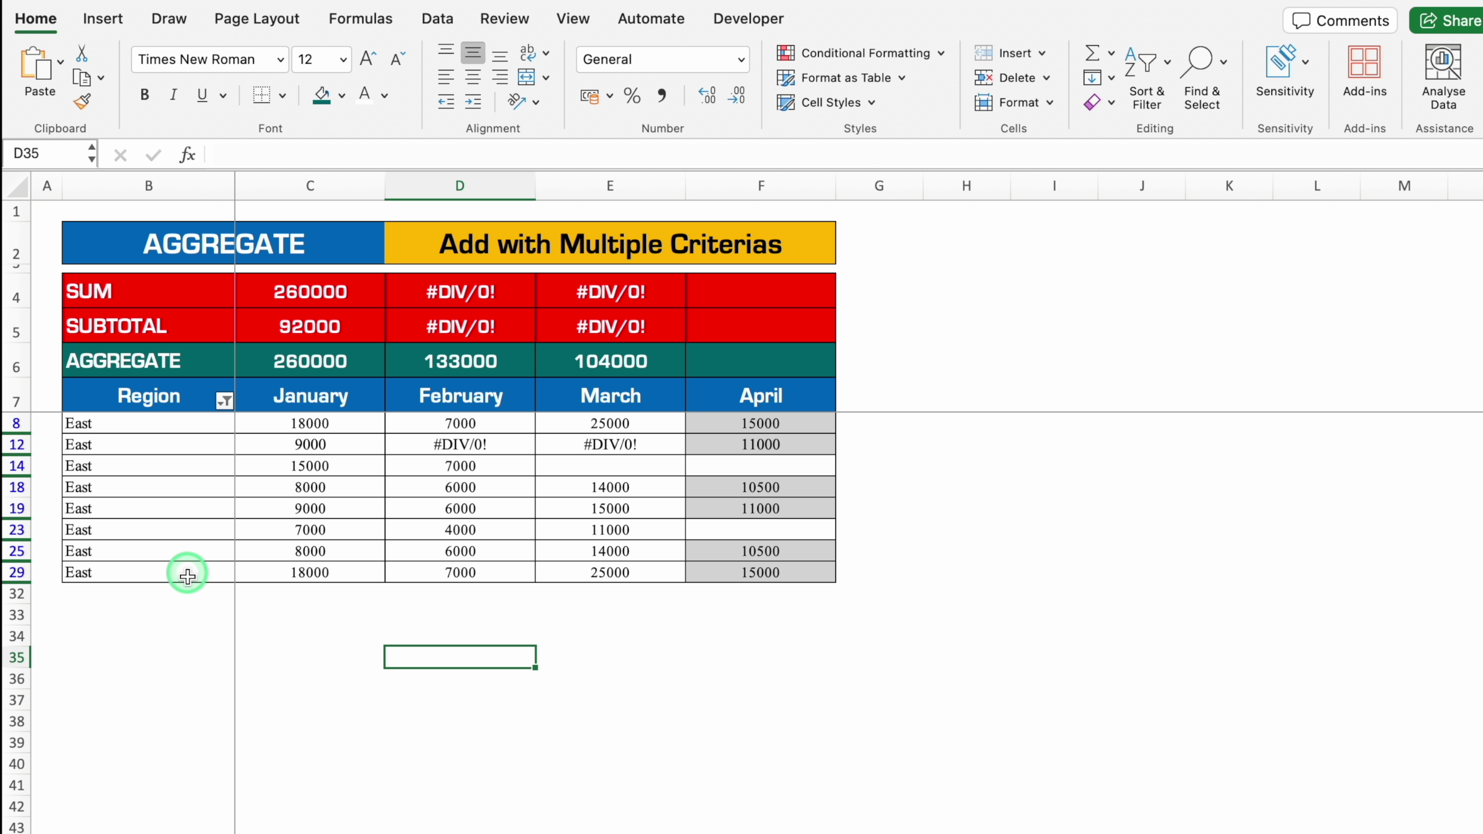
Clear the error value from February cell D12 and check the February SUM formula
left_click(491, 444)
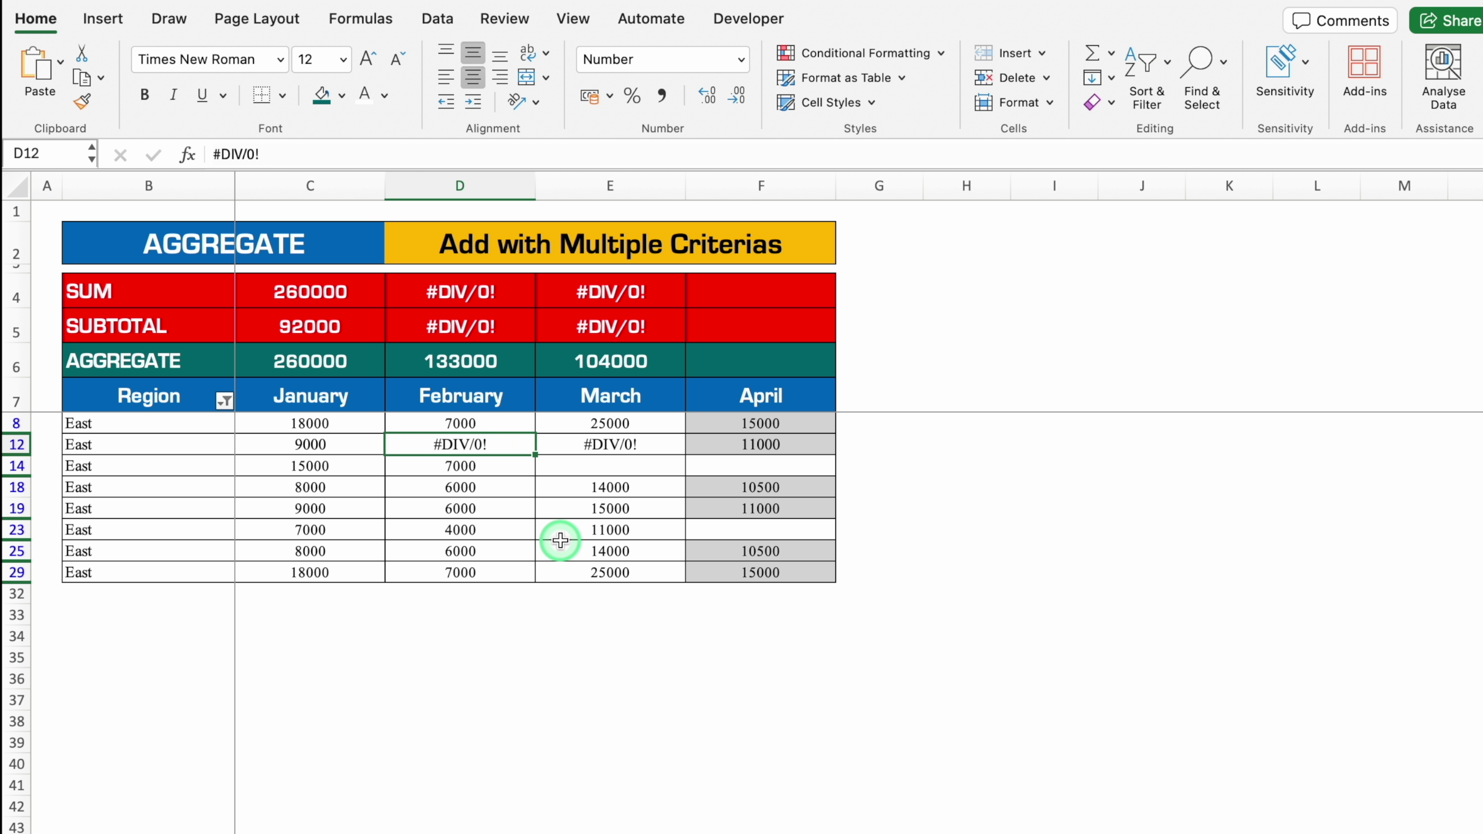
key("Delete")
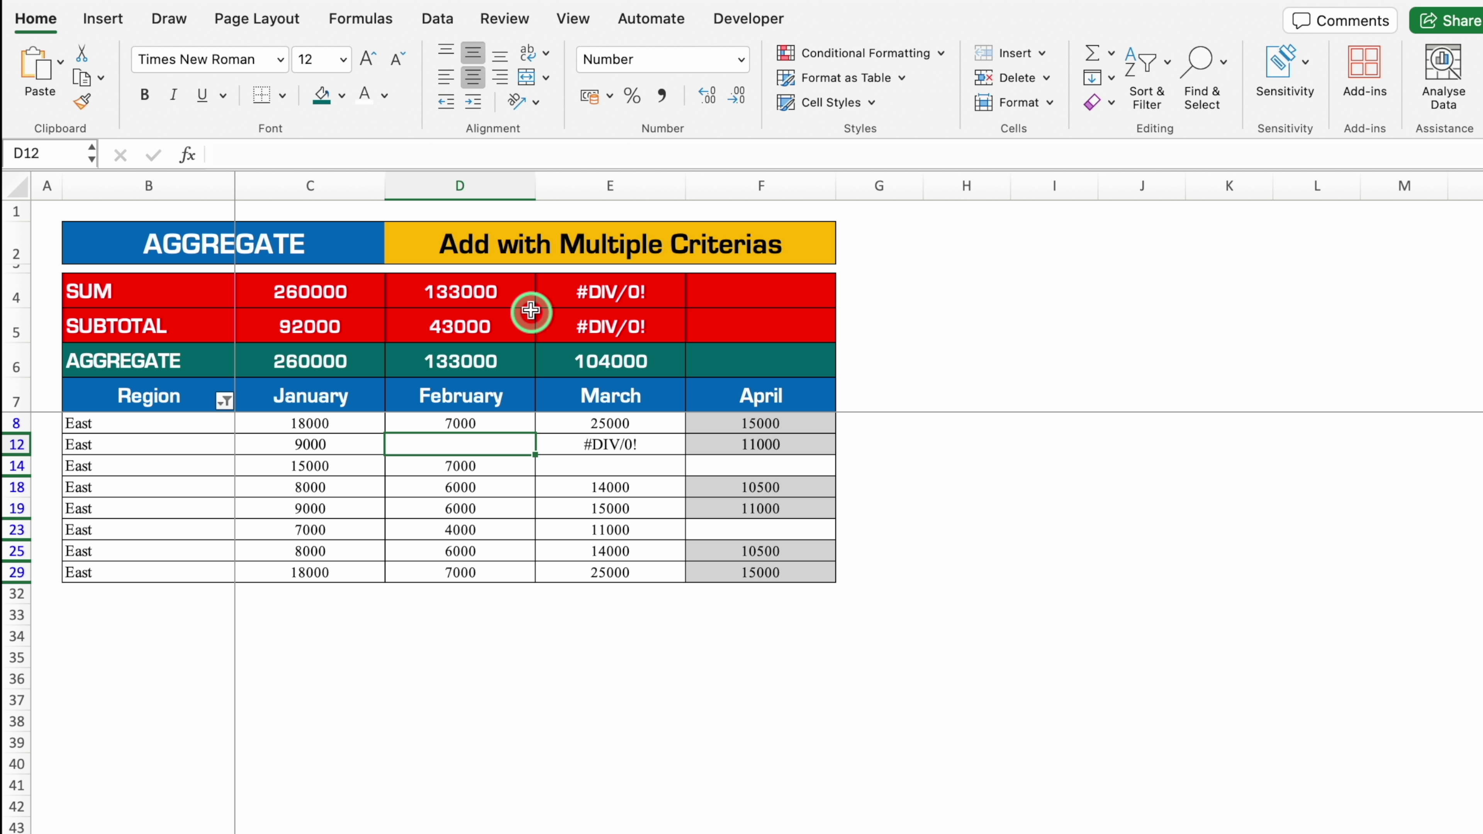
left_click(508, 292)
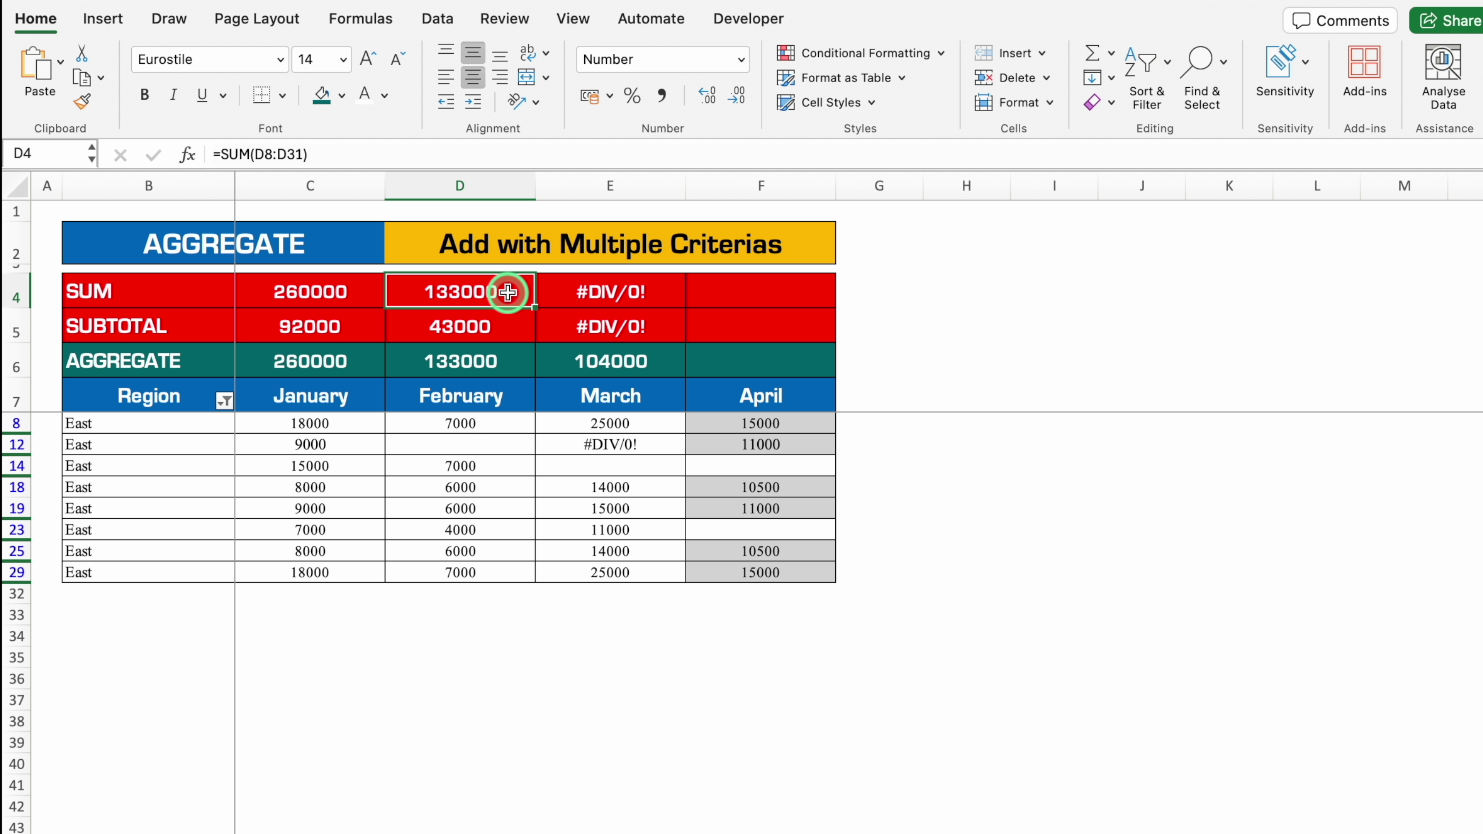
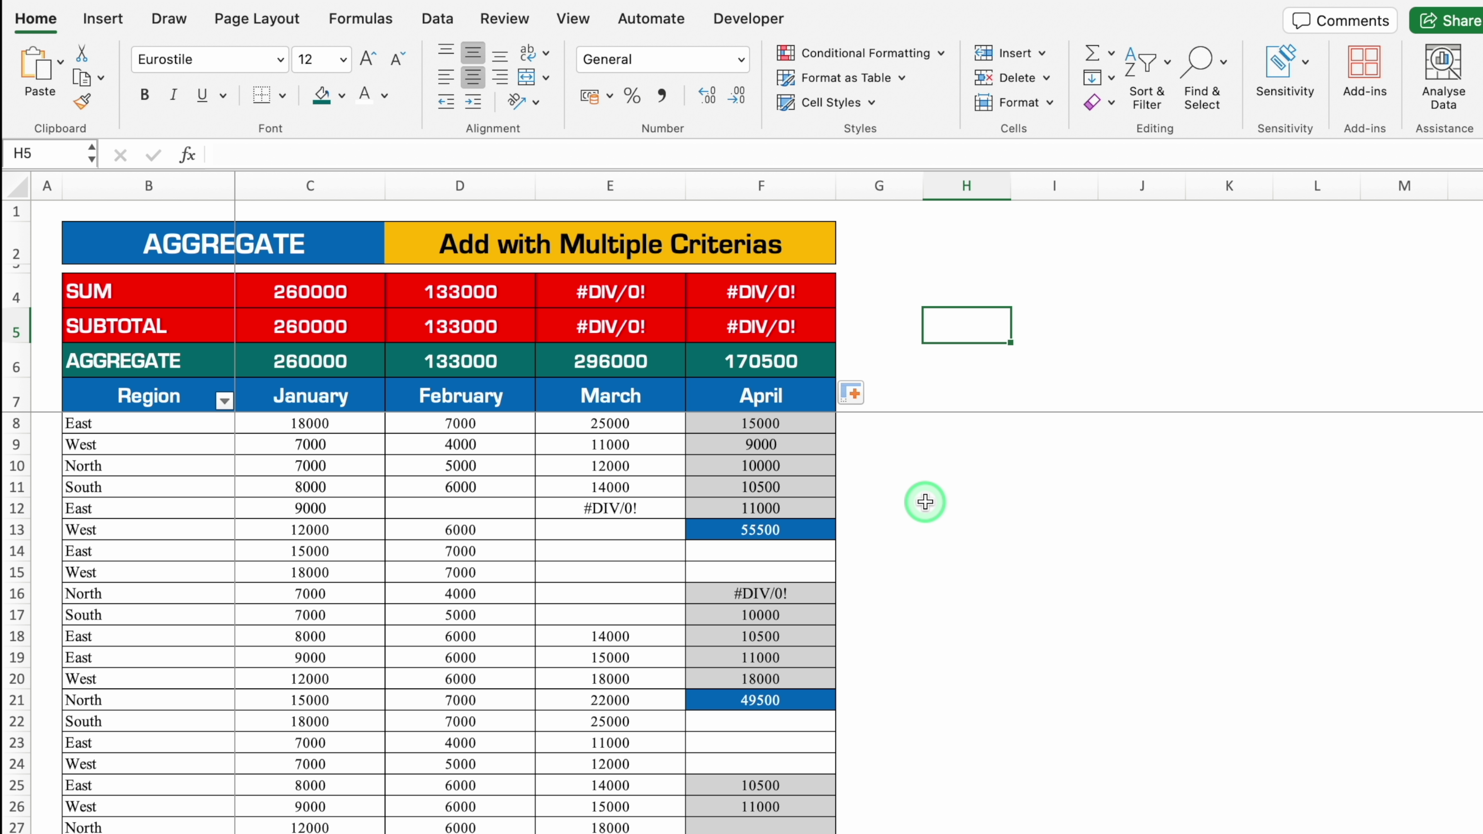
Examine the nested subtotal formulas in April cells F13, F21 and F31, along with the data blocks they cover
left_click(804, 530)
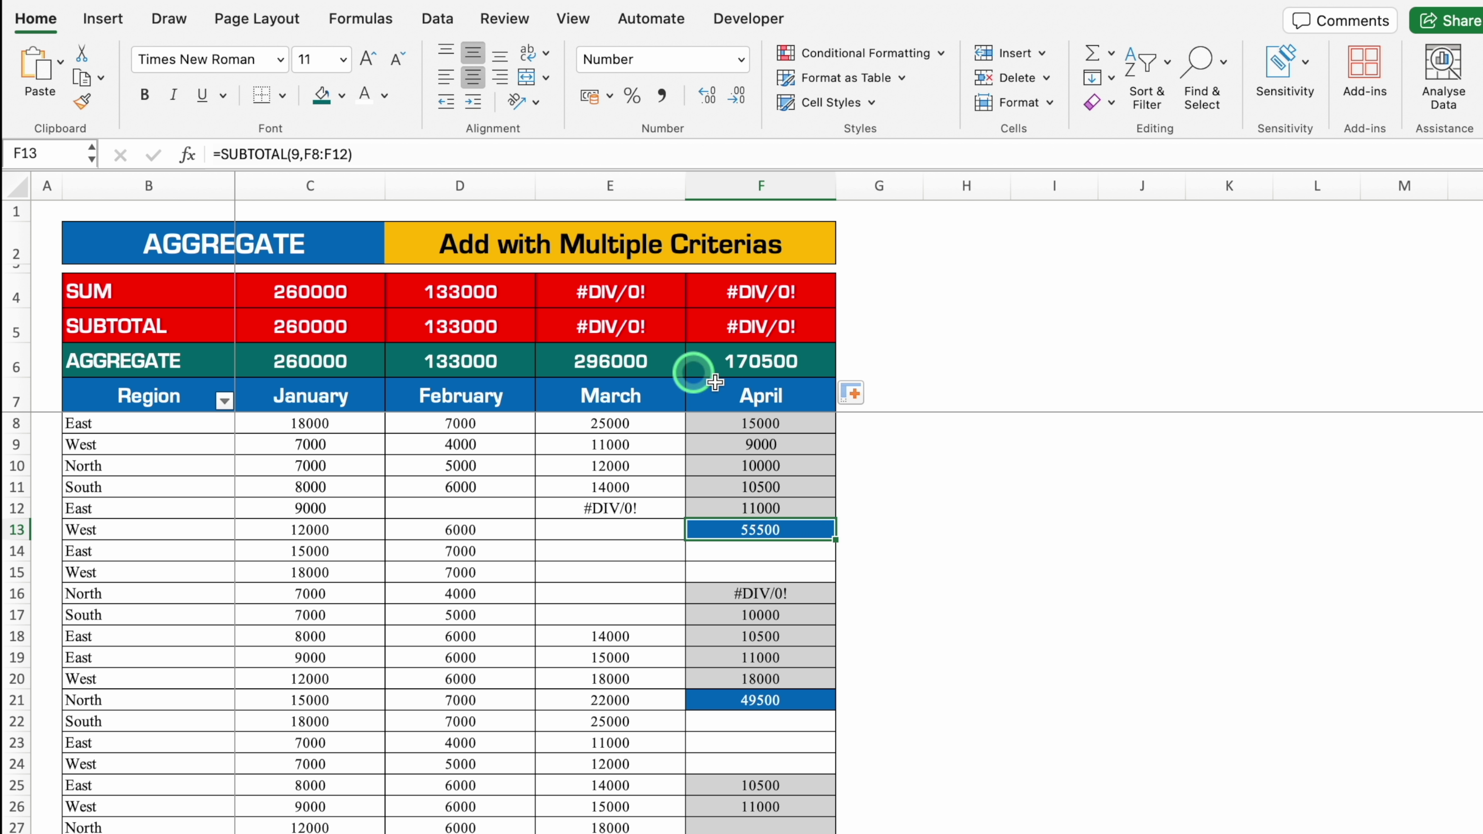
left_click(786, 425)
left_click_drag(786, 425, 794, 507)
left_click(806, 594)
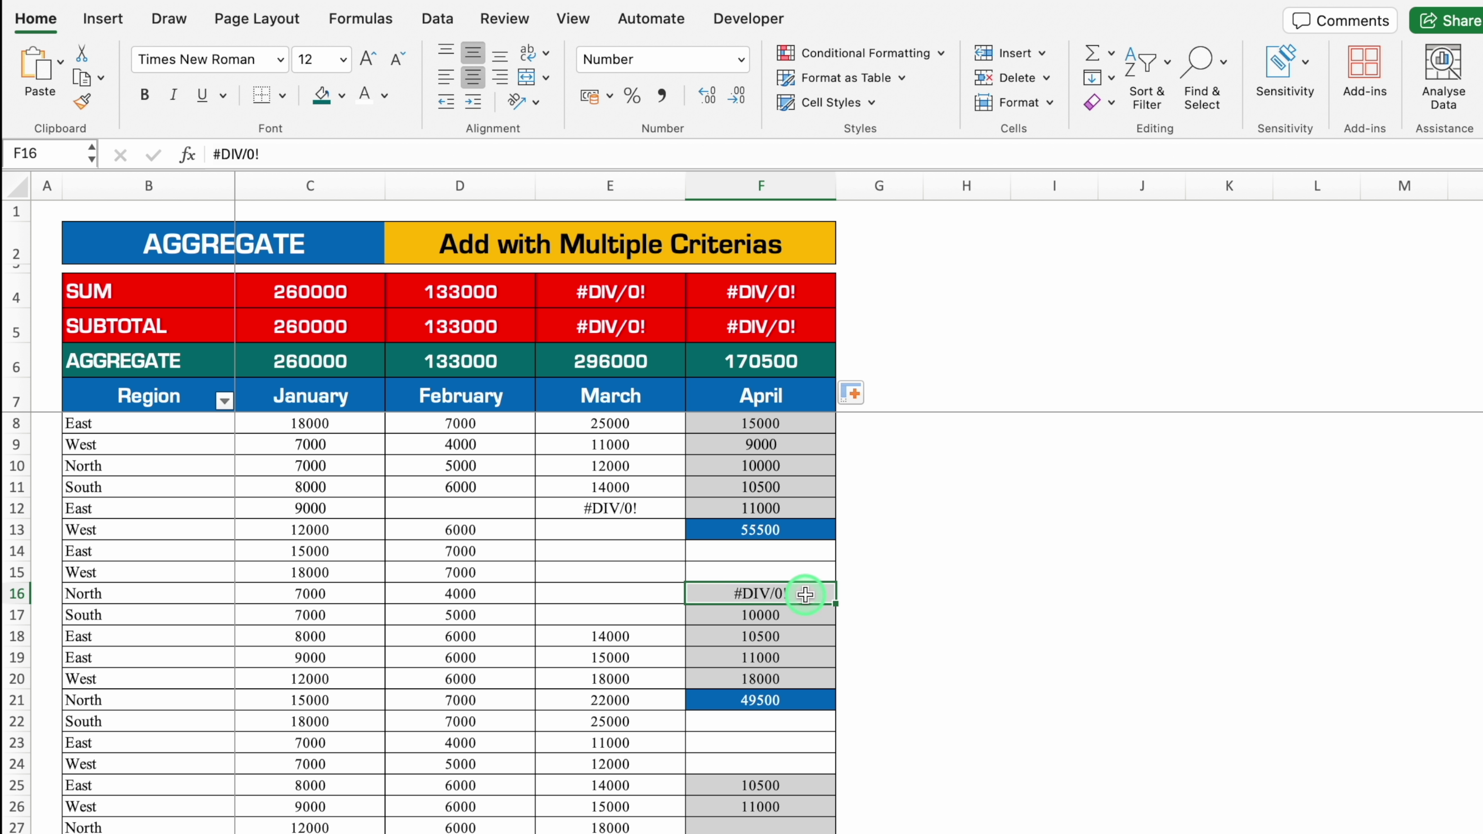
key("ctrl+Down")
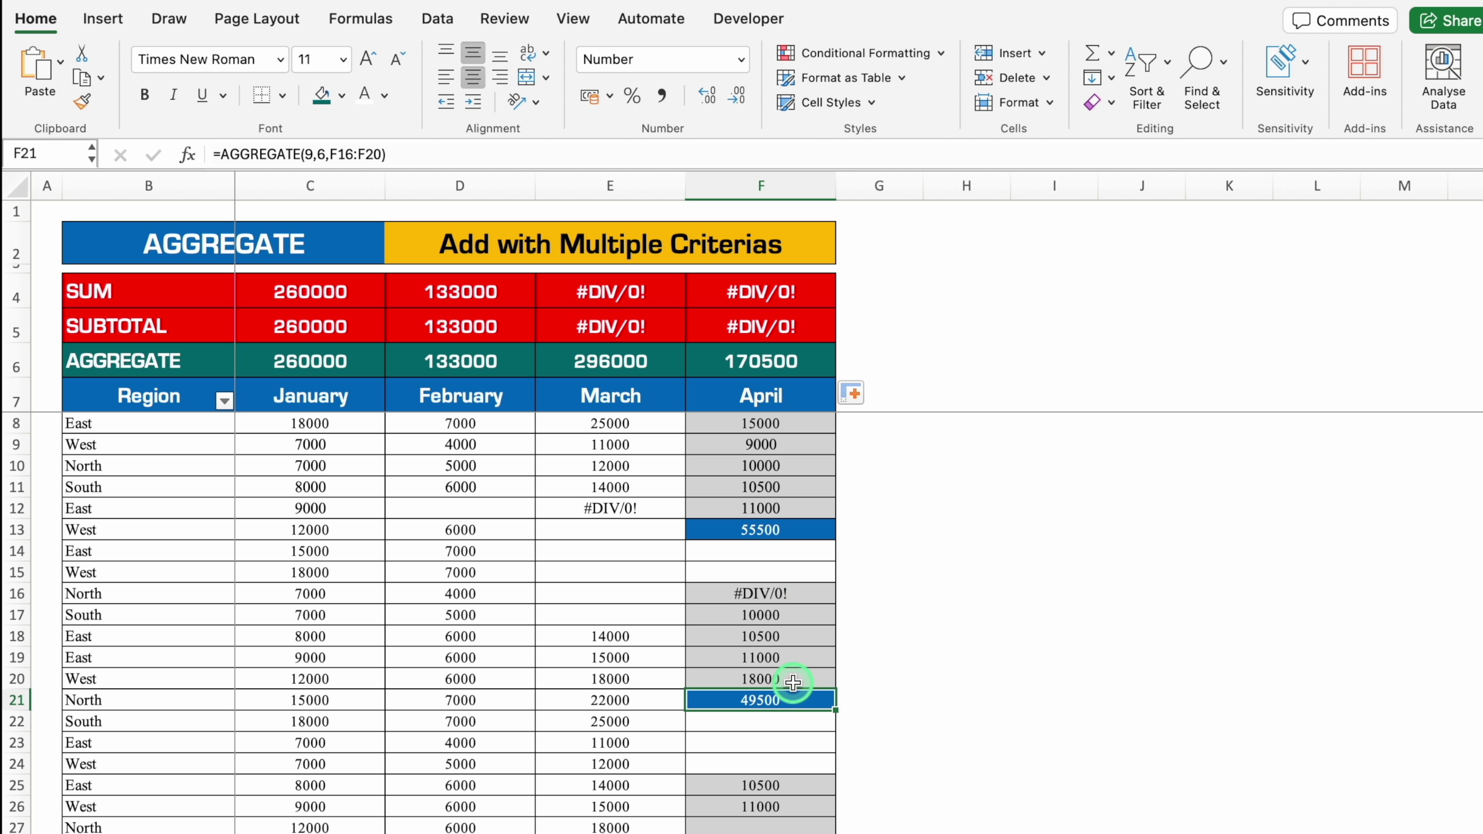
scroll(449, 623, "down", 3)
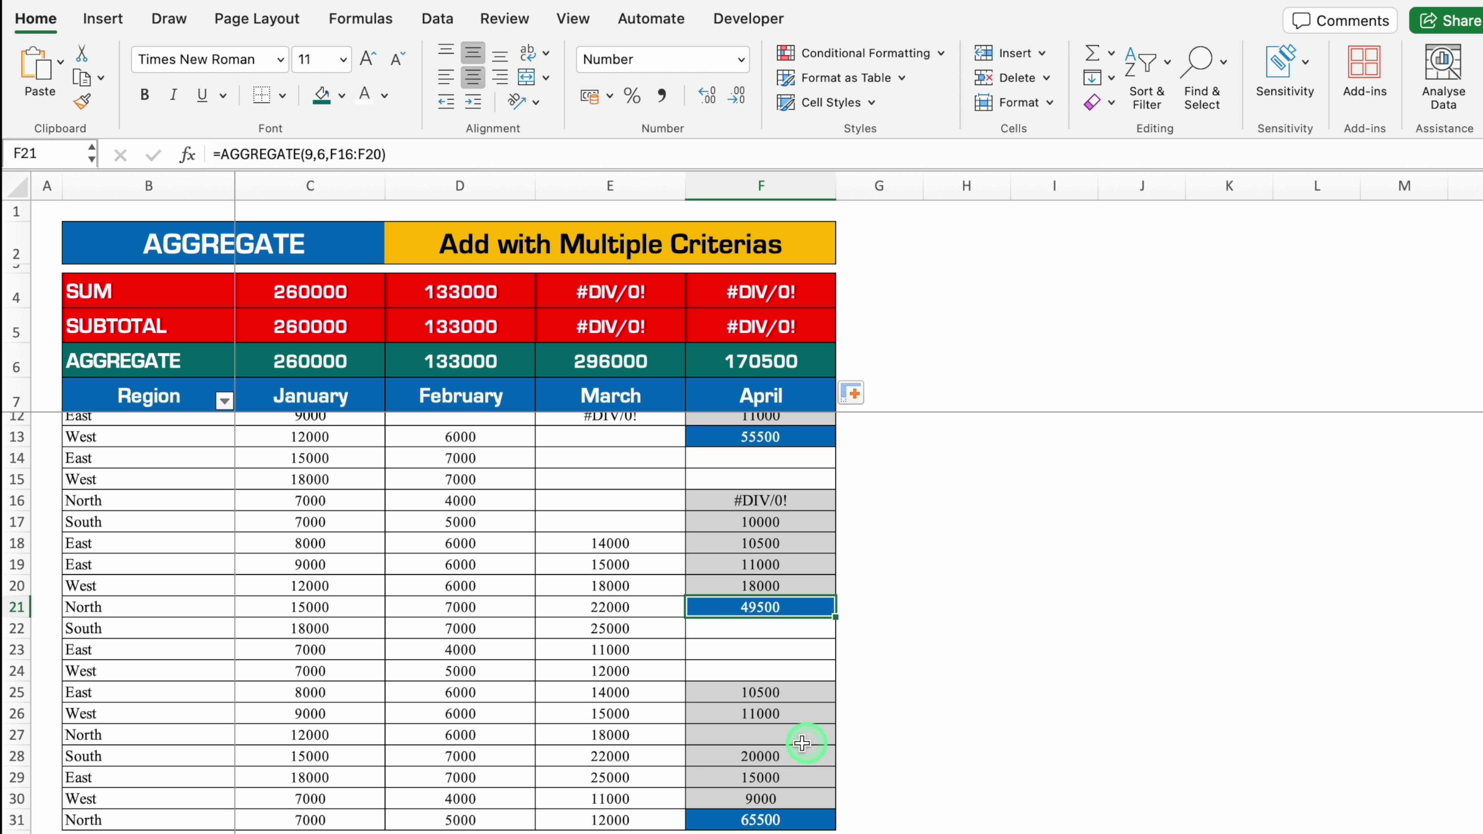
left_click(773, 733)
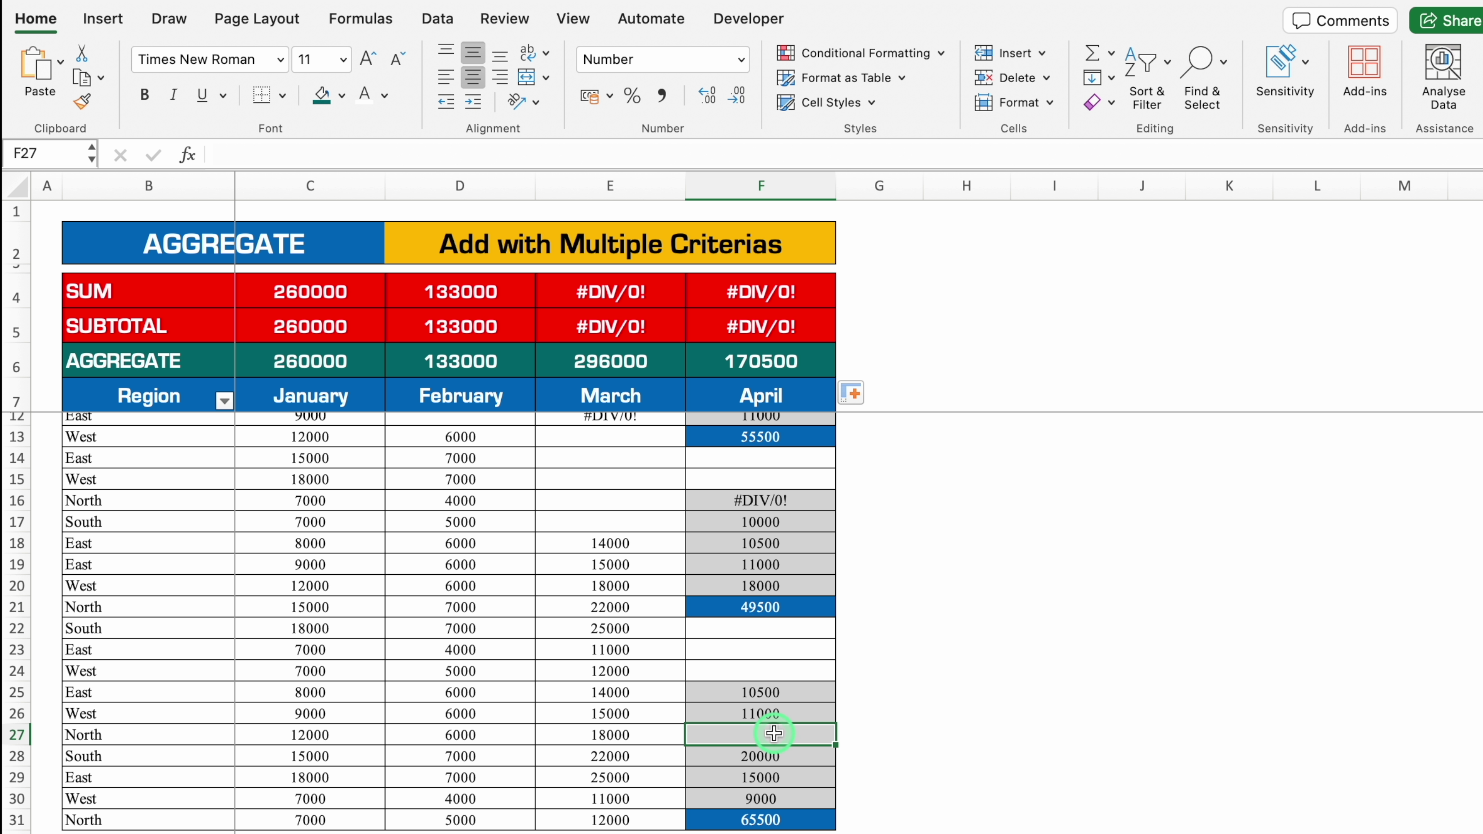
left_click(816, 818)
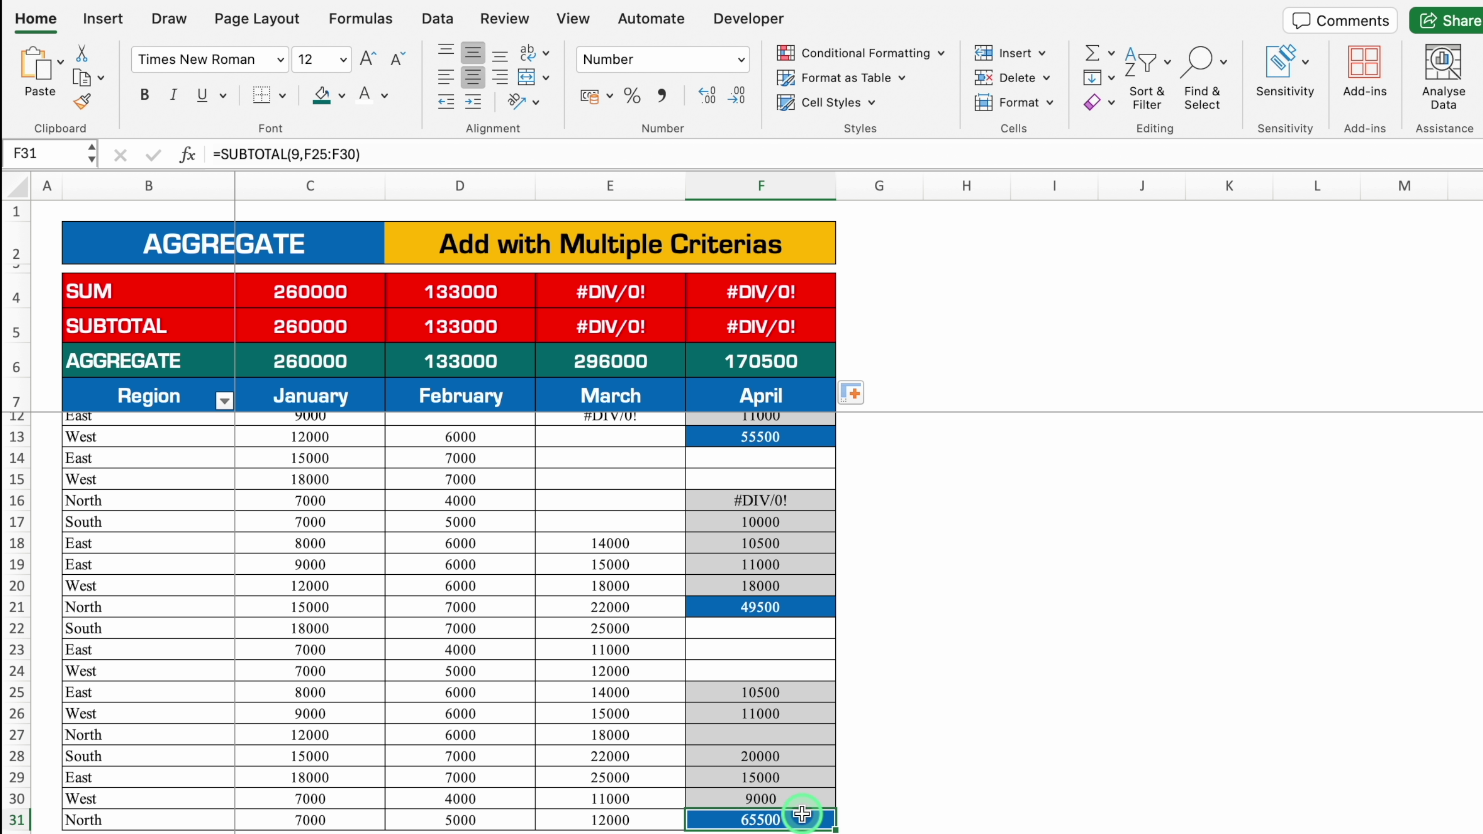
left_click(810, 436)
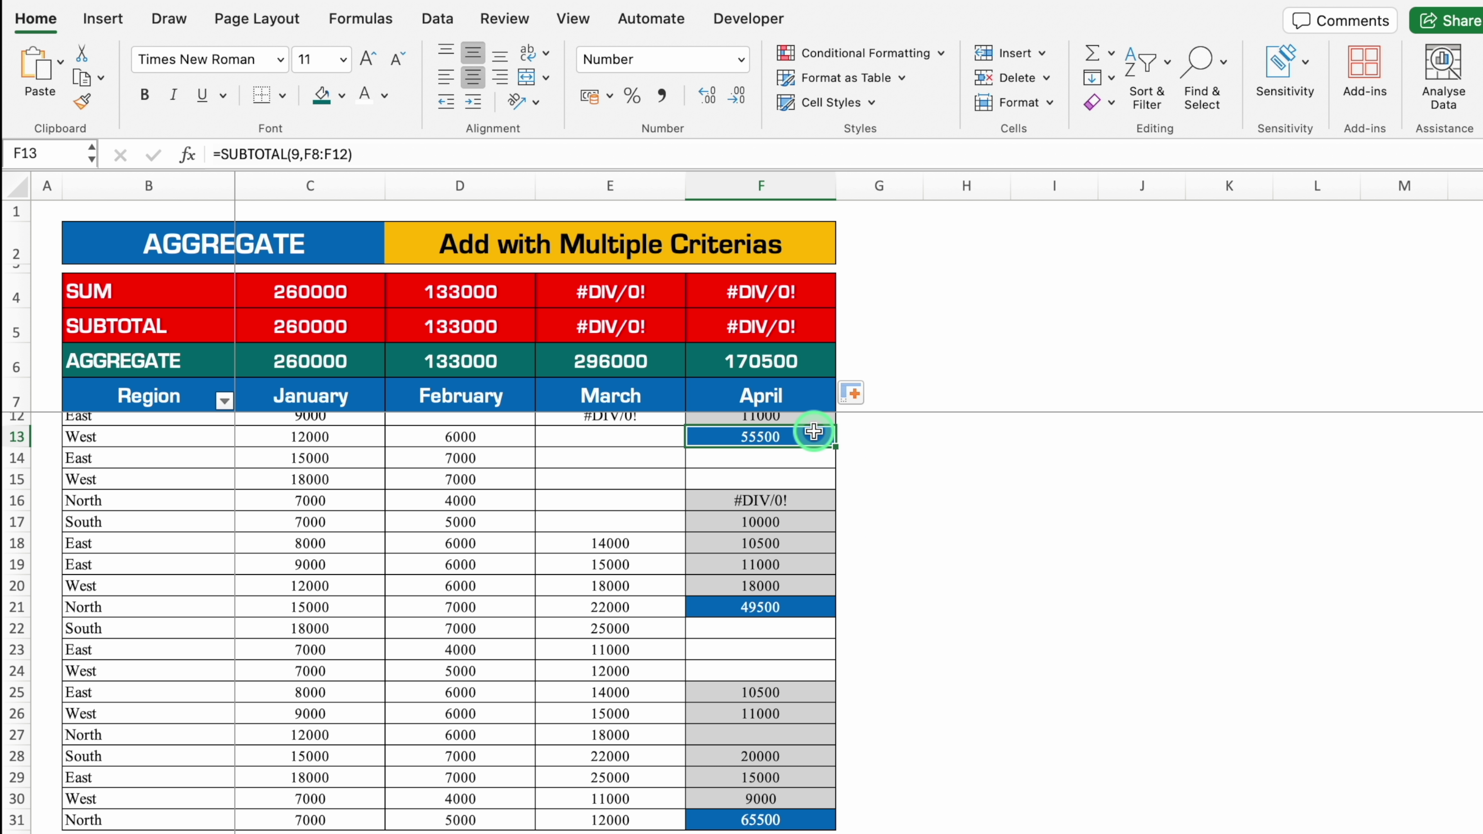
left_click(805, 609)
scroll(783, 358, "up", 5)
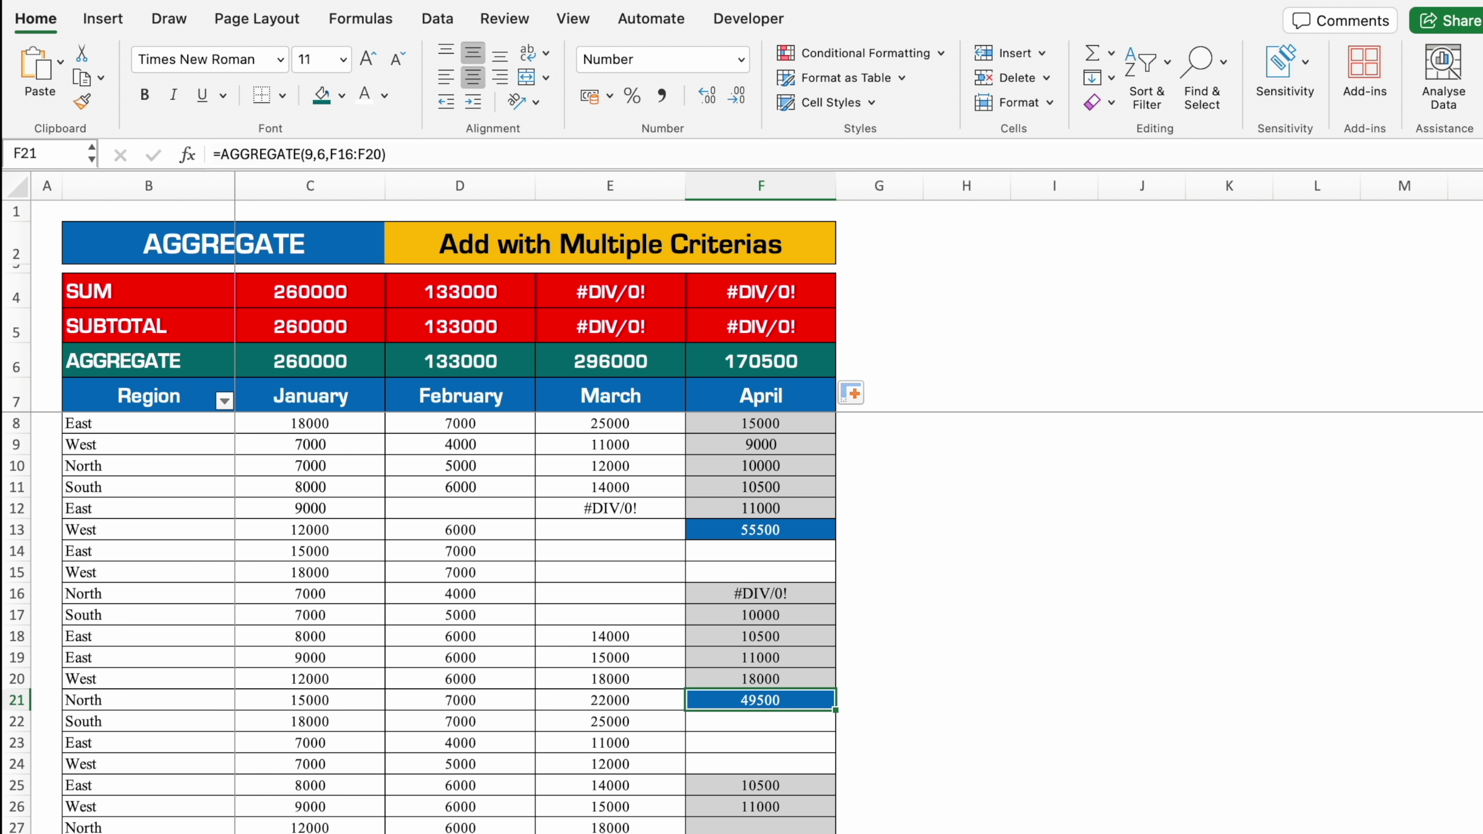
Clear the April AGGREGATE total in F6 and begin a new AGGREGATE formula with function 9 - SUM
left_click(782, 359)
key("Delete")
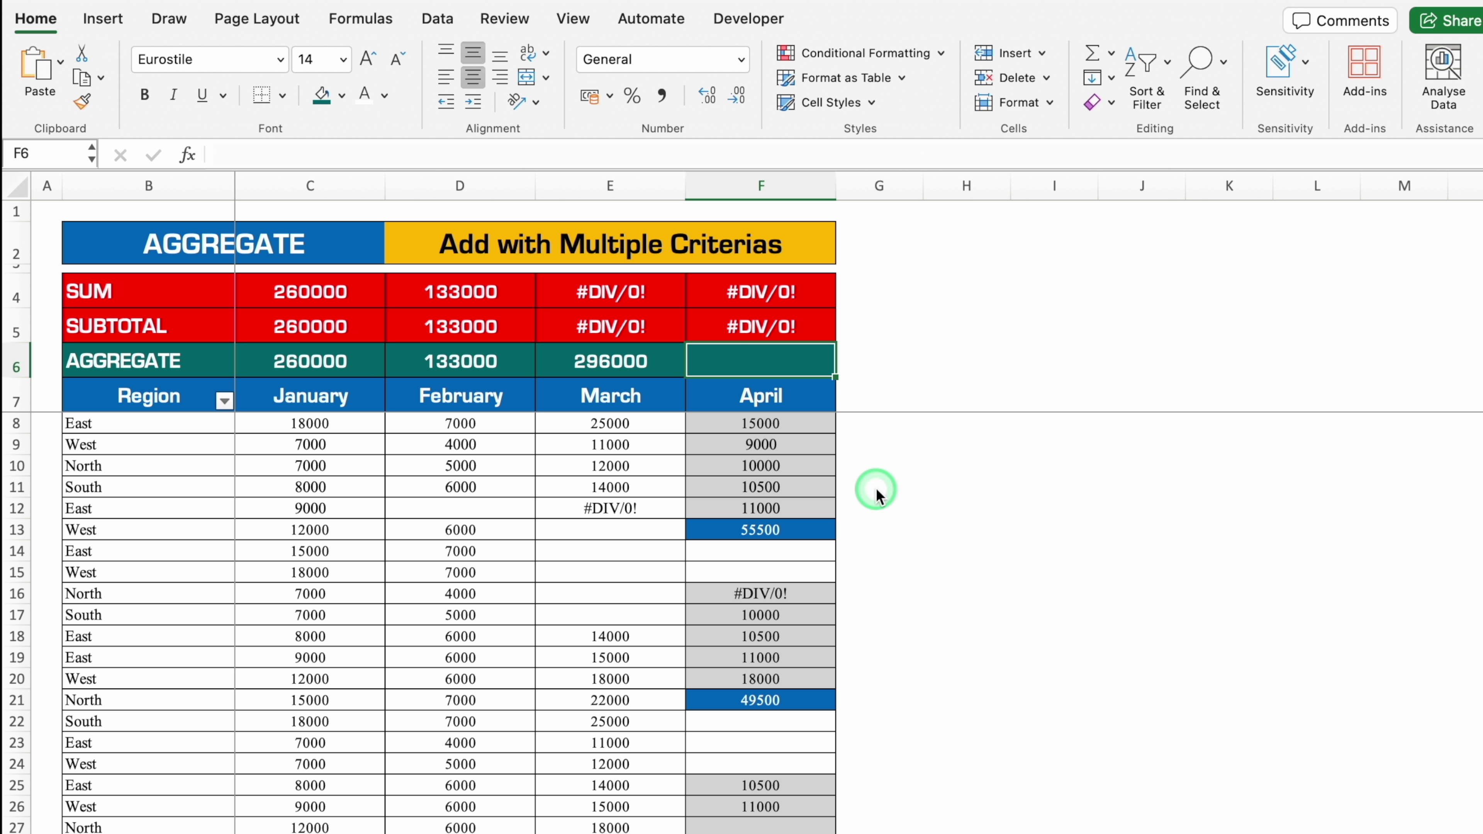
type("=agg")
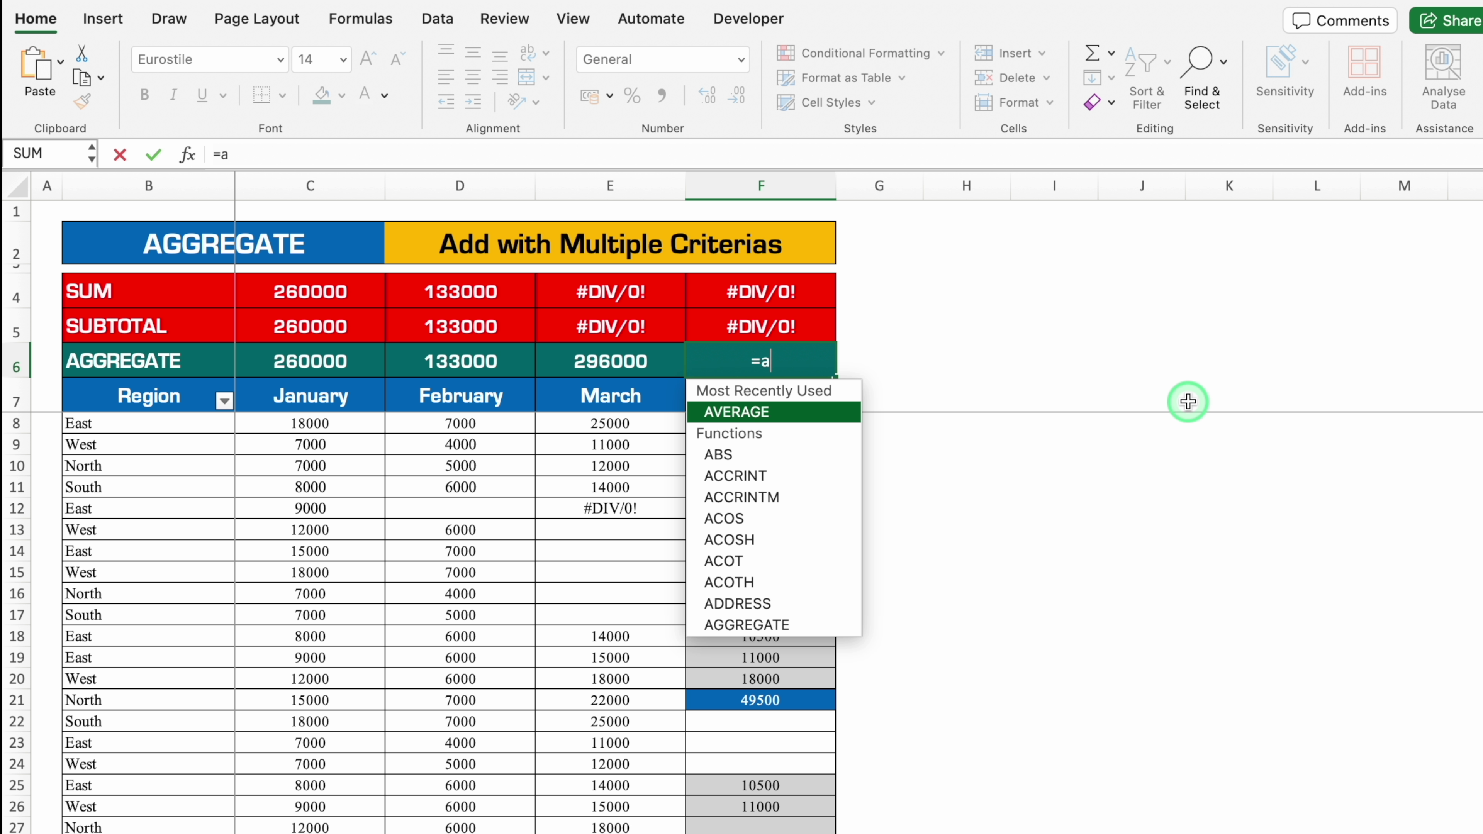
double_click(772, 412)
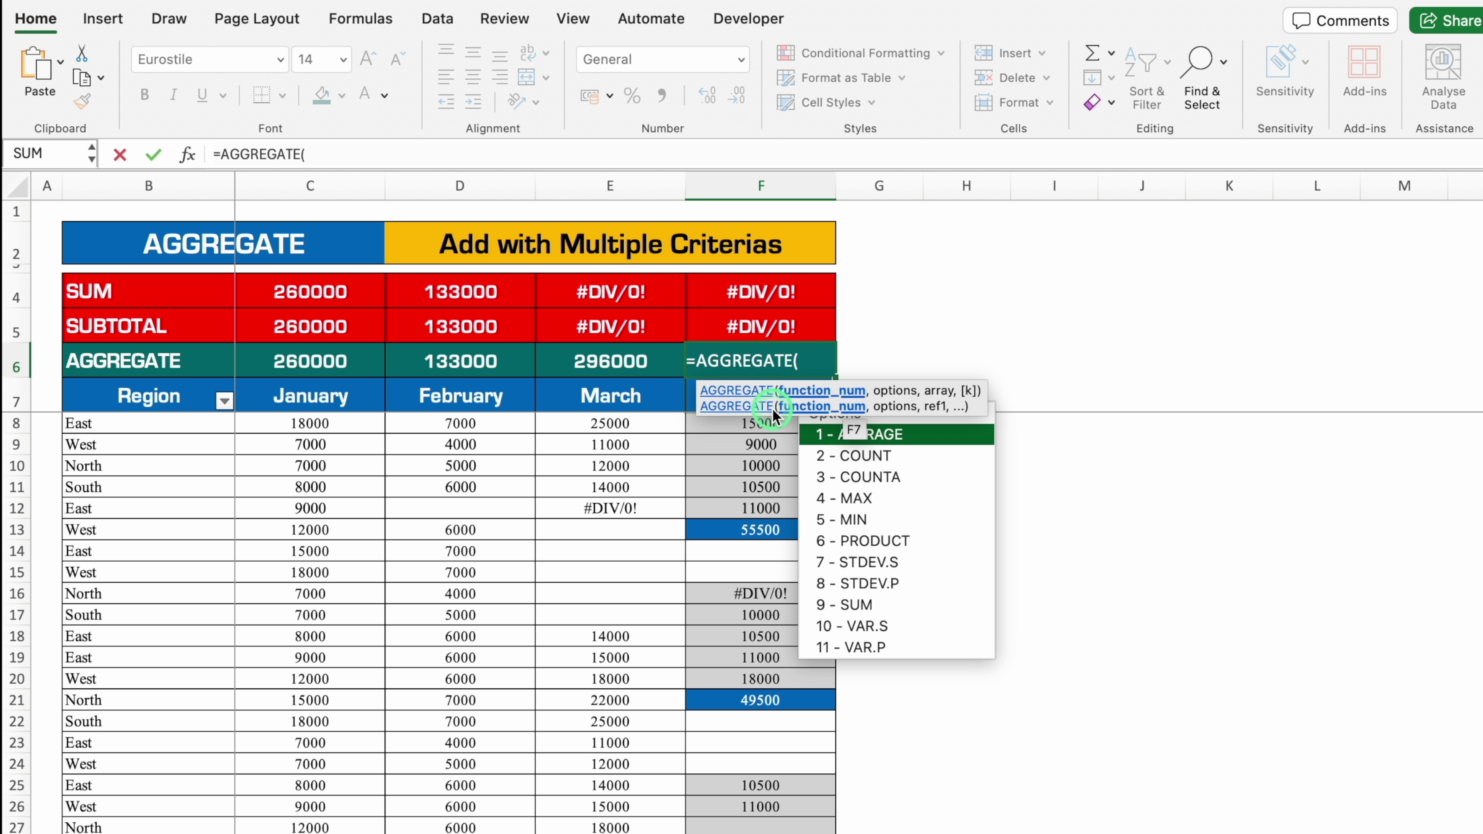
double_click(906, 602)
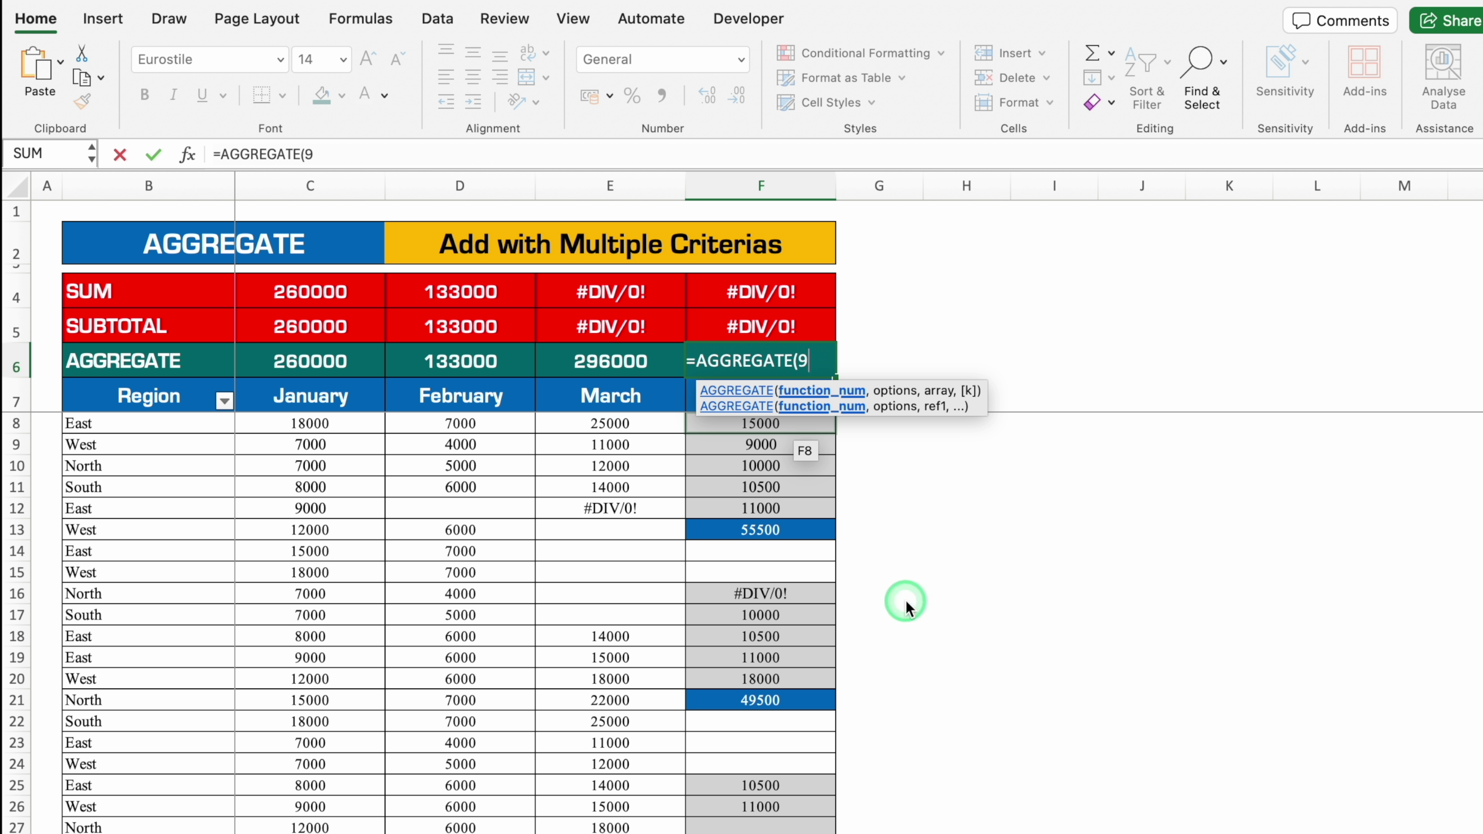
Complete the April formula with option 3, ignoring hidden rows, errors and nested subtotals, and range F8:F31, giving =AGGREGATE(9,3,F8:F31)
type(",")
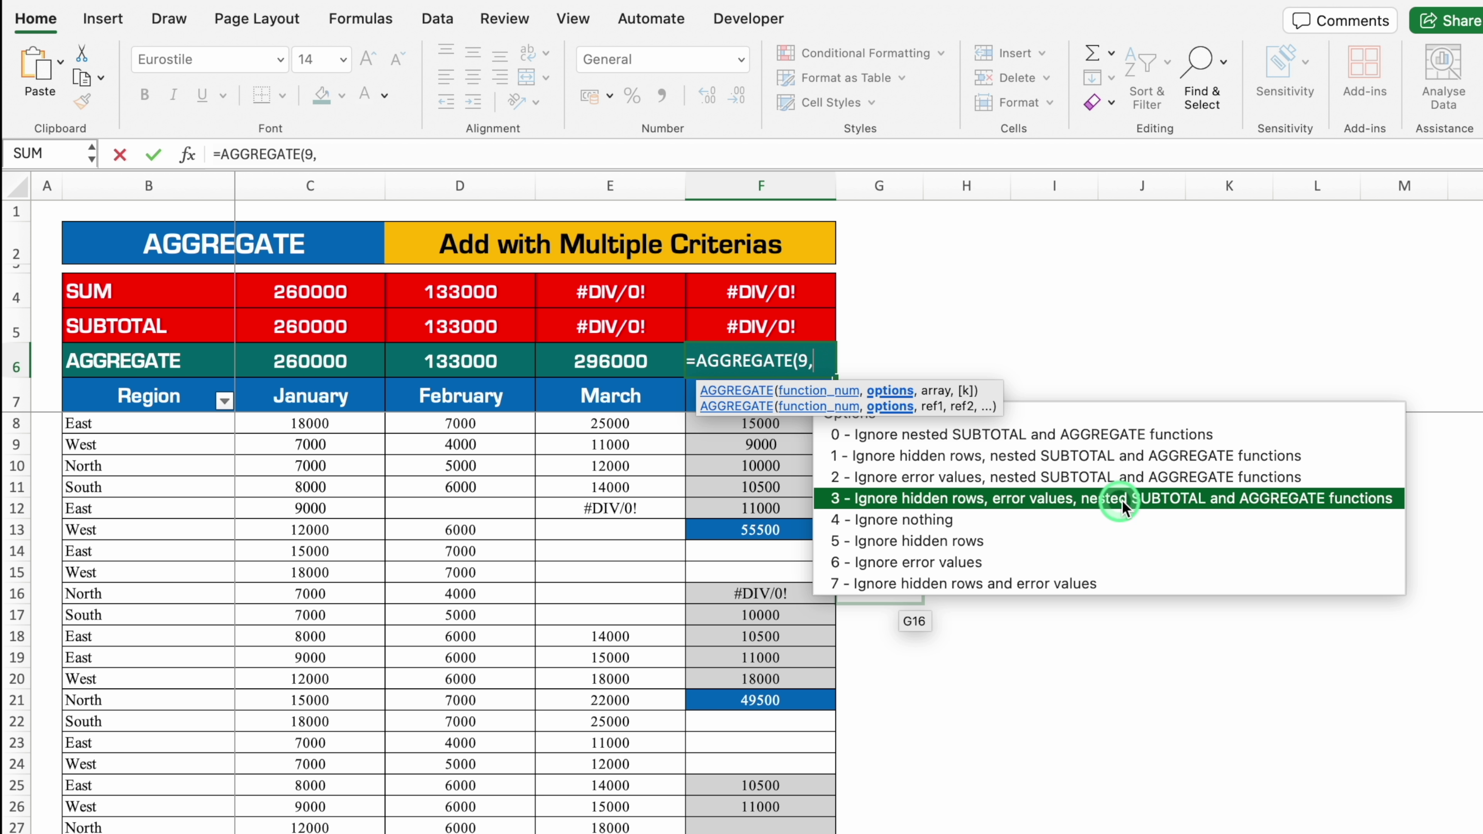
double_click(1341, 503)
type(",")
left_click_drag(759, 424, 781, 763)
type(")")
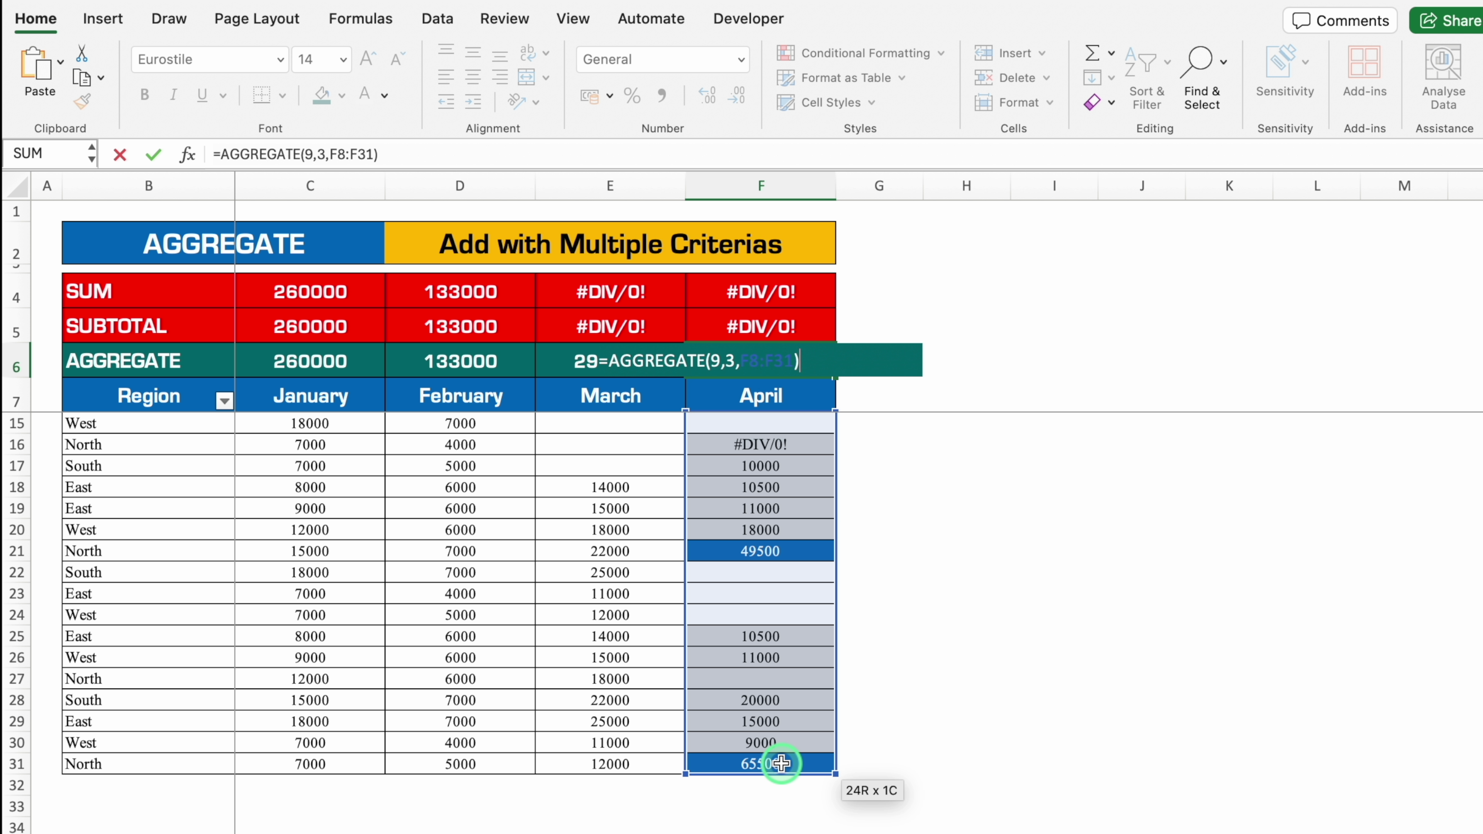
key("Return")
scroll(781, 764, "up", 3)
Review the nested subtotal cells F13, F21 and F31 against the April AGGREGATE total
left_click(783, 530)
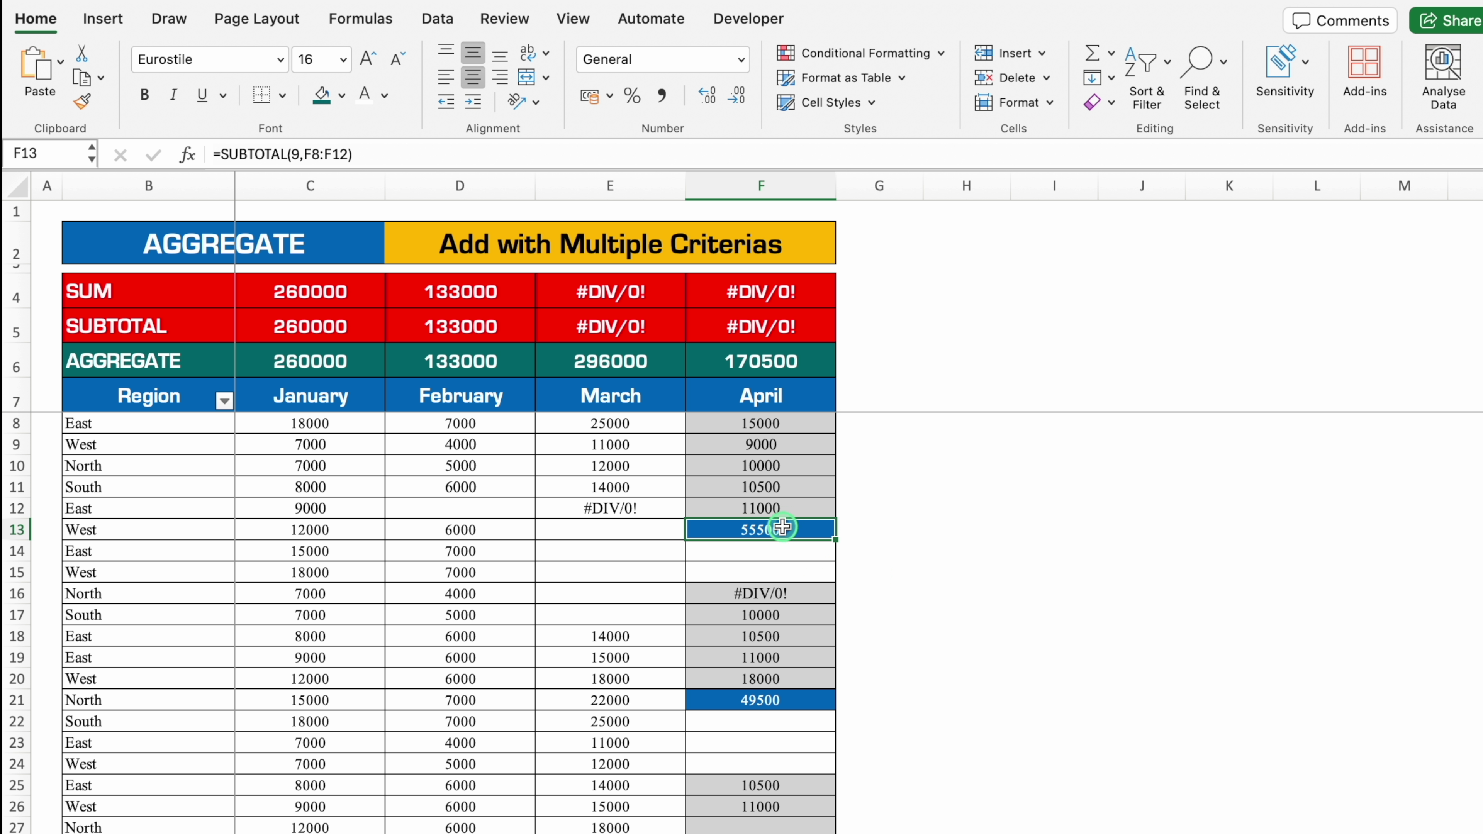
left_click(805, 700)
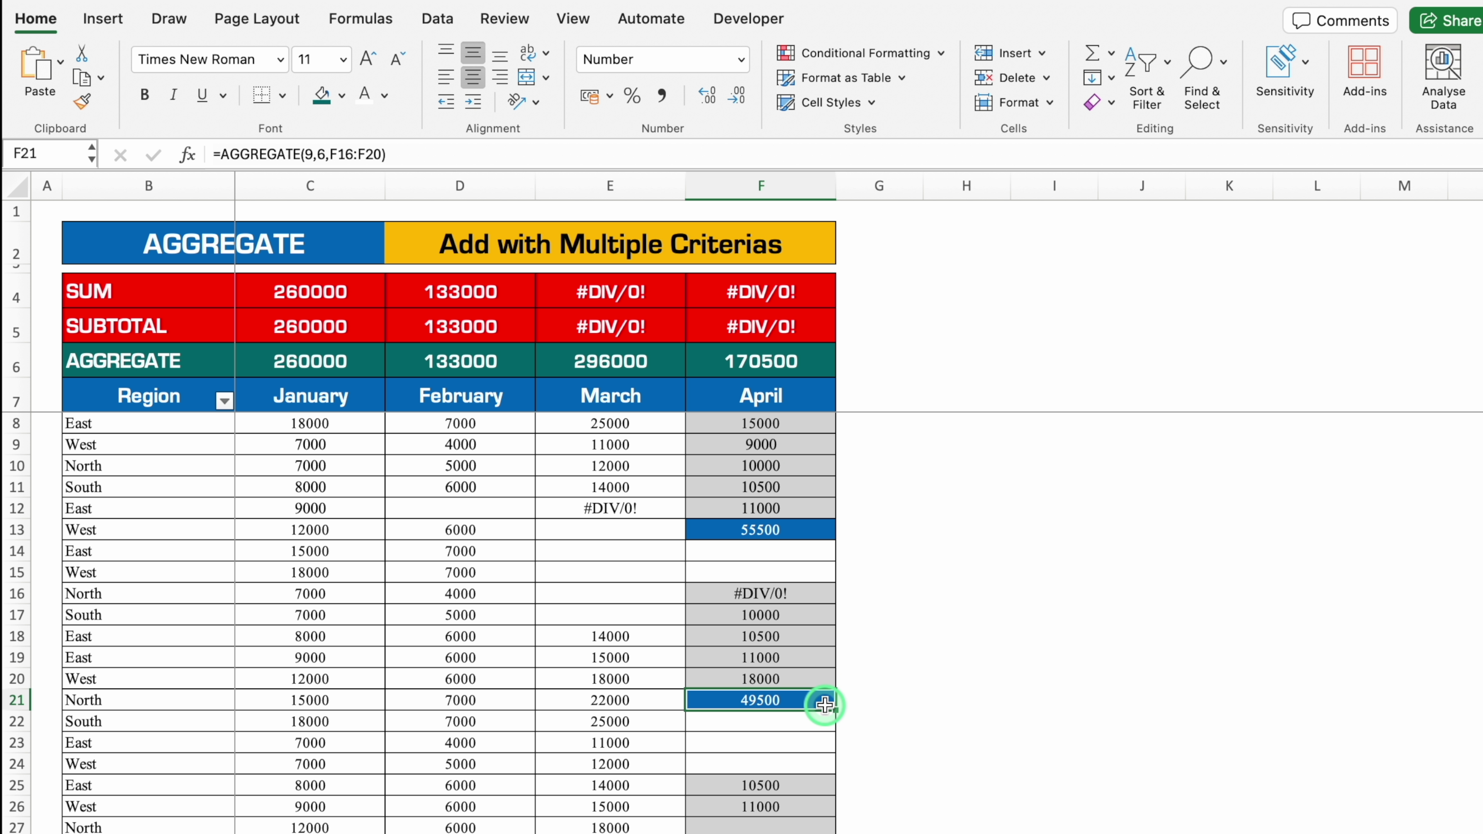
key("Down")
key("Down")
key("Down")
key("Down")
key("Down")
key("Down")
key("Down")
key("Down")
key("Down")
key("Down")
scroll(1031, 353, "up", 3)
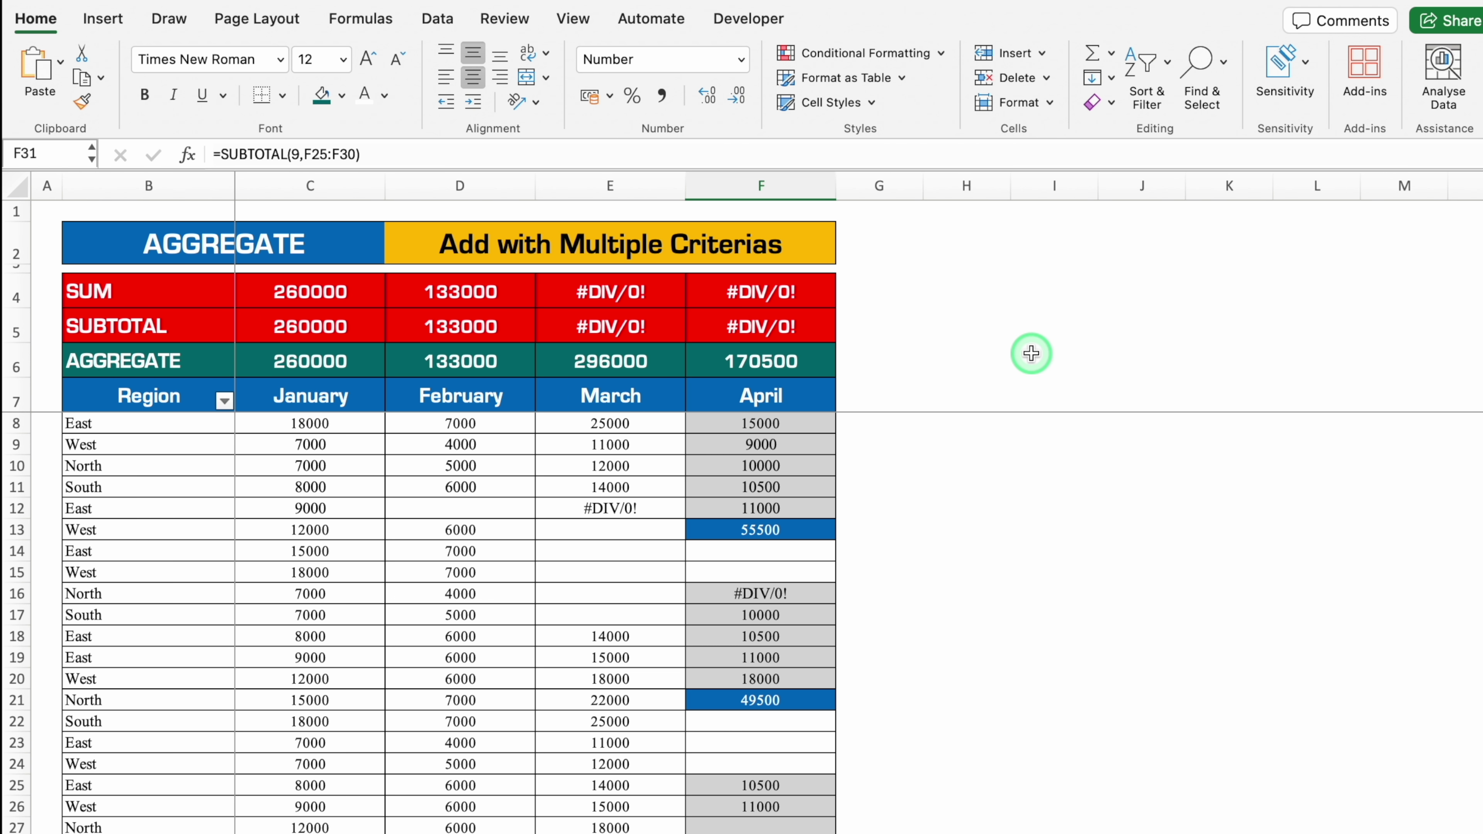
Clear the error value from April cell F16 and check the April SUM formula against nested subtotals F13 and F21
left_click(792, 595)
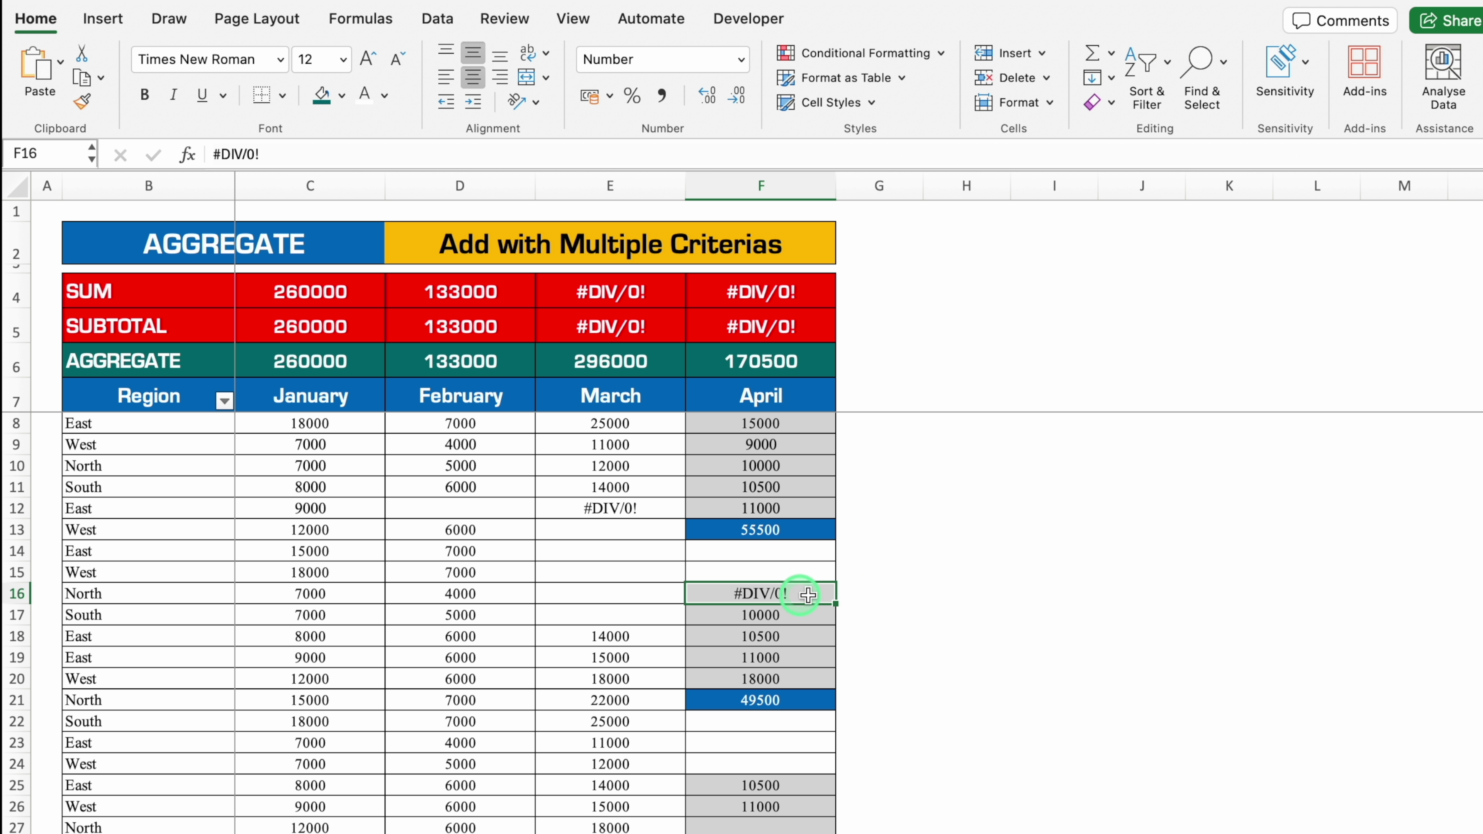
key("Delete")
left_click(978, 338)
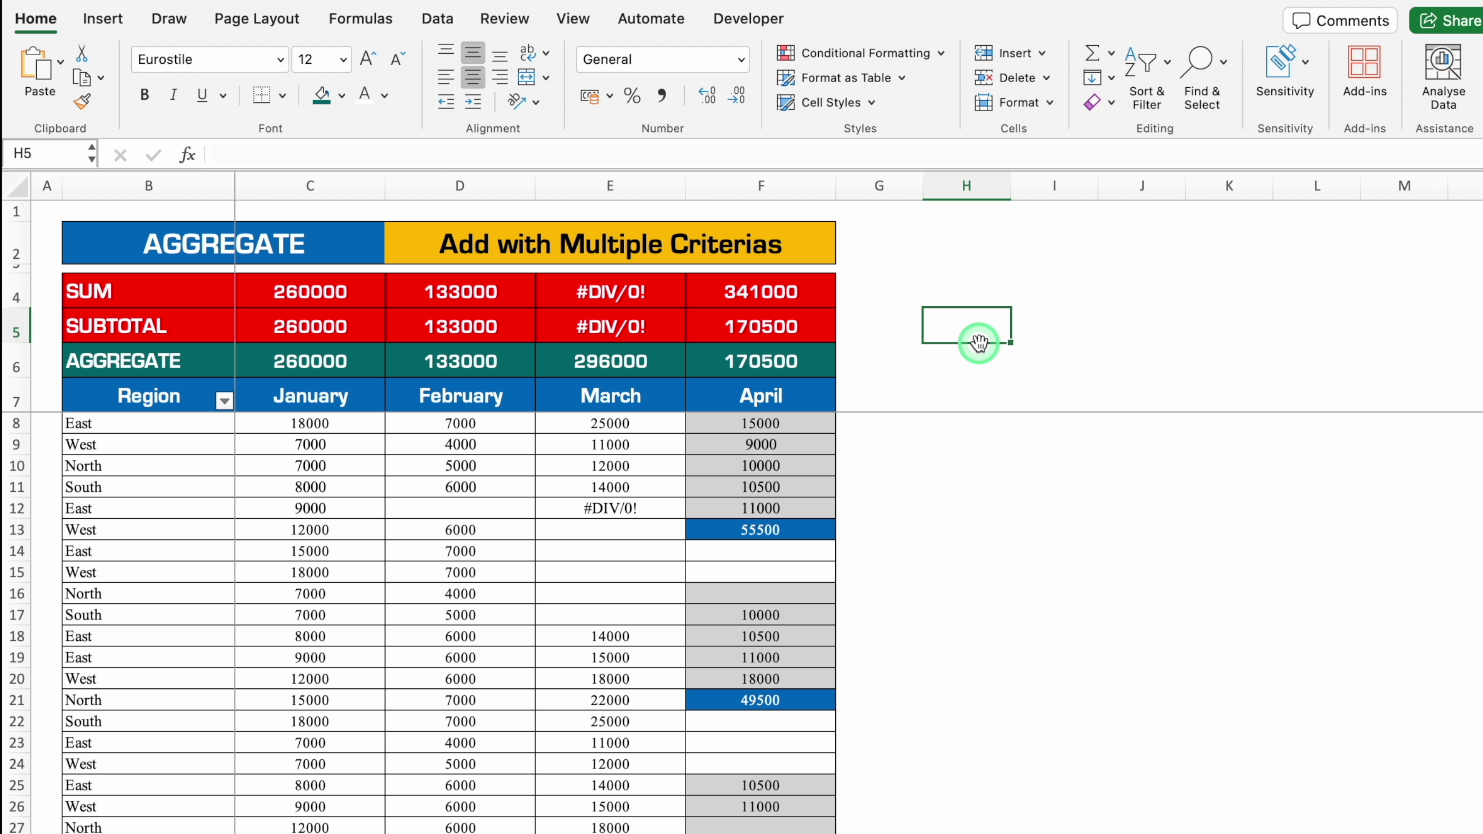
left_click(792, 301)
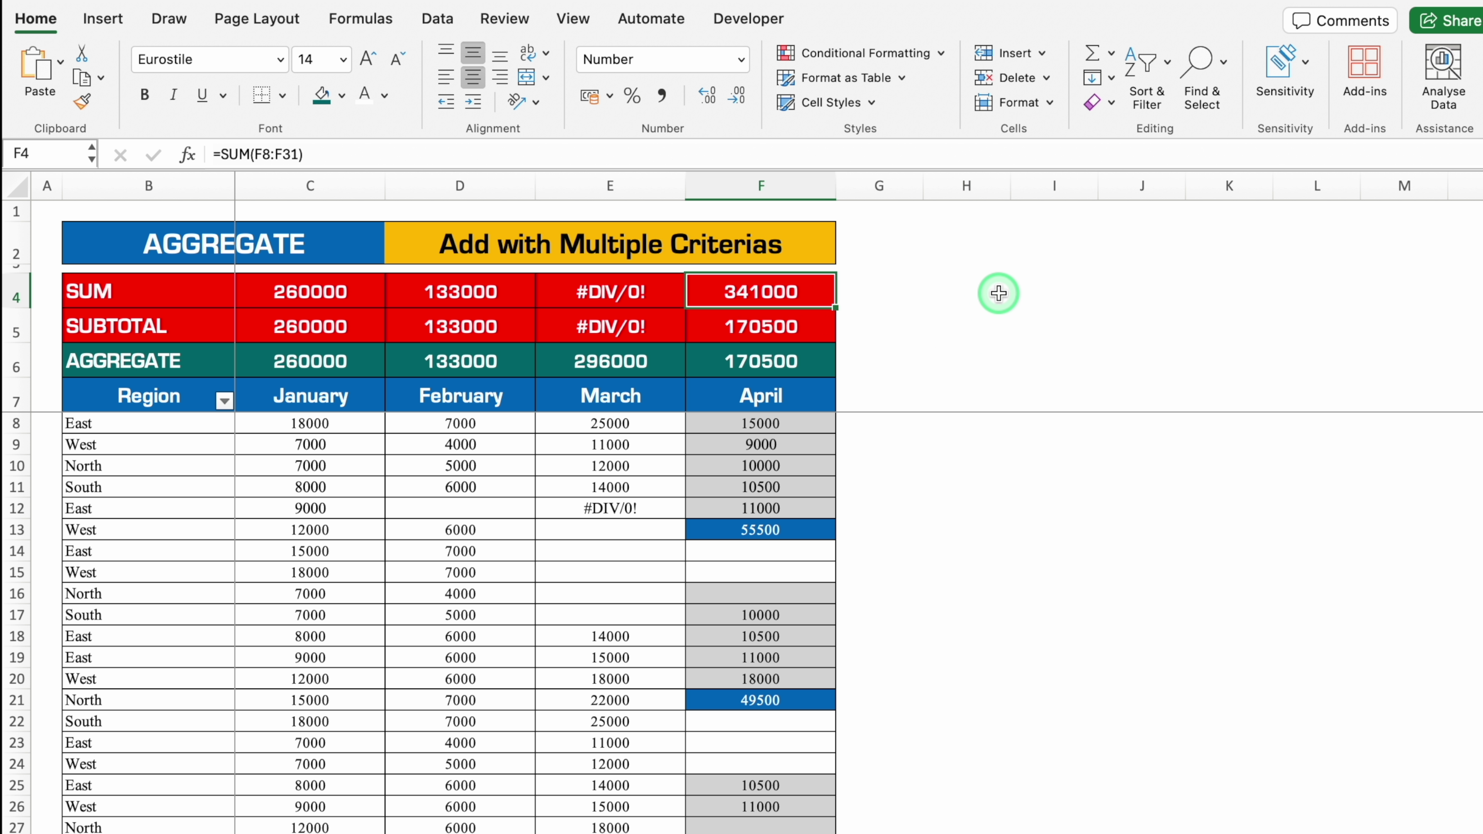
left_click(795, 532)
left_click(807, 701)
Copy the #DIV/0! error from March cell E12 into April cell F16
left_click(610, 508)
key("ctrl+c")
left_click(760, 593)
key("ctrl+v")
left_click(1048, 550)
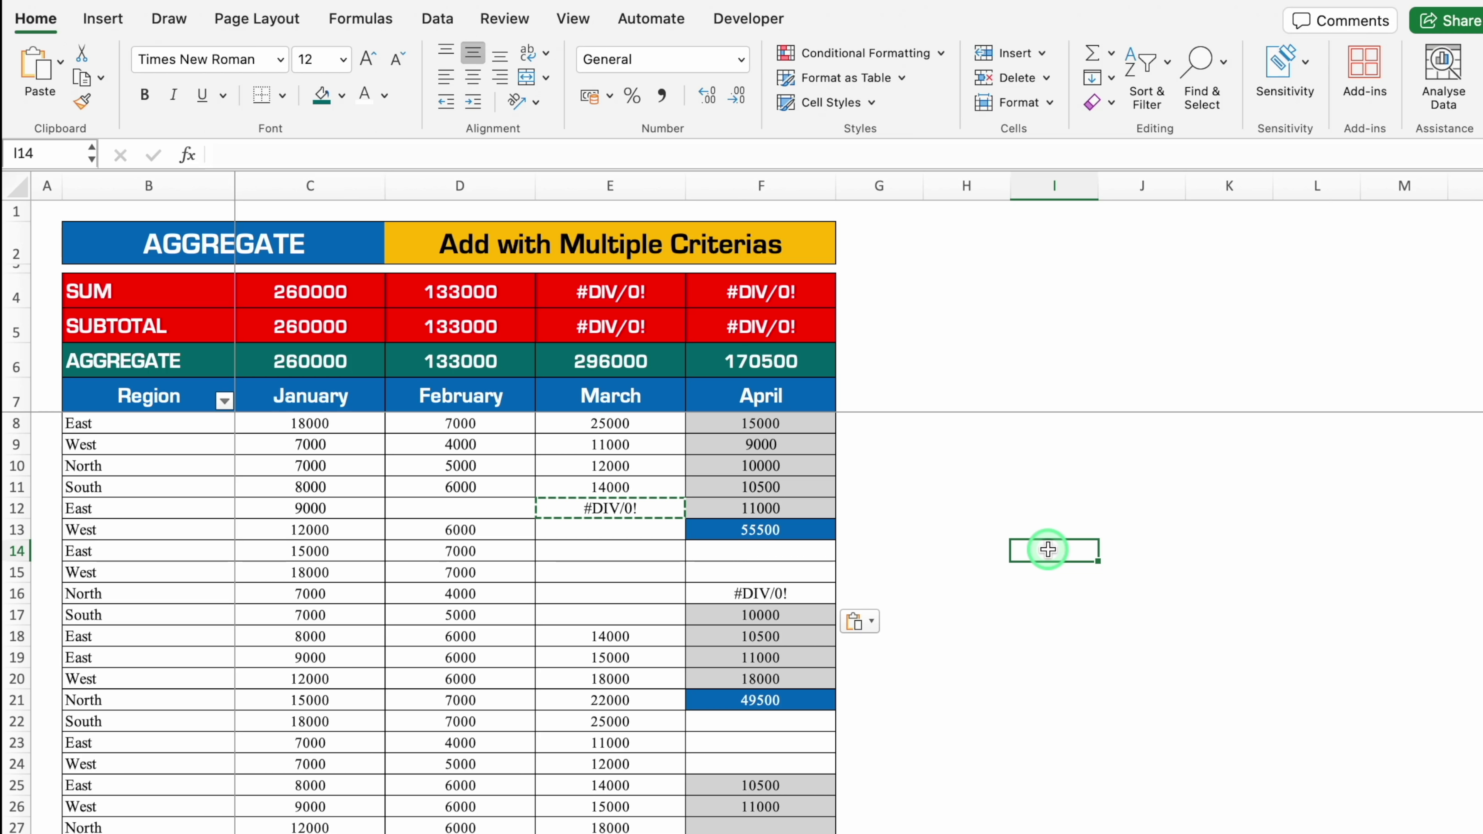
key("Escape")
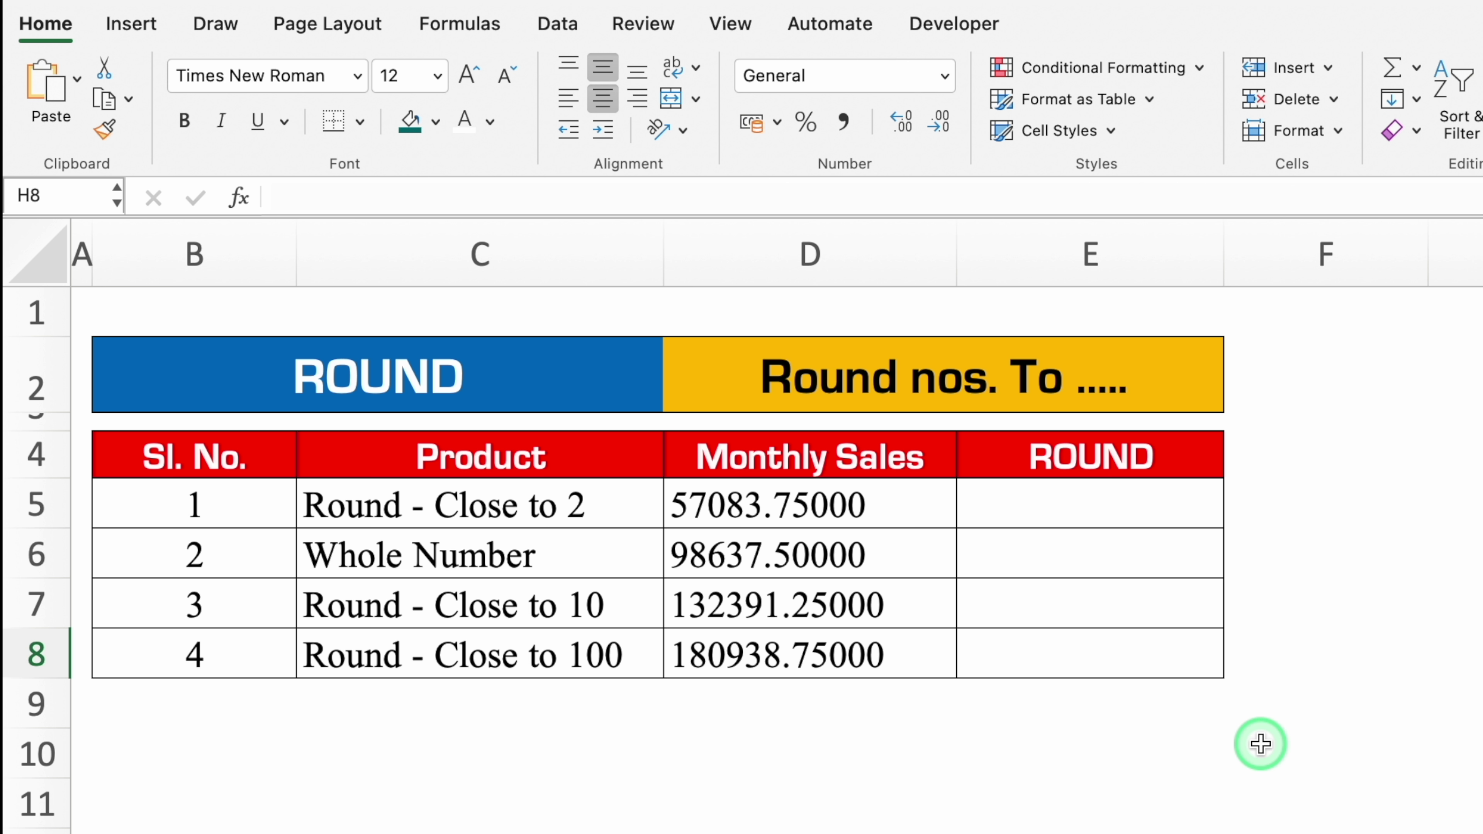
On the ROUND sheet, examine the Monthly Sales values in D5:D8 and the rounding requirements in C5:C8
left_click(892, 507)
left_click(897, 552)
left_click(904, 602)
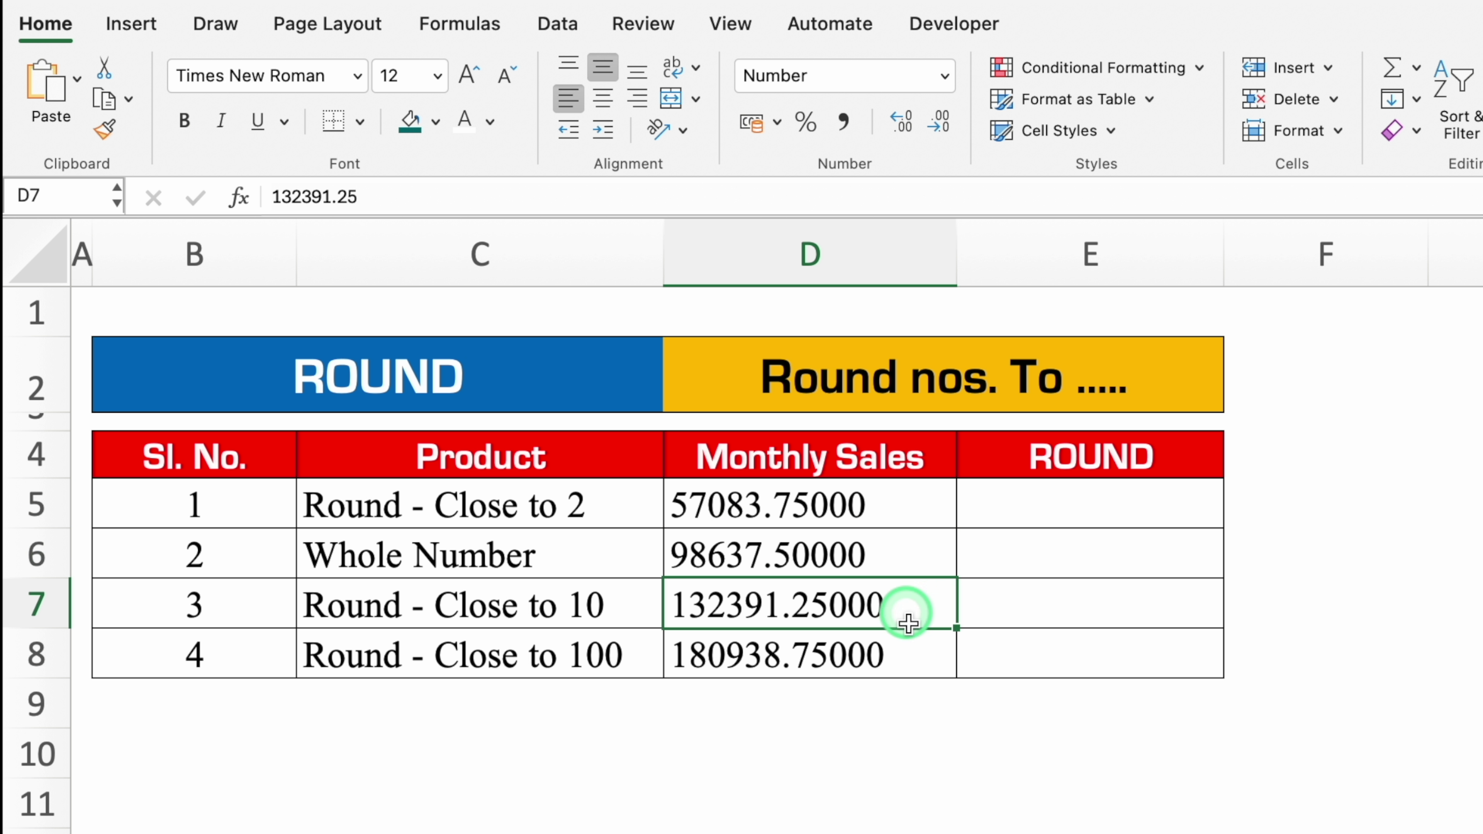
left_click(913, 646)
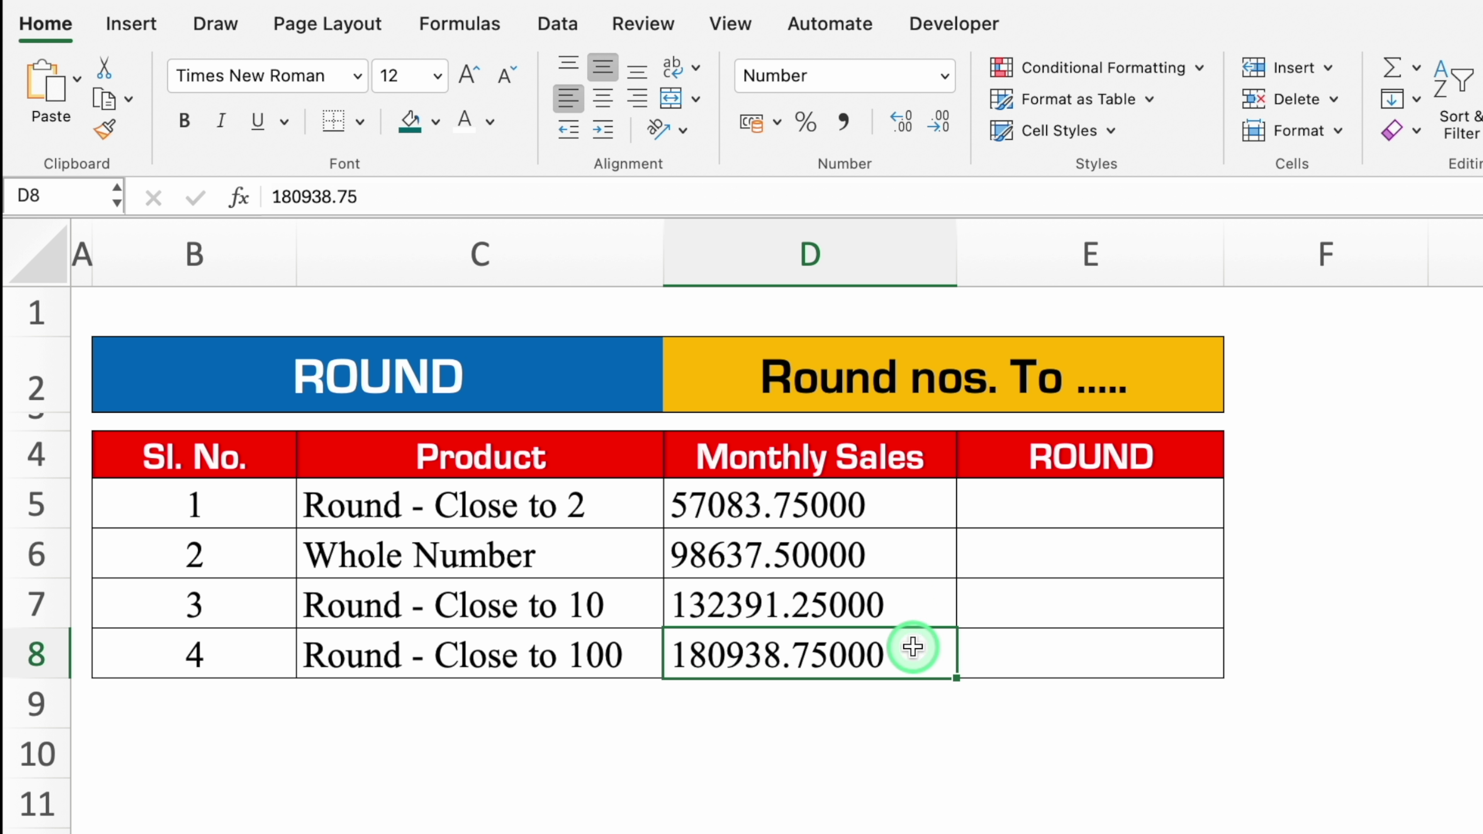
left_click(623, 506)
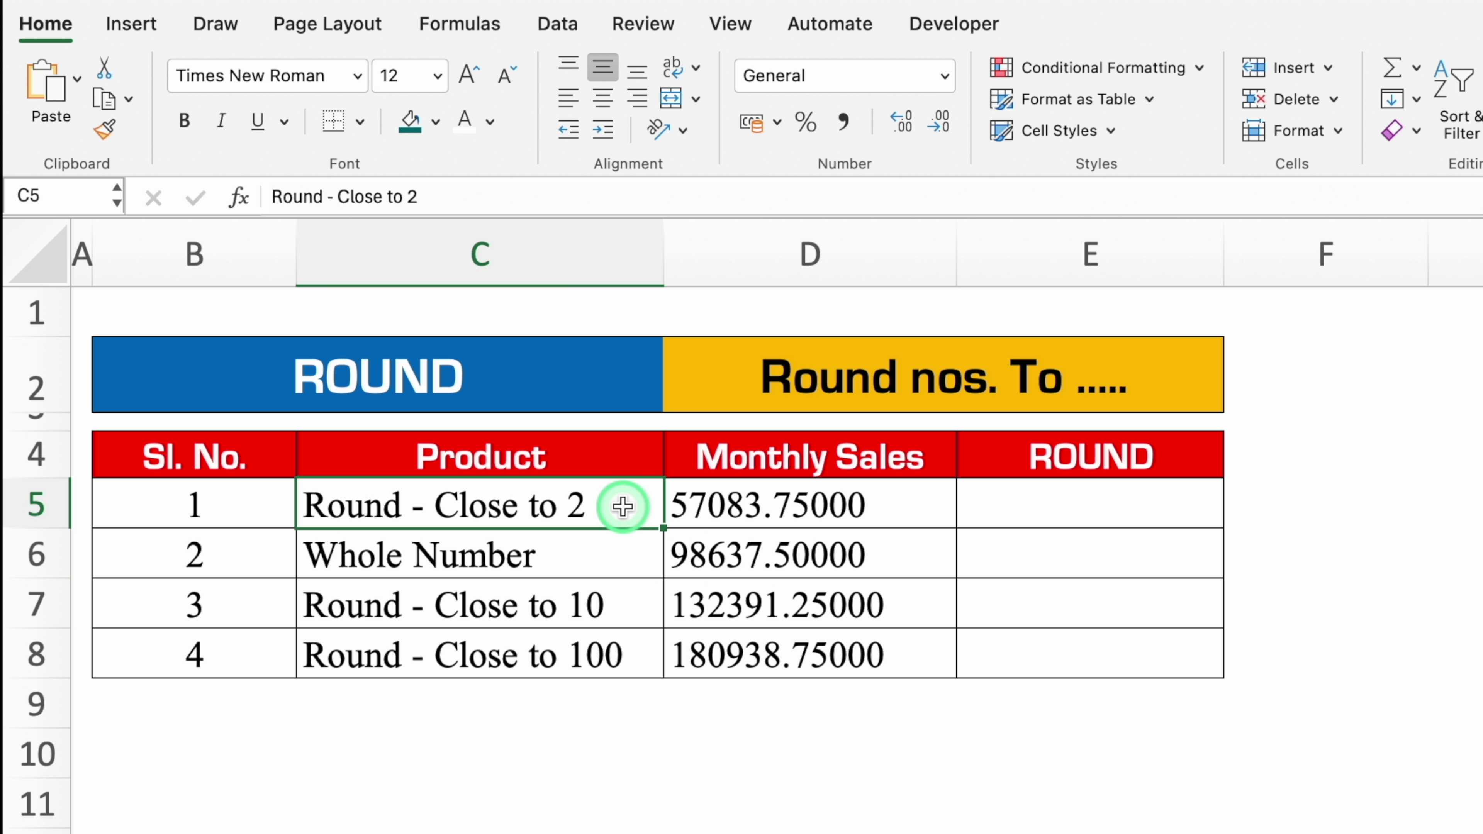
left_click(622, 548)
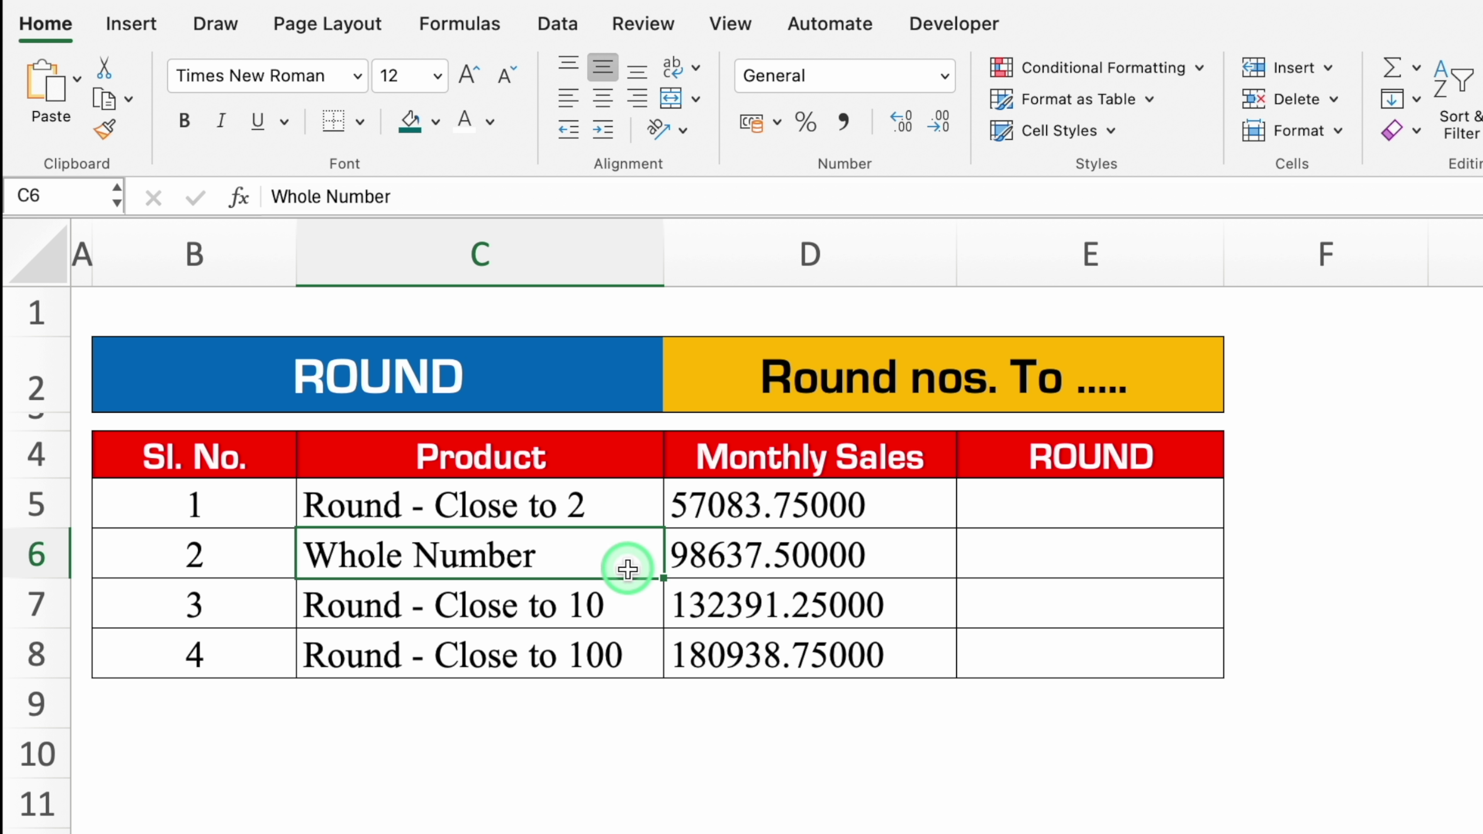
left_click(634, 603)
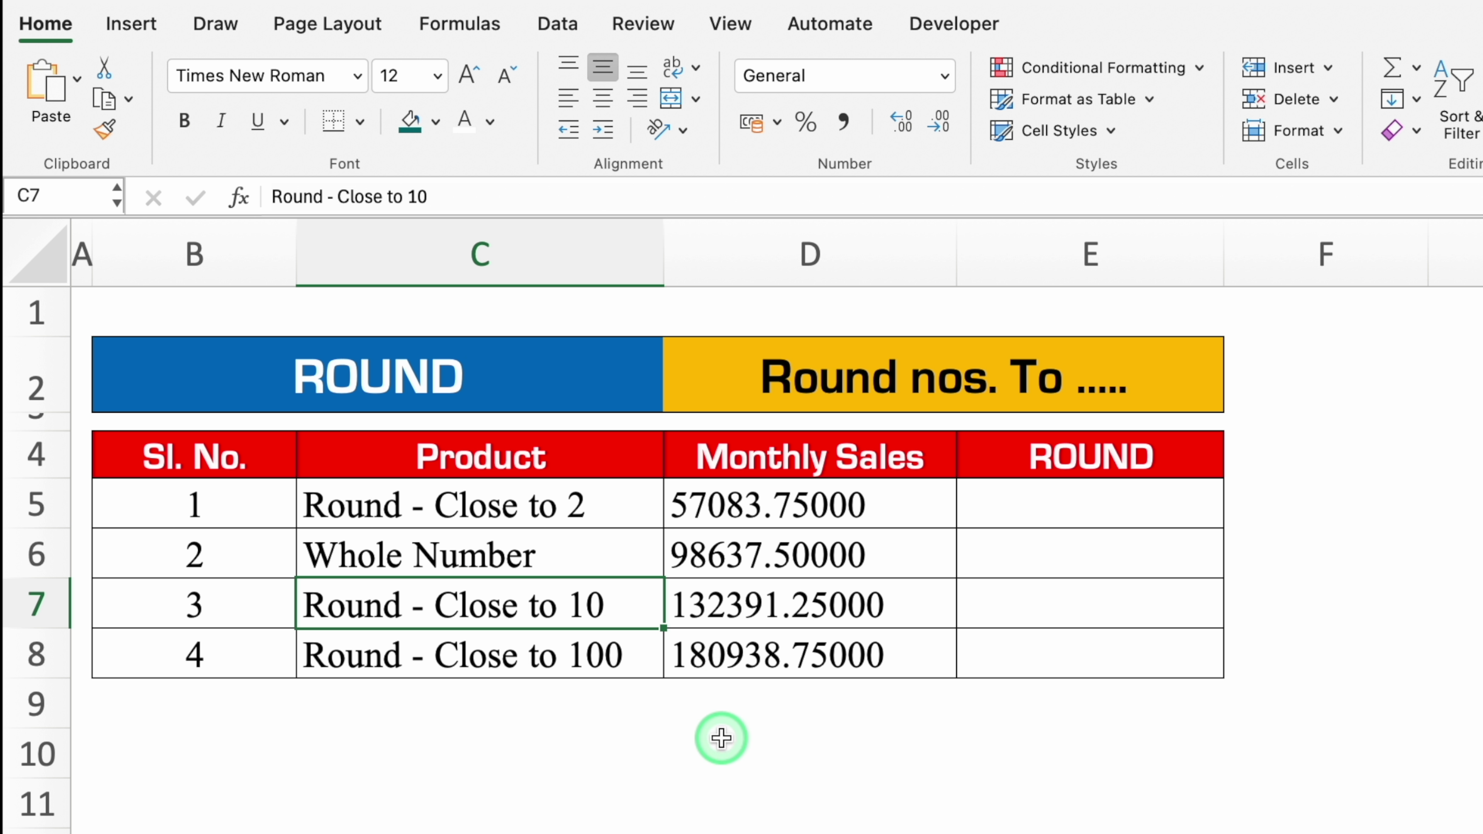
left_click(613, 653)
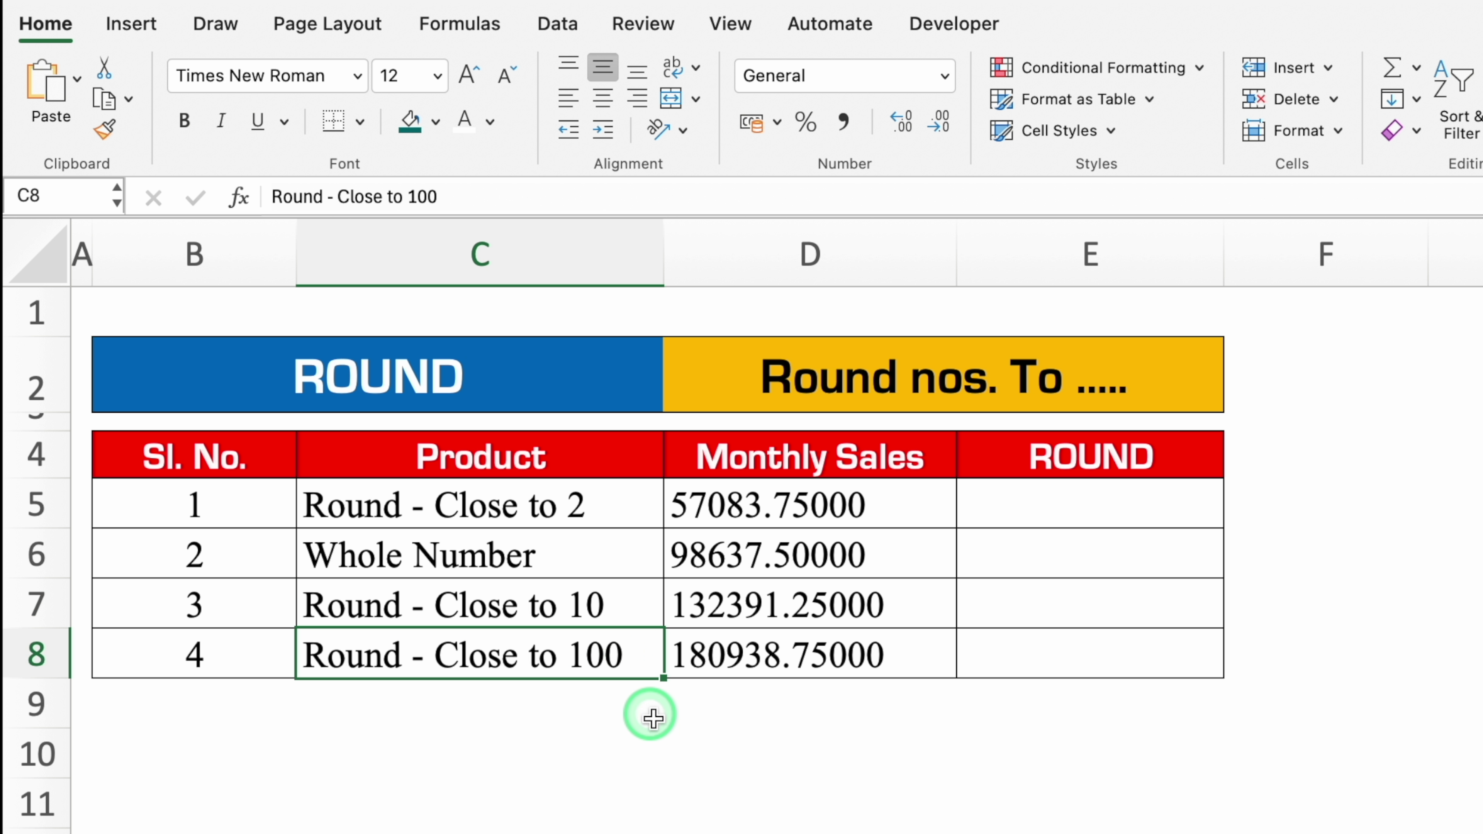
Enter =ROUND(D5,2) in cell E5 to round the first Monthly Sales value to two decimals
left_click(1114, 505)
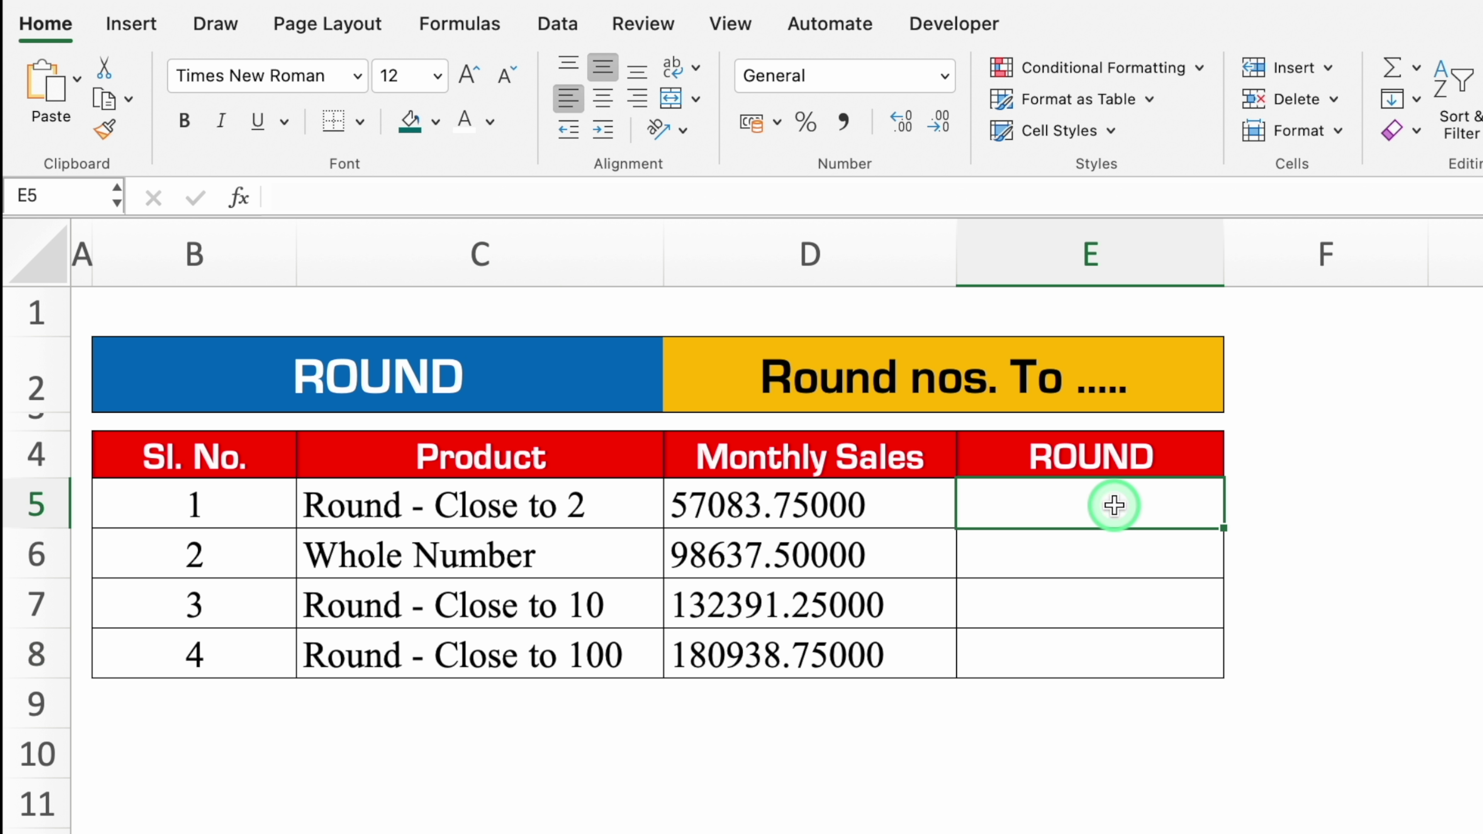
type("=rou")
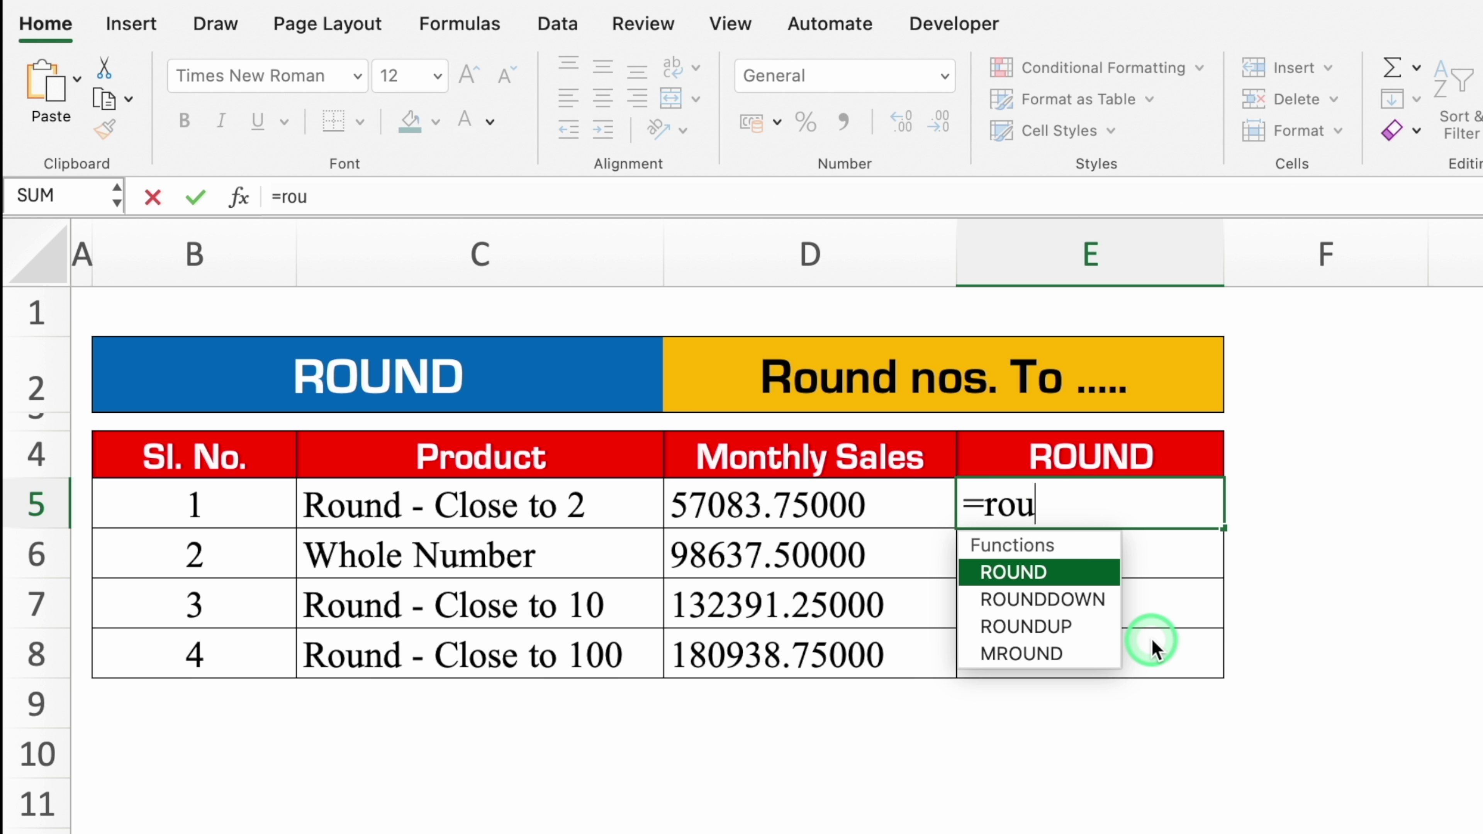
type("nd")
double_click(1066, 570)
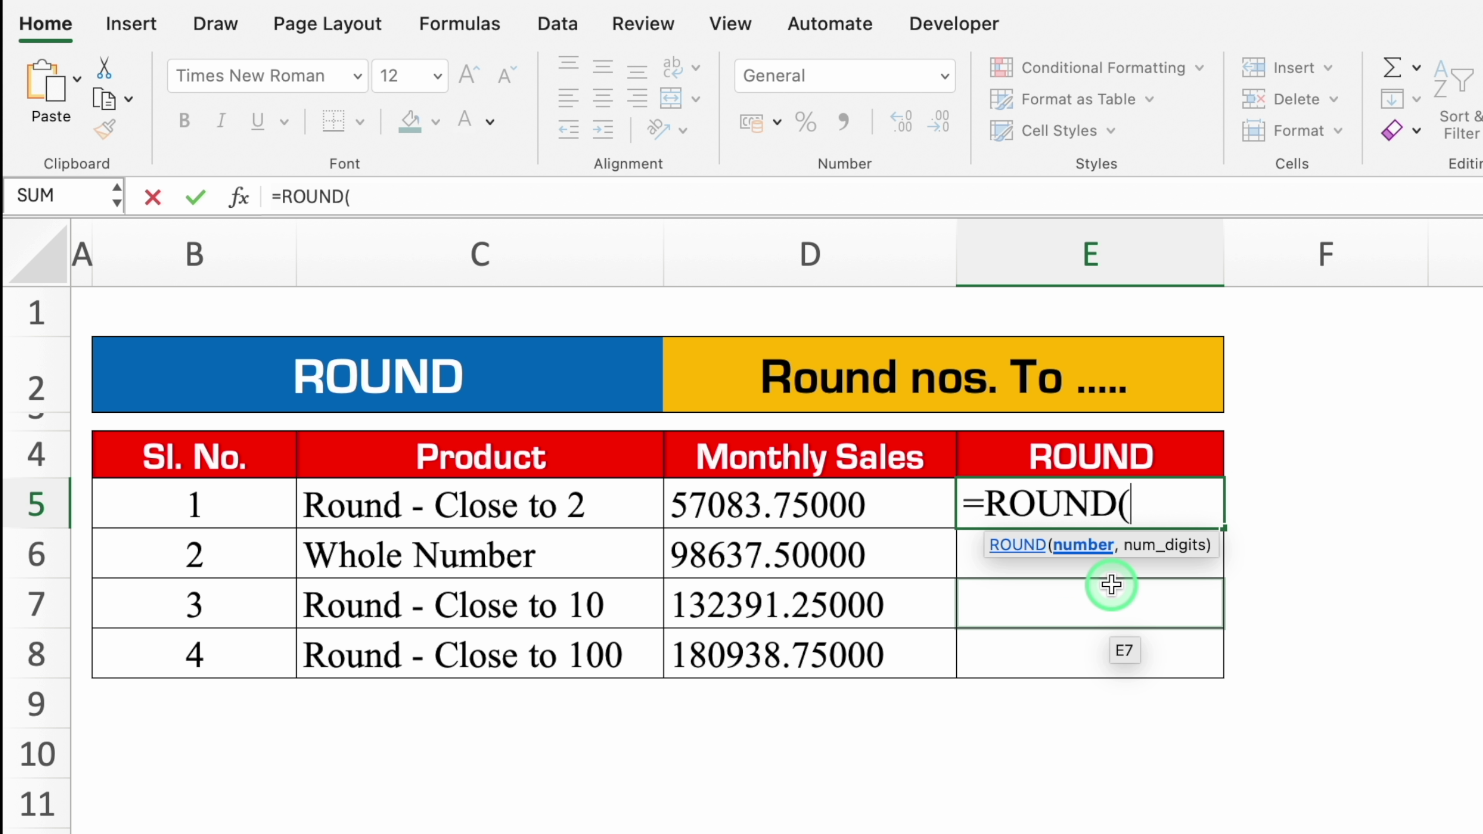
left_click(869, 505)
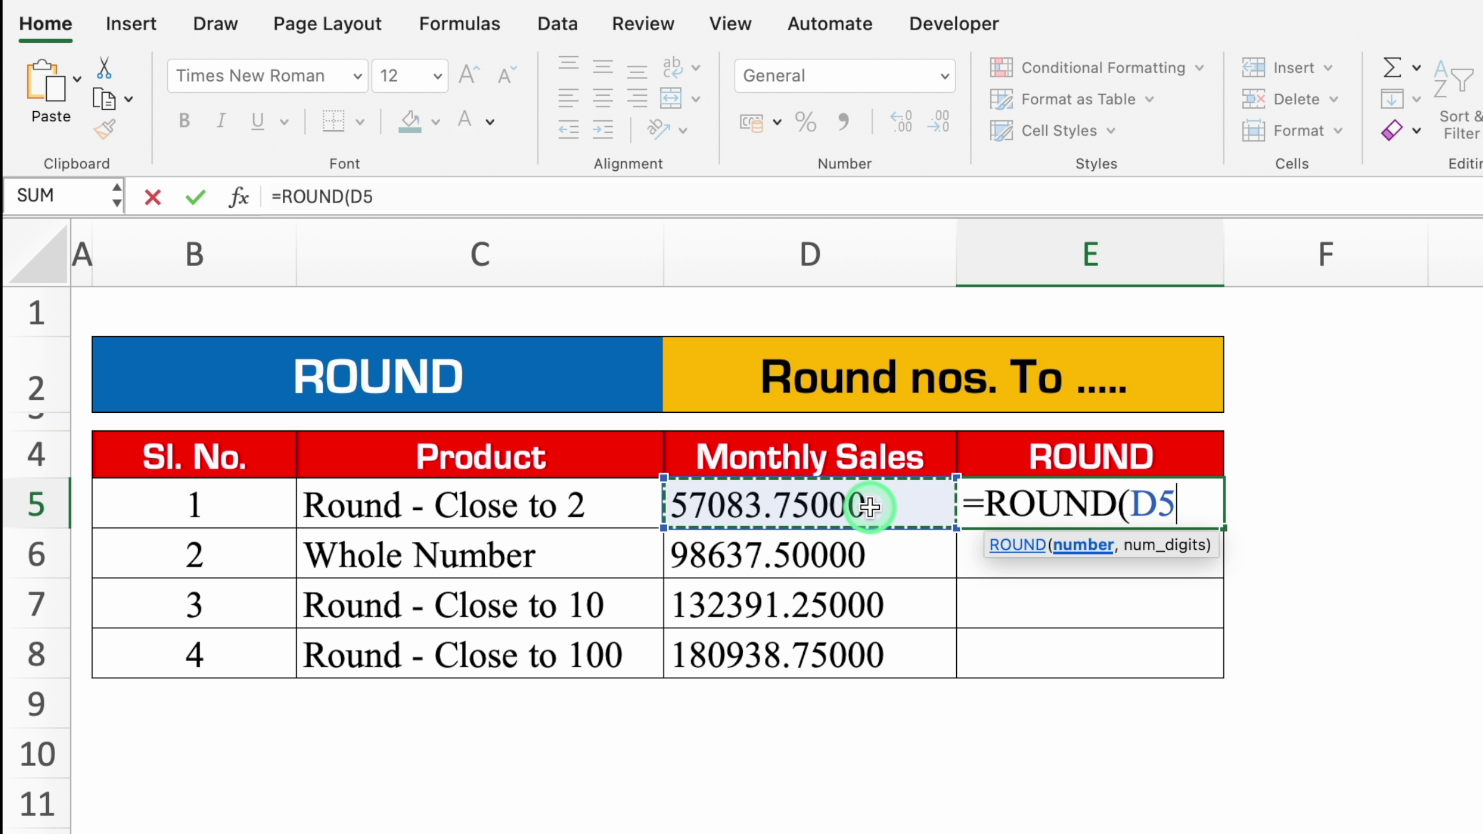
type(",")
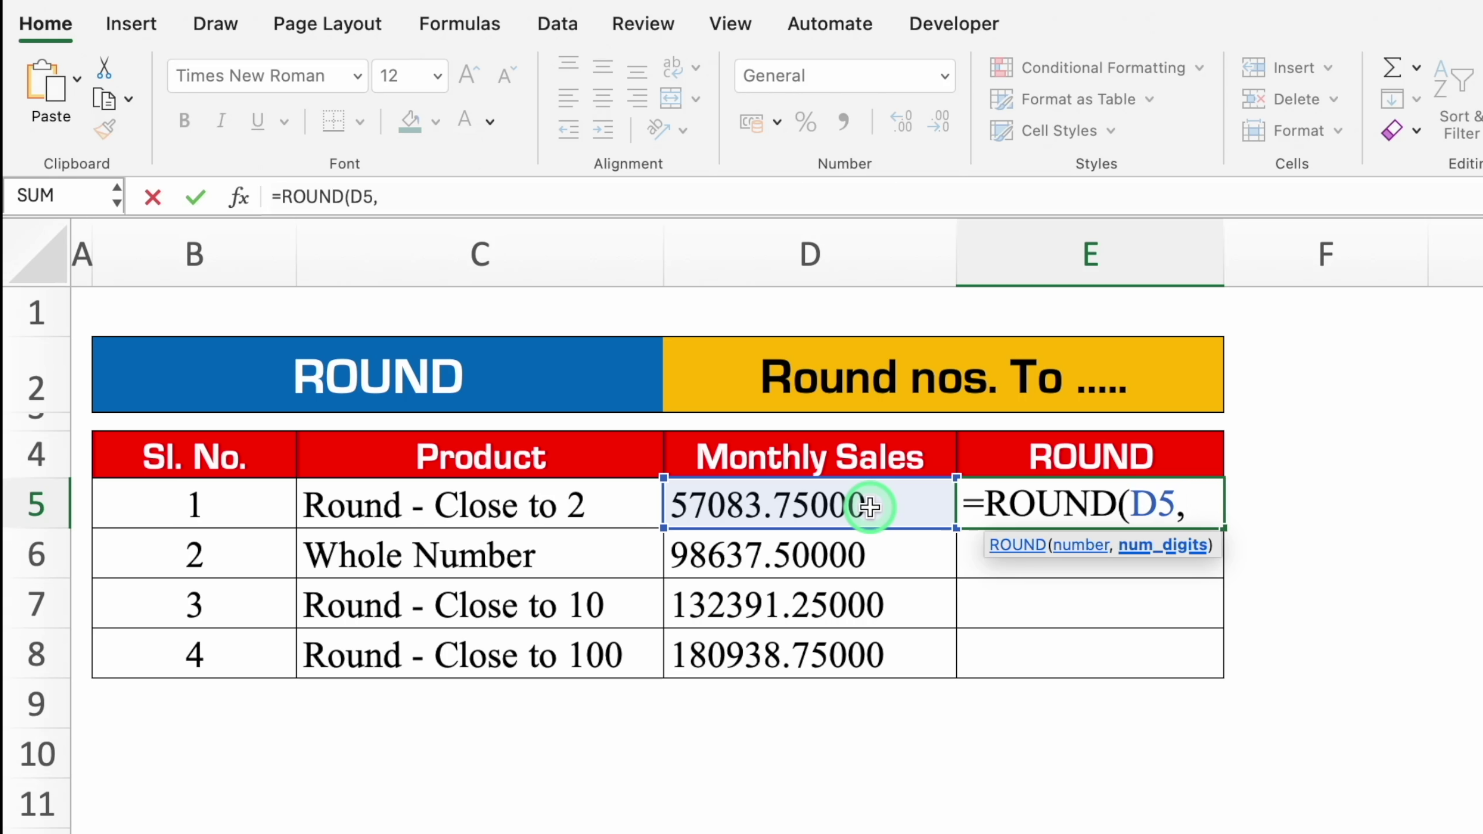
type("2)")
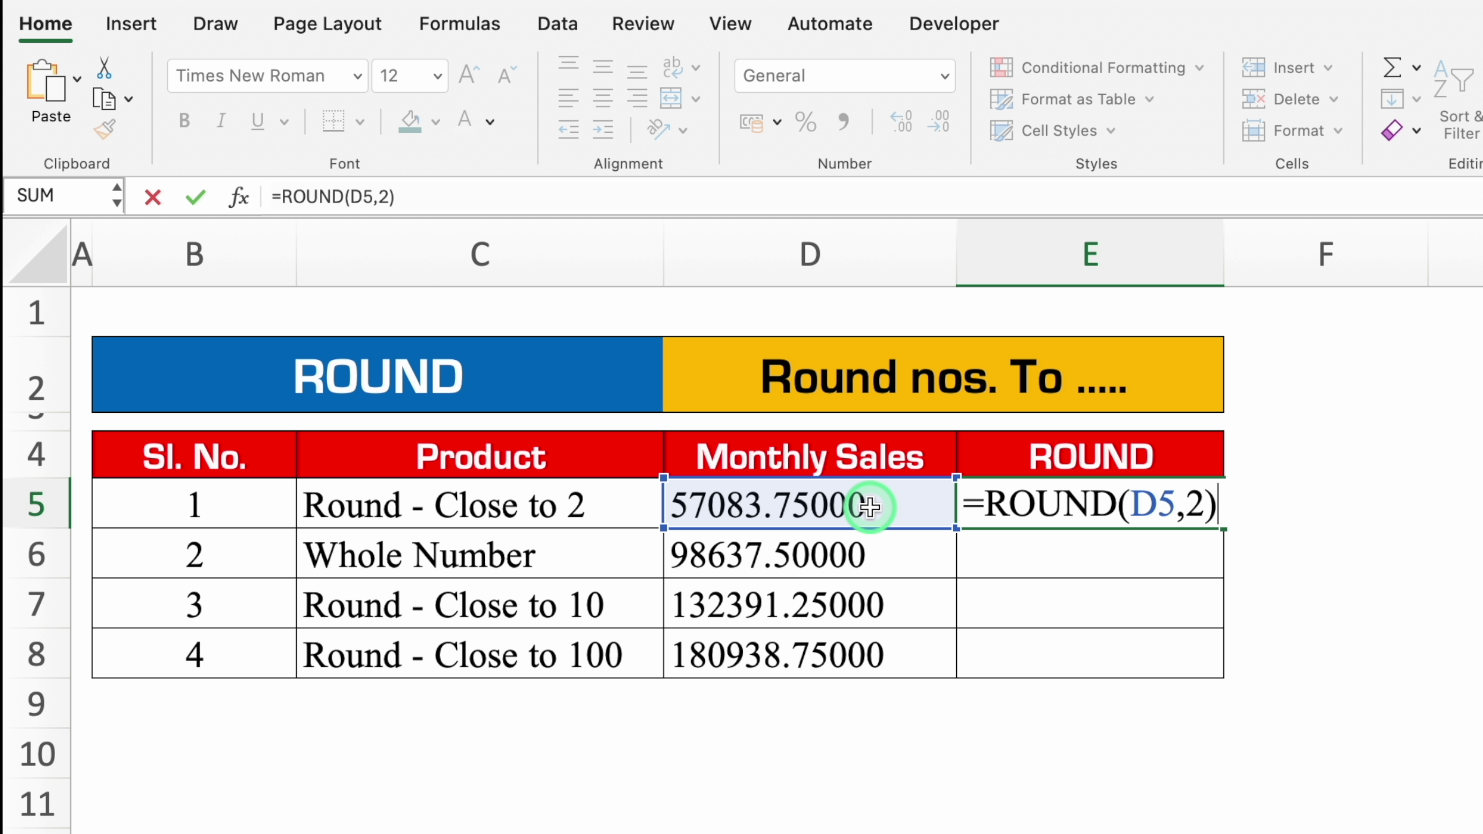
key("Return")
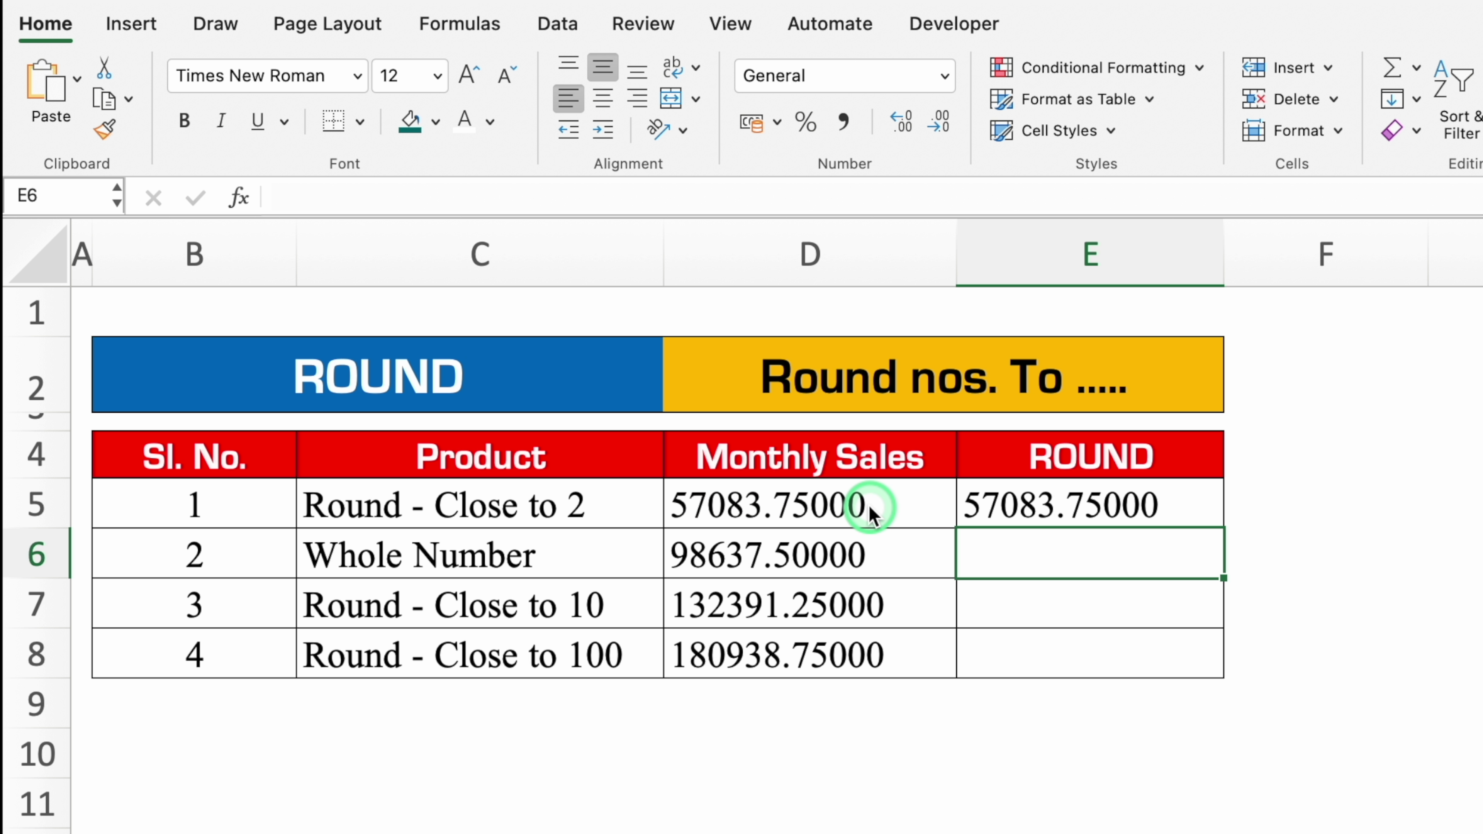
Extend the first Monthly Sales value in cell D5 with more decimals so it reads 57083.753445
left_click(948, 506)
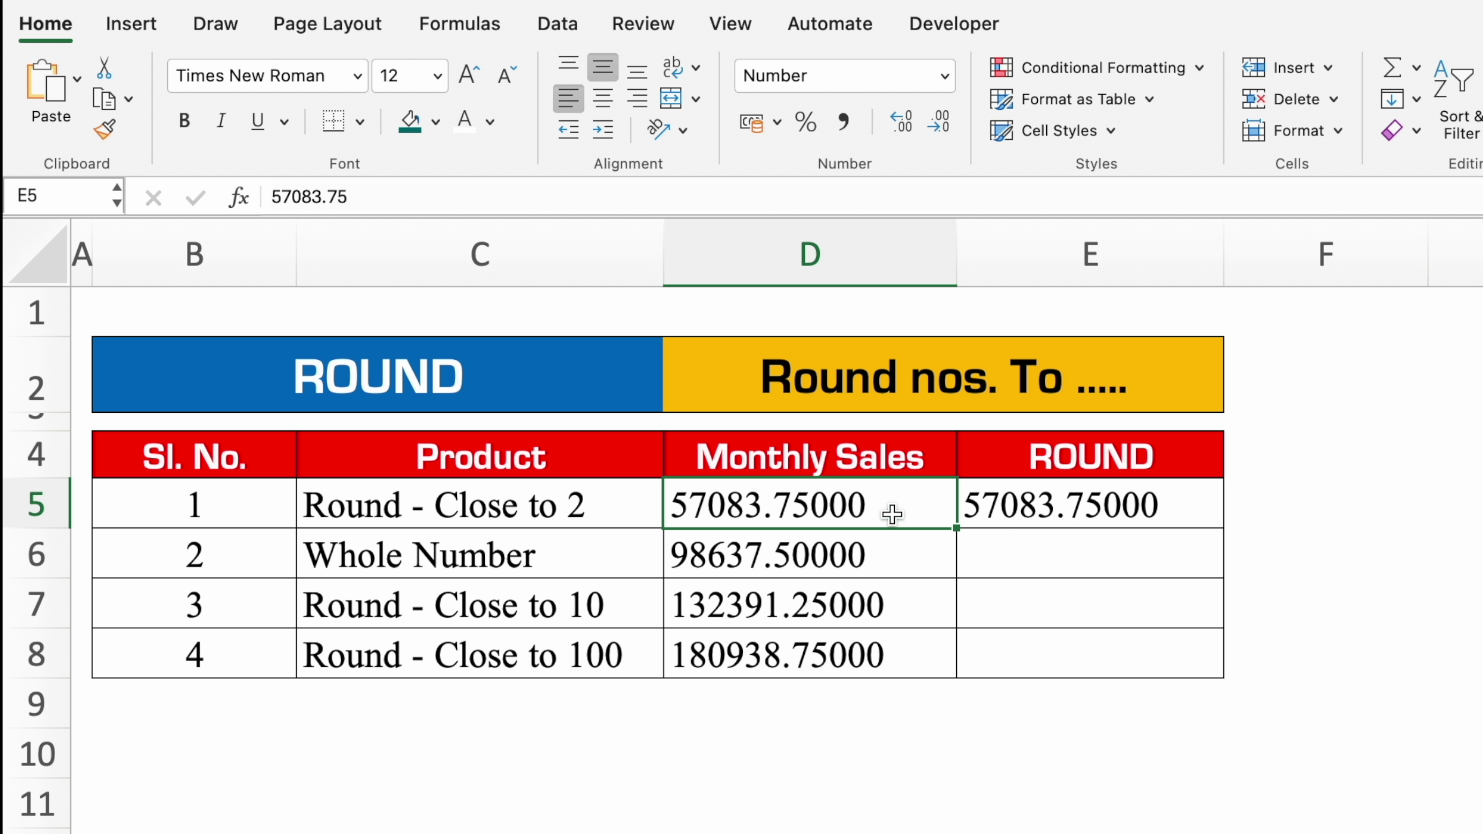
left_click(424, 199)
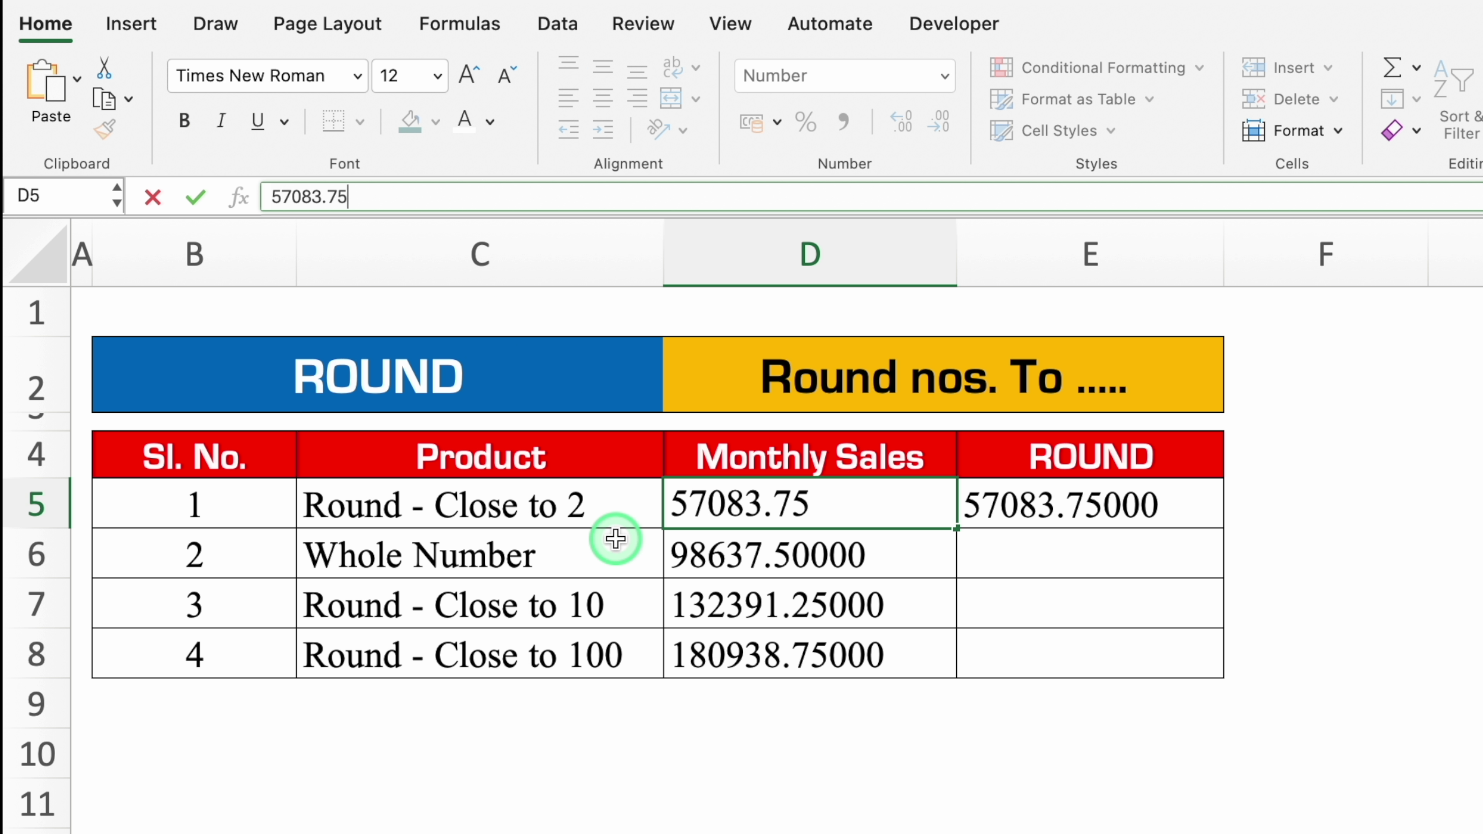
type("3445")
key("Return")
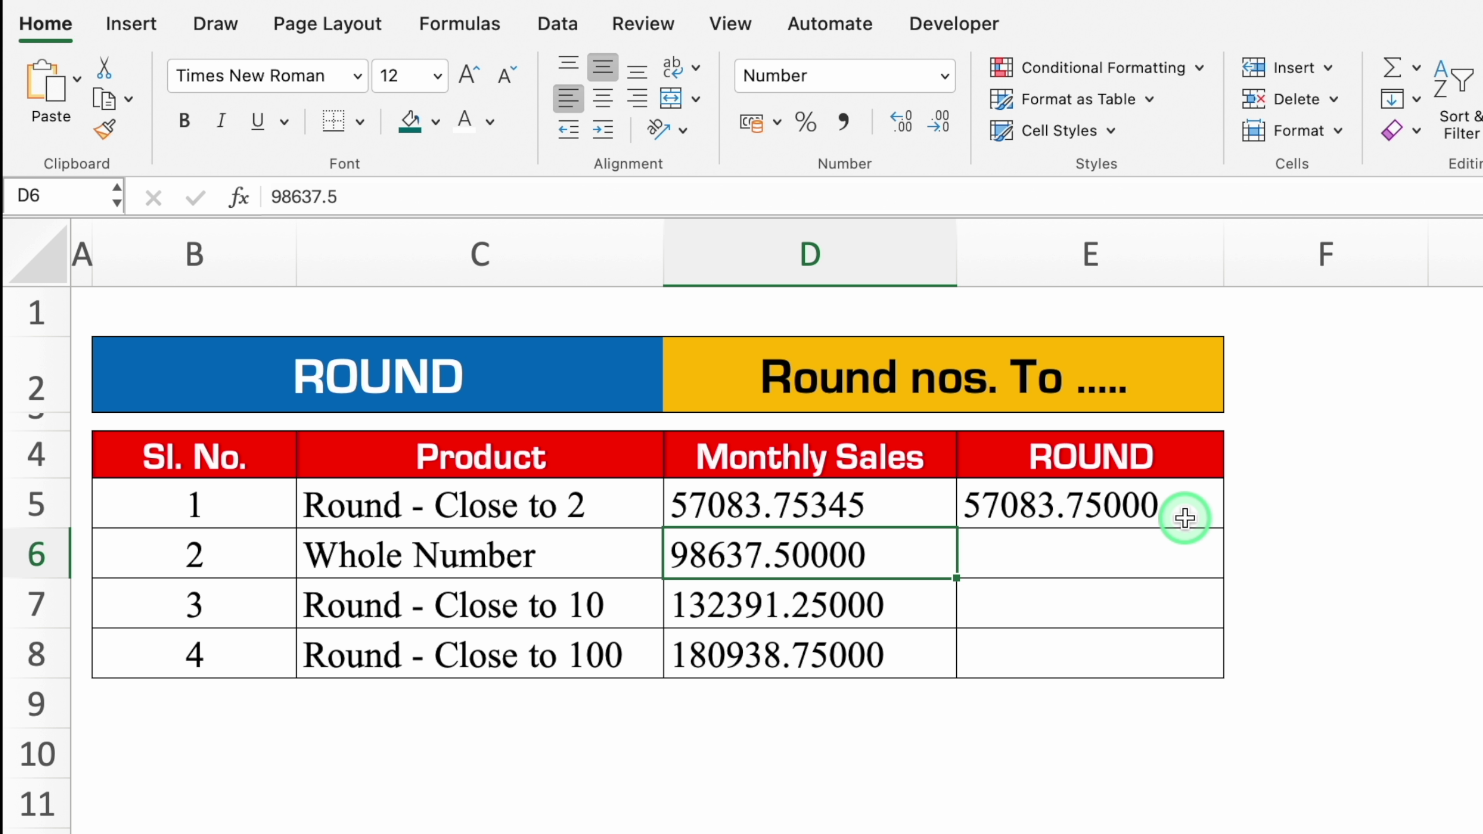
Format the ROUND column cells E5:E8 as Accounting with two decimal places and the ₹ symbol
left_click_drag(1166, 513, 1162, 659)
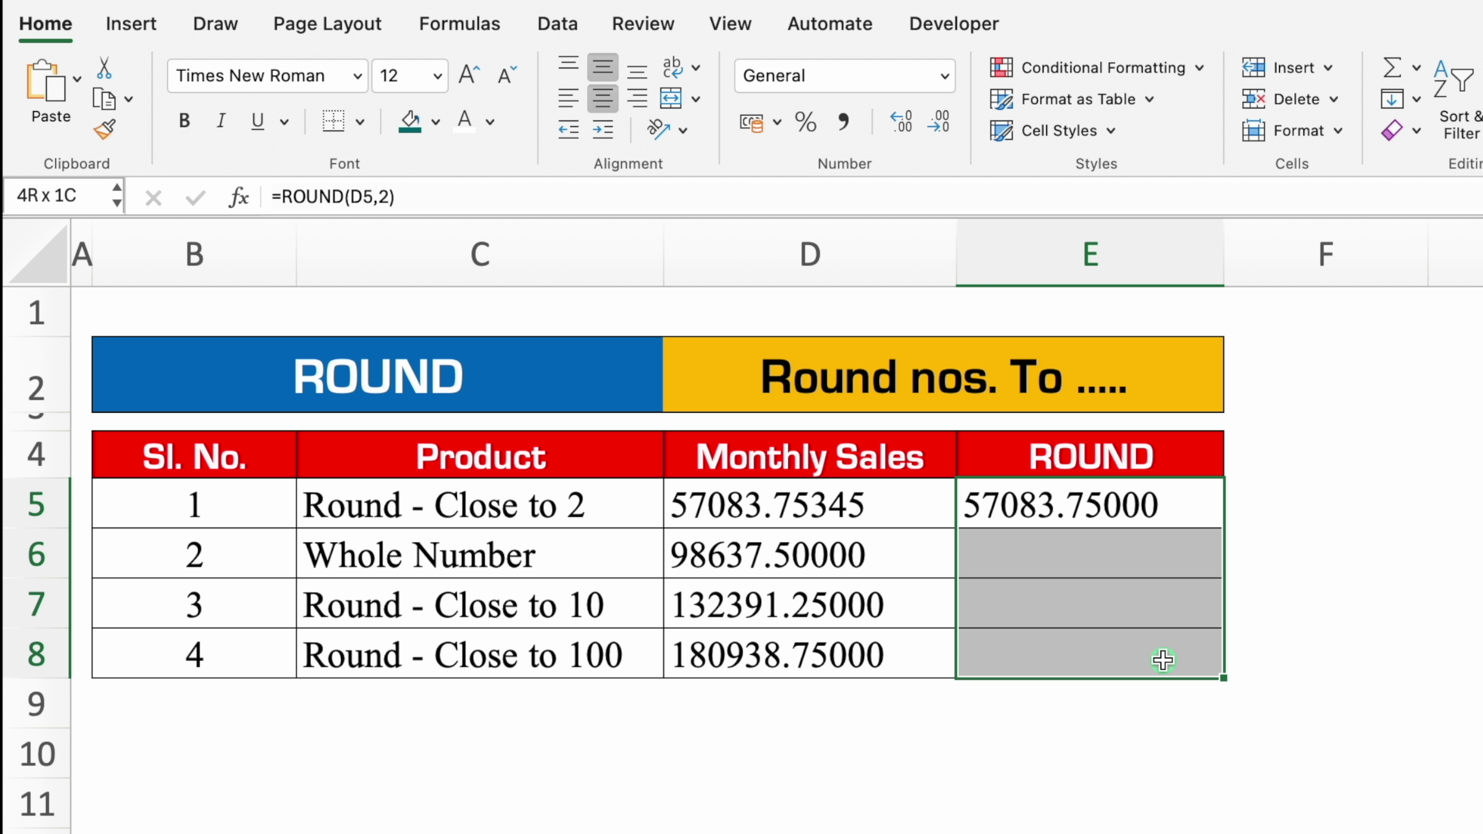
key("super+1")
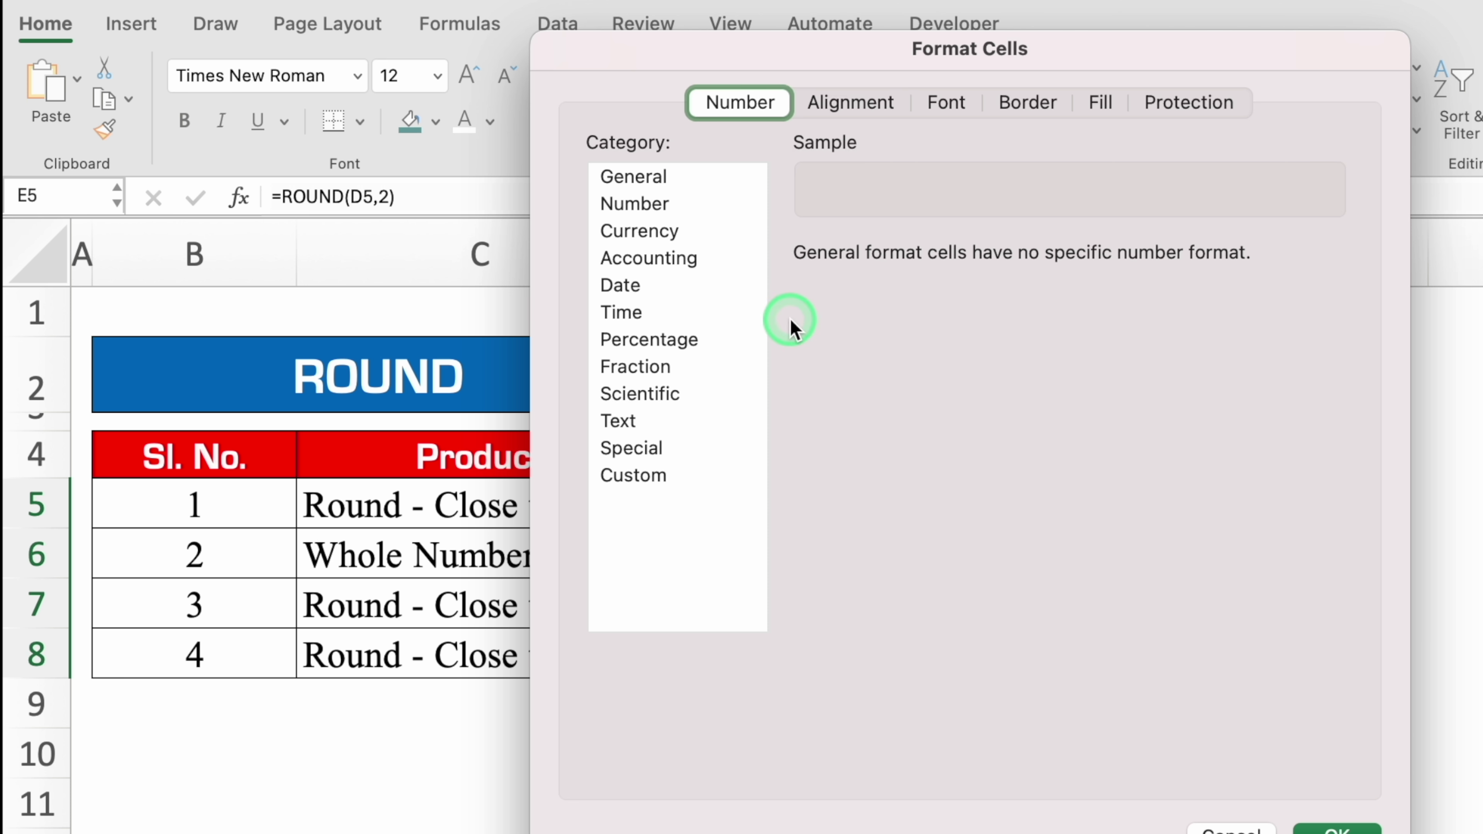
left_click(677, 260)
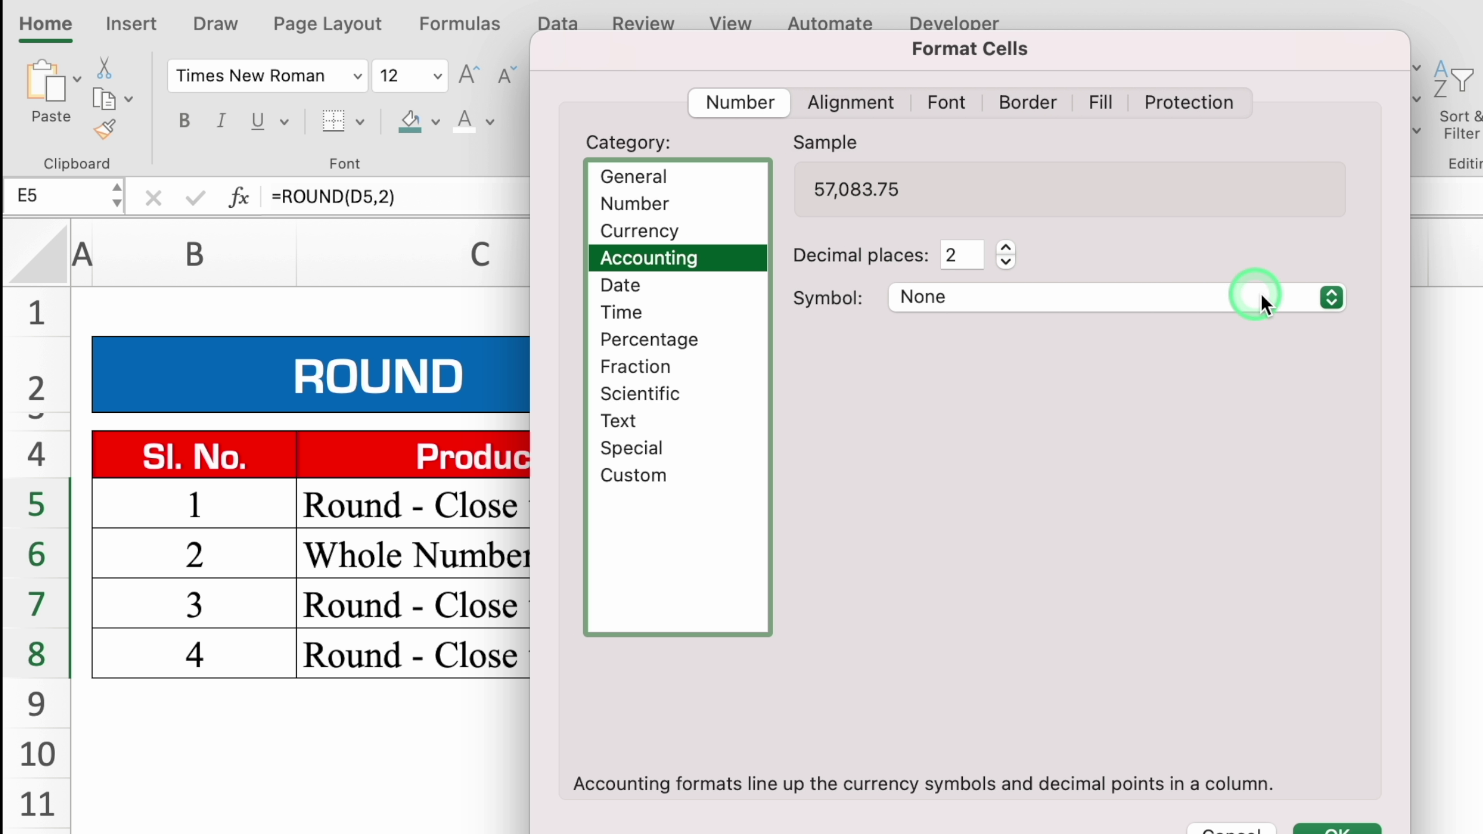
left_click(1321, 296)
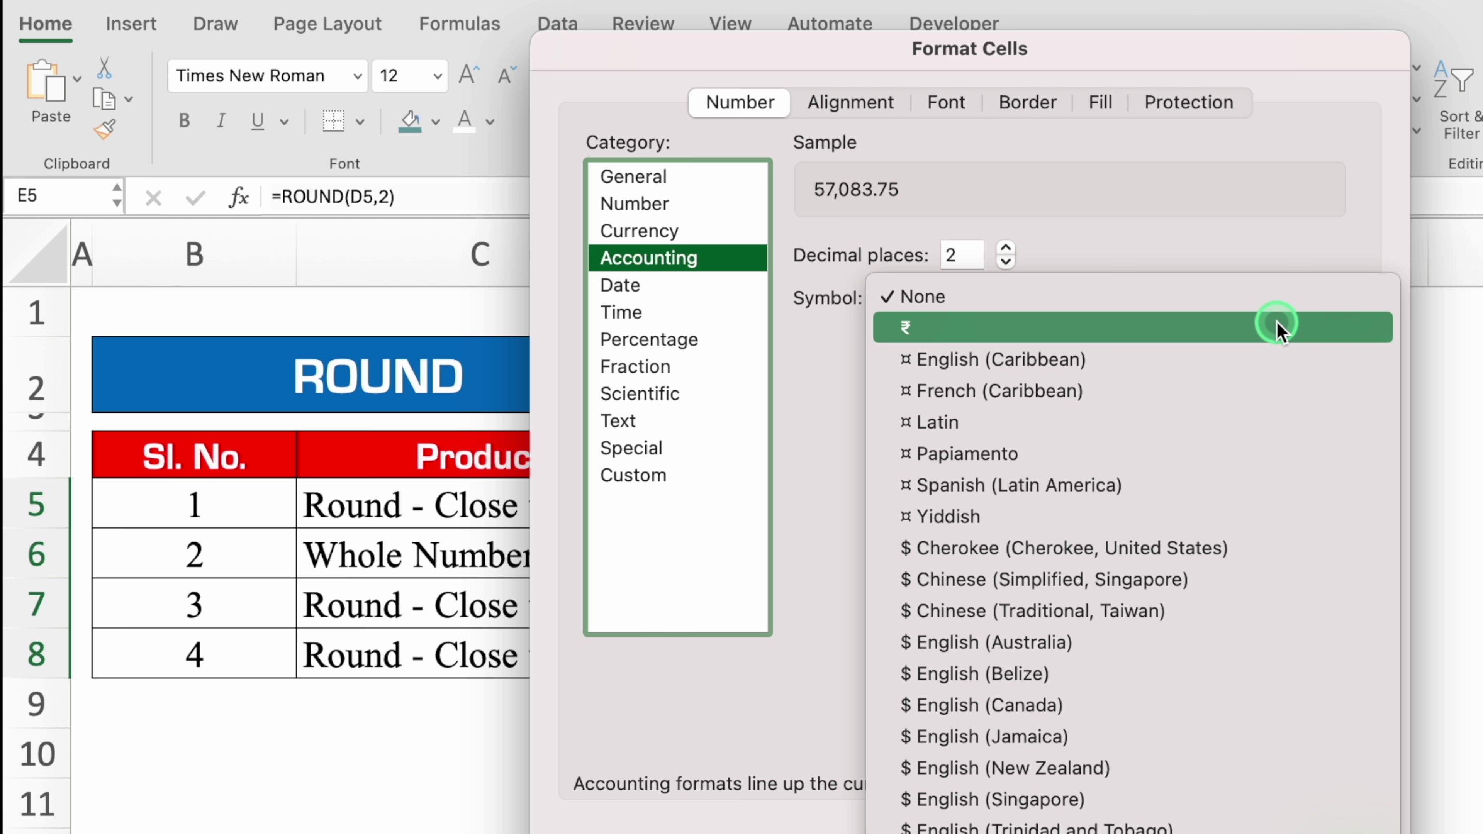
left_click(1275, 327)
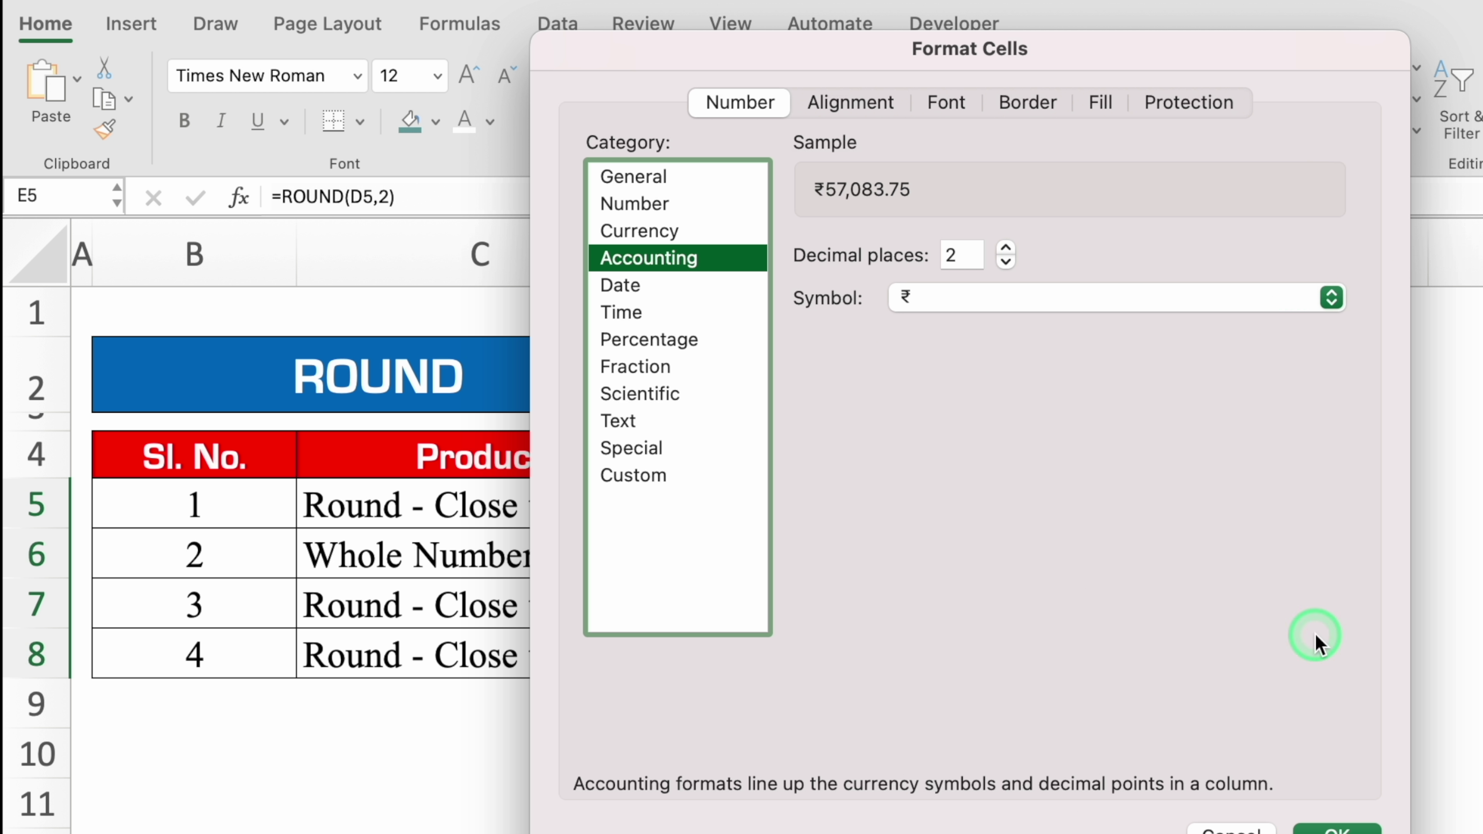
left_click(1337, 828)
left_click(1090, 803)
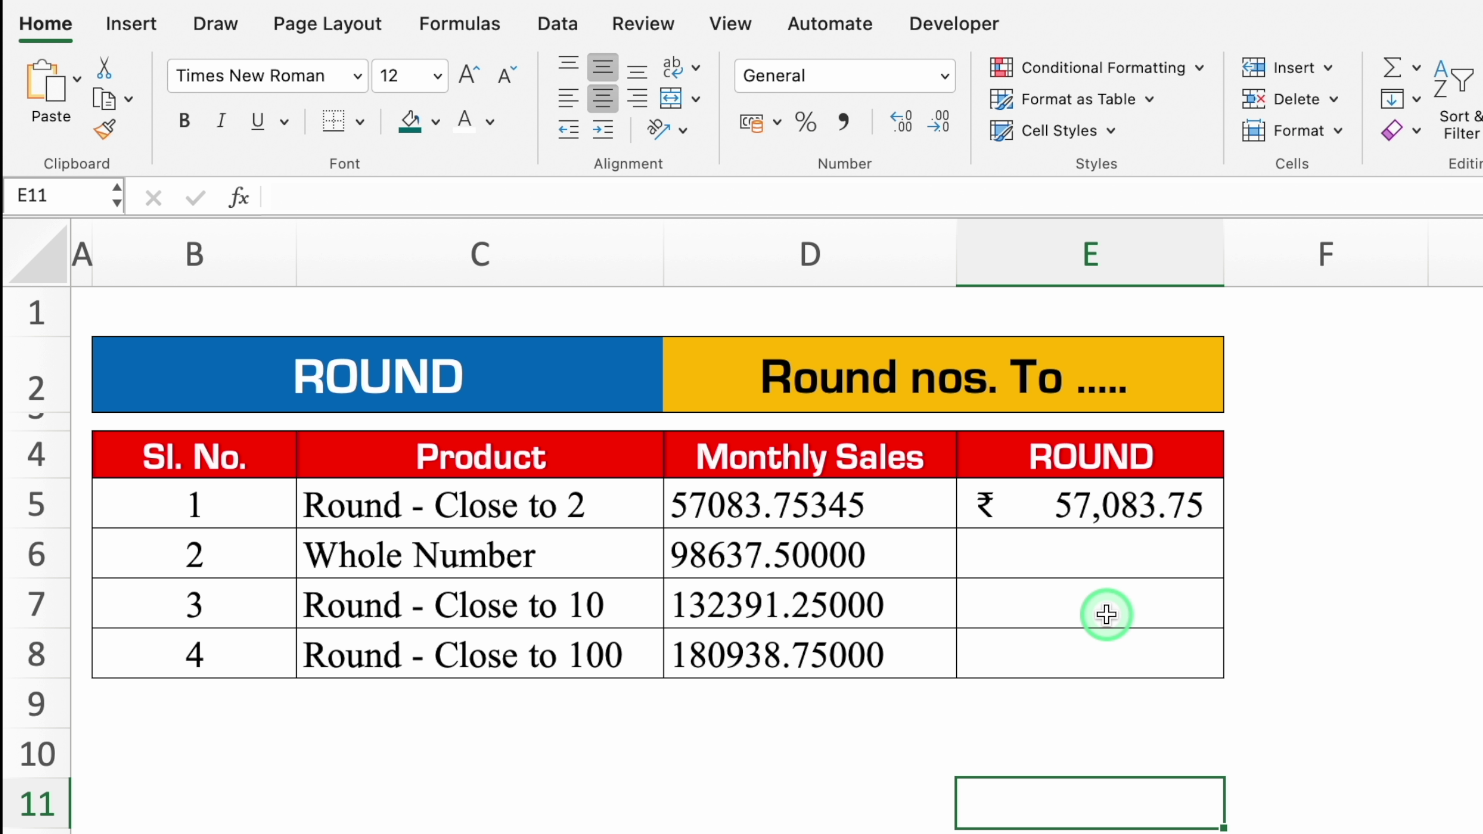
Fill the ROUND formula from cell E5 down through E8
left_click(1039, 549)
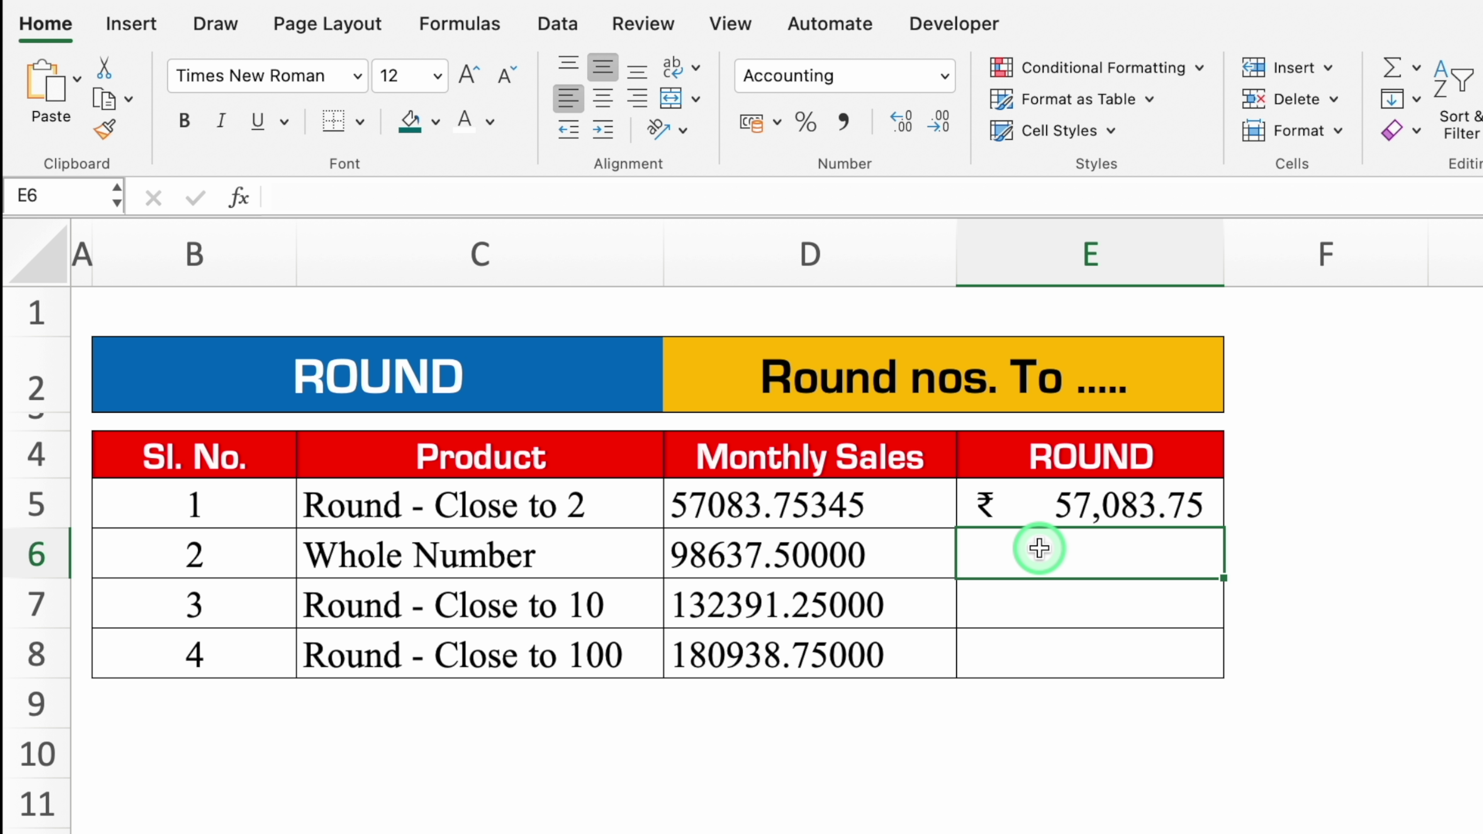
left_click(1191, 514)
left_click_drag(1223, 528, 1225, 676)
Change the Whole Number formula in cell E6 to =ROUND(D6,0)
left_click(1058, 554)
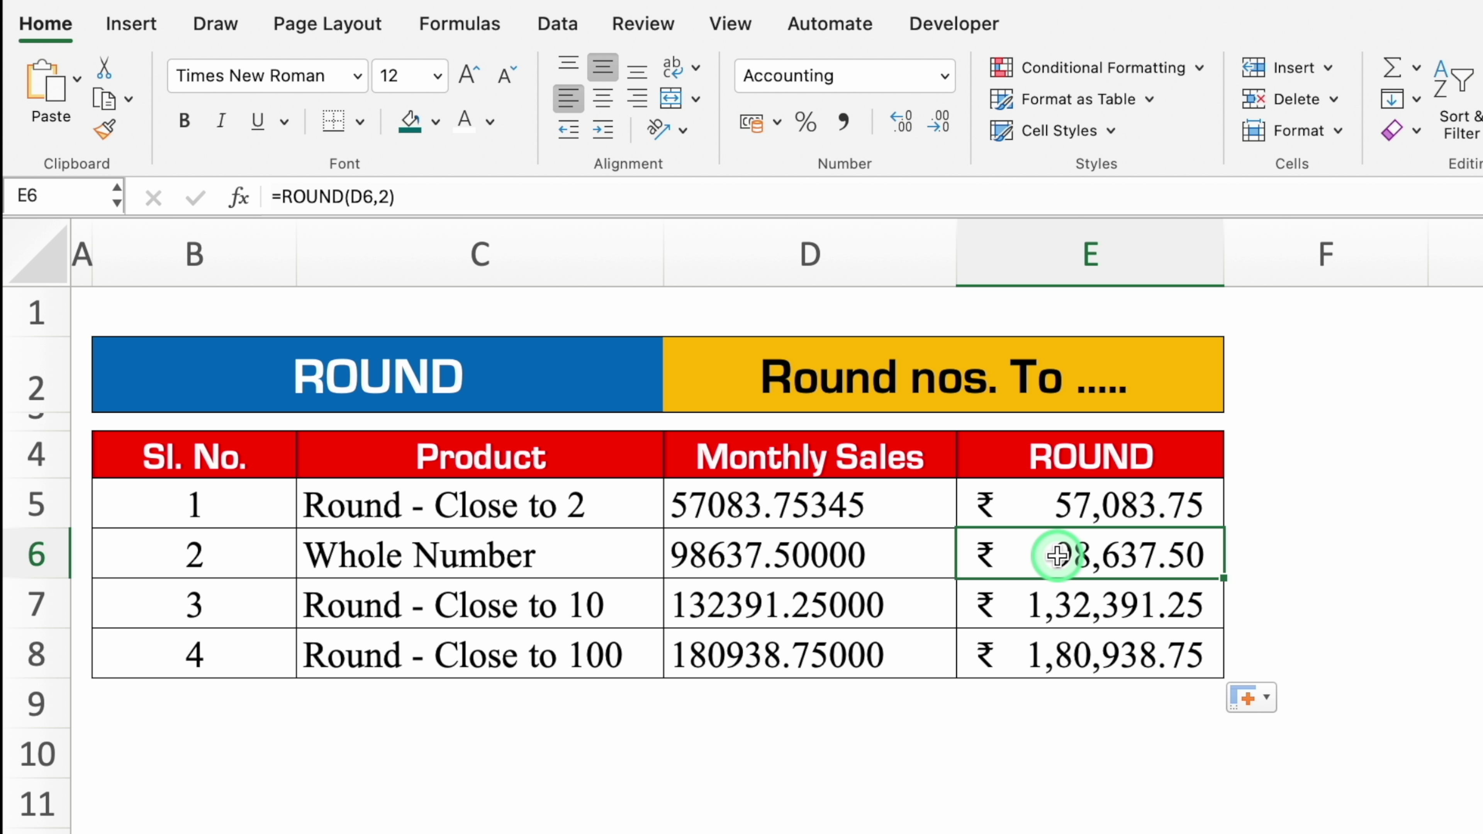
left_click(402, 199)
key("BackSpace")
type("0")
key("Return")
left_click(1325, 571)
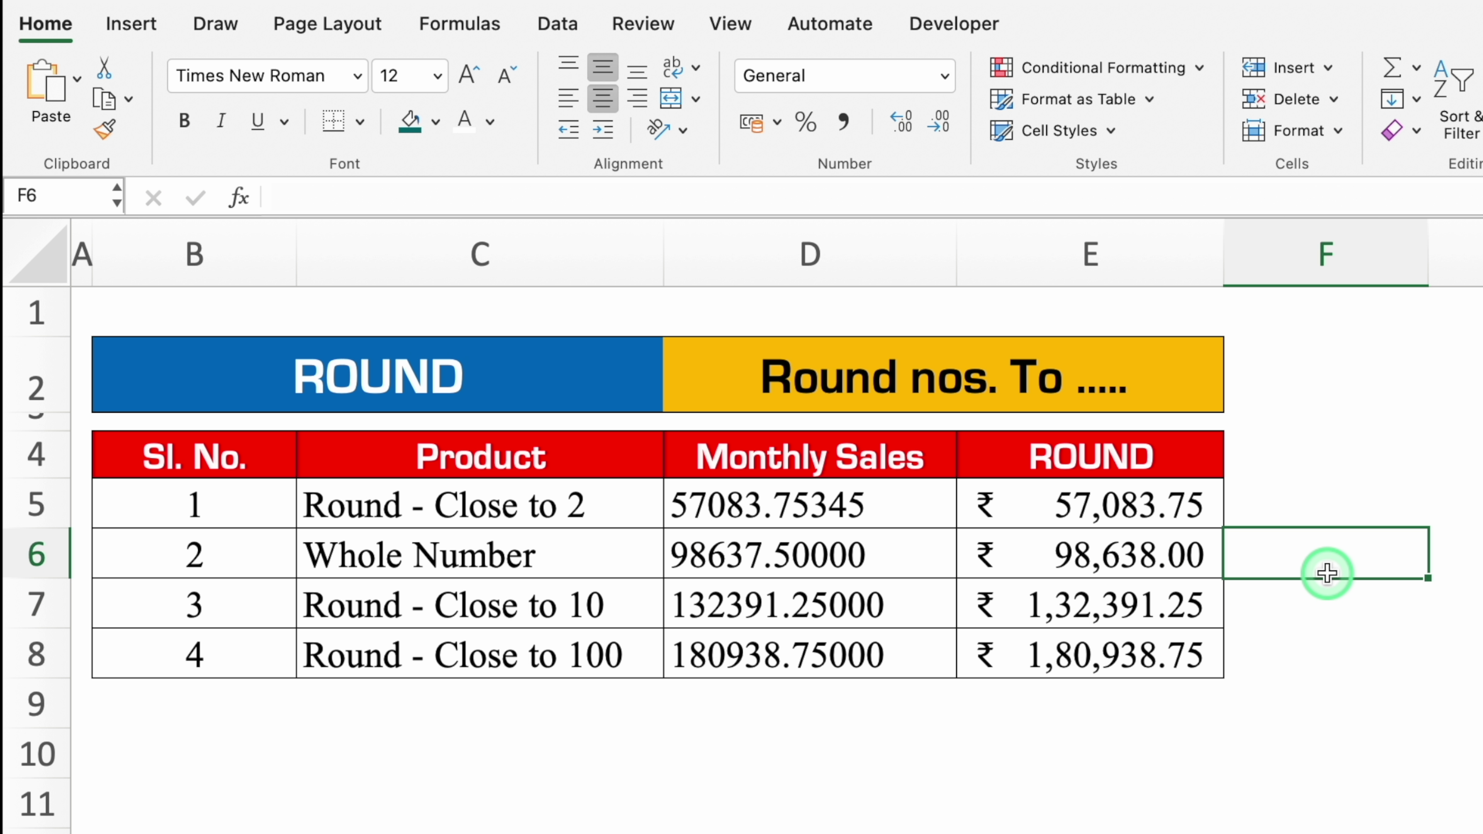
Change the formula in cell E7 to =ROUND(D7,-1) to round to the nearest 10
left_click(1174, 607)
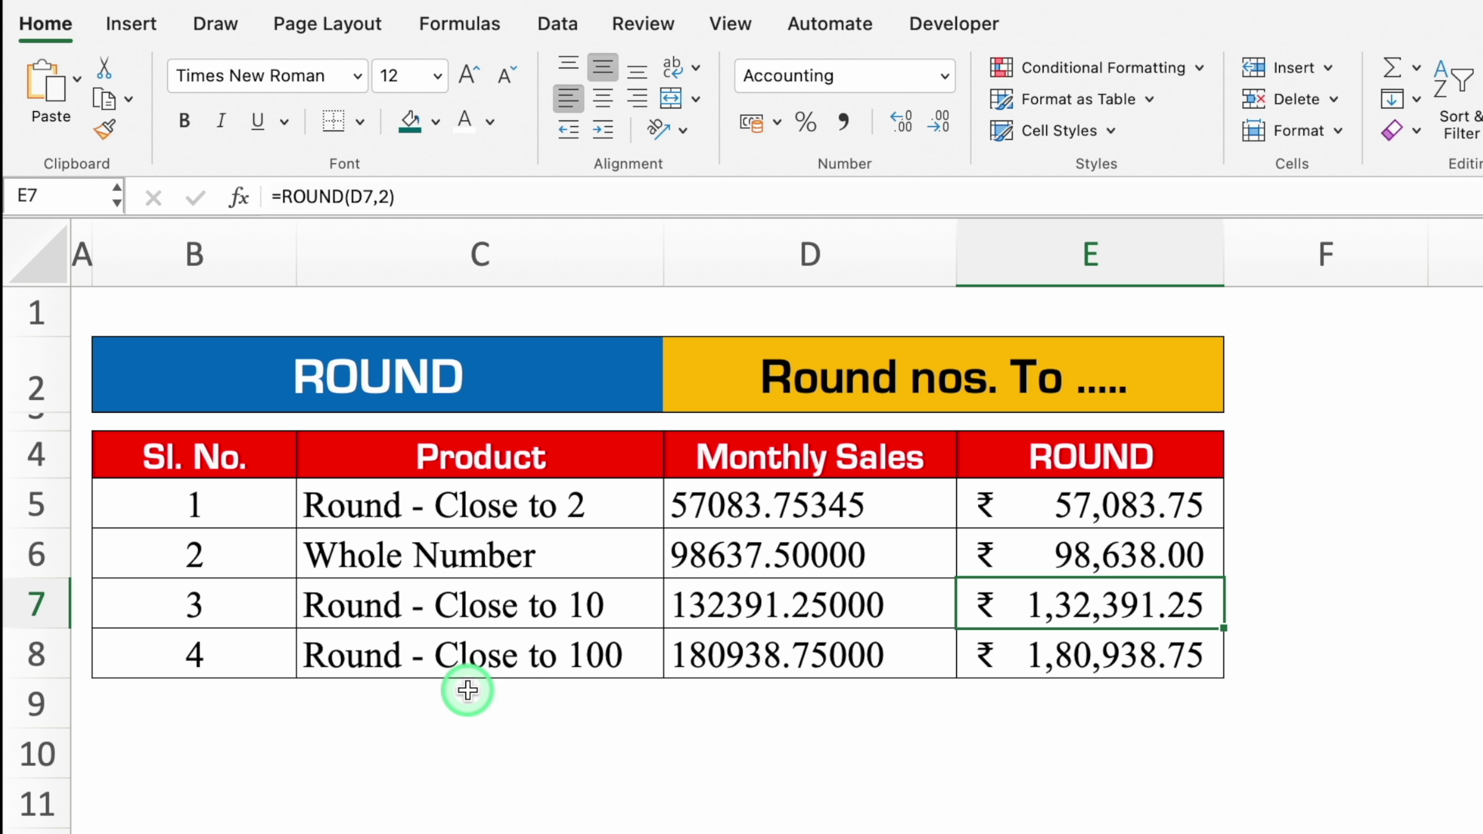
left_click(392, 197)
key("BackSpace")
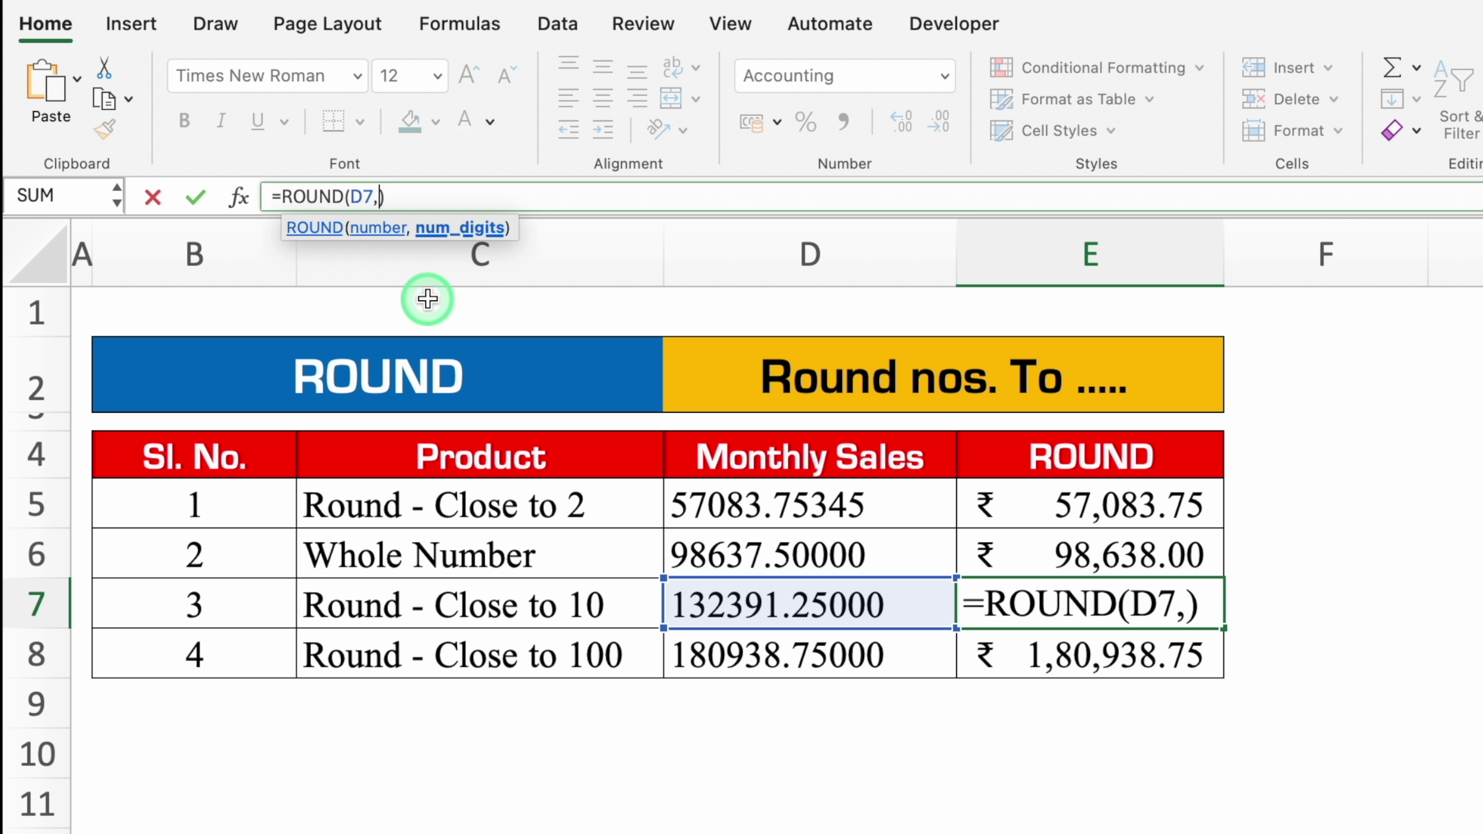
type("-1")
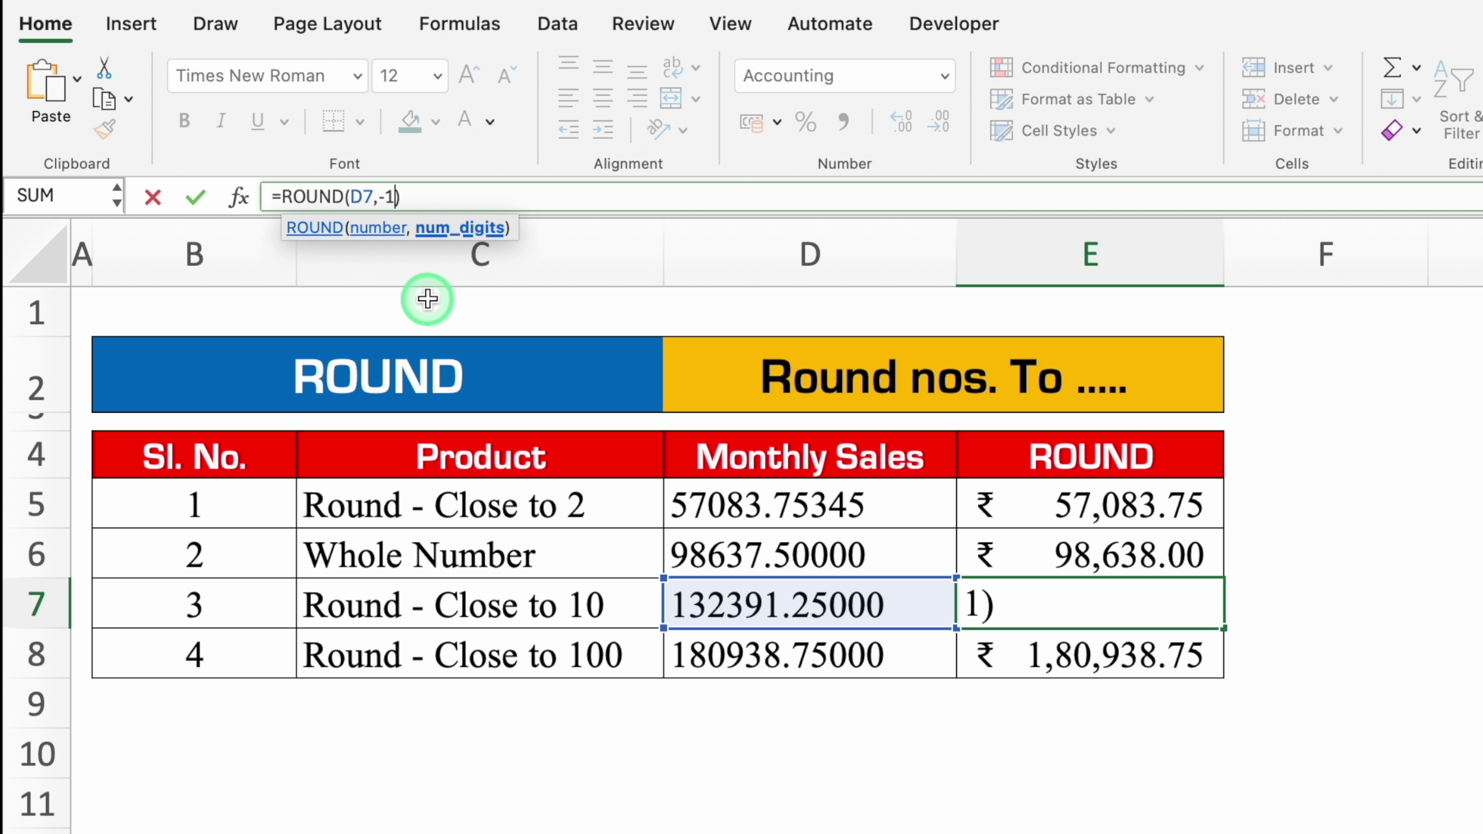
key("Return")
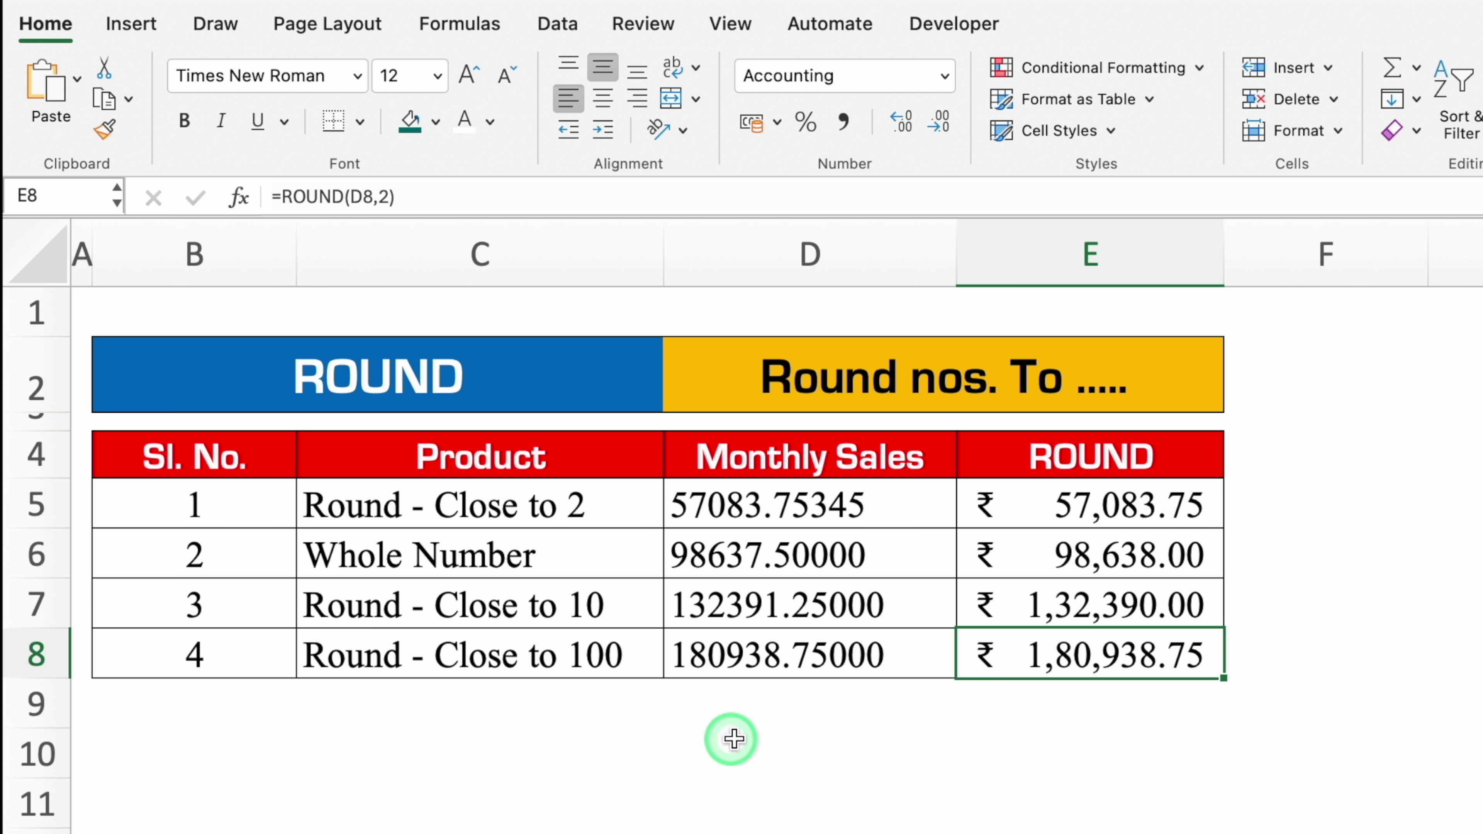
Change the formula in cell E8 to =ROUND(D8,-2) to round to the nearest 100
left_click(389, 197)
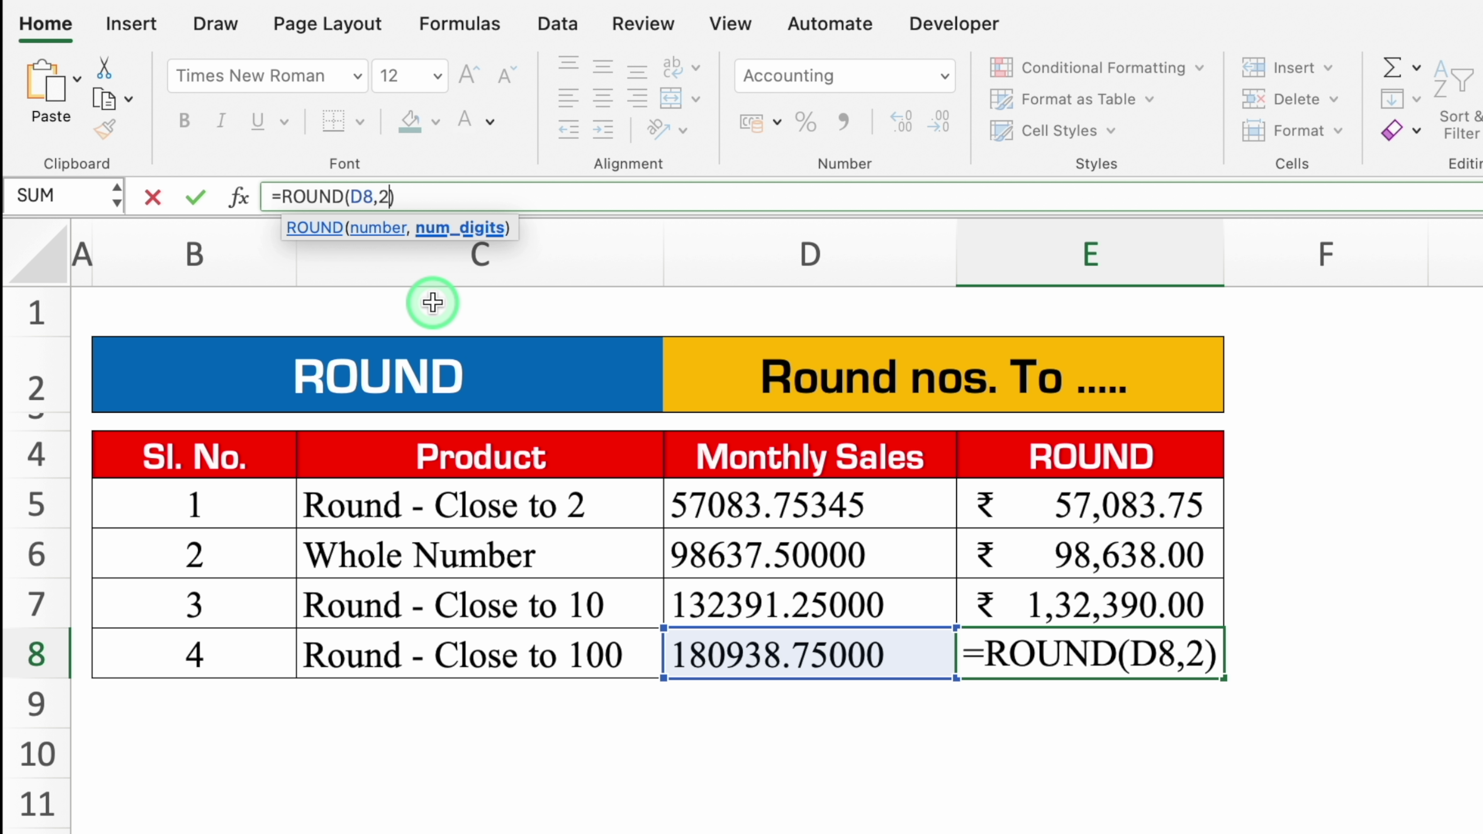
left_click(379, 197)
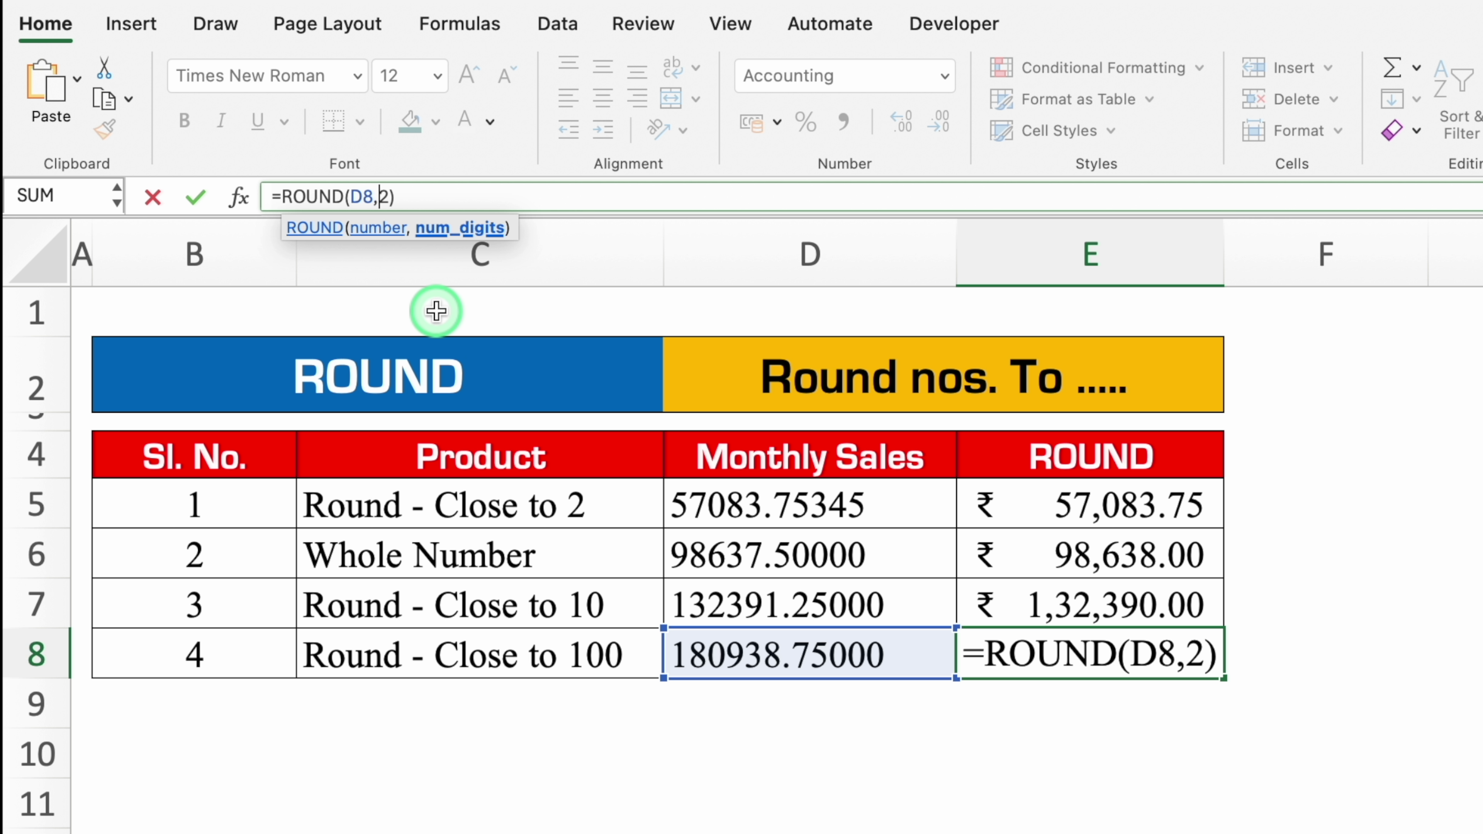
type("-")
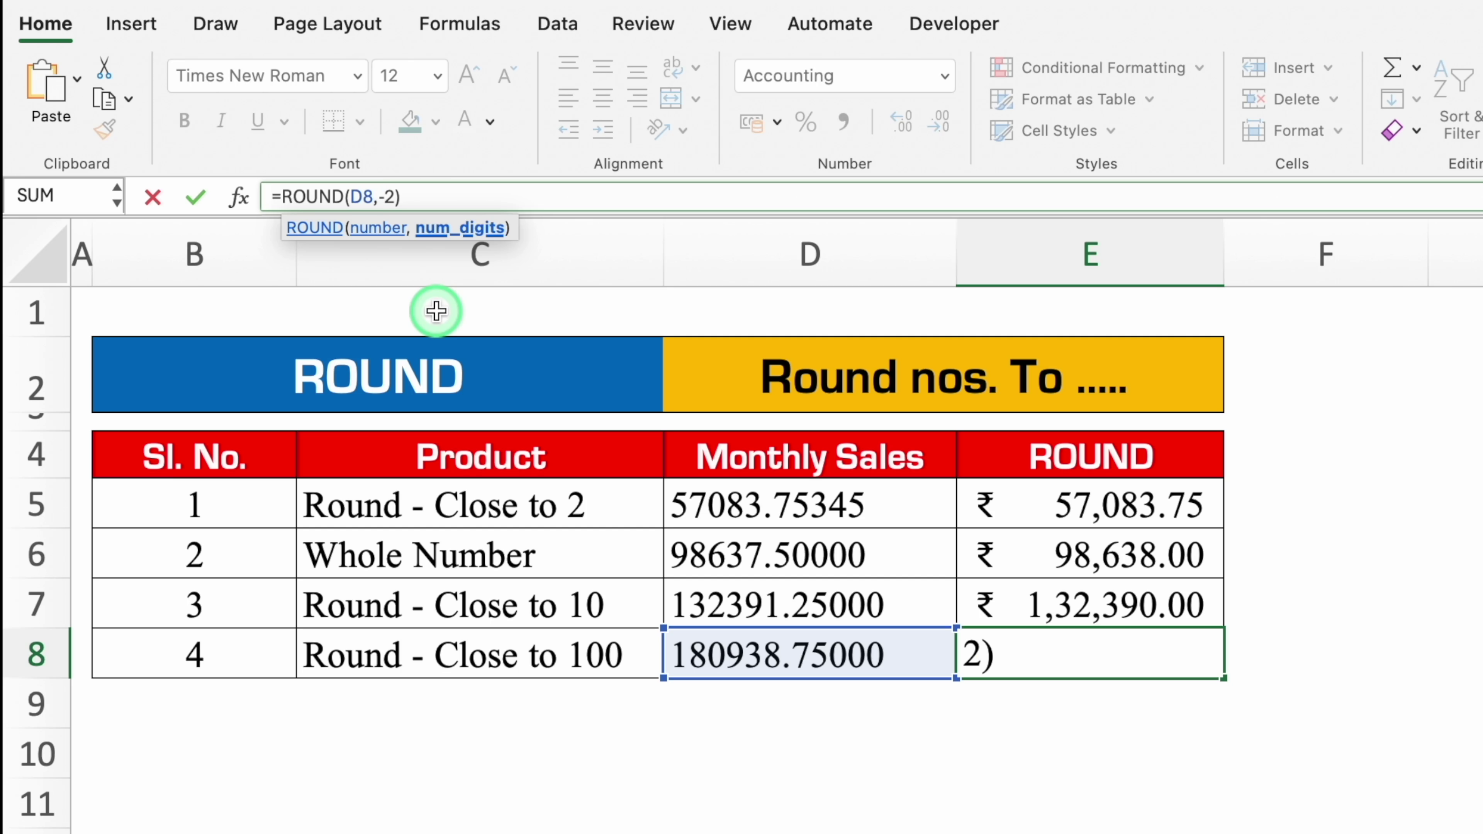
key("Return")
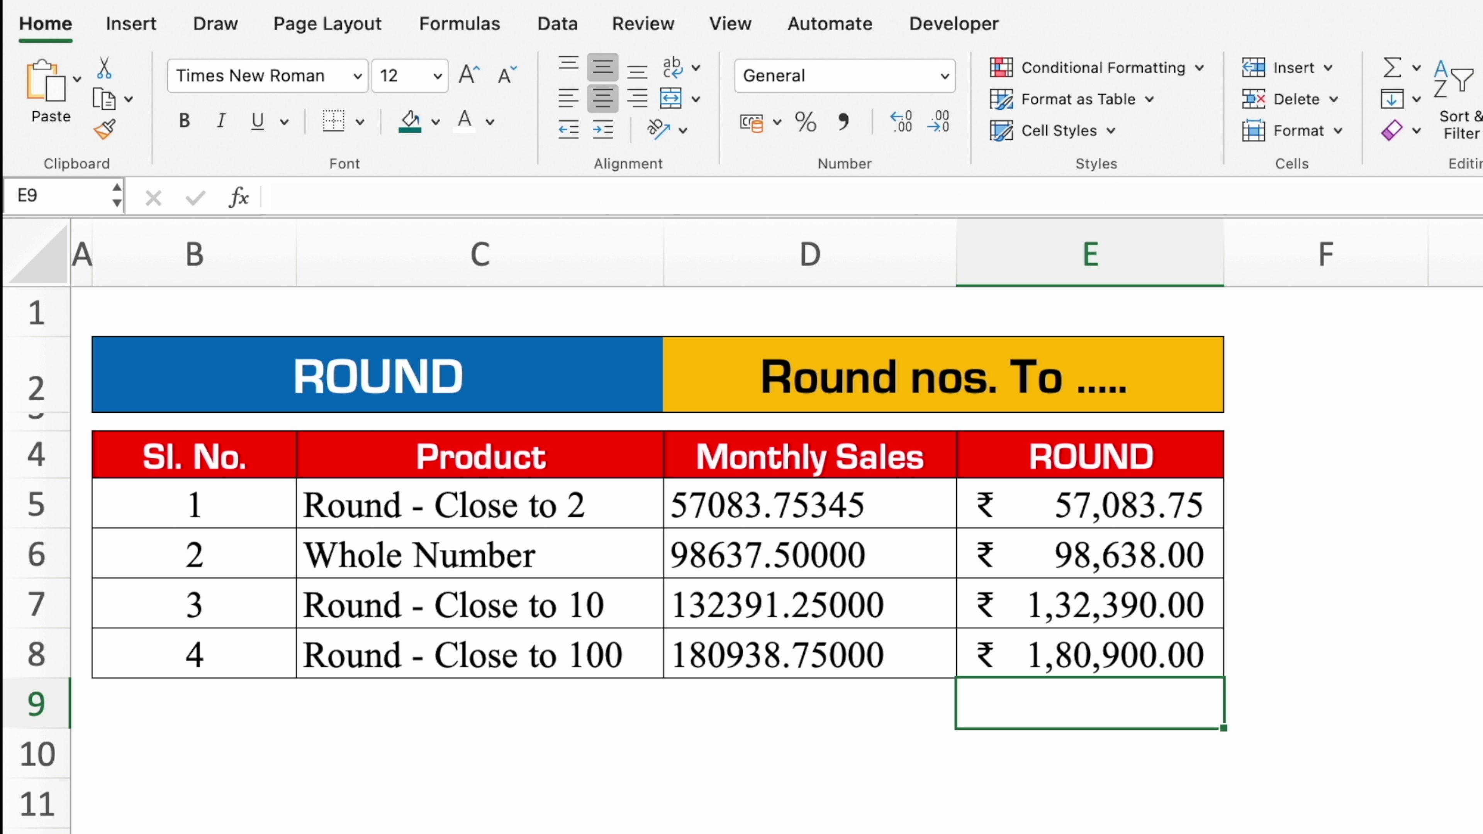
Compare the Monthly Sales values in D5:D8 with the rounded results beside them
left_click(940, 514)
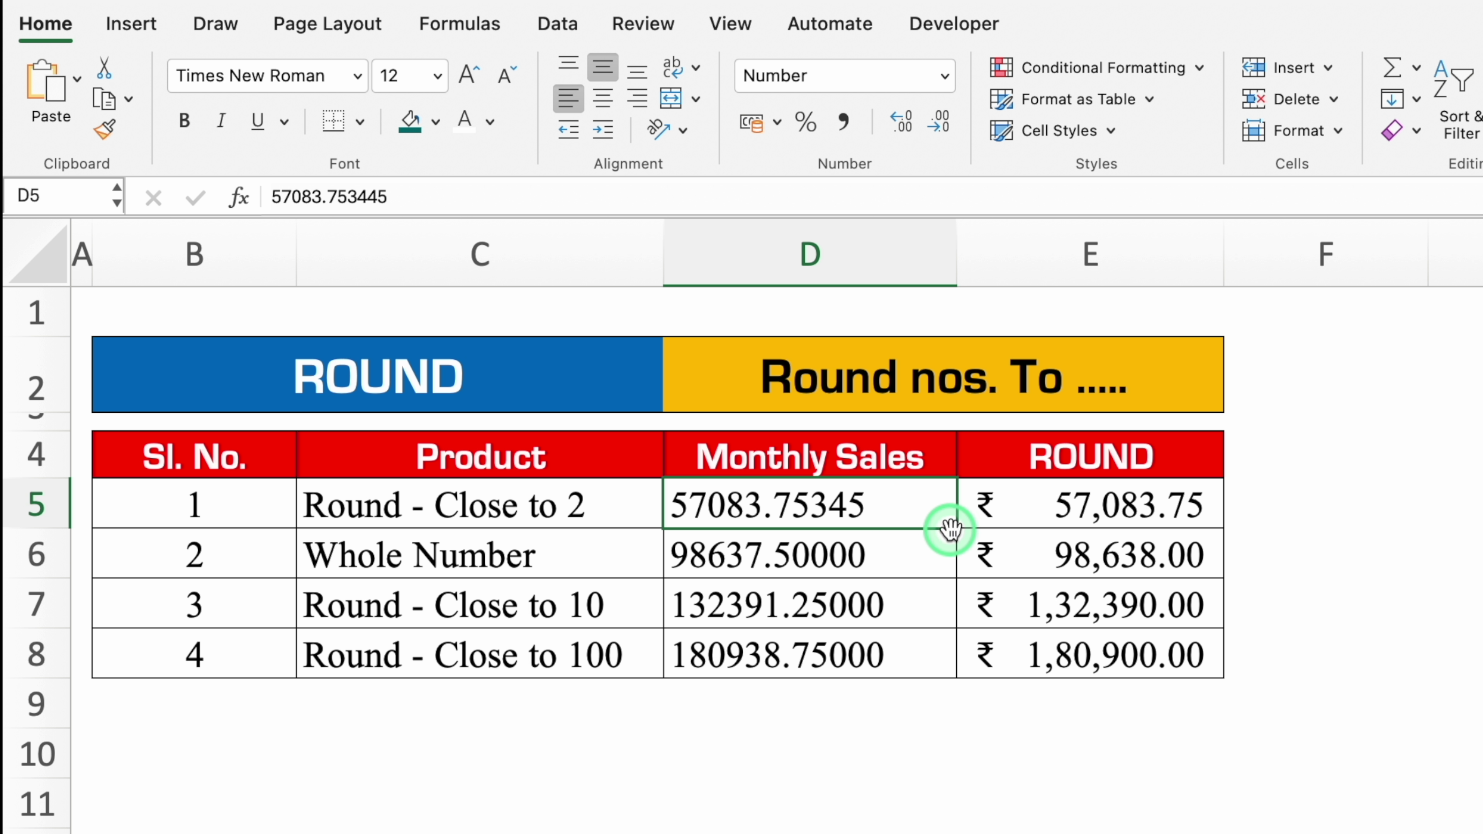
left_click_drag(950, 529, 958, 665)
left_click(1311, 555)
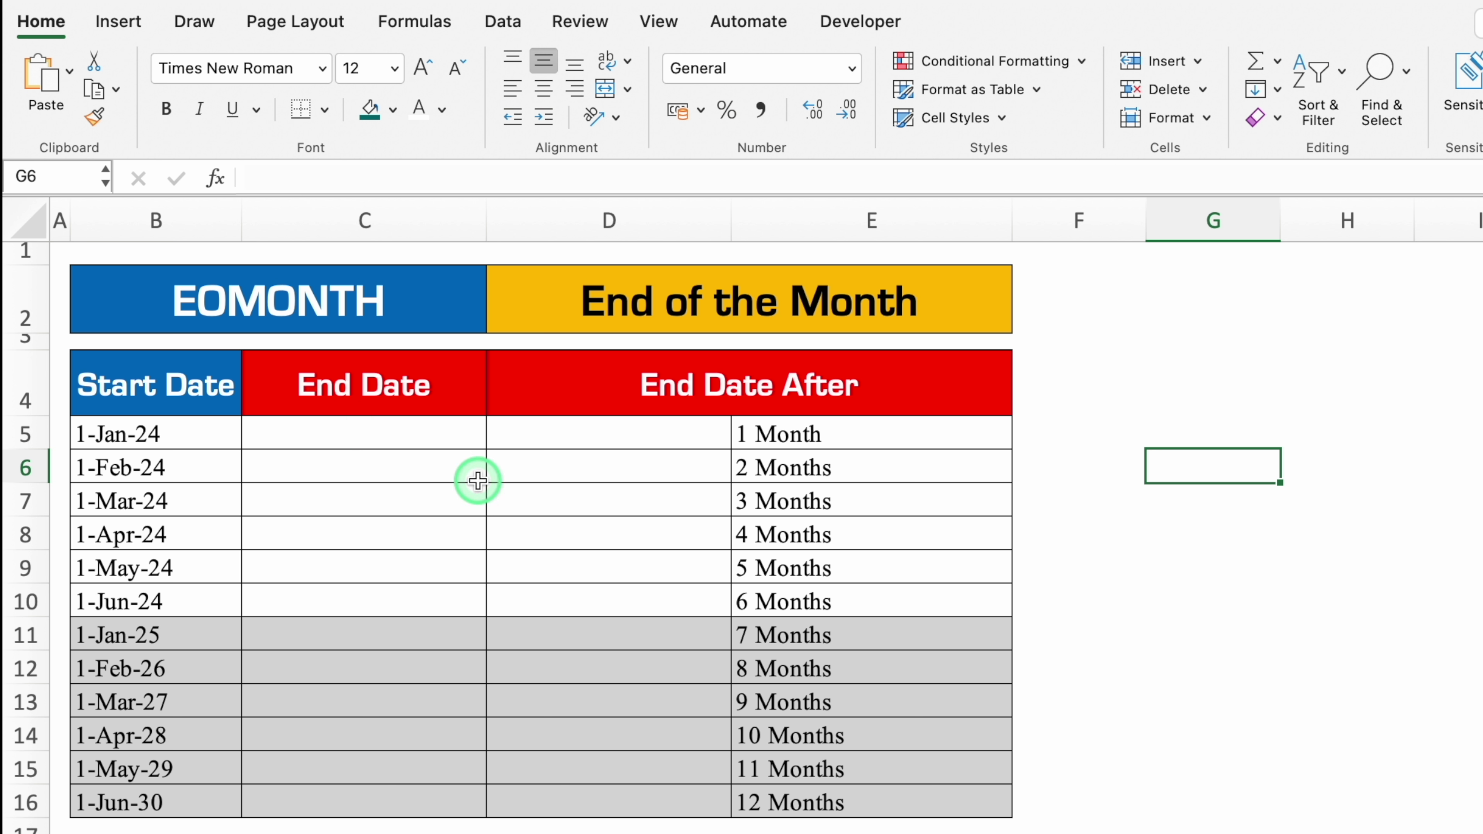
On the EOMONTH sheet, enter =EOMONTH(B5,0) in End Date cell C5 for the first start date
left_click(212, 432)
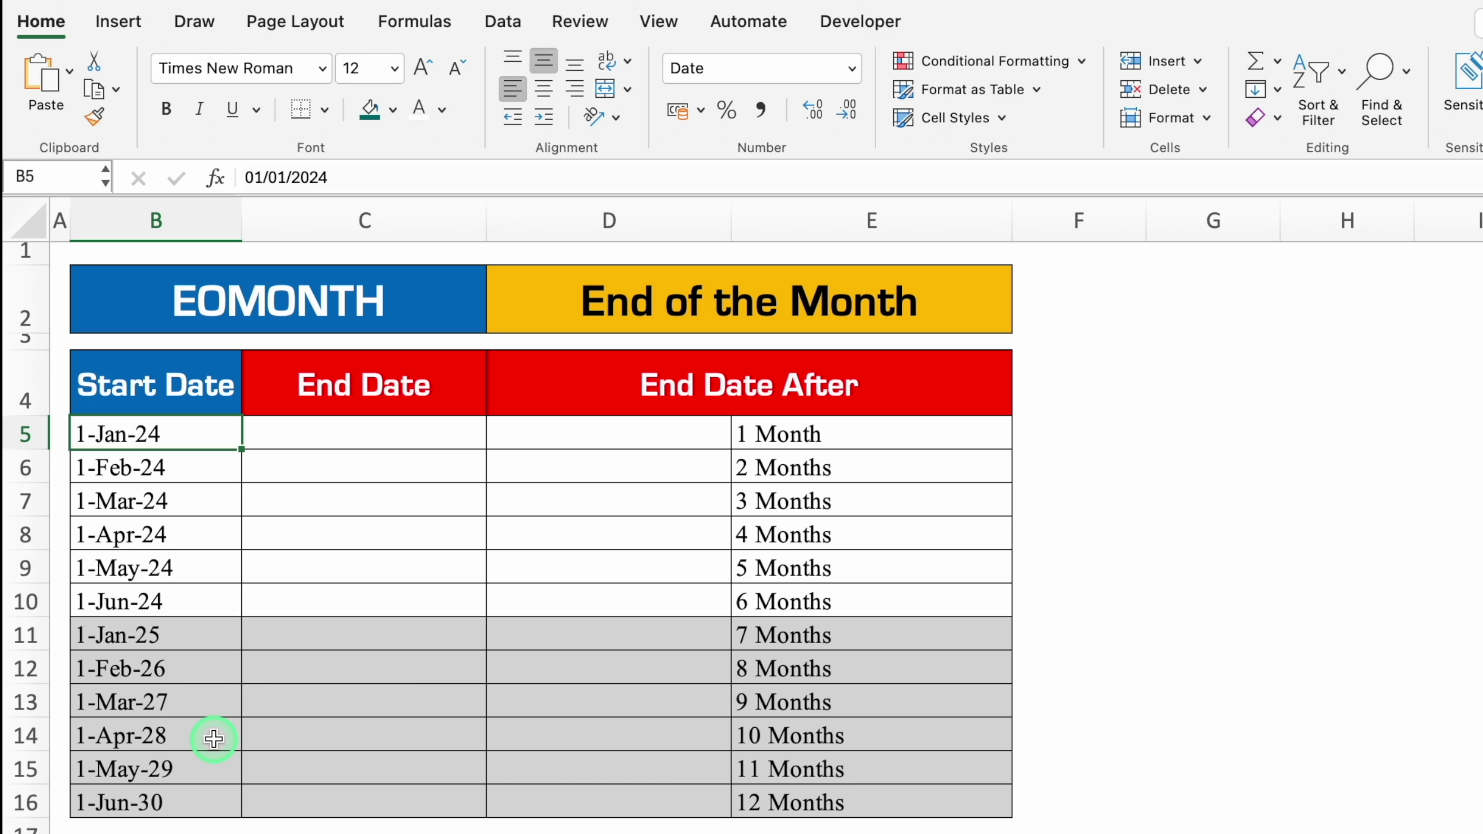
key("Right")
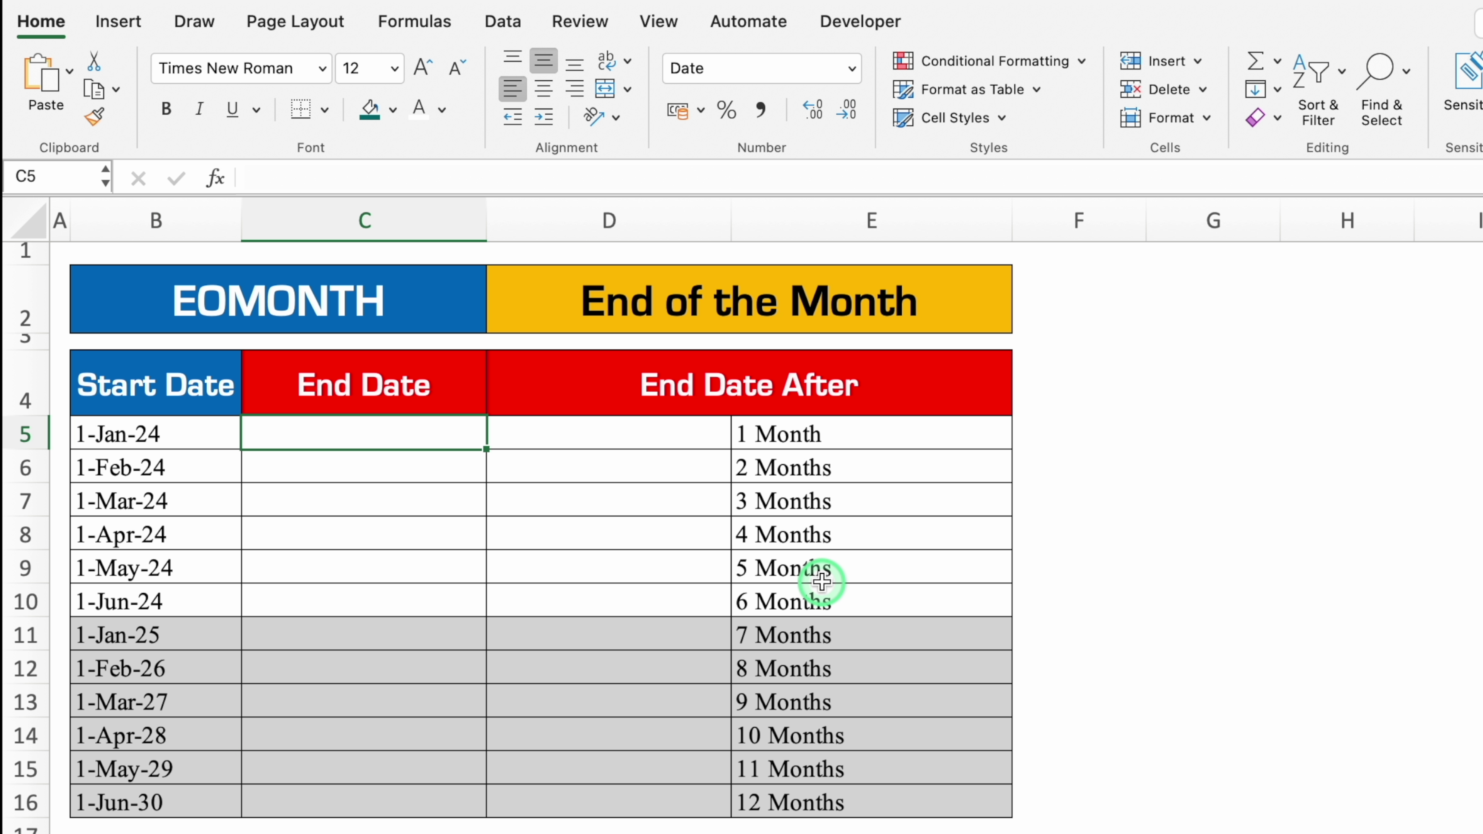
type("=eom")
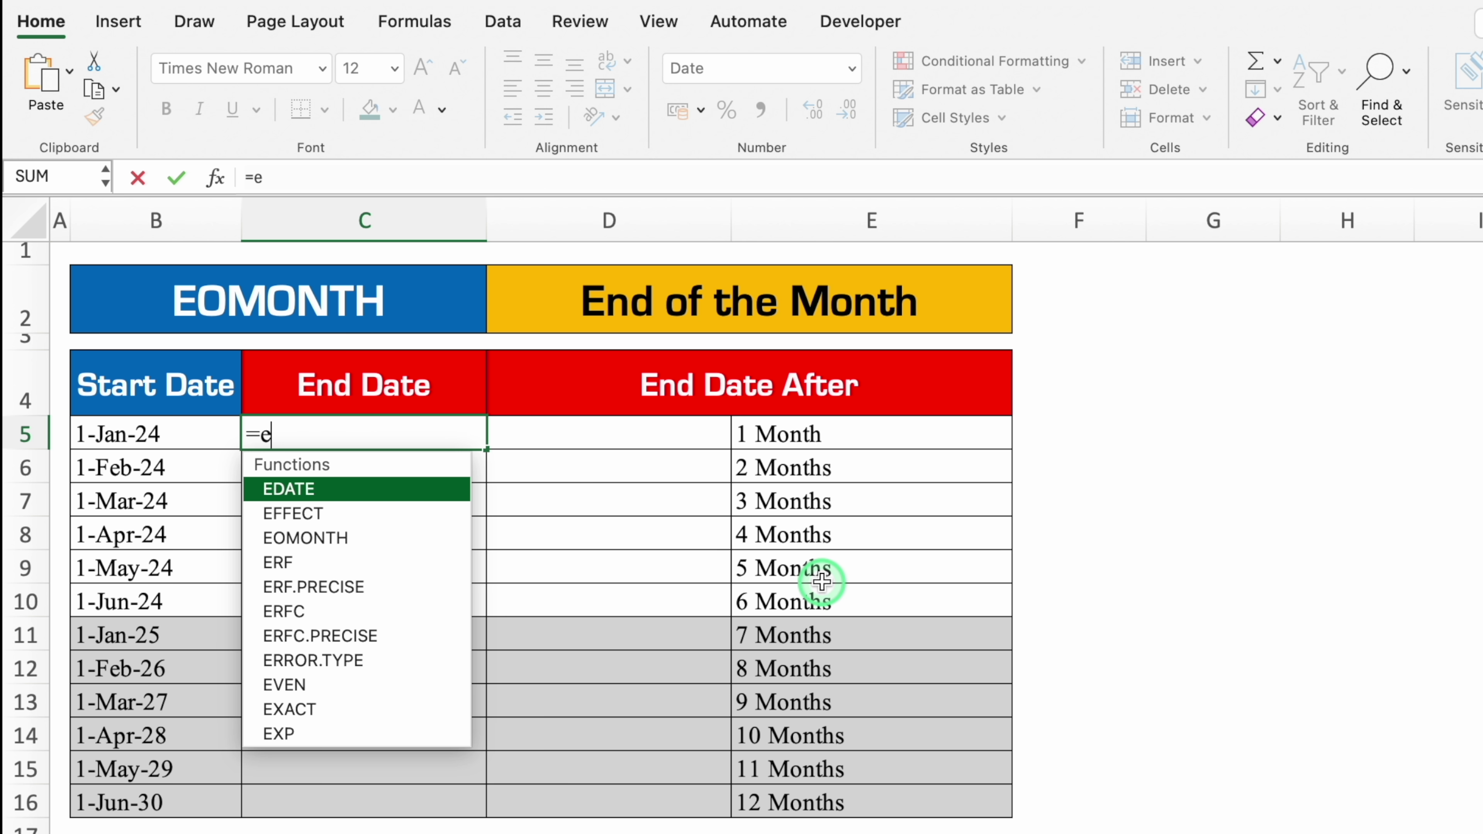
double_click(406, 490)
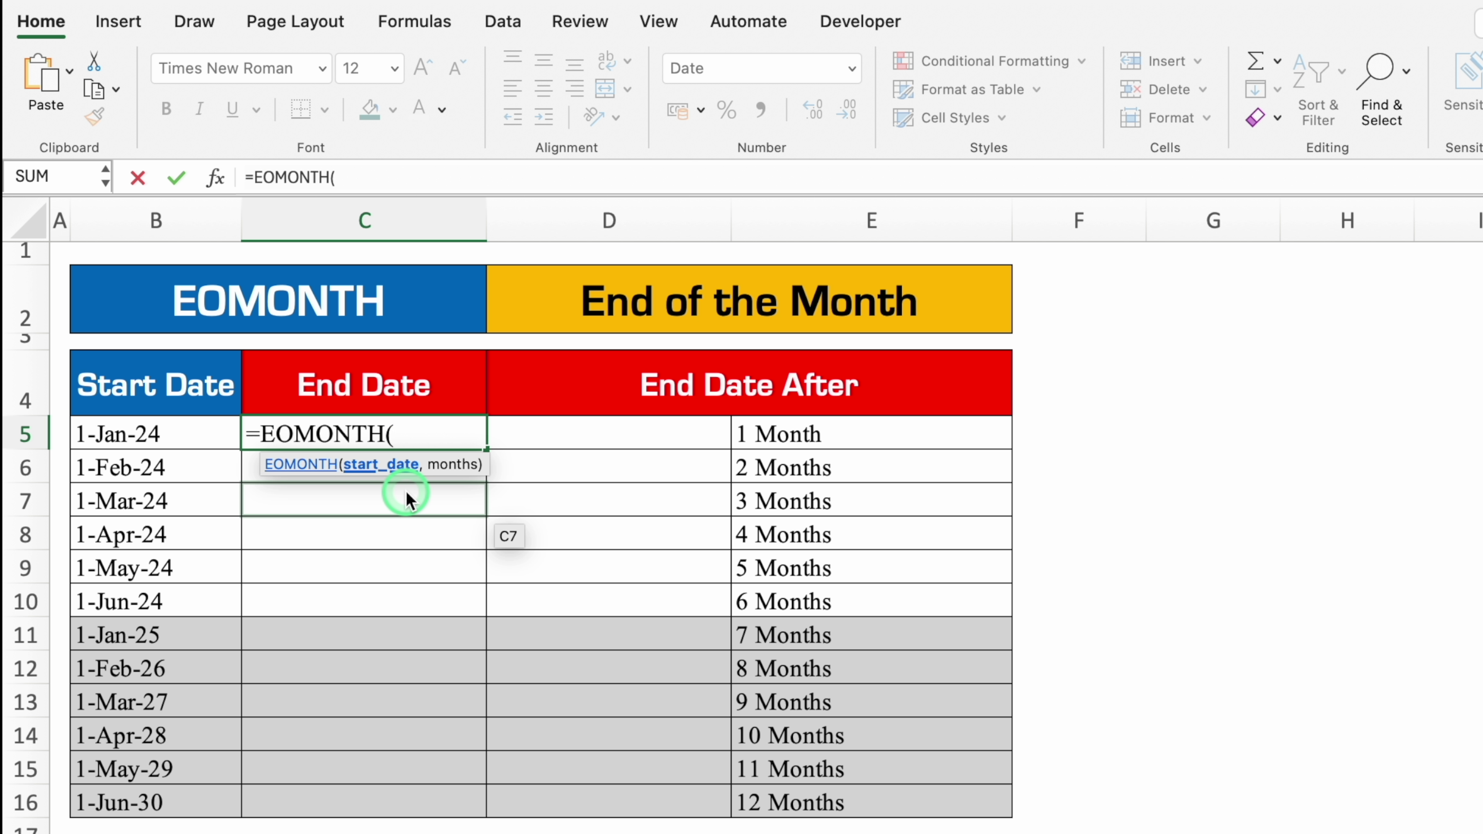
left_click(187, 433)
type(",")
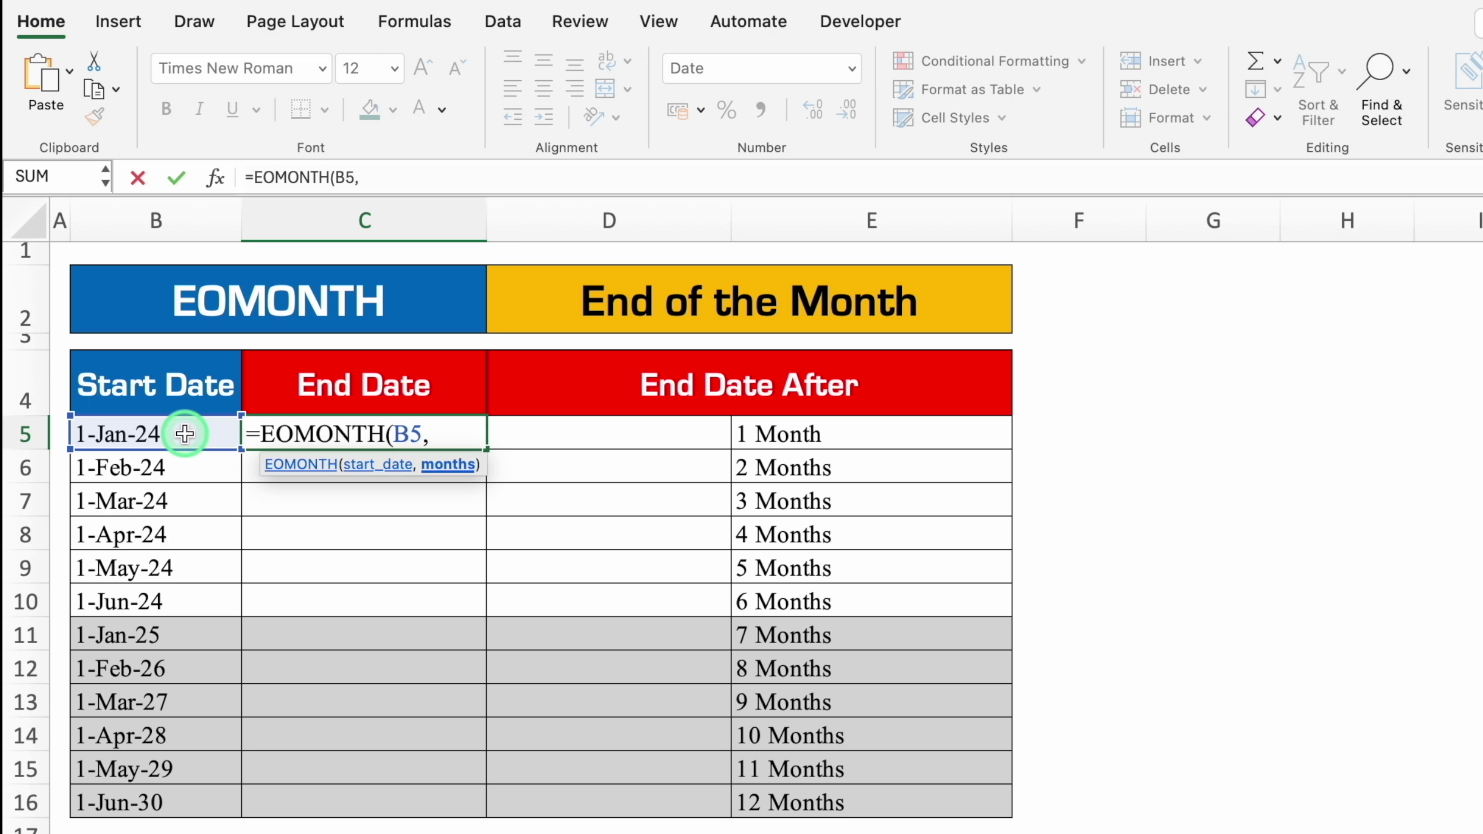
type("0)")
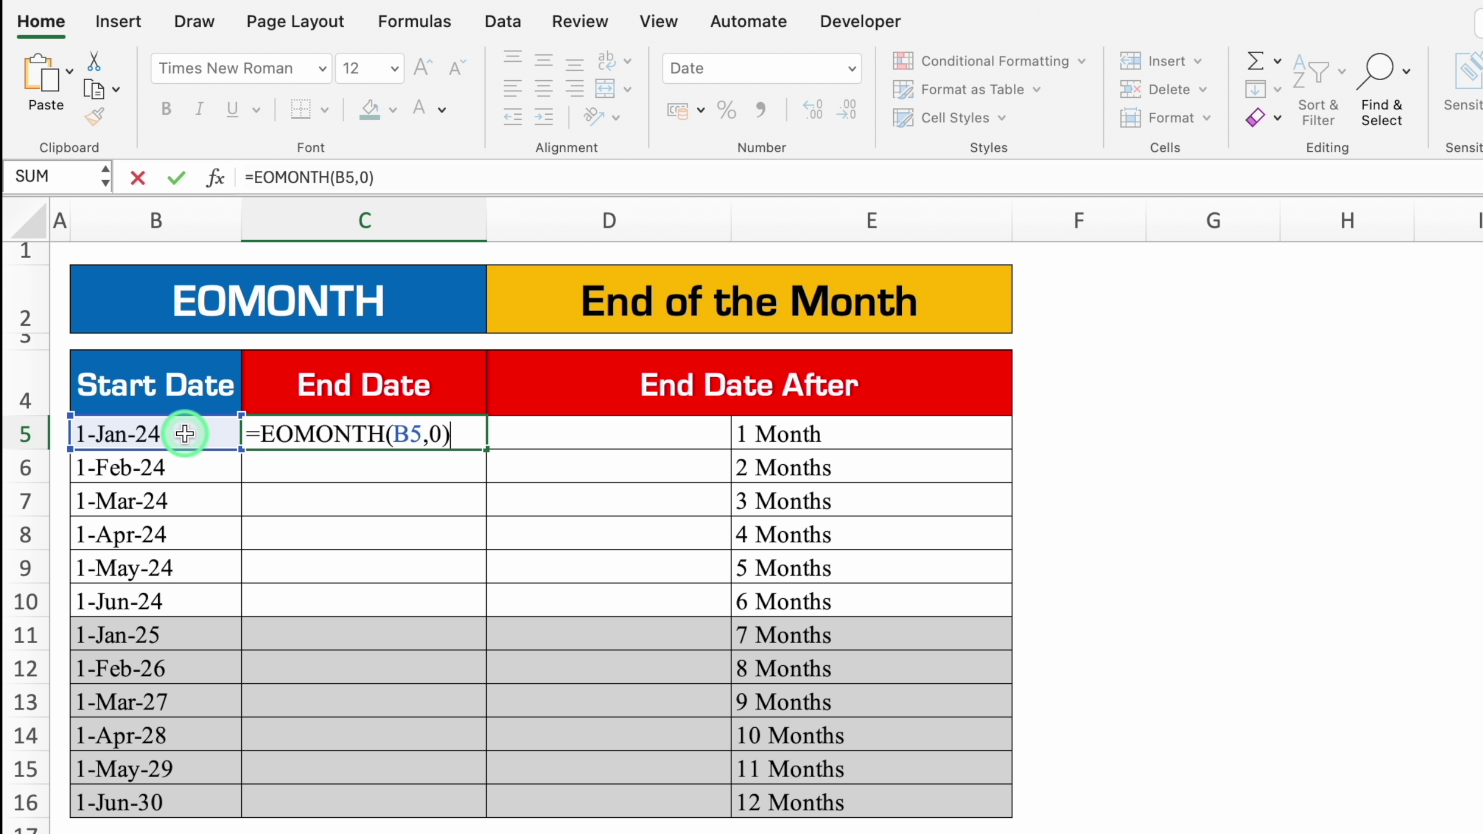
key("Return")
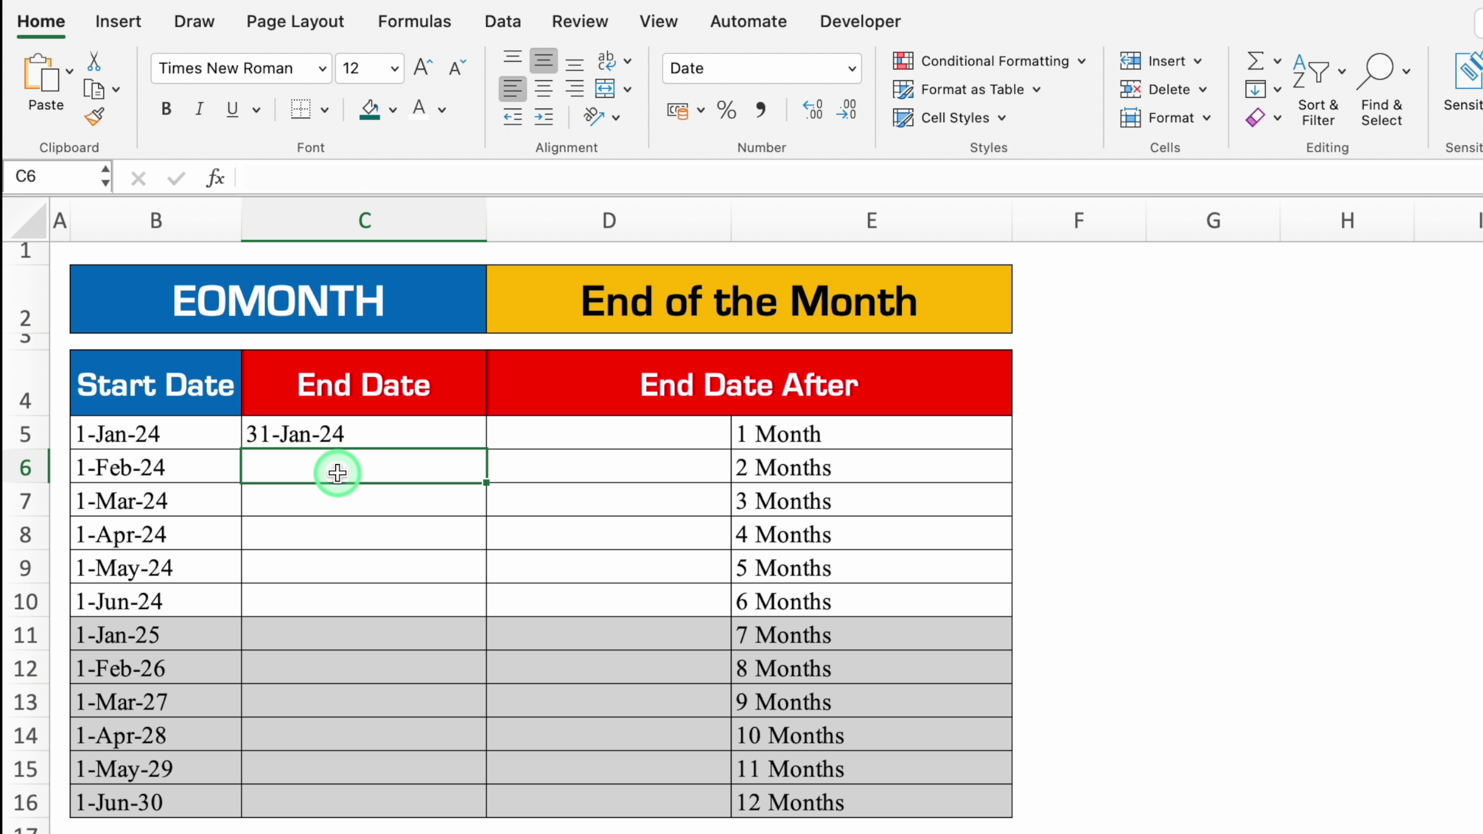
Fill the End Date formula from cell C5 down through C16
left_click(200, 436)
left_click(354, 444)
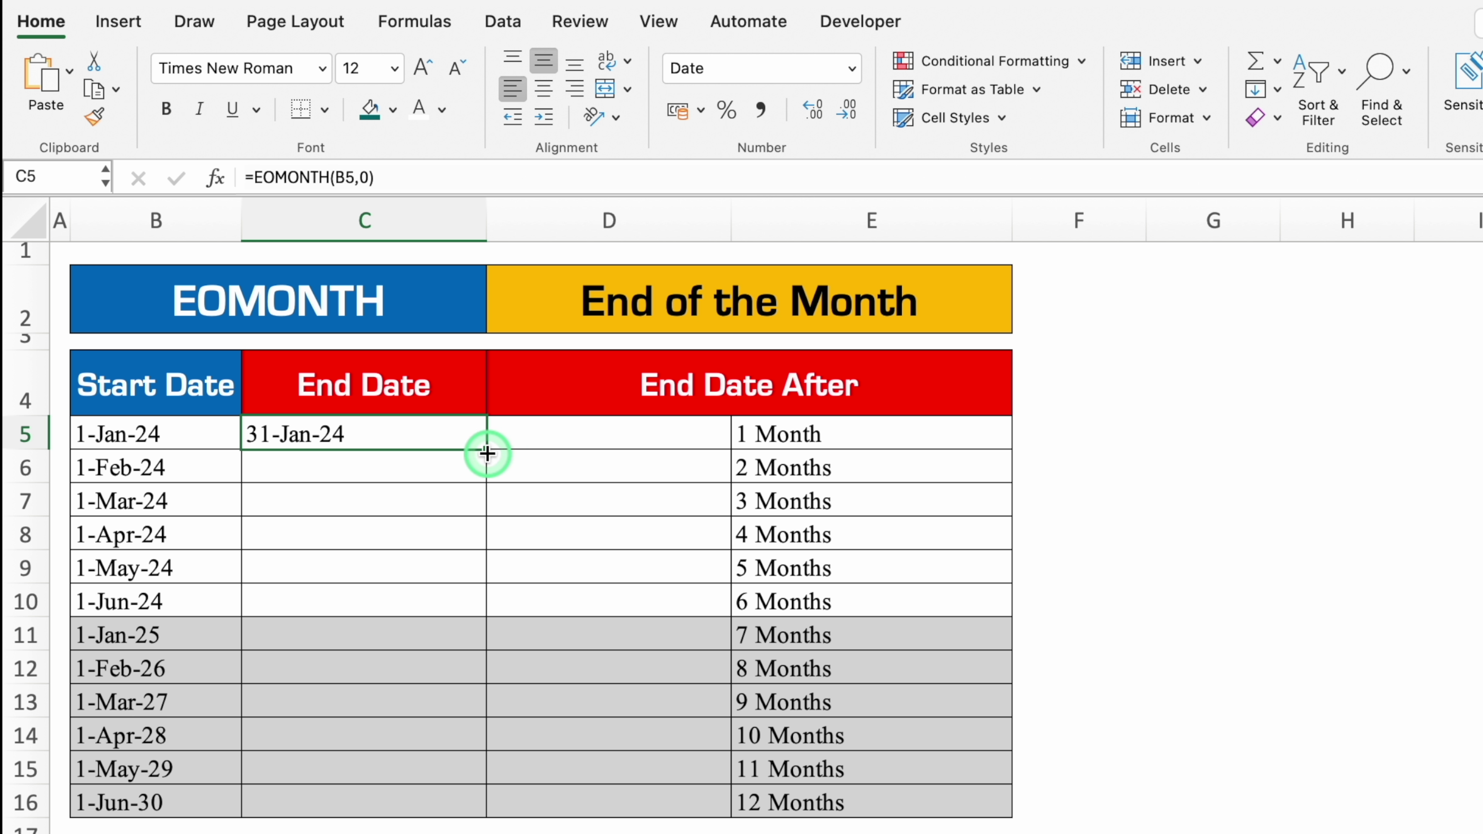
left_click_drag(486, 449, 489, 813)
left_click(508, 832)
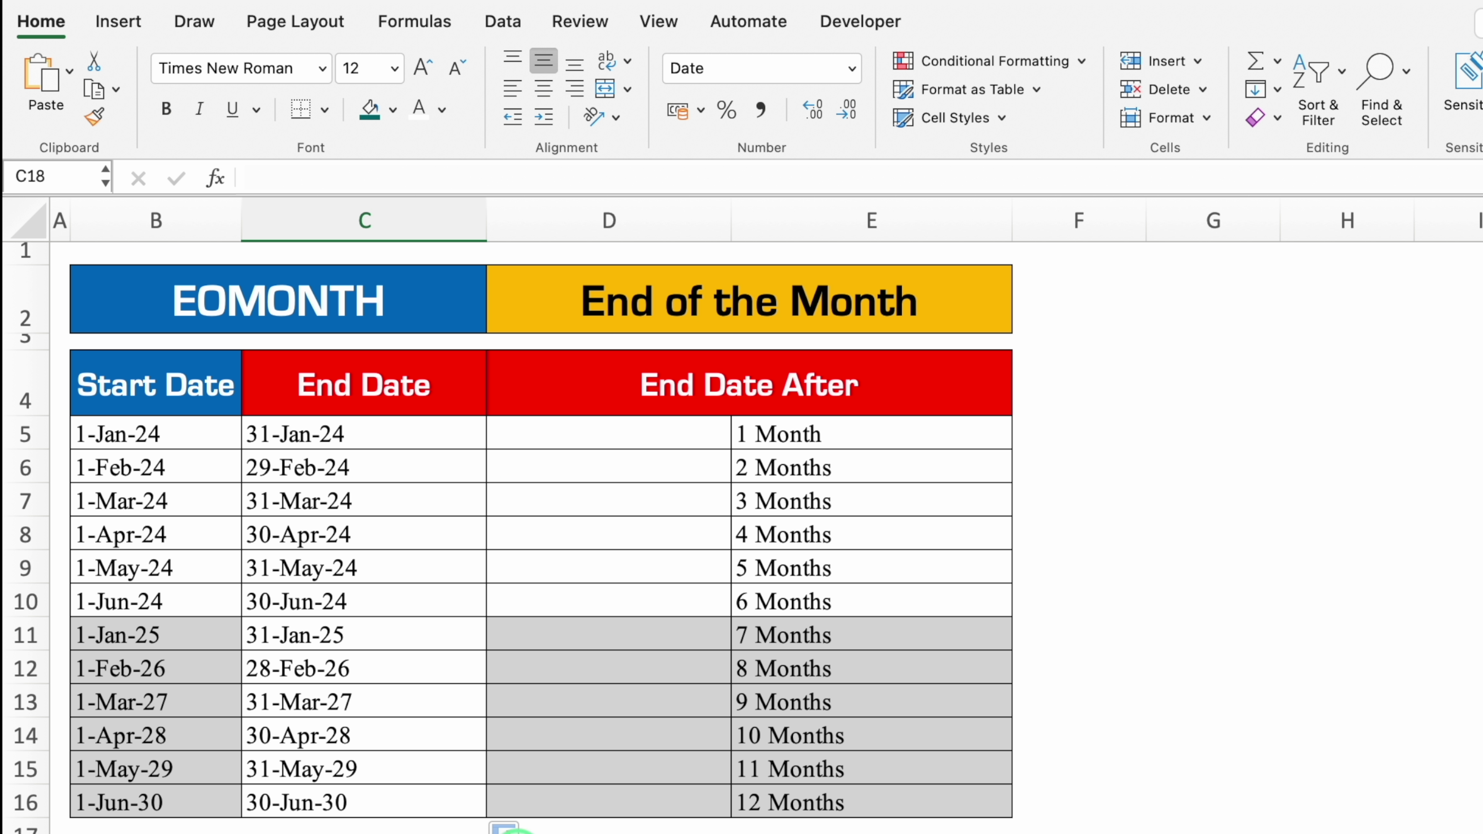
Check the End Date formulas in C11 and C14 against the start dates in B11 and B14
left_click(215, 638)
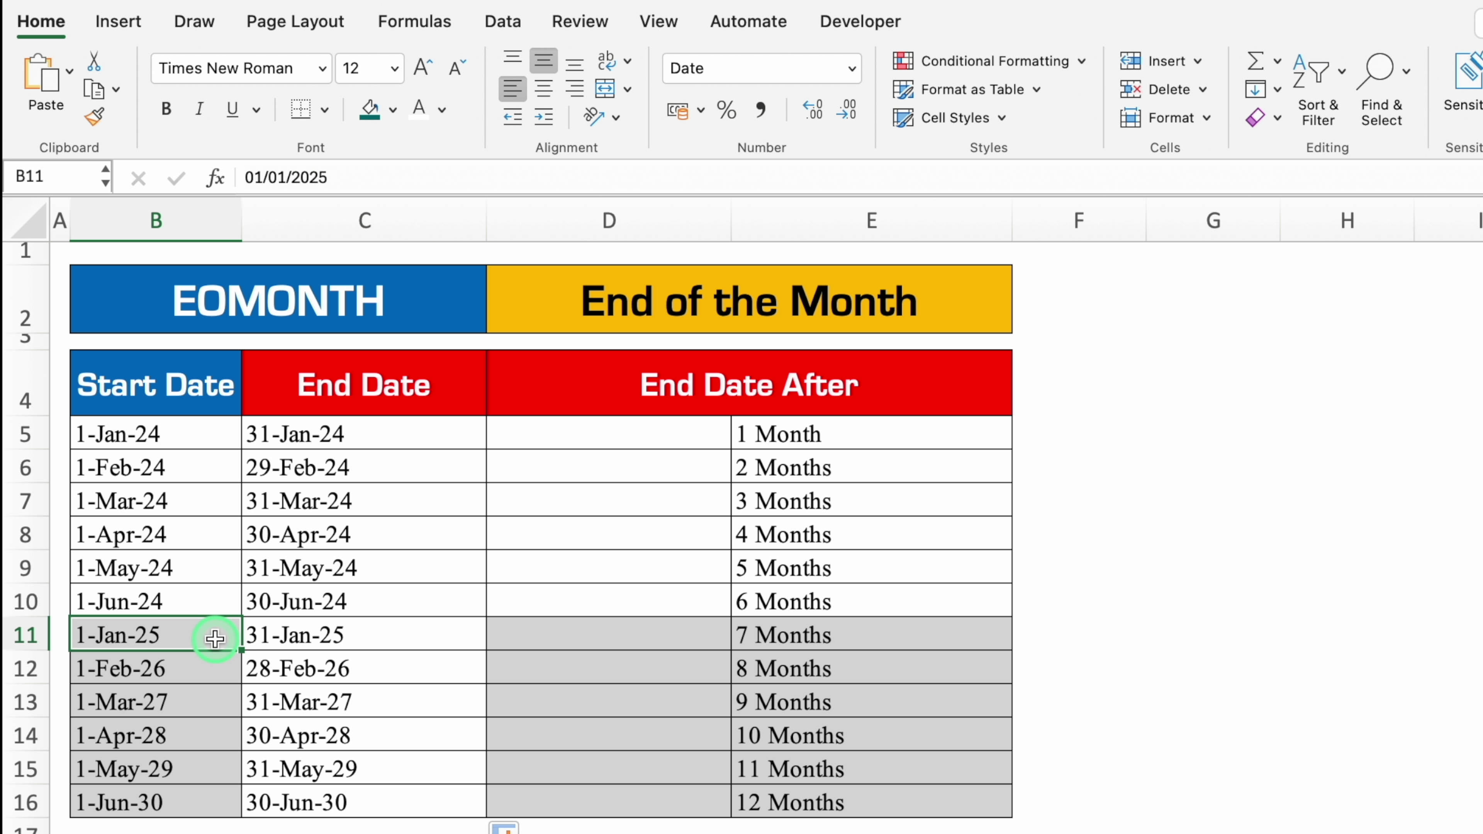
left_click(390, 637)
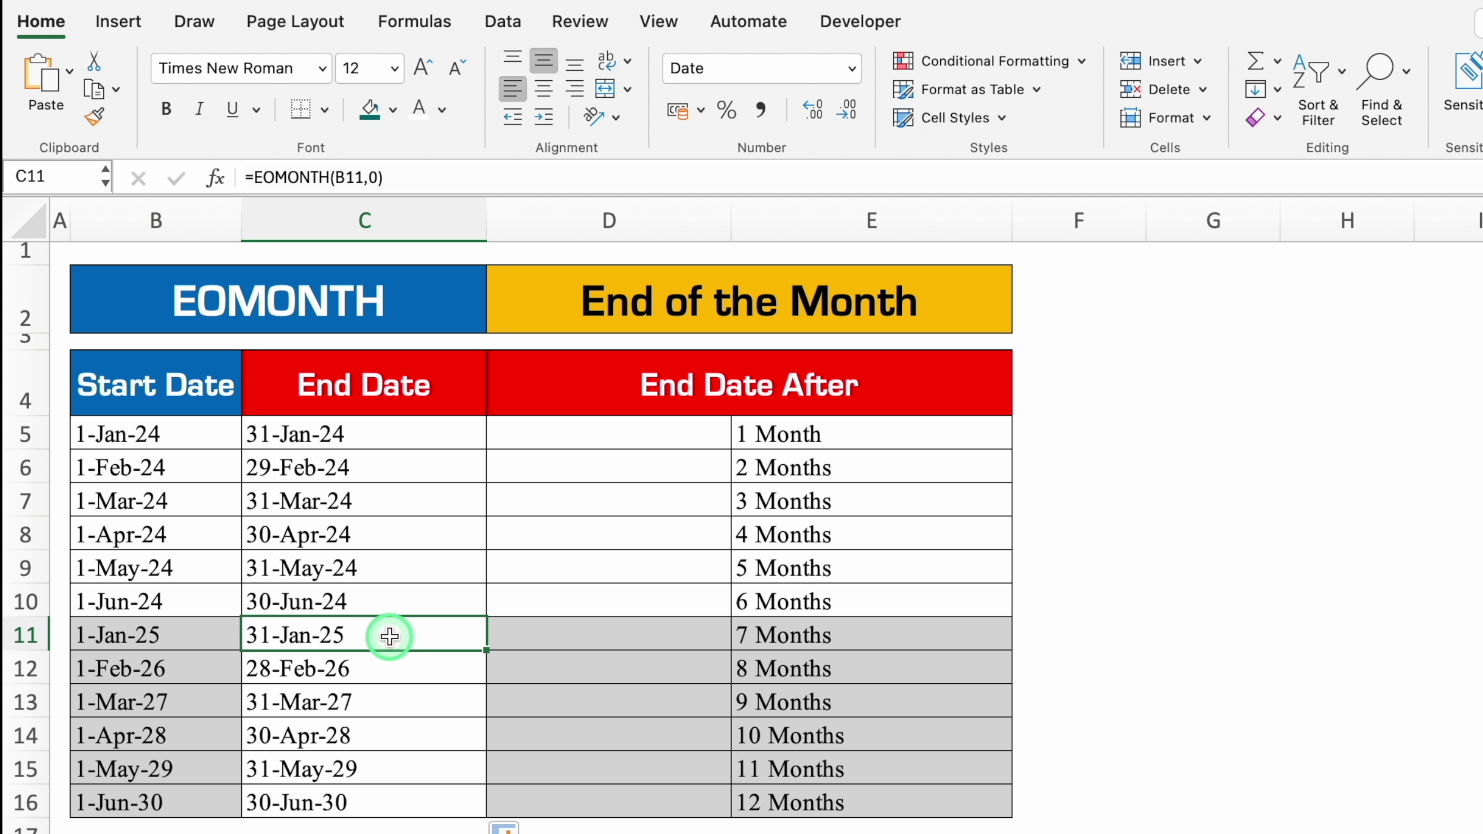
left_click(206, 729)
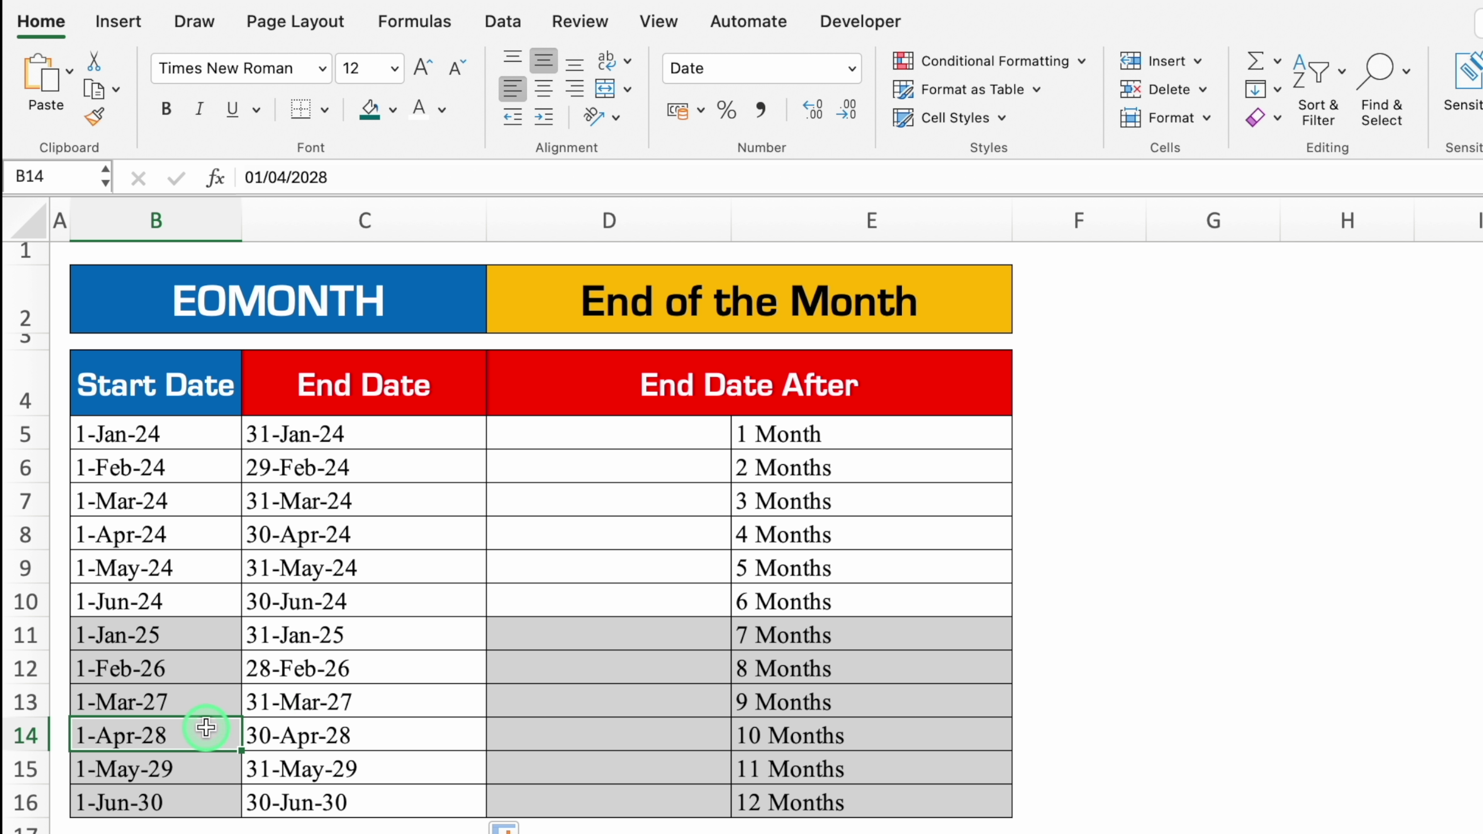
left_click(414, 735)
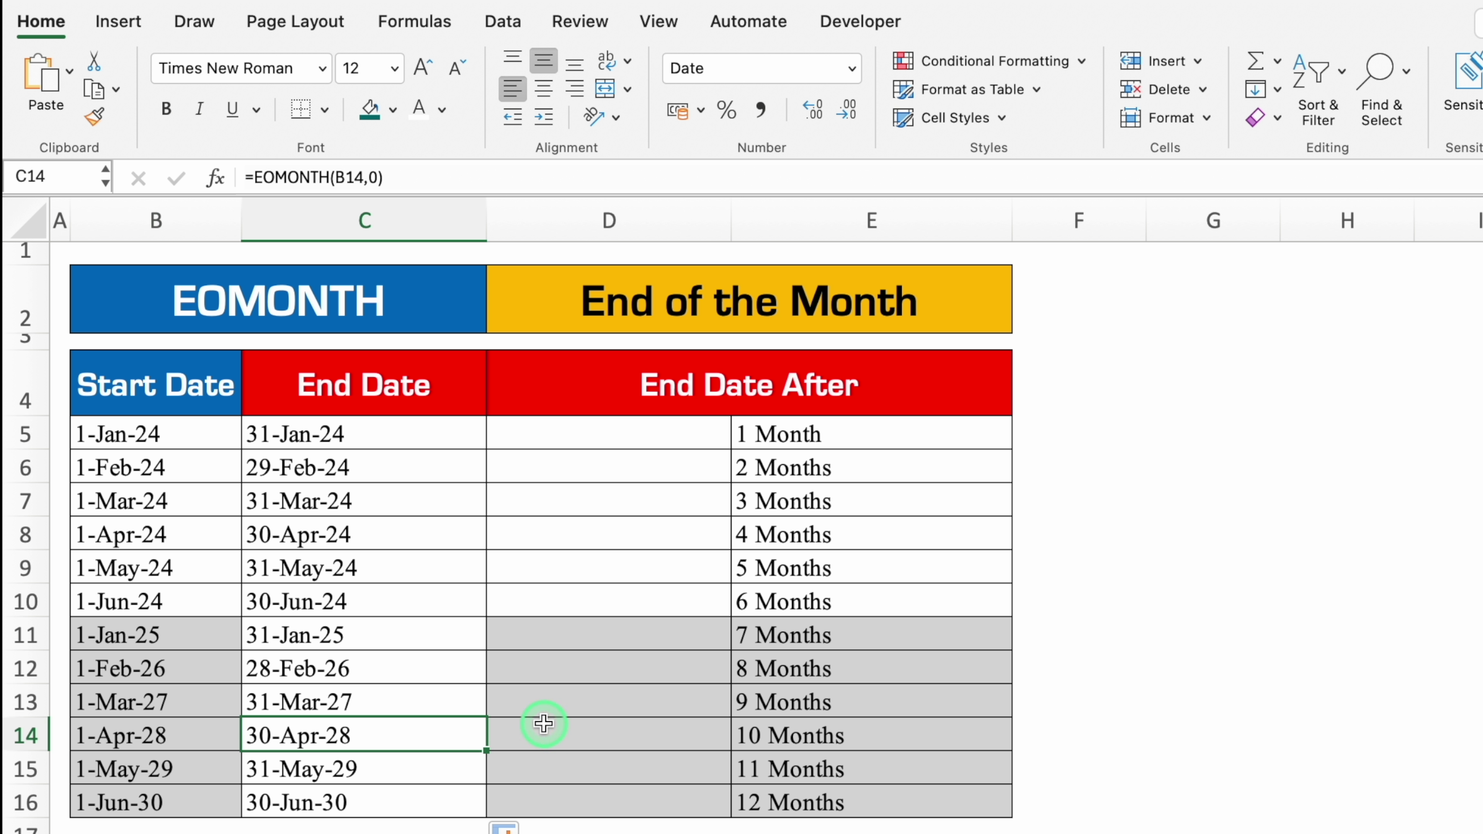
Enter =EOMONTH(B5,1) in End Date After cell D5 for the 1 Month row
left_click(629, 441)
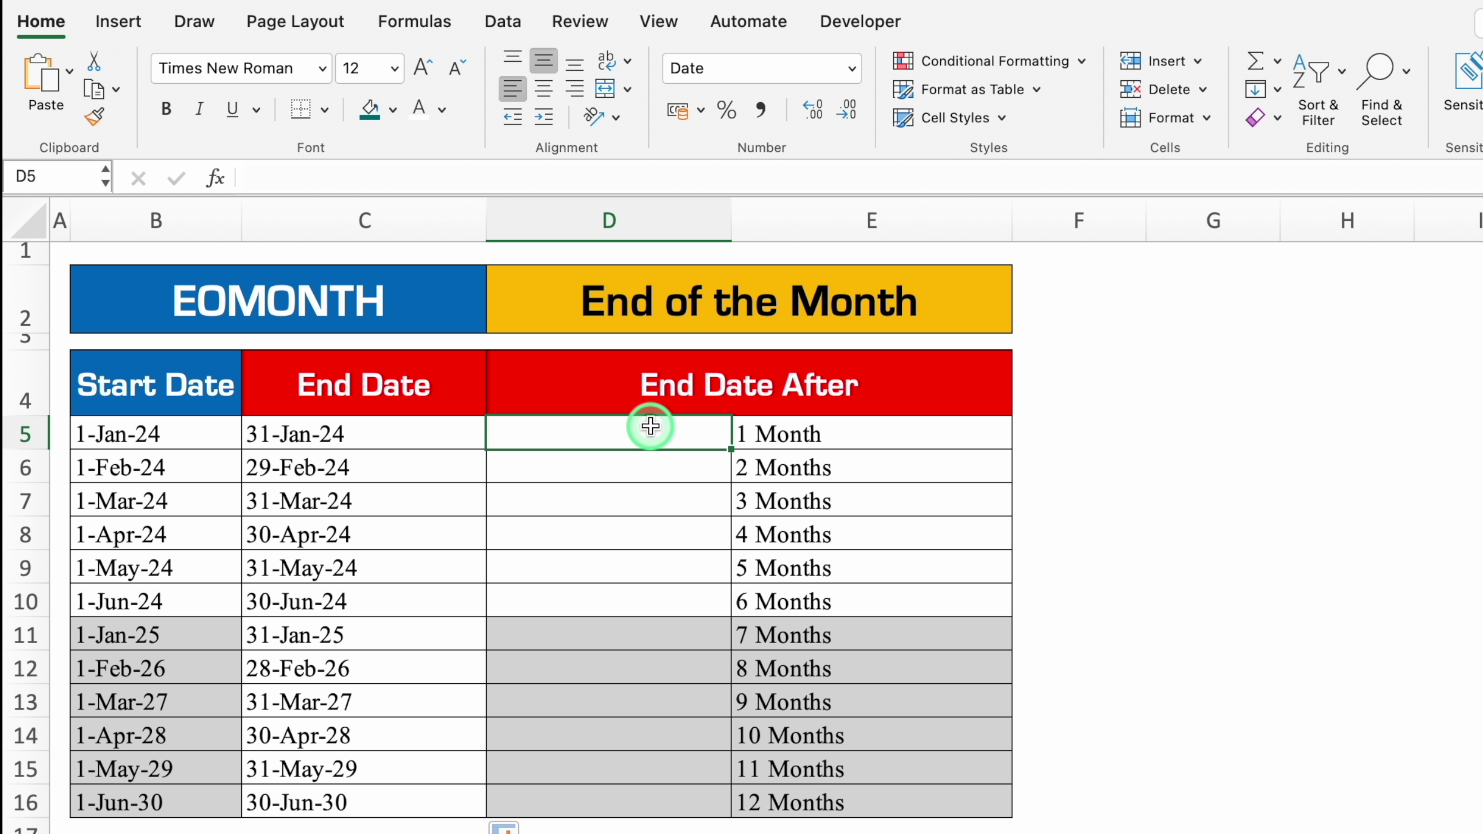
left_click(843, 434)
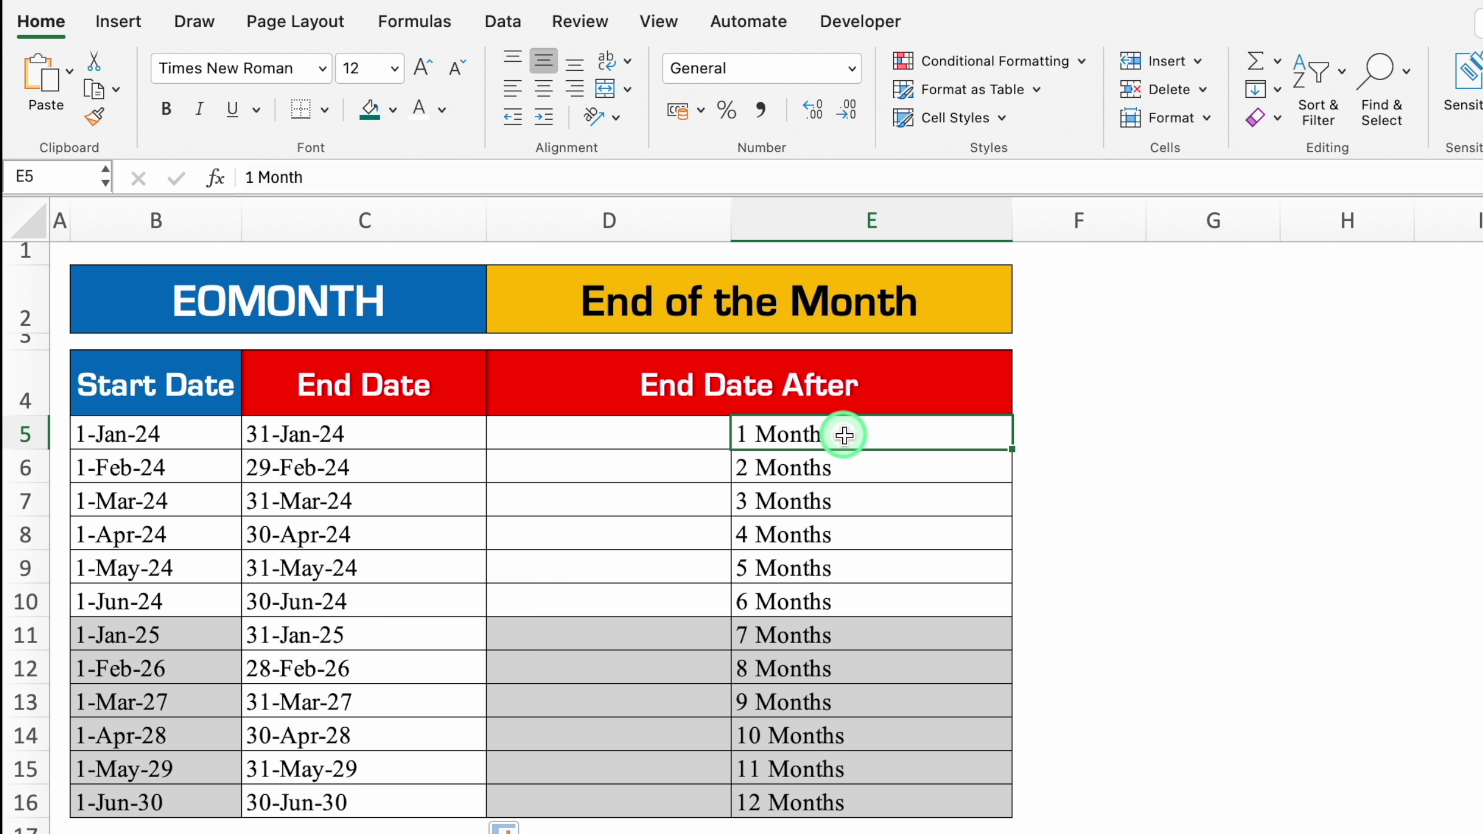
left_click(881, 463)
left_click(892, 501)
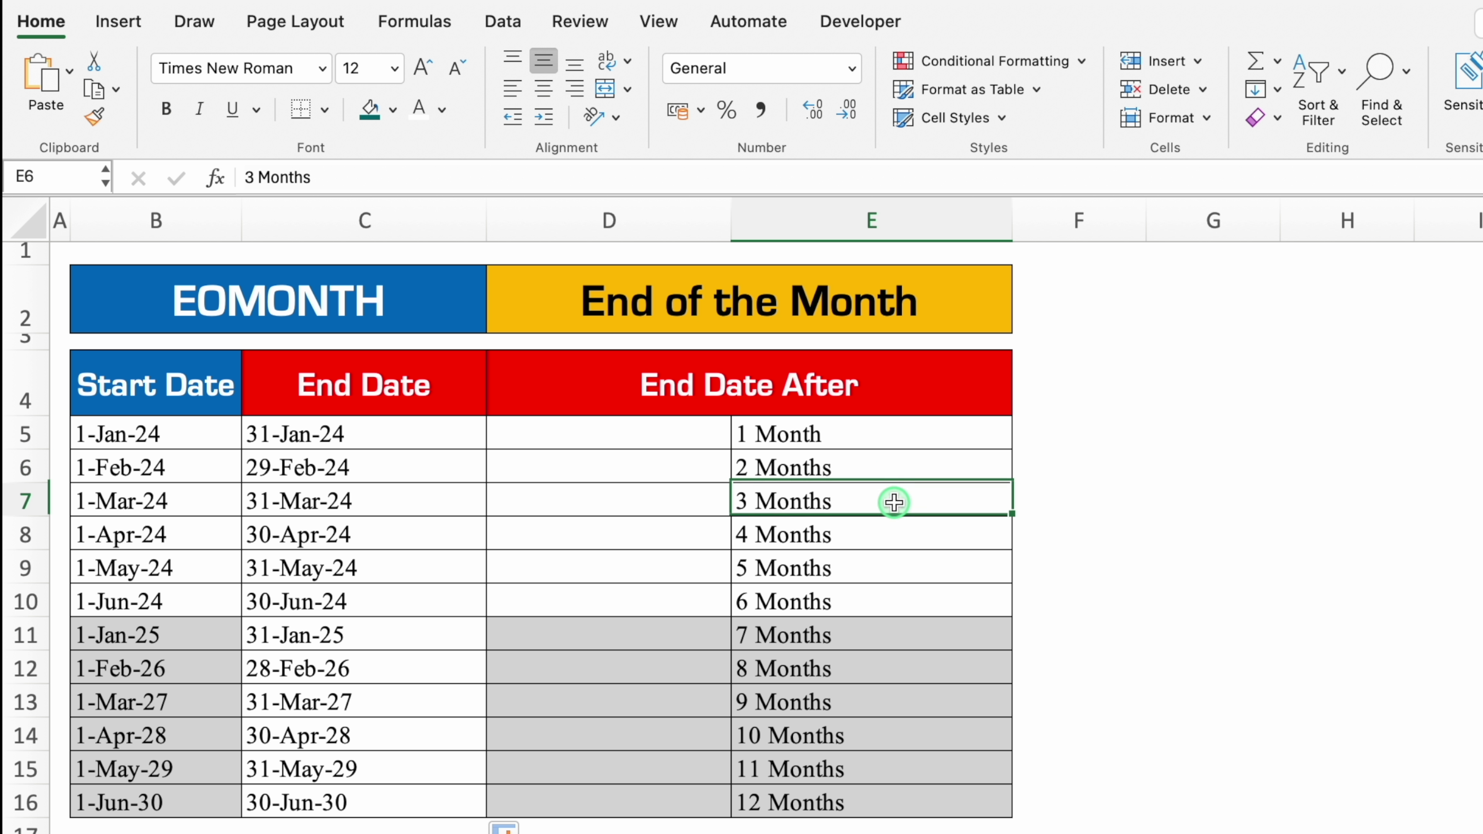
left_click(890, 532)
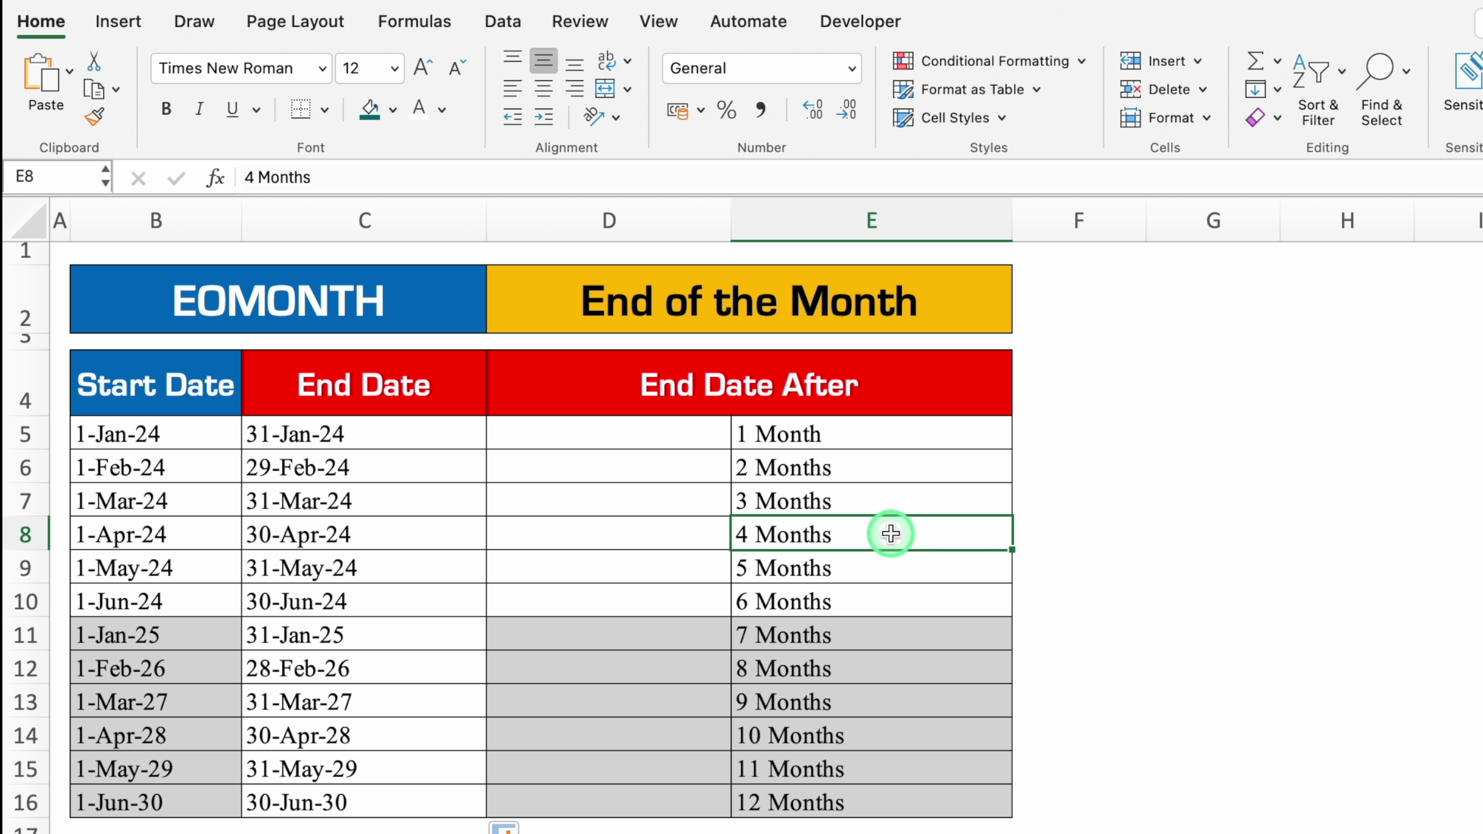
left_click(663, 434)
type("=eo")
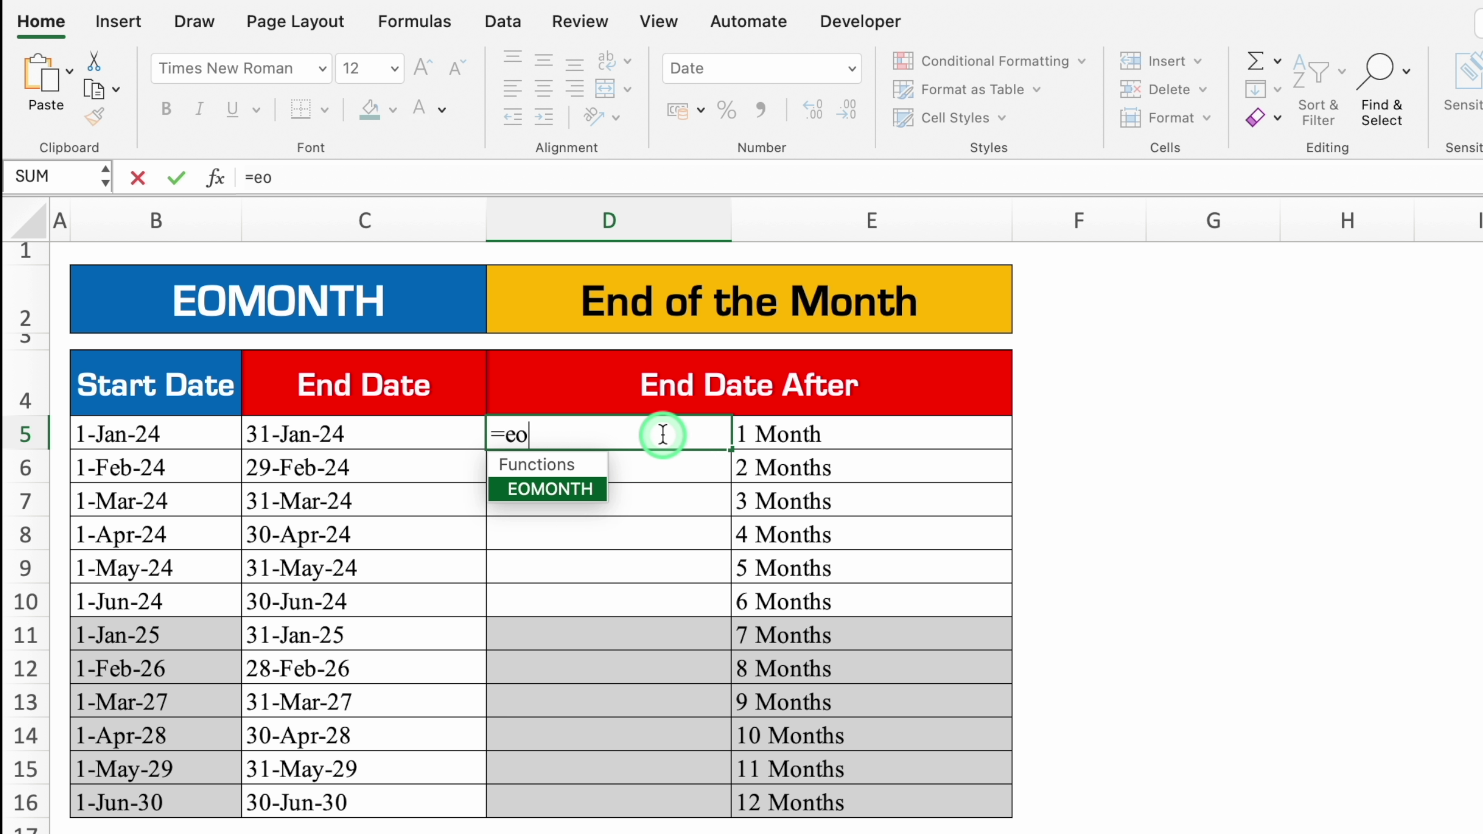
double_click(563, 483)
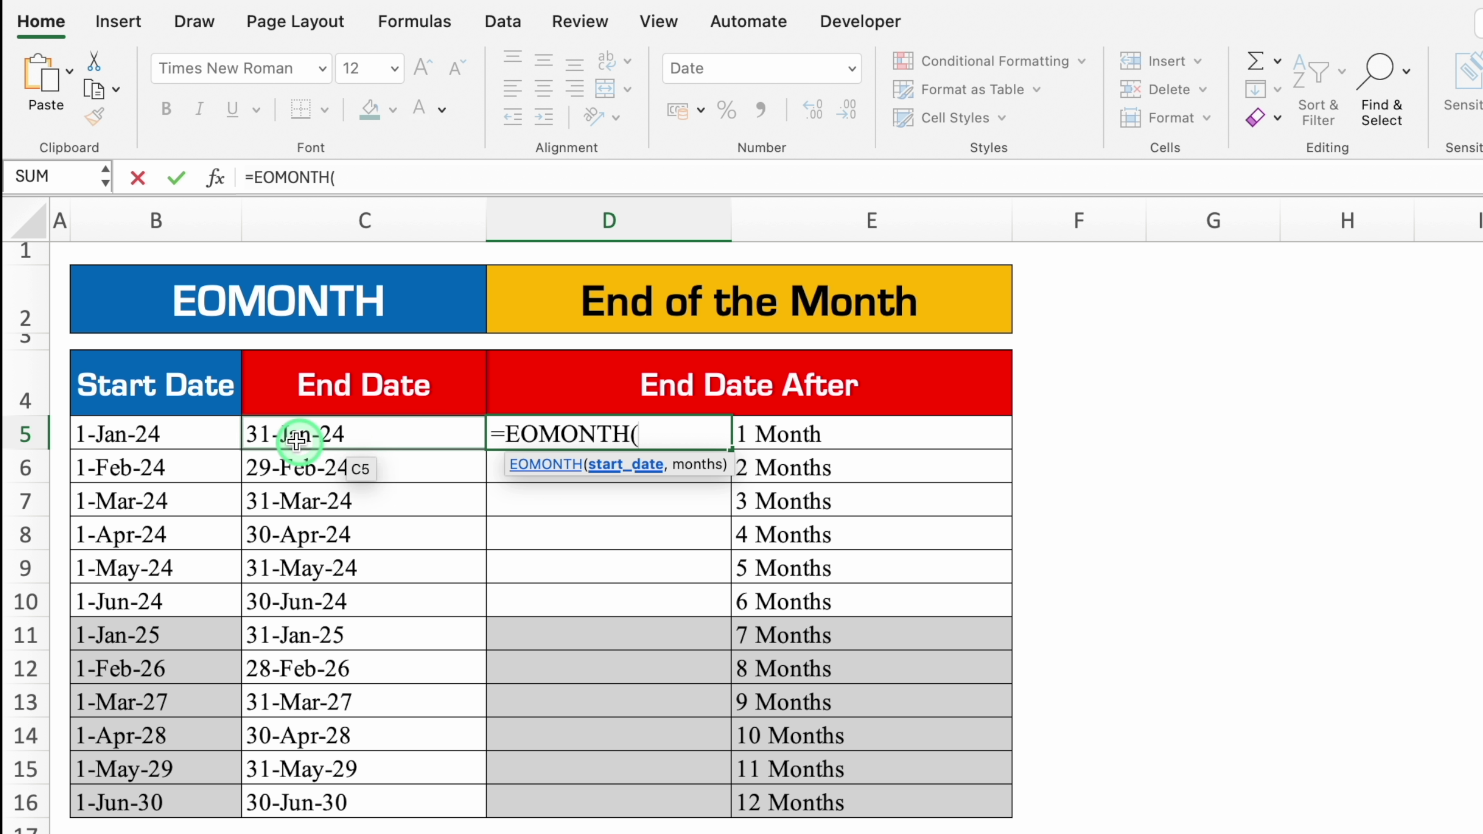
left_click(195, 436)
type(",")
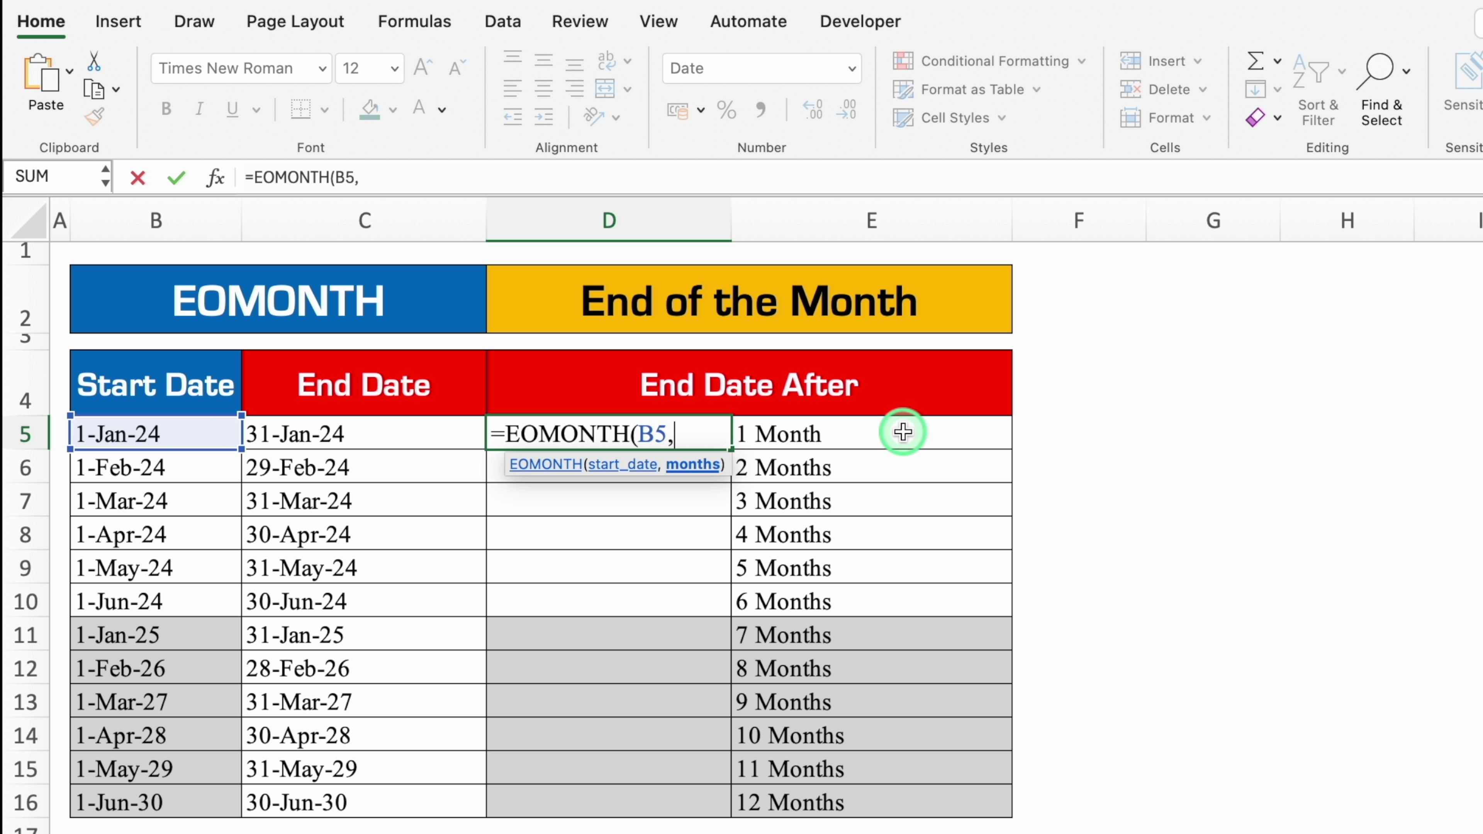
type("1)")
key("Return")
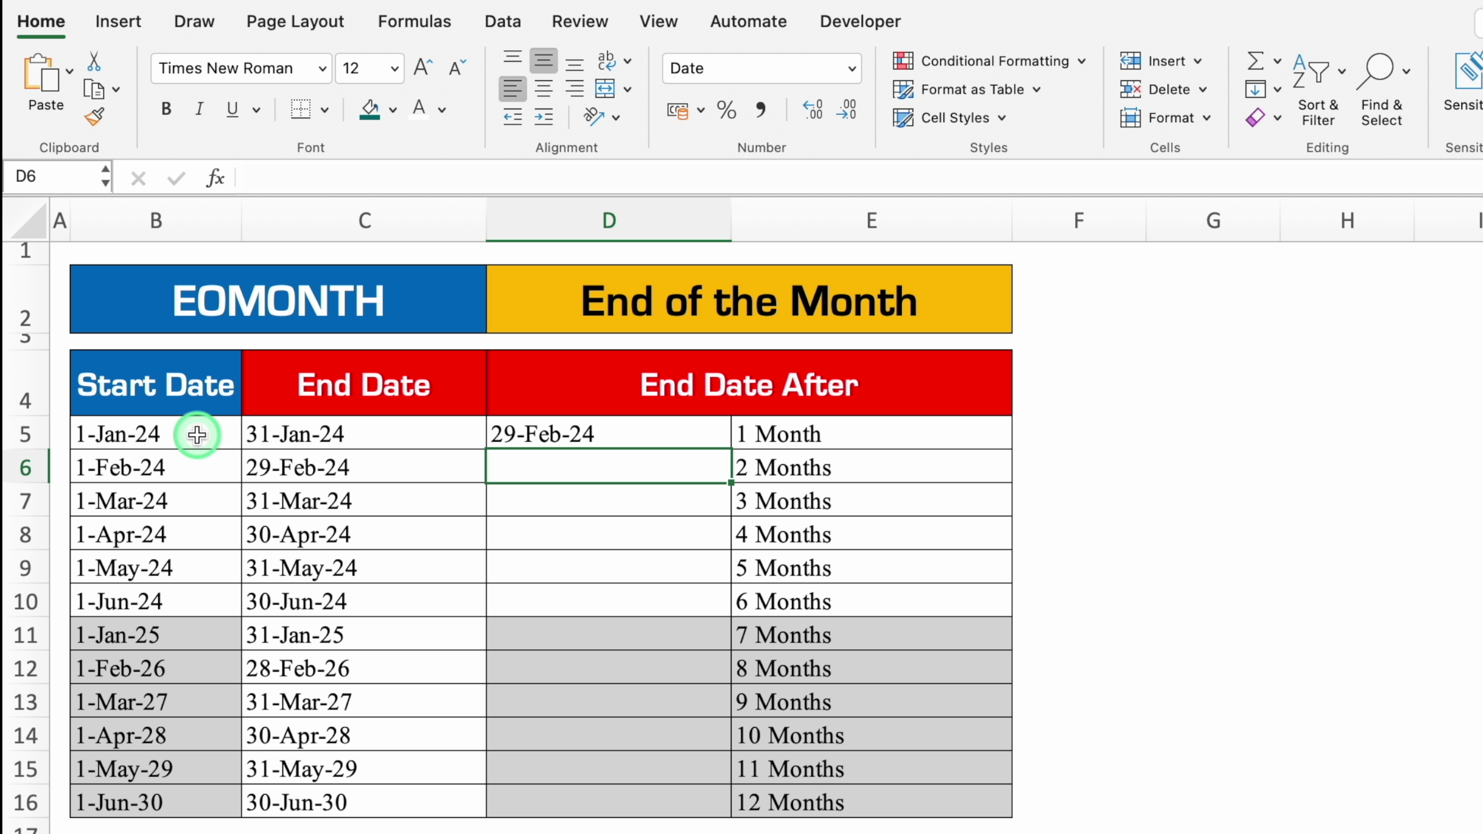
Build a helper column of month numbers beside the table by entering 1 in F5 and 2 in F6, and Flash Fill the rest through F16
left_click(837, 470)
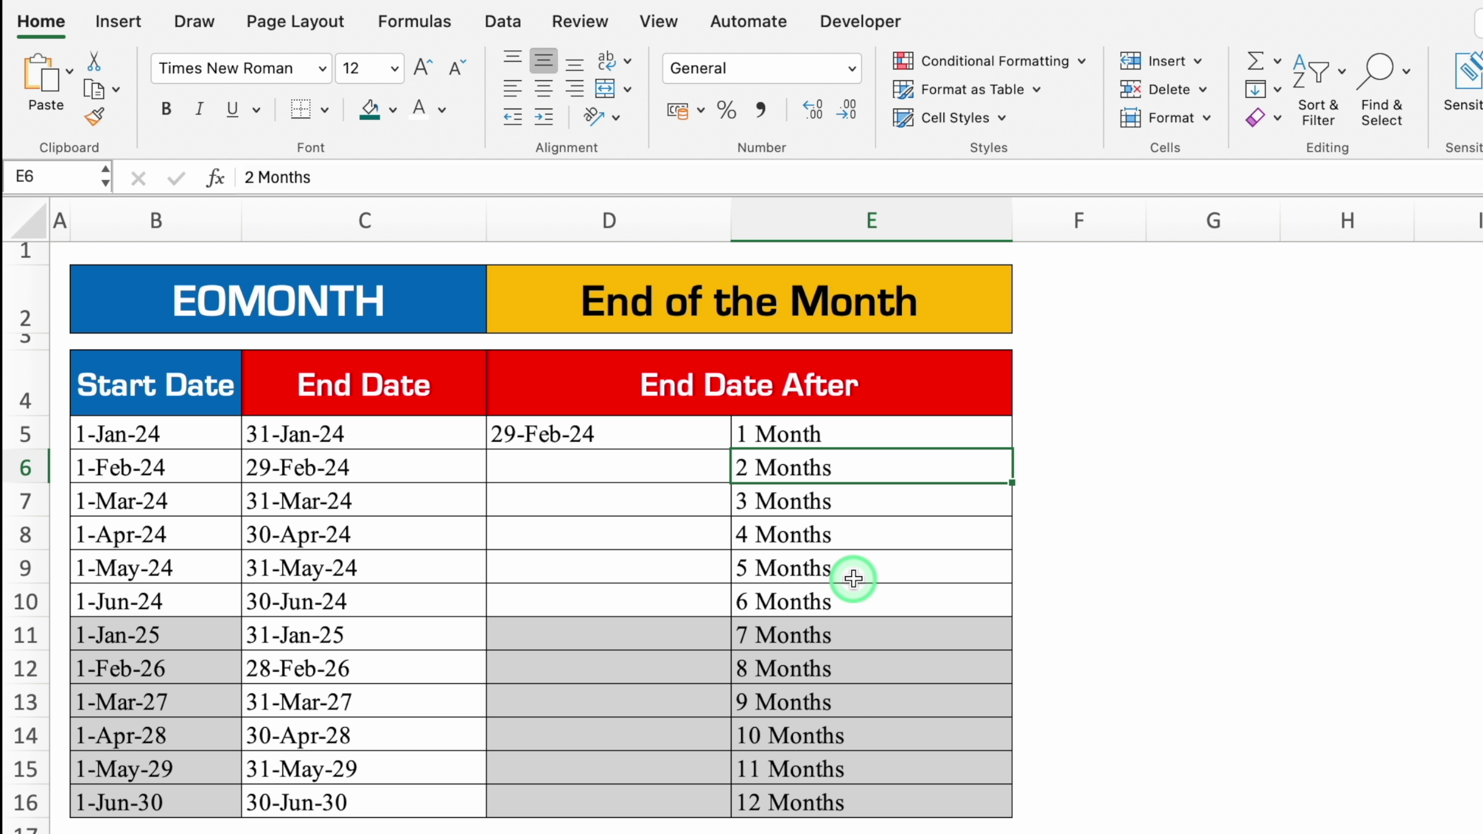
key("Up")
key("Right")
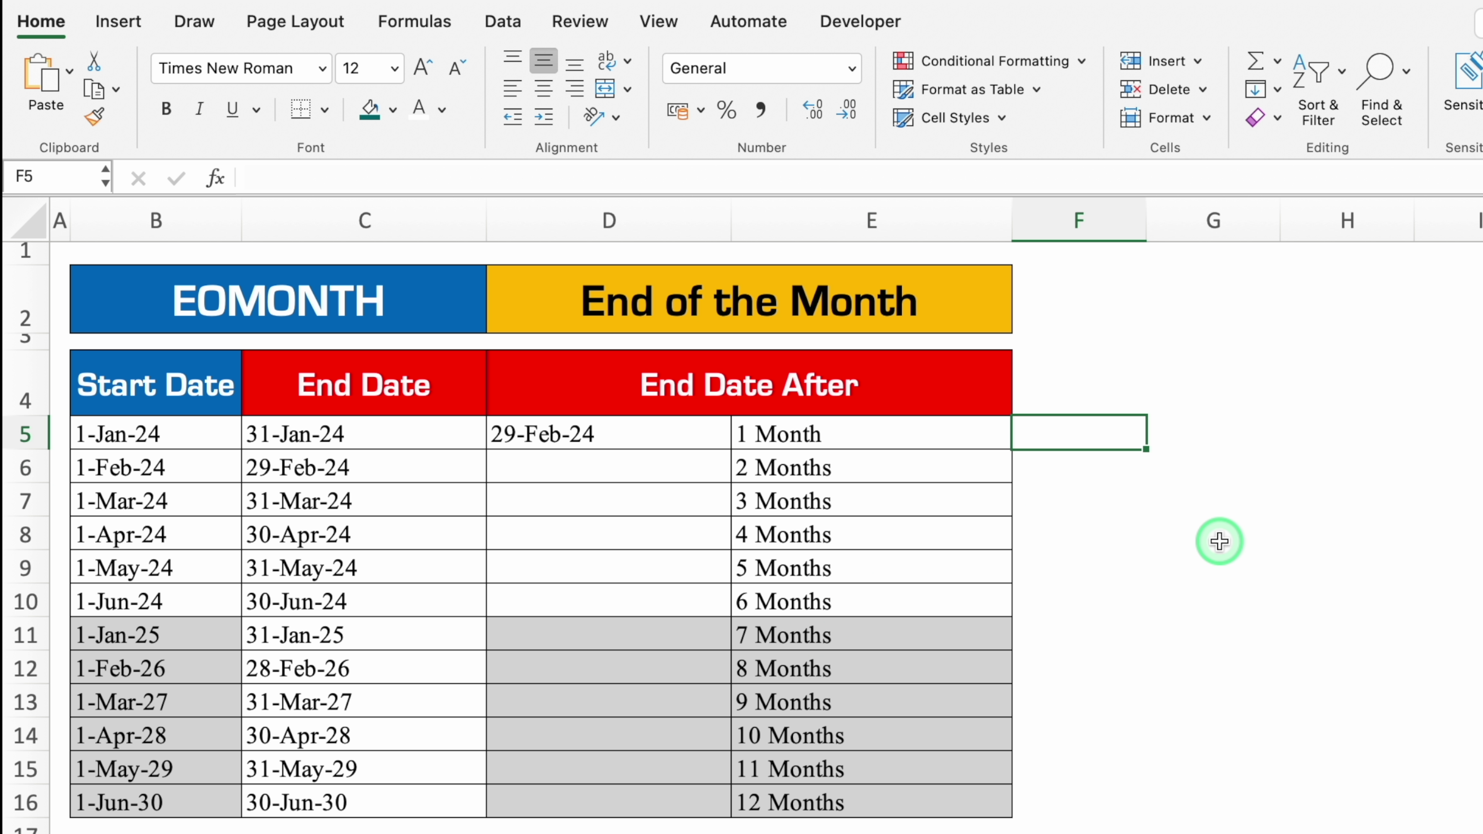
type("1")
key("Return")
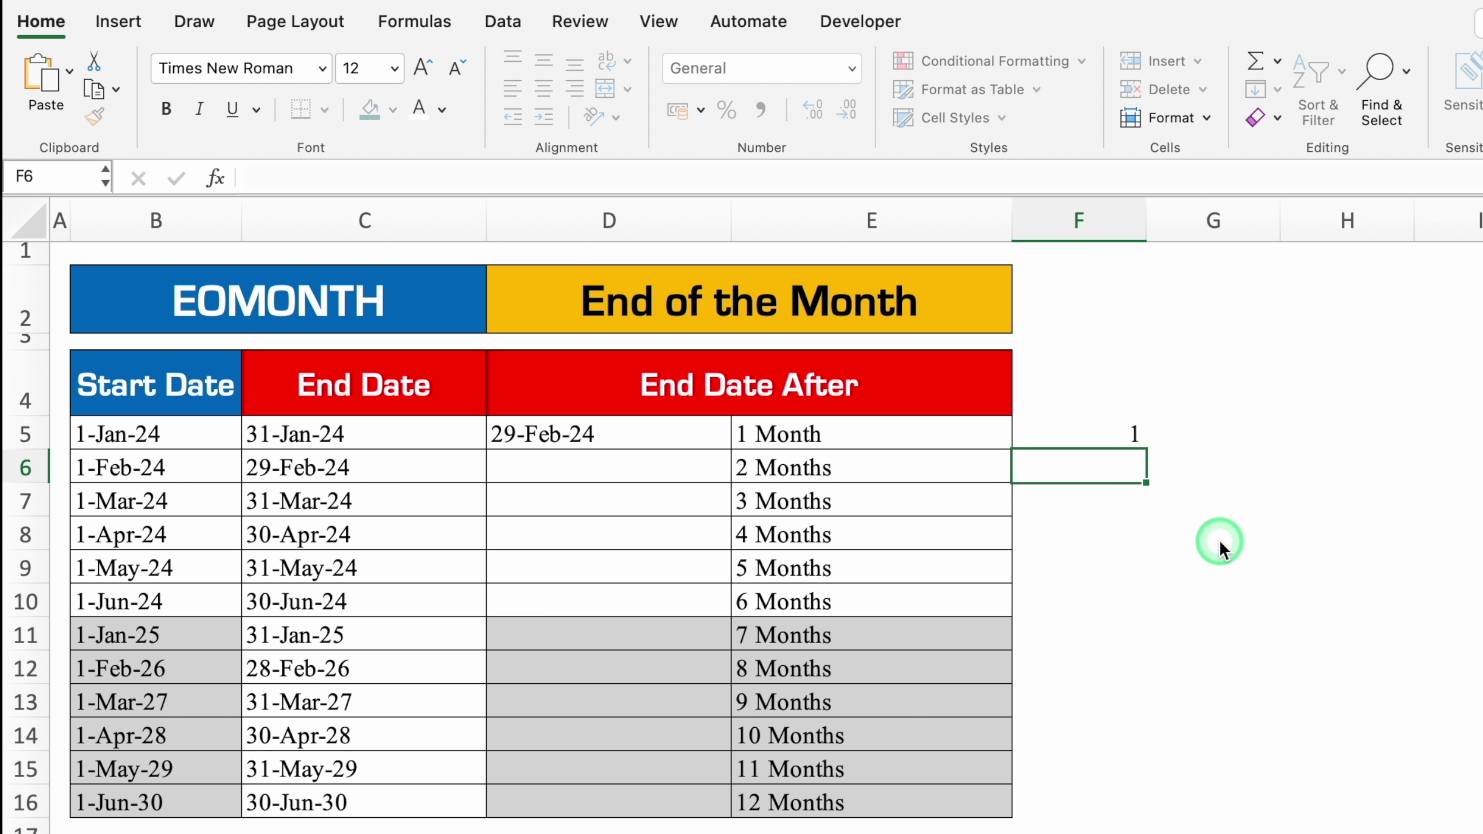
type("2")
key("Return")
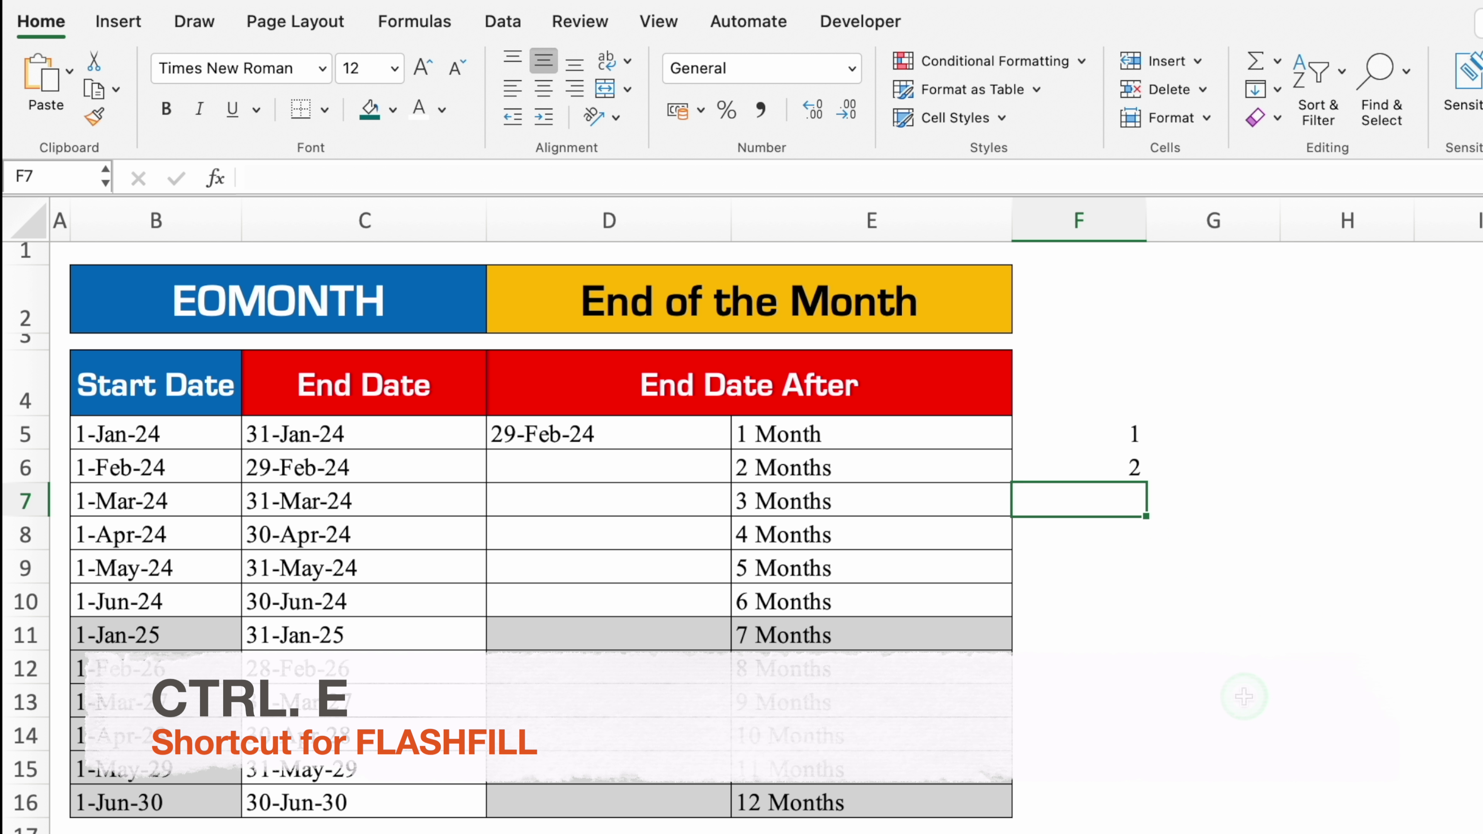
key("ctrl+e")
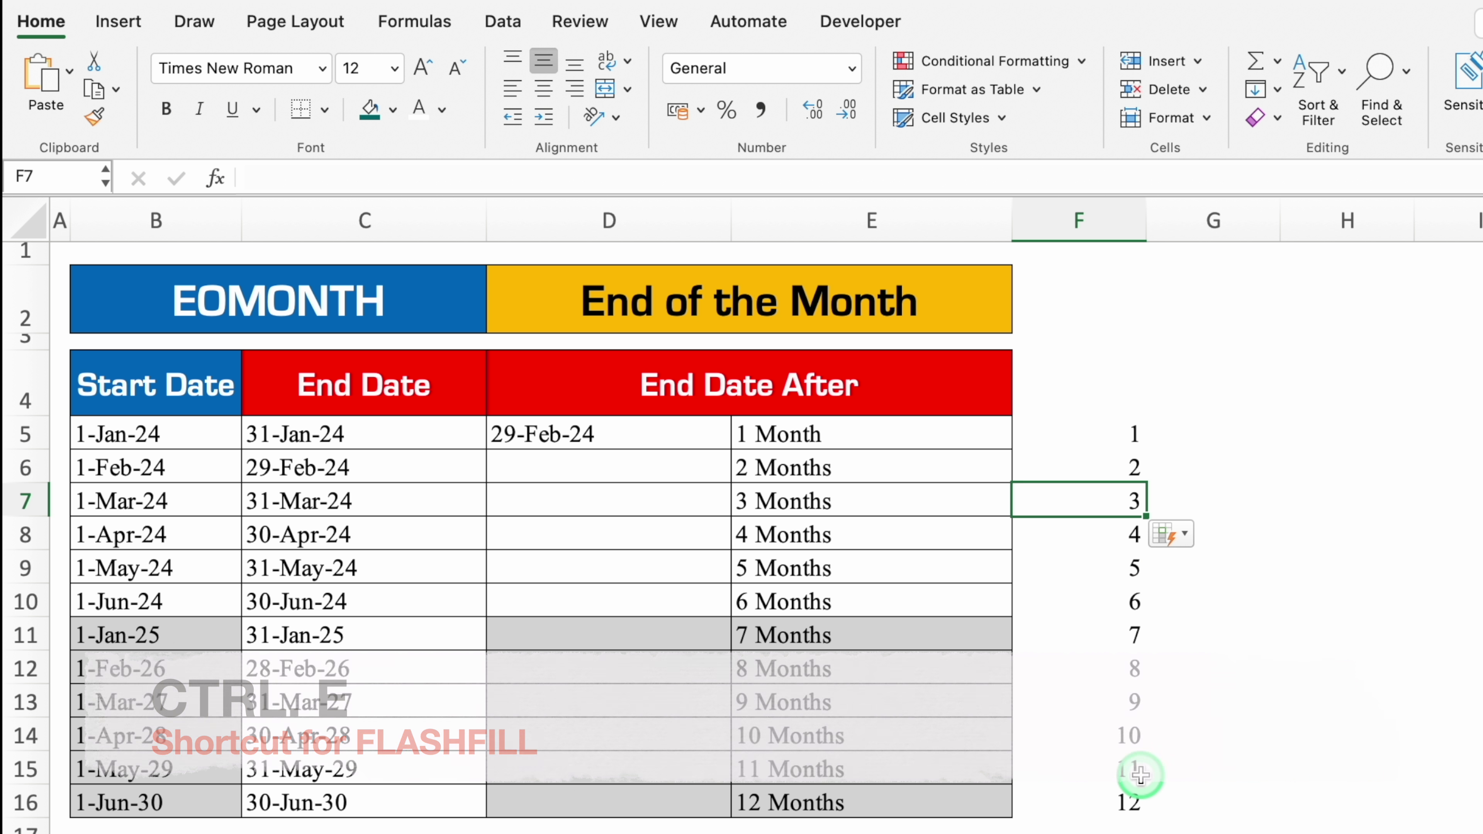
Change the formula in D5 to =EOMONTH(B5,F5) and fill it down through D16
left_click(619, 434)
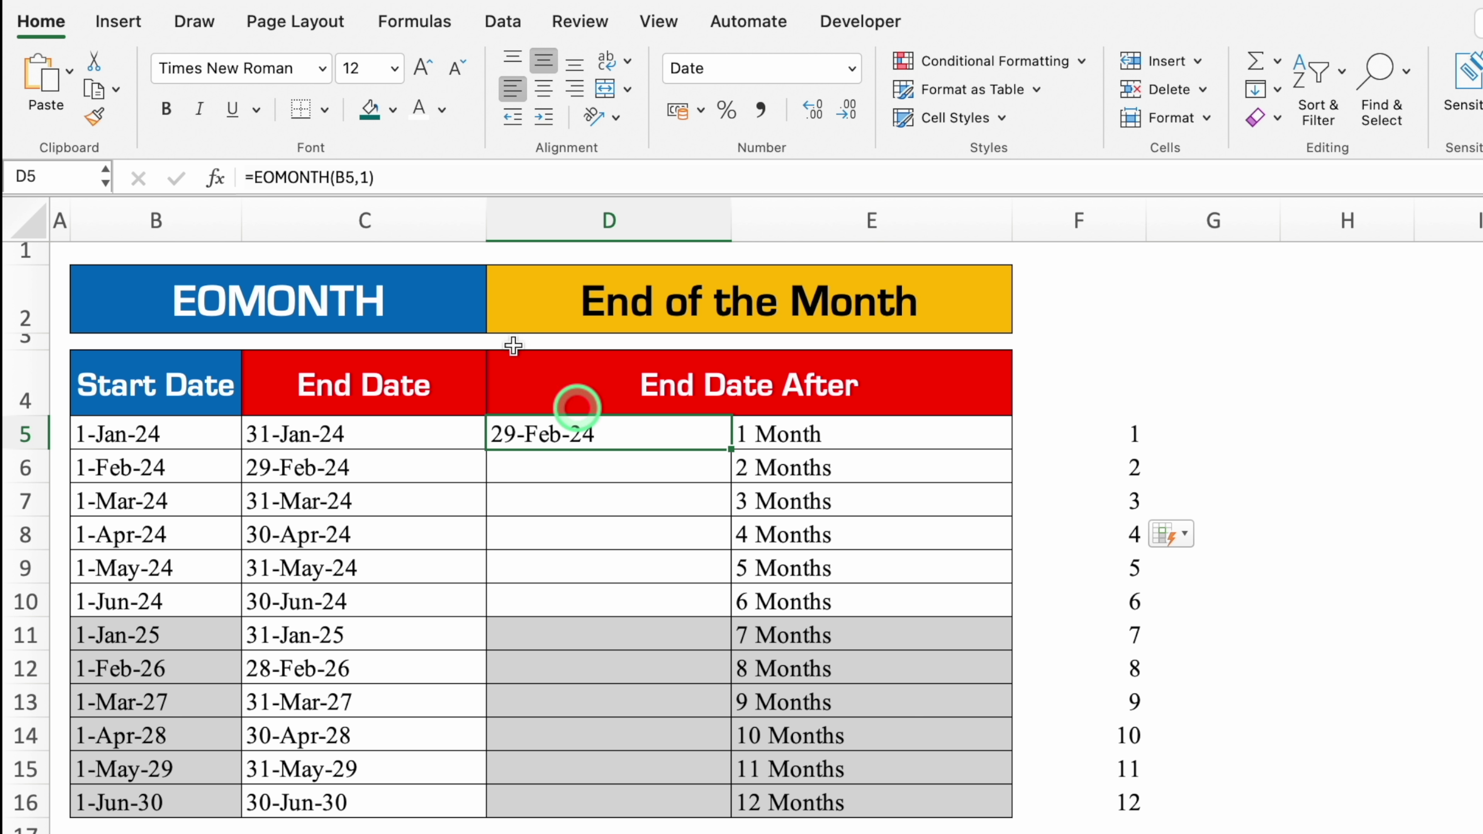
left_click(369, 177)
key("BackSpace")
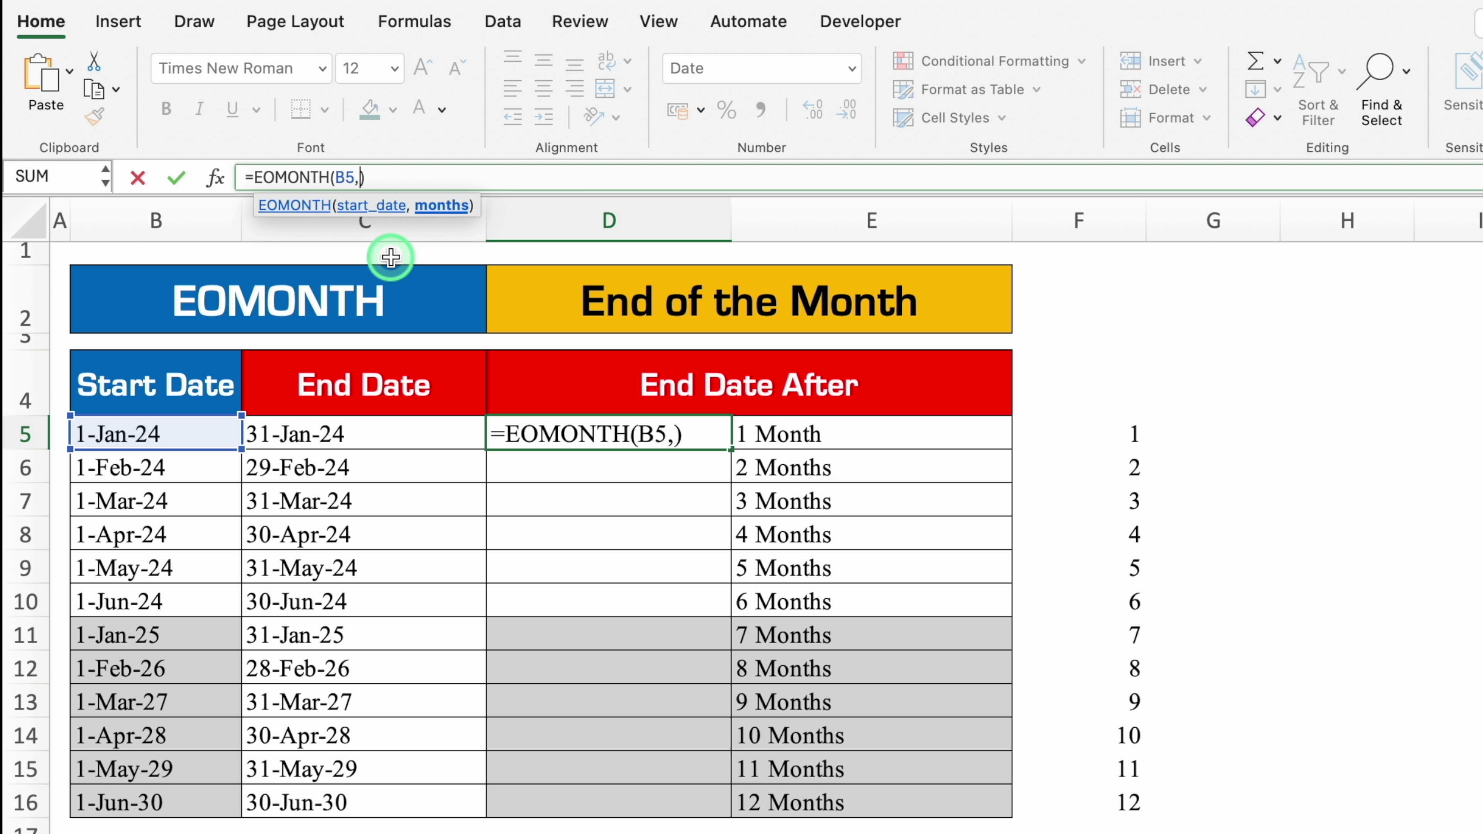
left_click(1123, 434)
key("Return")
key("Up")
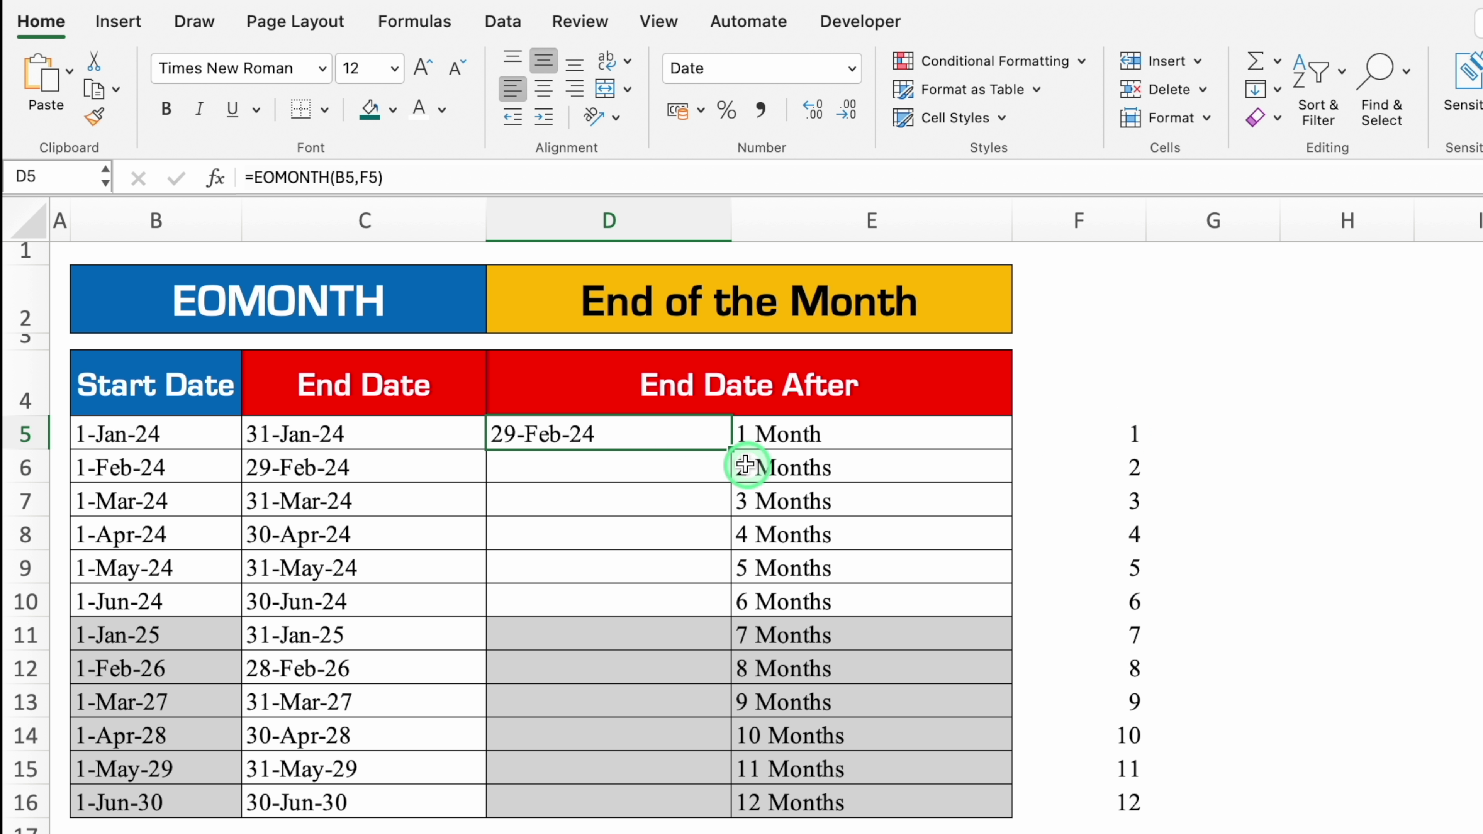
left_click_drag(727, 448, 724, 806)
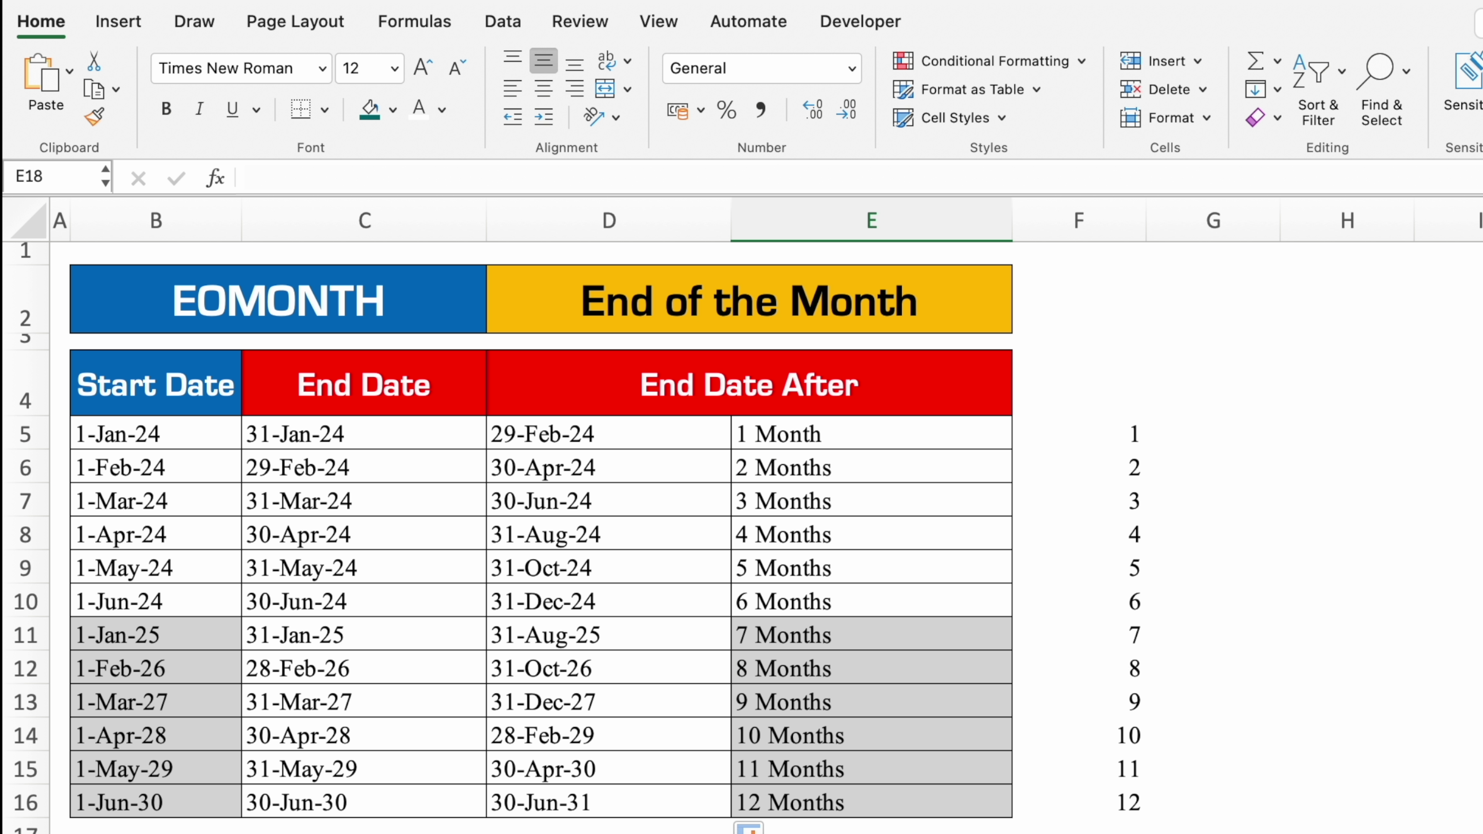
Check the End Date After formulas in D5, D6, D10, D14 and D16
left_click(652, 434)
left_click(684, 466)
left_click(651, 598)
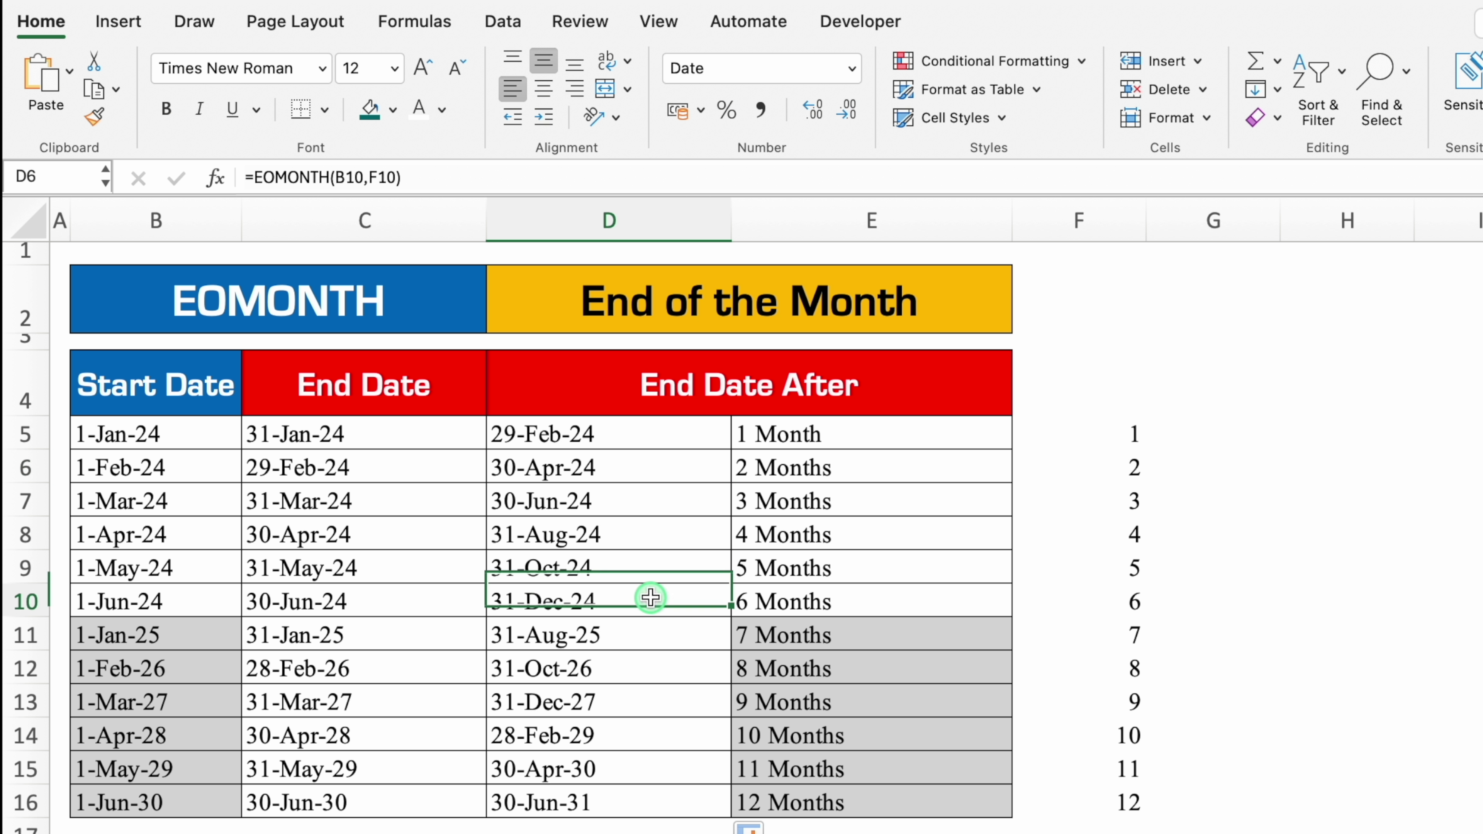
left_click(641, 742)
left_click(656, 801)
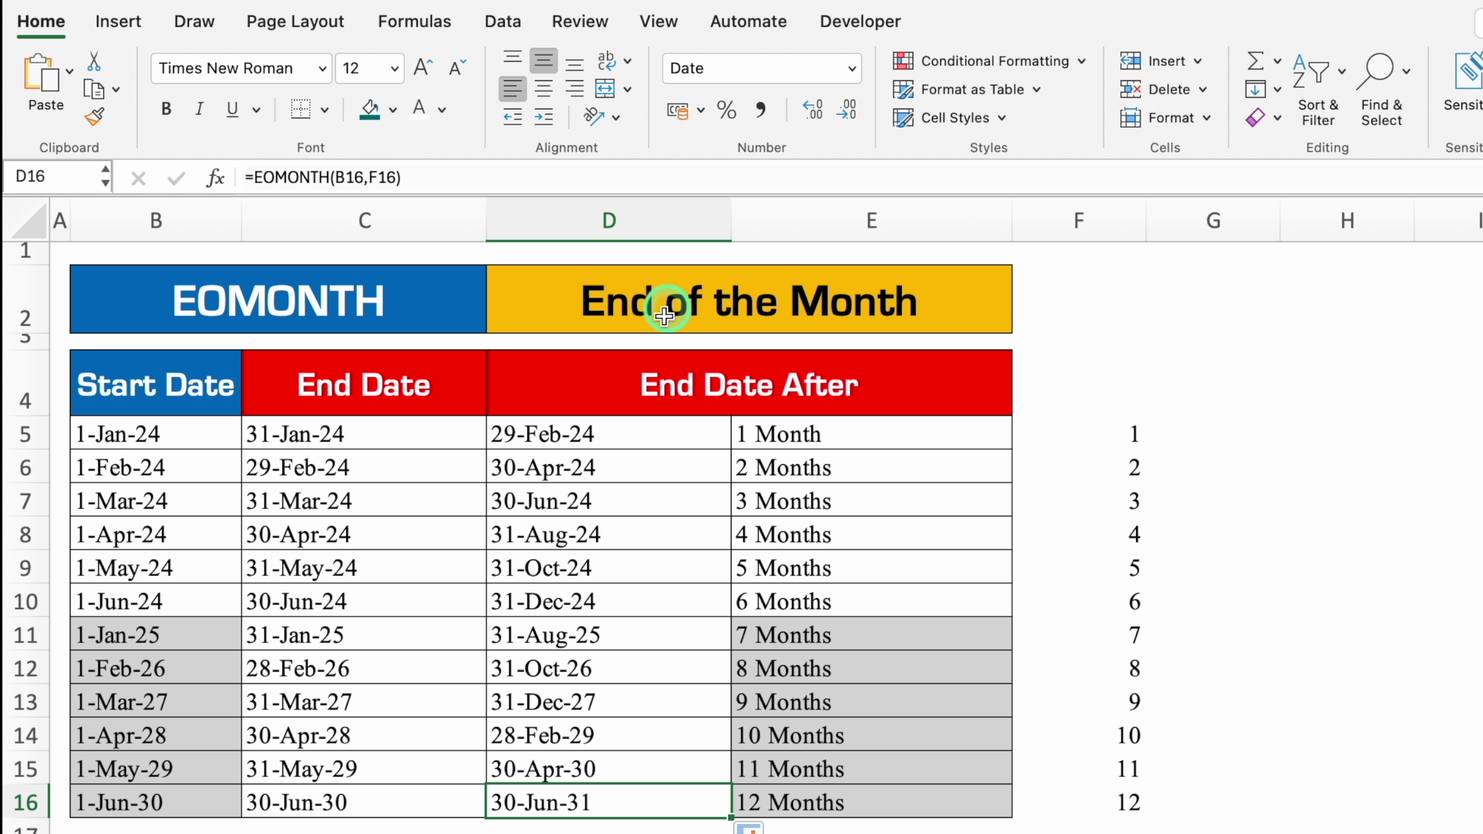
Replace the helper reference in cell D8 with the number 4 so the formula reads =EOMONTH(B8,4)
left_click(659, 531)
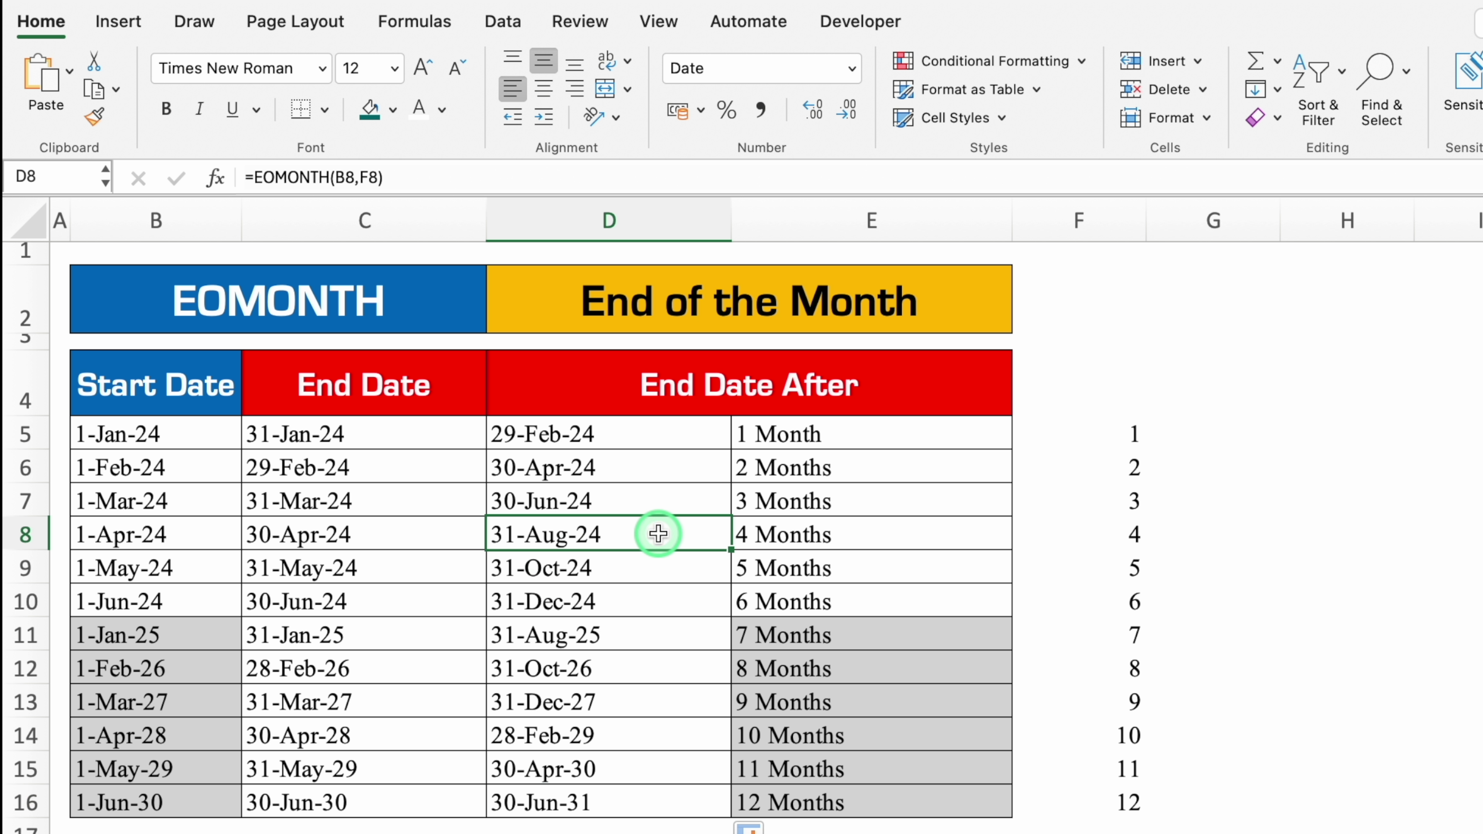
left_click(377, 178)
key("BackSpace")
key("BackSpace")
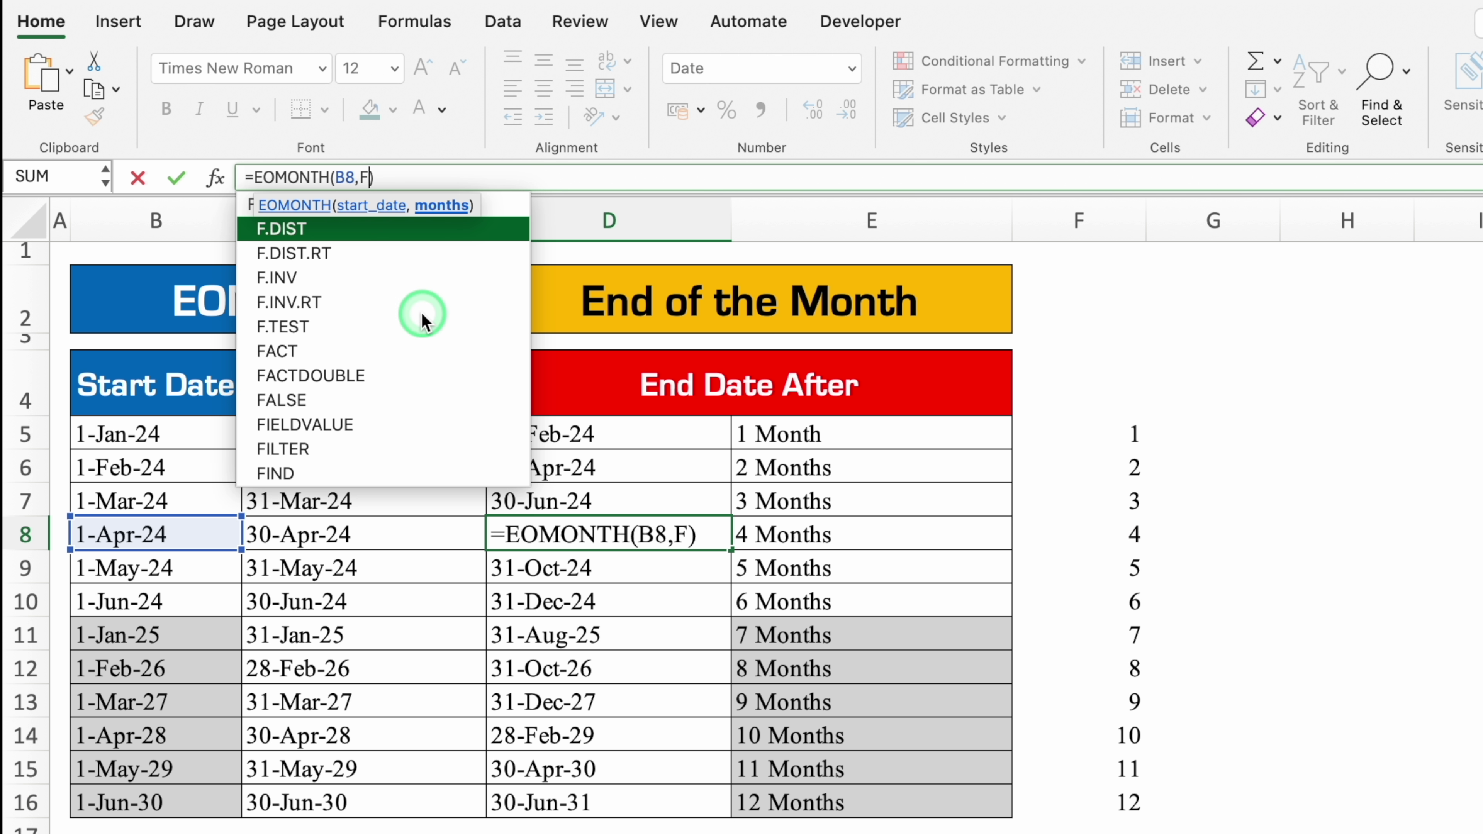
type("4")
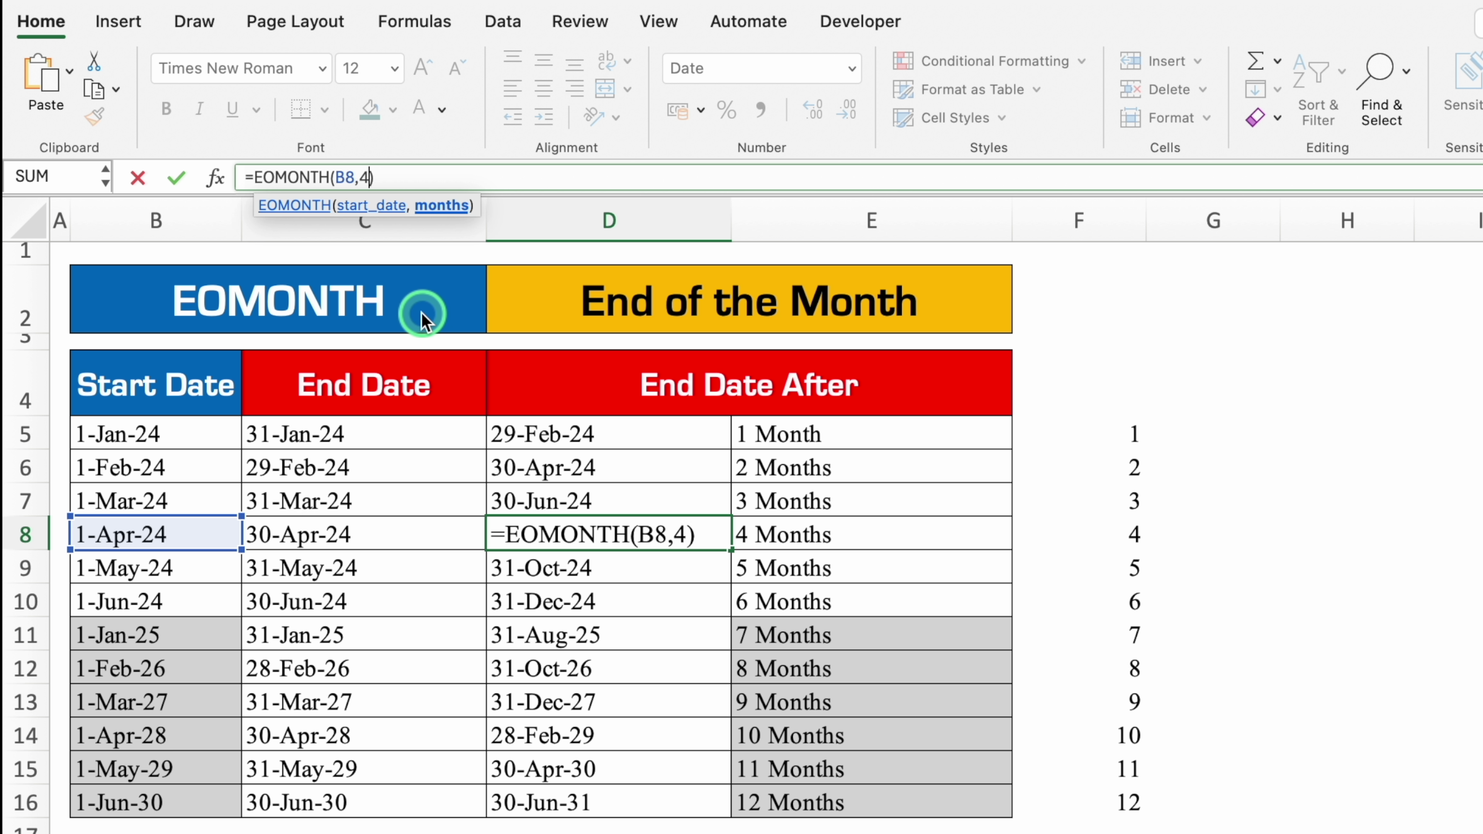
key("Return")
key("Down")
key("Down")
key("Down")
key("Down")
key("Down")
key("Down")
key("Down")
key("Down")
key("Down")
key("Down")
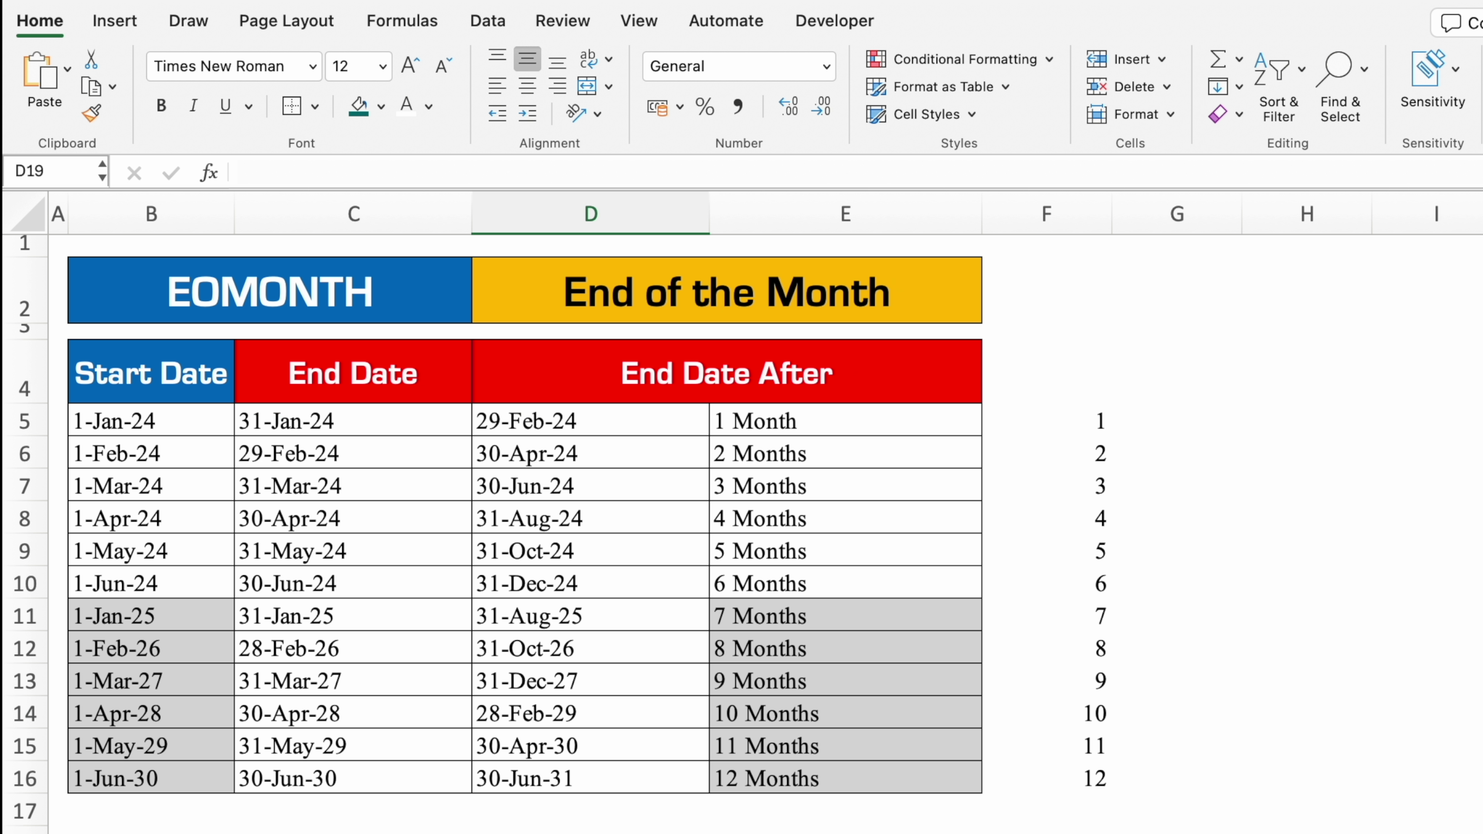
On the EDATE sheet, enter =EDATE(B5,1) in End Date cell C5 for the first start date
left_click(364, 426)
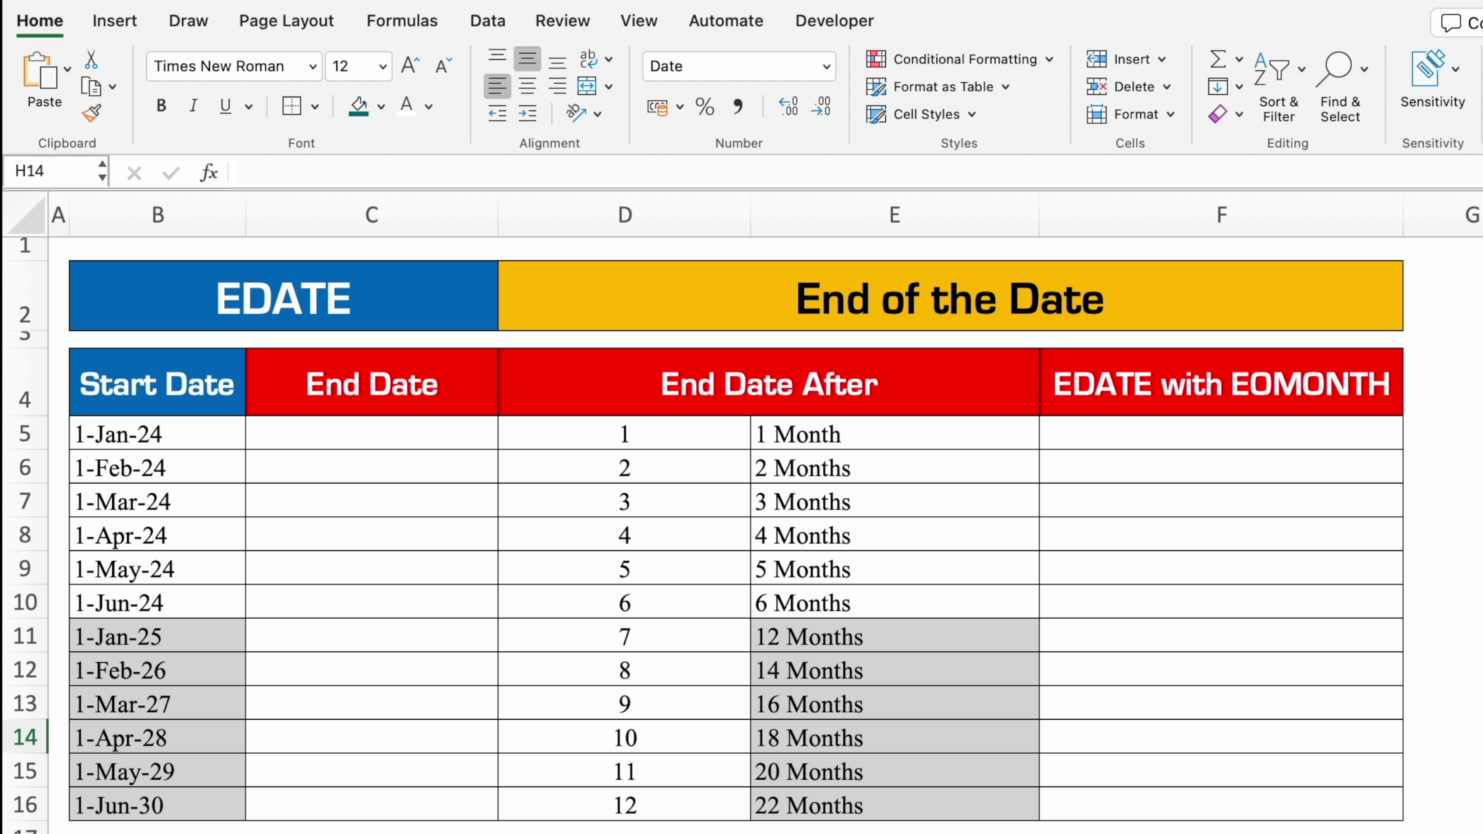
left_click(513, 536)
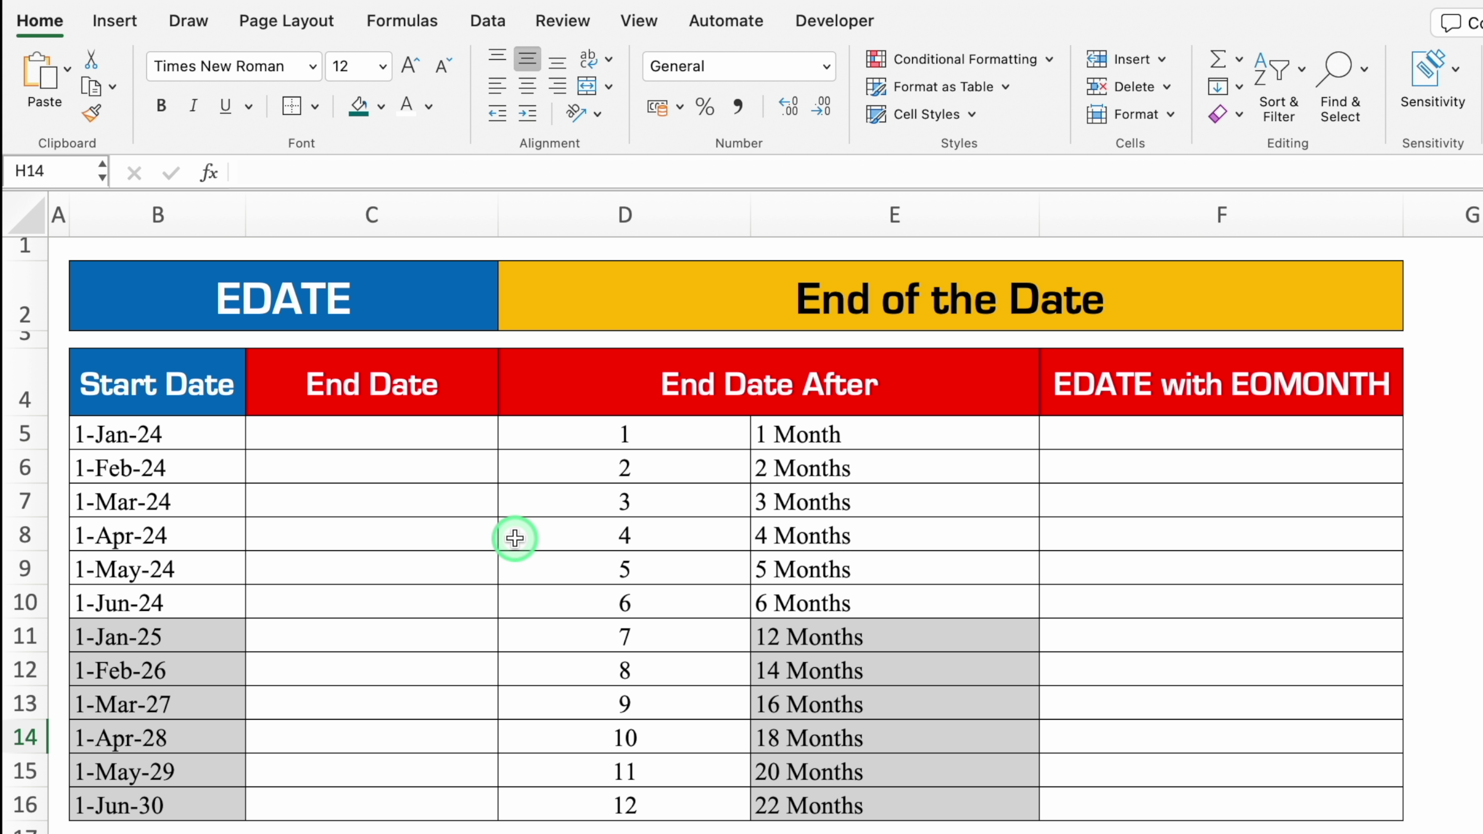
left_click(380, 434)
type("=eda")
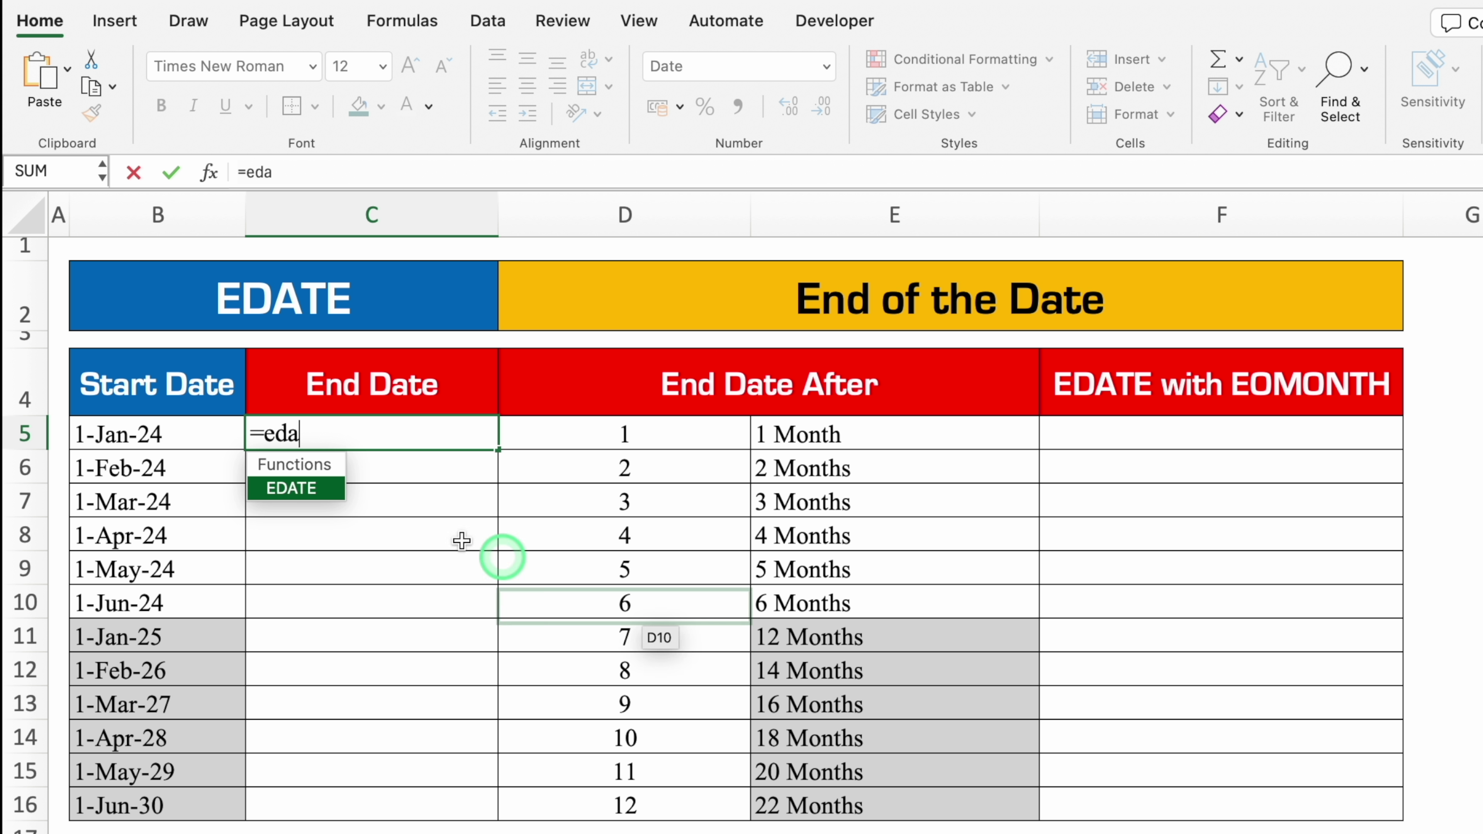
double_click(291, 488)
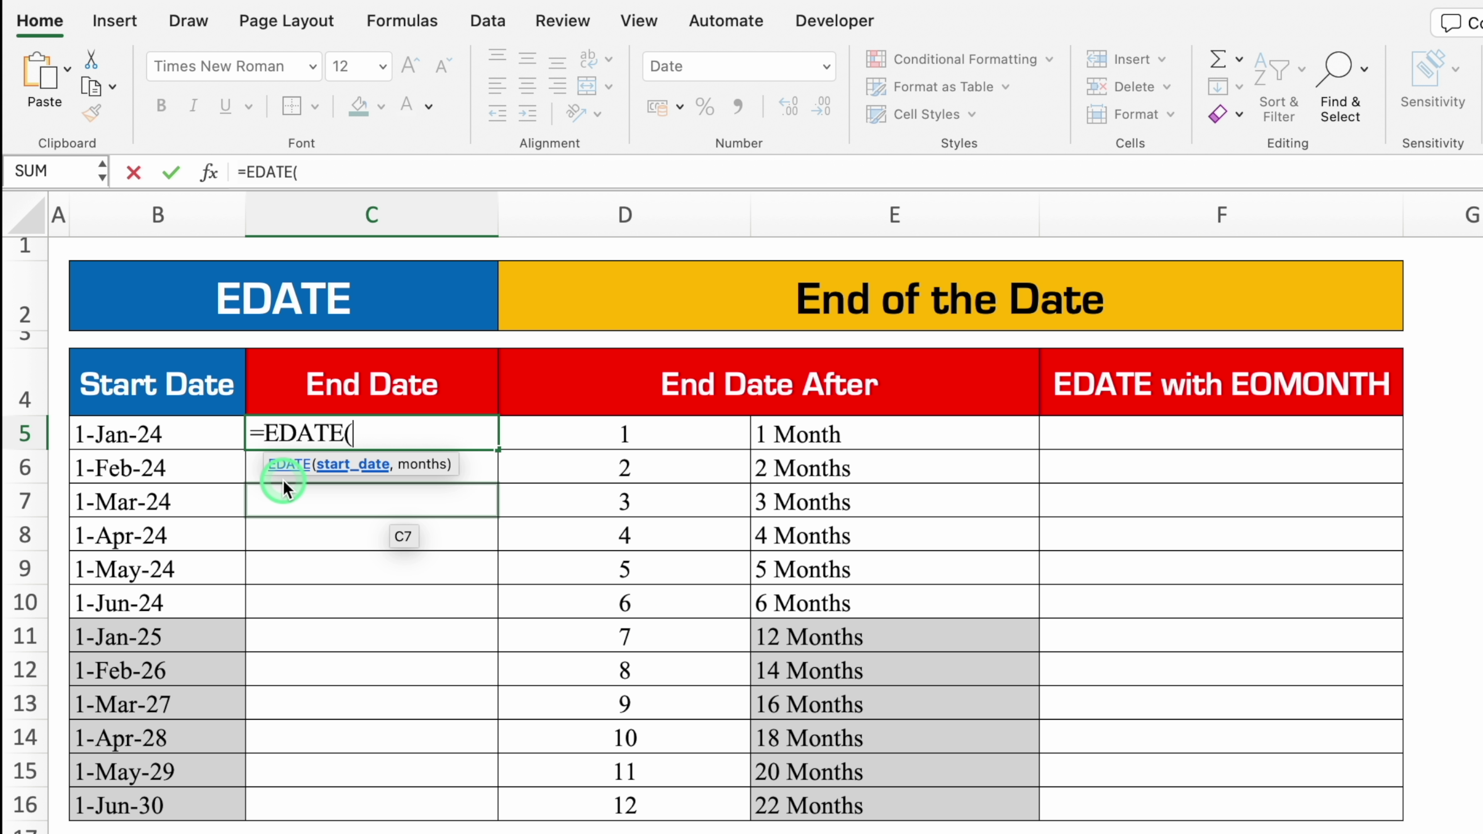
left_click(183, 432)
type(",")
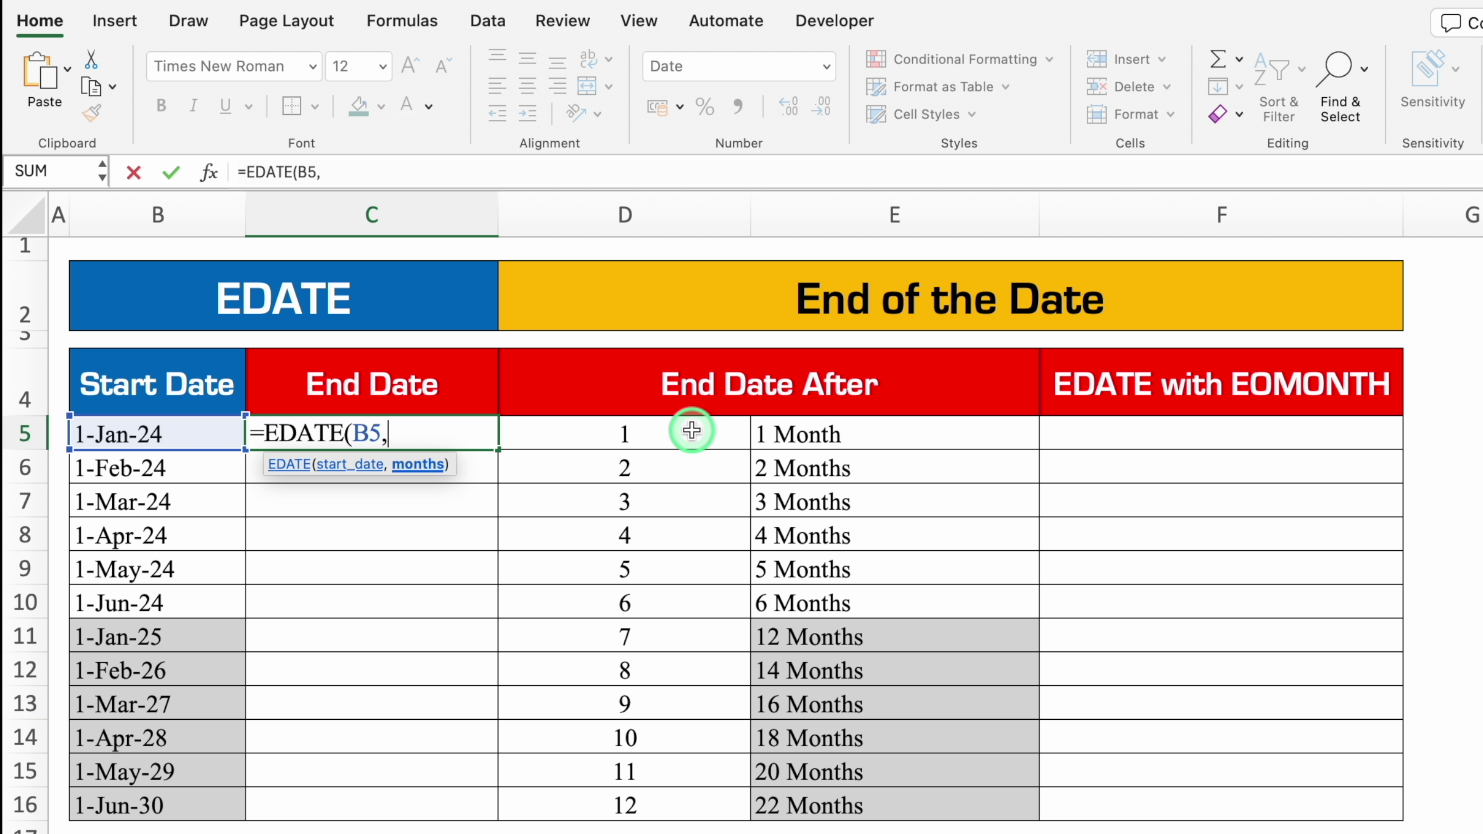
type("1)")
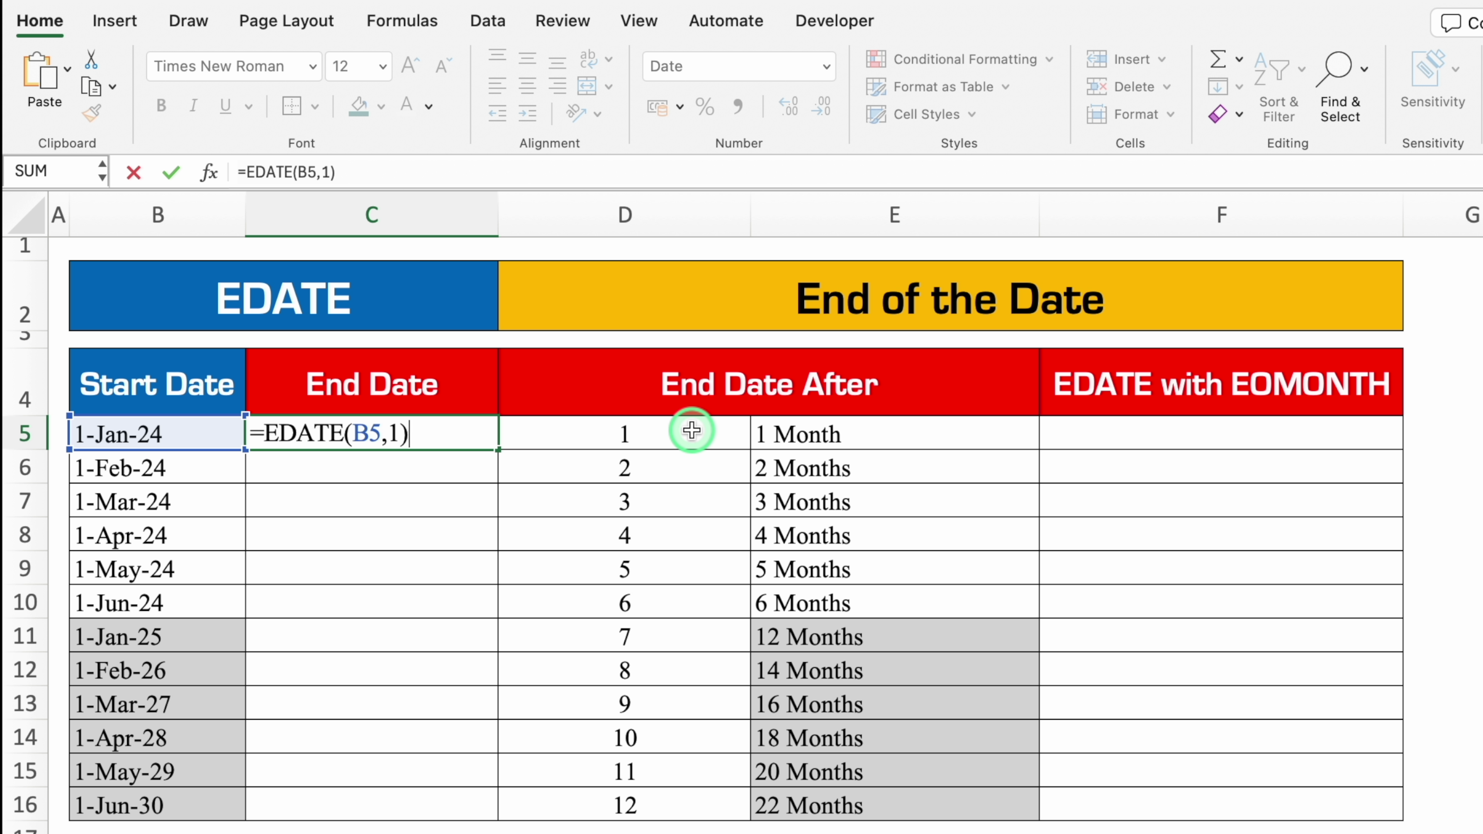
key("Return")
key("Up")
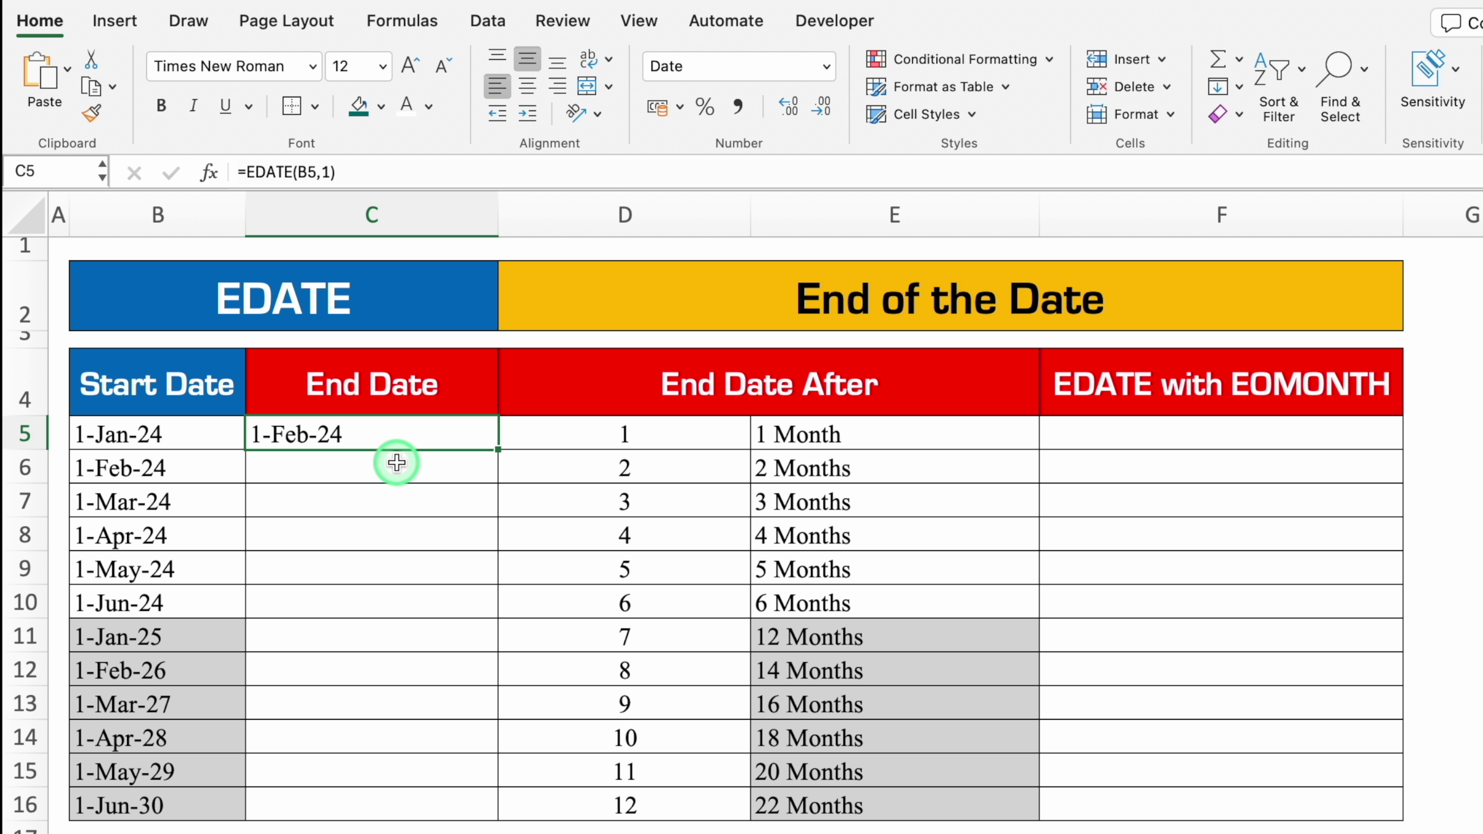
Enter =EDATE(B6,D6) in End Date cell C6 and fill it down through C16
left_click(380, 468)
type("=eda")
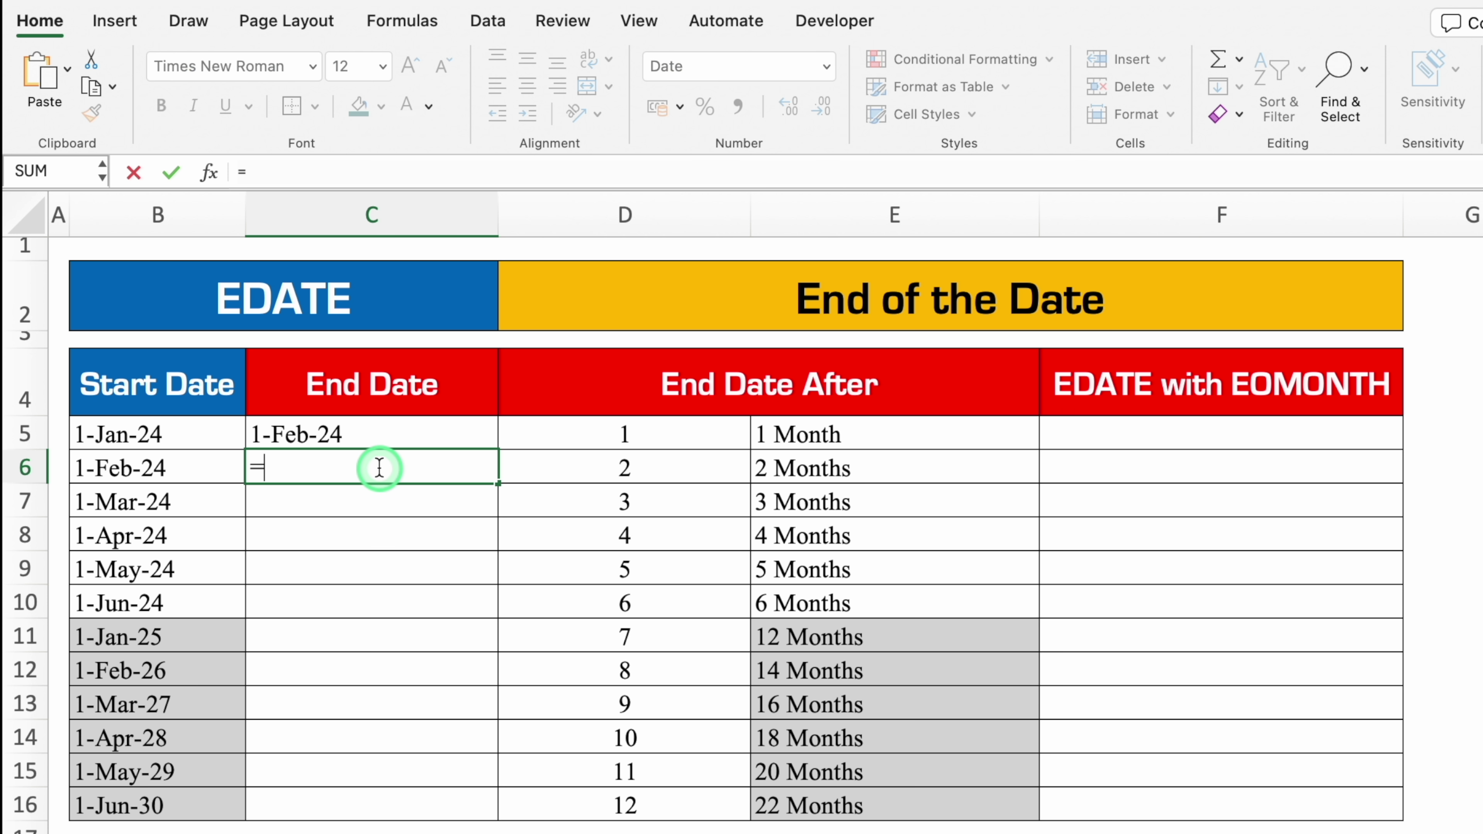
double_click(303, 519)
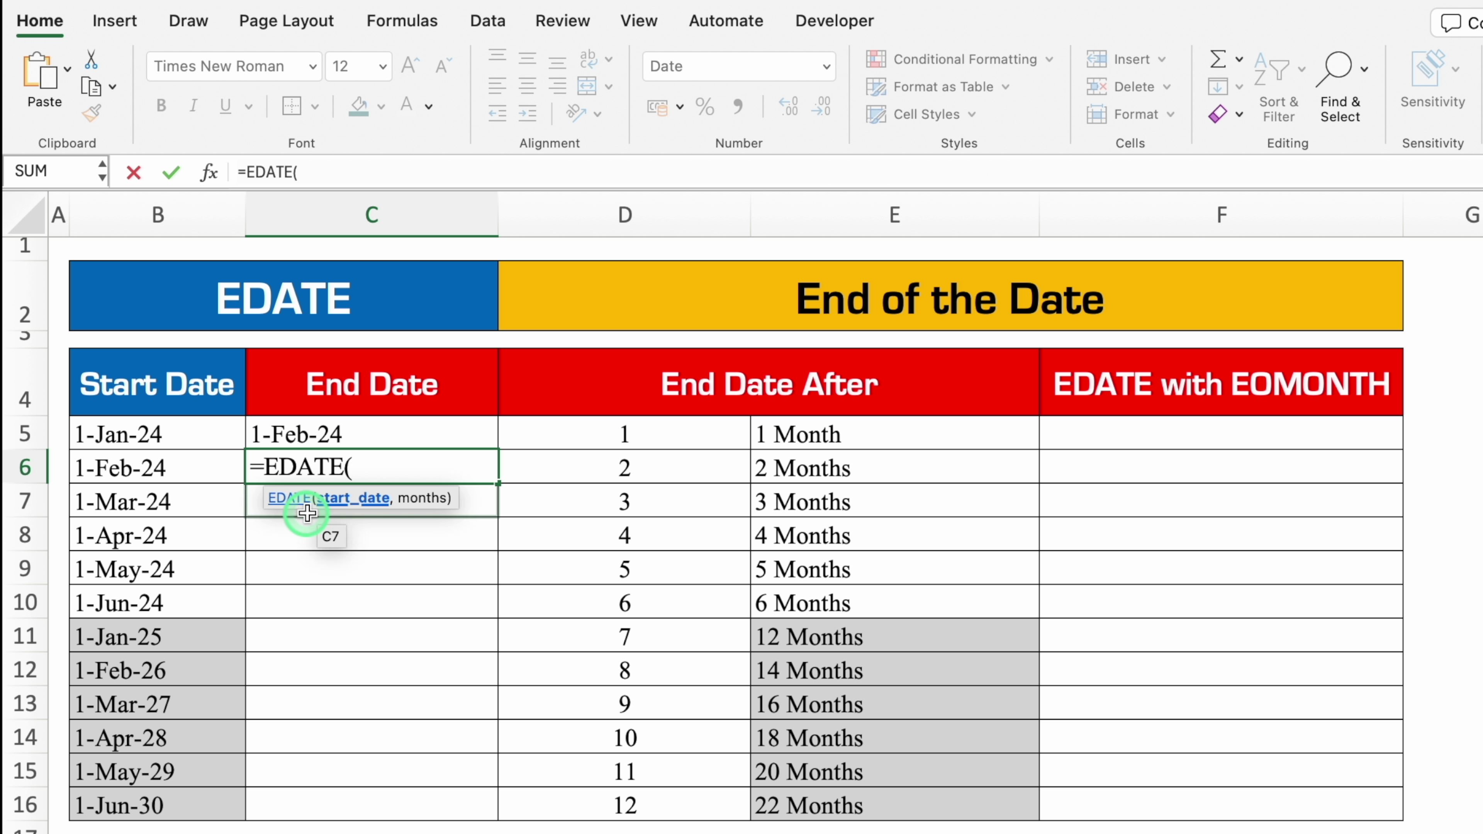
left_click(190, 468)
type(",")
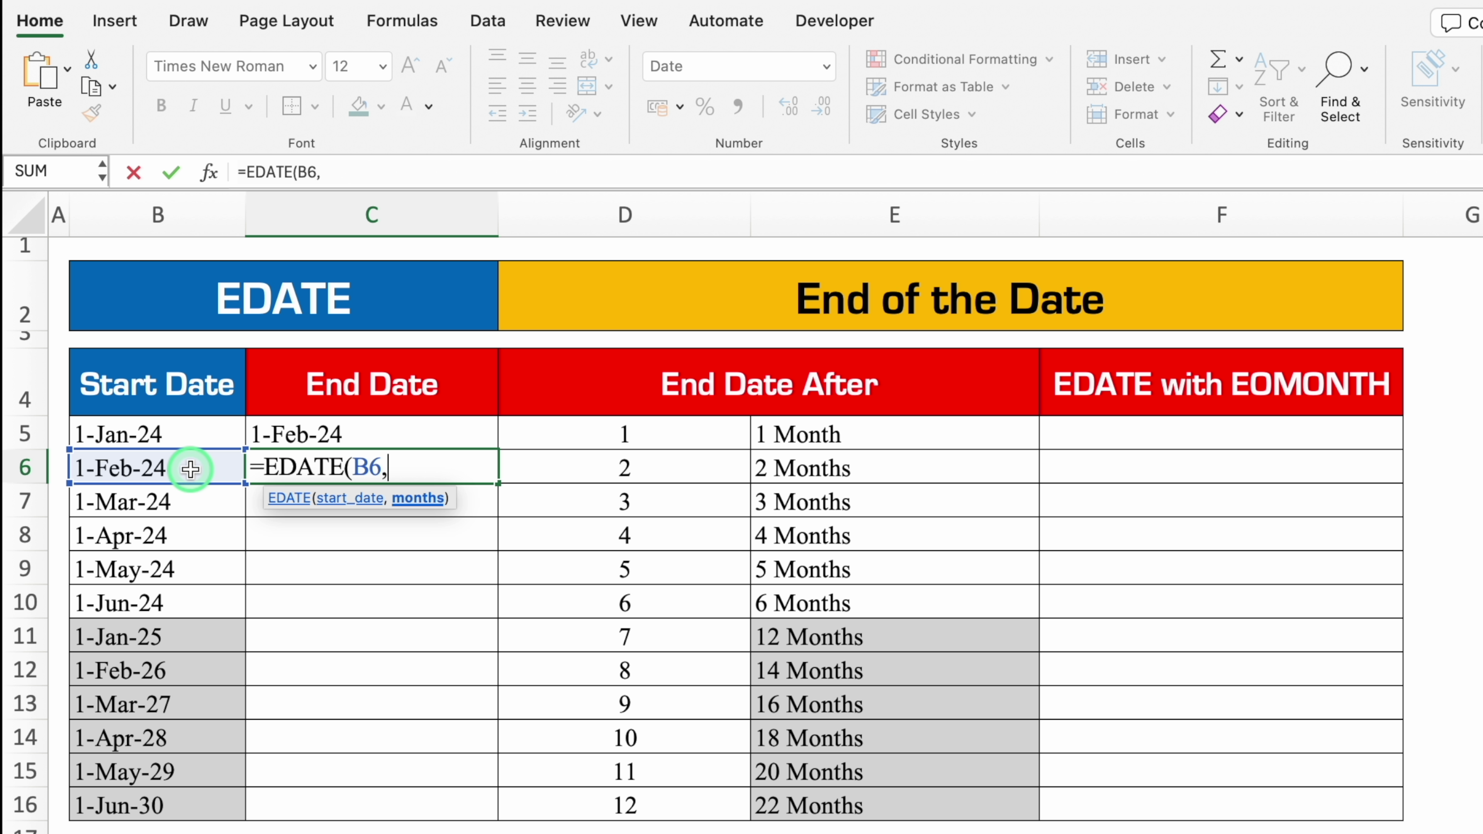
left_click(666, 471)
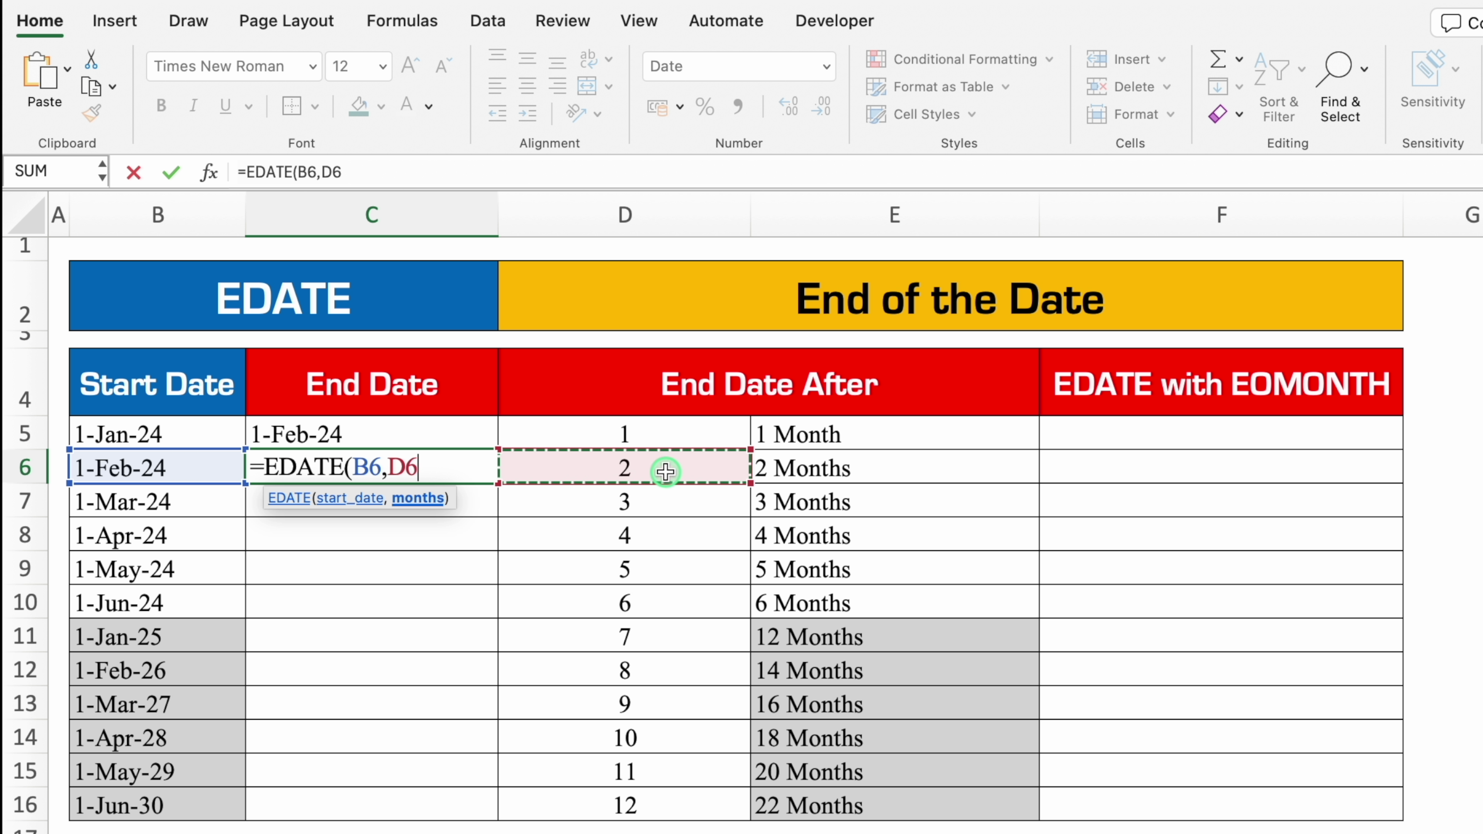
type(")")
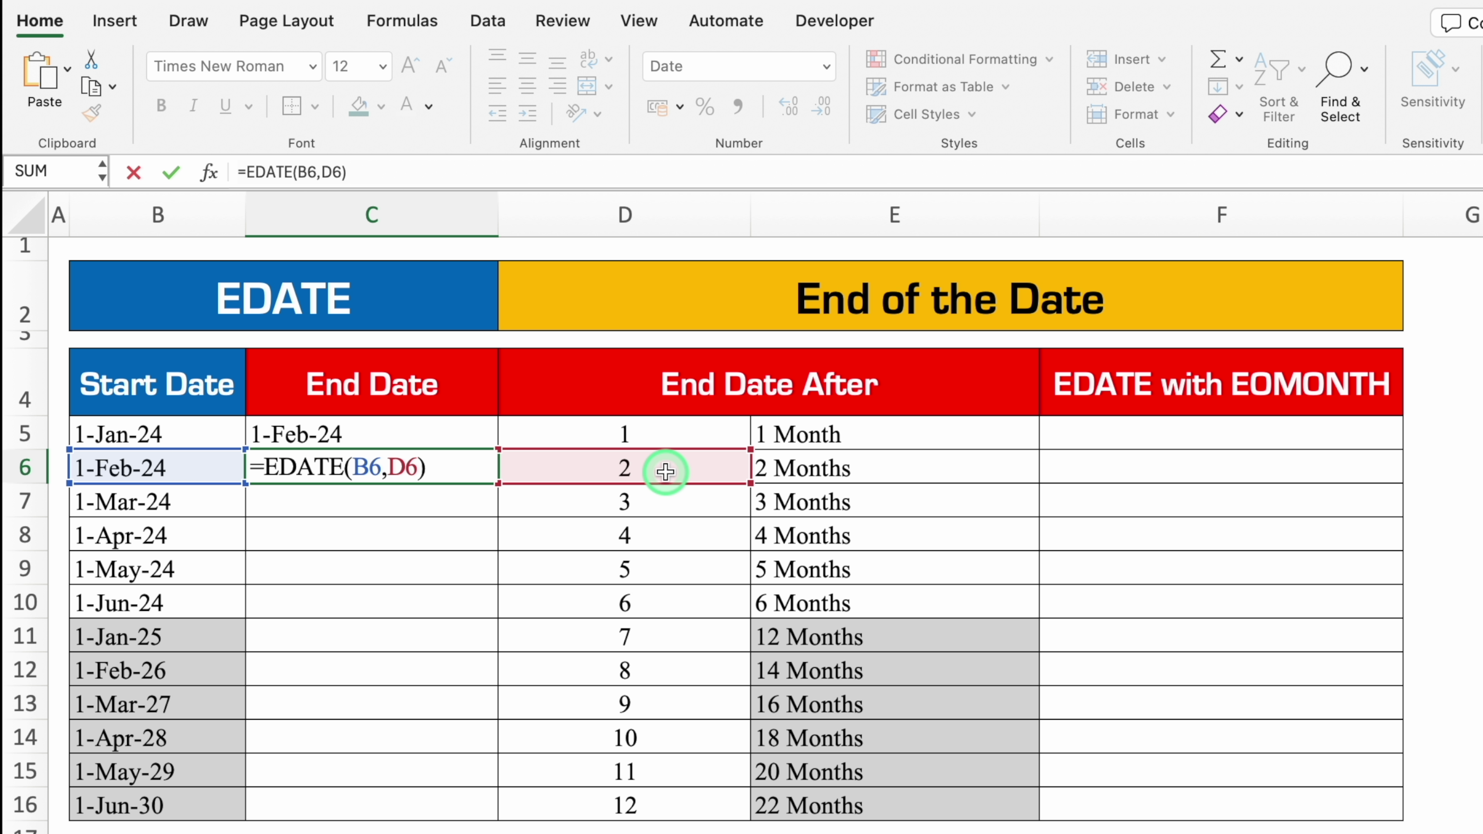
key("Return")
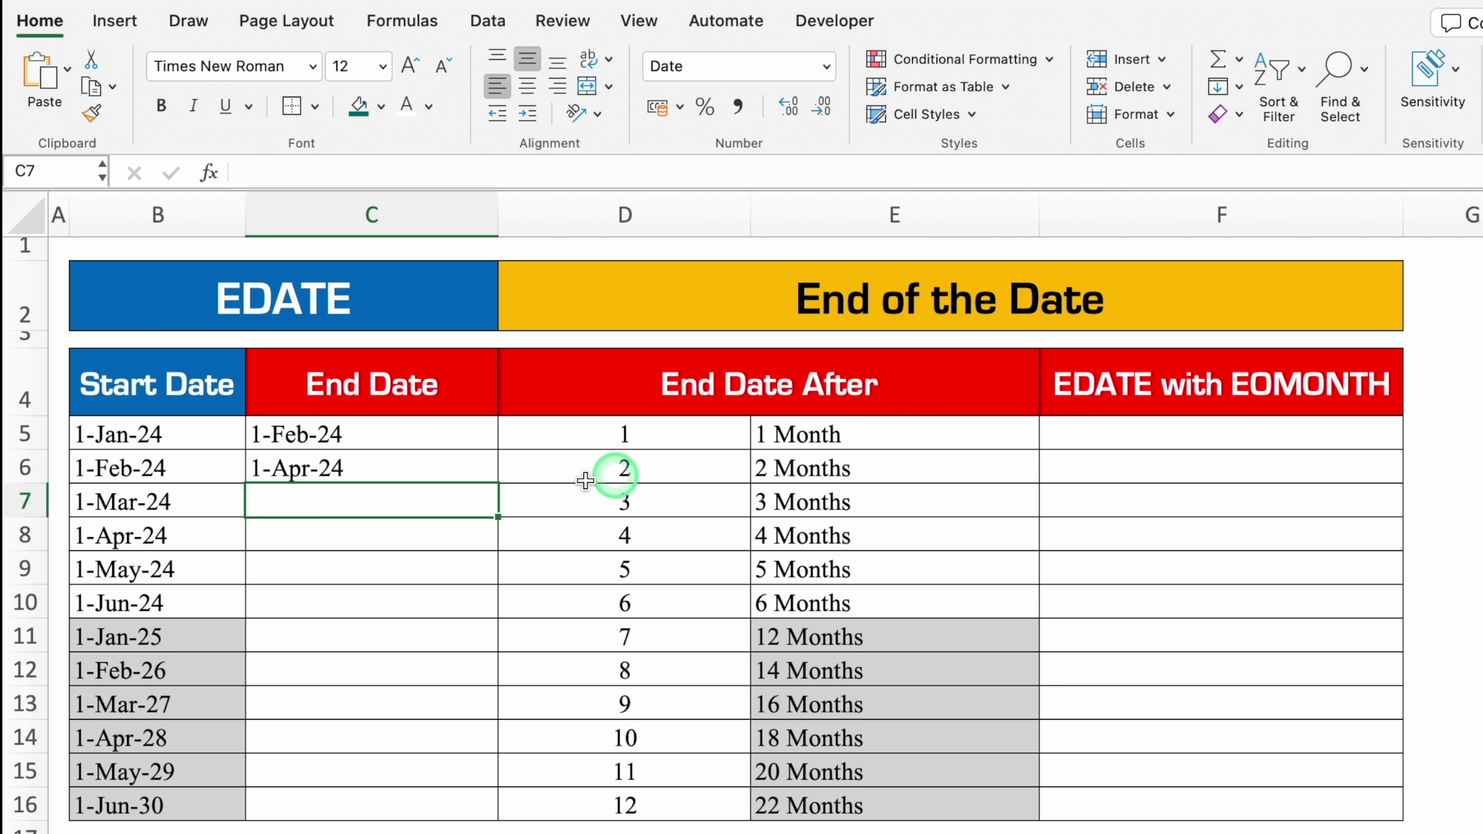
left_click(470, 476)
double_click(495, 483)
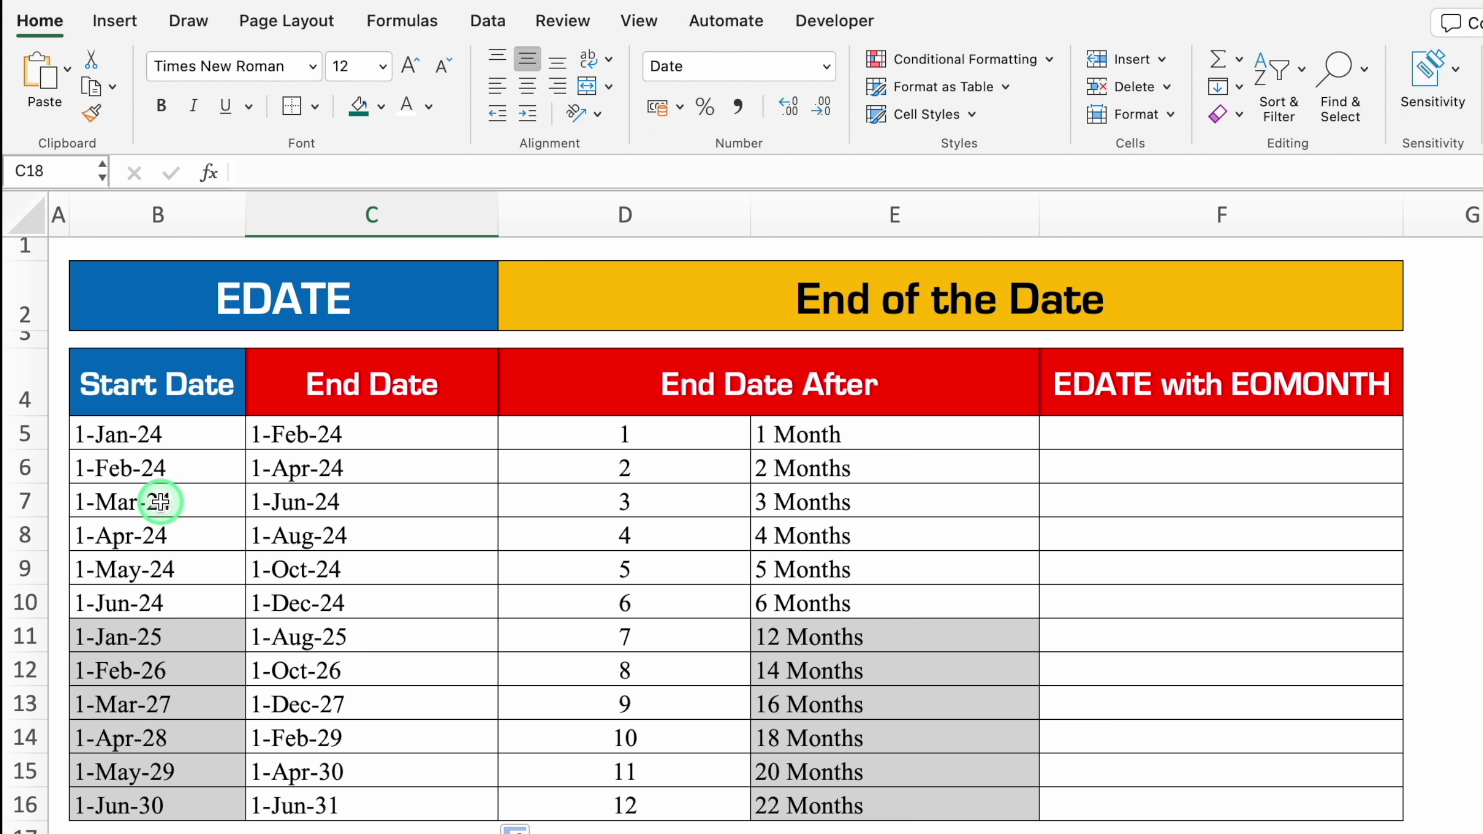
Check the start dates and EDATE formulas in rows 7 and 13
left_click(191, 501)
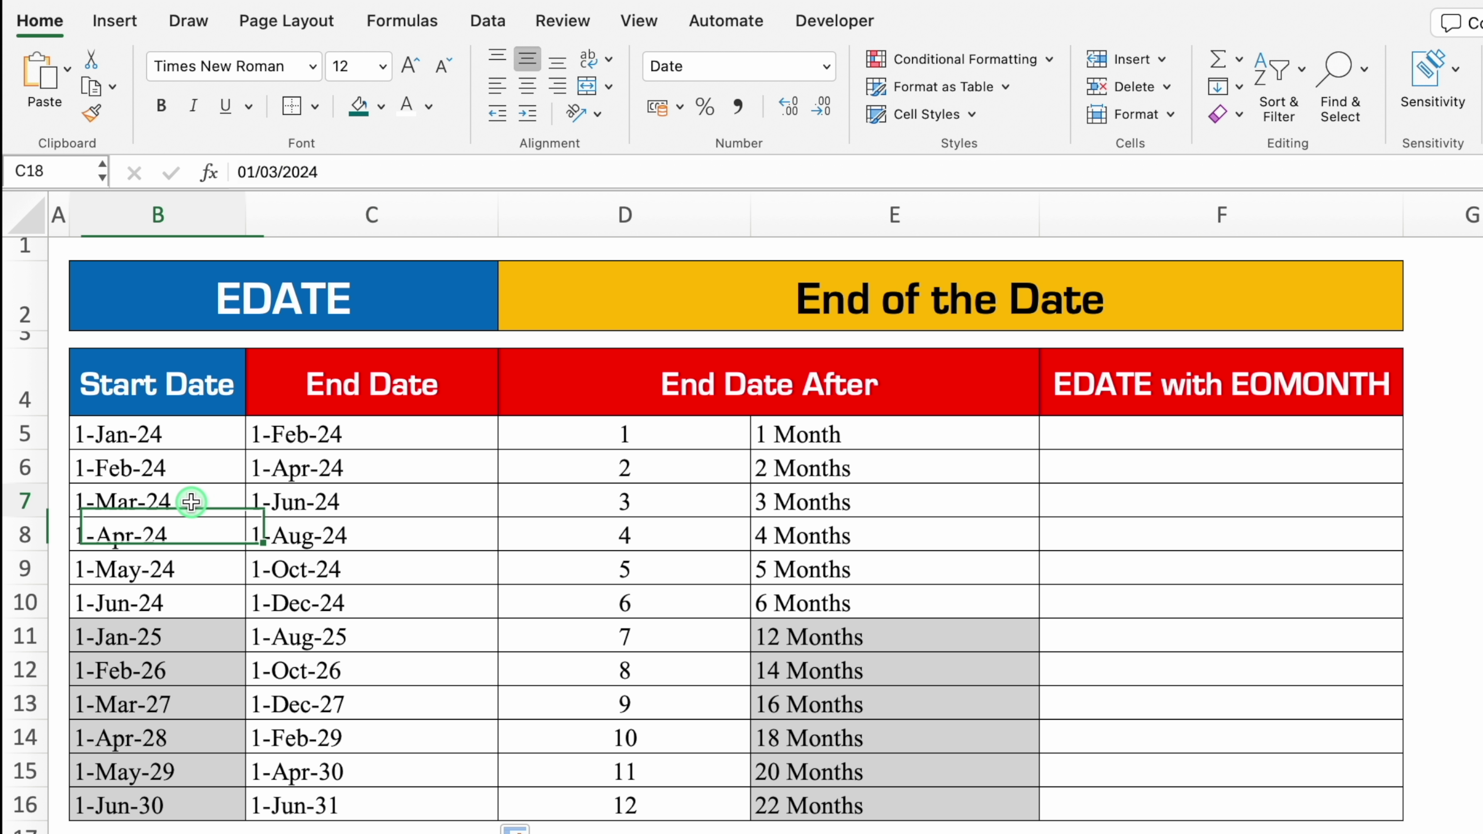
left_click(389, 501)
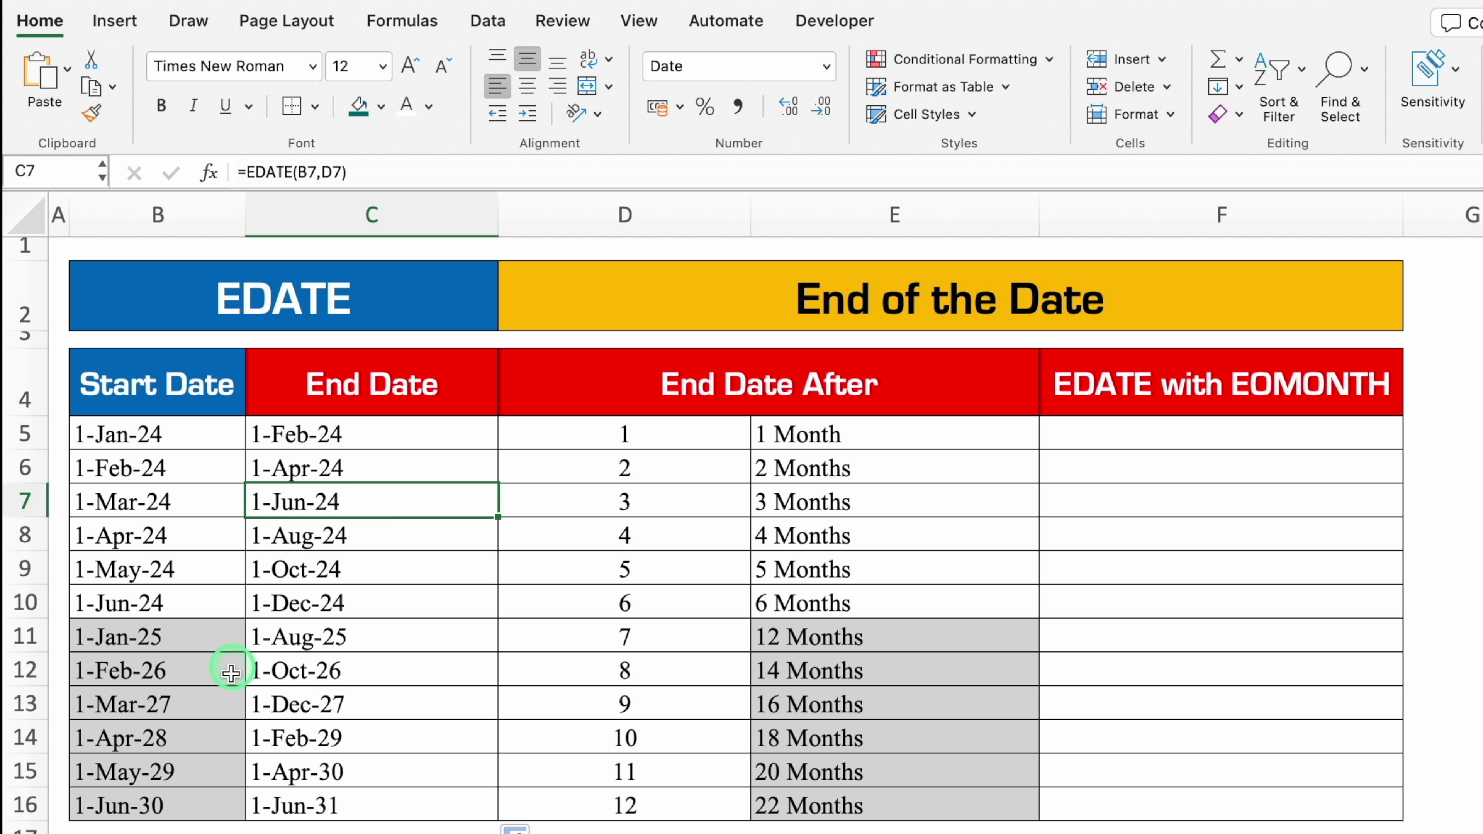
left_click(211, 704)
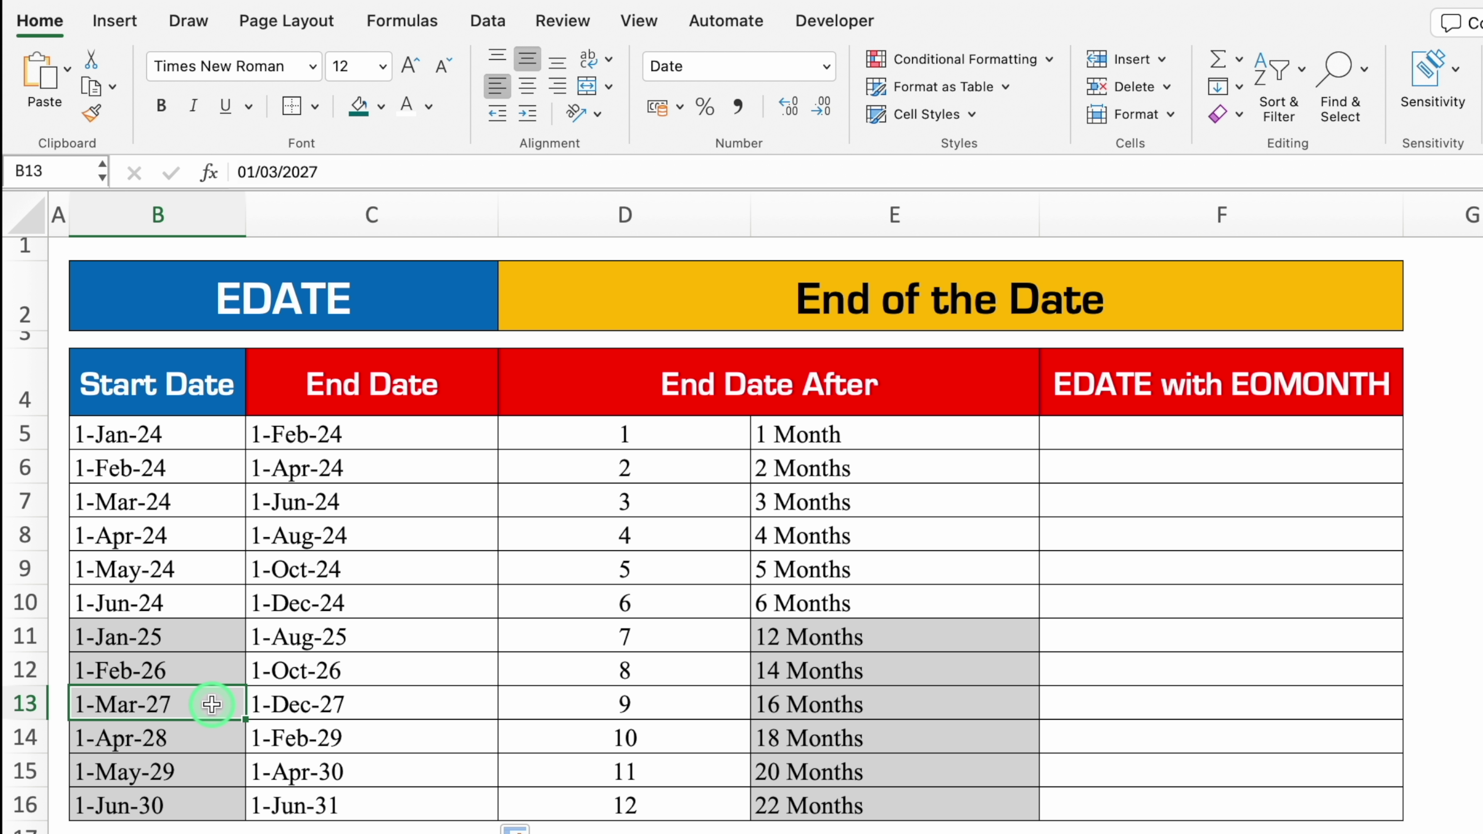
left_click(387, 711)
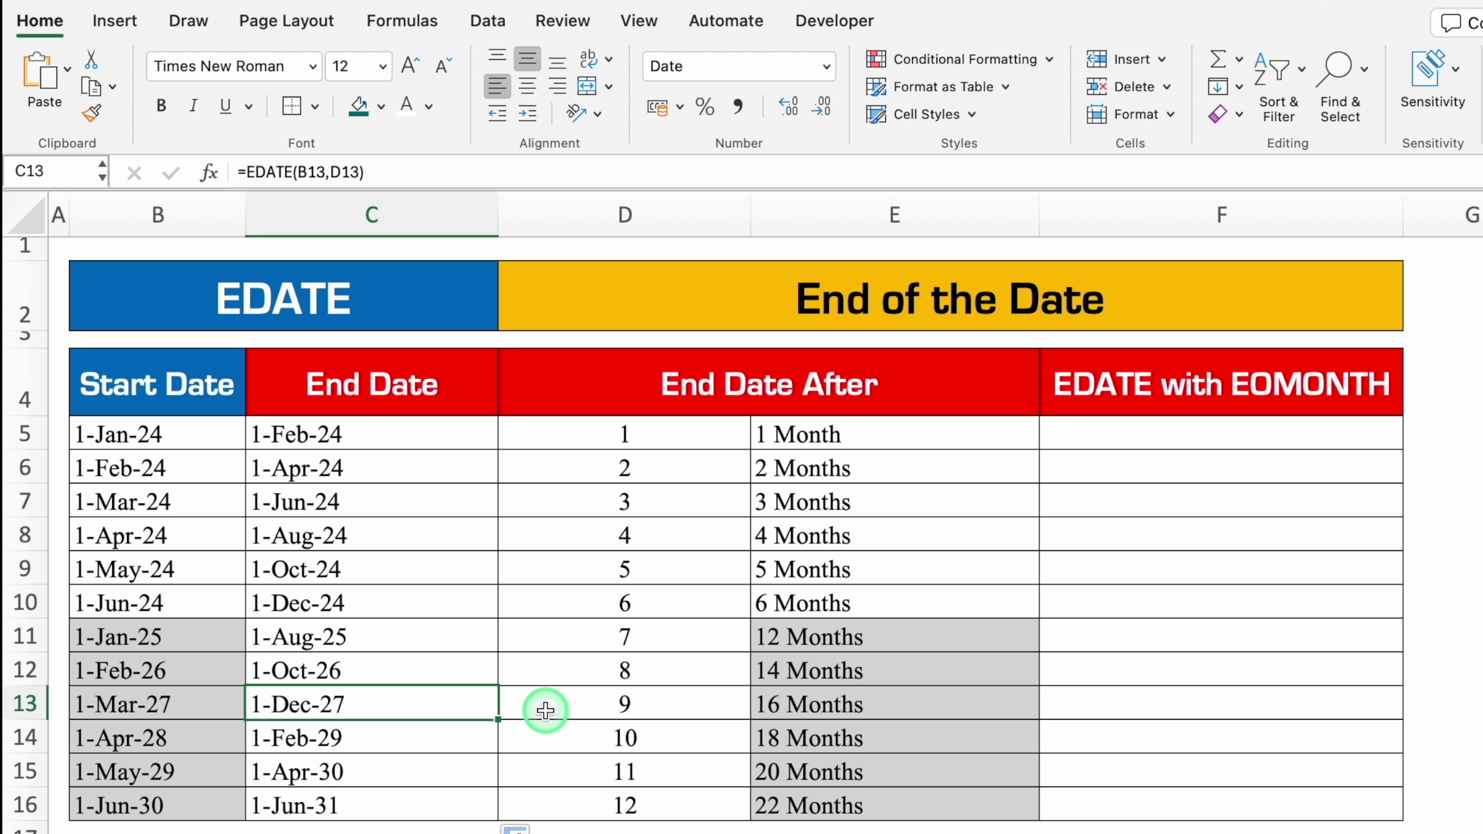
Enter =EDATE(B5,1) in cell F5 of the EDATE with EOMONTH column
left_click(1168, 435)
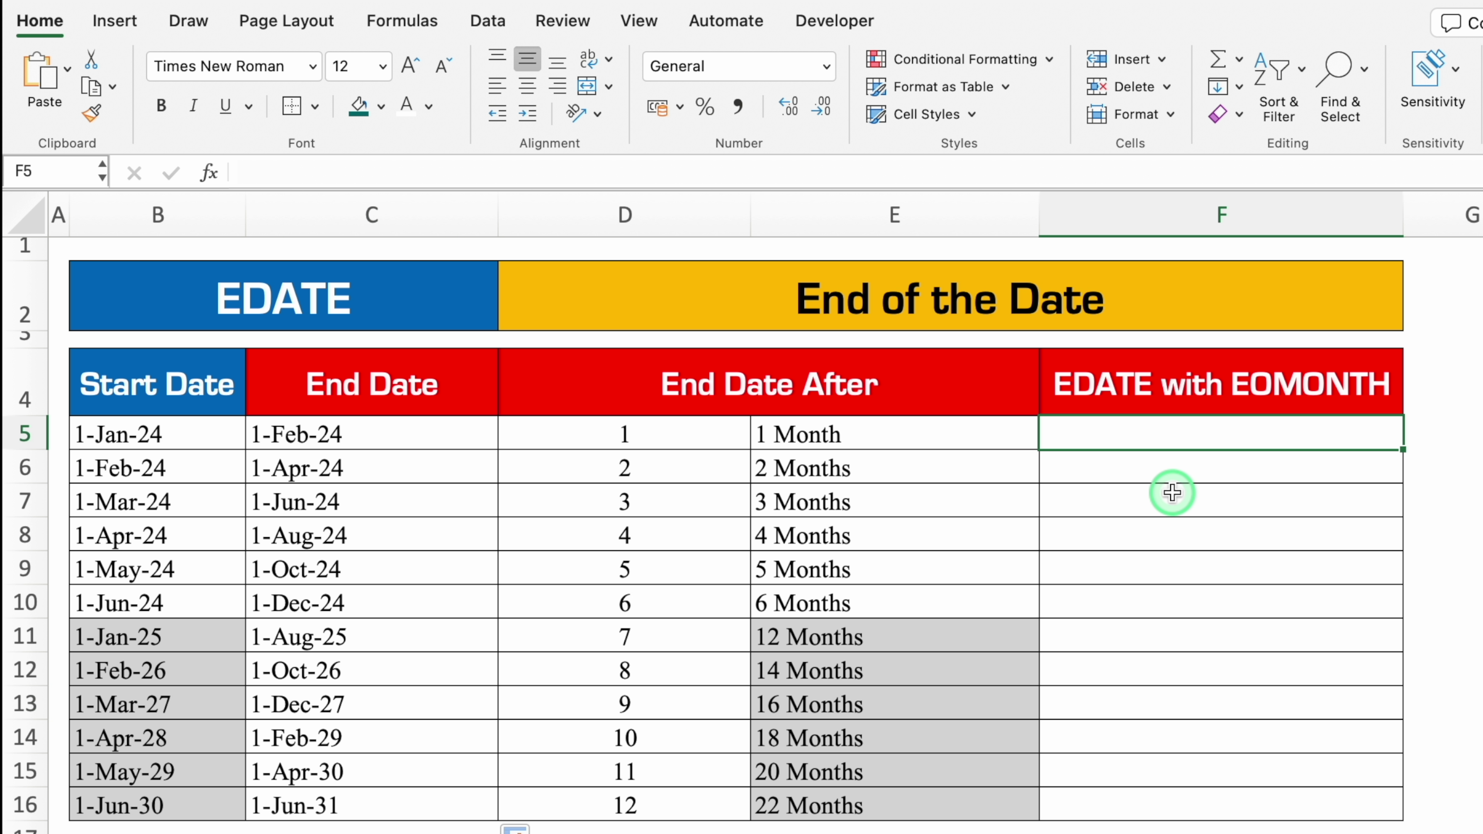
type("=edate")
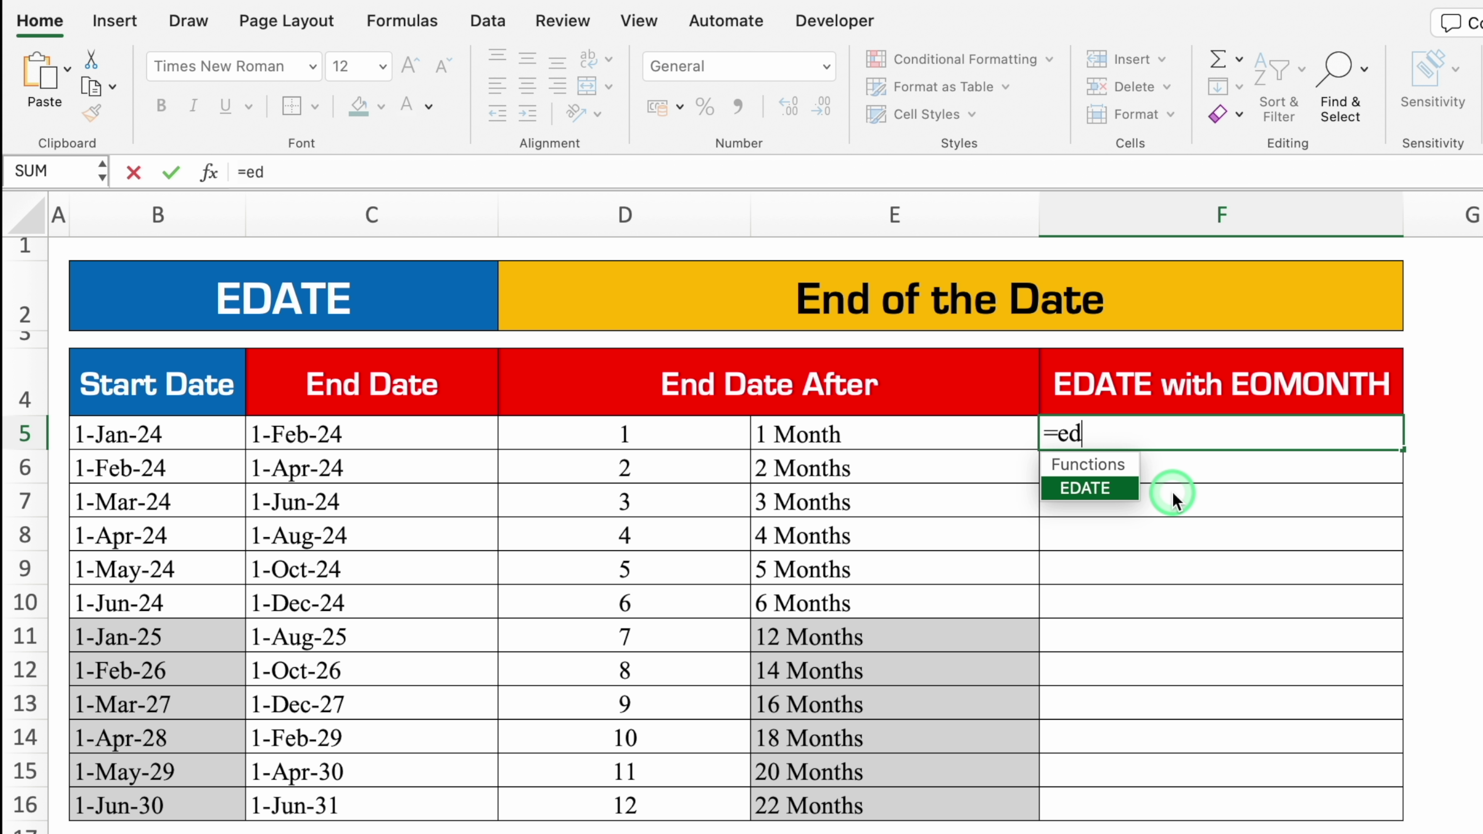
double_click(1105, 489)
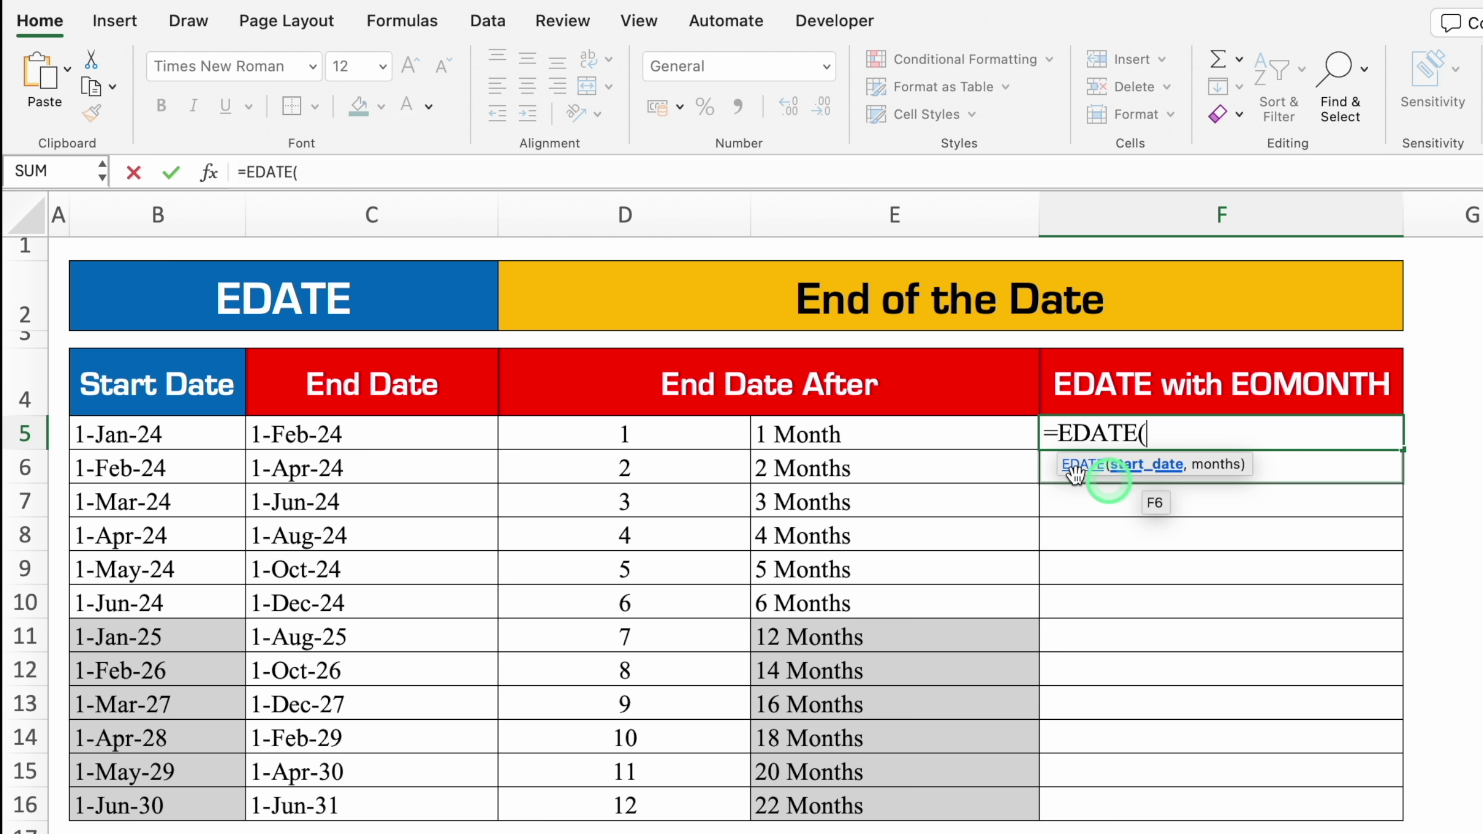
left_click(195, 425)
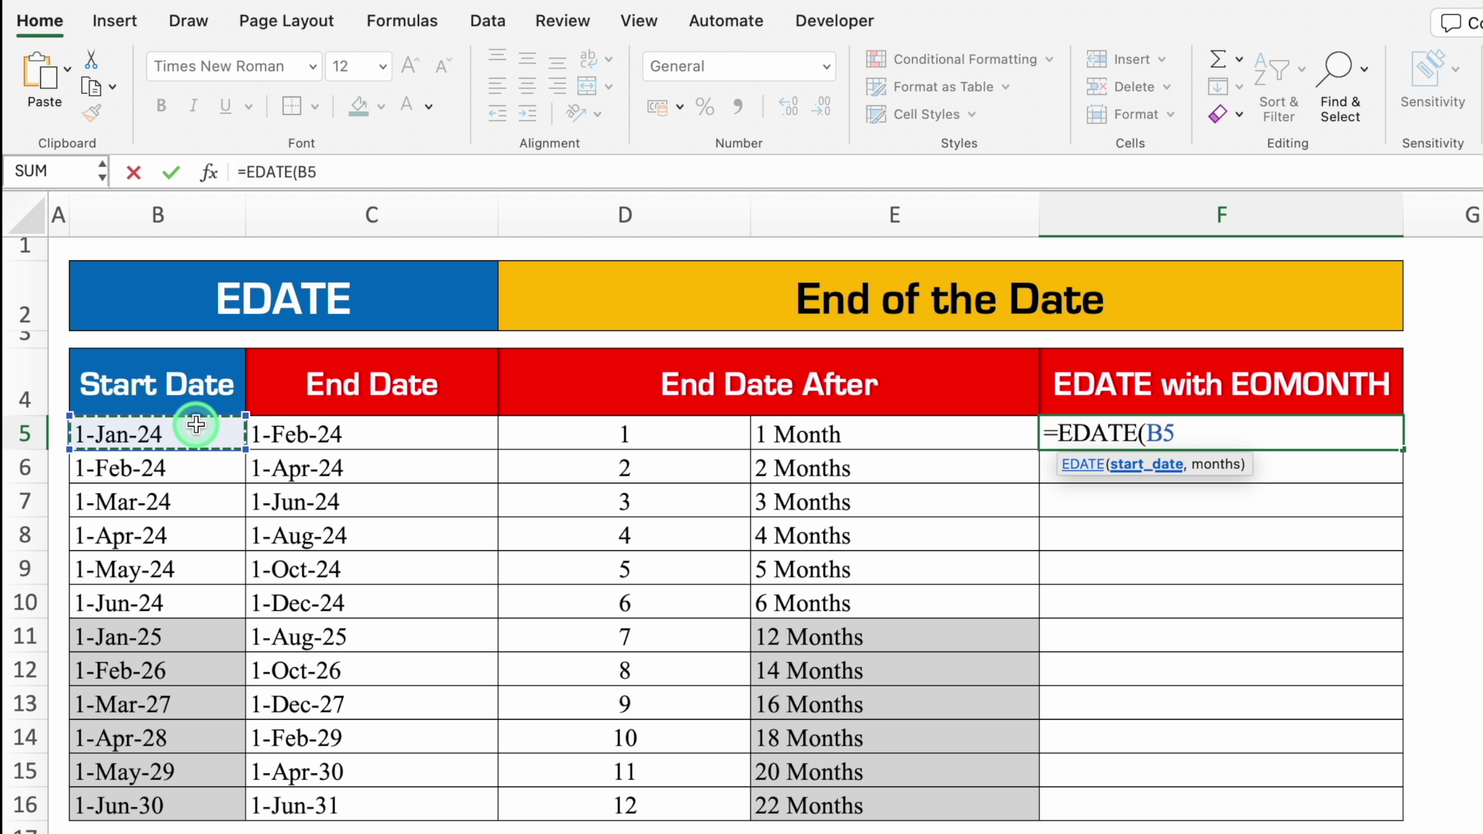
type(",")
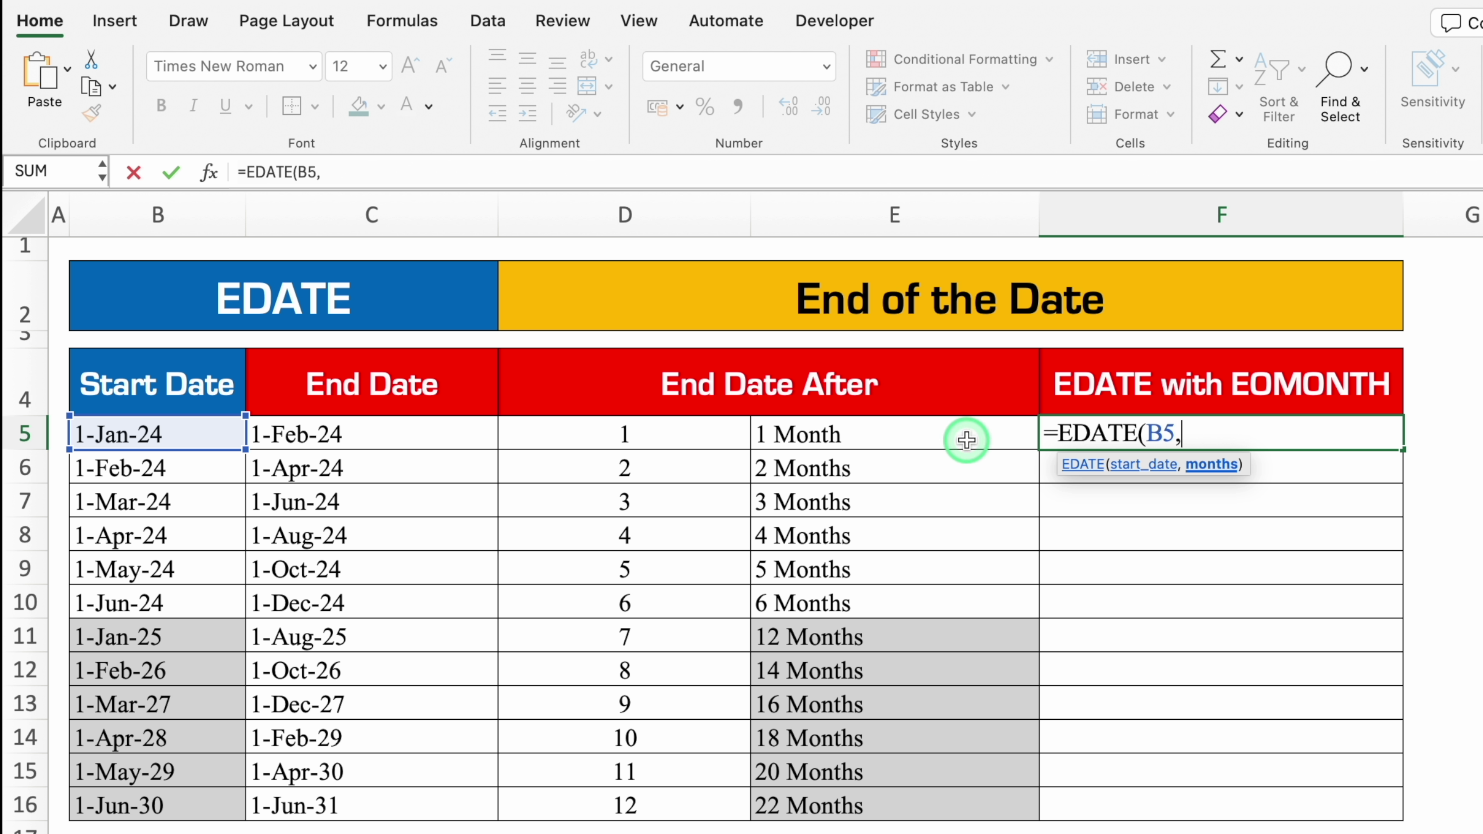
type("1)")
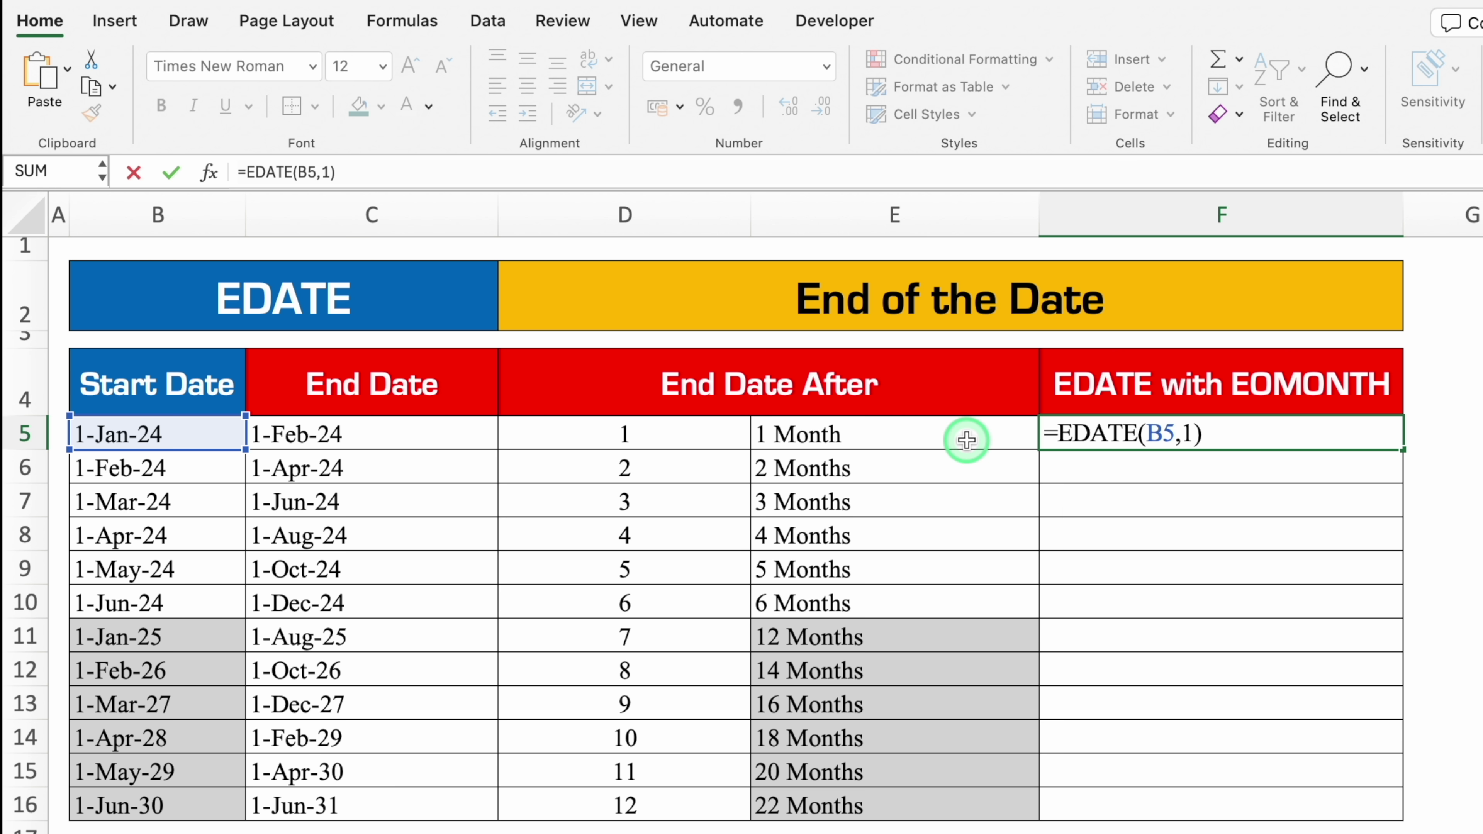
key("Return")
left_click(1280, 432)
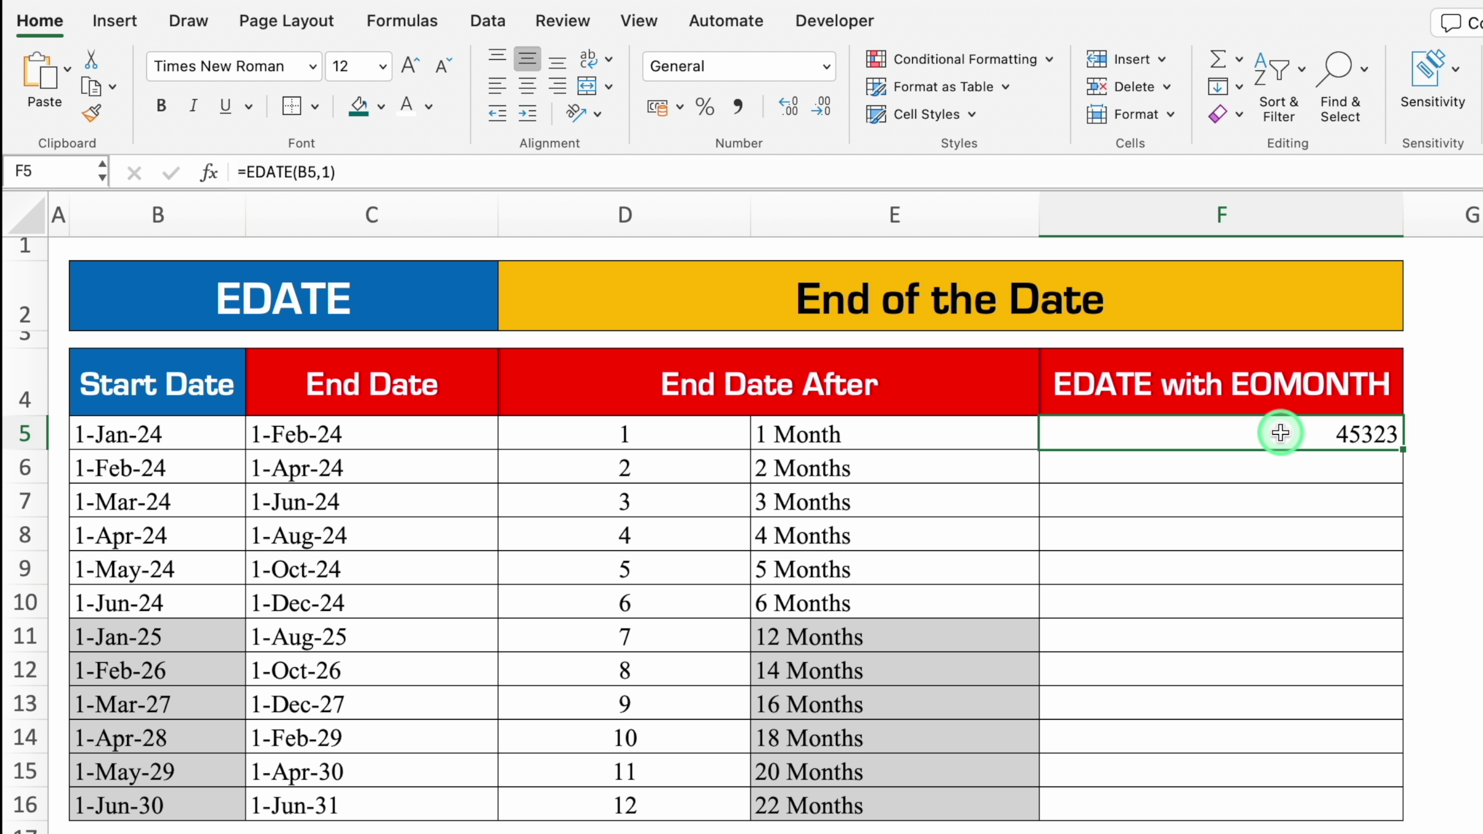
Format column F as a date in the 14-Mar-12 style and center its contents horizontally
left_click(1246, 216)
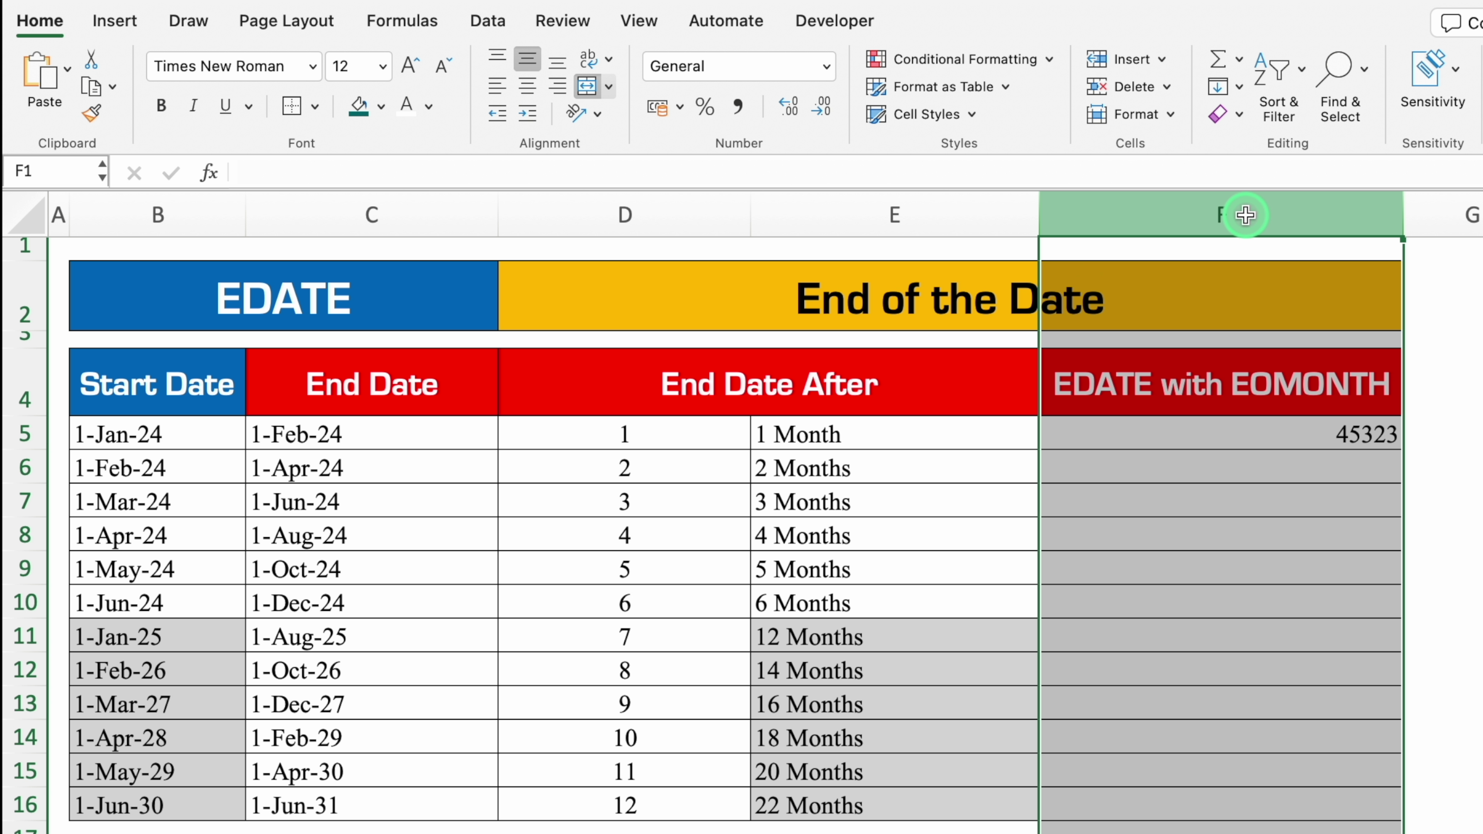
key("super+1")
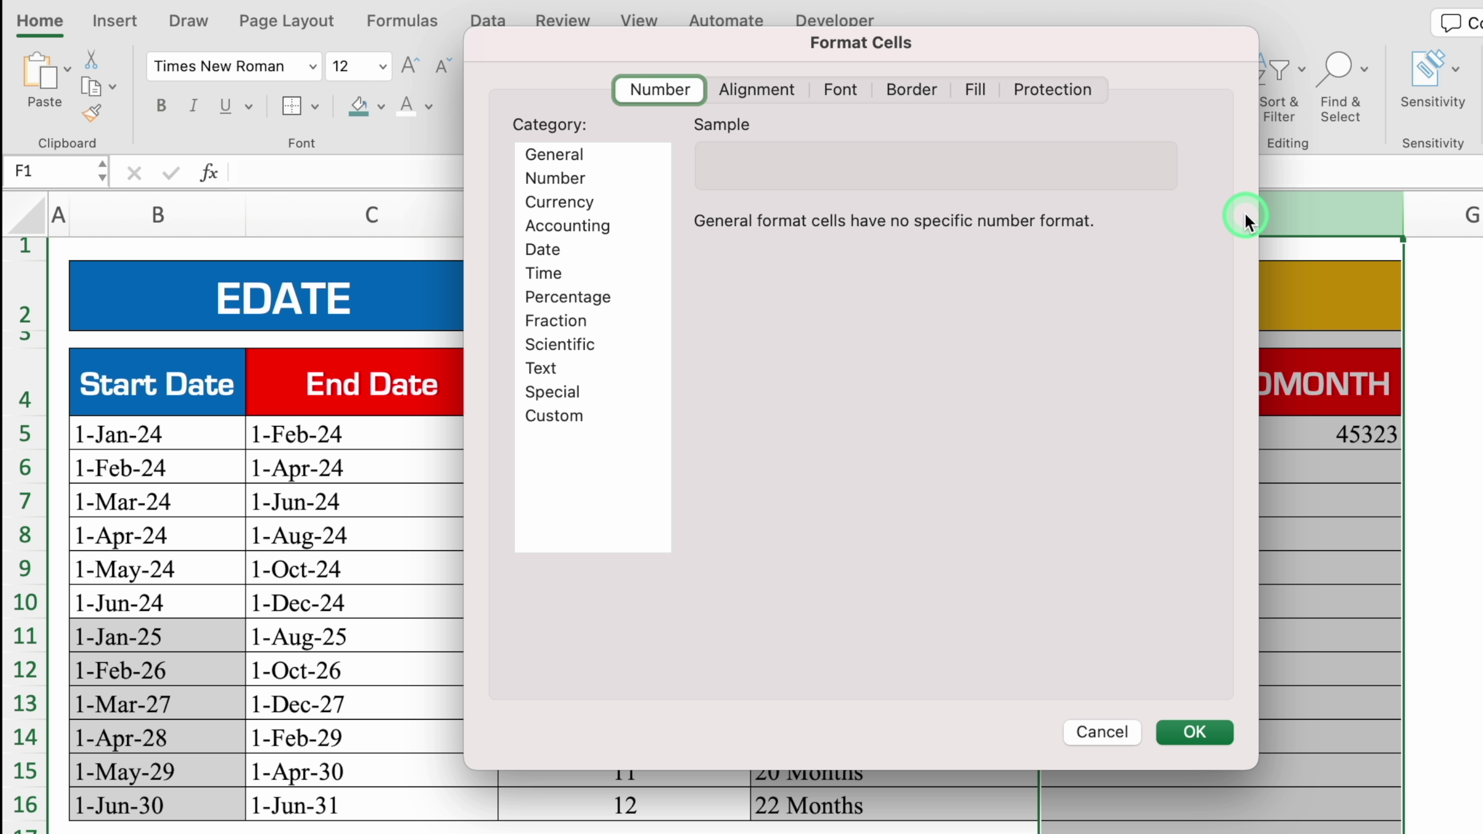
left_click(562, 251)
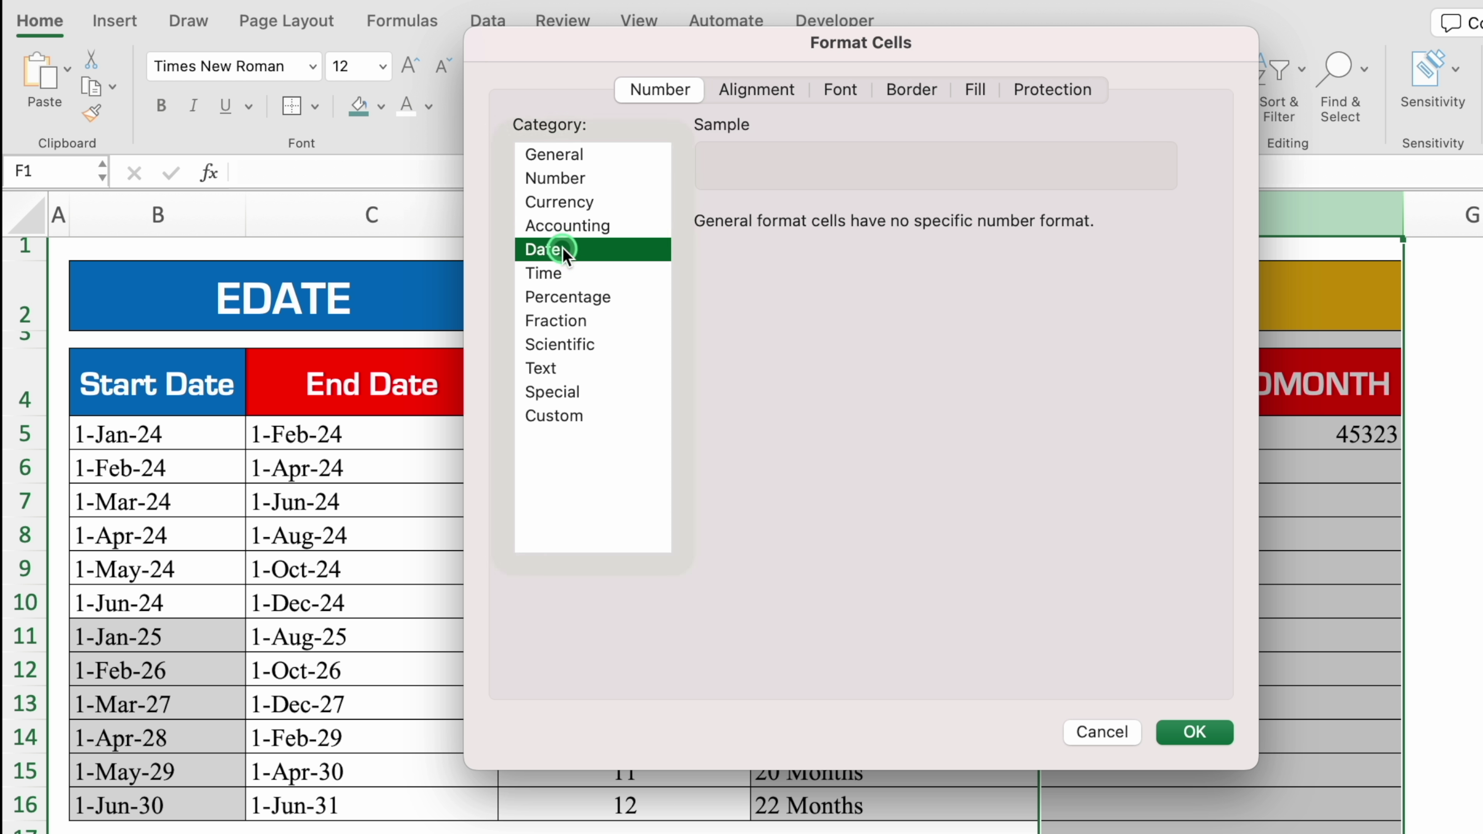
left_click(758, 374)
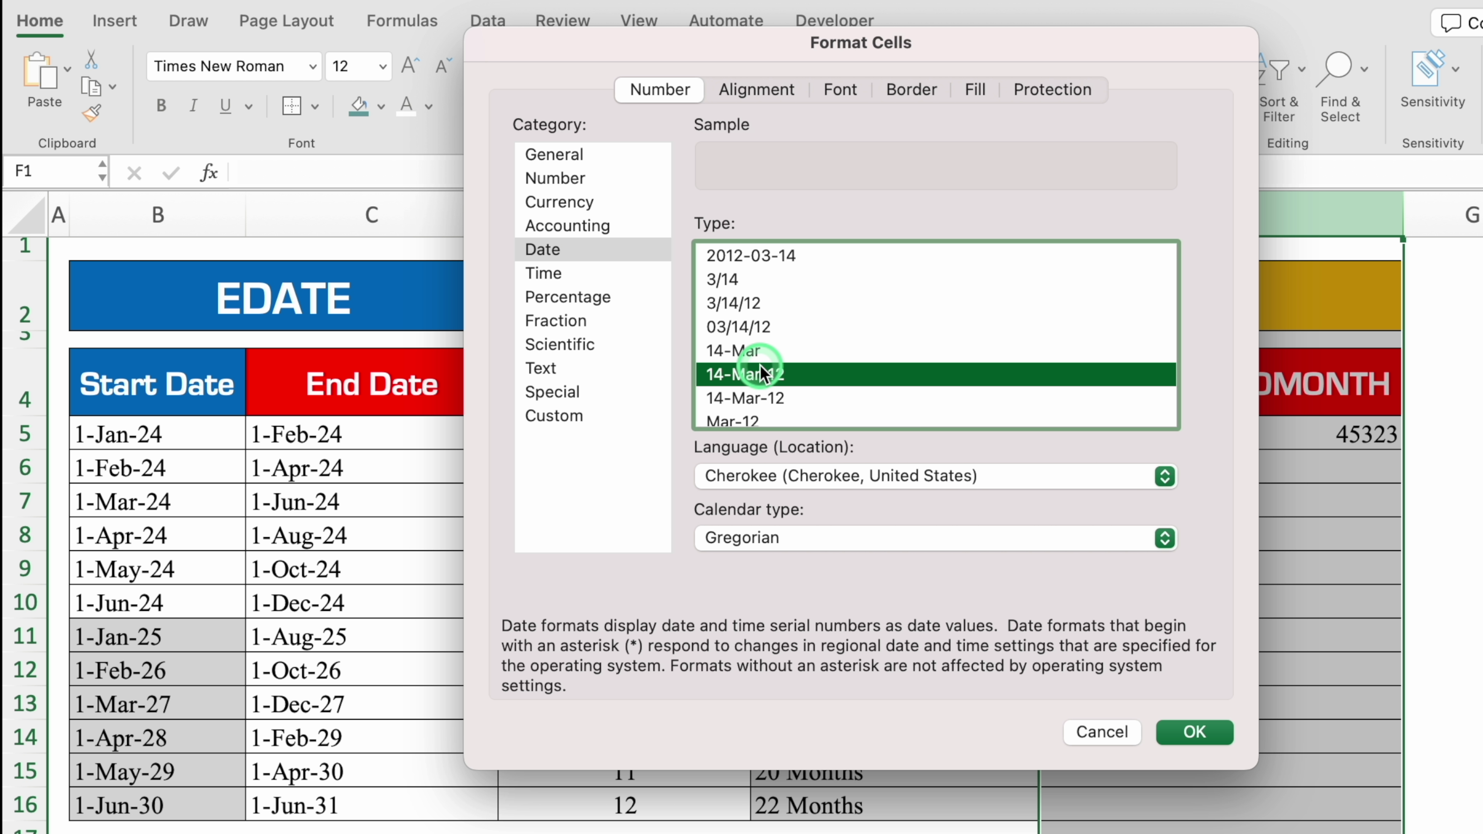
left_click(1185, 734)
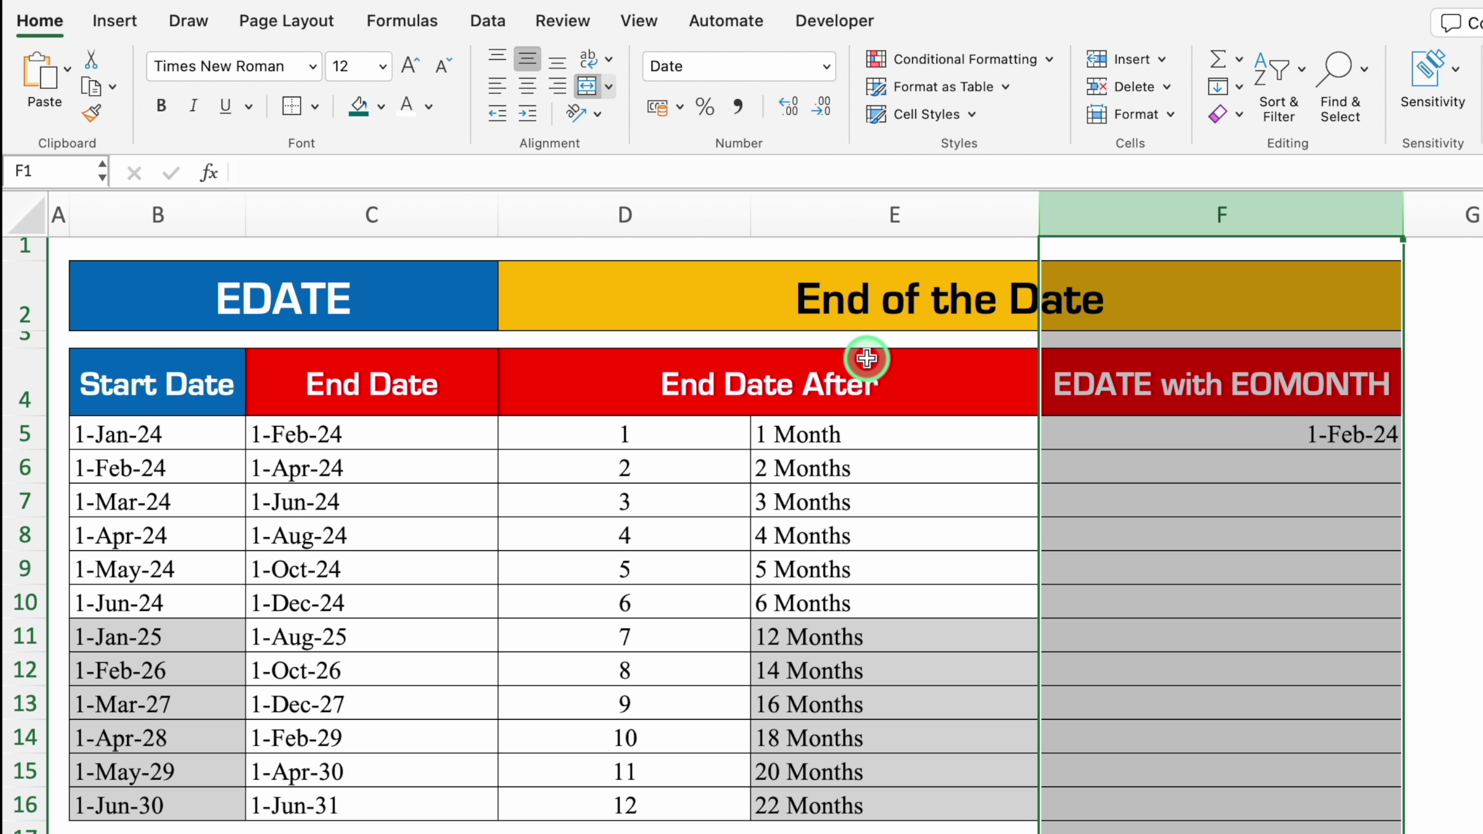
left_click(526, 86)
left_click(1477, 433)
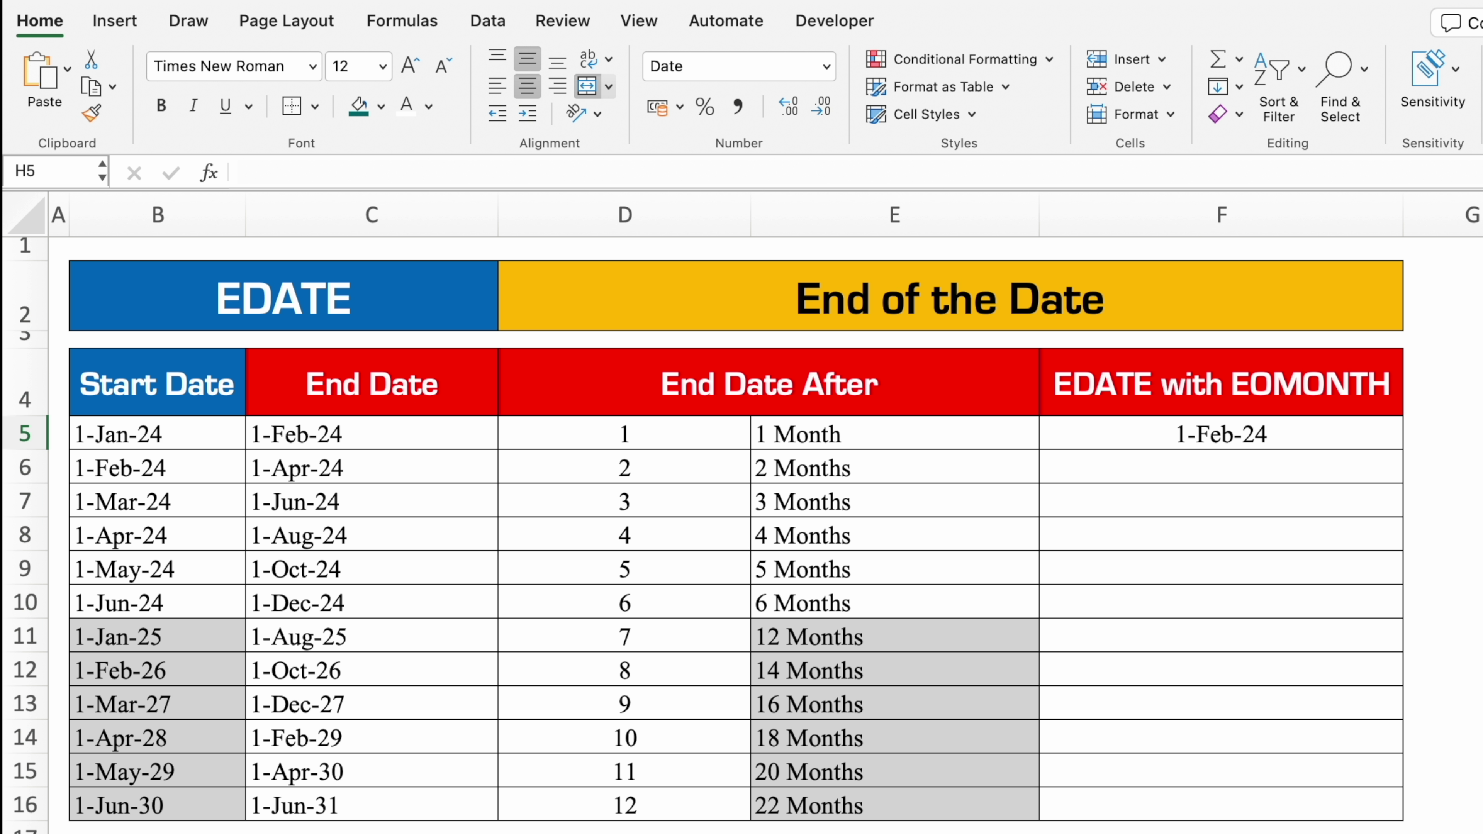
Wrap the formula in F5 to read =EOMONTH(EDATE(B5,1),0), and undo and redo the change to compare the dates
left_click(1309, 431)
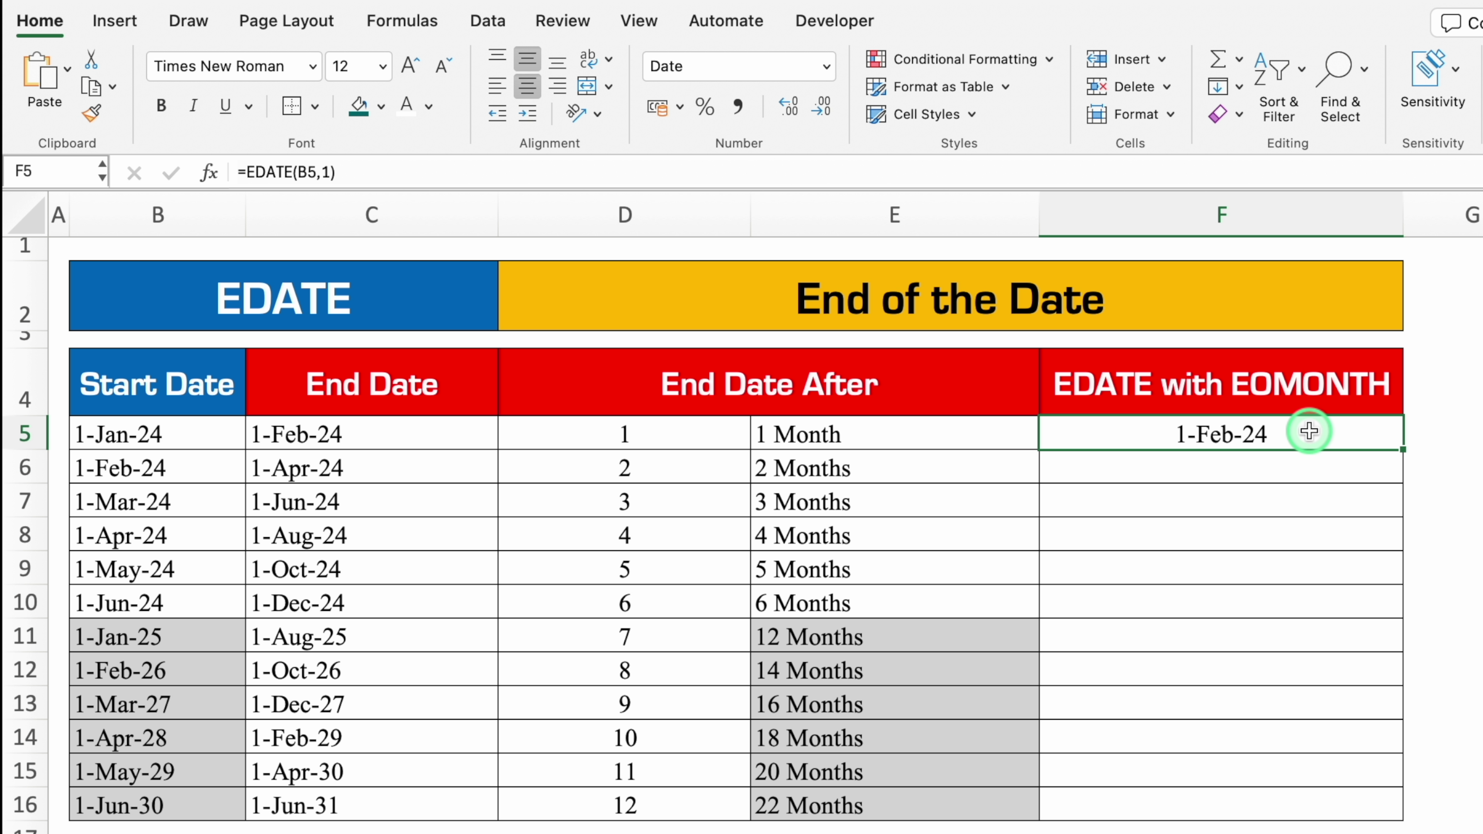
left_click(246, 172)
type("eom")
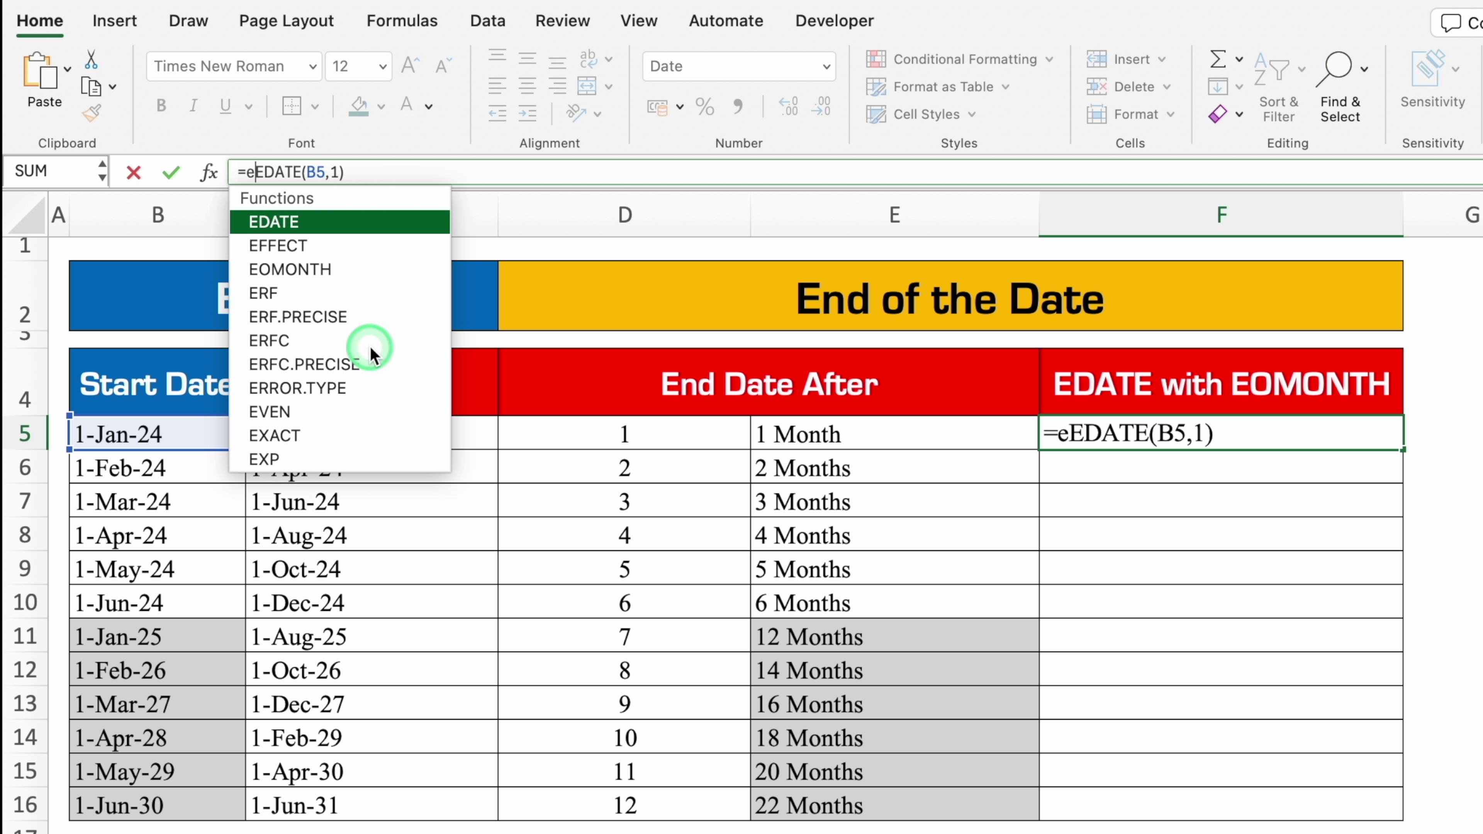
double_click(335, 224)
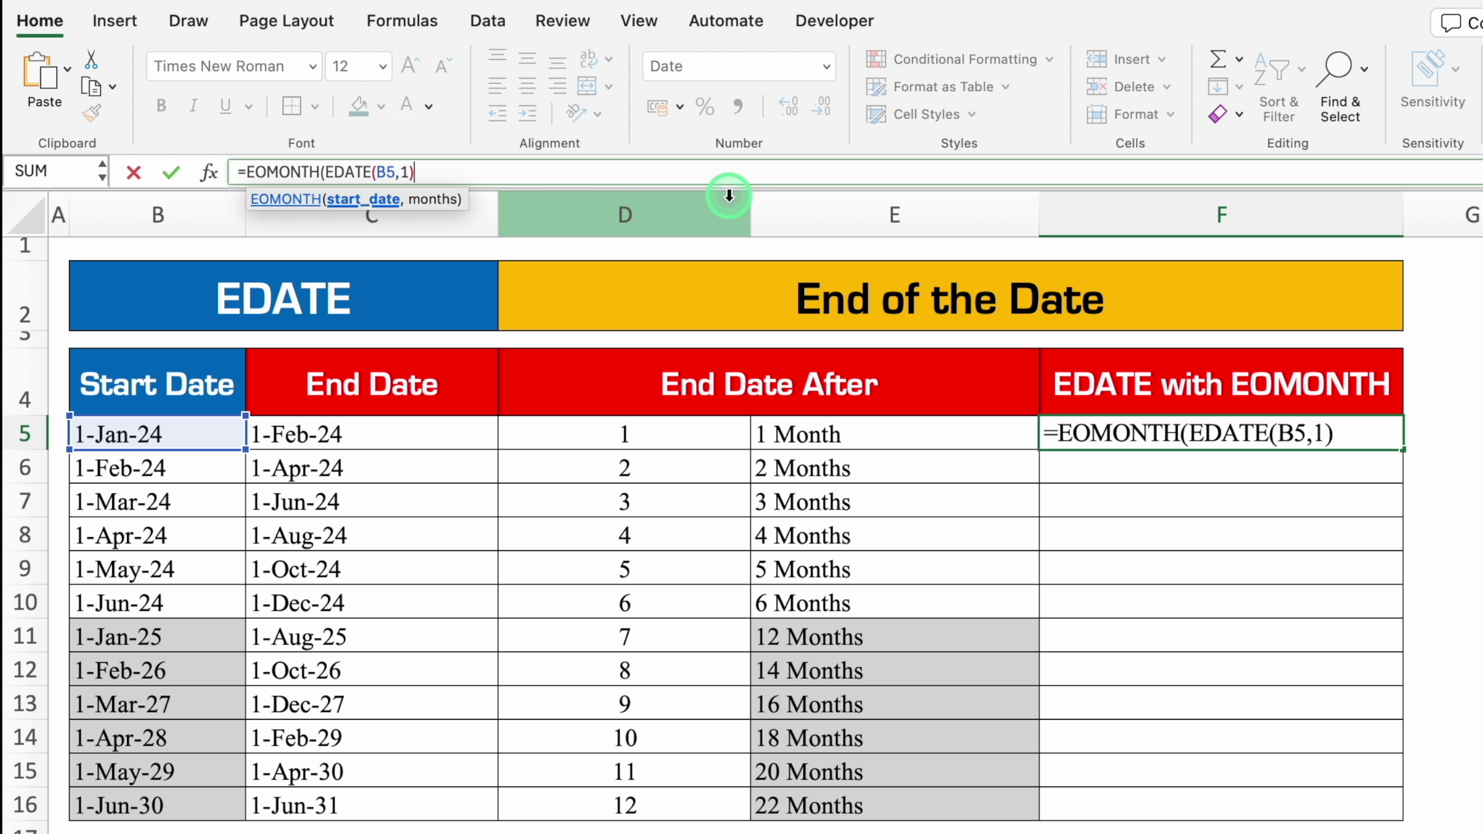
type(",")
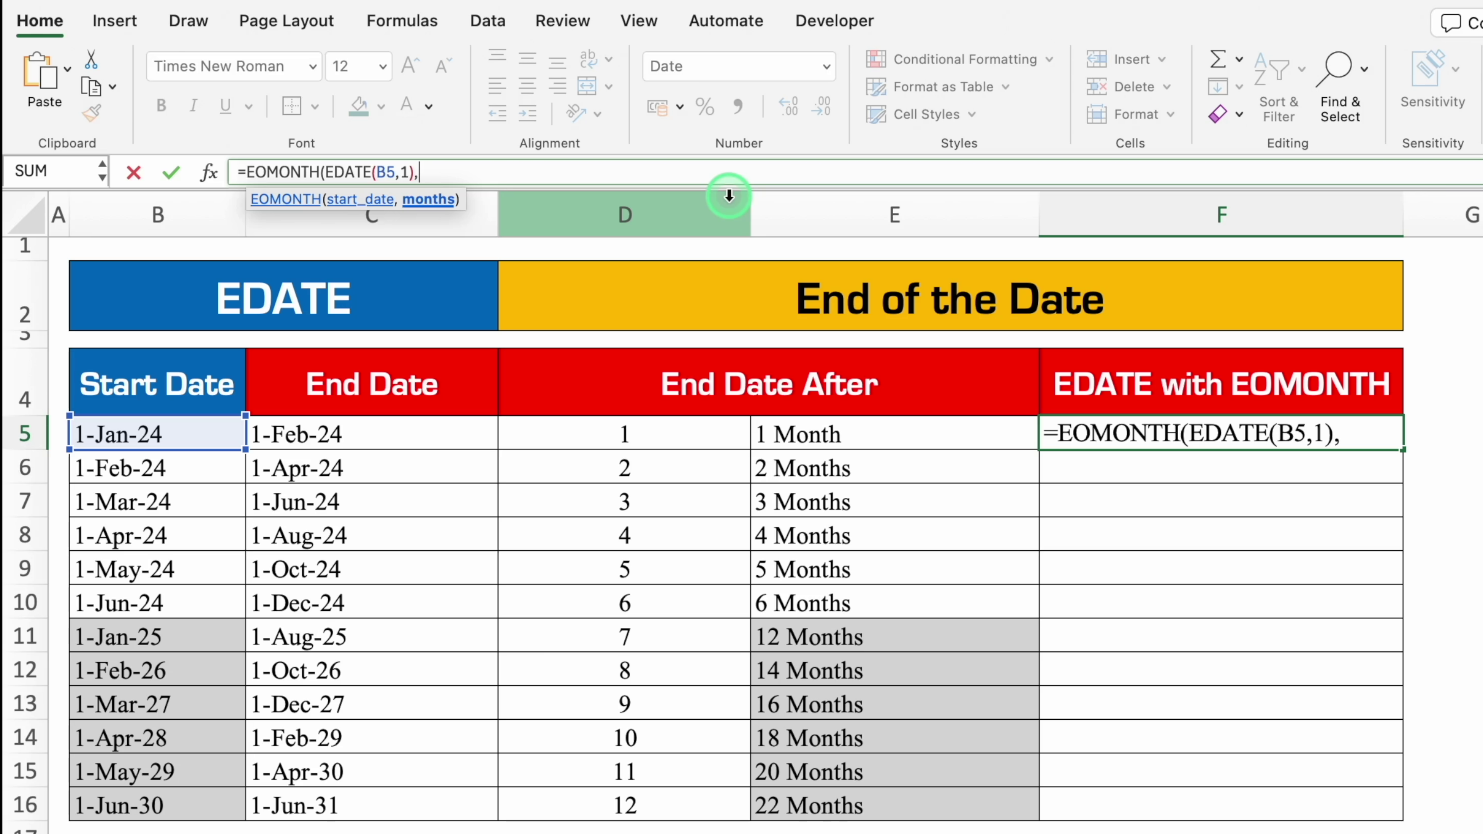
type("0)")
key("Return")
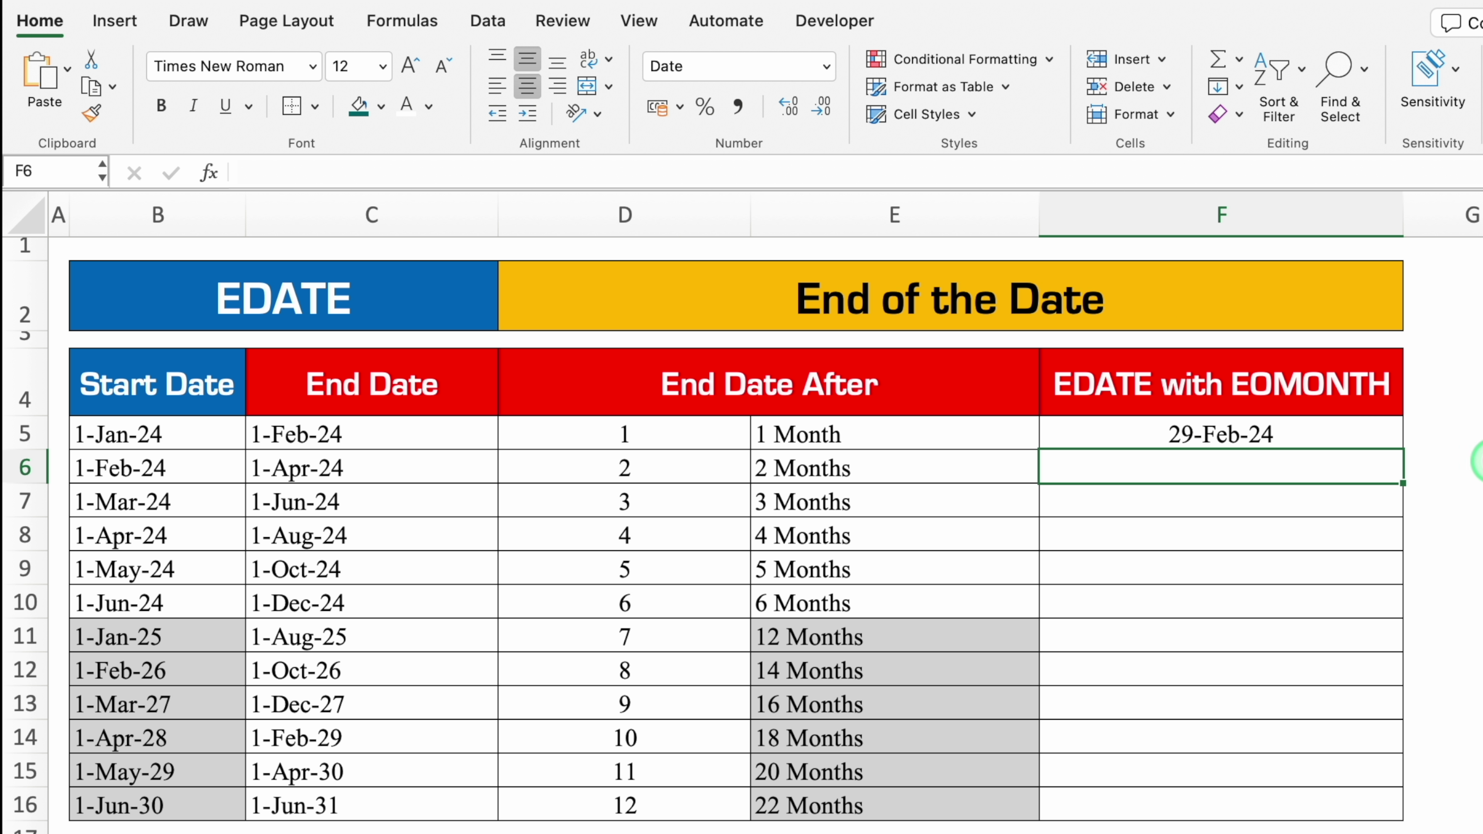
key("super+z")
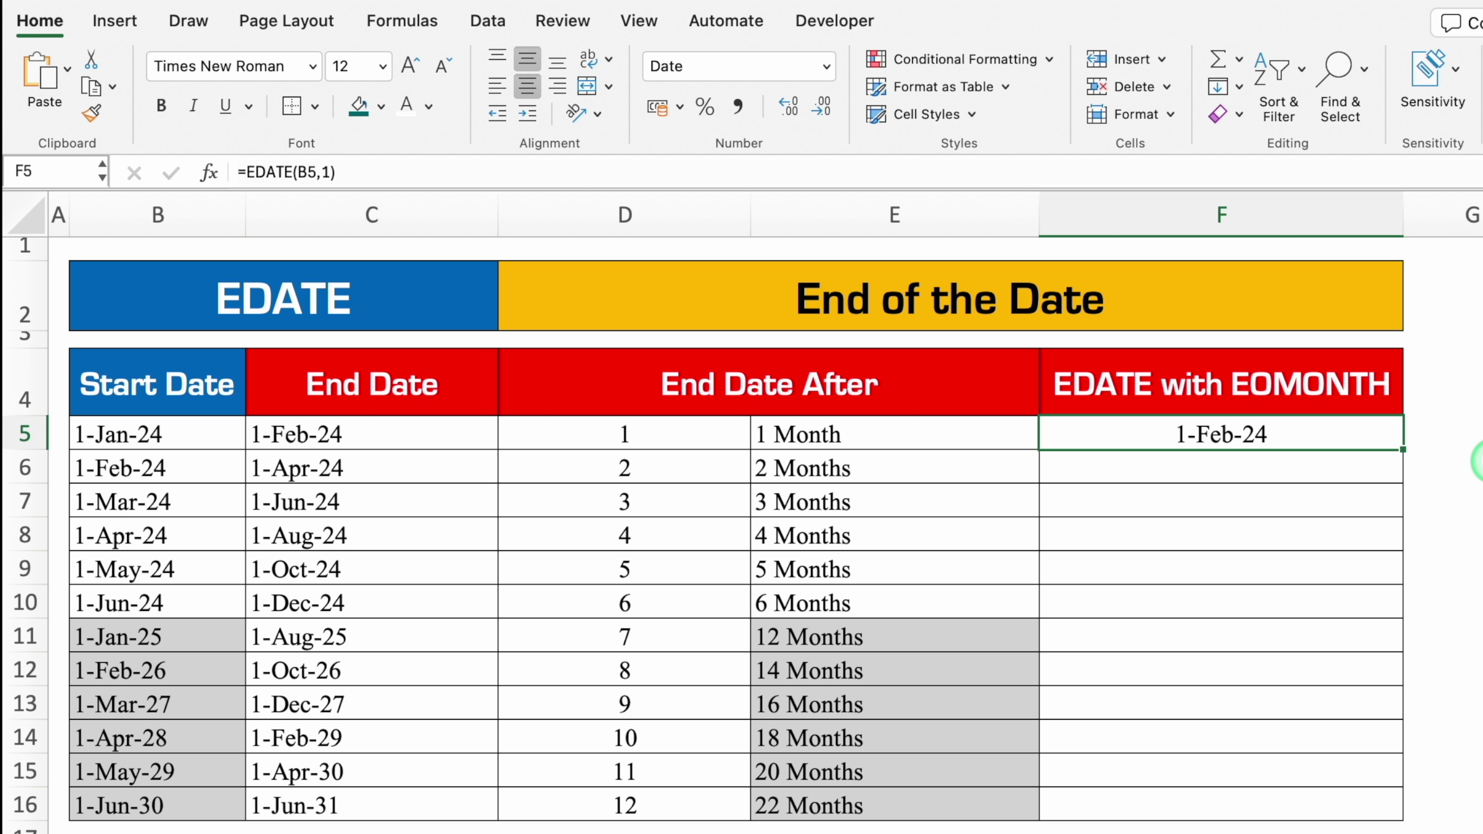
key("super+y")
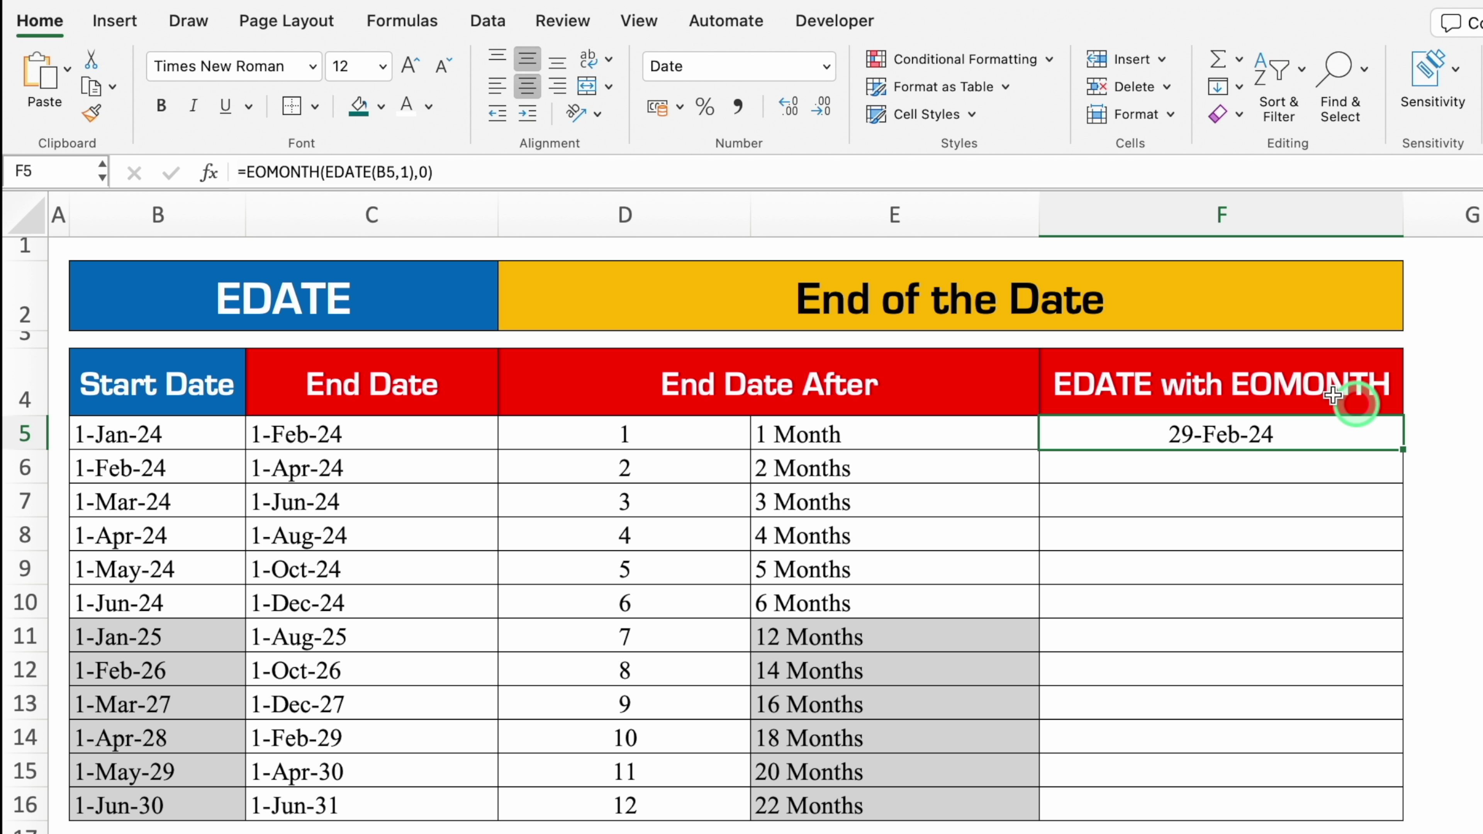
Change the EOMONTH months argument in F5 to 1 so the formula reads =EOMONTH(EDATE(B5,1),1)
left_click(425, 171)
key("BackSpace")
type("1")
key("Return")
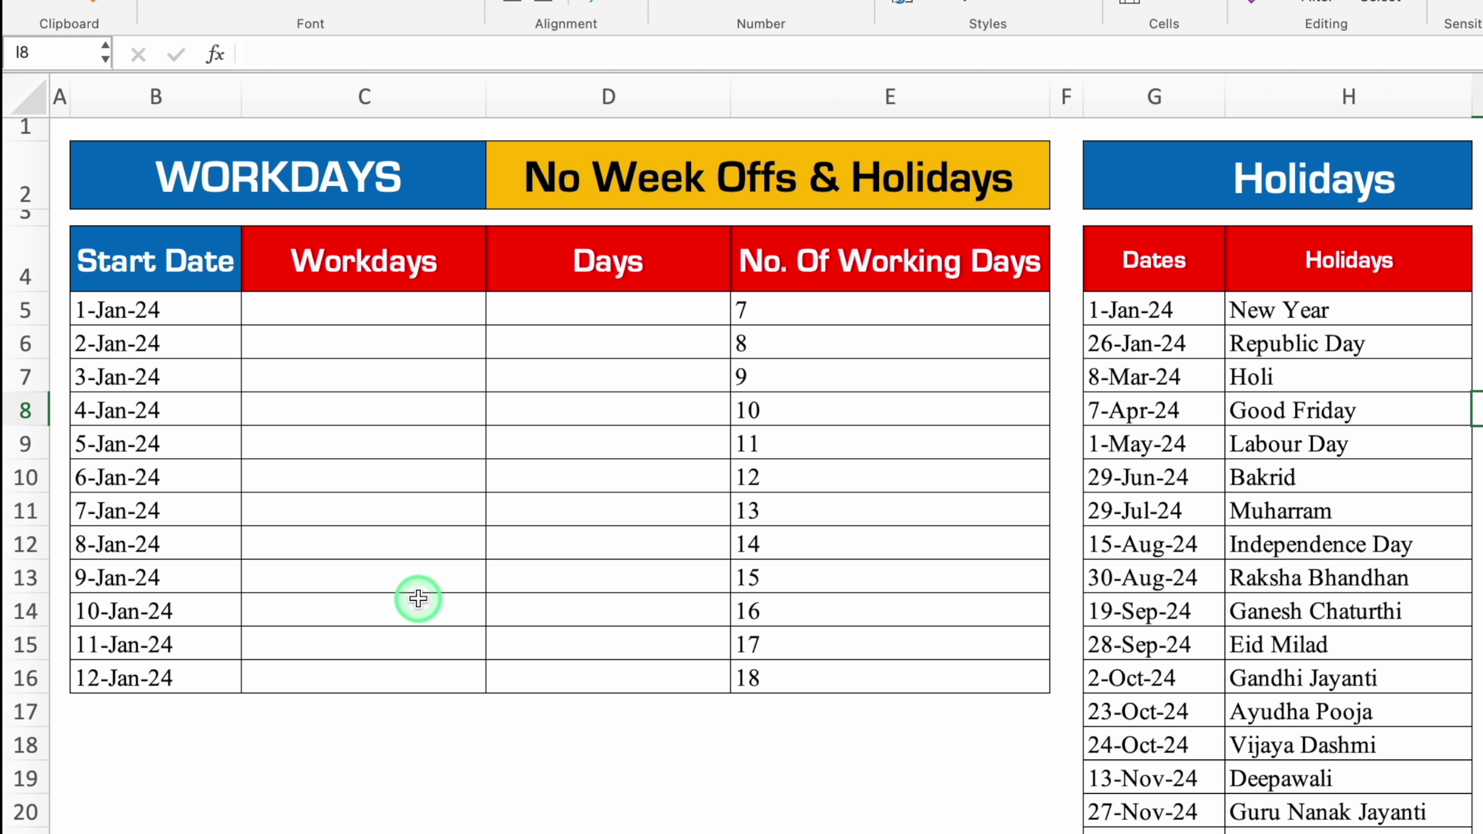
Begin a WORKDAY formula in cell C5 with start date B5 and 7 days
left_click(317, 314)
type("=")
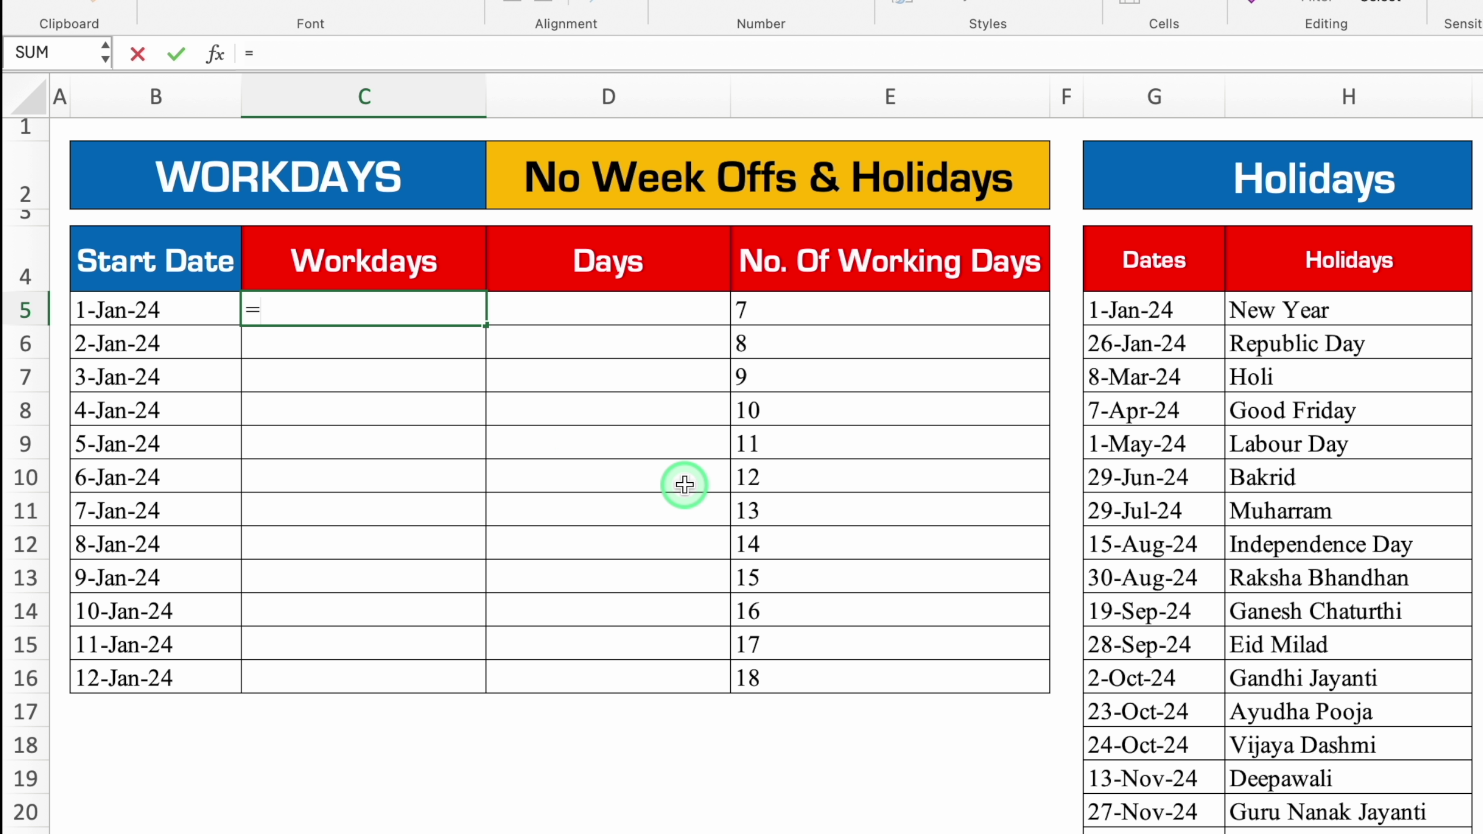
type("work")
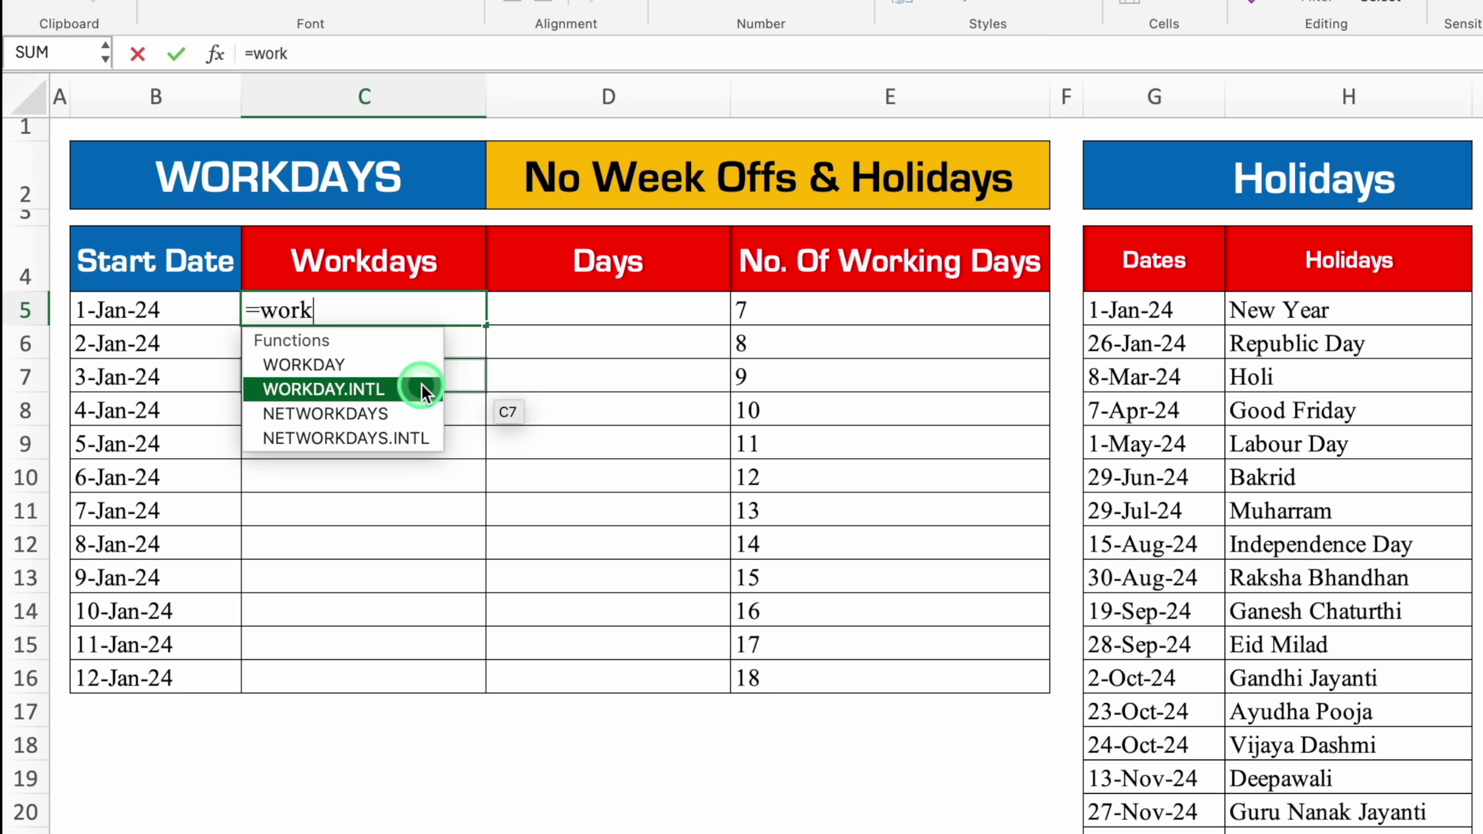
double_click(407, 364)
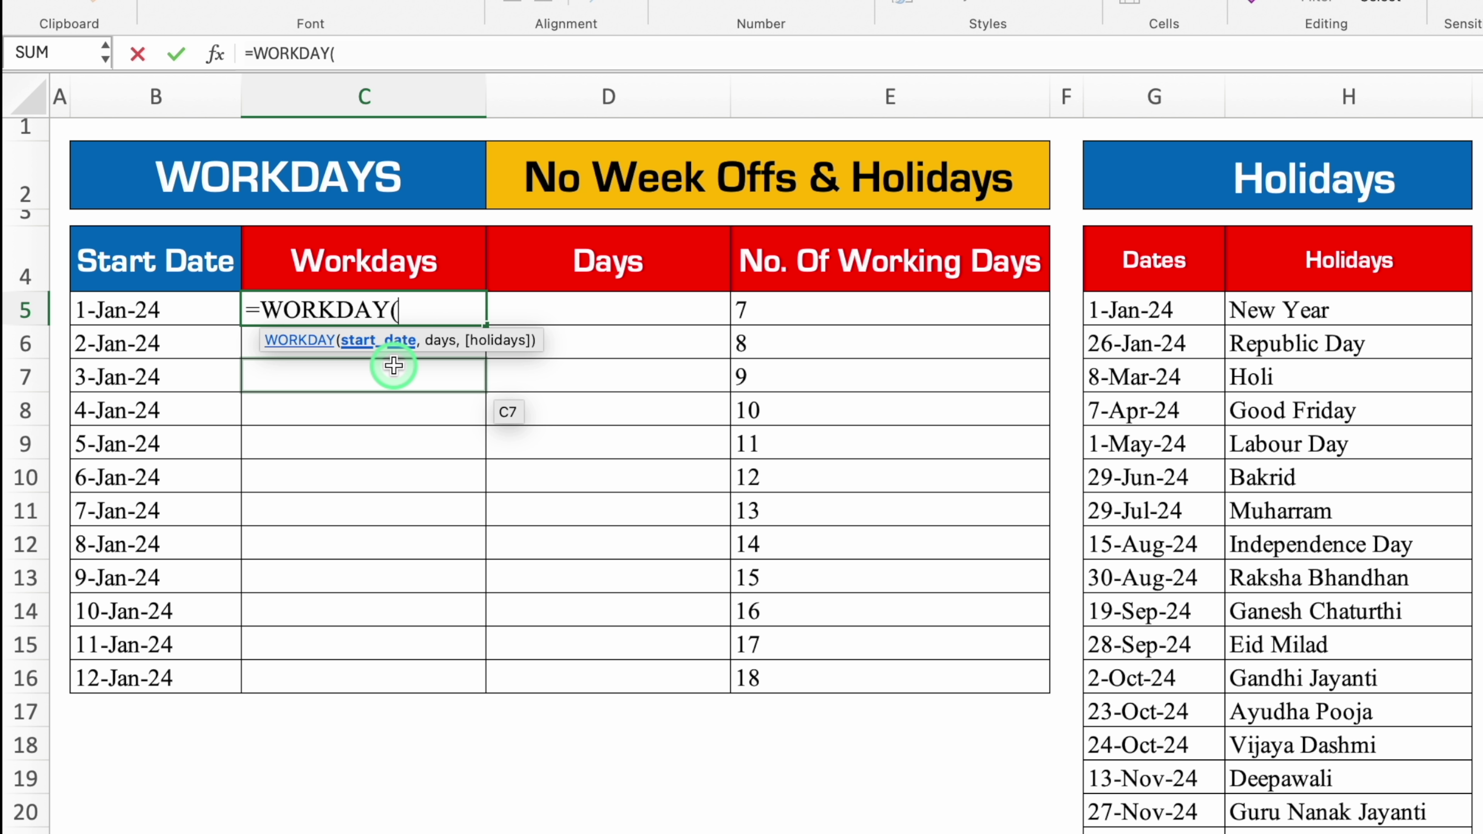
left_click(204, 302)
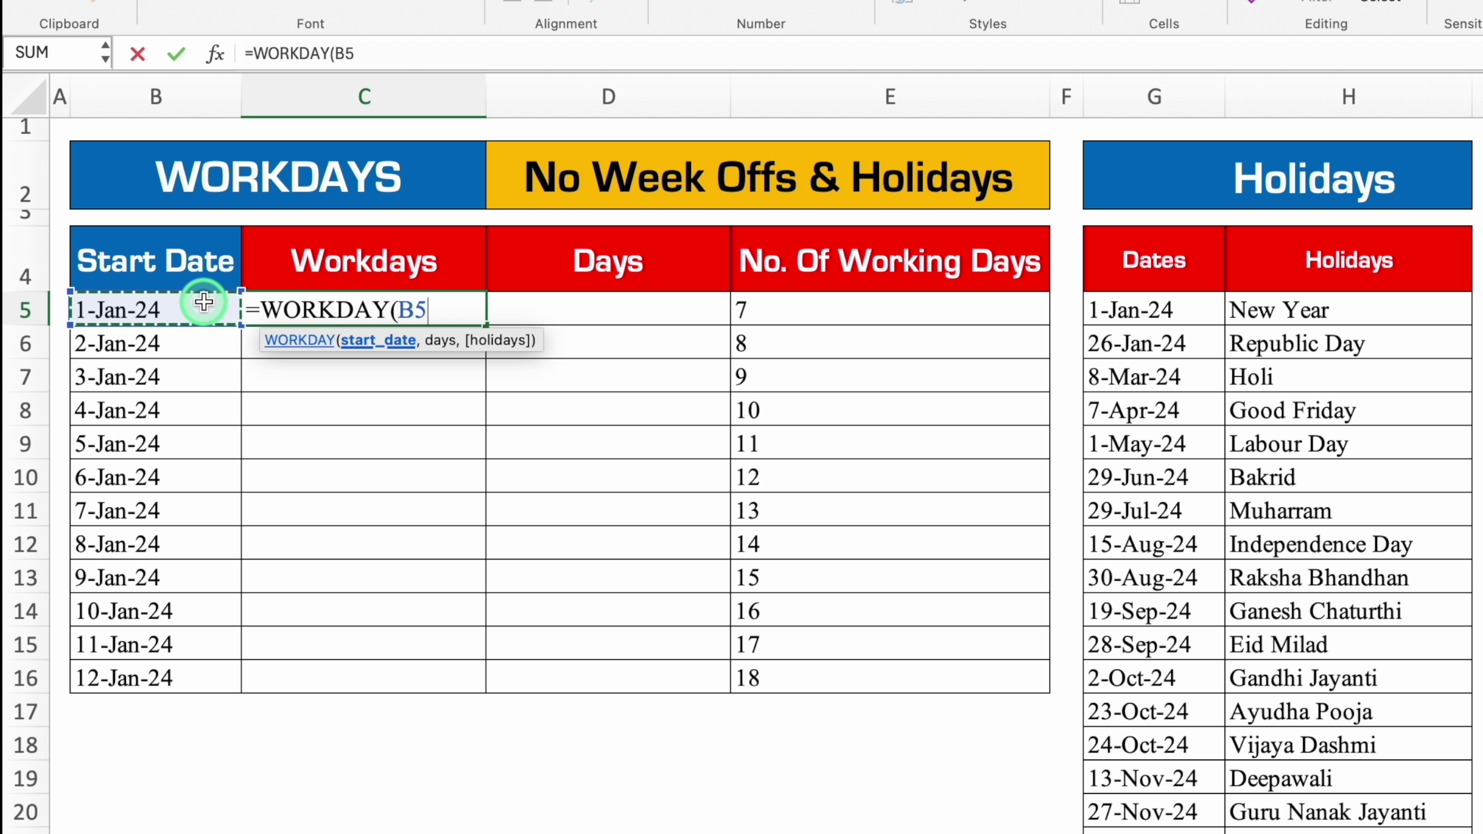
type(",")
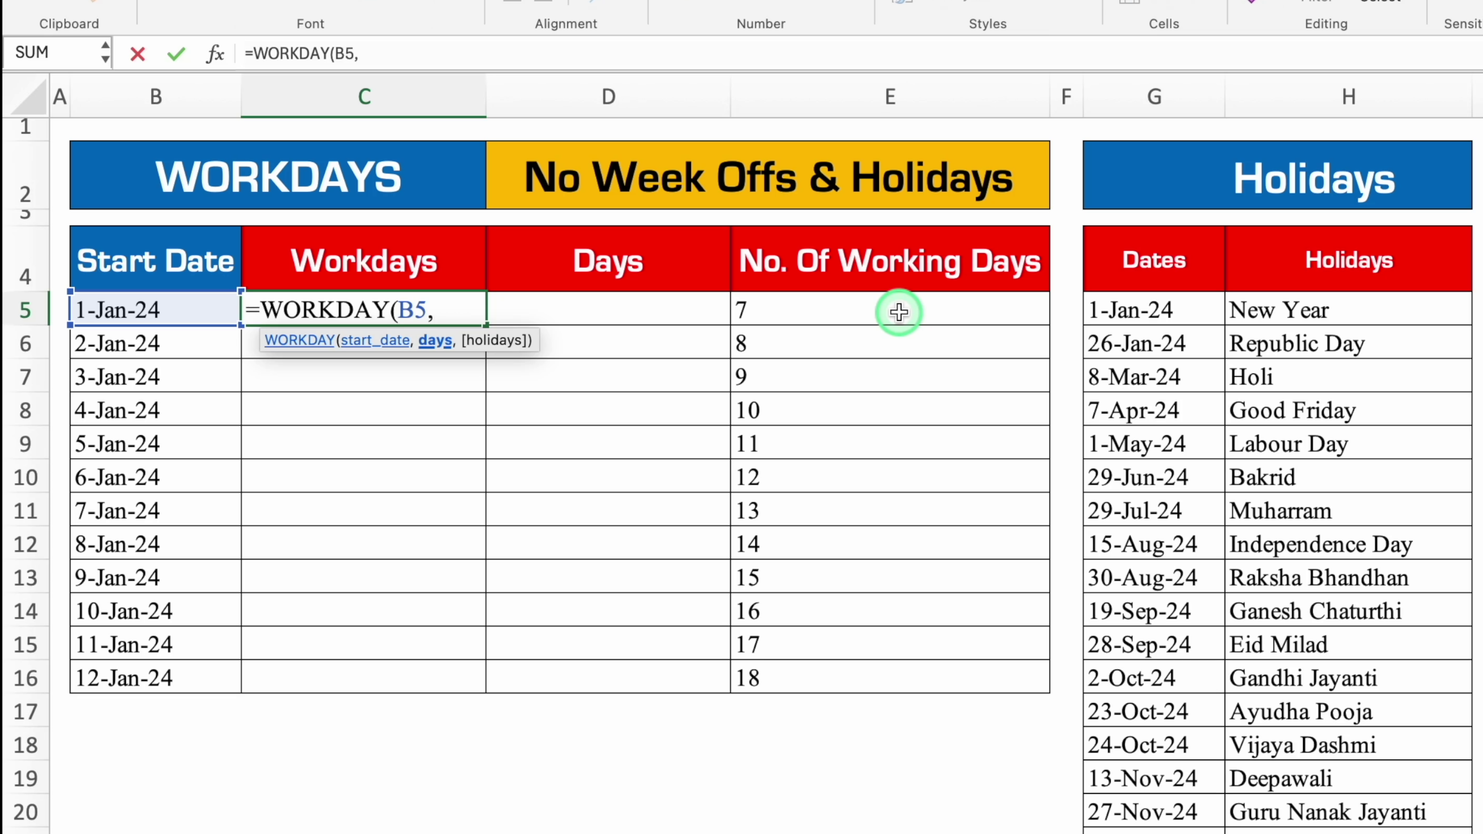
type("7,")
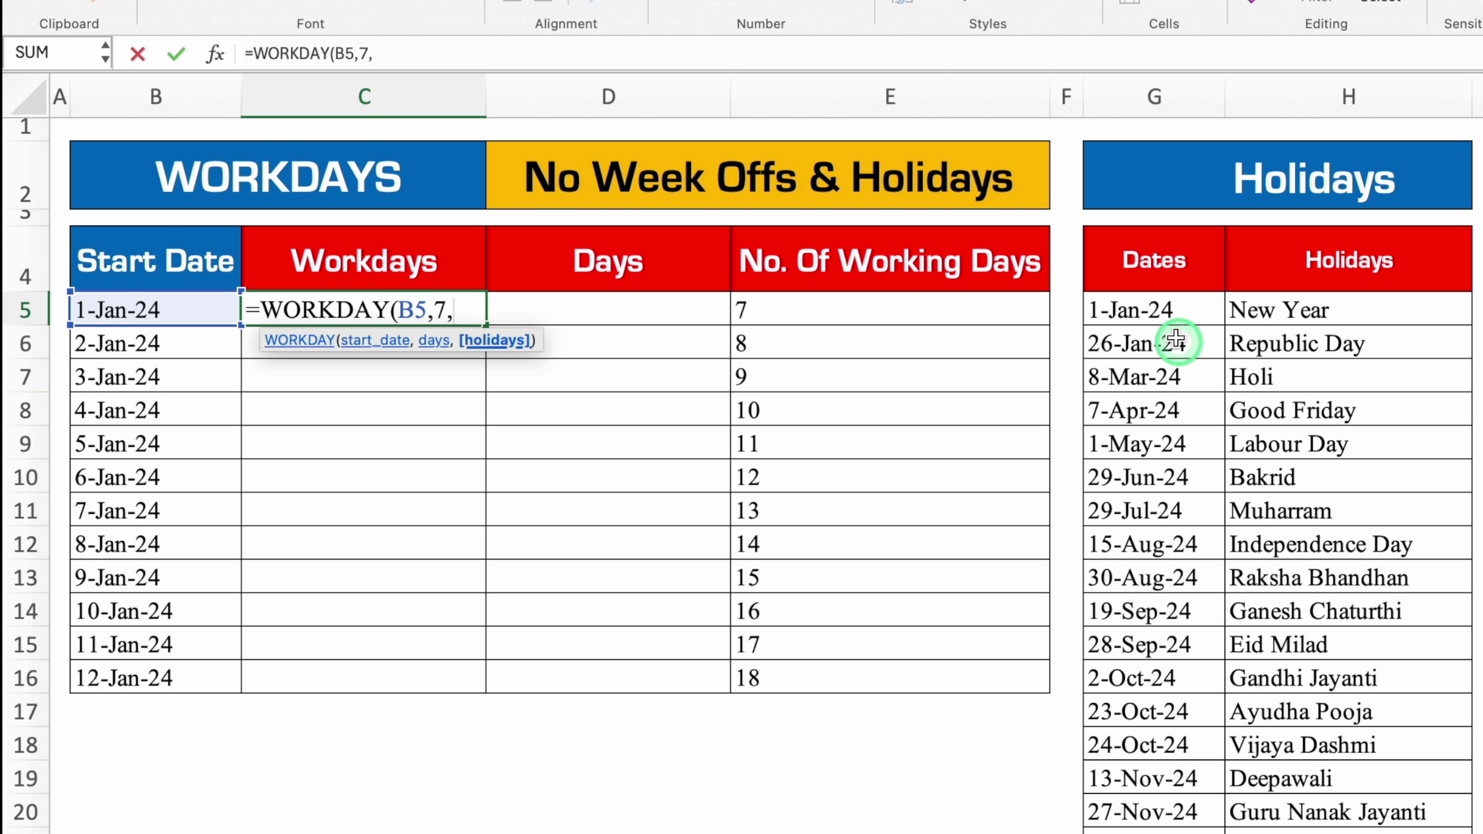
Complete the C5 formula with the holiday dates as an absolute range, =WORKDAY(B5,7,$G$5:$G$21)
left_click_drag(1156, 309, 1179, 754)
scroll(741, 418, "up", 3)
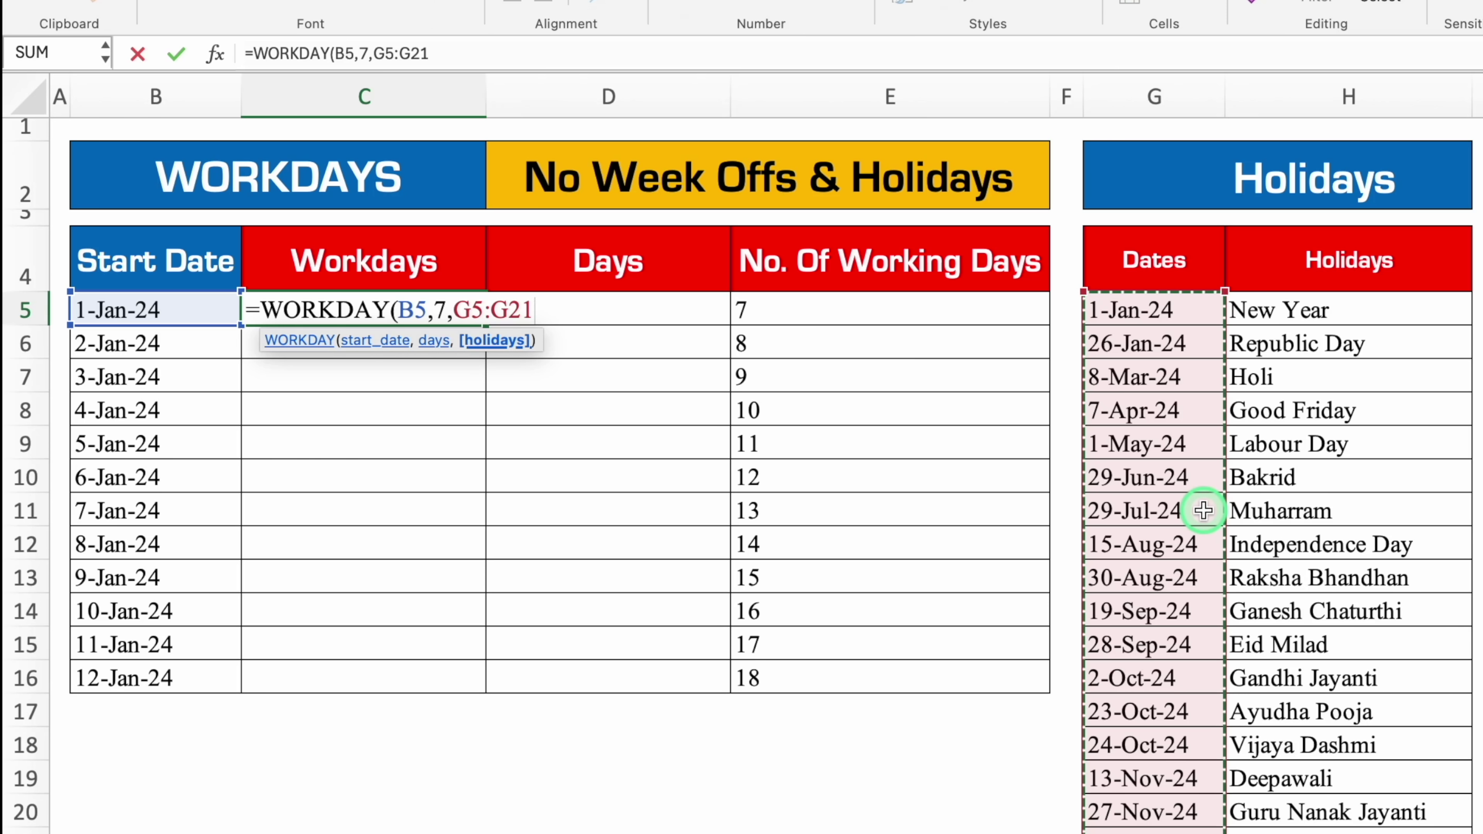
key("F4")
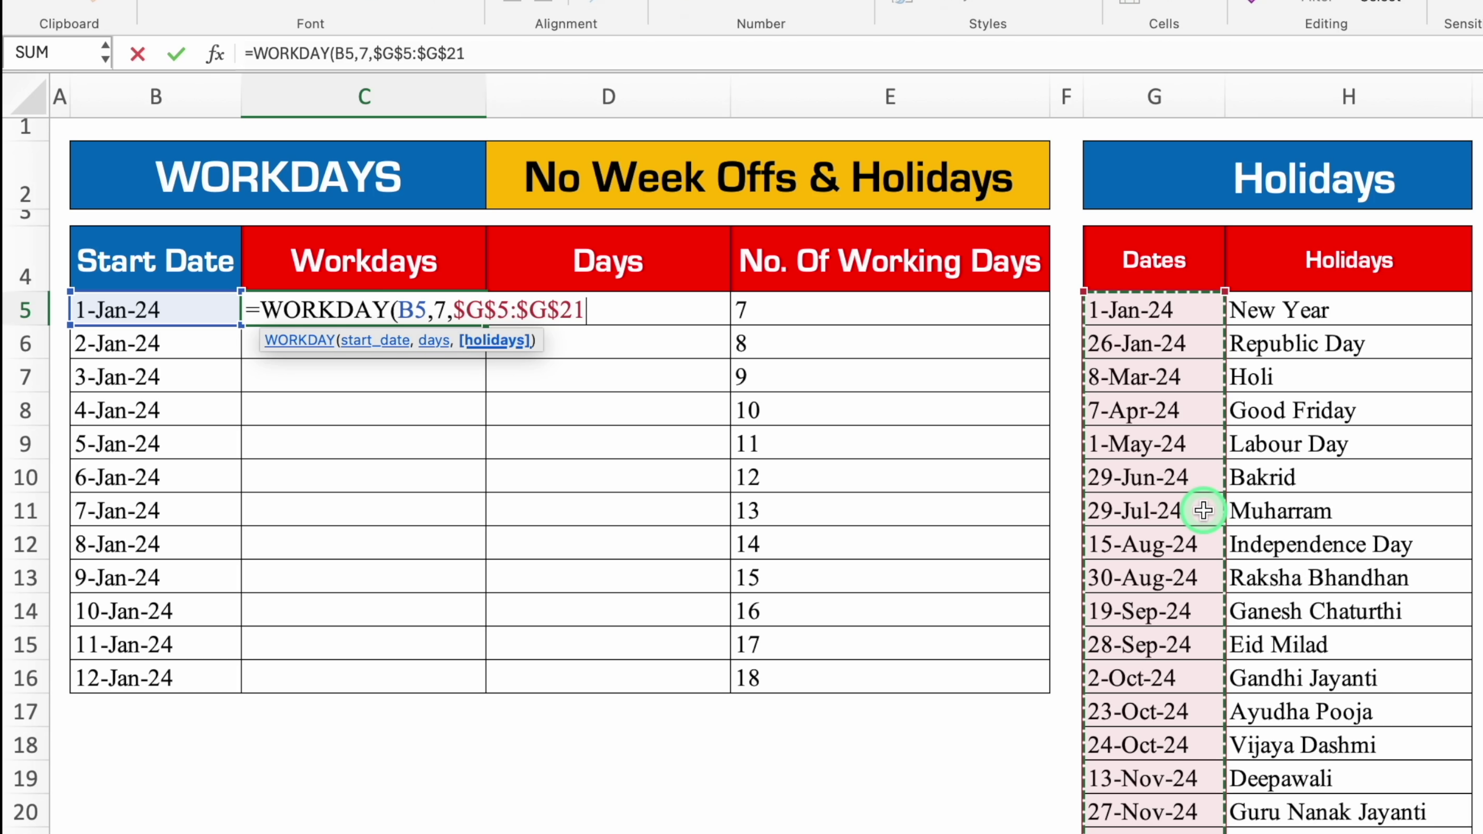
type(")")
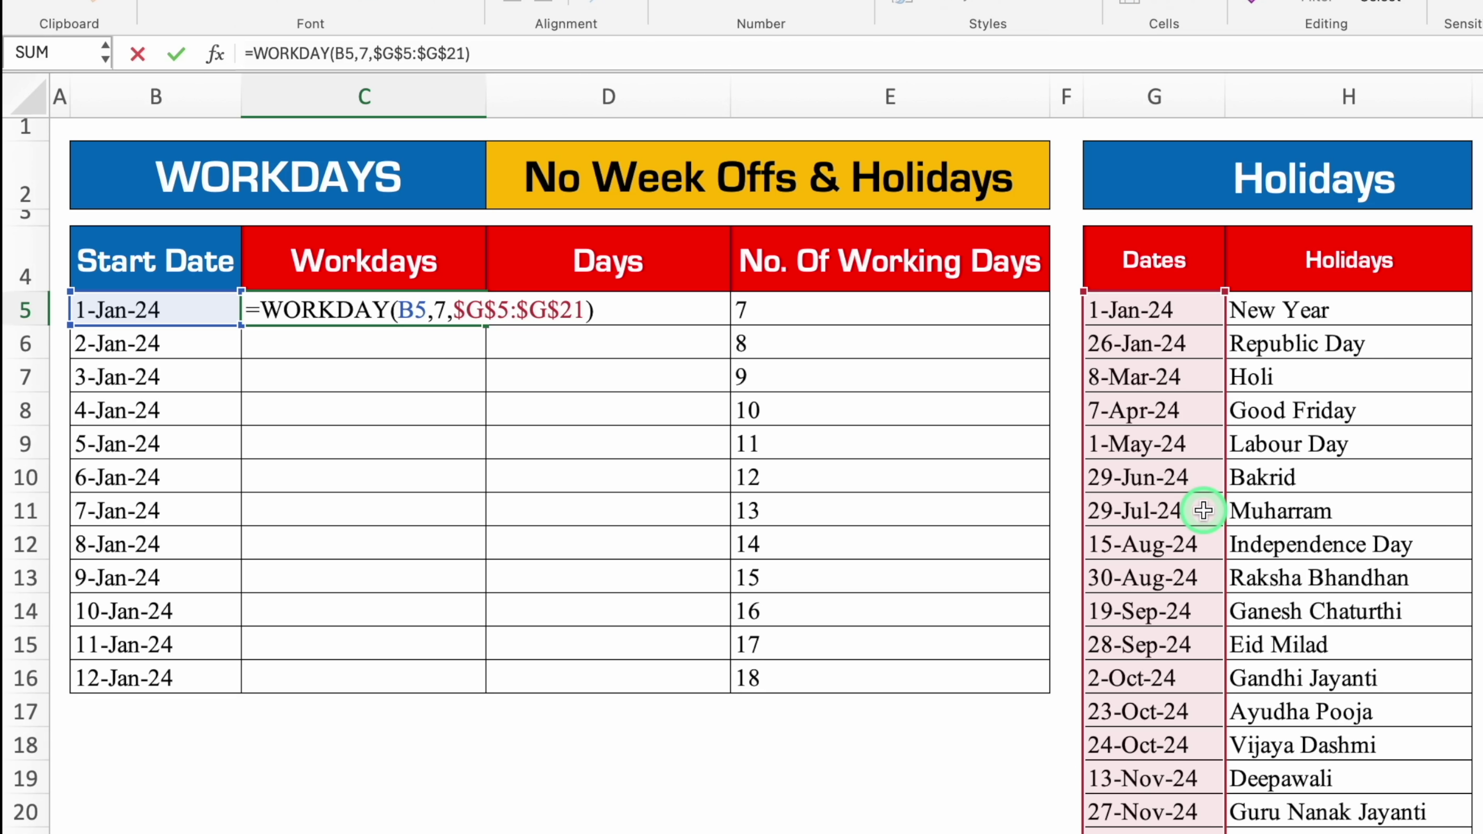
key("Return")
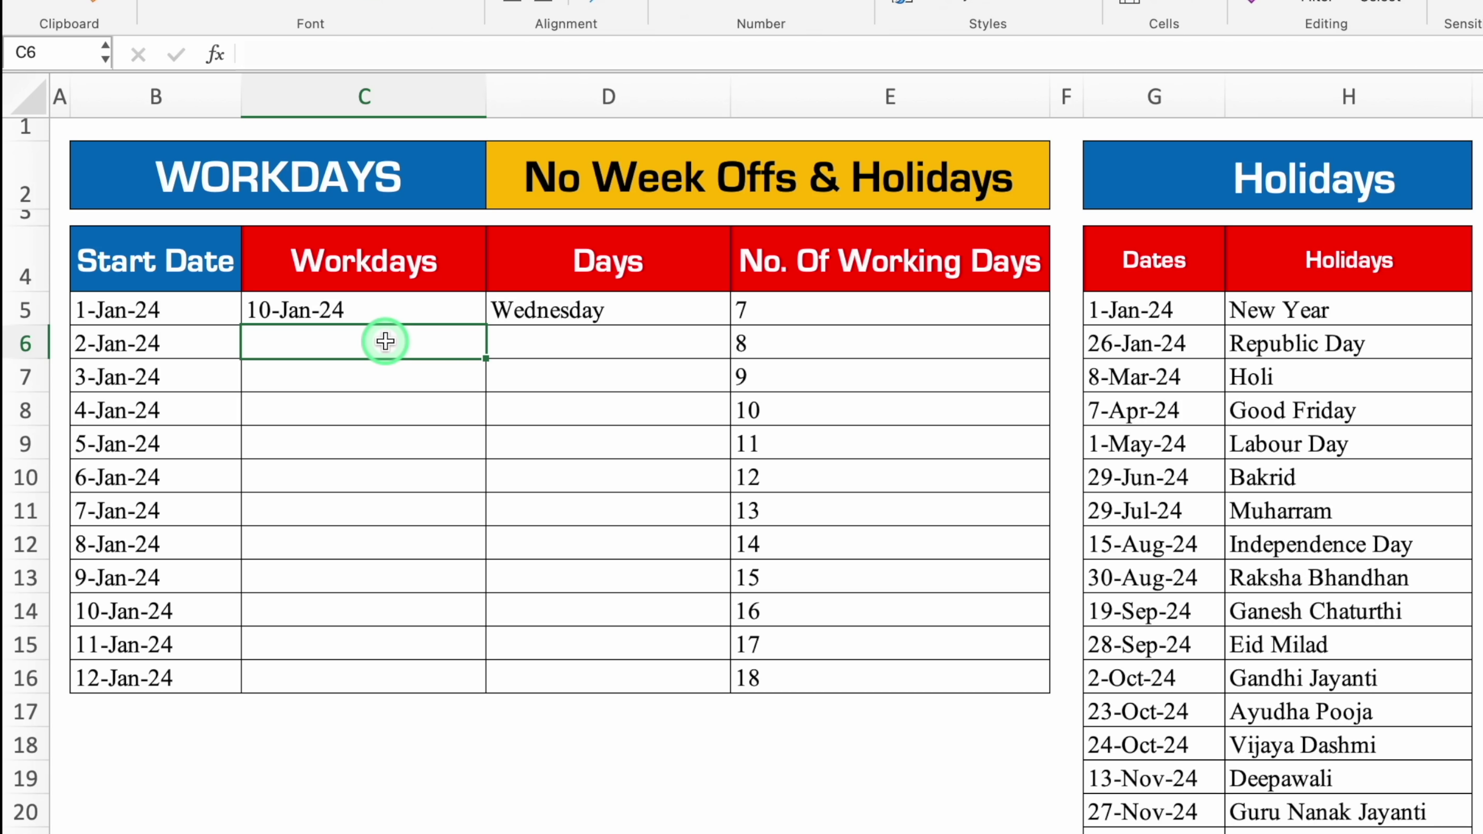
Begin a WORKDAY.INTL formula in cell C6 of the Workdays column
type("=work")
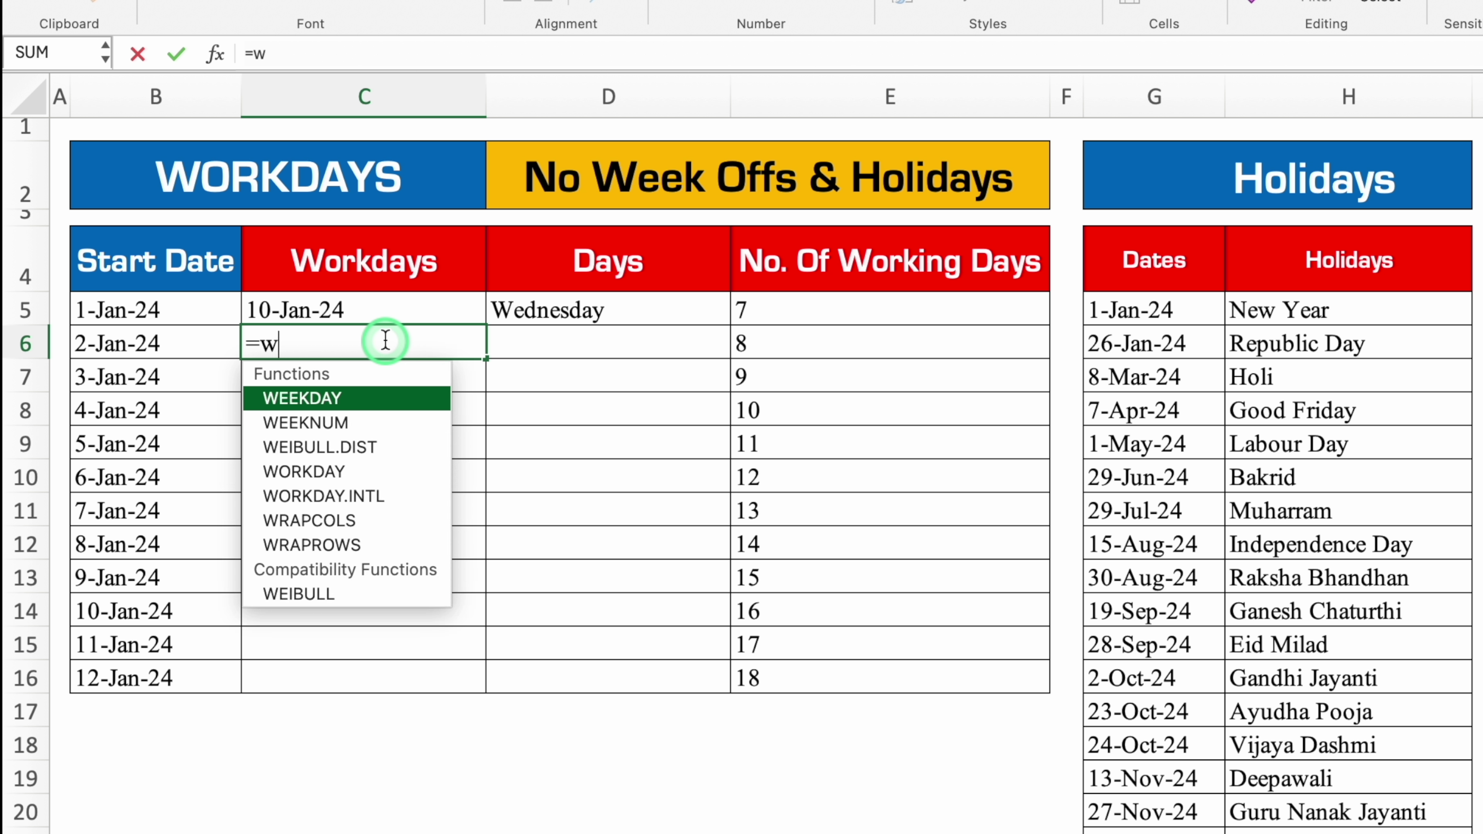
left_click(409, 423)
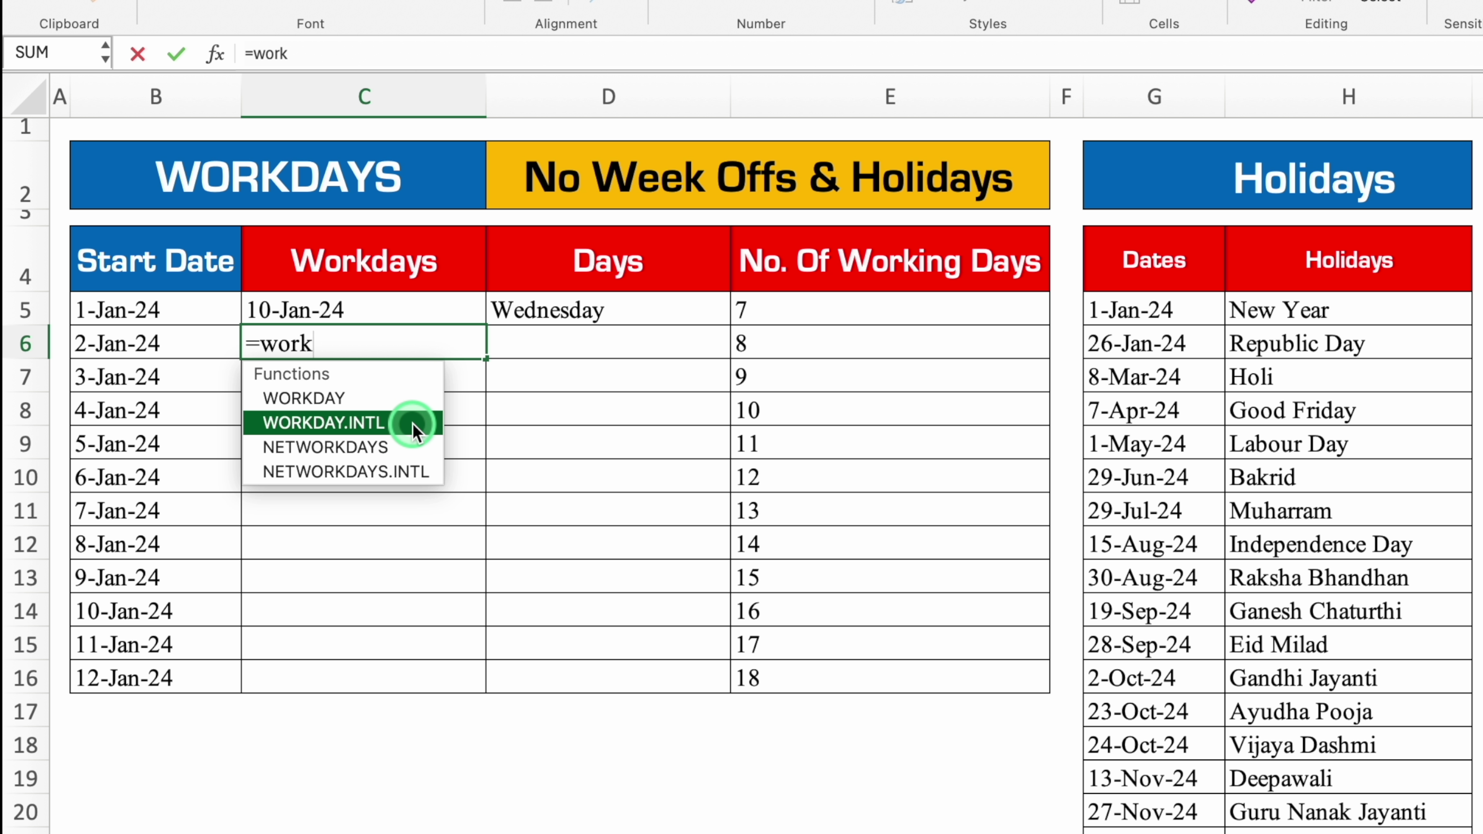
left_click(412, 423)
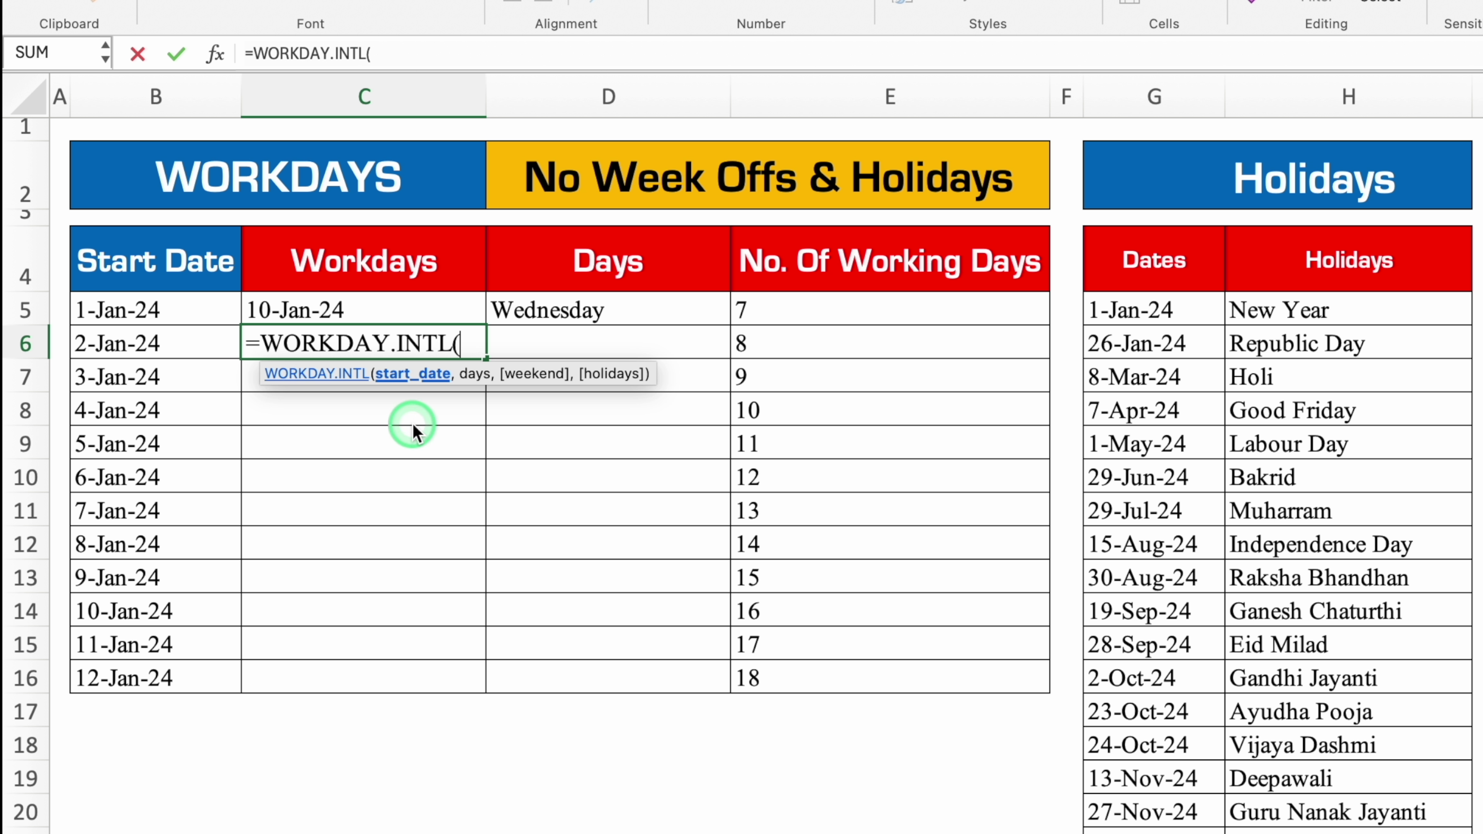
Give the WORKDAY.INTL formula in C6 start date B6, 8 days and weekend option 11 (Sunday only)
left_click(179, 341)
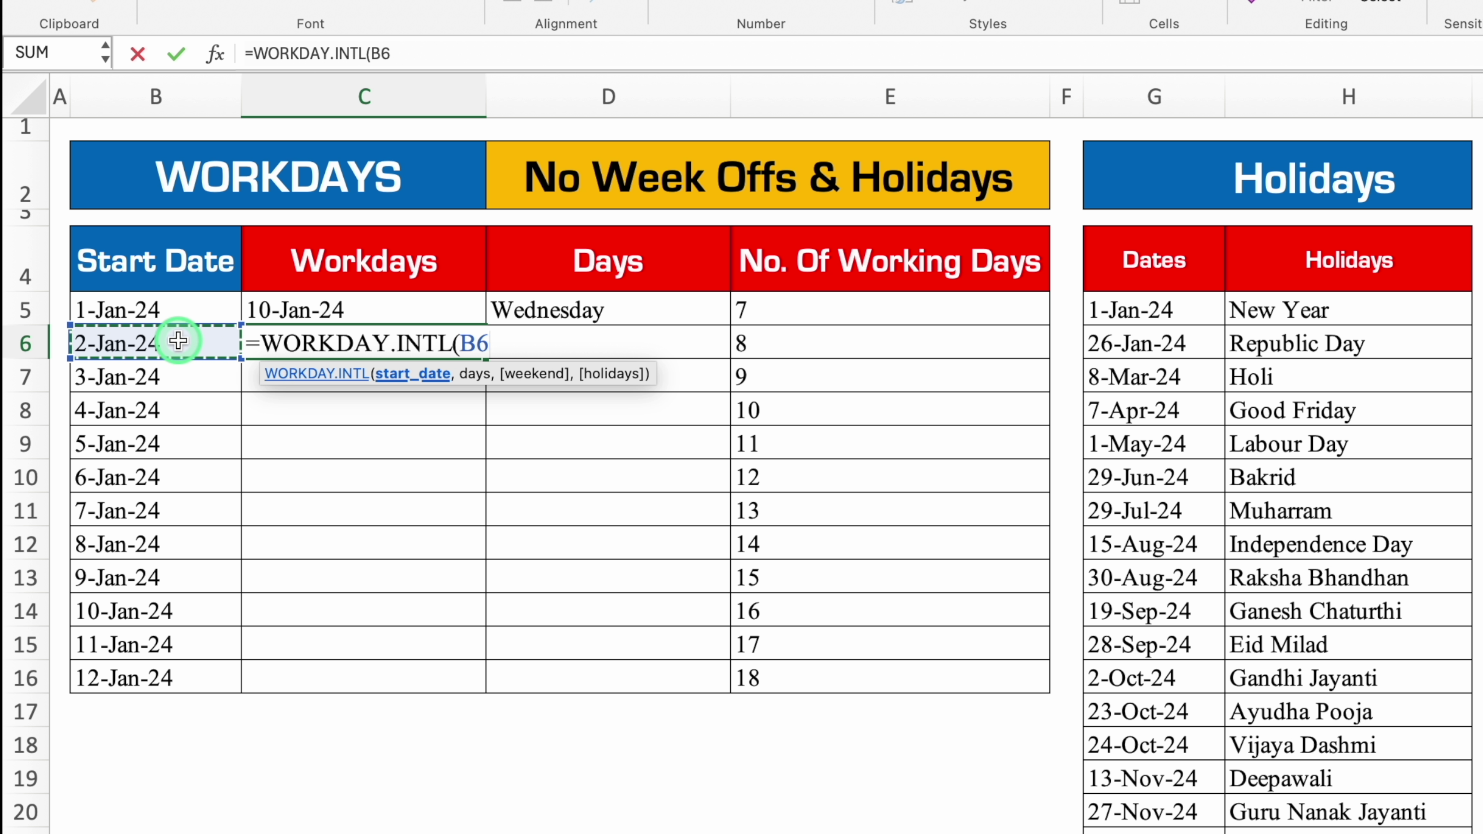
type(",")
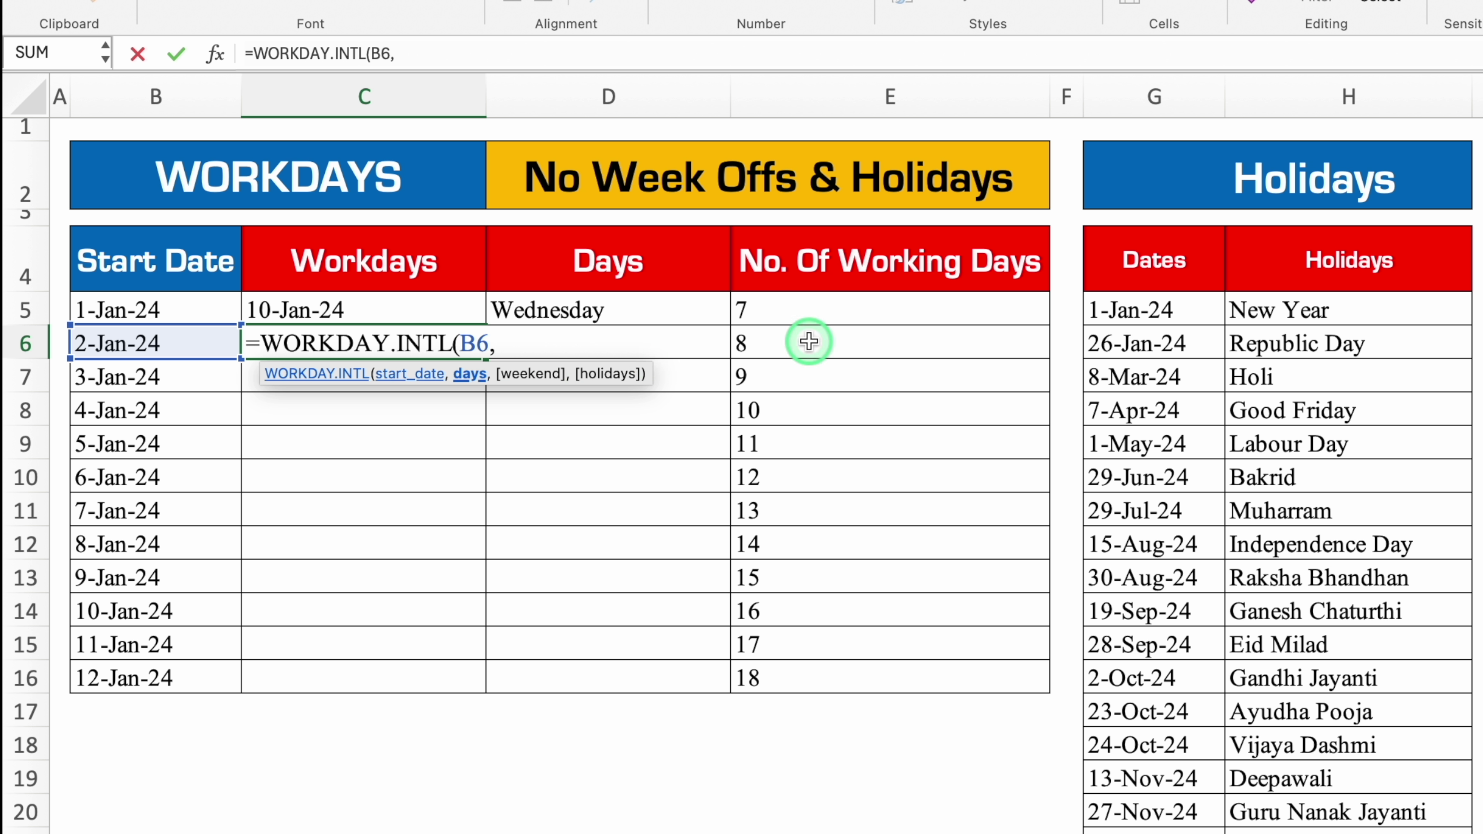
type("8,")
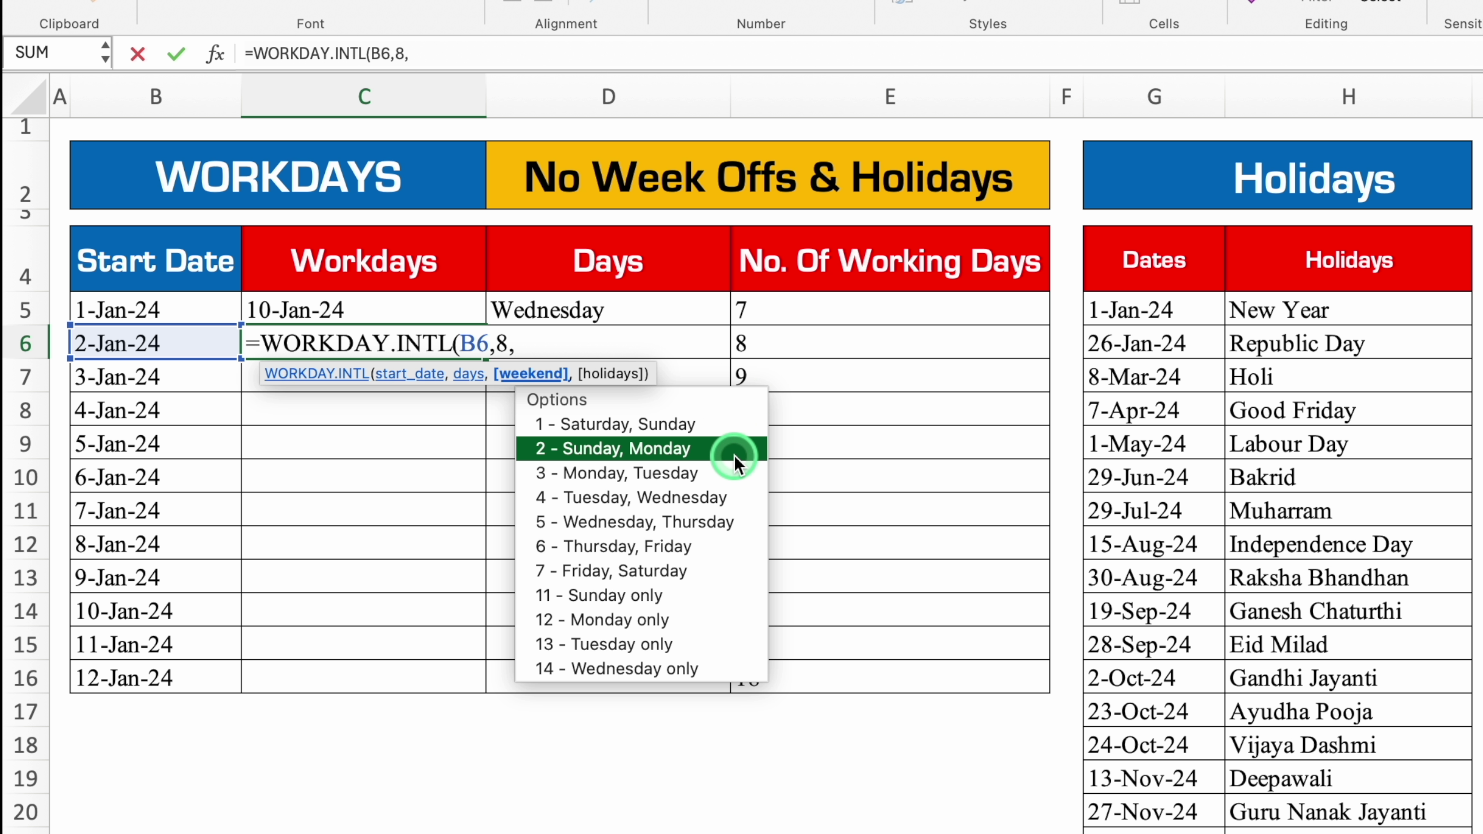
left_click(746, 529)
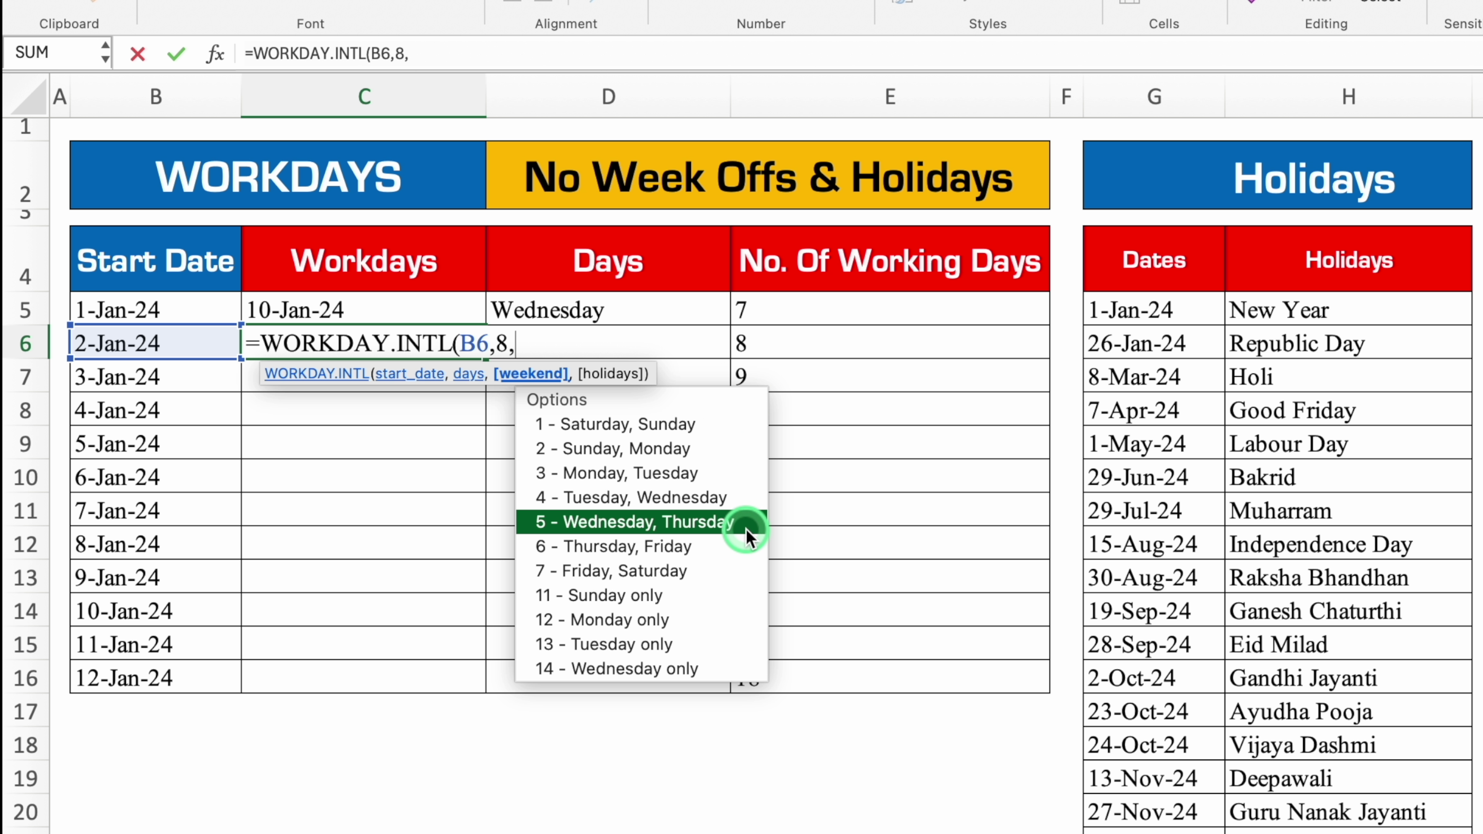
left_click(714, 444)
left_click(726, 595)
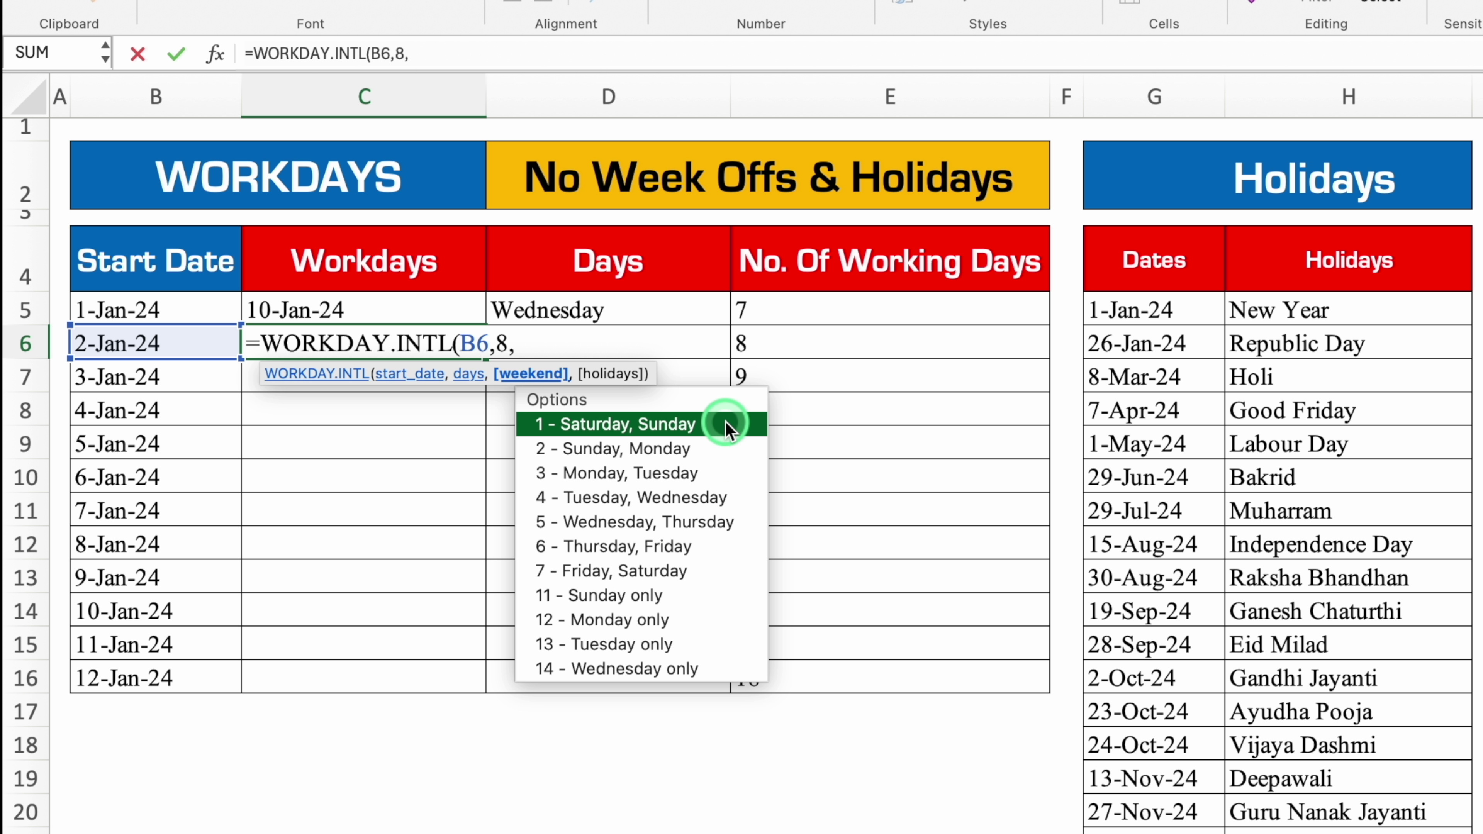
left_click(737, 462)
left_click(737, 478)
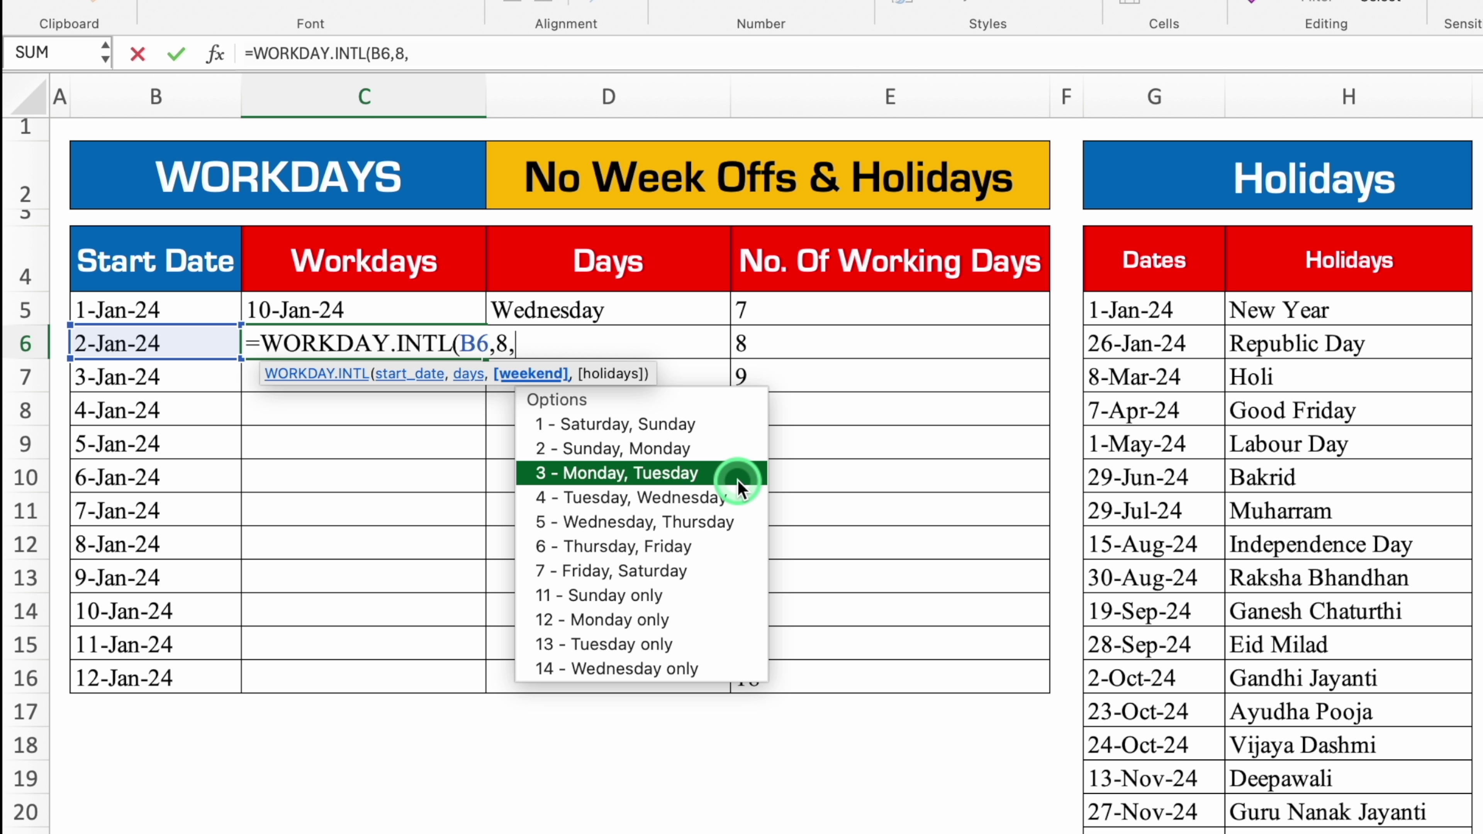
left_click(686, 595)
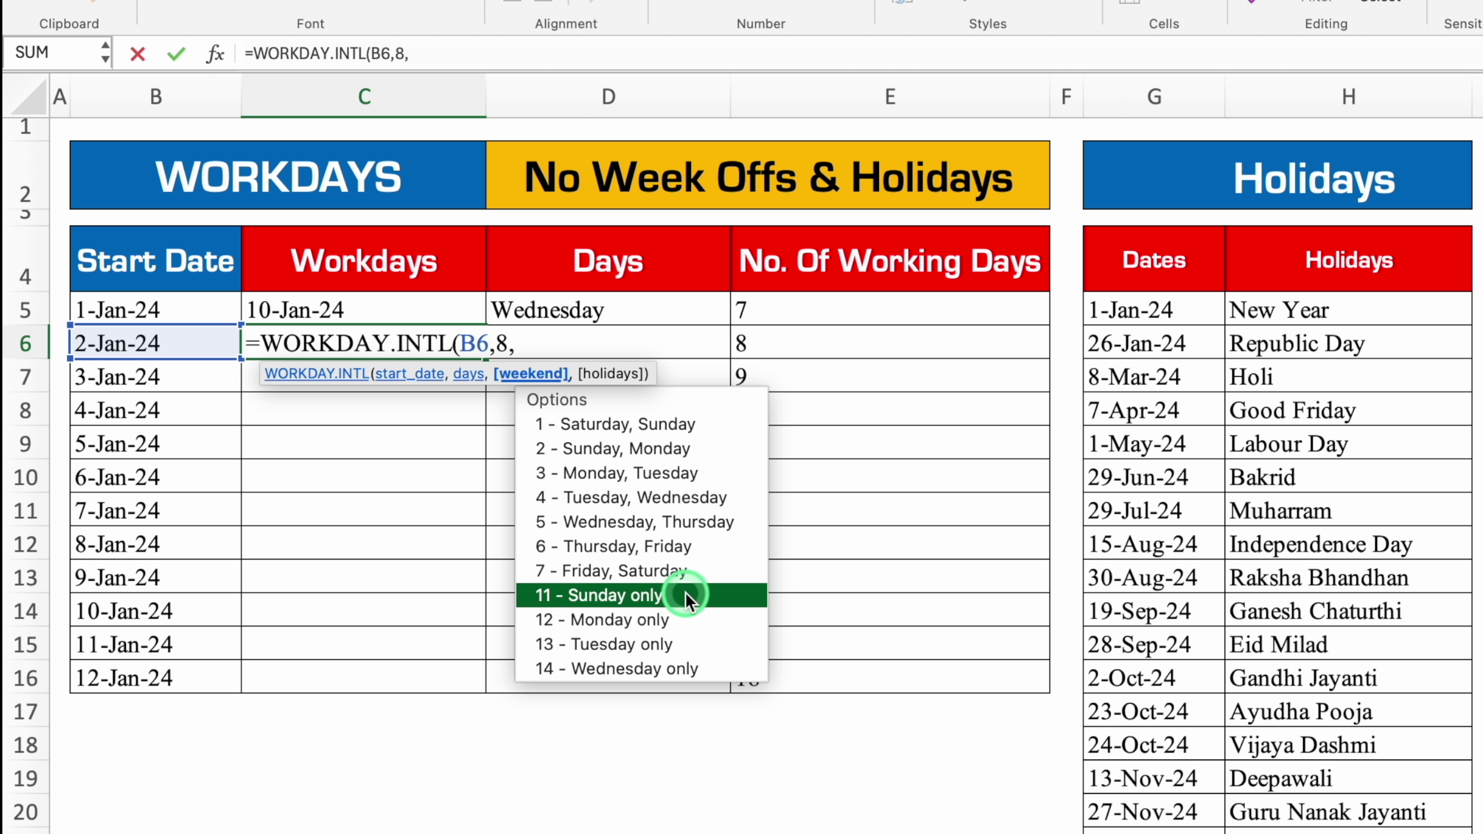
left_click(685, 595)
type(",")
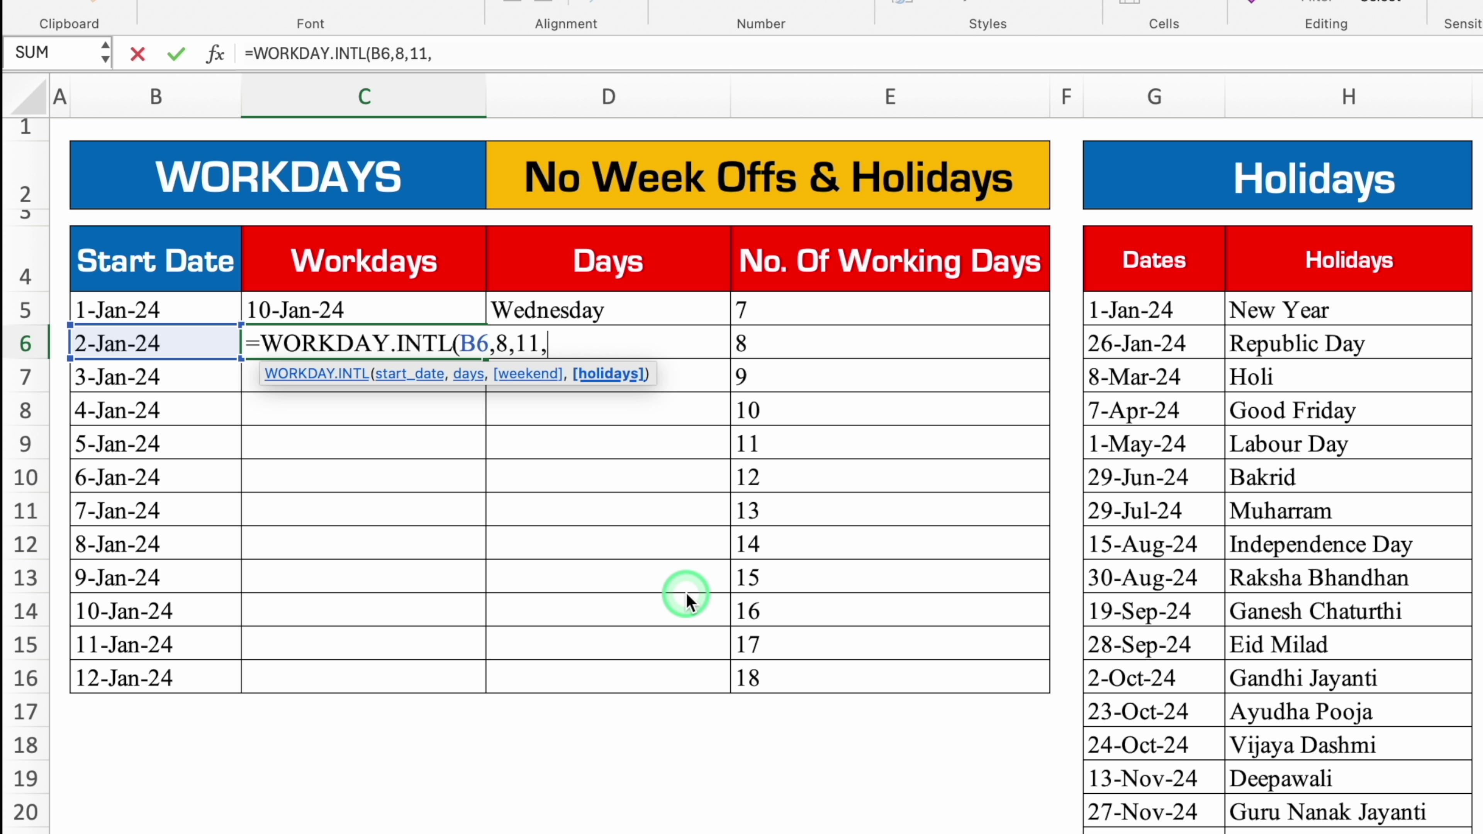
Complete the C6 formula with the holiday dates as the absolute range $G$5:$G$21
left_click(1165, 309)
left_click_drag(1171, 358, 1165, 753)
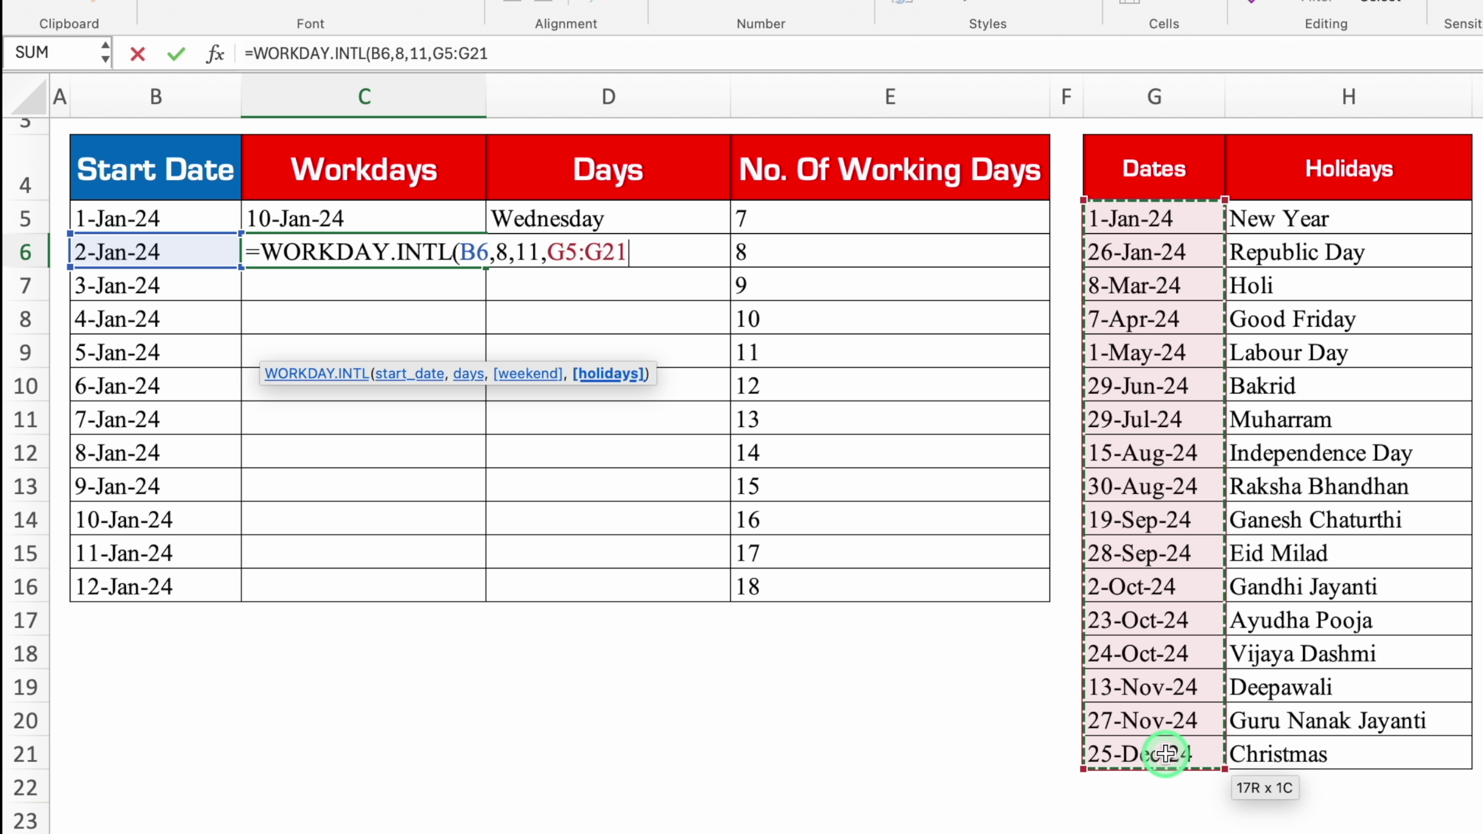
key("F4")
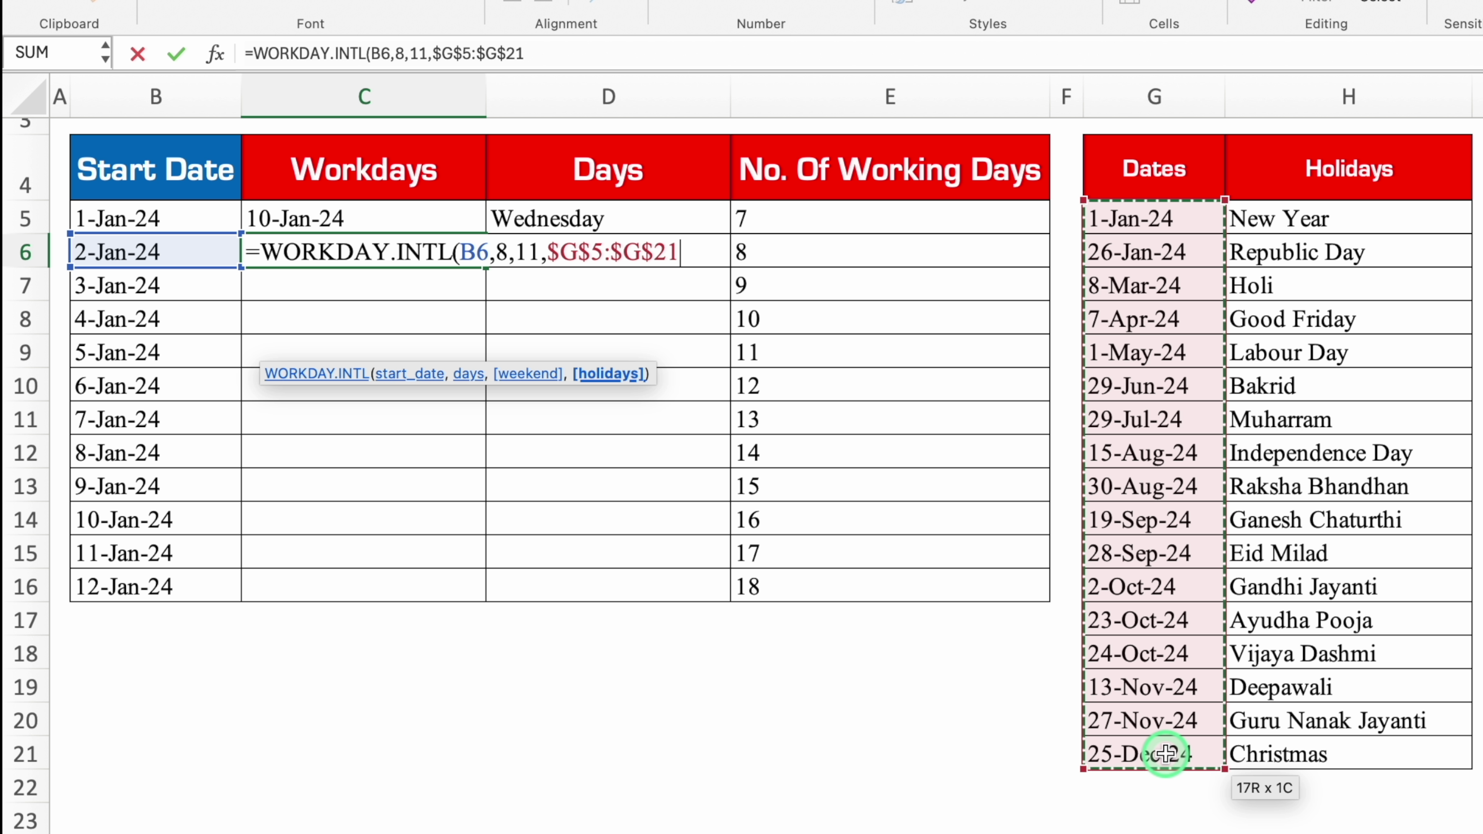
type(")")
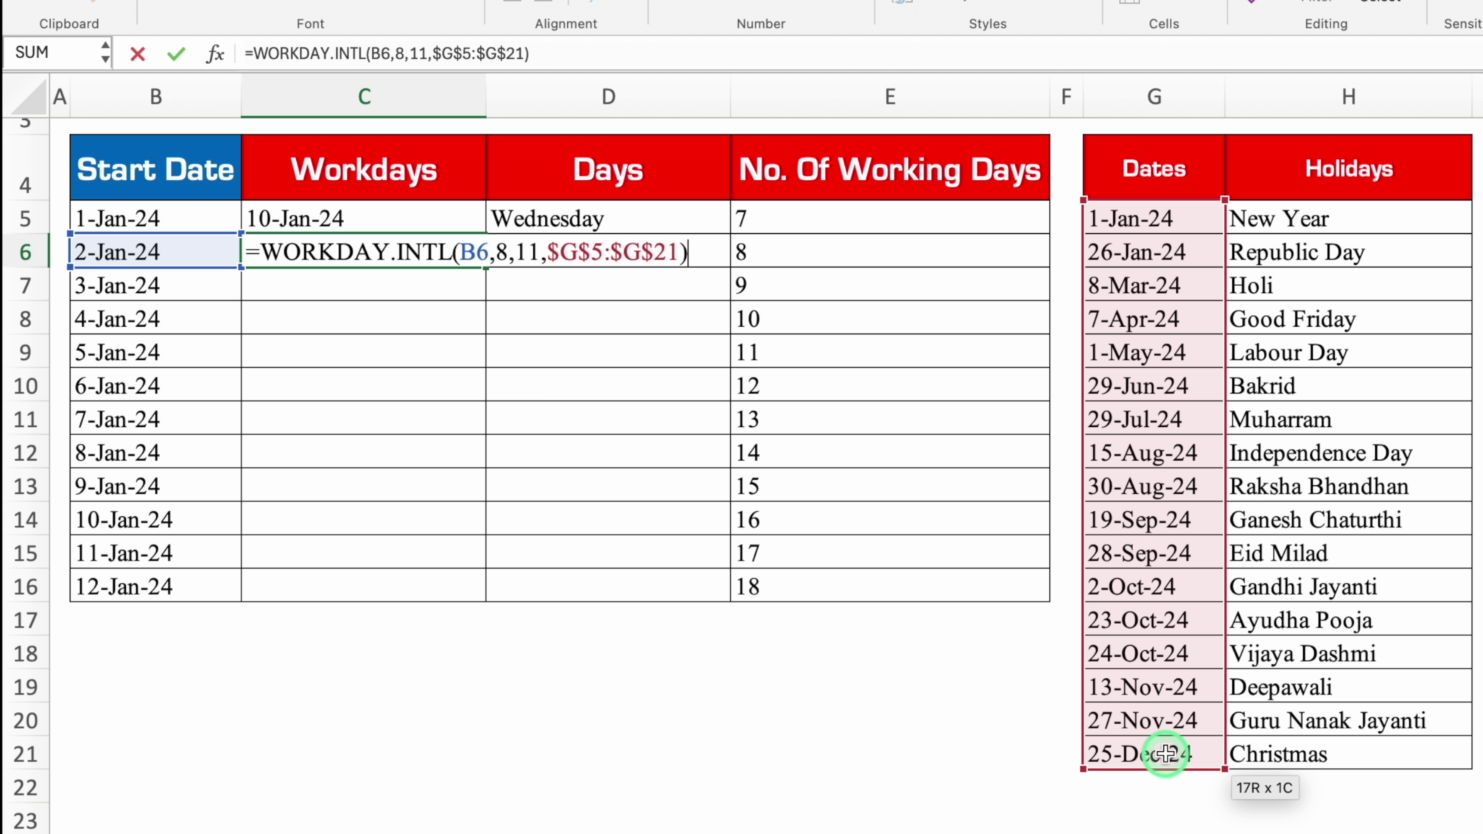
key("Return")
scroll(1166, 759, "up", 3)
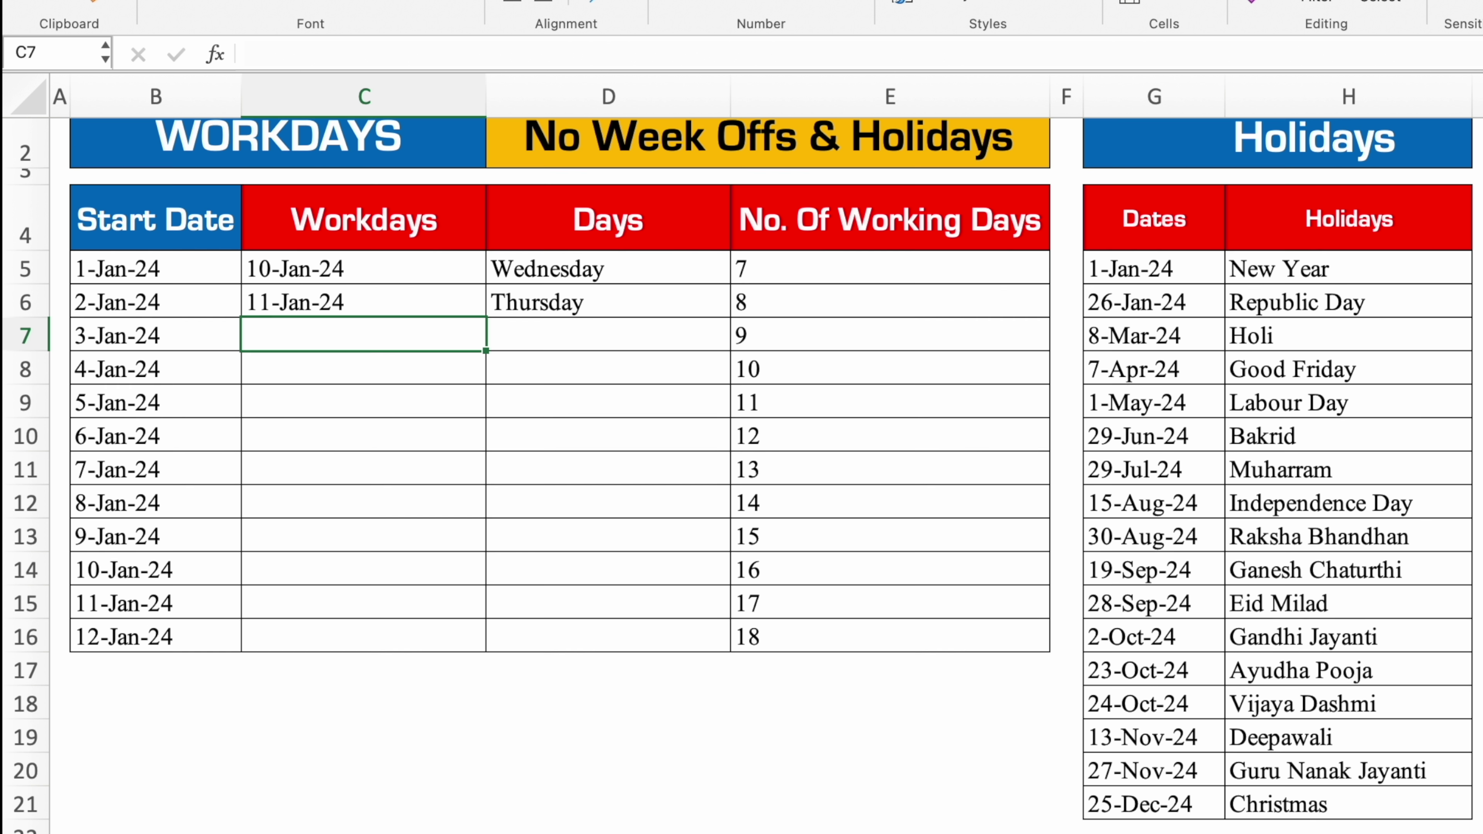
left_click(177, 346)
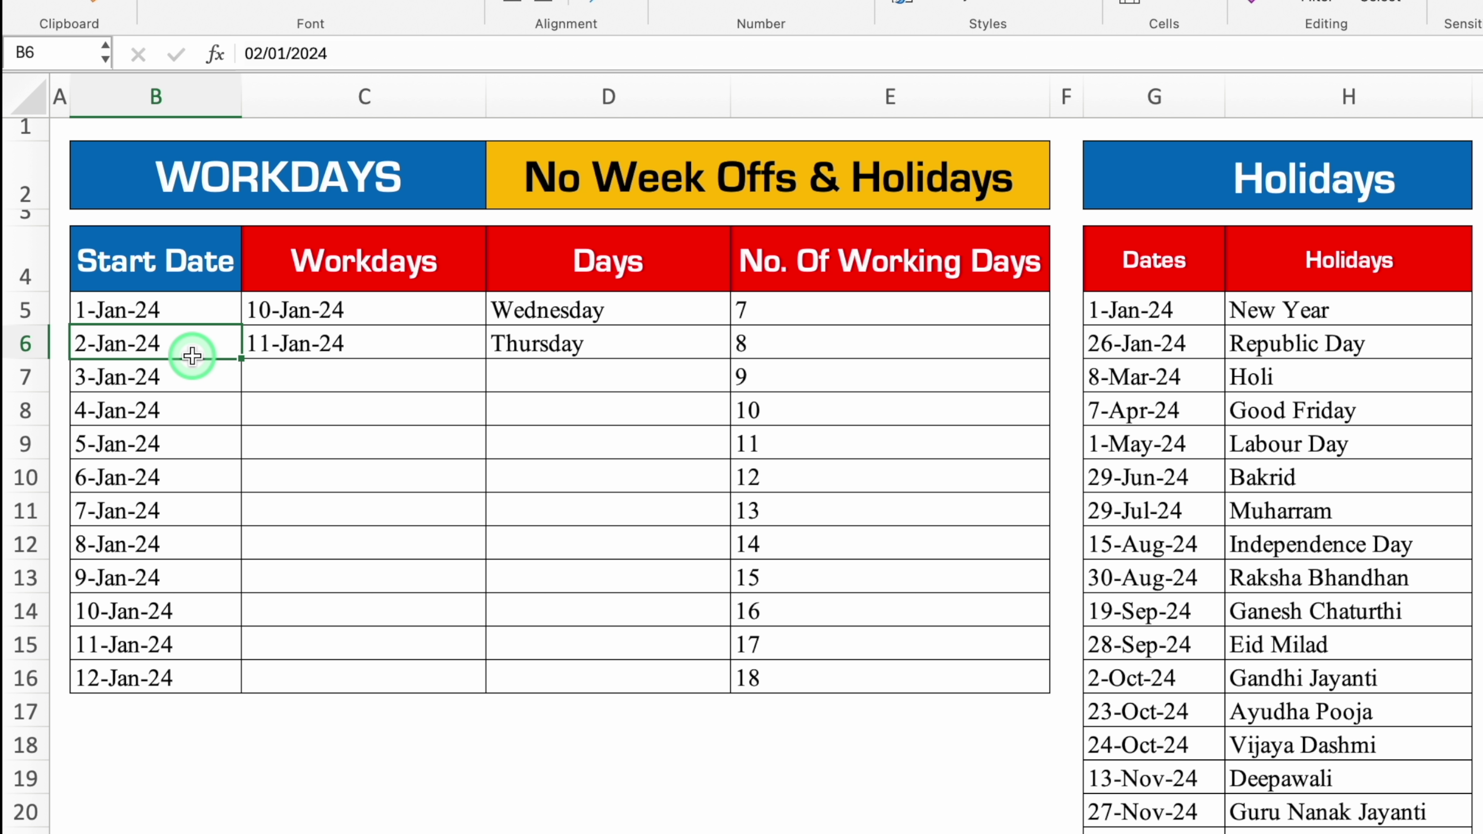
left_click(376, 346)
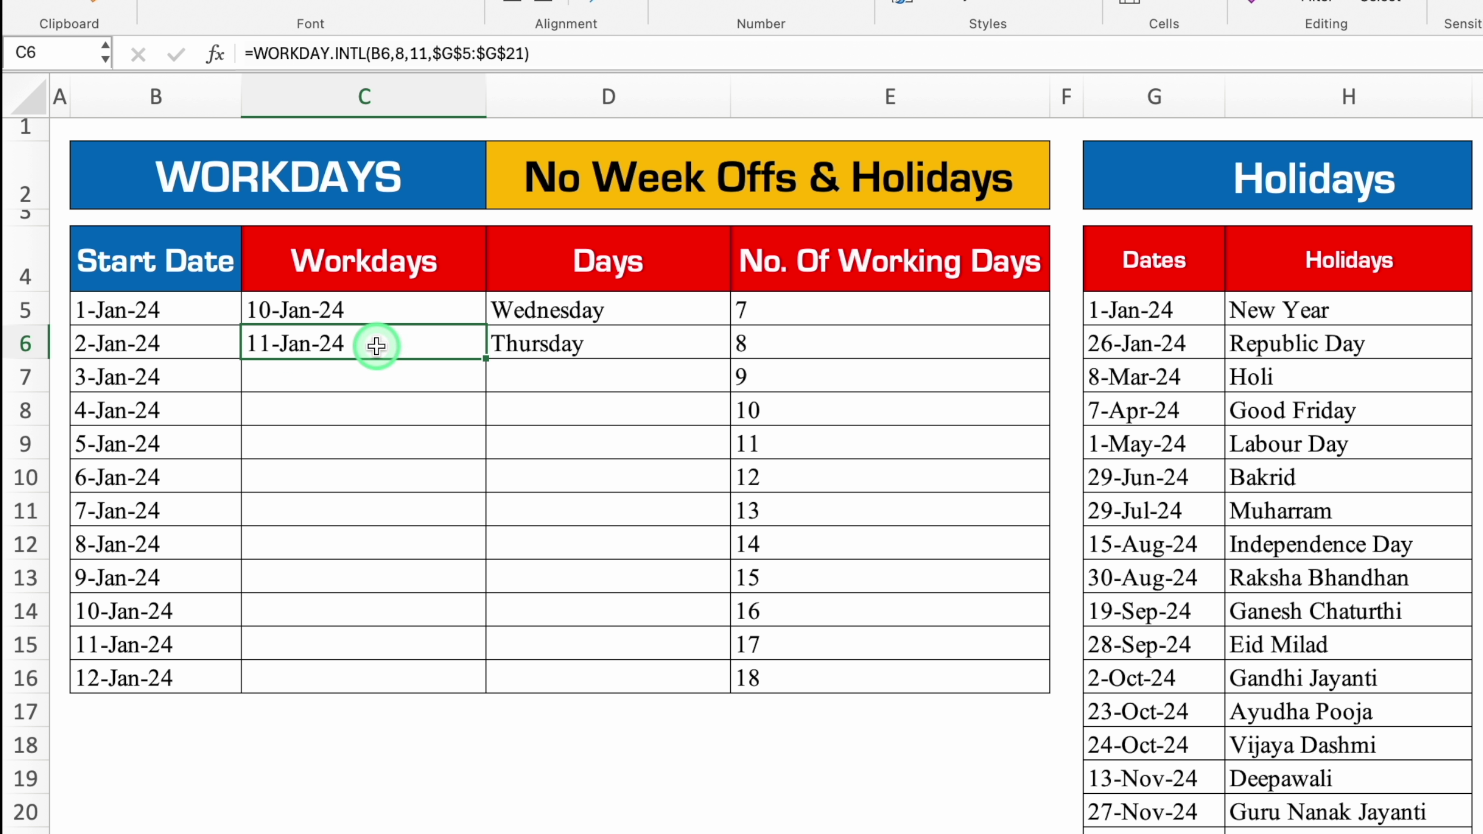
left_click(424, 385)
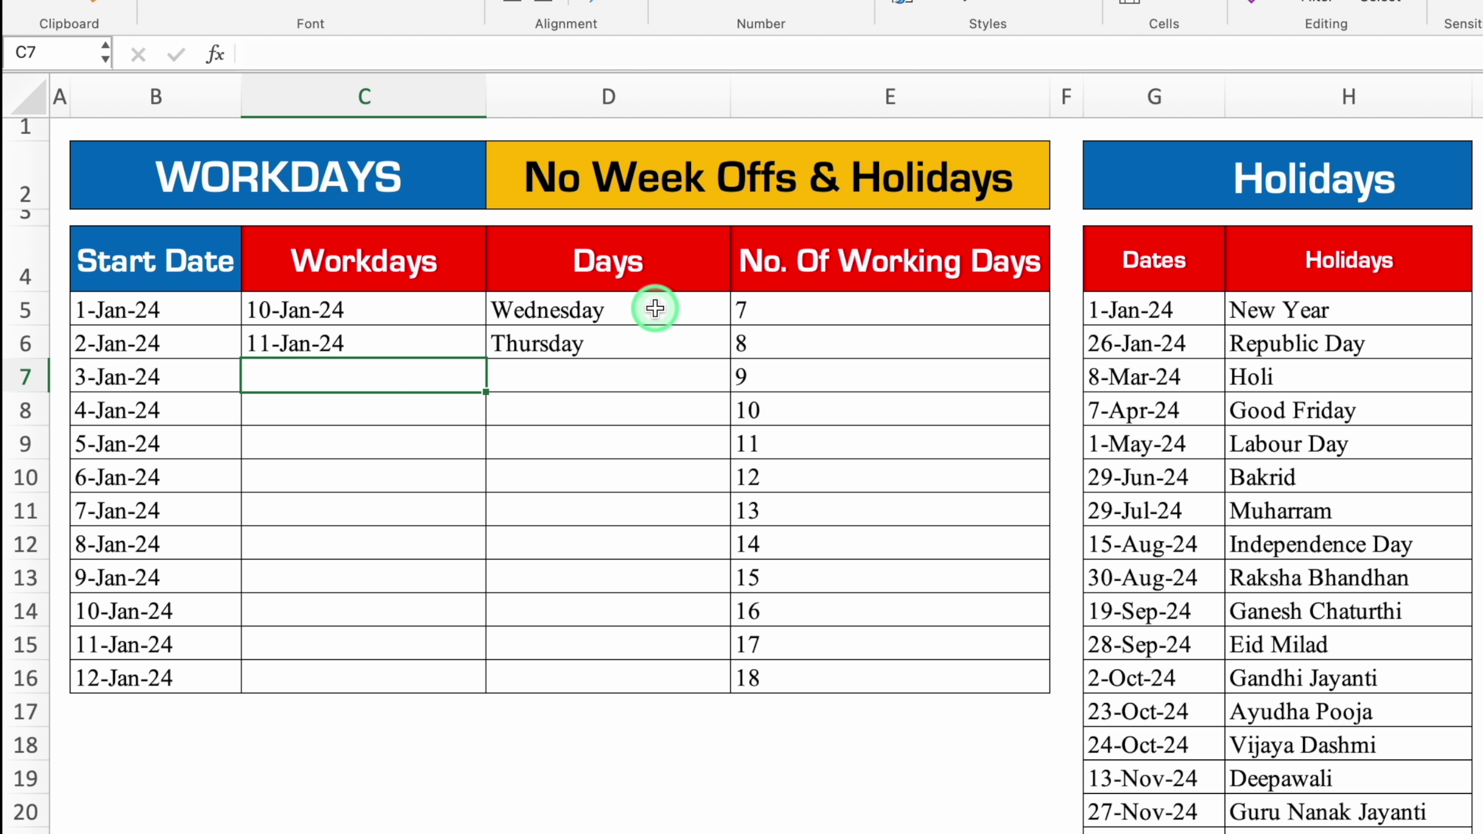
left_click(610, 347)
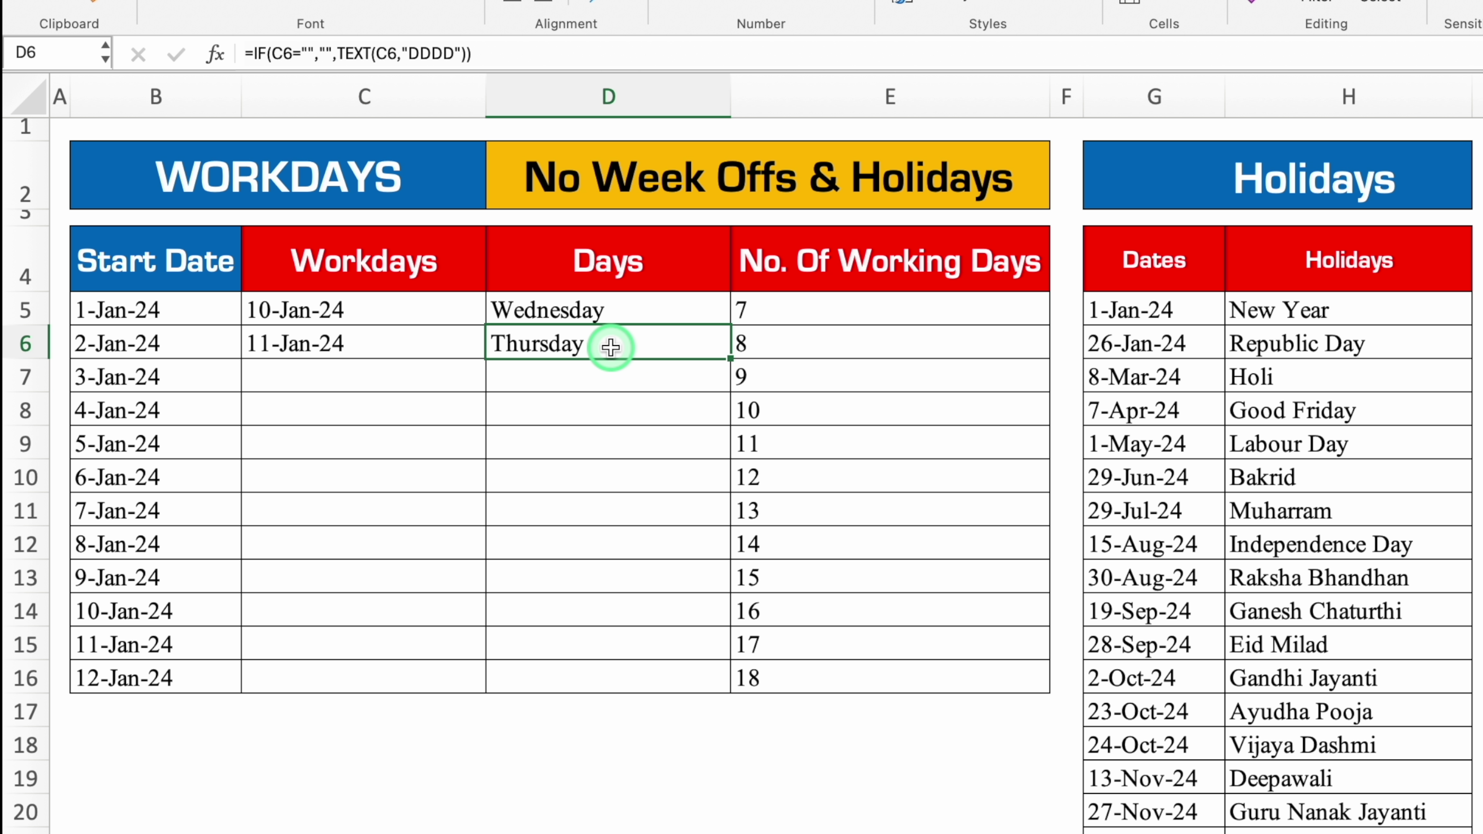
Start a WORKDAY.INTL formula in C7 with B7 as the start date and E7 as the number of days
left_click(455, 378)
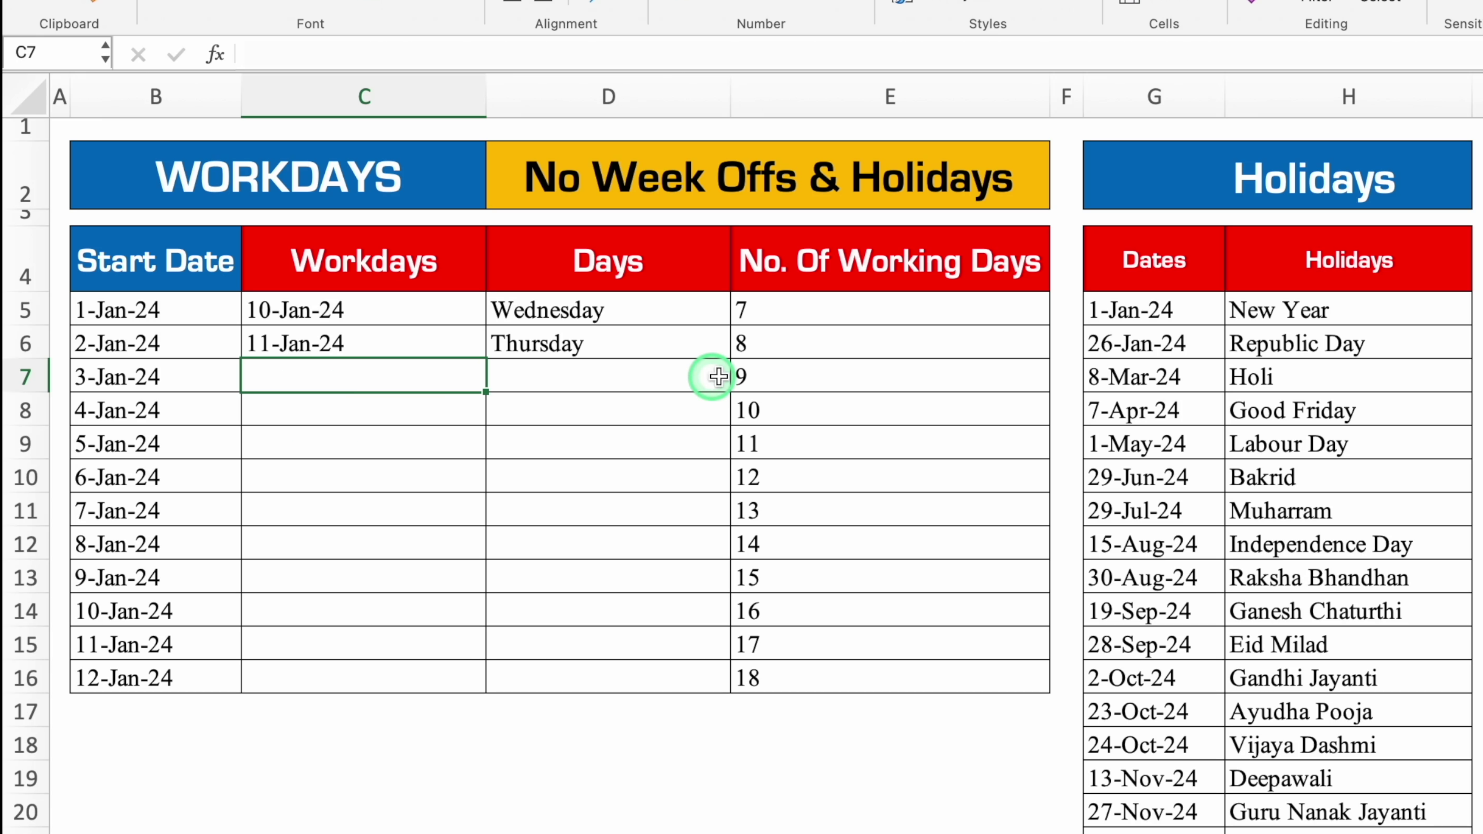
type("=")
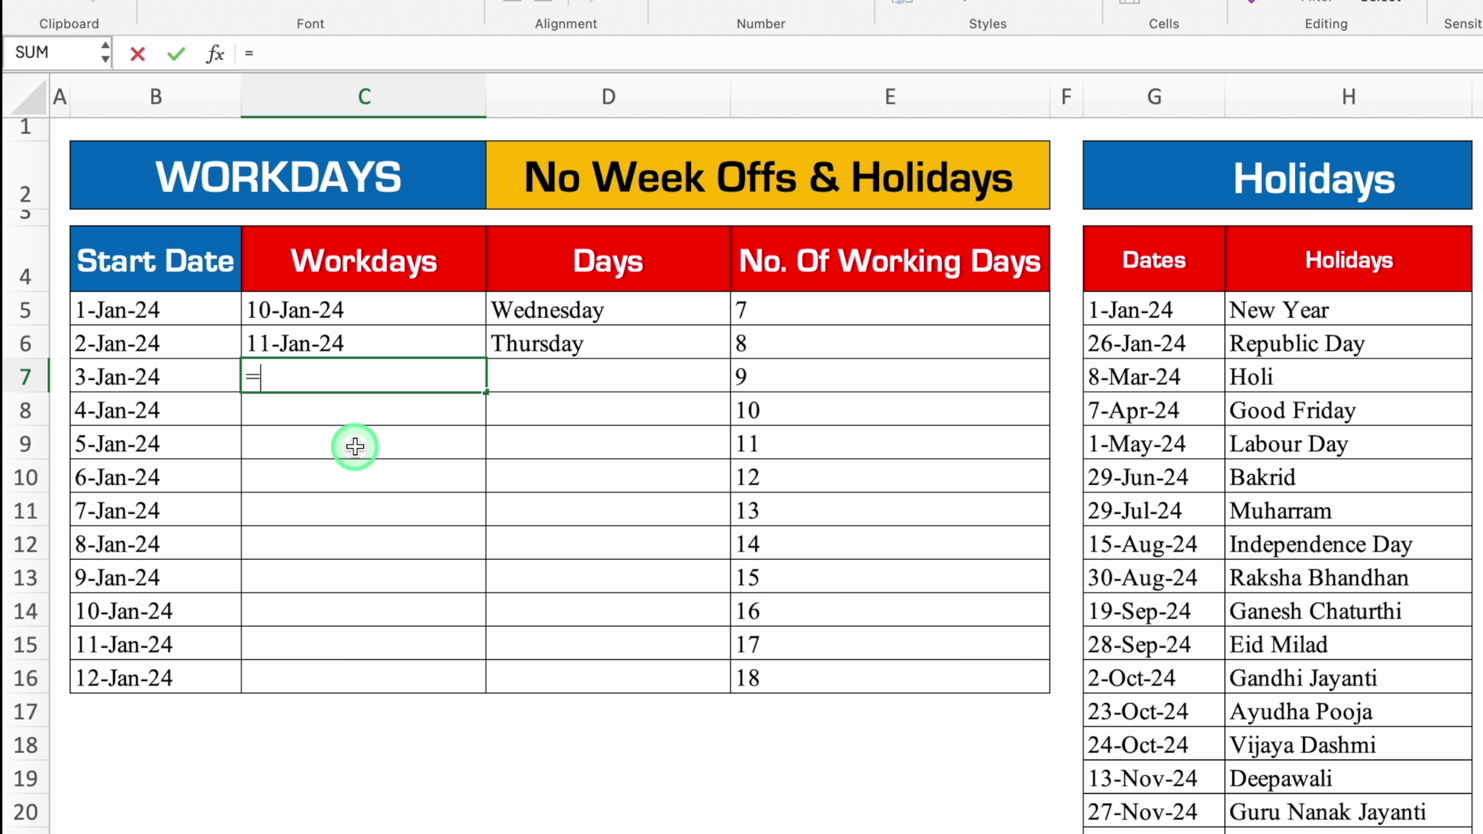
type("work")
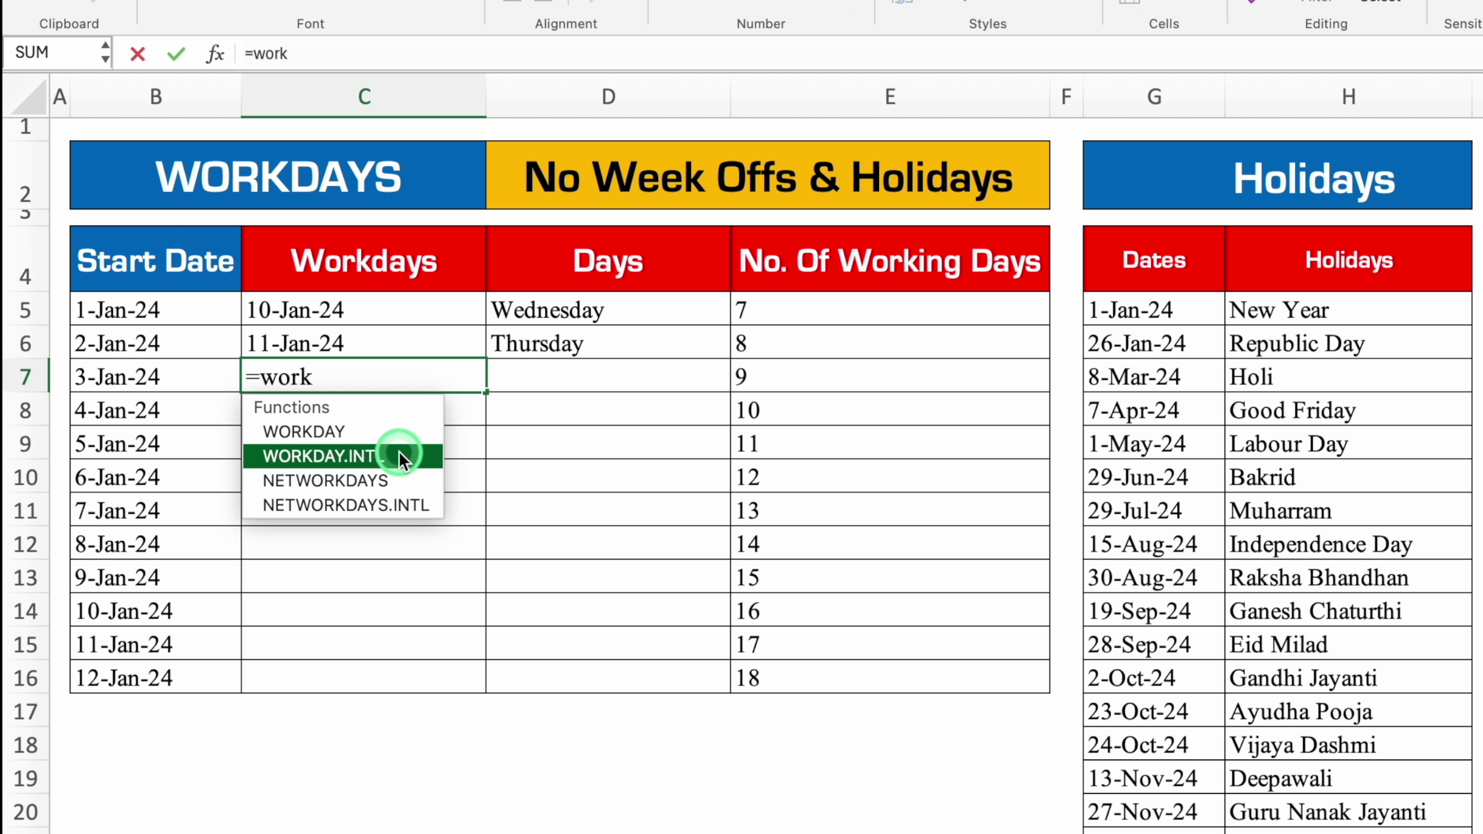
double_click(404, 454)
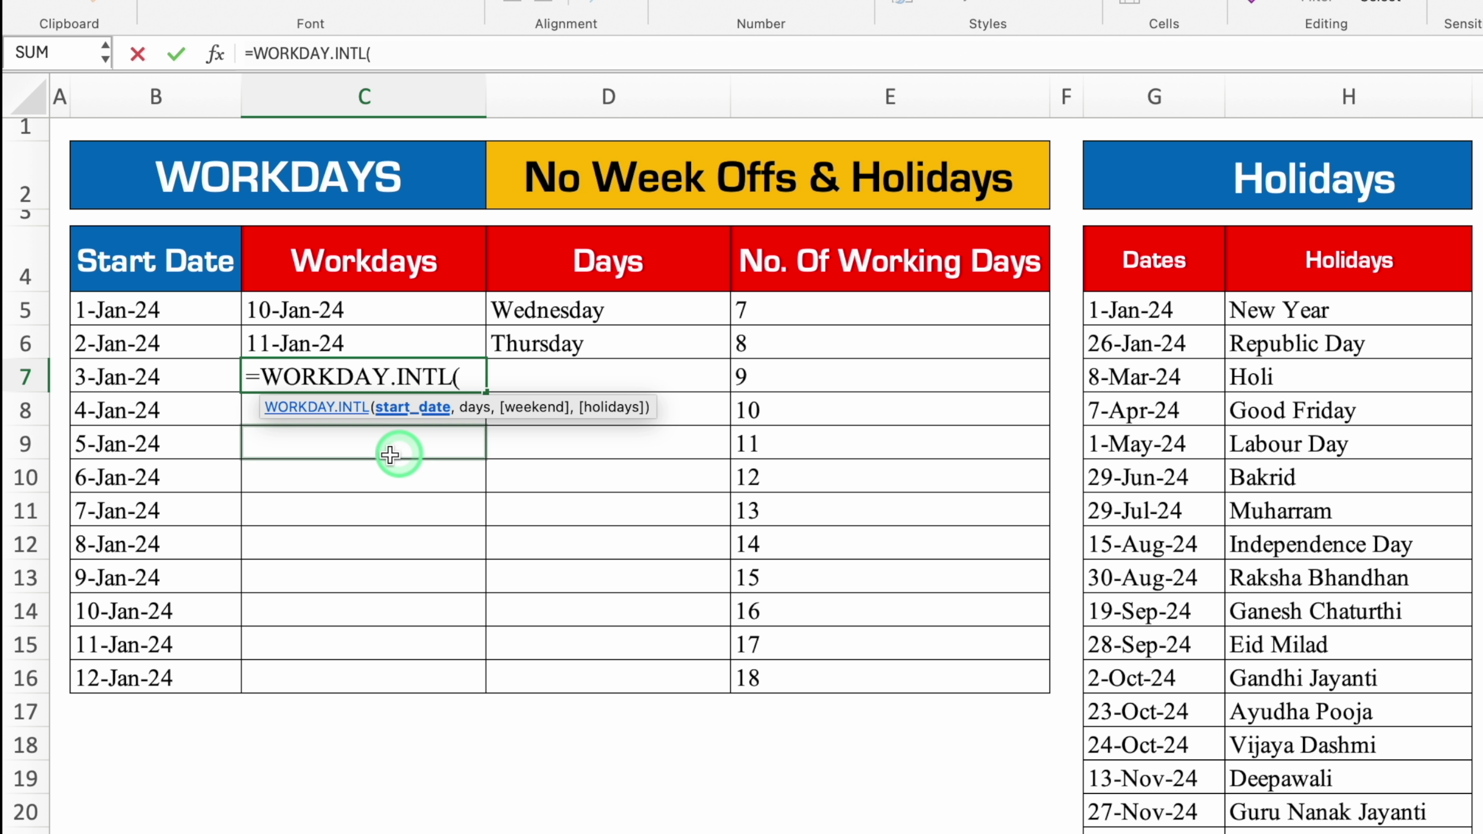
left_click(184, 384)
type(",")
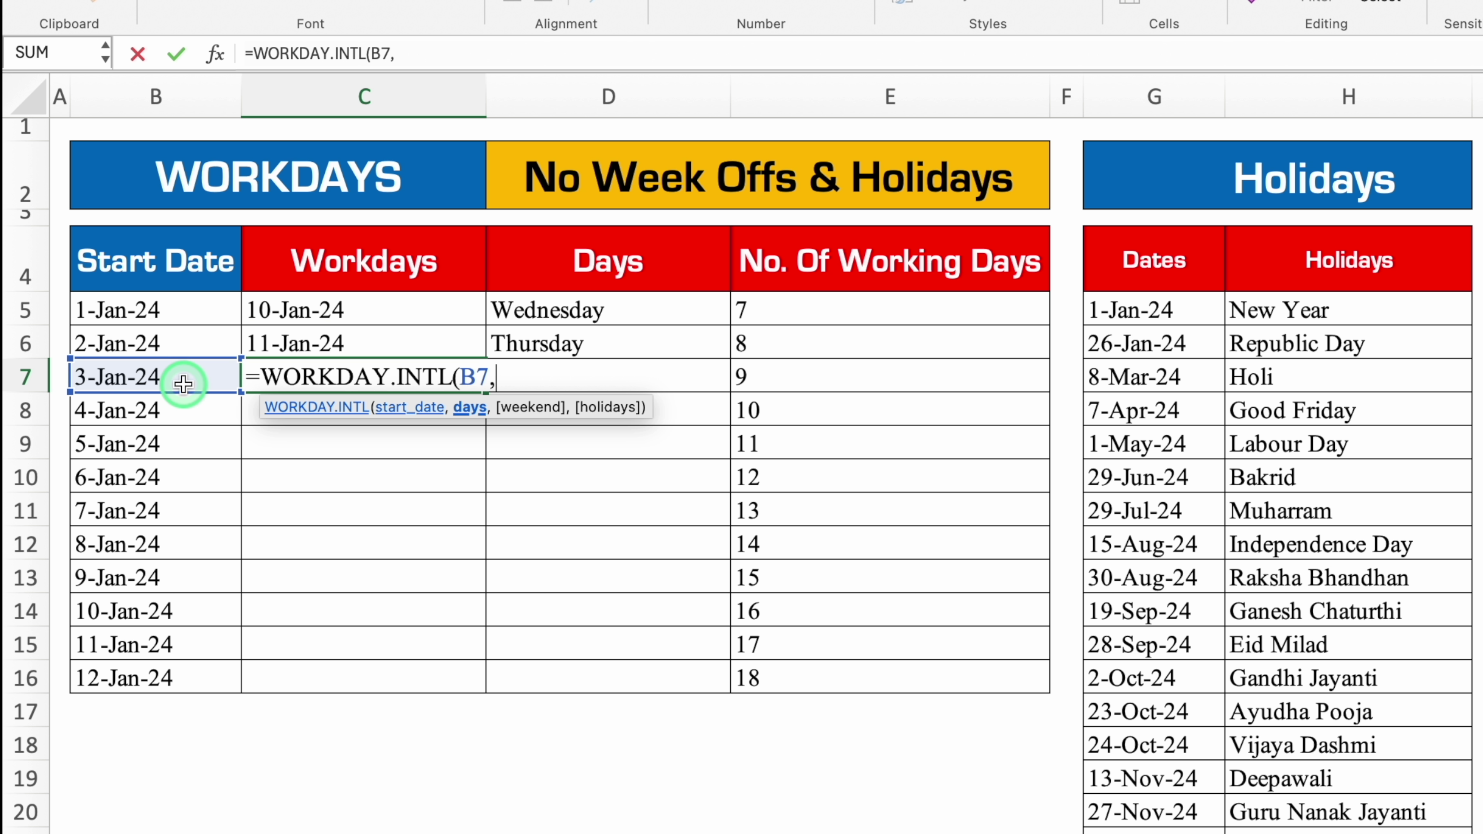
left_click(798, 377)
type(",")
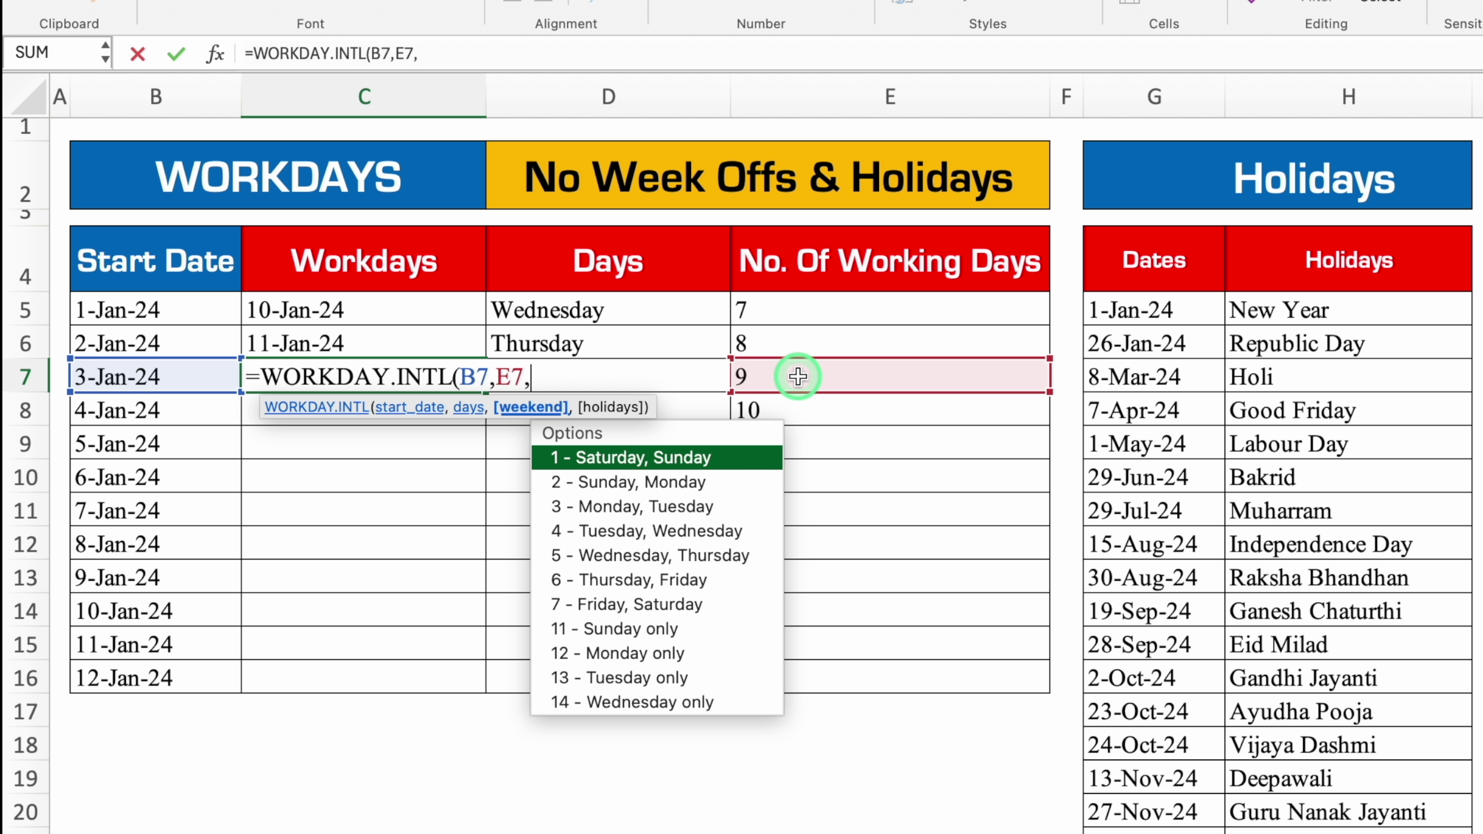
Set the weekend argument of the C7 formula to option 16 (Friday only)
key("Down")
key("Down")
key("Down")
key("Down")
key("Down")
key("Down")
key("Down")
key("Down")
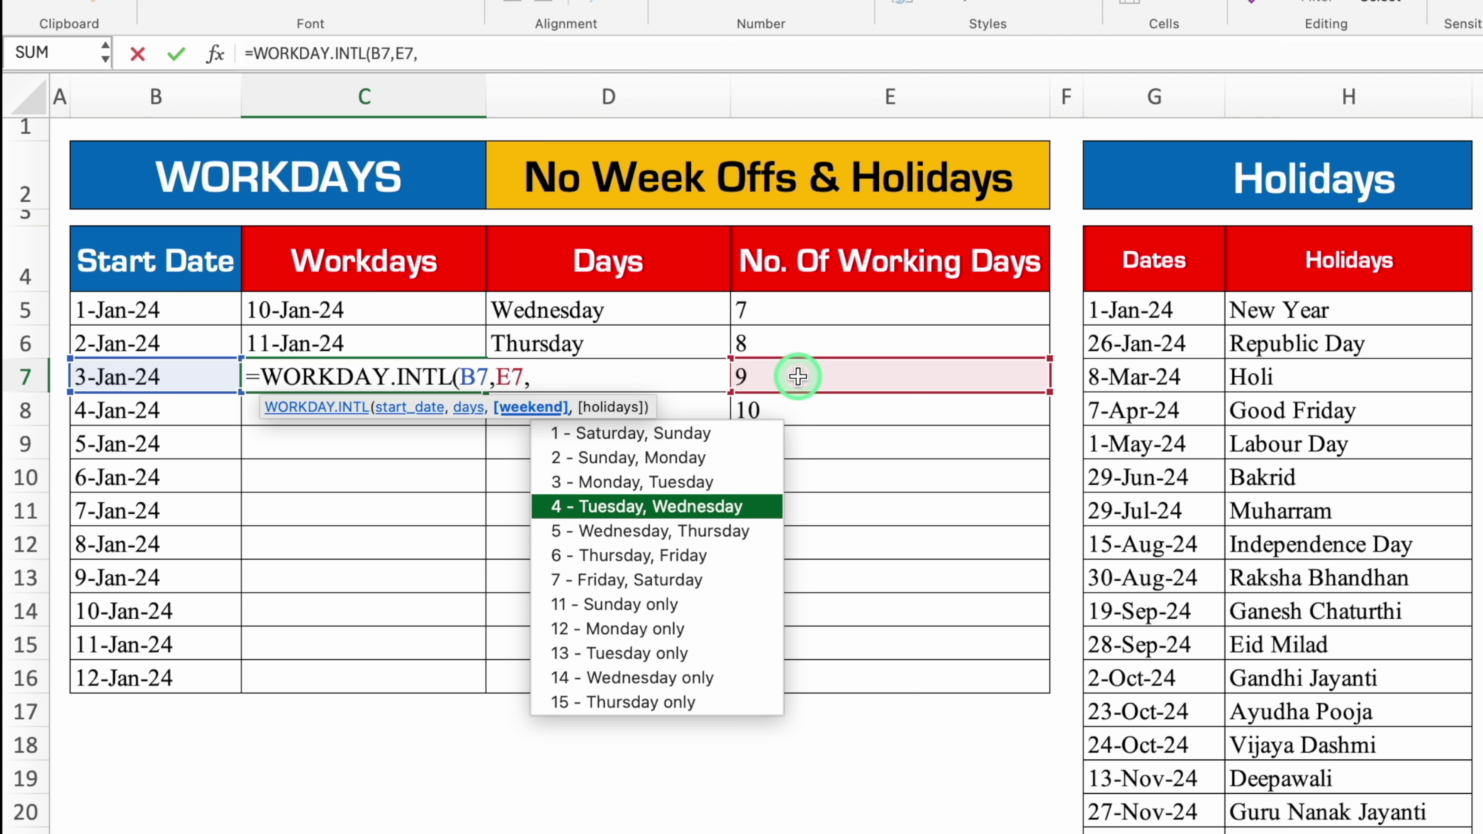
key("Down")
key("Down")
key("Down")
key("Down")
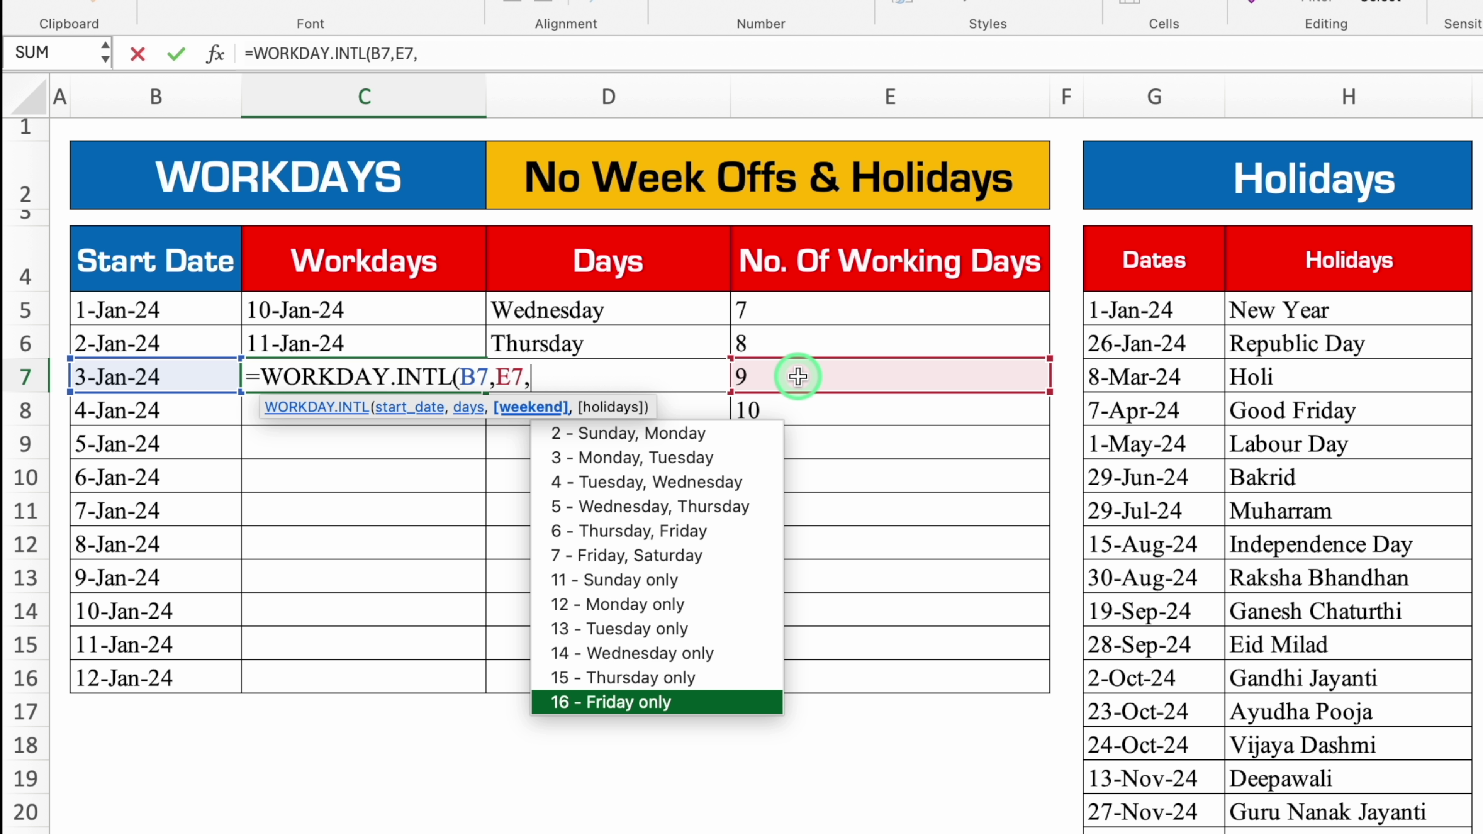
double_click(759, 702)
type(",")
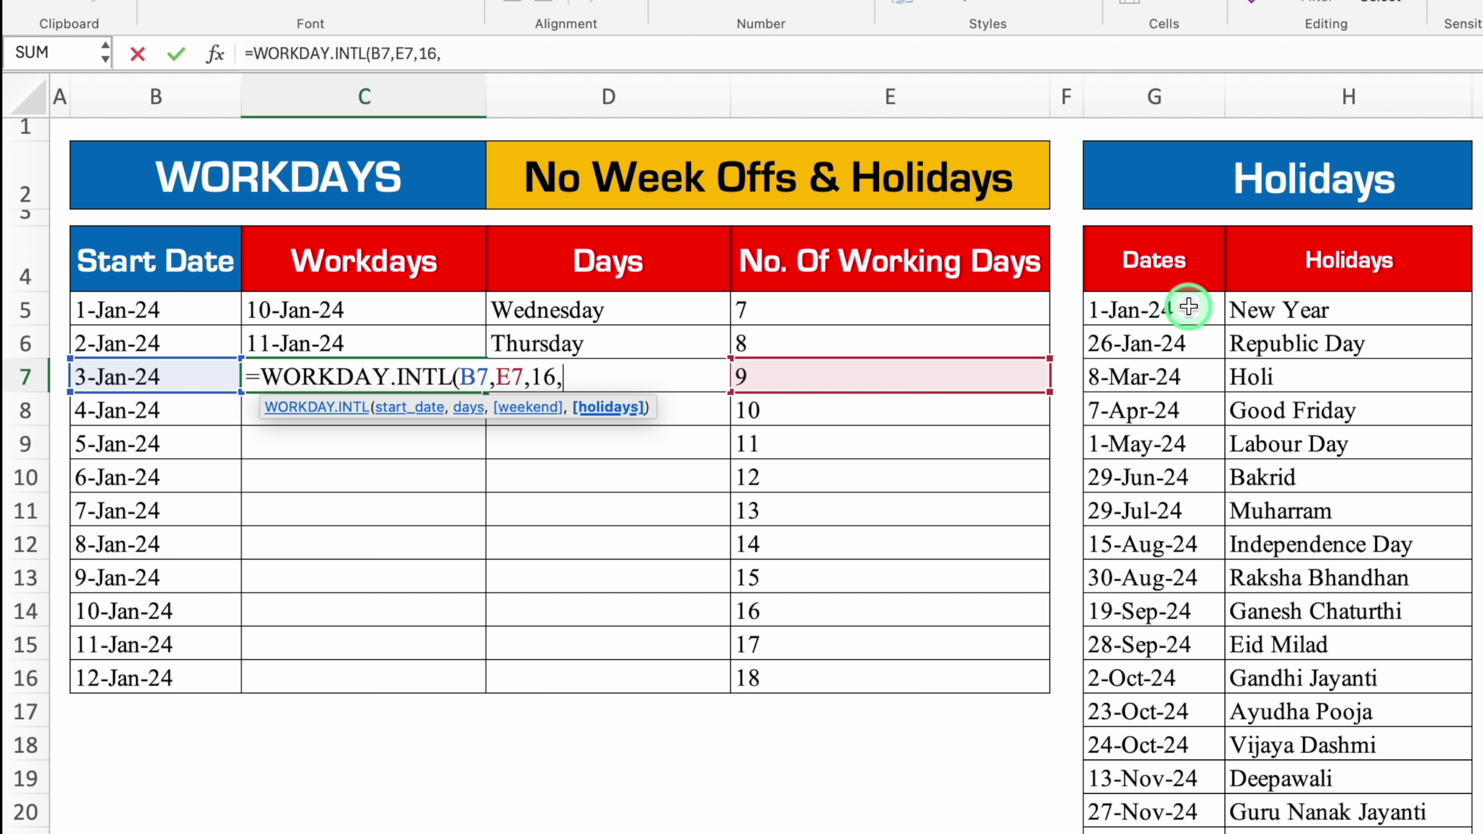
Complete the C7 formula with G5:G21 as the holidays range
left_click_drag(1188, 307, 1202, 749)
type(")")
key("Return")
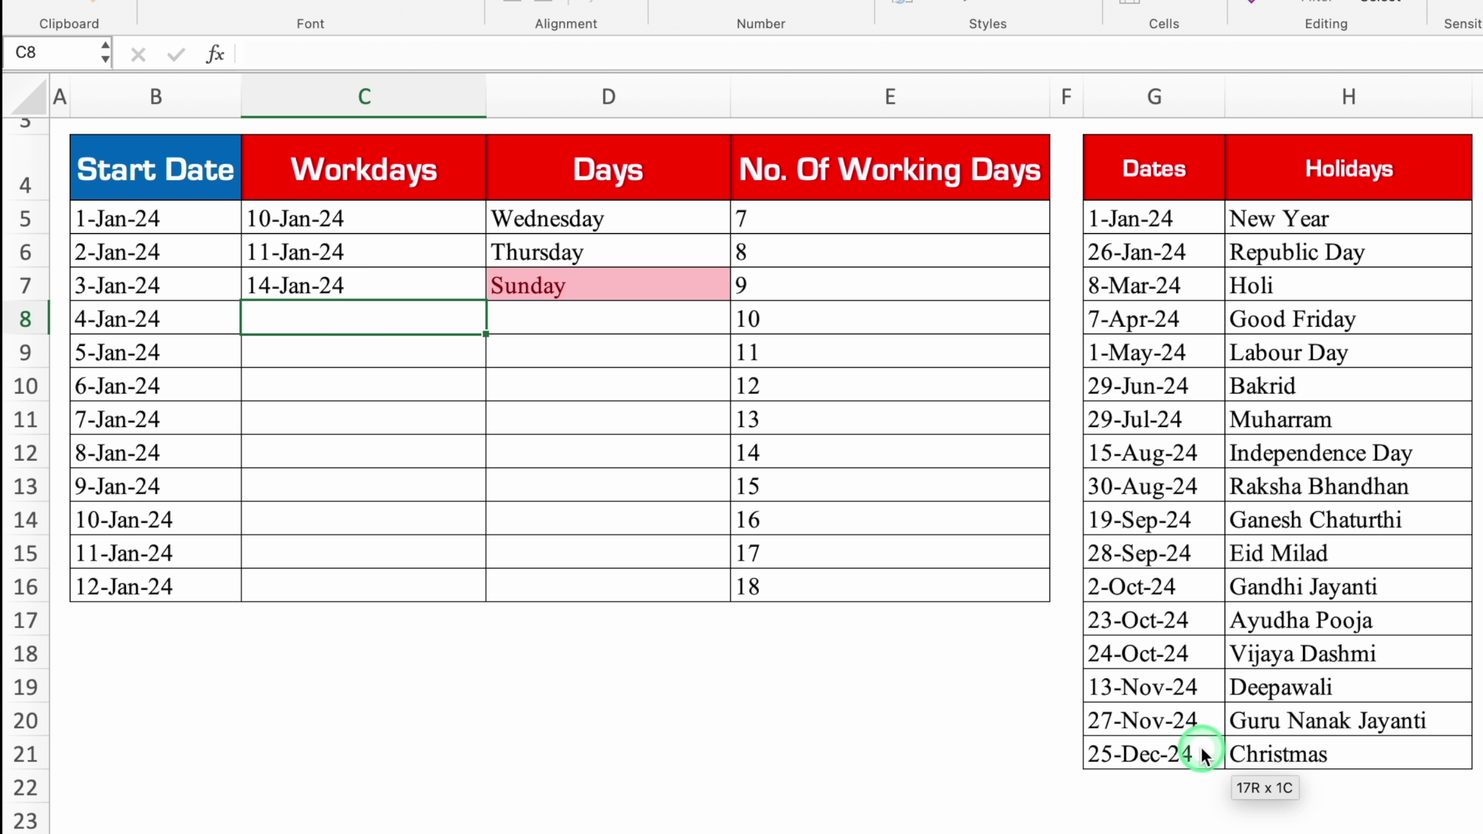
Copy the Workdays formula from C7 down through C16
scroll(391, 373, "up", 3)
left_click(394, 377)
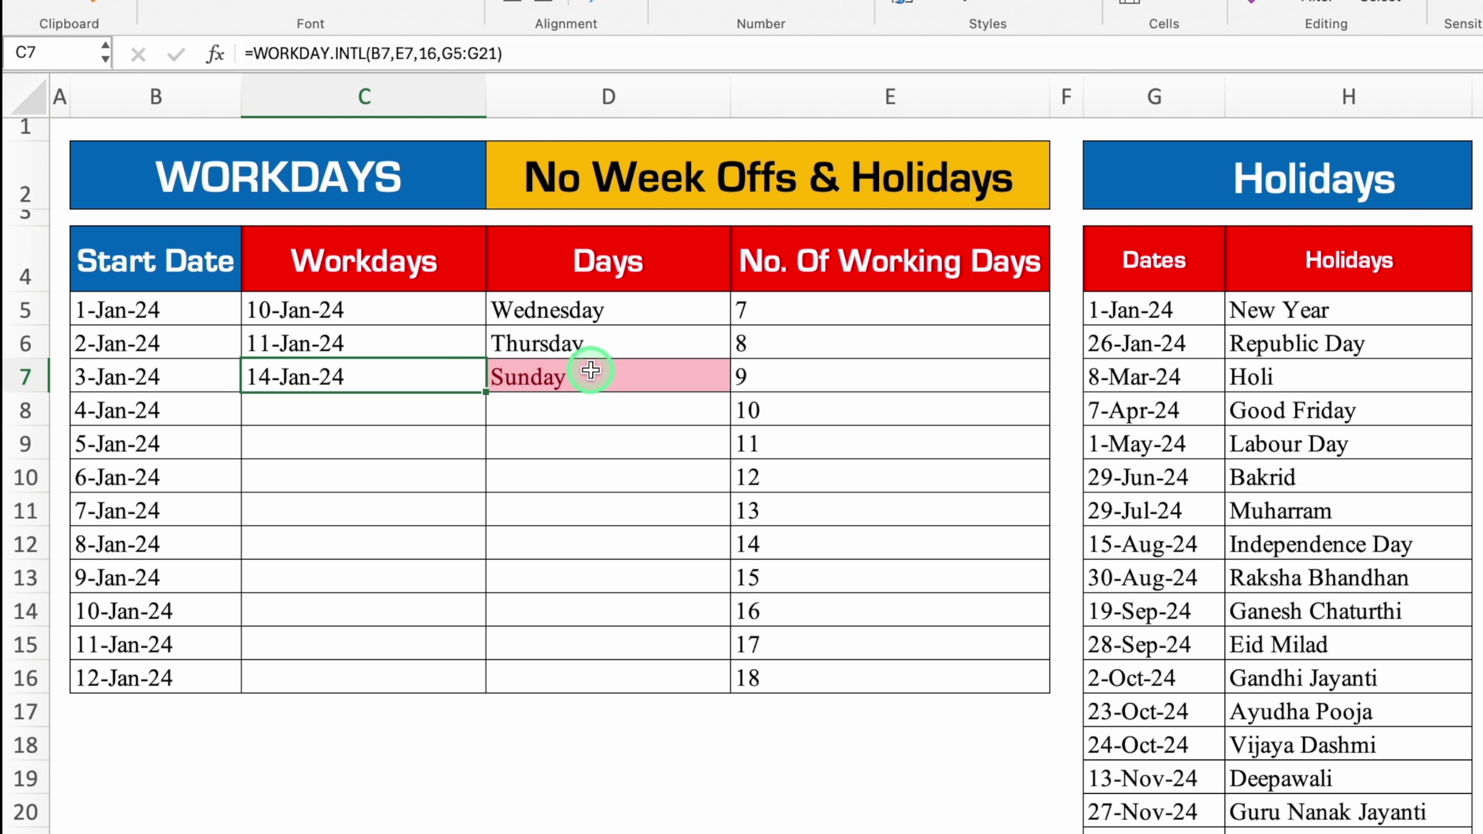
left_click_drag(485, 393, 489, 692)
left_click(659, 739)
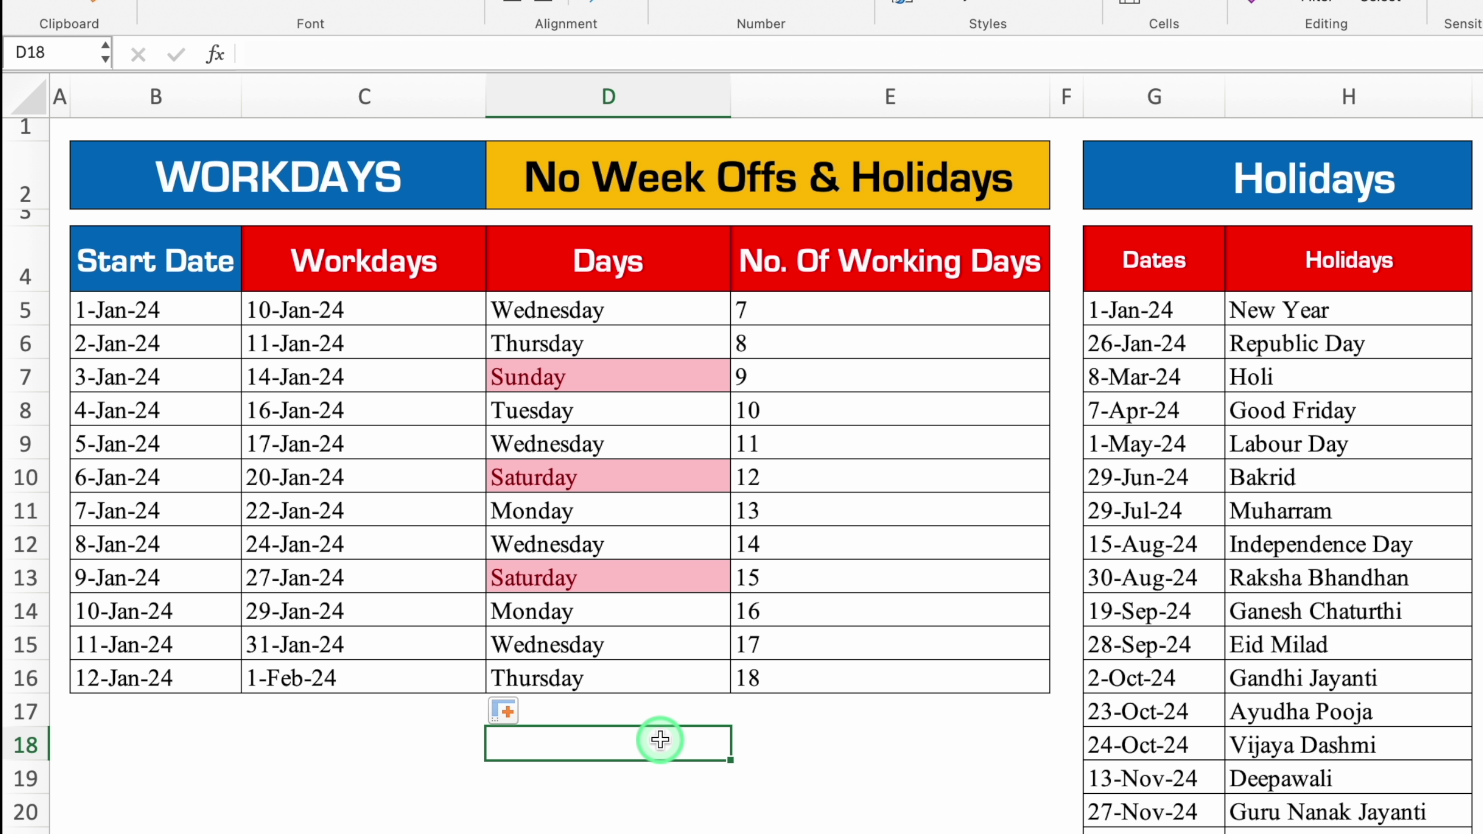
left_click(651, 572)
left_click(653, 372)
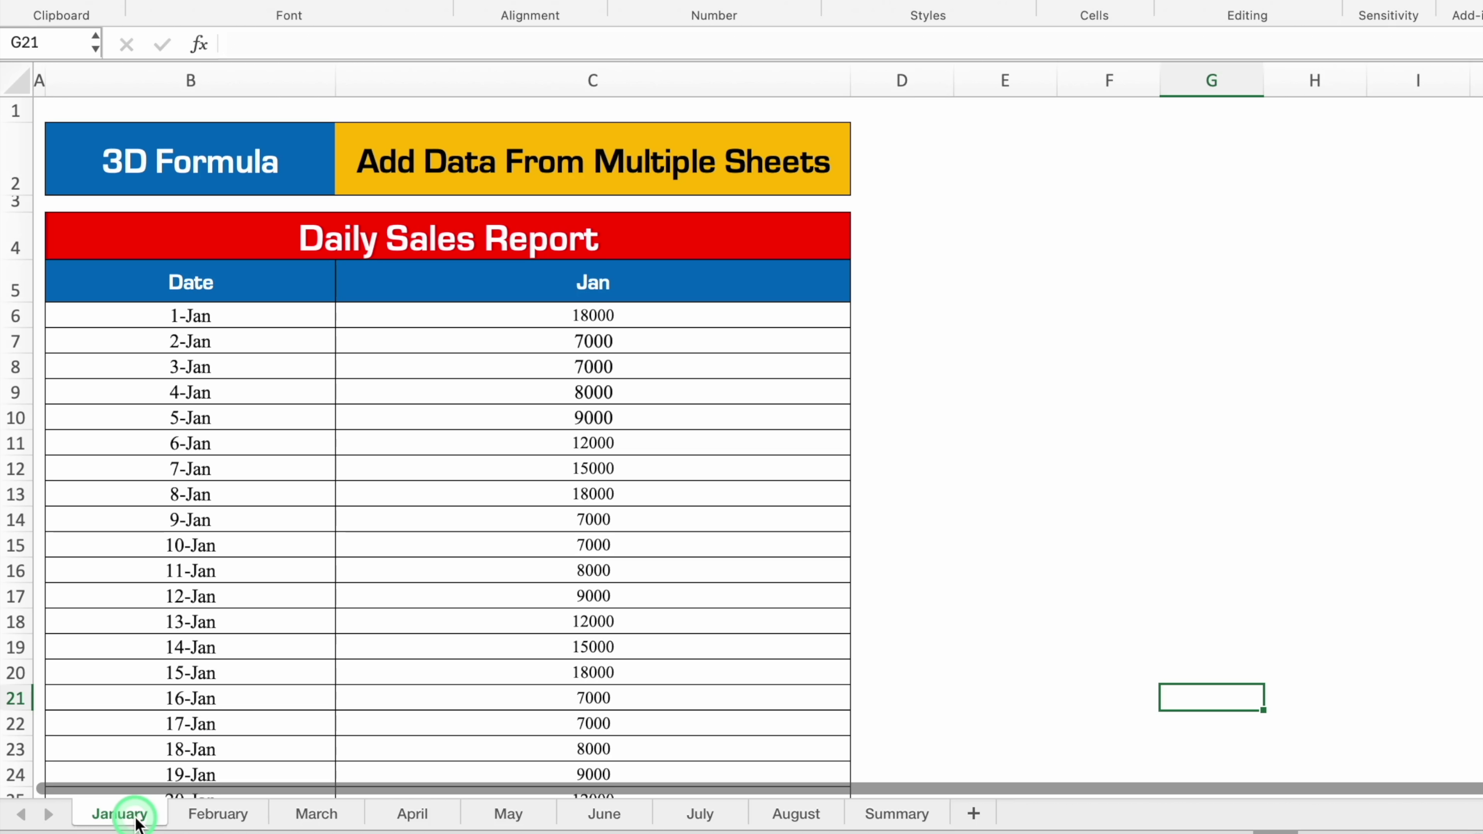
Switch to the Summary sheet of the daily sales report
left_click(808, 824)
left_click(891, 813)
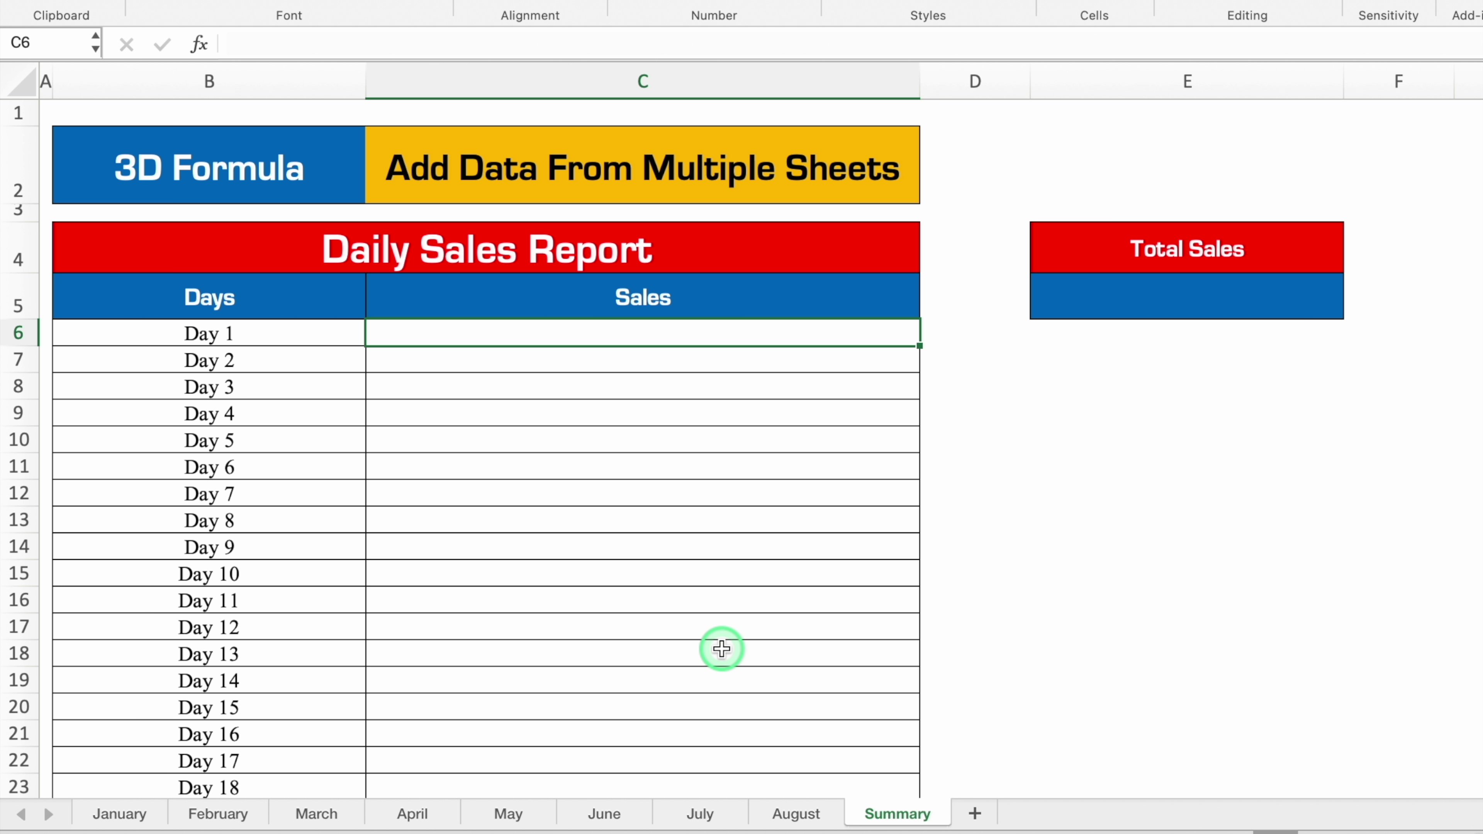
Enter =January!C6+February!C6+March!C6 as the Day 1 sales formula in C6 of the Summary sheet
type("=")
left_click(114, 814)
left_click(600, 318)
type("+")
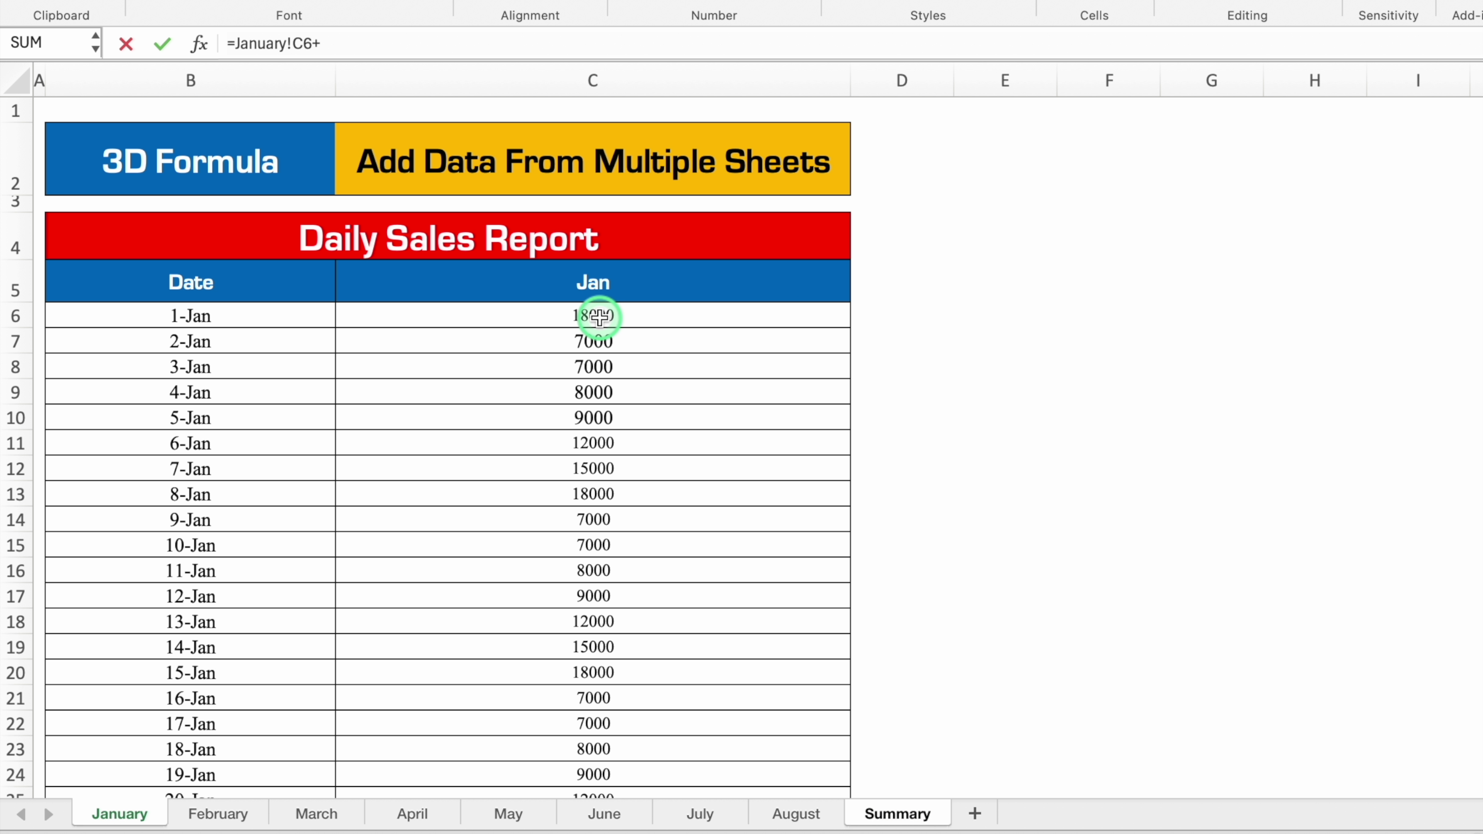
left_click(228, 814)
left_click(503, 261)
type("+")
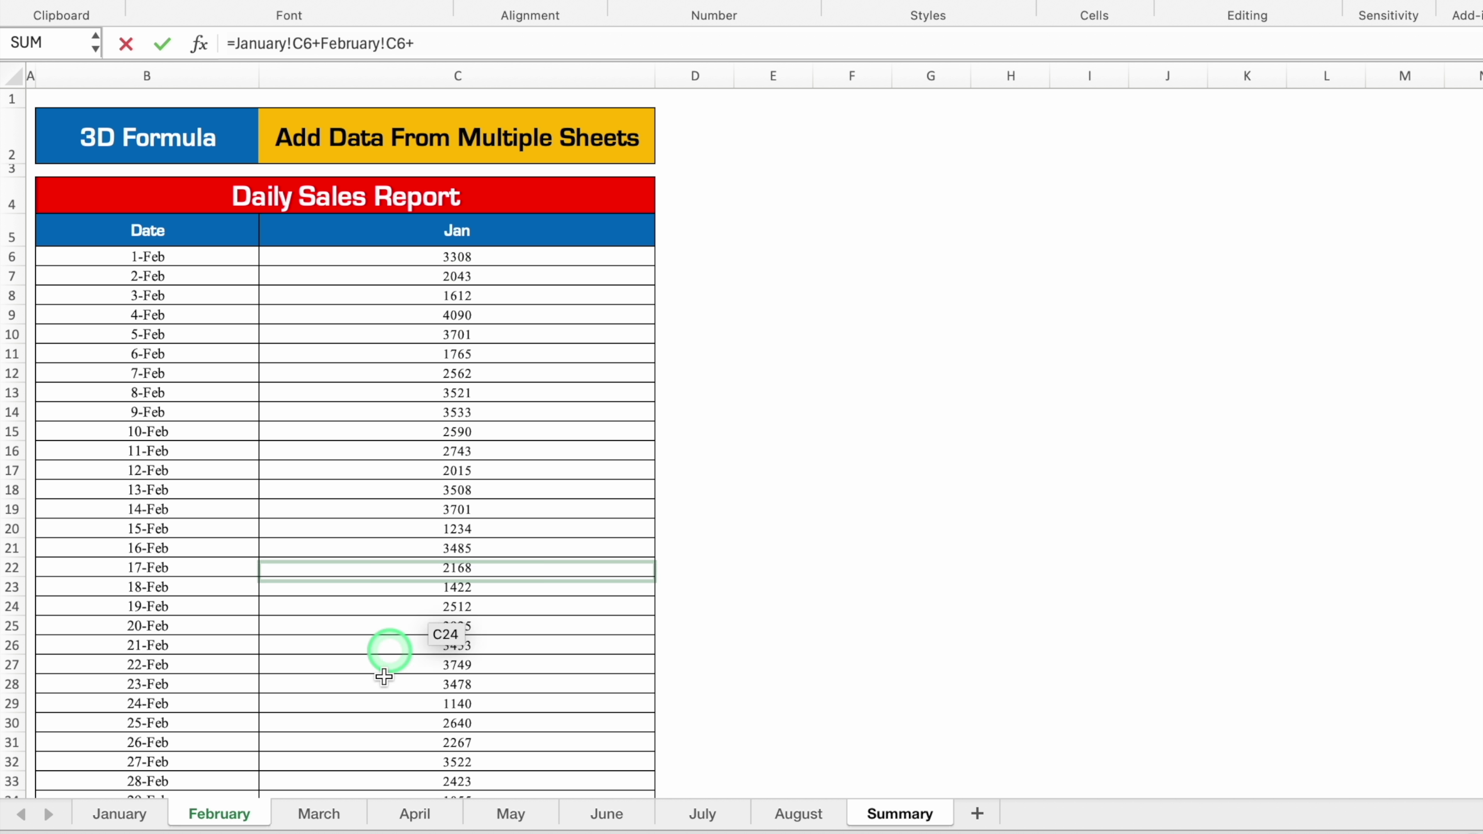
left_click(318, 814)
left_click(565, 251)
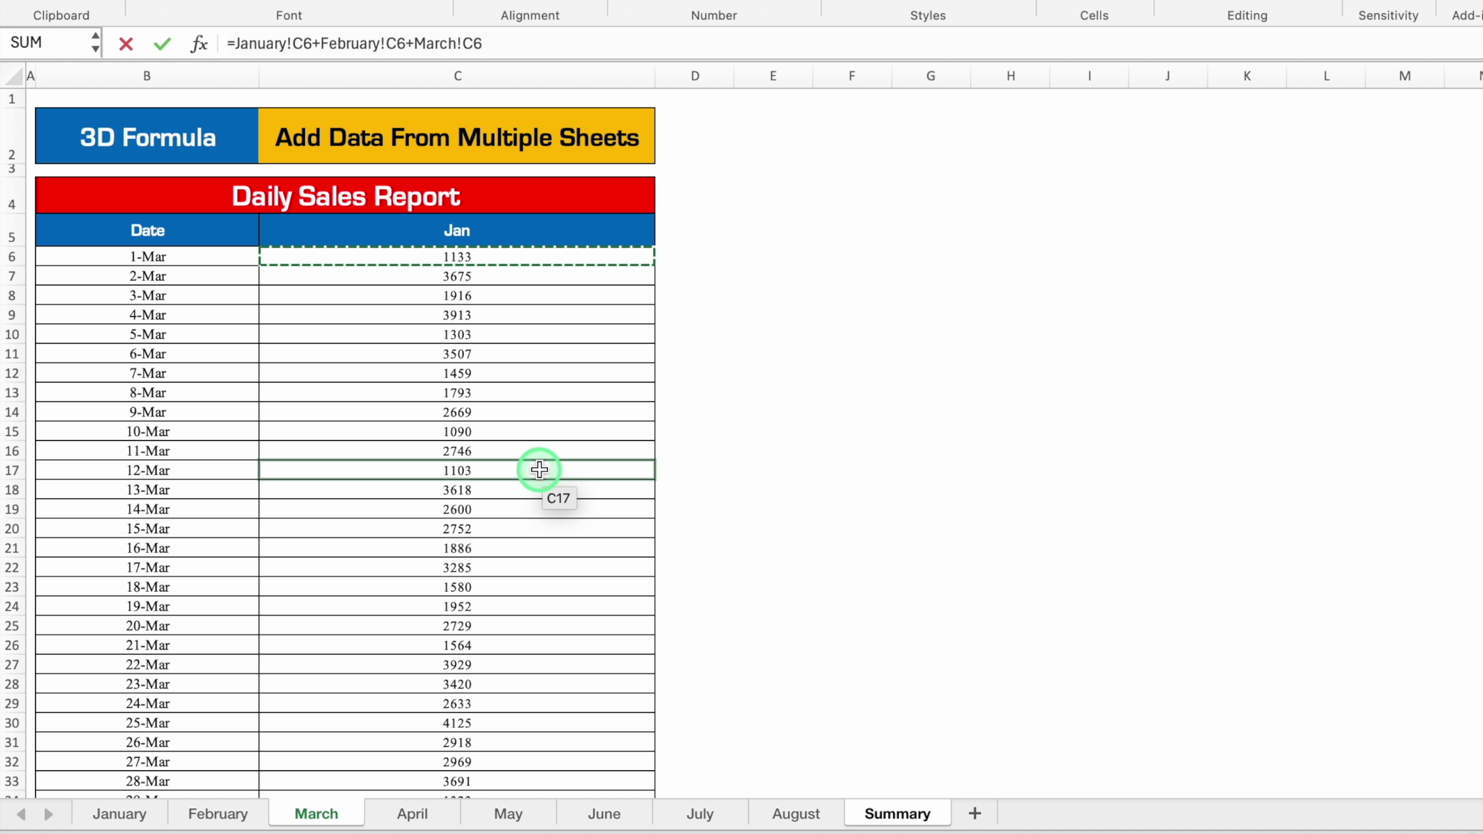
key("Return")
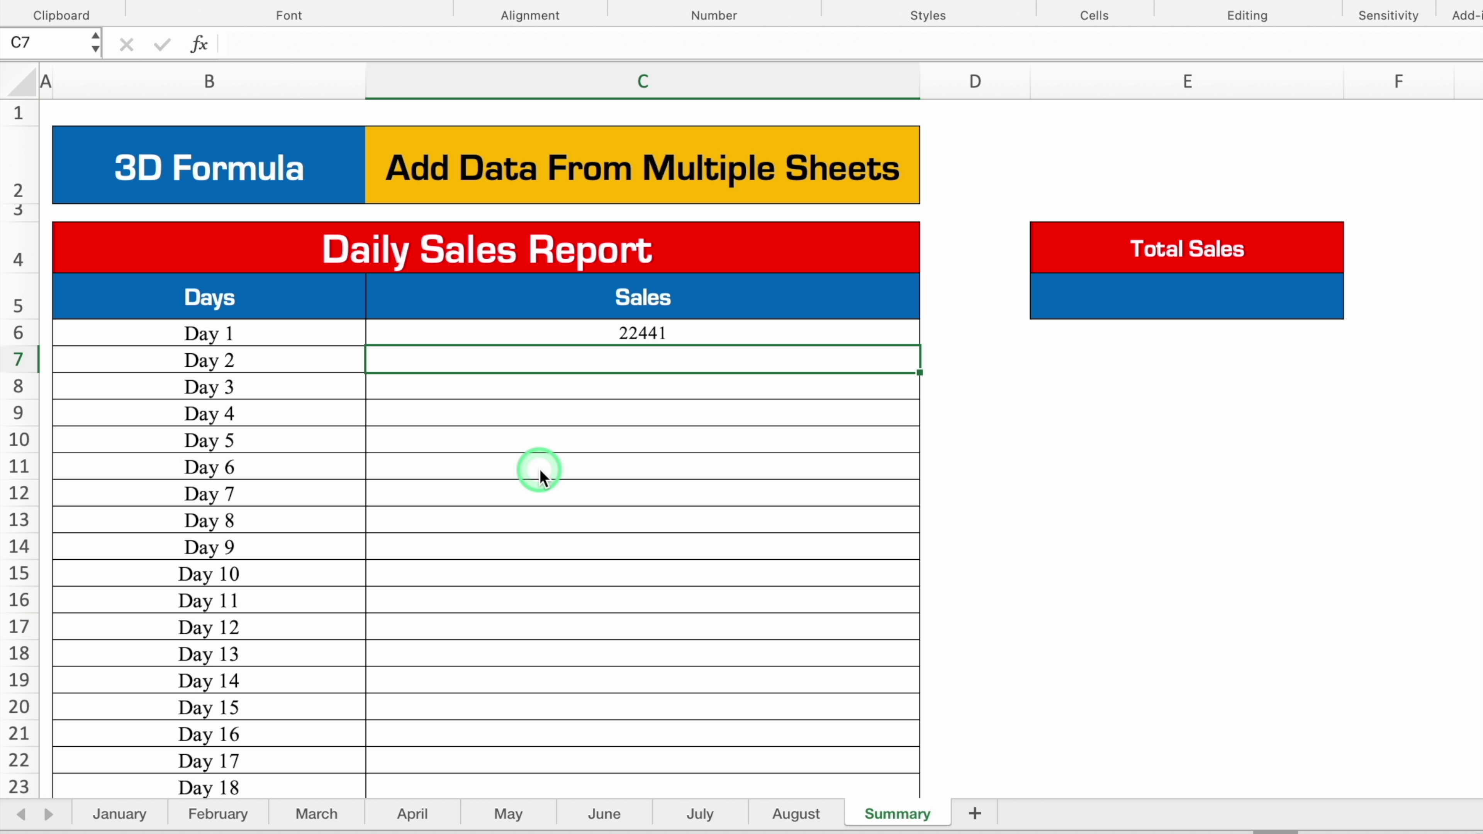
Clear the Day 1 sales formula from C6 on the Summary sheet
left_click(668, 341)
key("Delete")
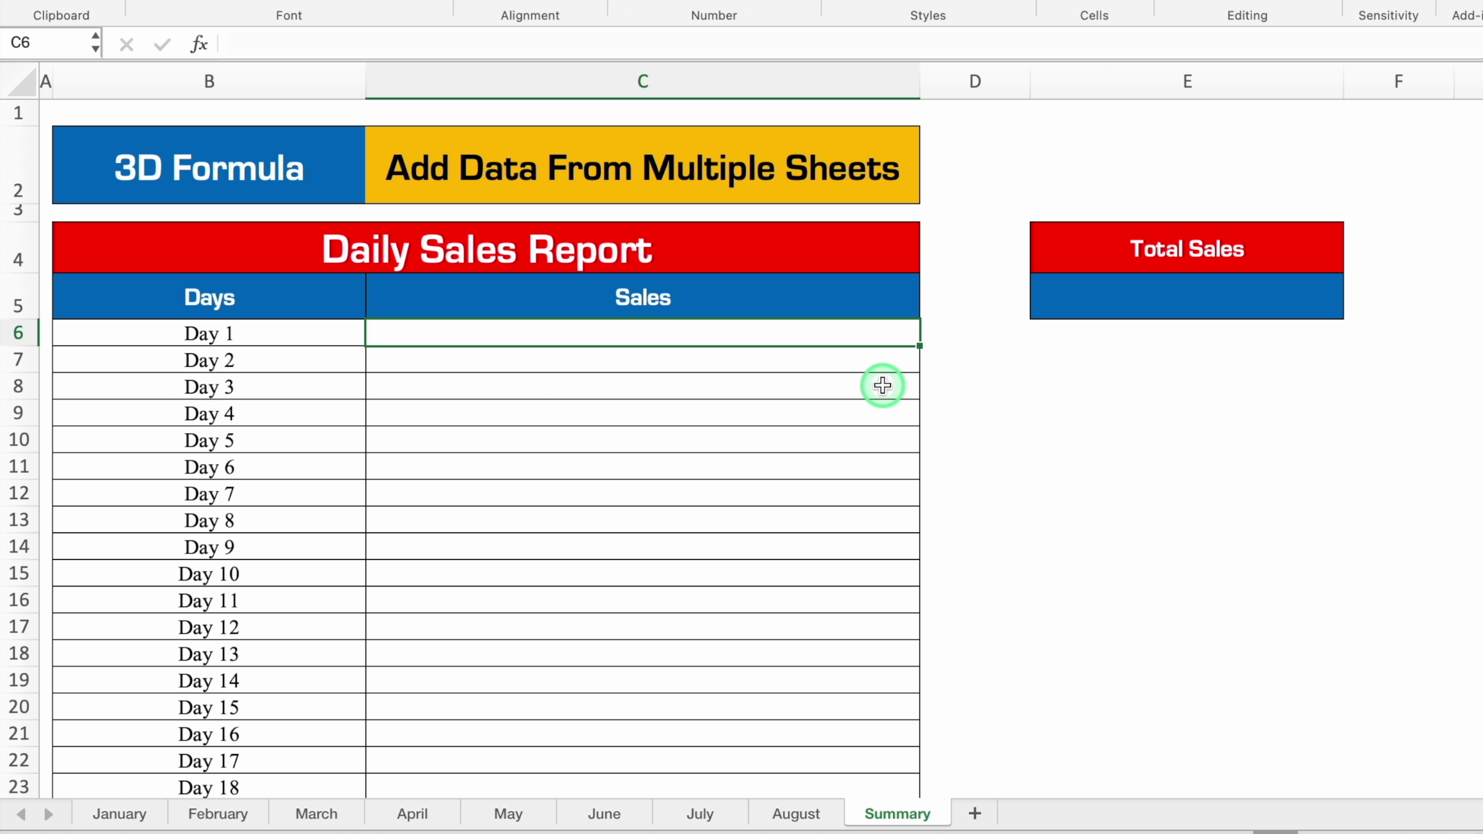
Enter =SUM('January:August'!C6) in C6 of the Summary sheet and copy it down the Sales column
type("=sum")
double_click(496, 384)
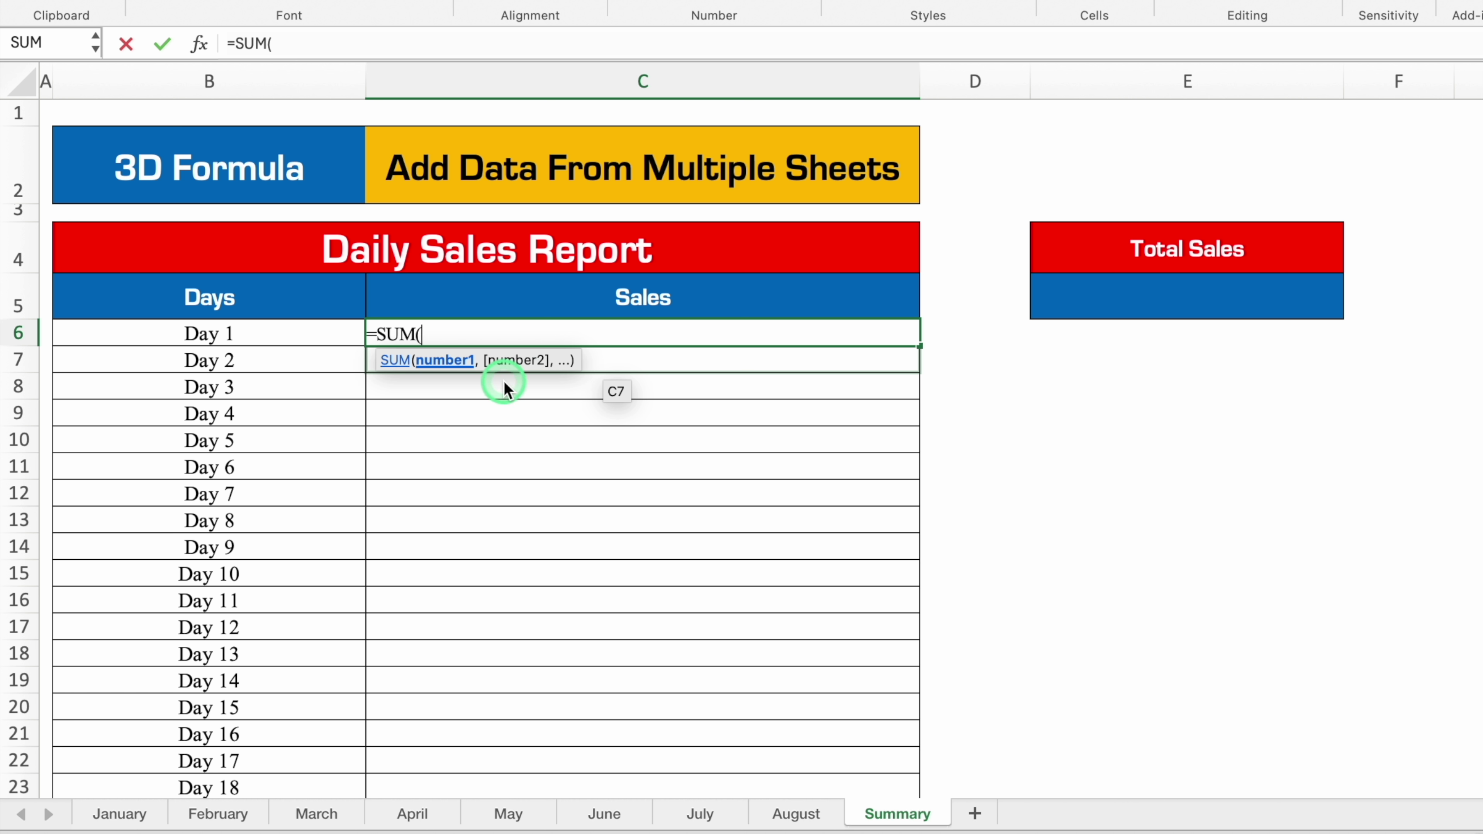
left_click(118, 815)
left_click(742, 313)
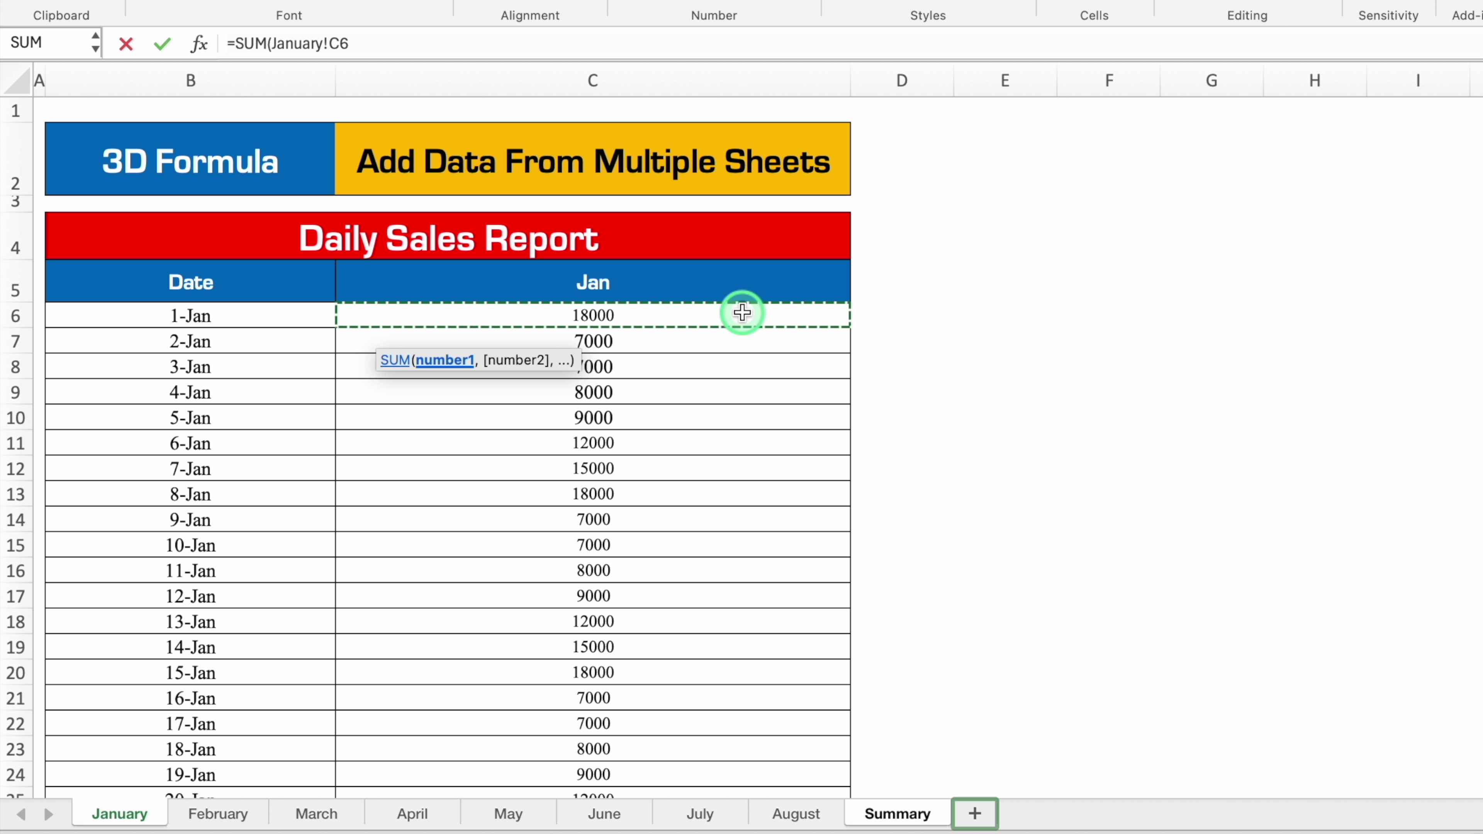
left_click(811, 818, "shift")
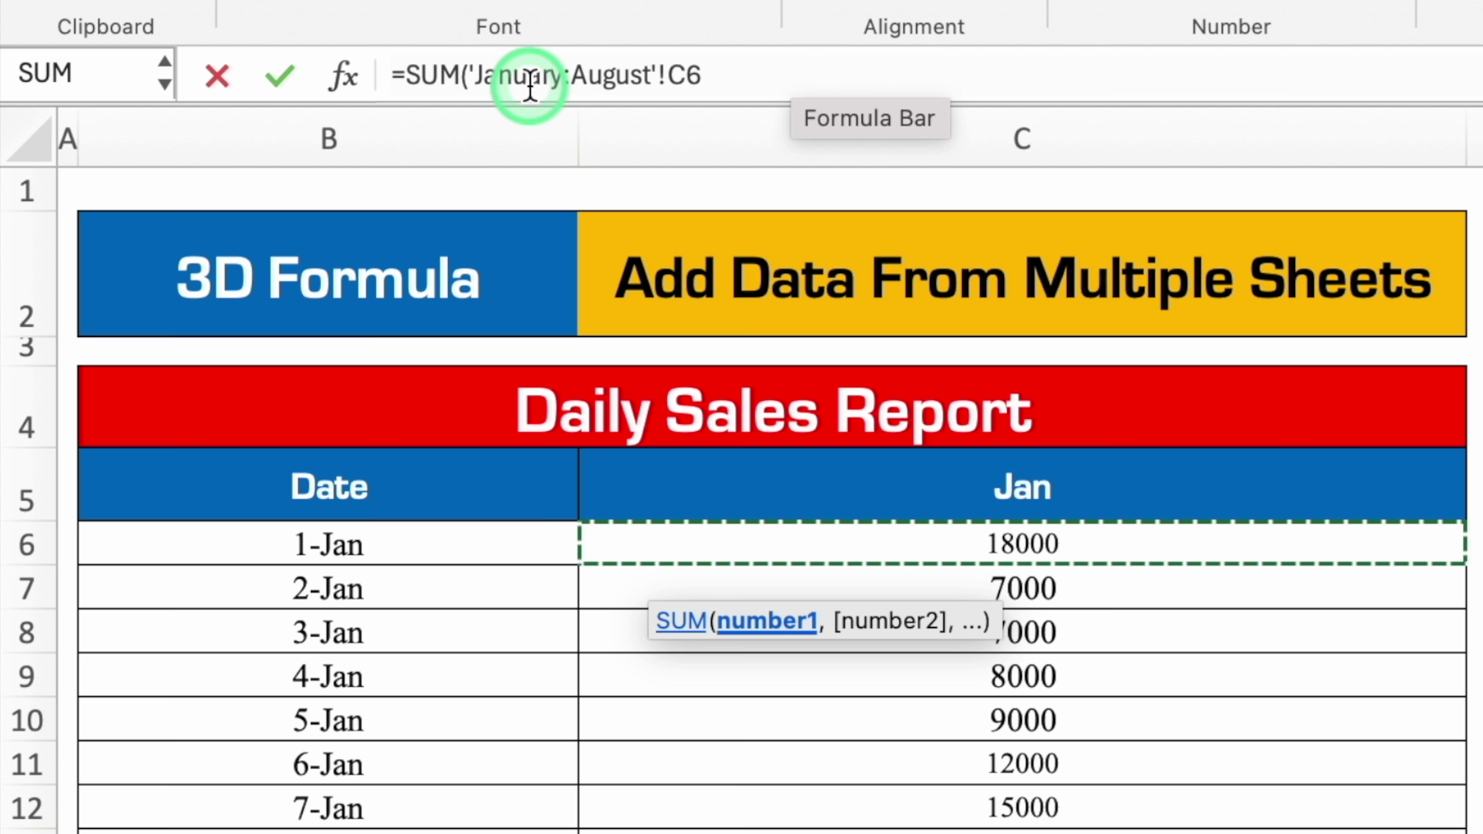
left_click(797, 75)
type(")")
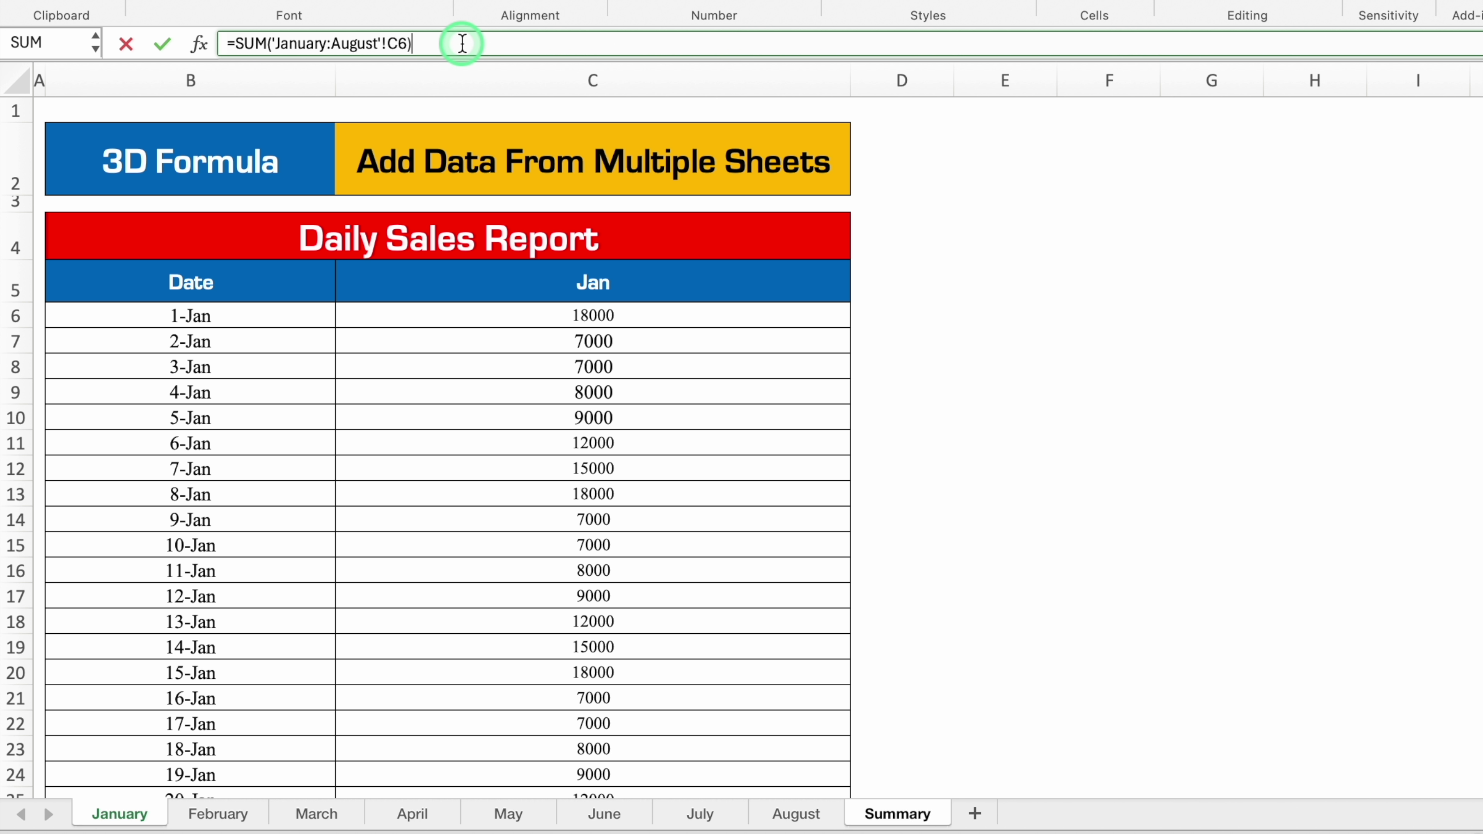
key("Return")
left_click(757, 330)
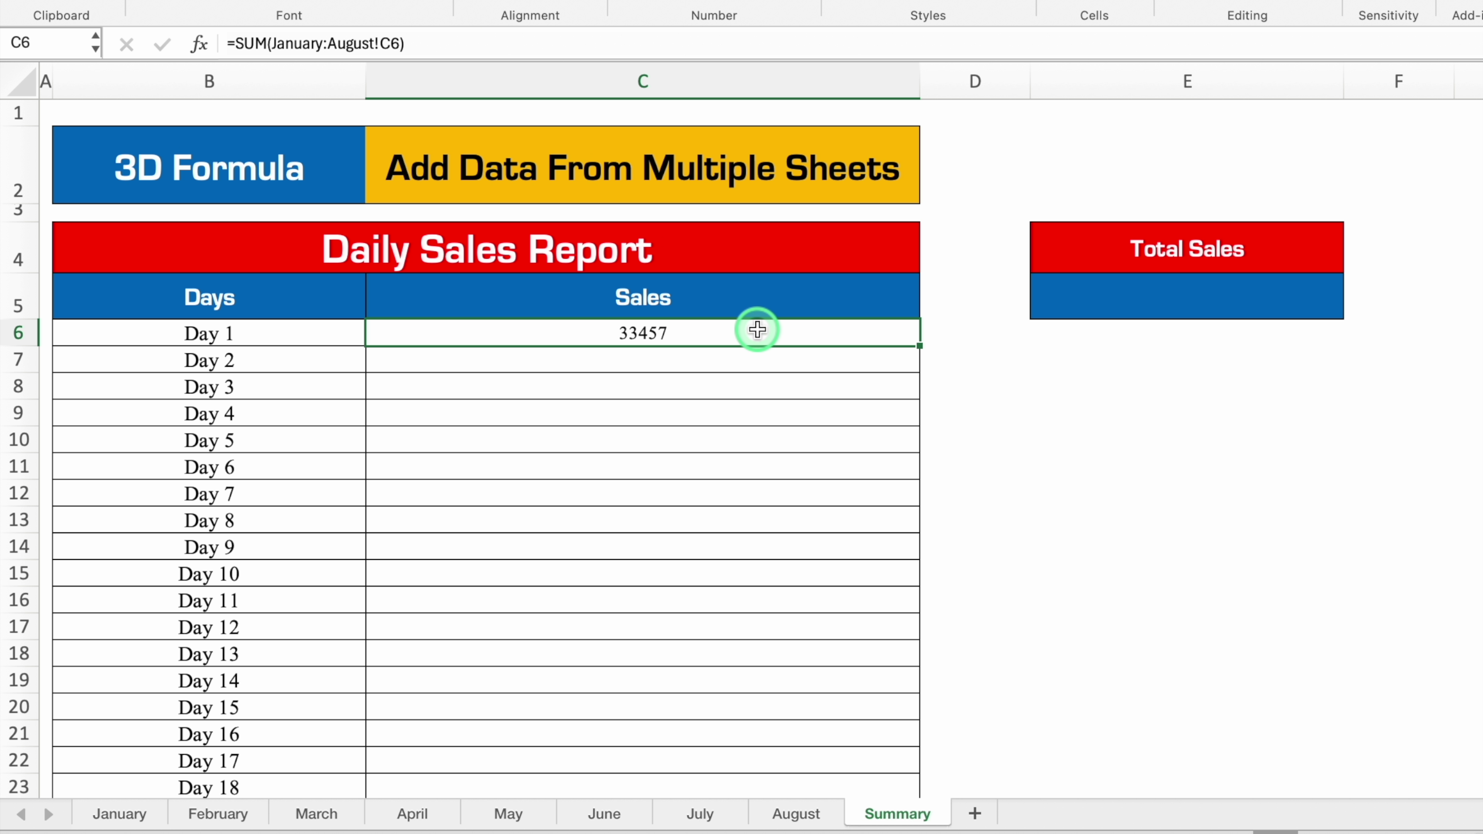
double_click(918, 346)
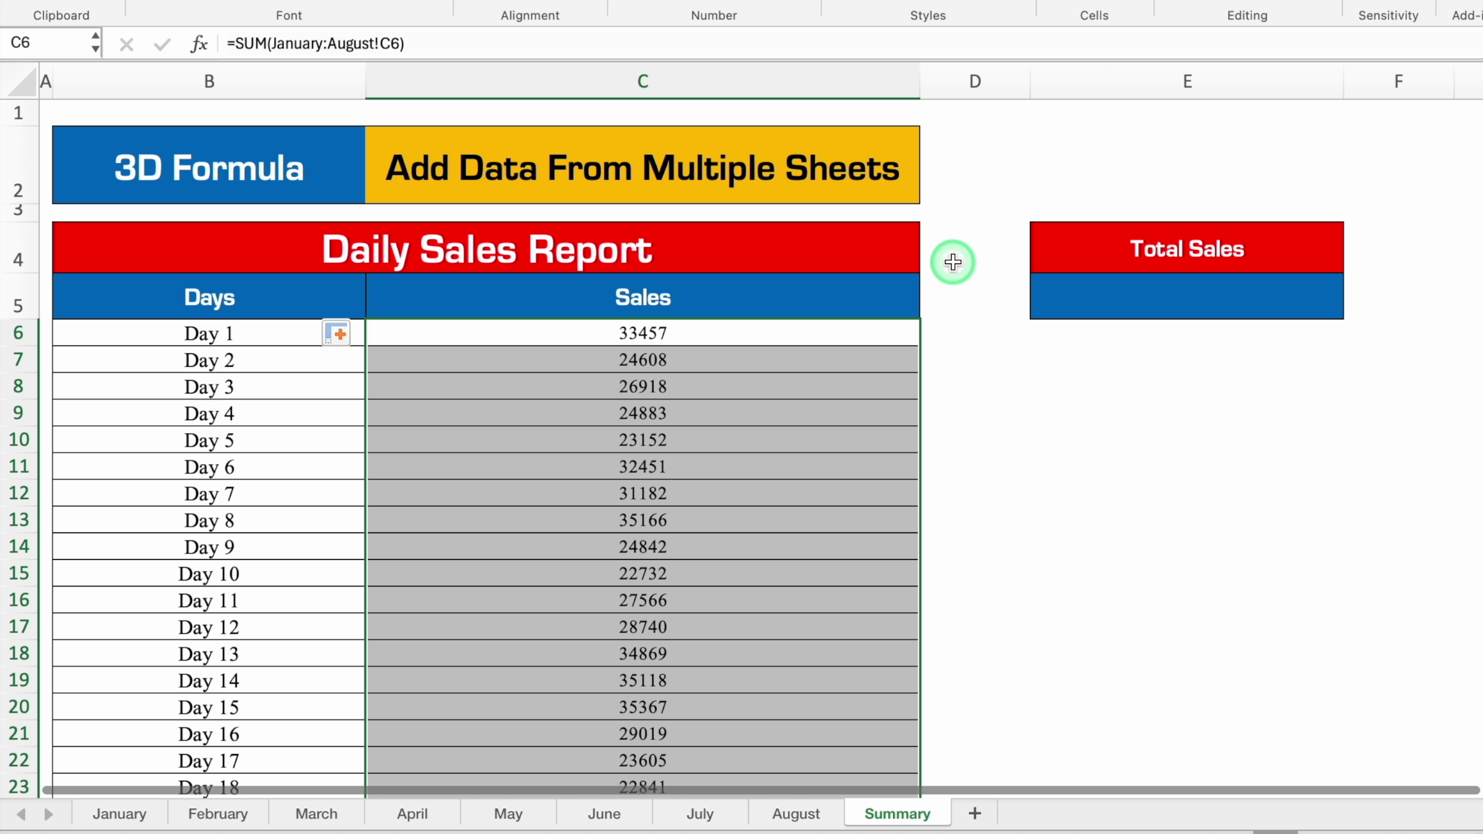
Replace the Sales header in C5 of the Summary sheet with =SUM(C6:C36)
left_click(789, 295)
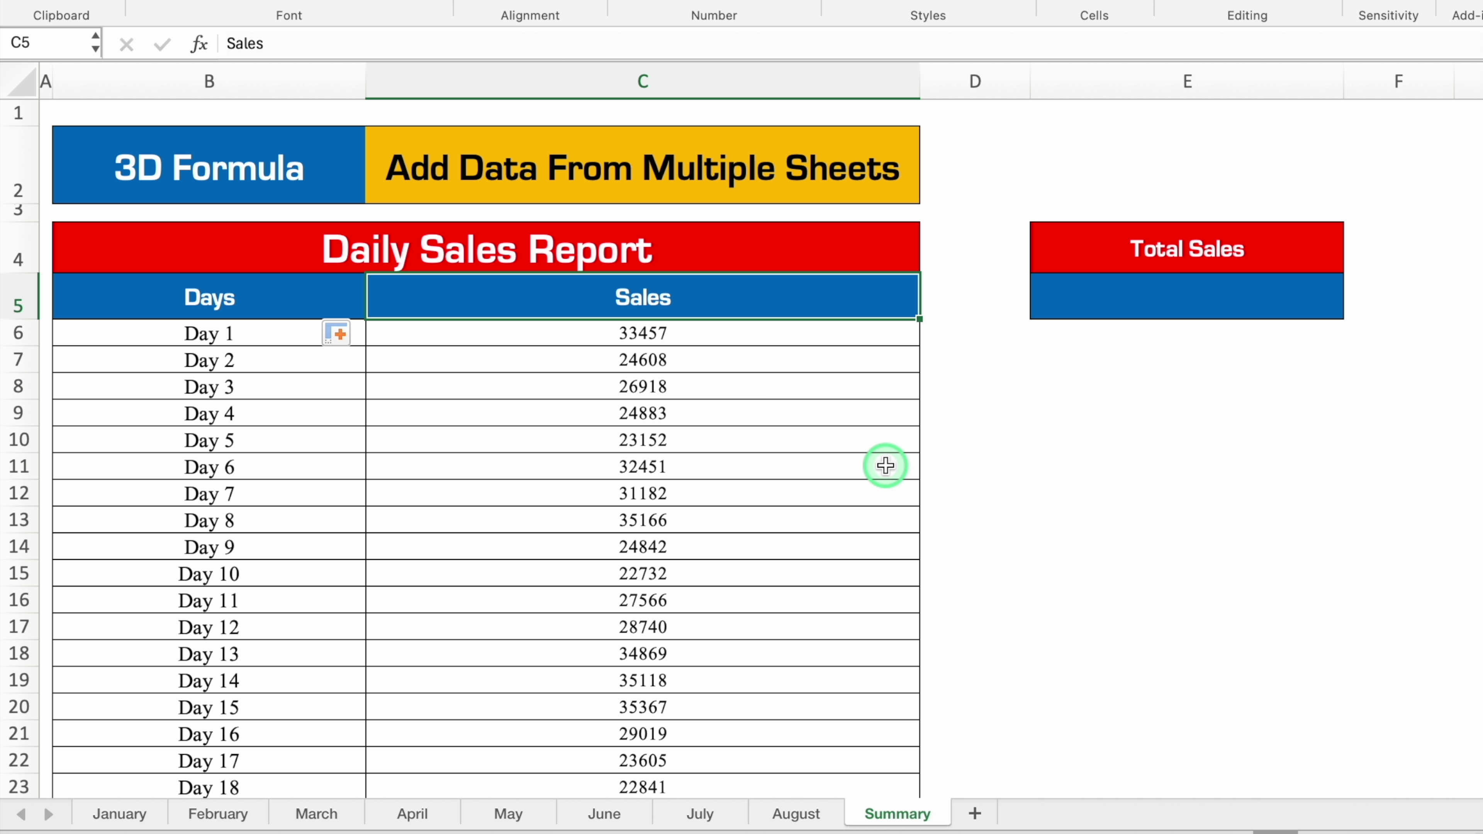
key("Delete")
type("=")
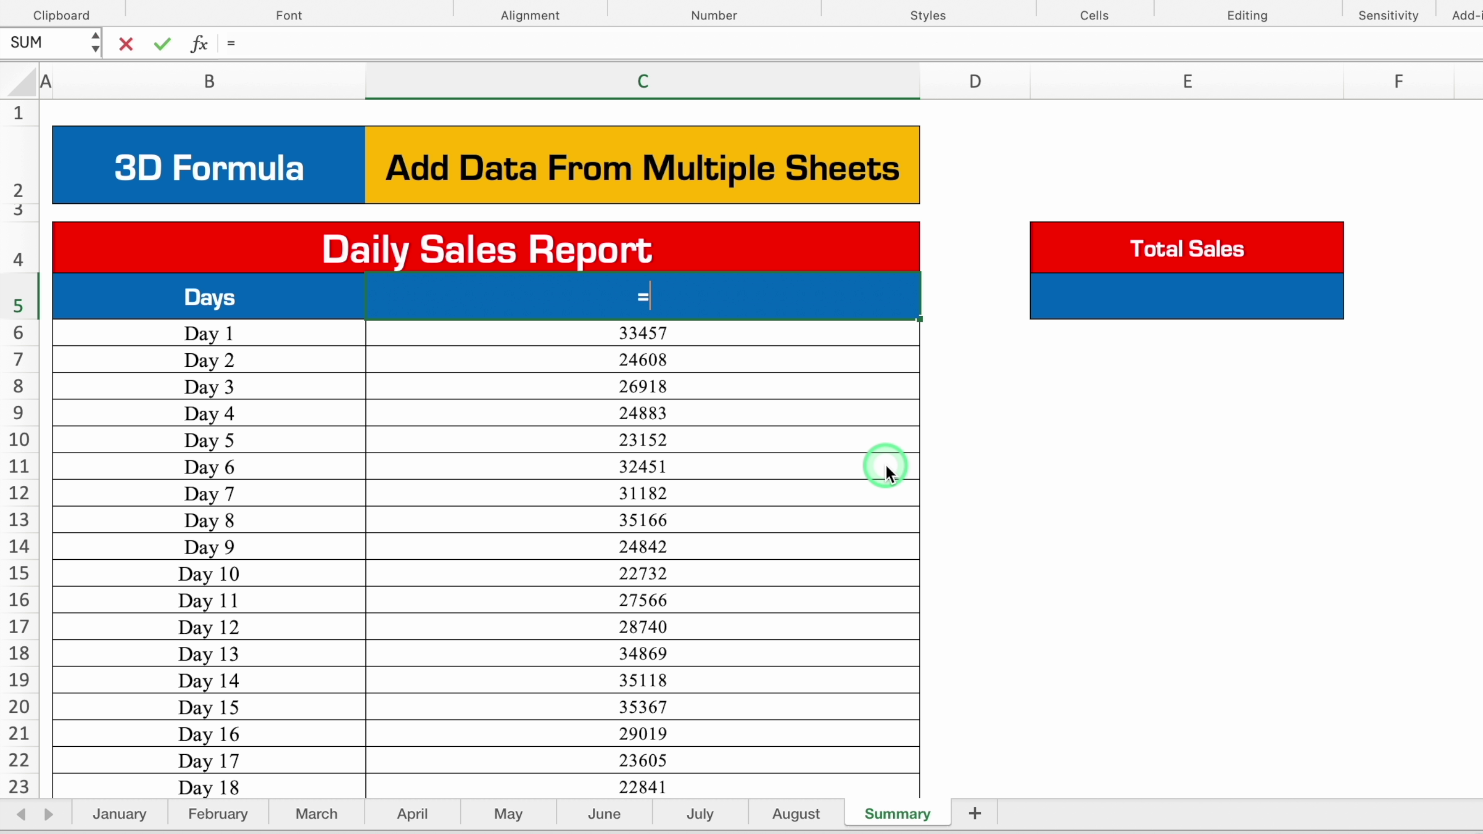
type("sum")
double_click(463, 355)
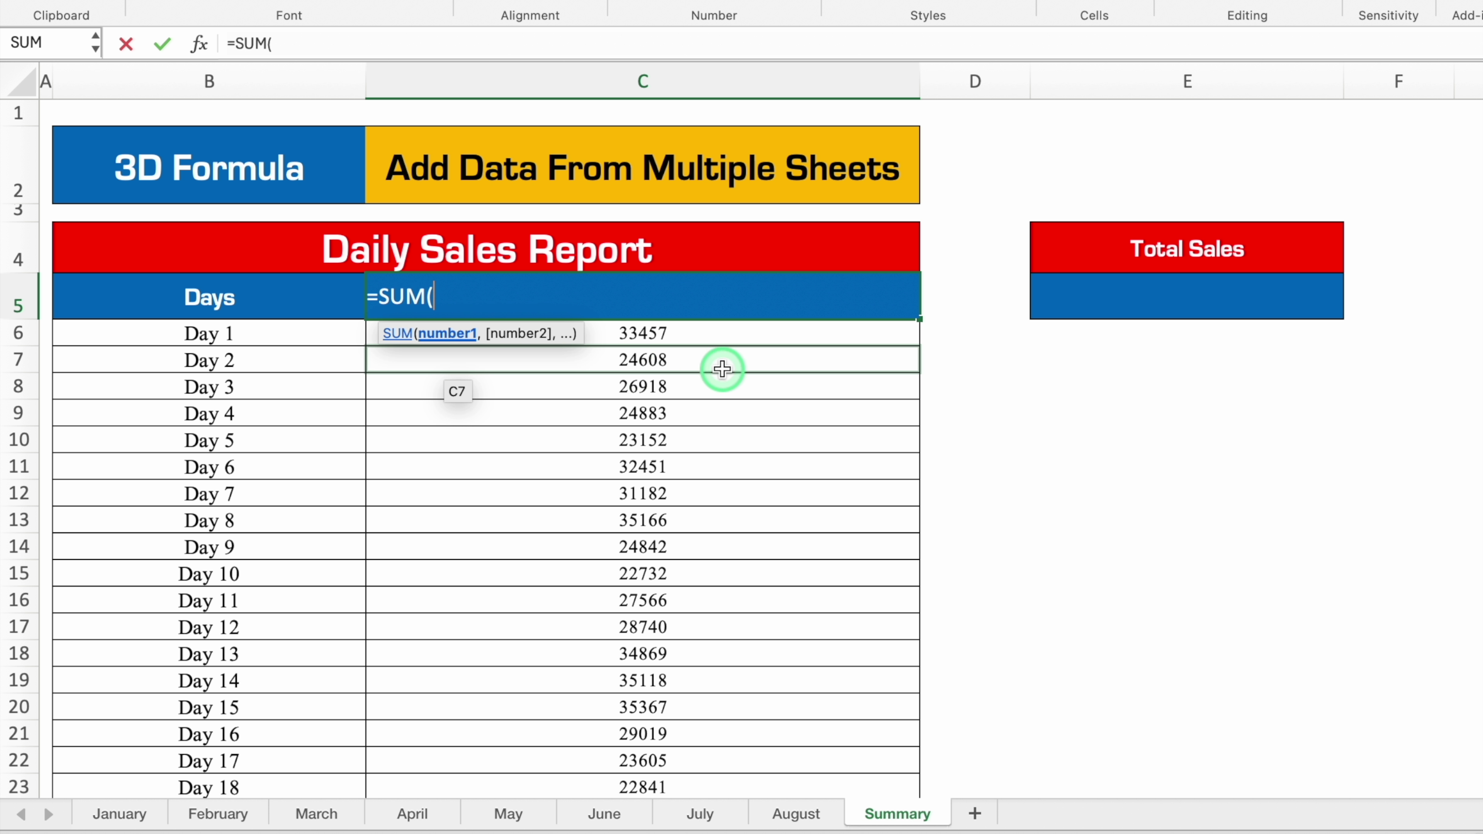
left_click(702, 336)
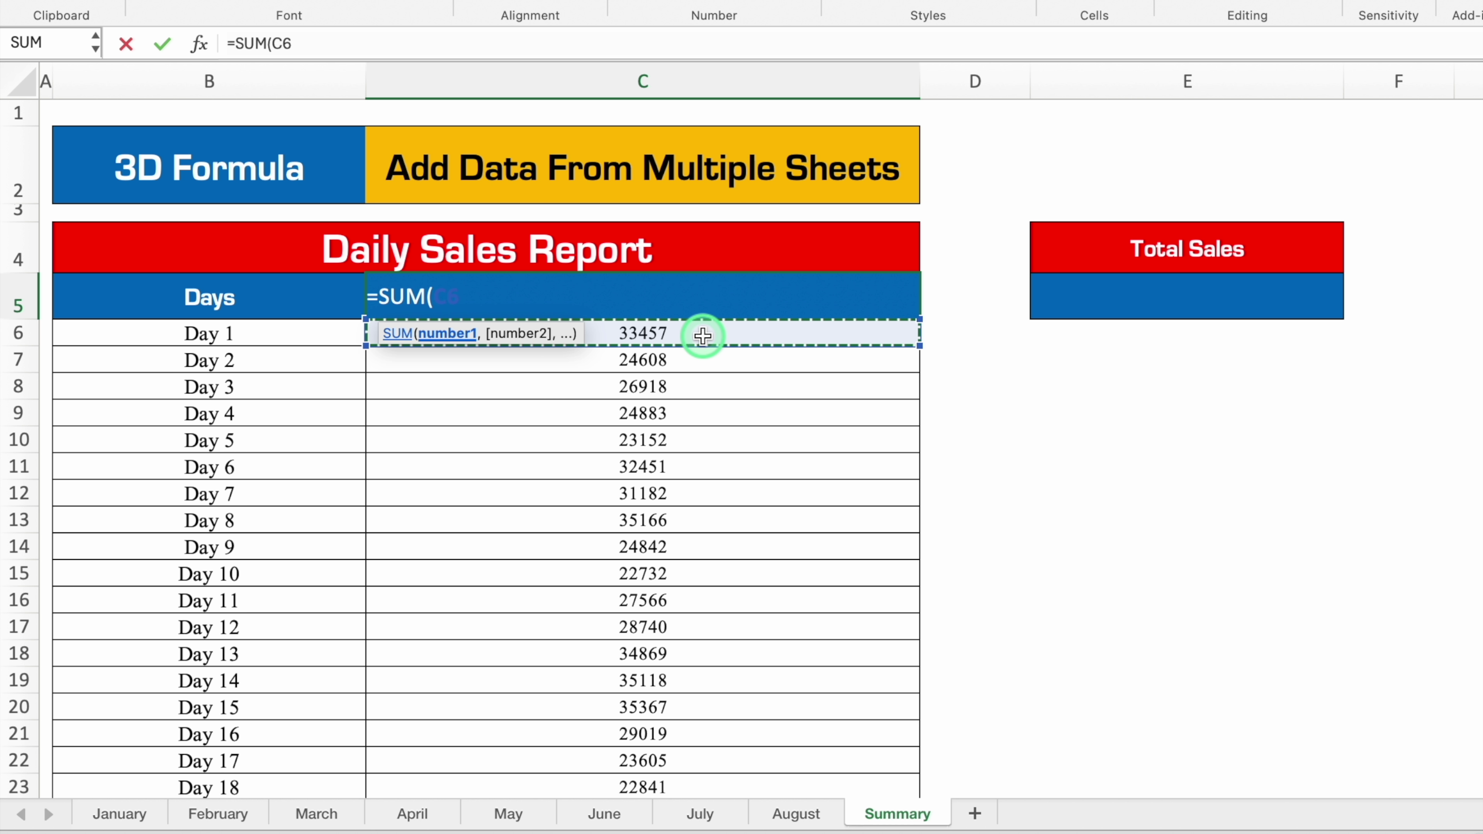
key("ctrl+shift+Down")
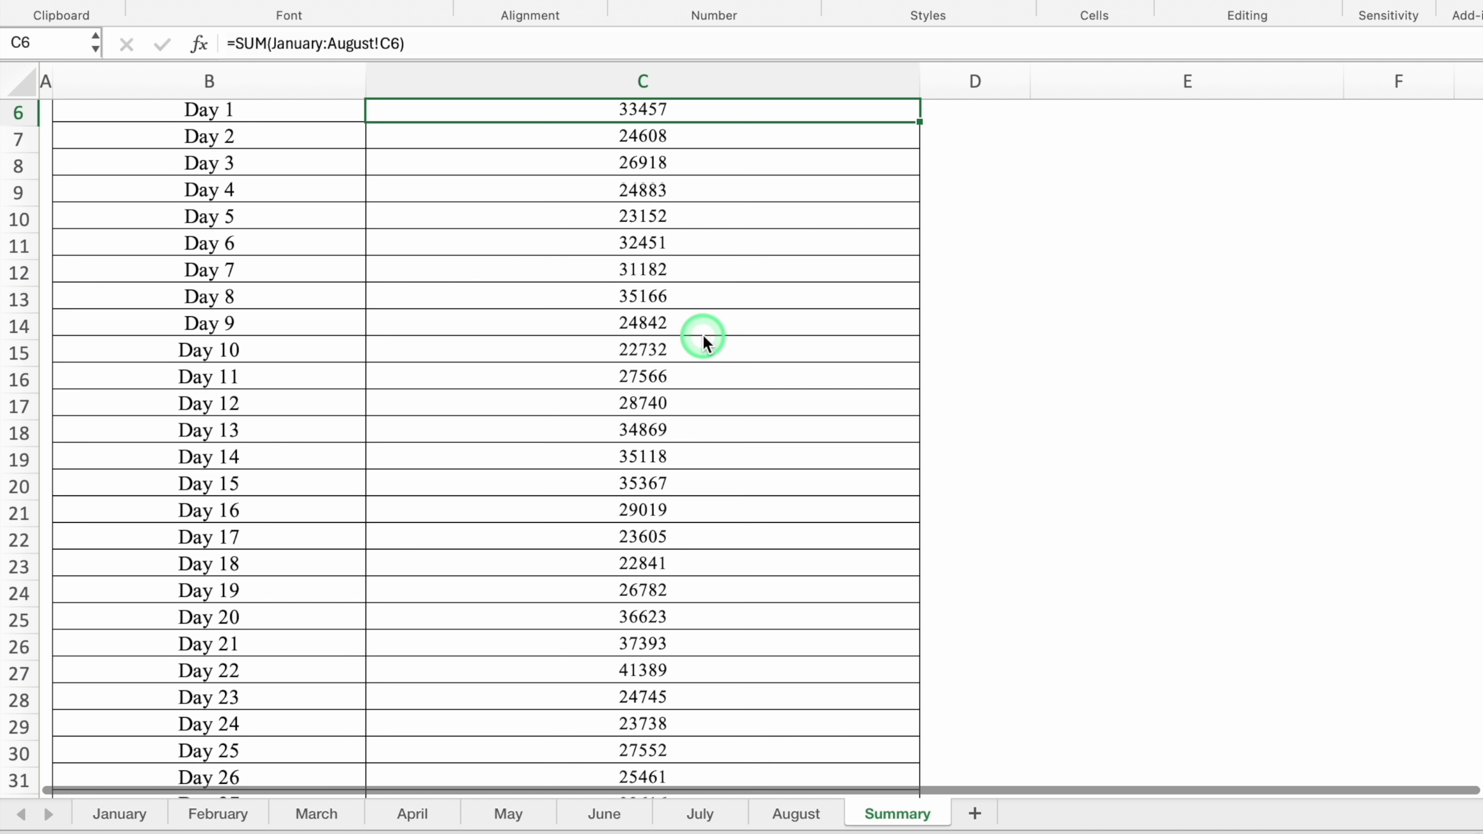
scroll(741, 444, "up", 2)
left_click(722, 292)
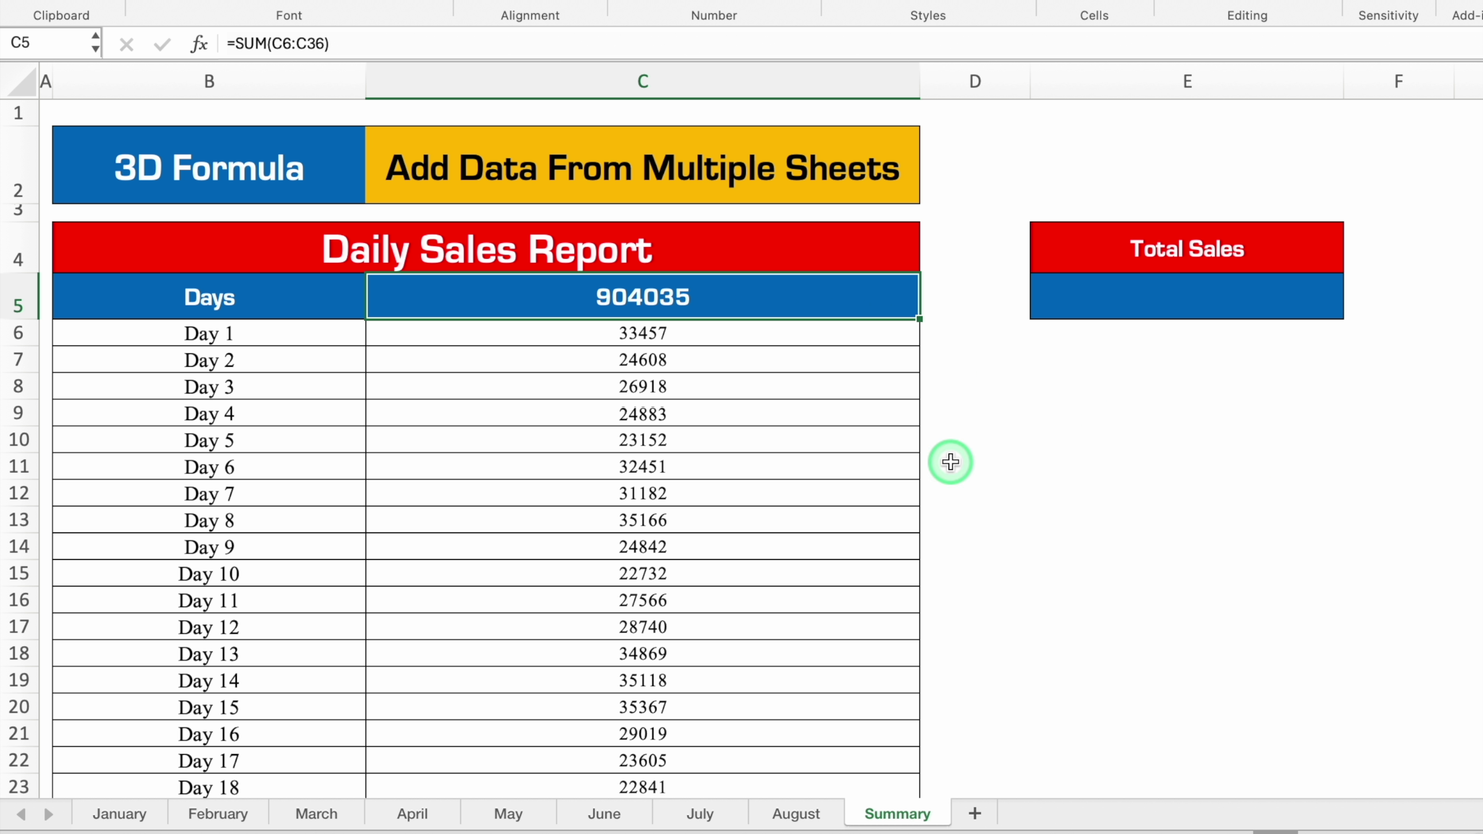
Enter =SUM('January:August'!C6:C36) under Total Sales in E5 and compare it with the sum formula in C5
left_click(1151, 297)
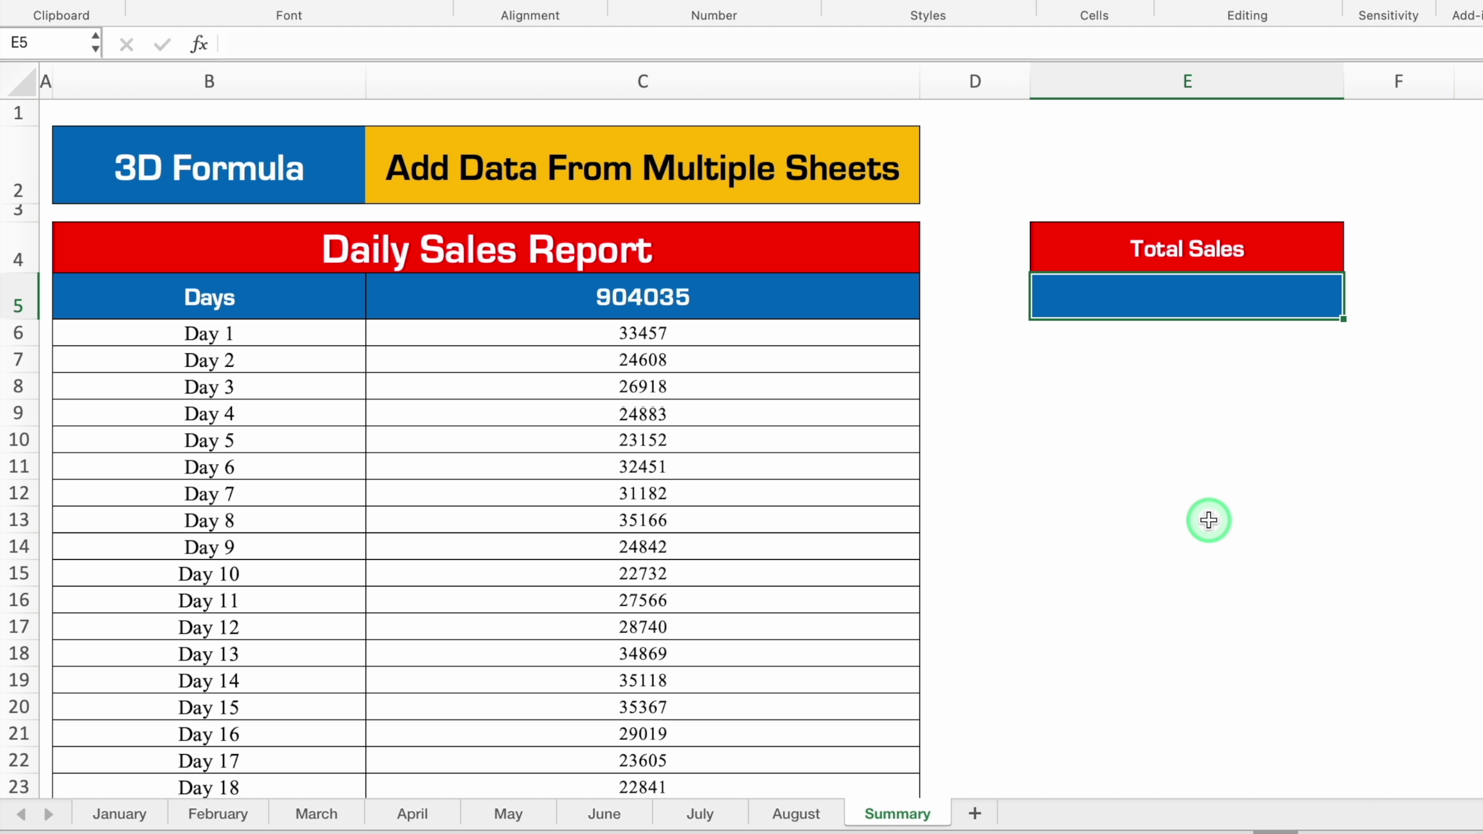
type("=sum")
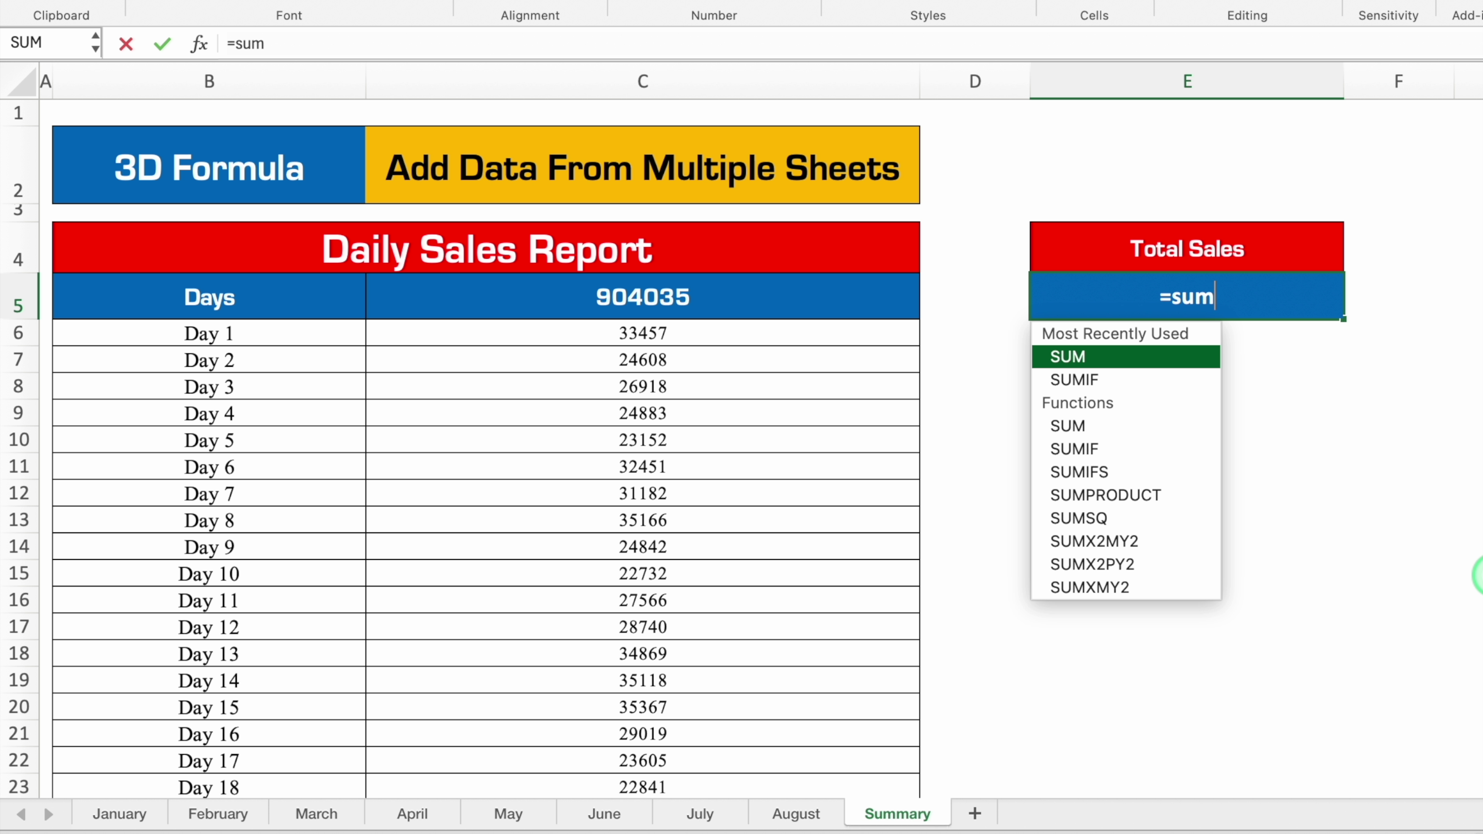
double_click(1166, 358)
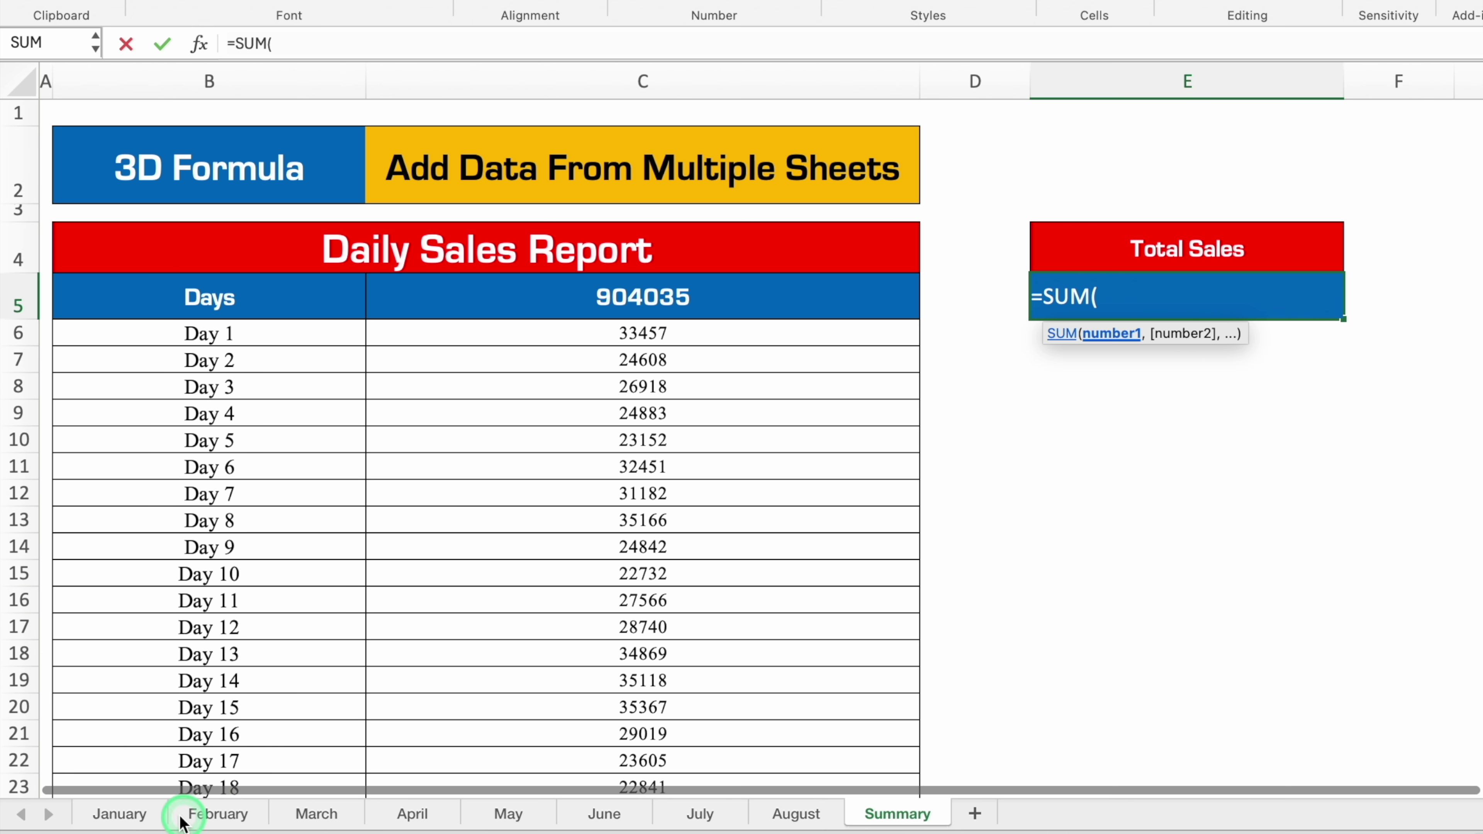
left_click(124, 813)
scroll(367, 648, "up", 5)
left_click_drag(698, 318, 711, 695)
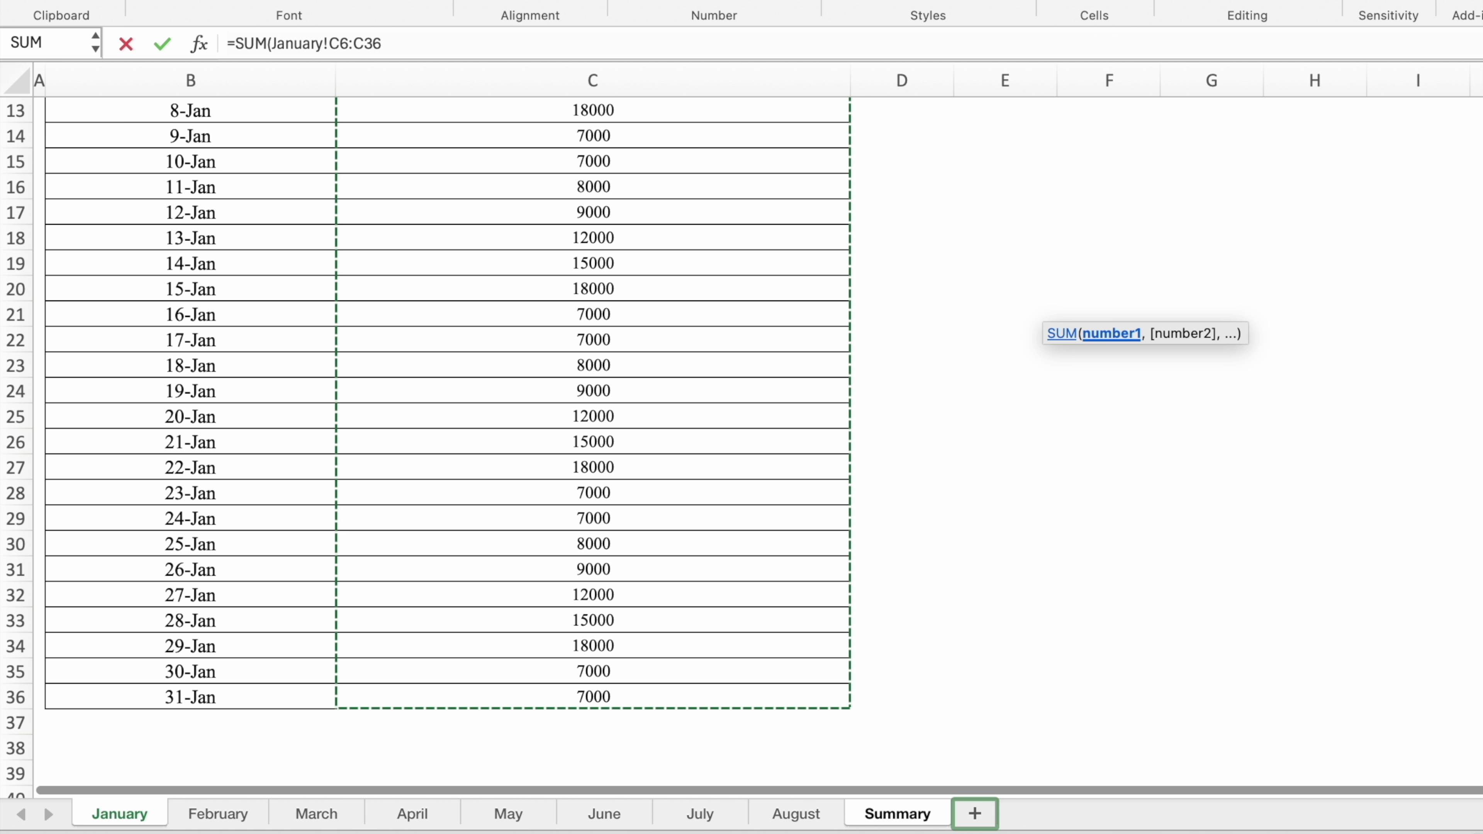
scroll(711, 695, "up", 4)
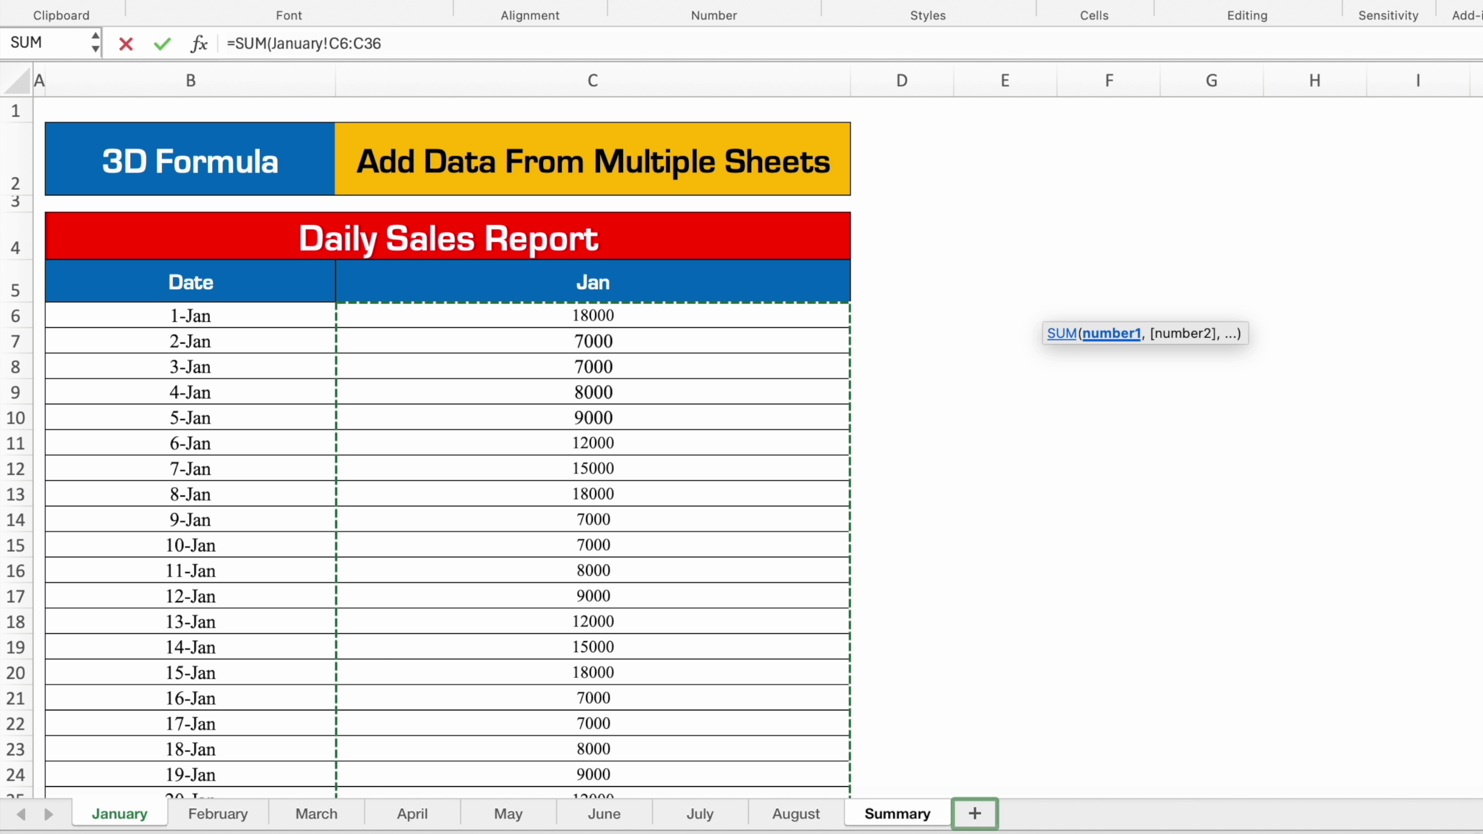
left_click(820, 821, "shift")
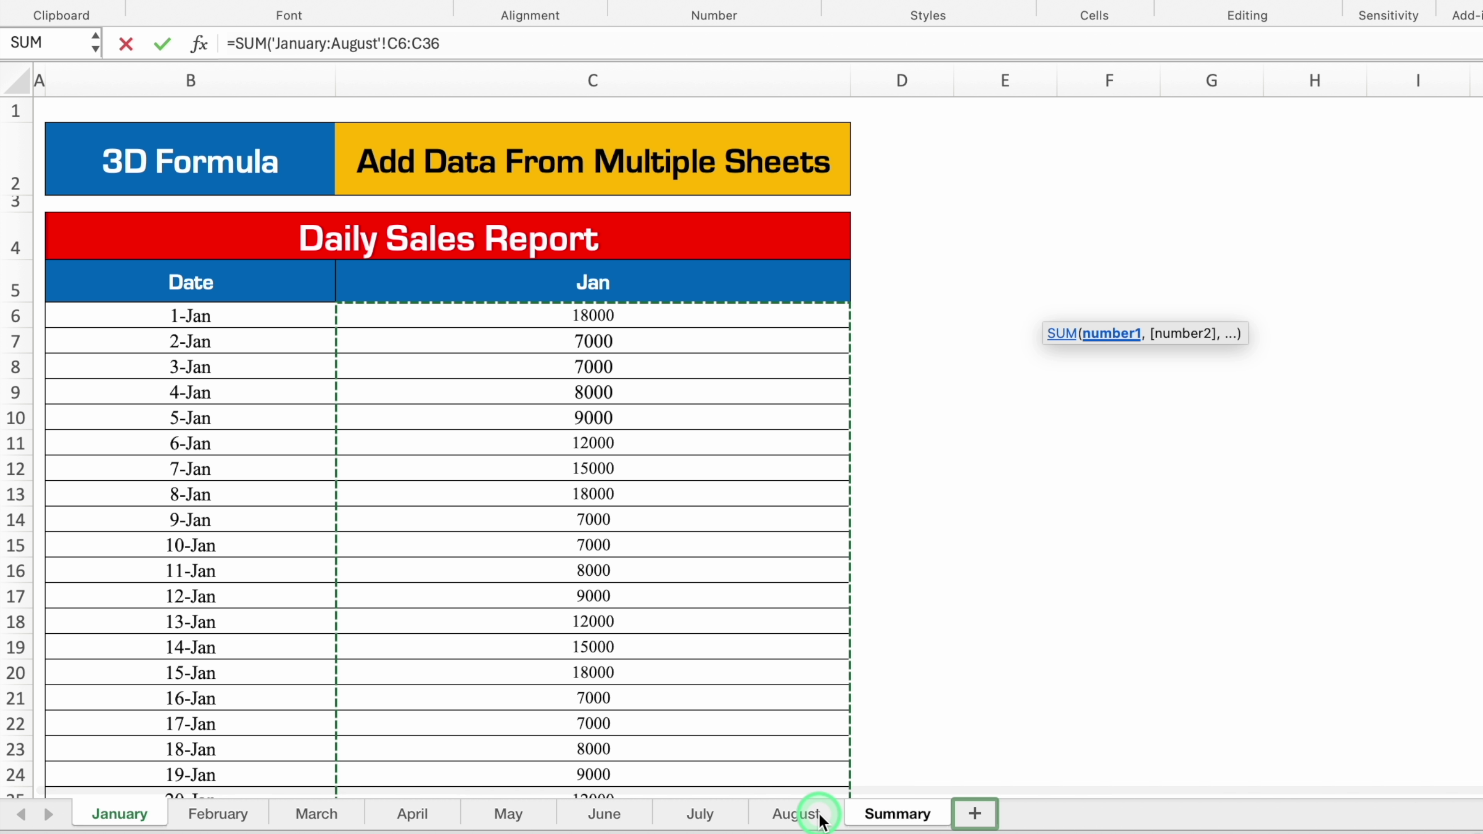
type(")")
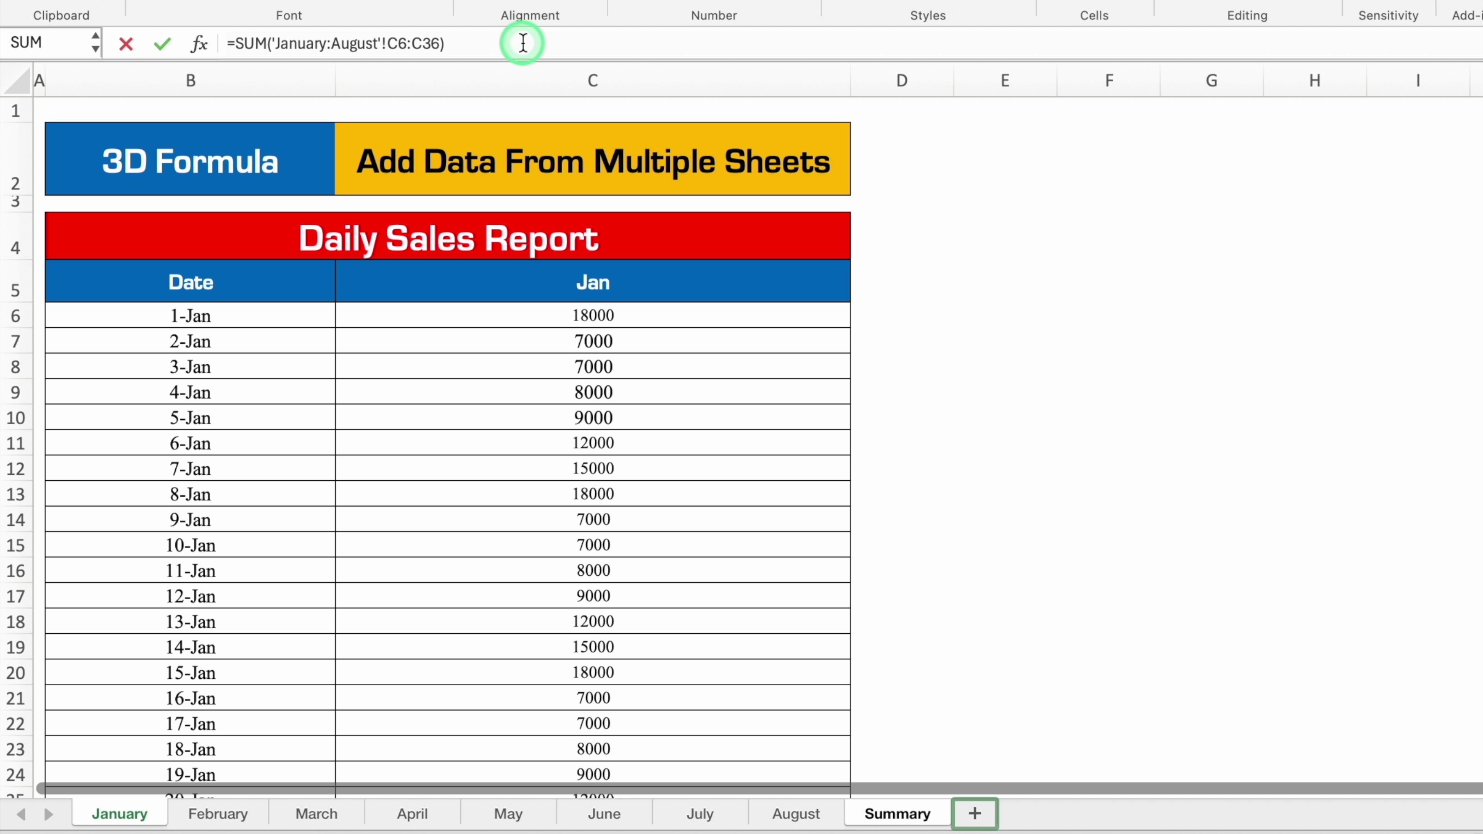
key("Return")
left_click(1274, 441)
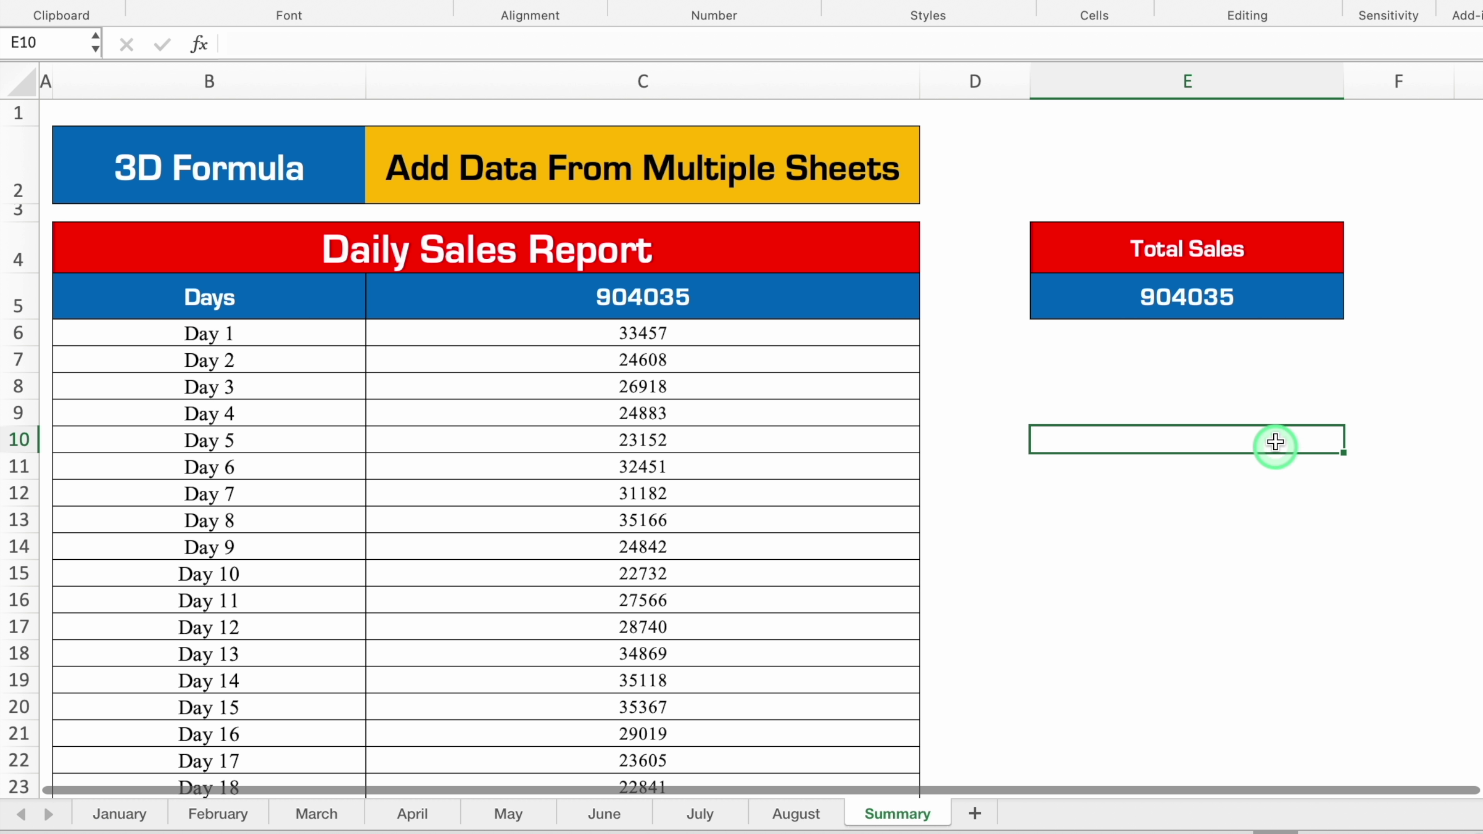
left_click(1286, 292)
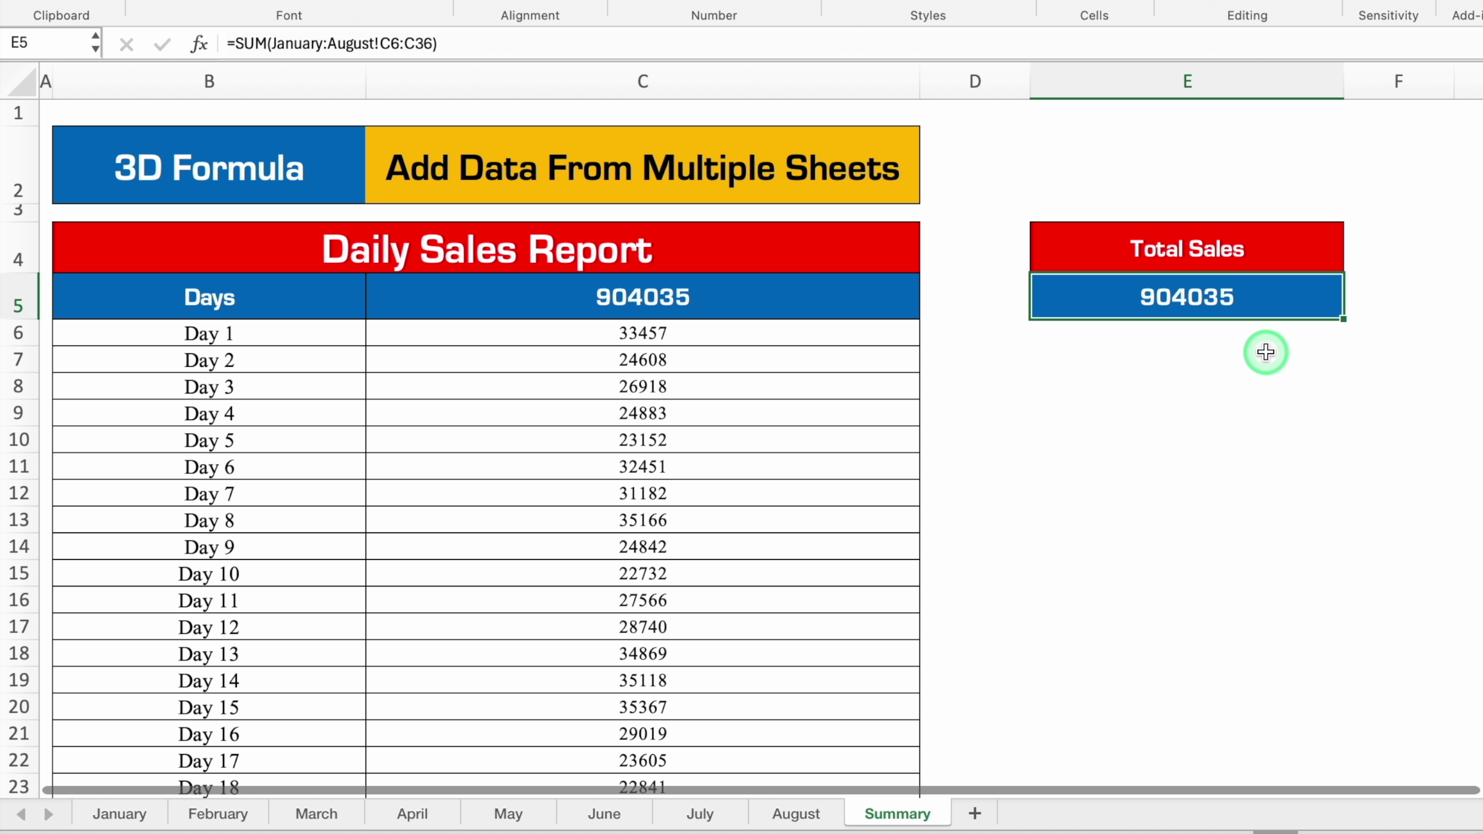
left_click(776, 306)
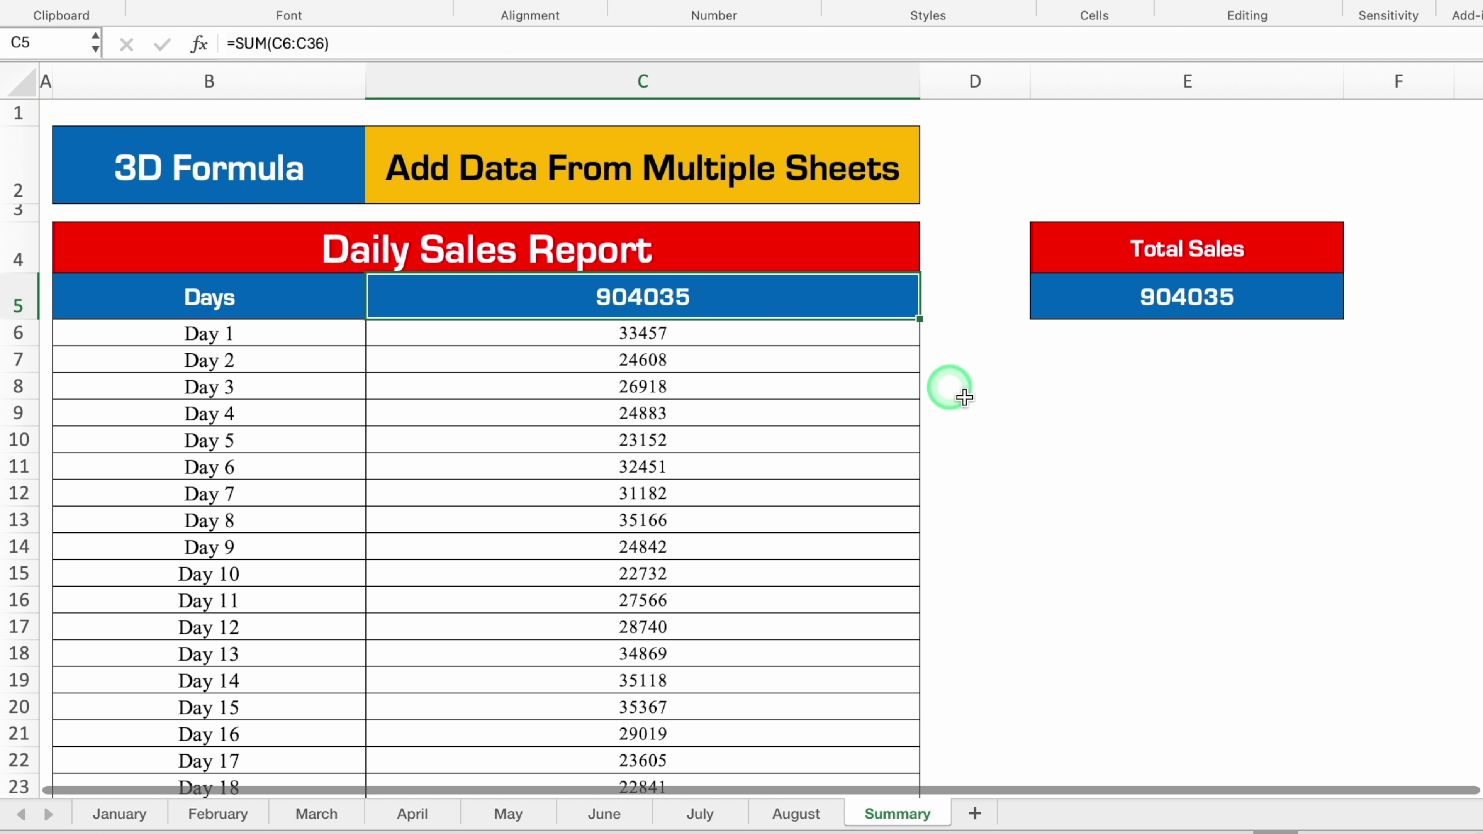
left_click(1018, 441)
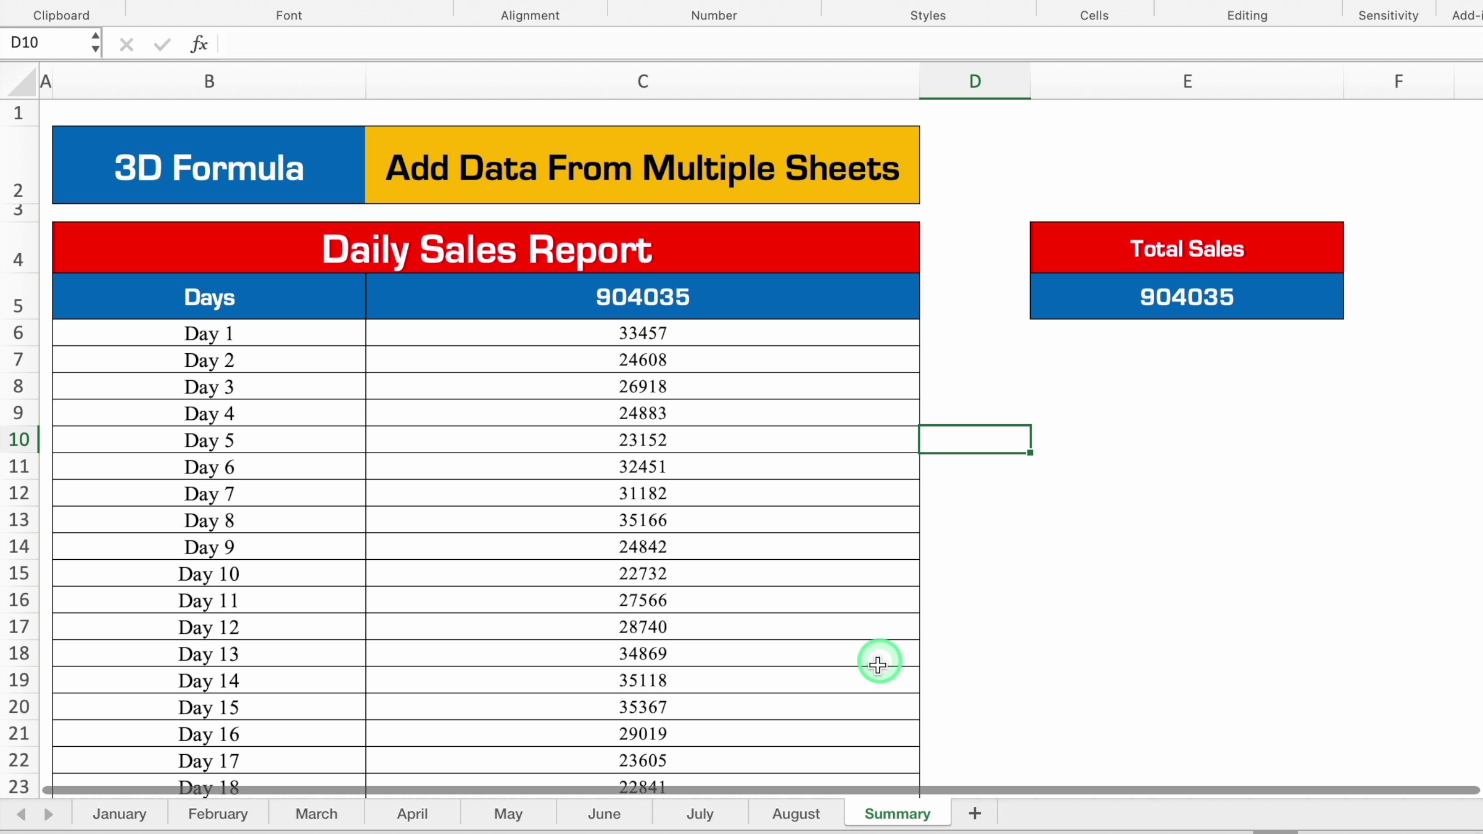
Duplicate the August sheet after the Summary sheet and check the totals on Summary
left_click(796, 814)
mouse_move(797, 813)
left_mouse_down()
mouse_move(755, 799)
mouse_move(966, 812)
left_mouse_up()
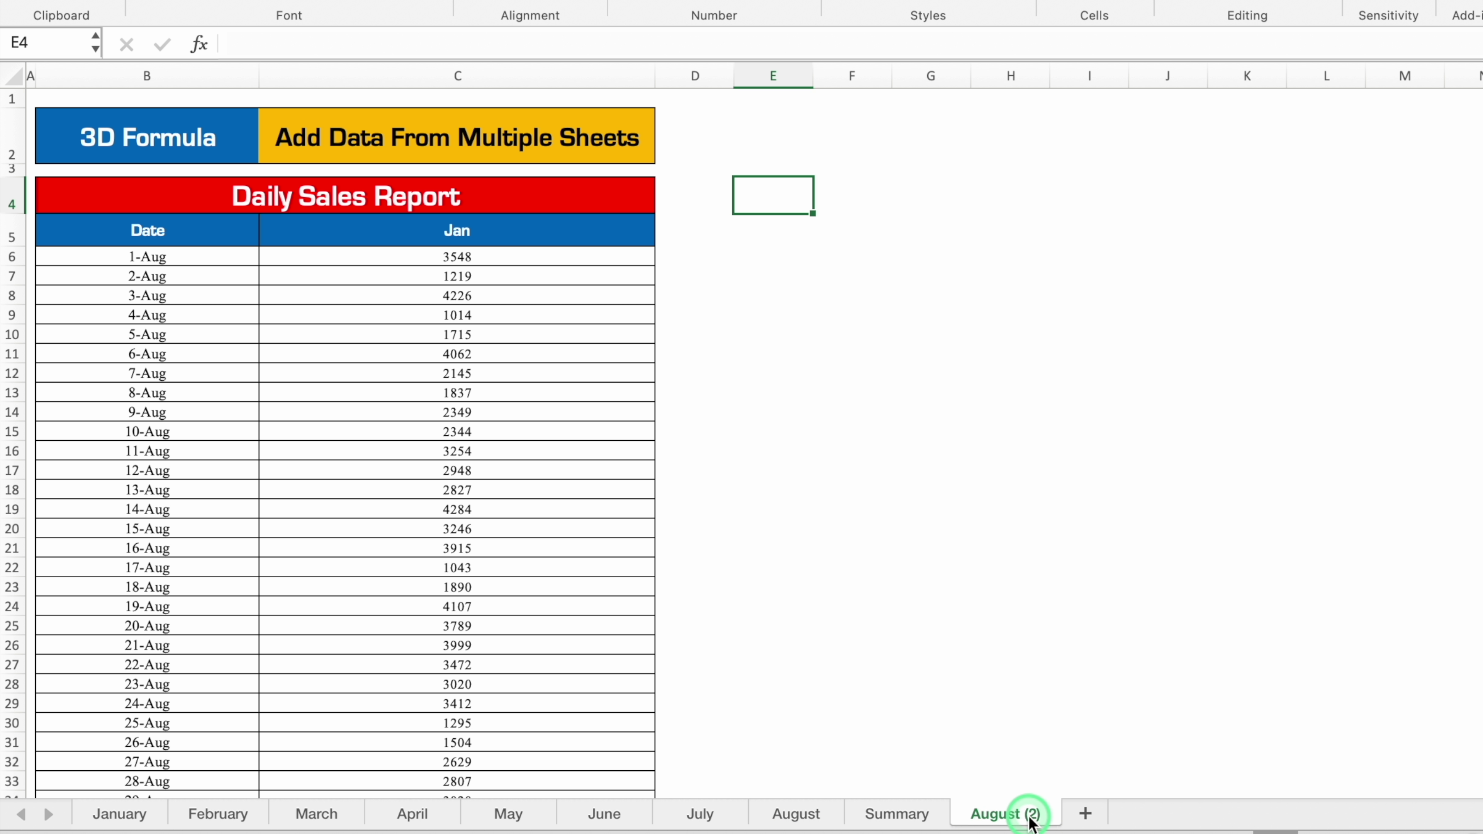
left_click(896, 812)
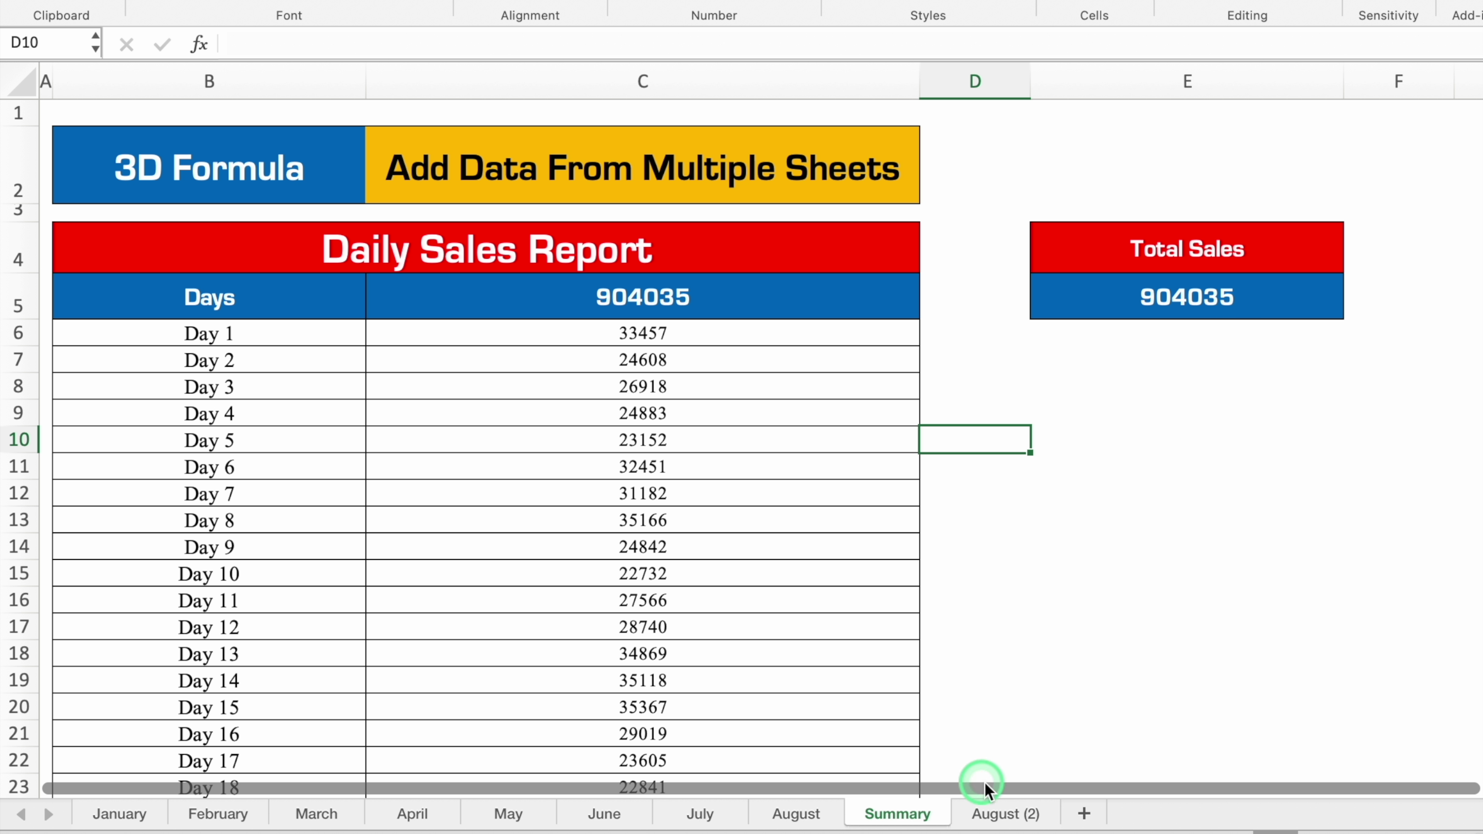
Move the August (2) sheet between May and June and check the totals on Summary
left_click(1004, 813)
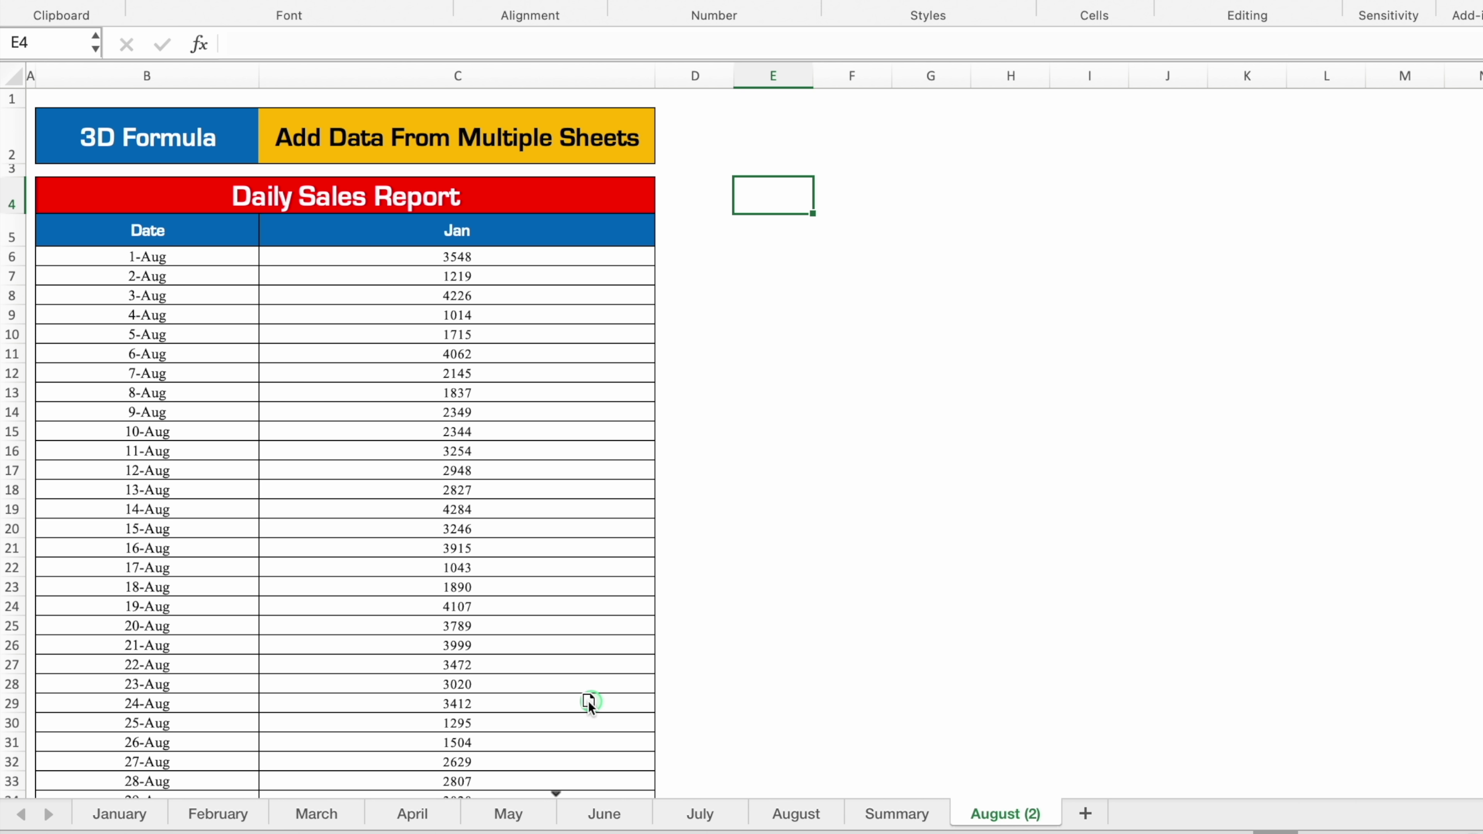
left_click_drag(558, 789, 563, 802)
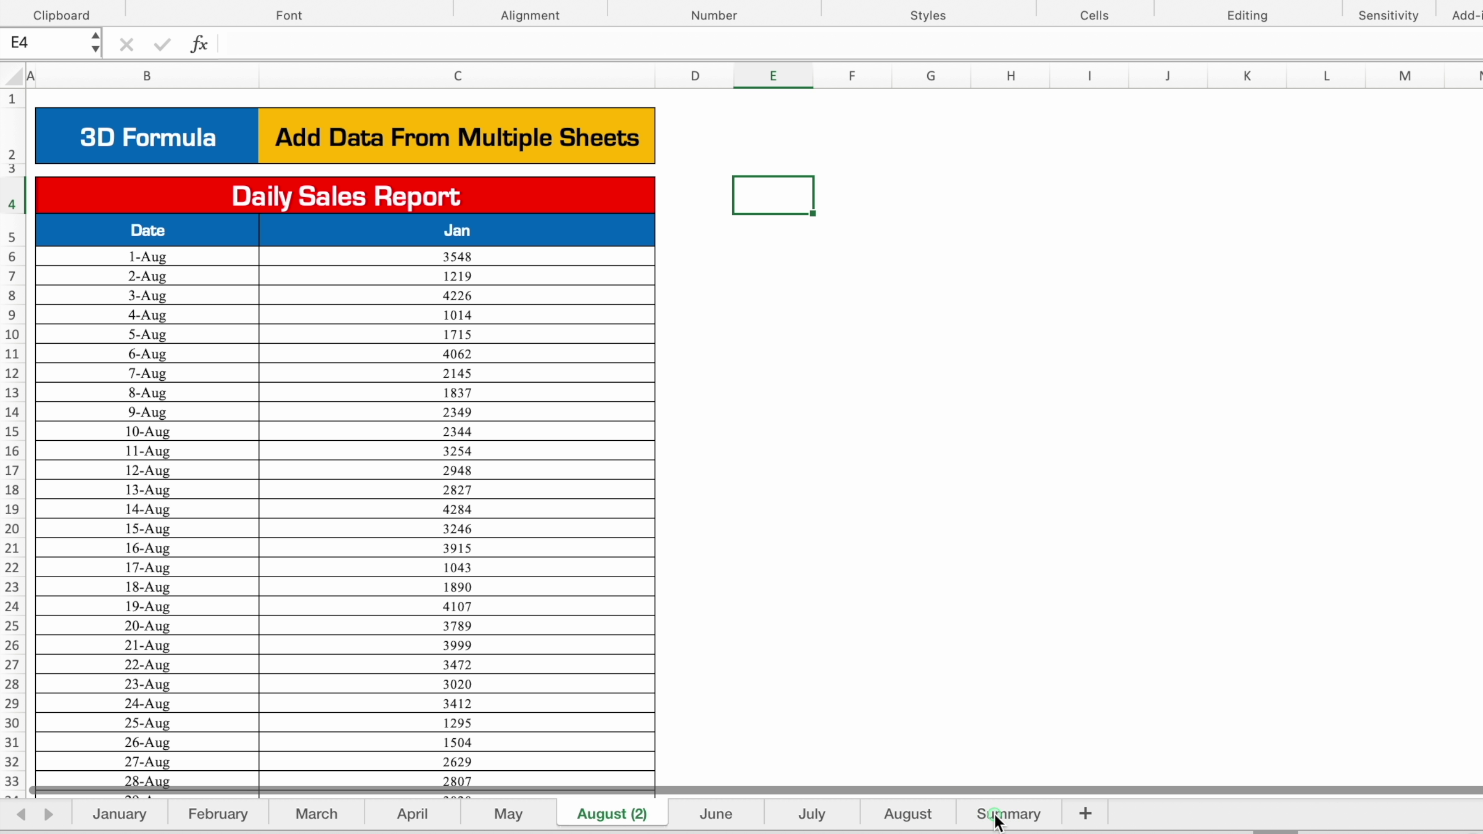
left_click(1006, 813)
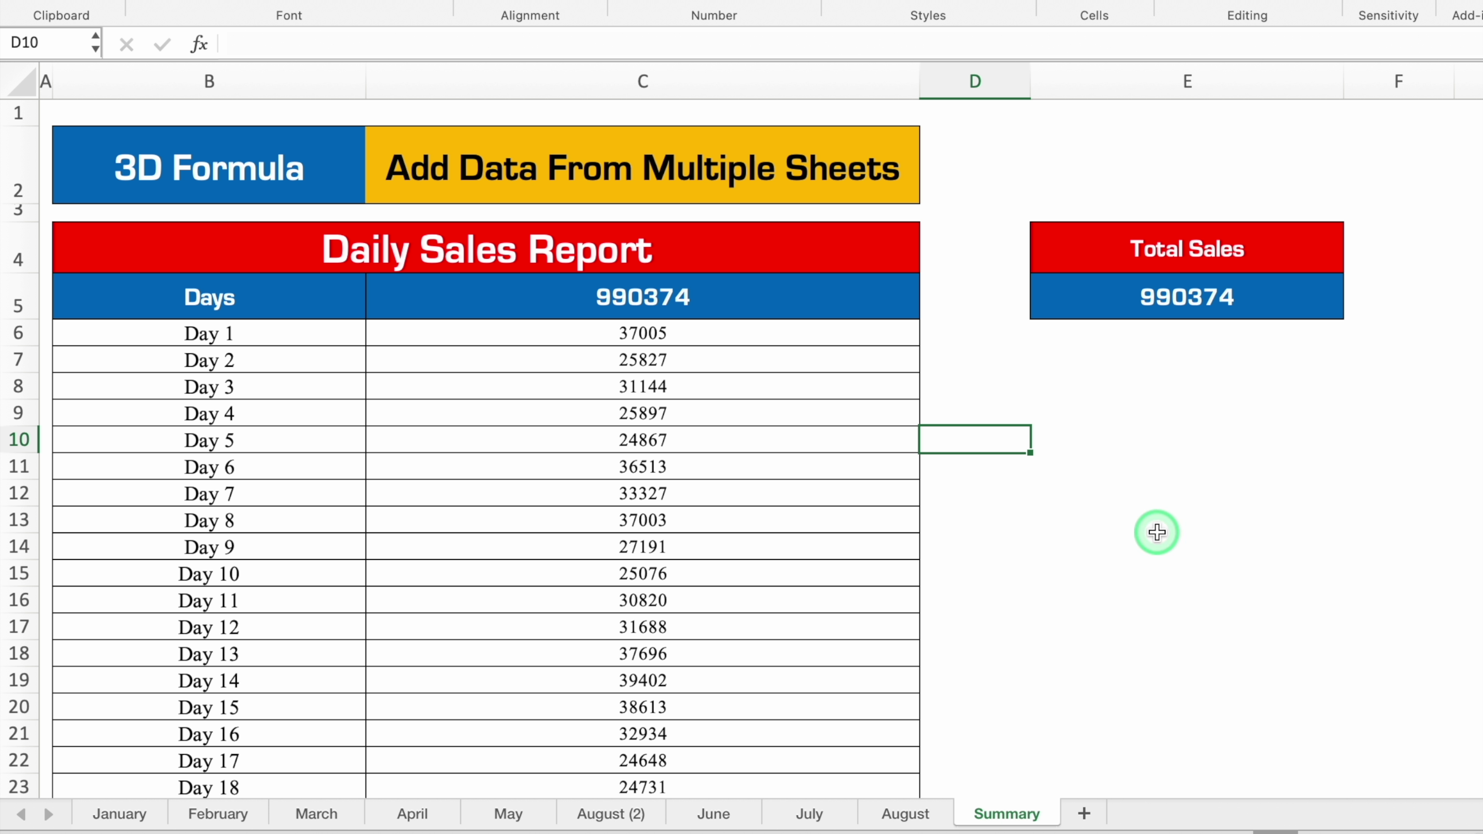
Move the August (2) sheet back behind the Summary sheet and return to Summary
left_click(616, 814)
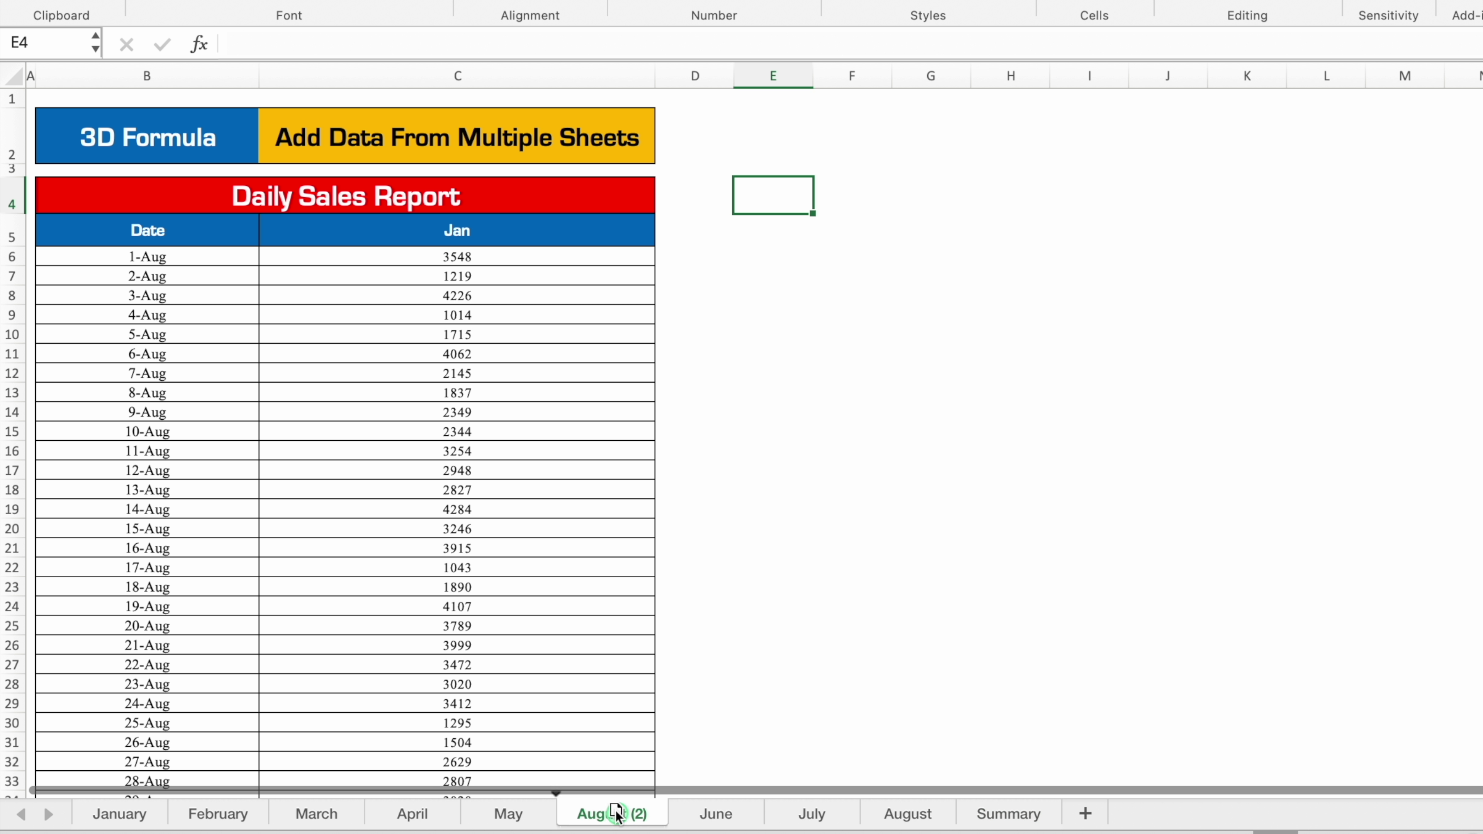
left_click_drag(865, 712, 1068, 810)
left_click(893, 813)
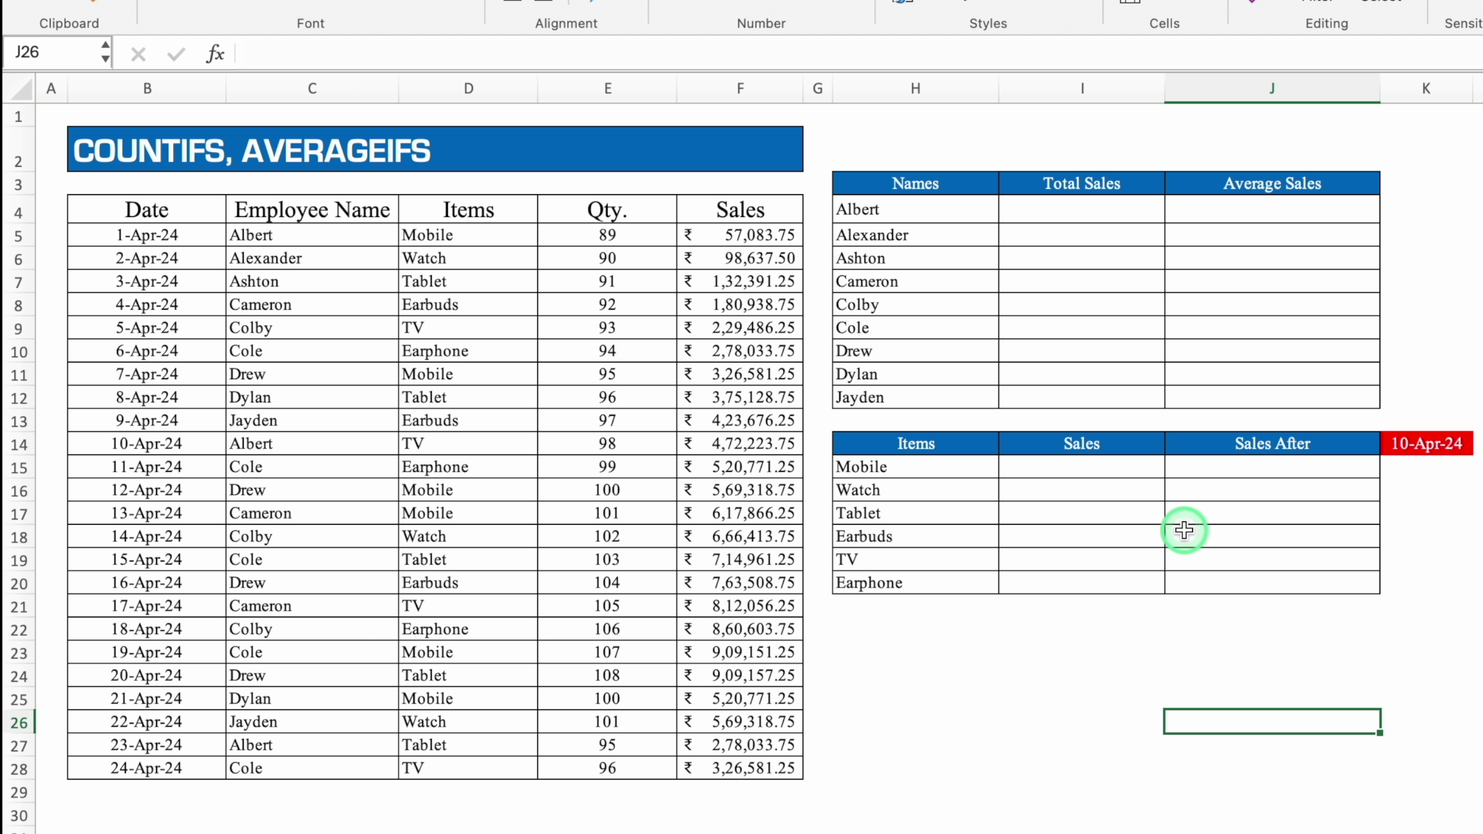
Begin a SUMIFS formula in Total Sales cell I4 with the absolute Sales column $F:$F as the sum range
left_click(966, 205)
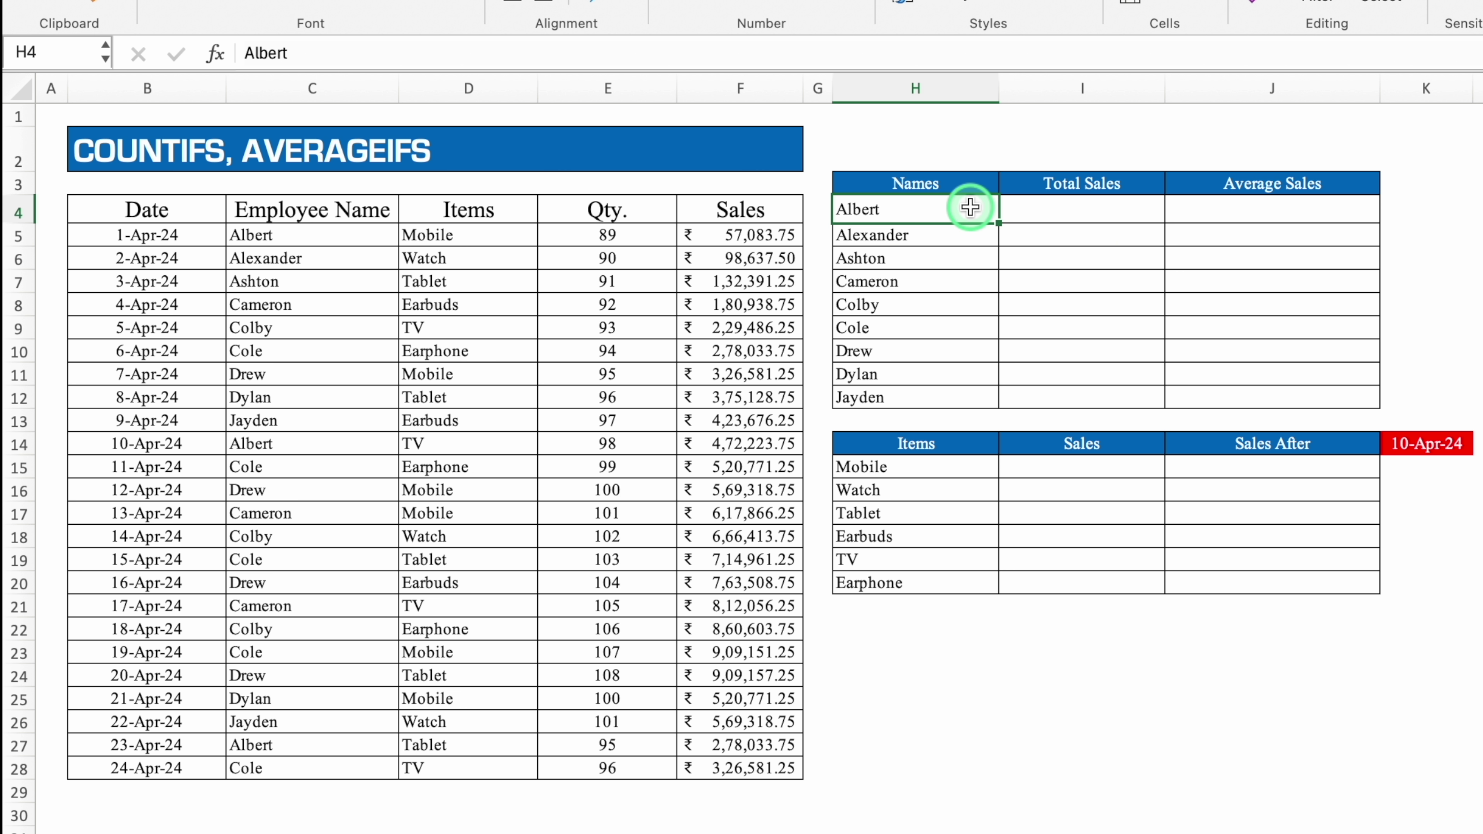
left_click(947, 468)
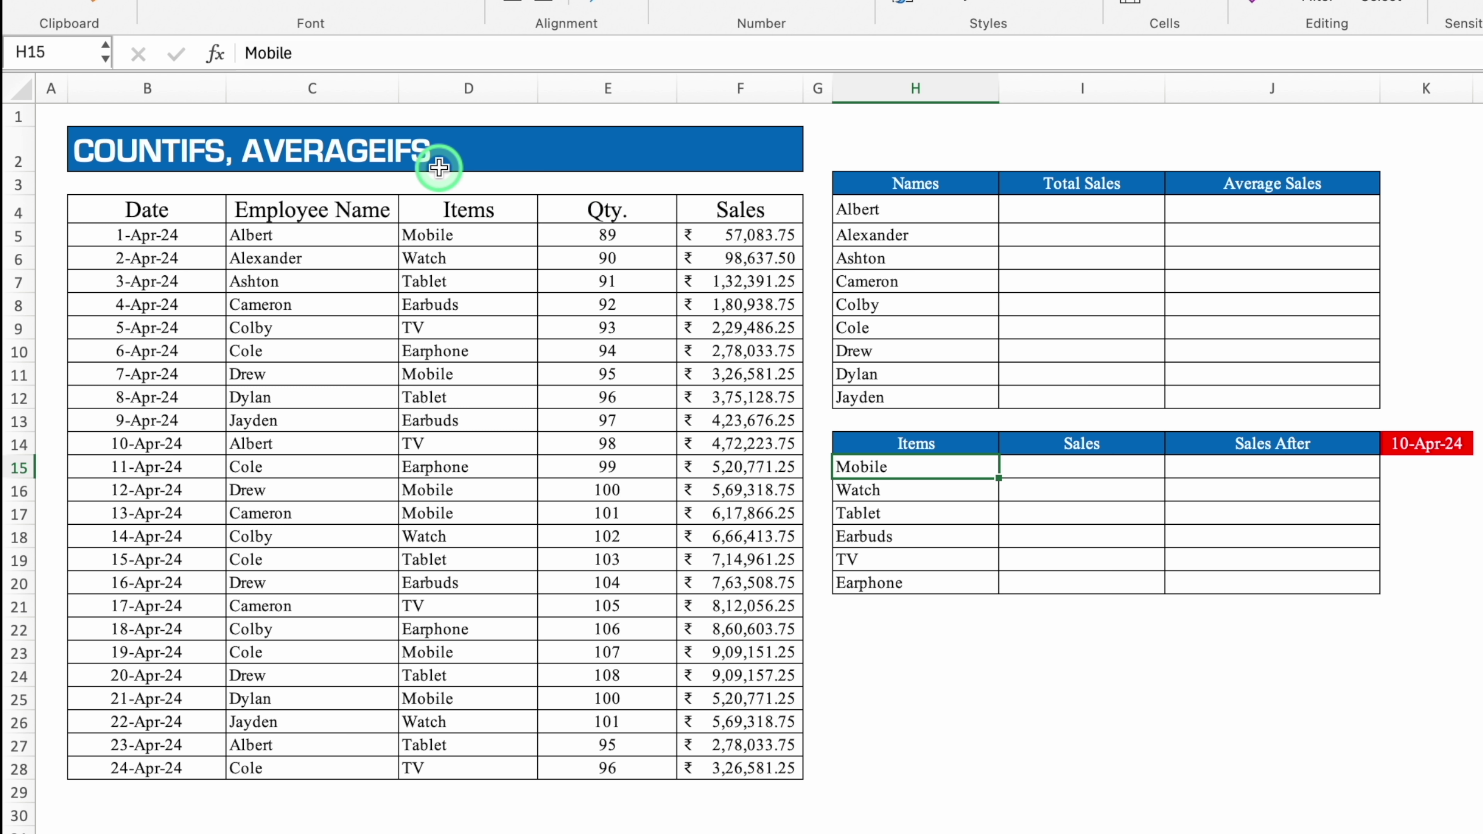
left_click(1078, 209)
type("=SUMIFS(")
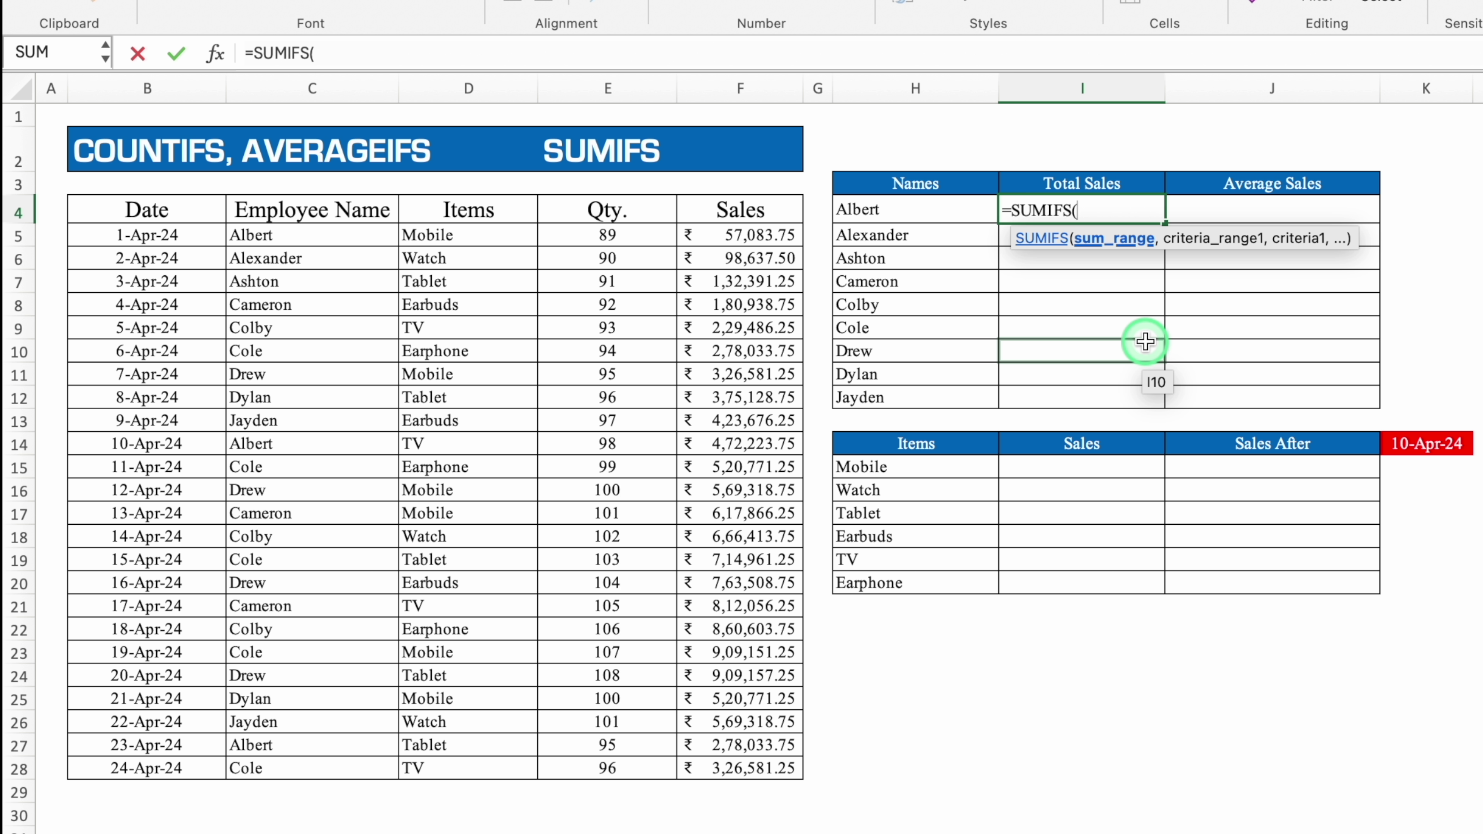
left_click_drag(738, 235, 738, 690)
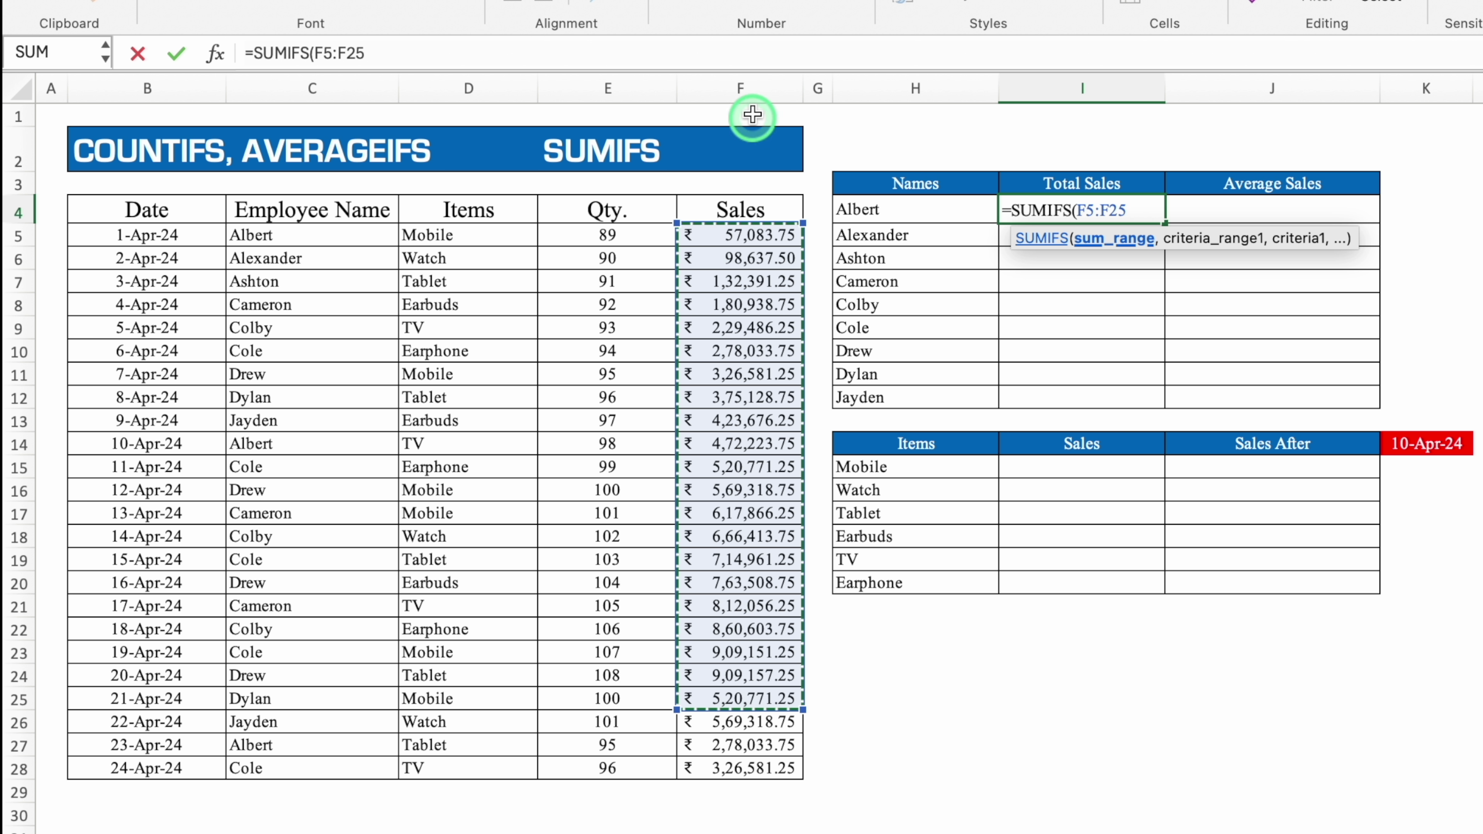
left_click(735, 82)
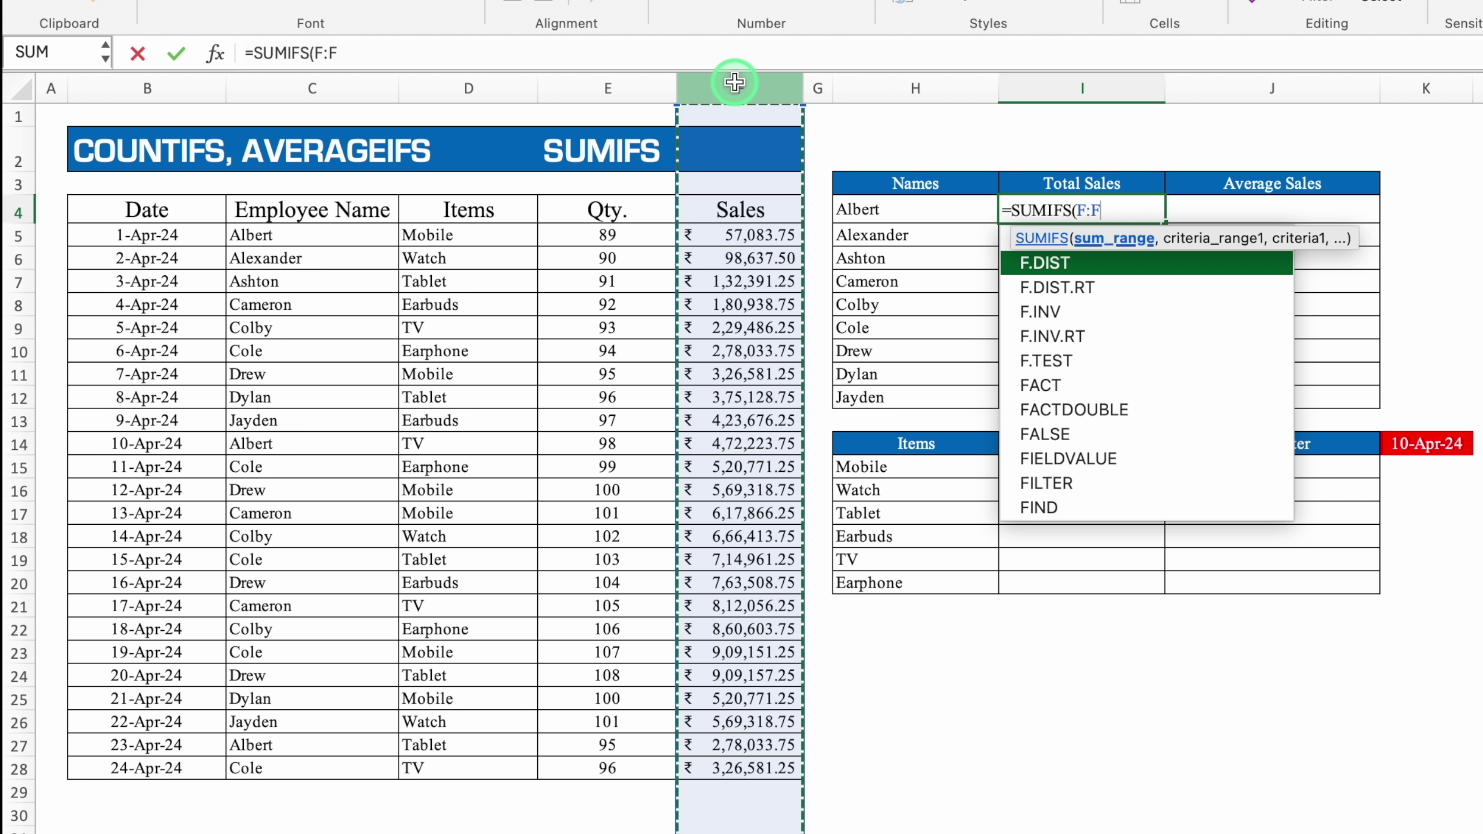
key("F4")
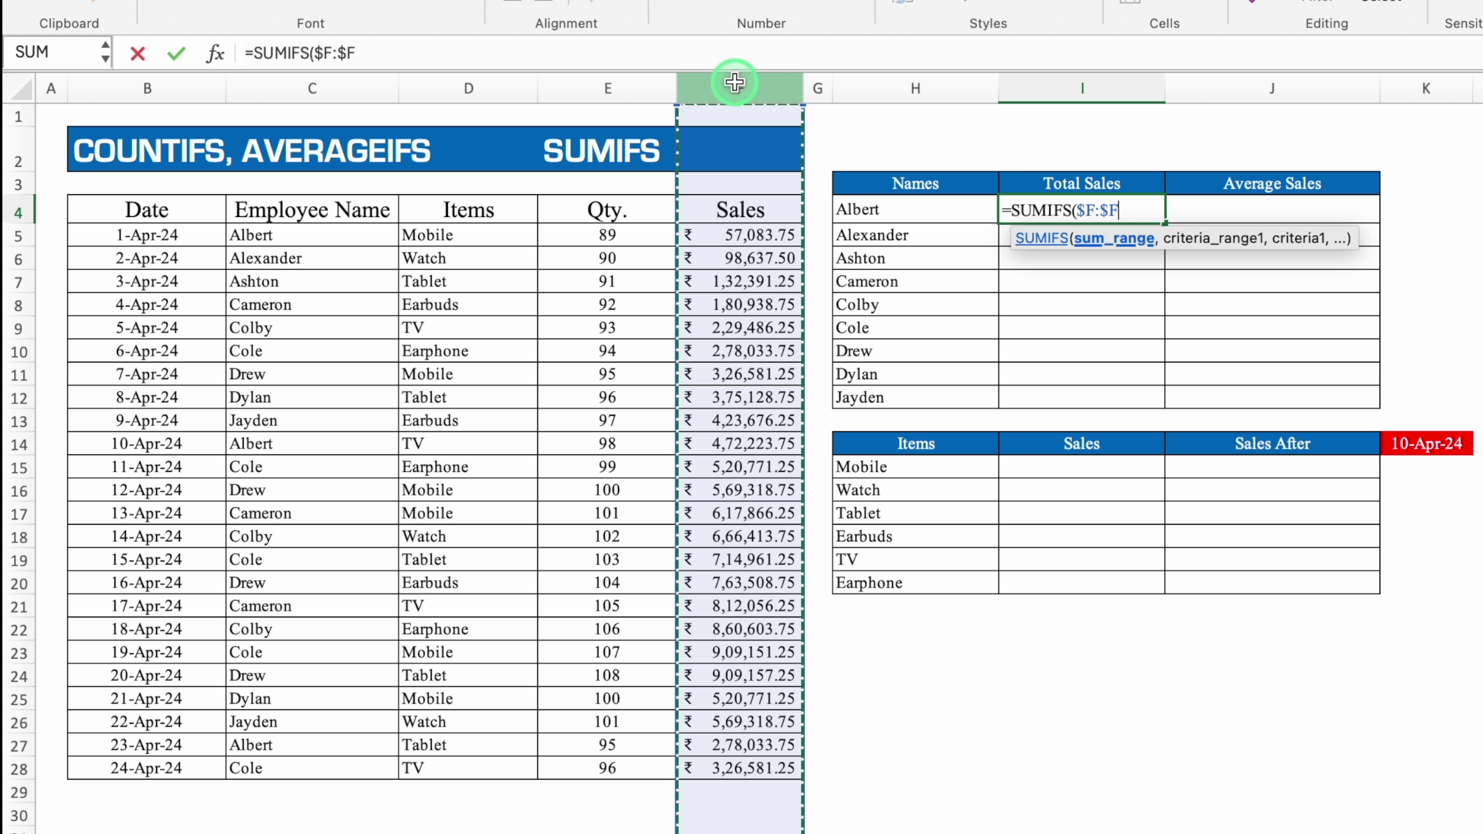
type(",")
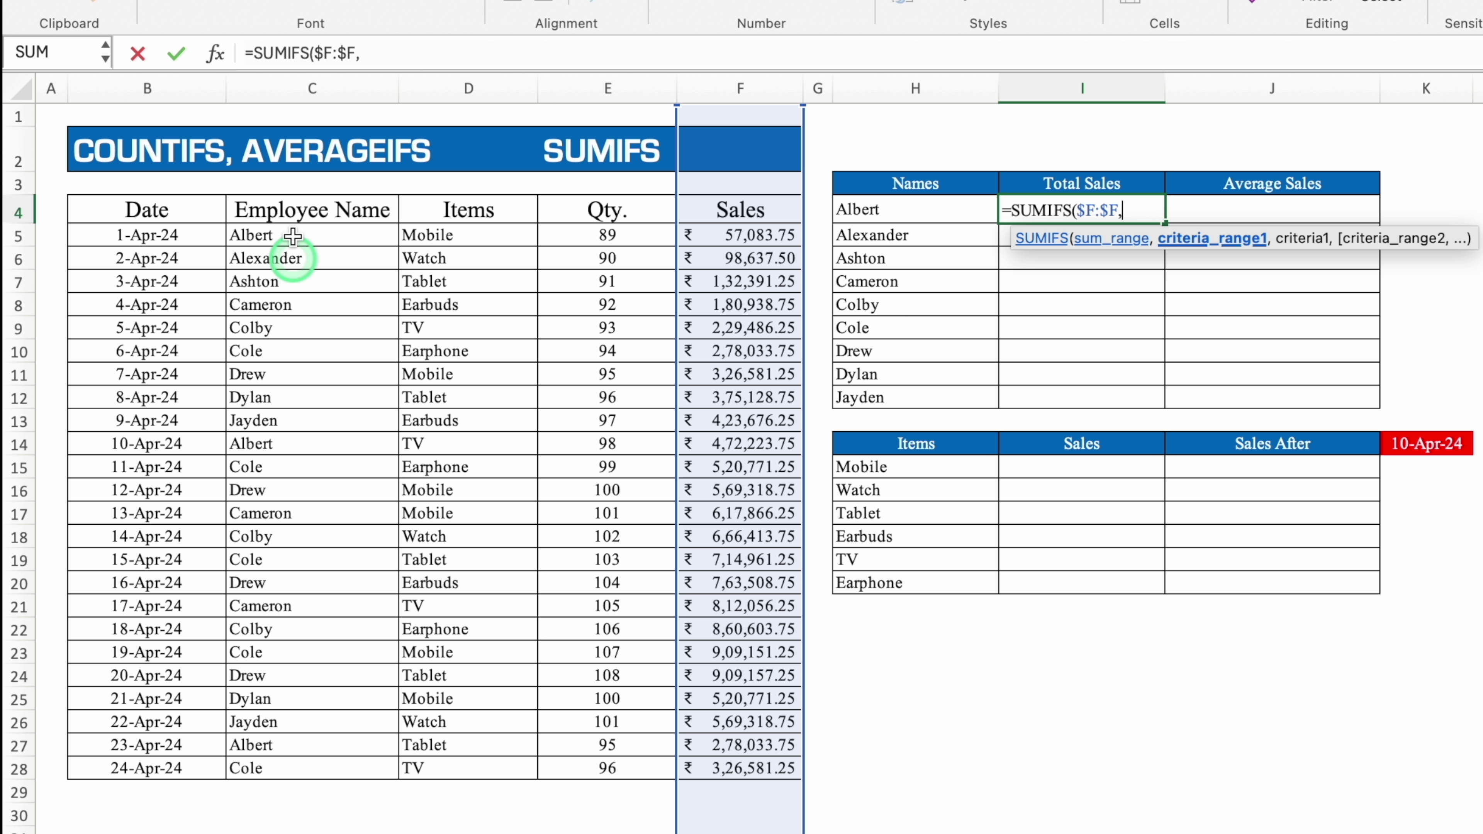
Complete the SUMIFS formula in I4 with criteria range $C:$C and criterion H4, and enter it
left_click(304, 80)
key("F4")
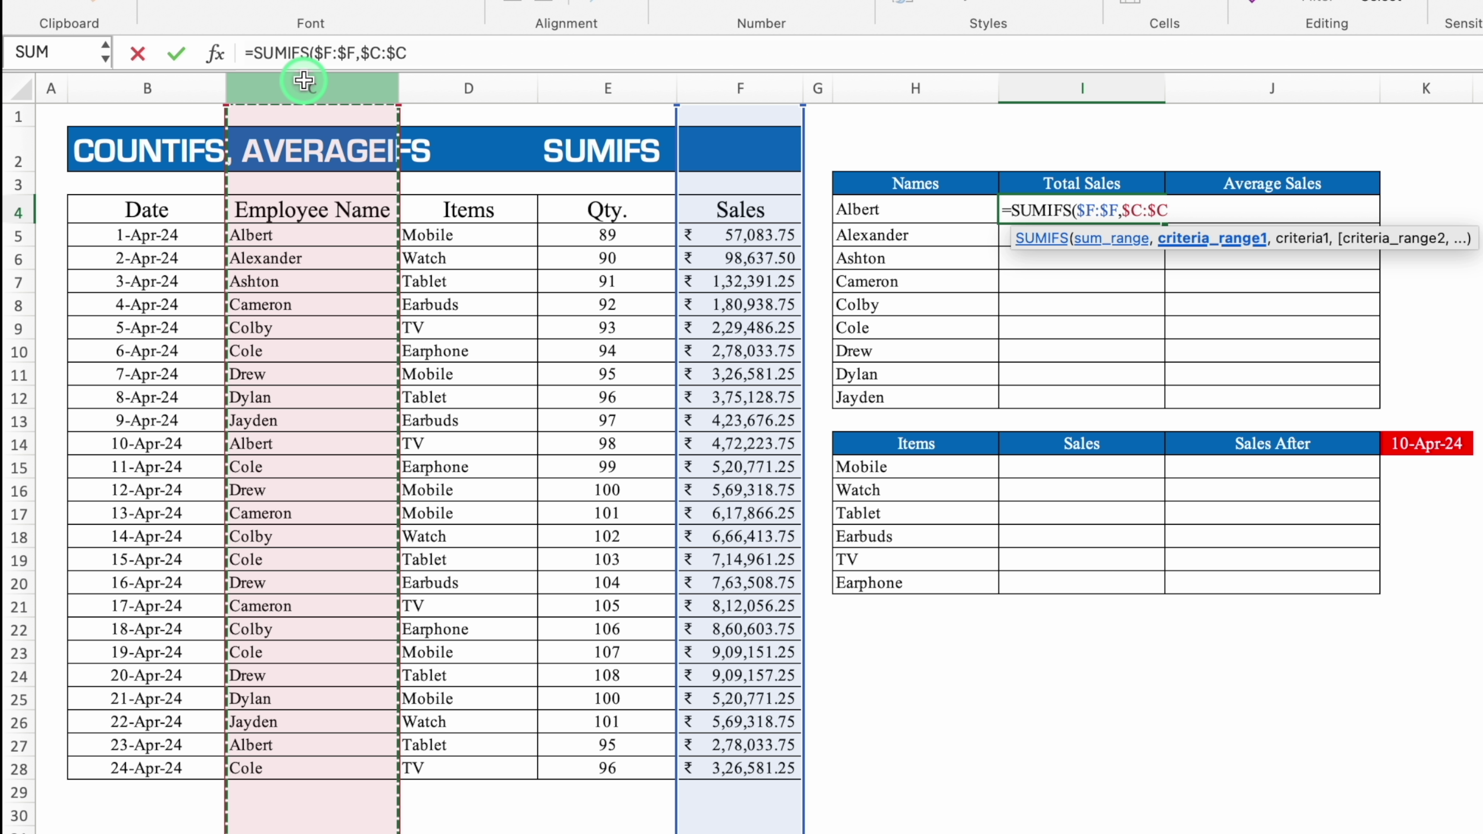
type(",")
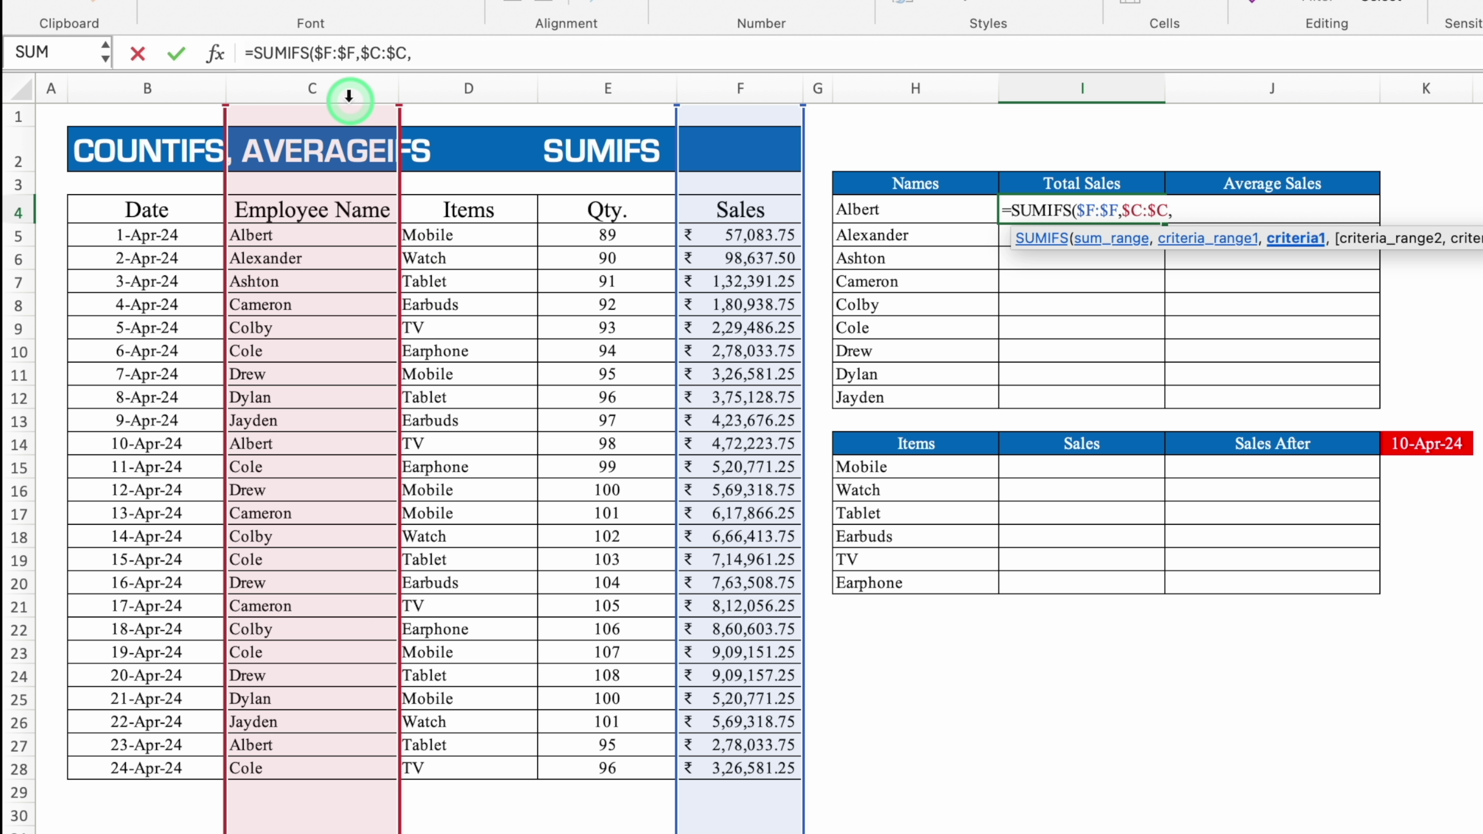
left_click(948, 209)
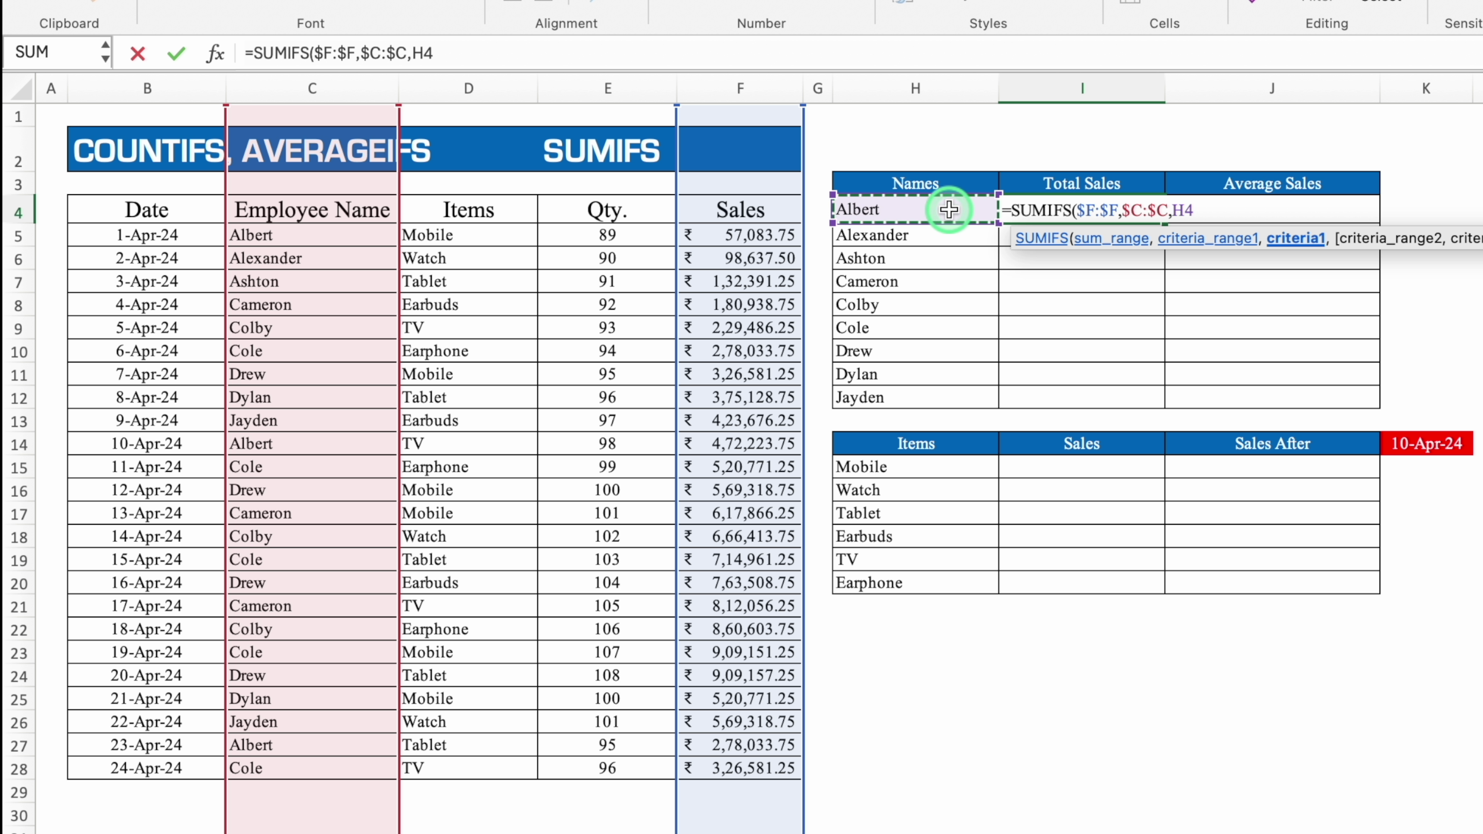
type(")")
key("Return")
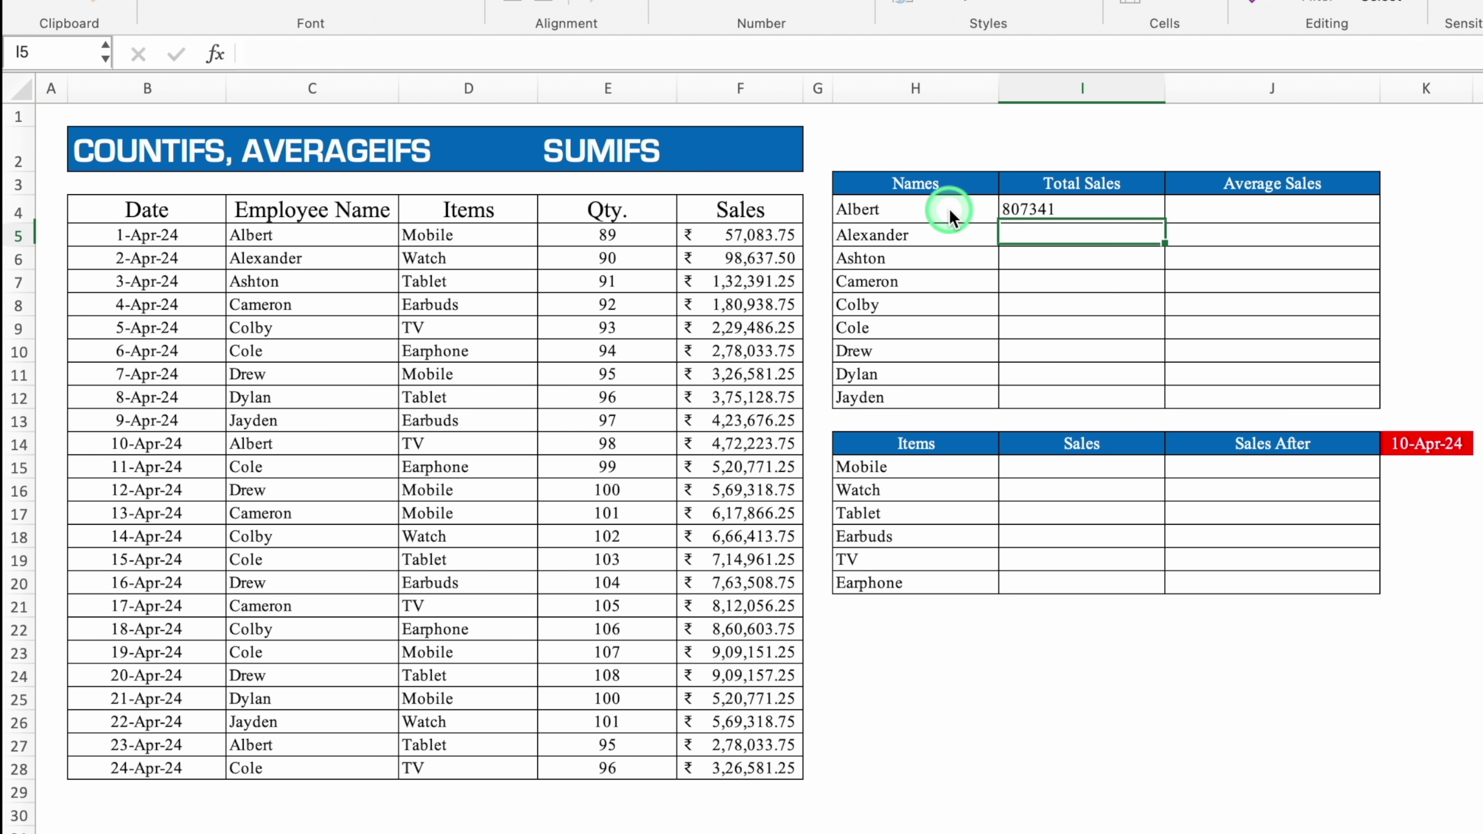
Fill the SUMIFS formula from I4 down to I12 for all listed employees
left_click(1095, 209)
left_click_drag(1164, 224, 1161, 407)
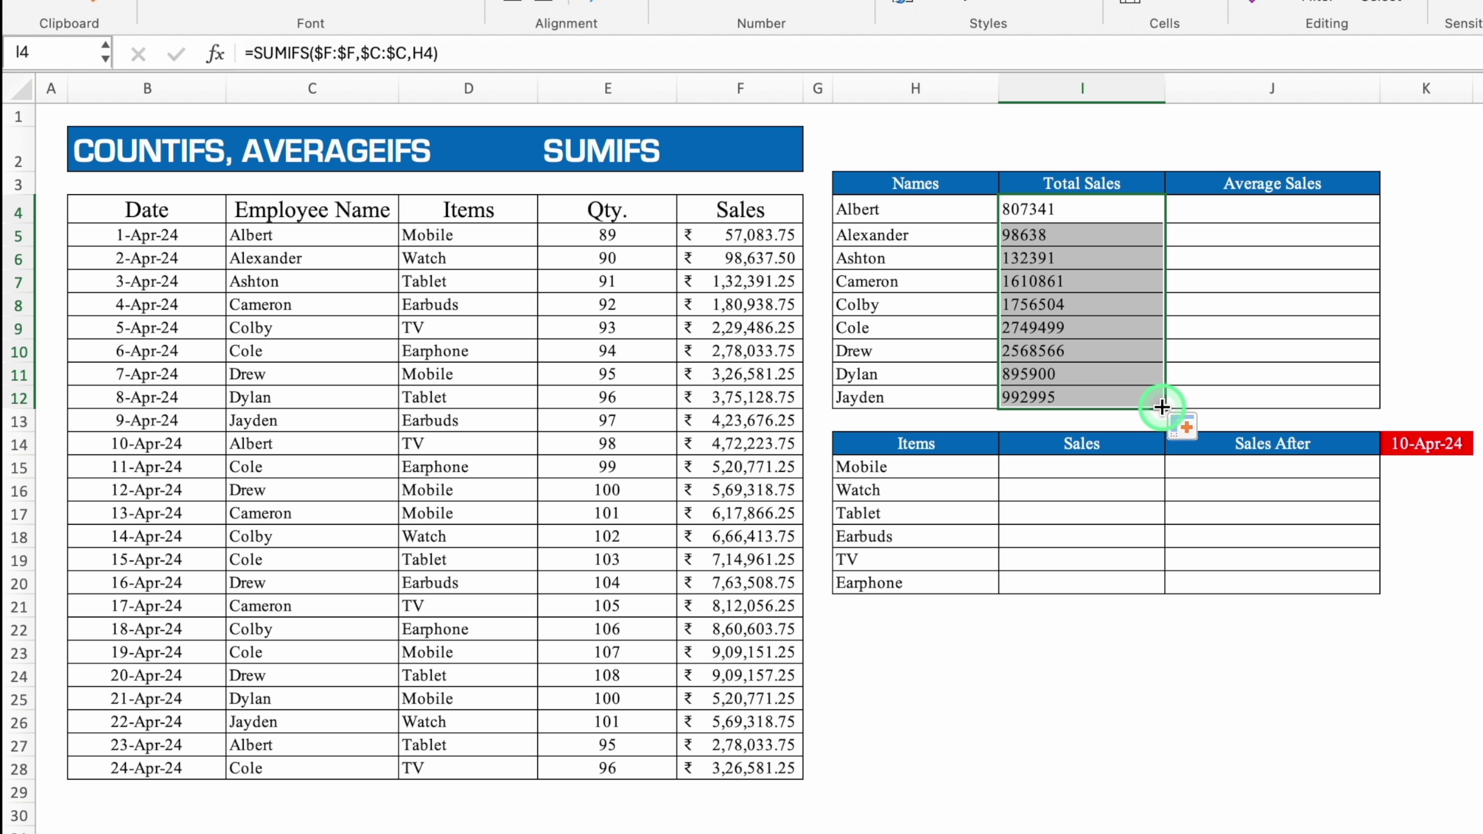
left_click(1133, 212)
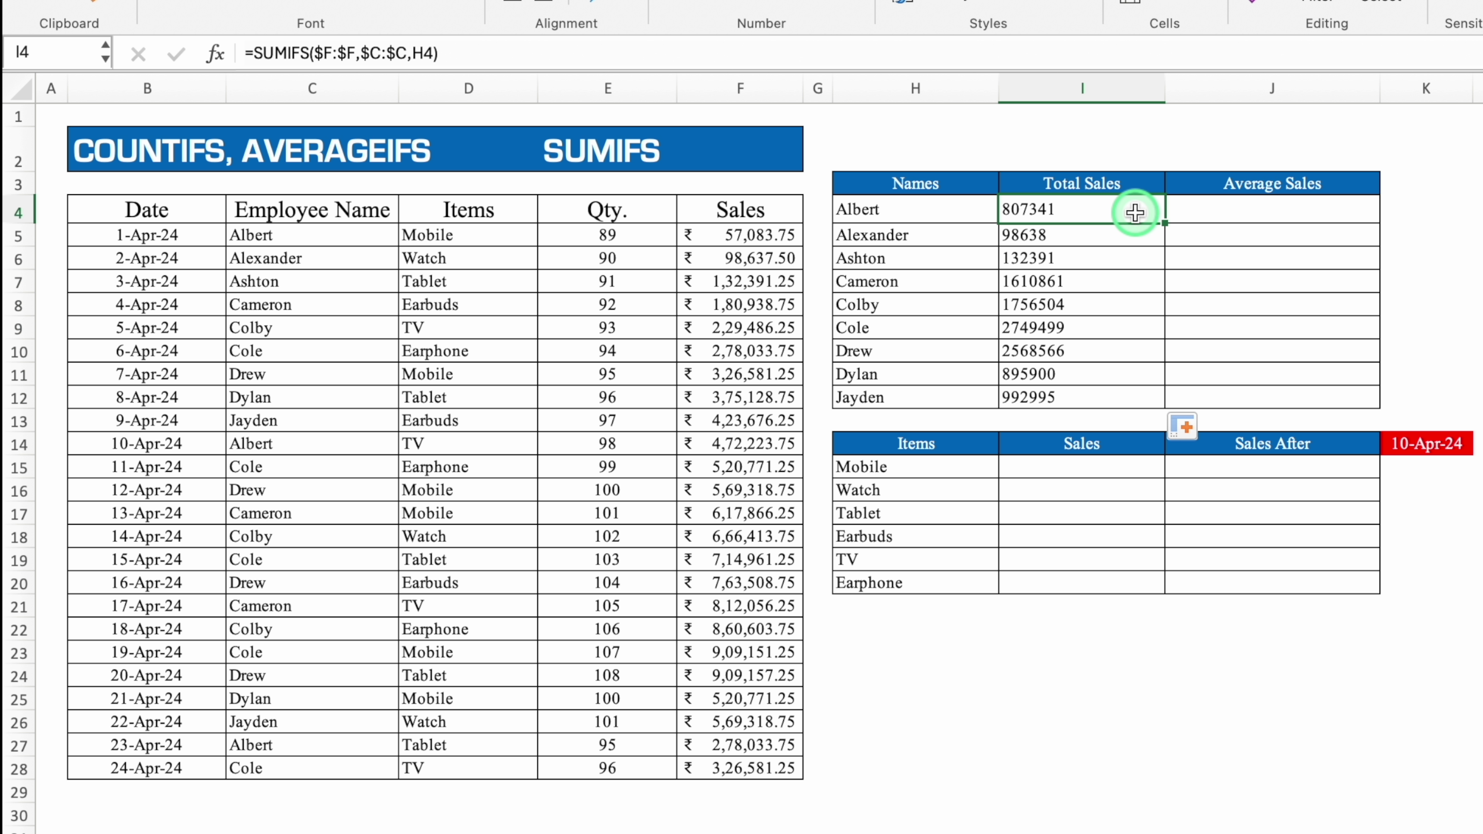
Try to copy the Total Sales formulas in I4:I12 to the Average Sales column from J4, and clear the pasted cells
left_click_drag(1095, 212, 1107, 403)
key("super+c")
left_click(1237, 209)
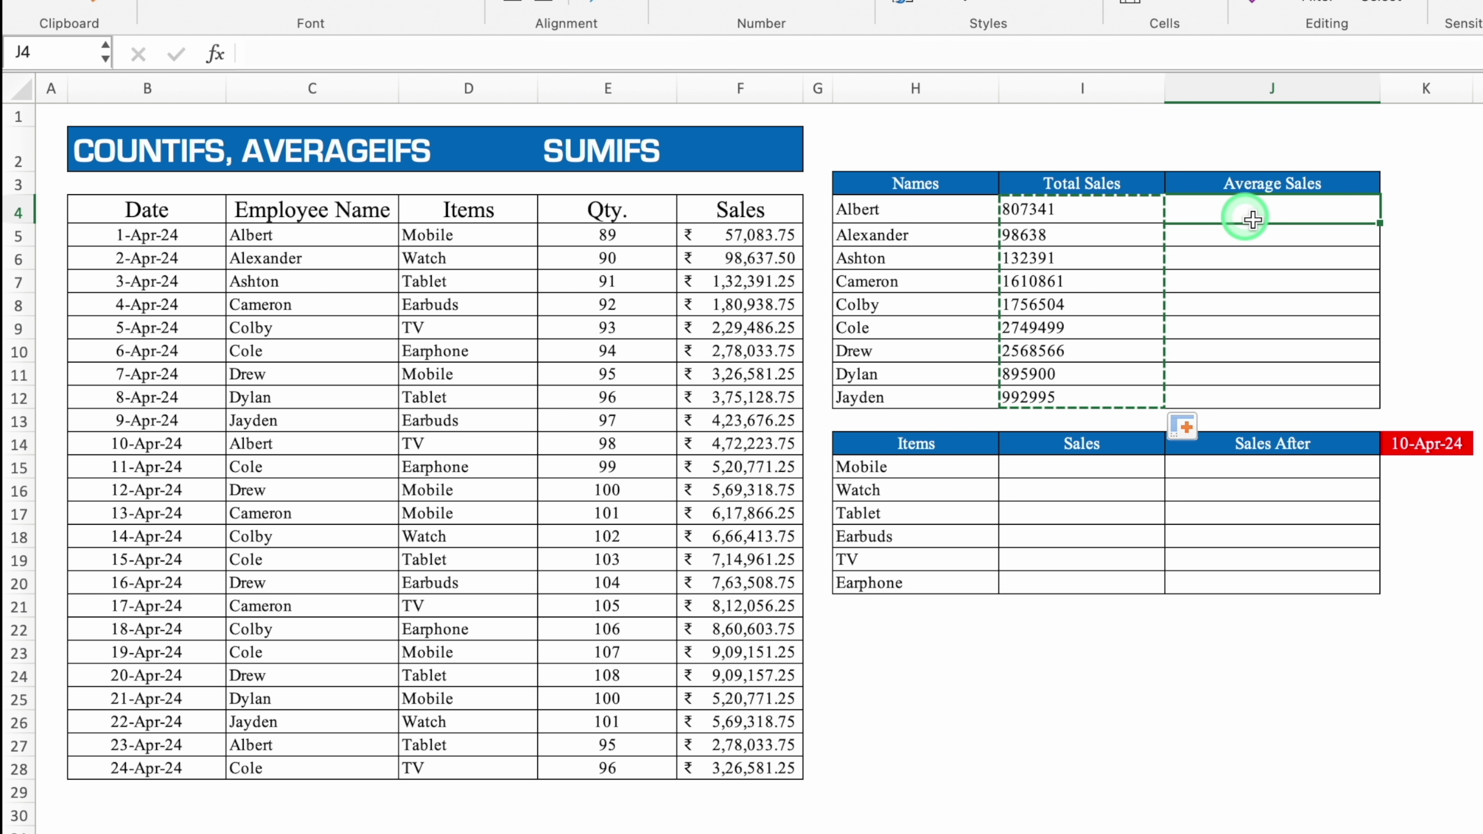
key("super+v")
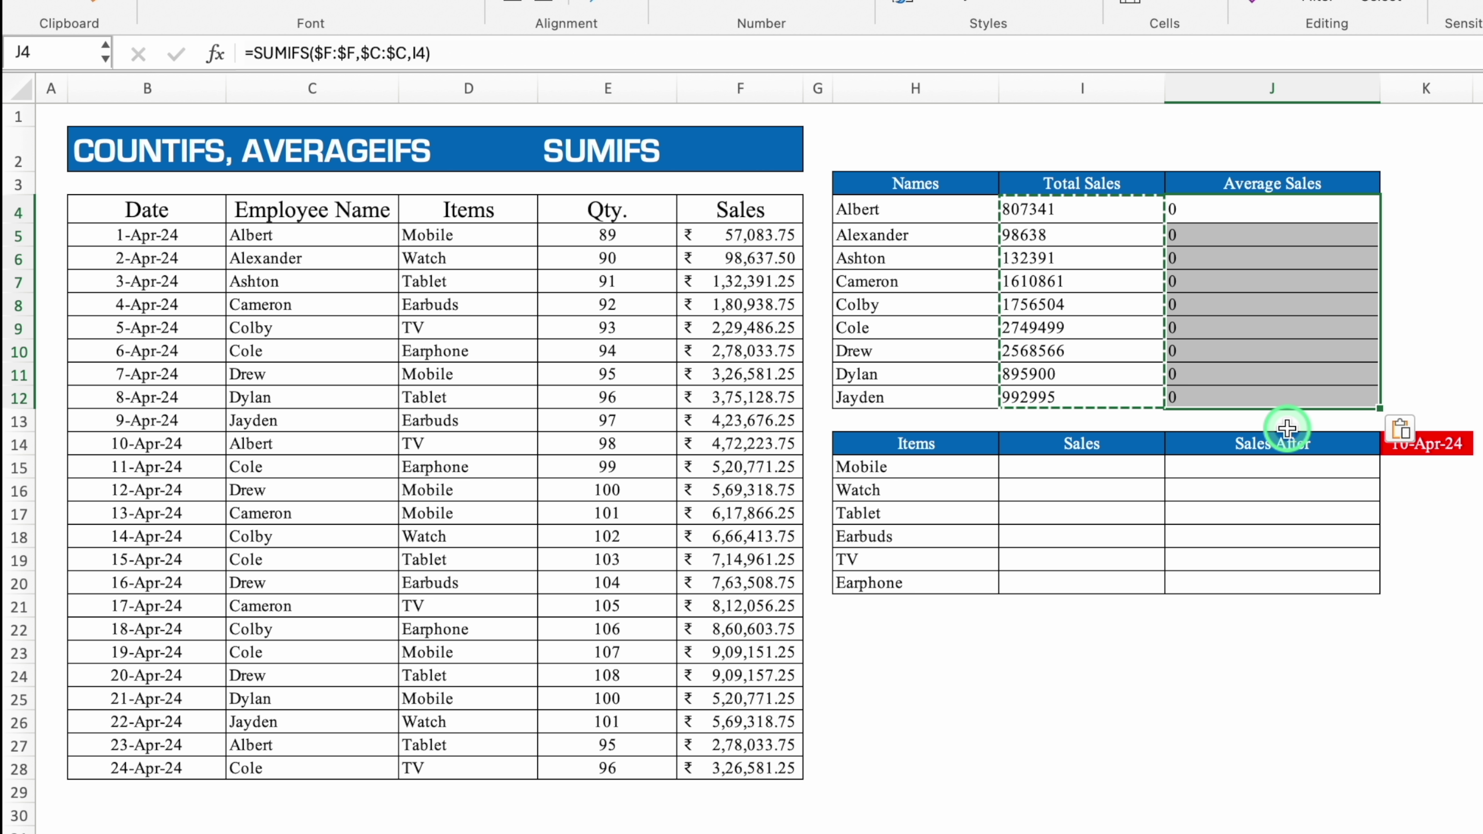
key("Delete")
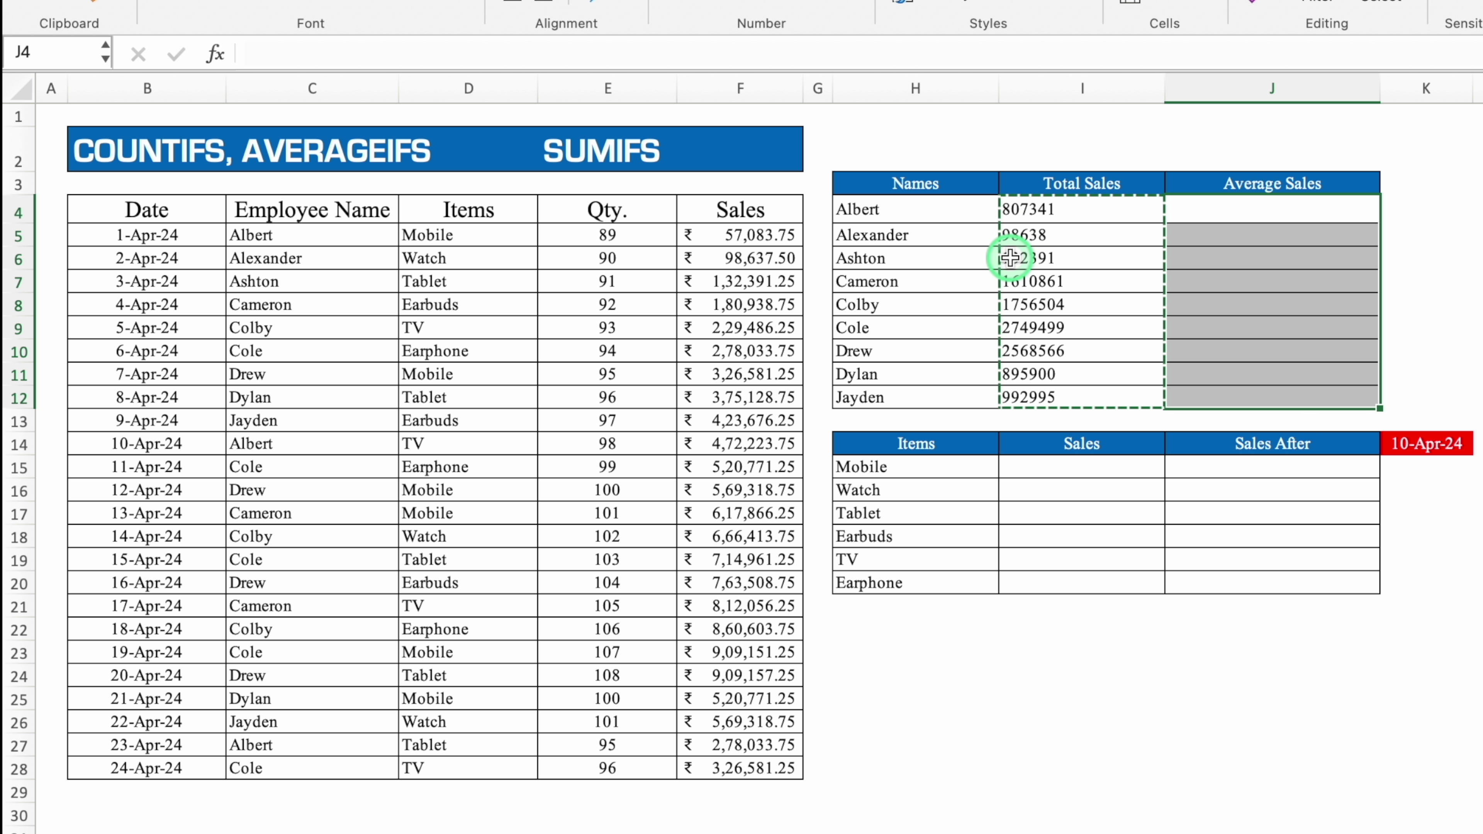
Copy the formula text =SUMIFS($F:$F,$C:$C,H4) from I4 into Average Sales cell J4 with its references unchanged
left_click(1096, 218)
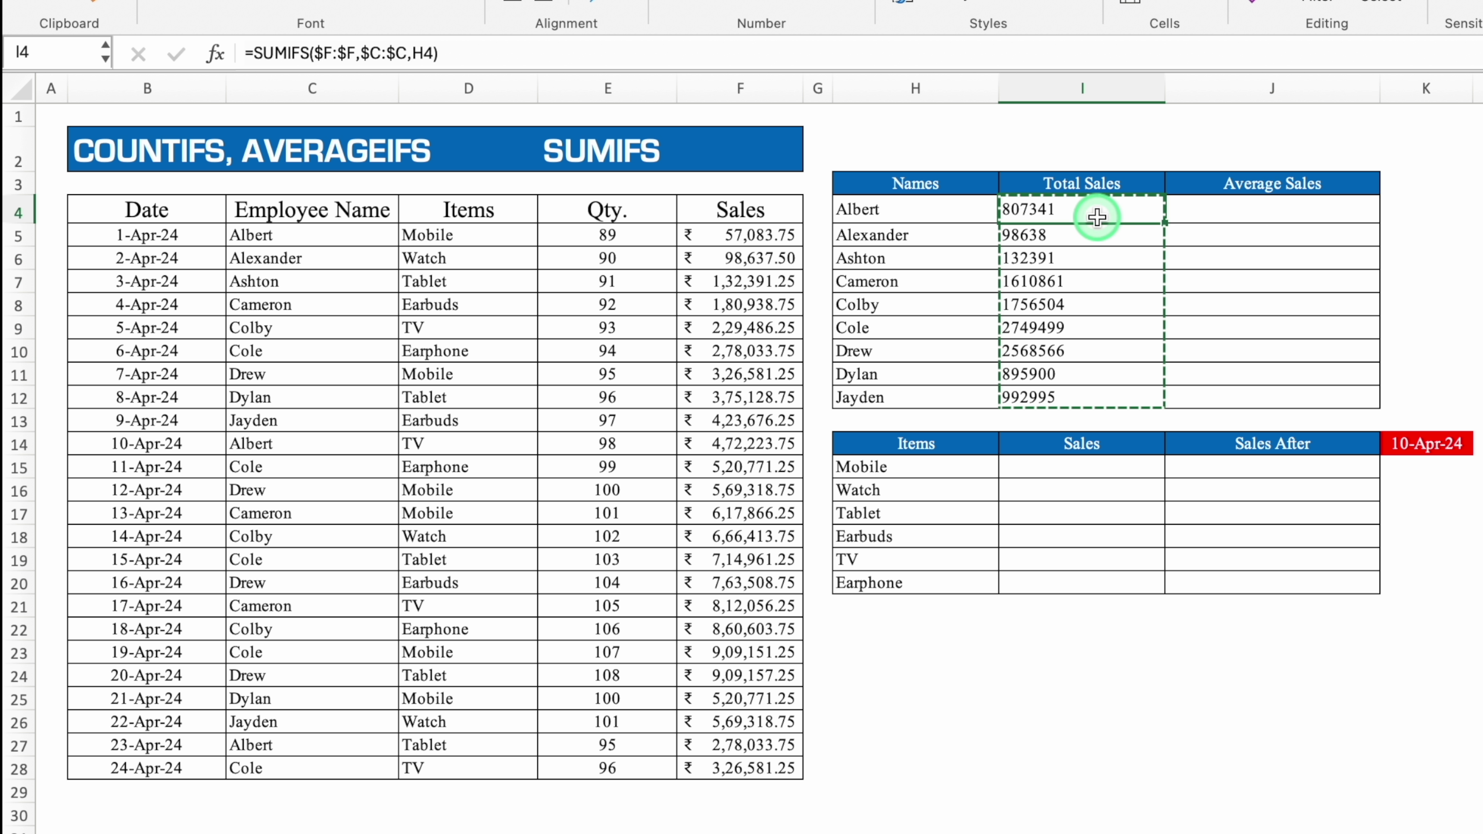
left_click(523, 52)
left_click_drag(523, 52, 222, 56)
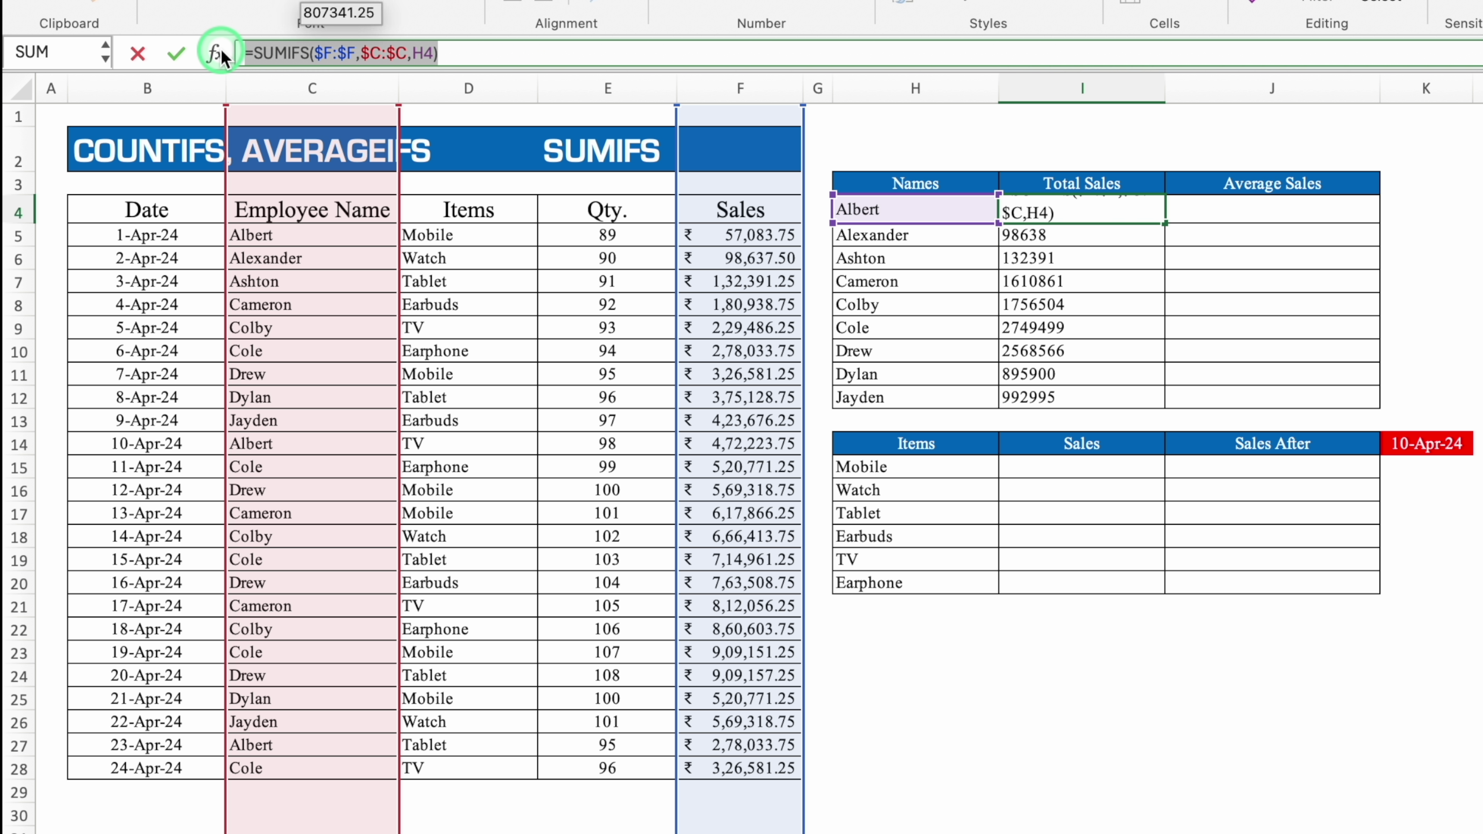
key("Escape")
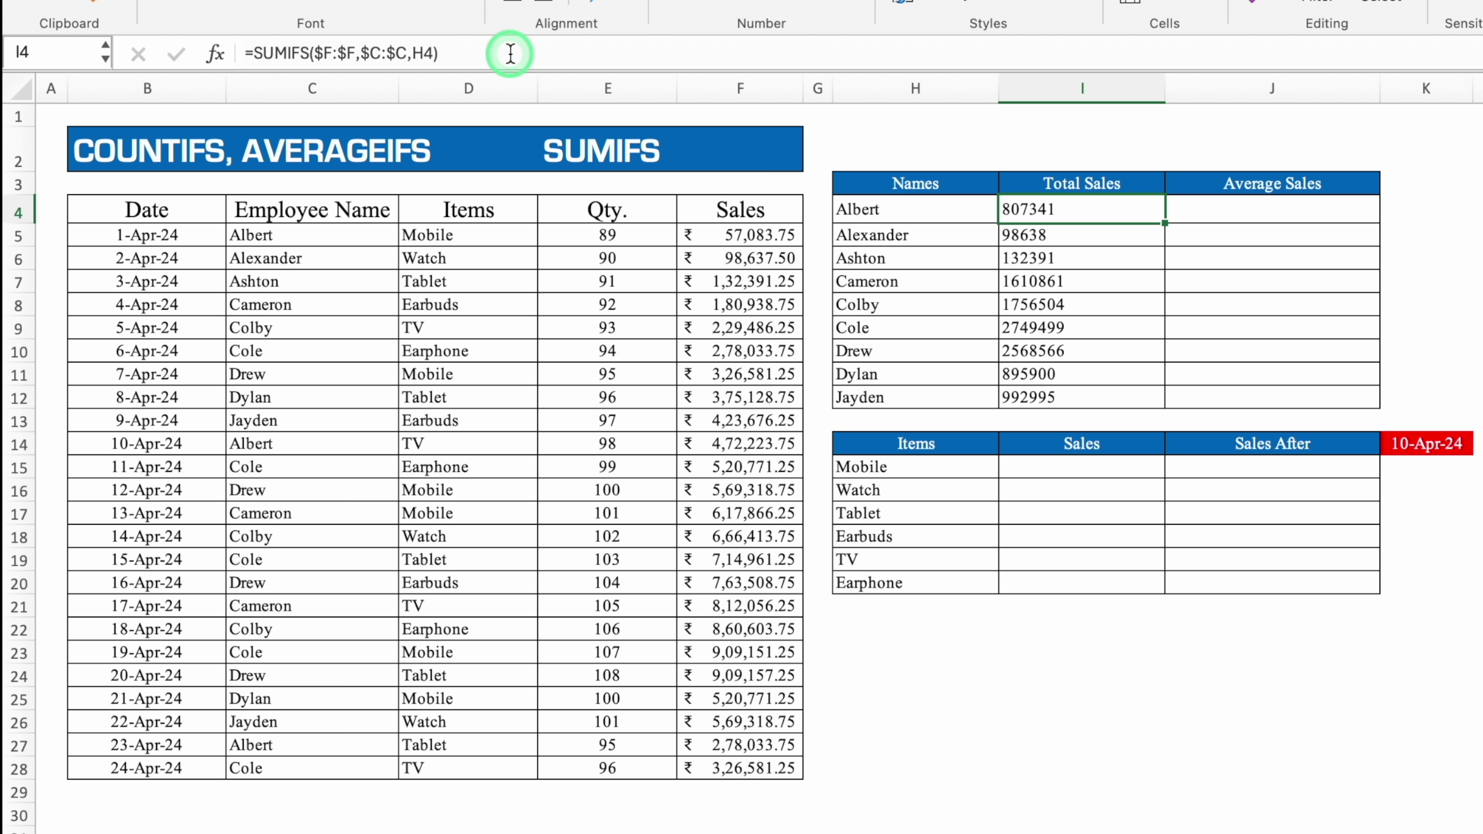
left_click(1228, 213)
double_click(1275, 222)
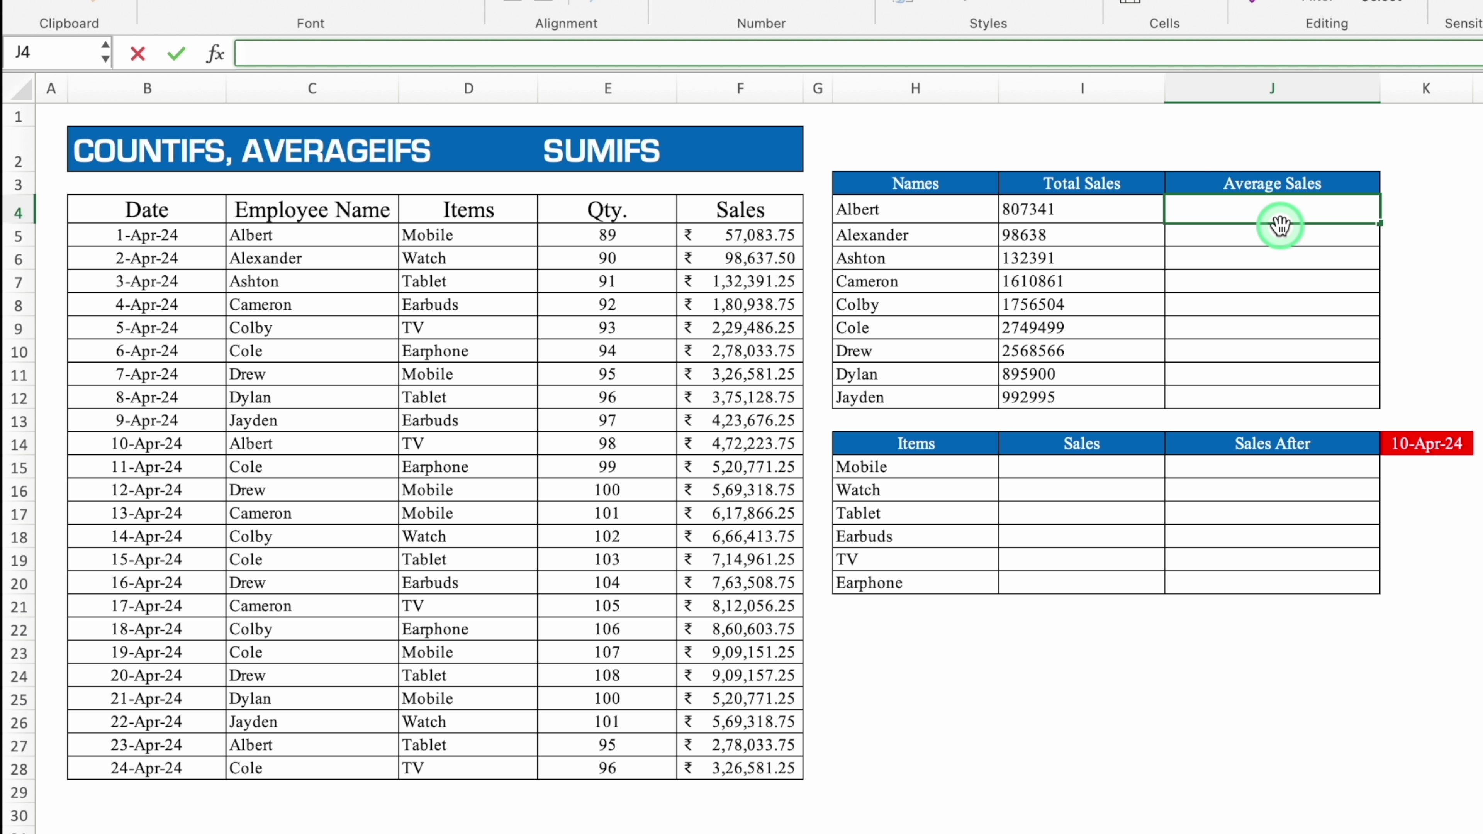
key("super+v")
key("Return")
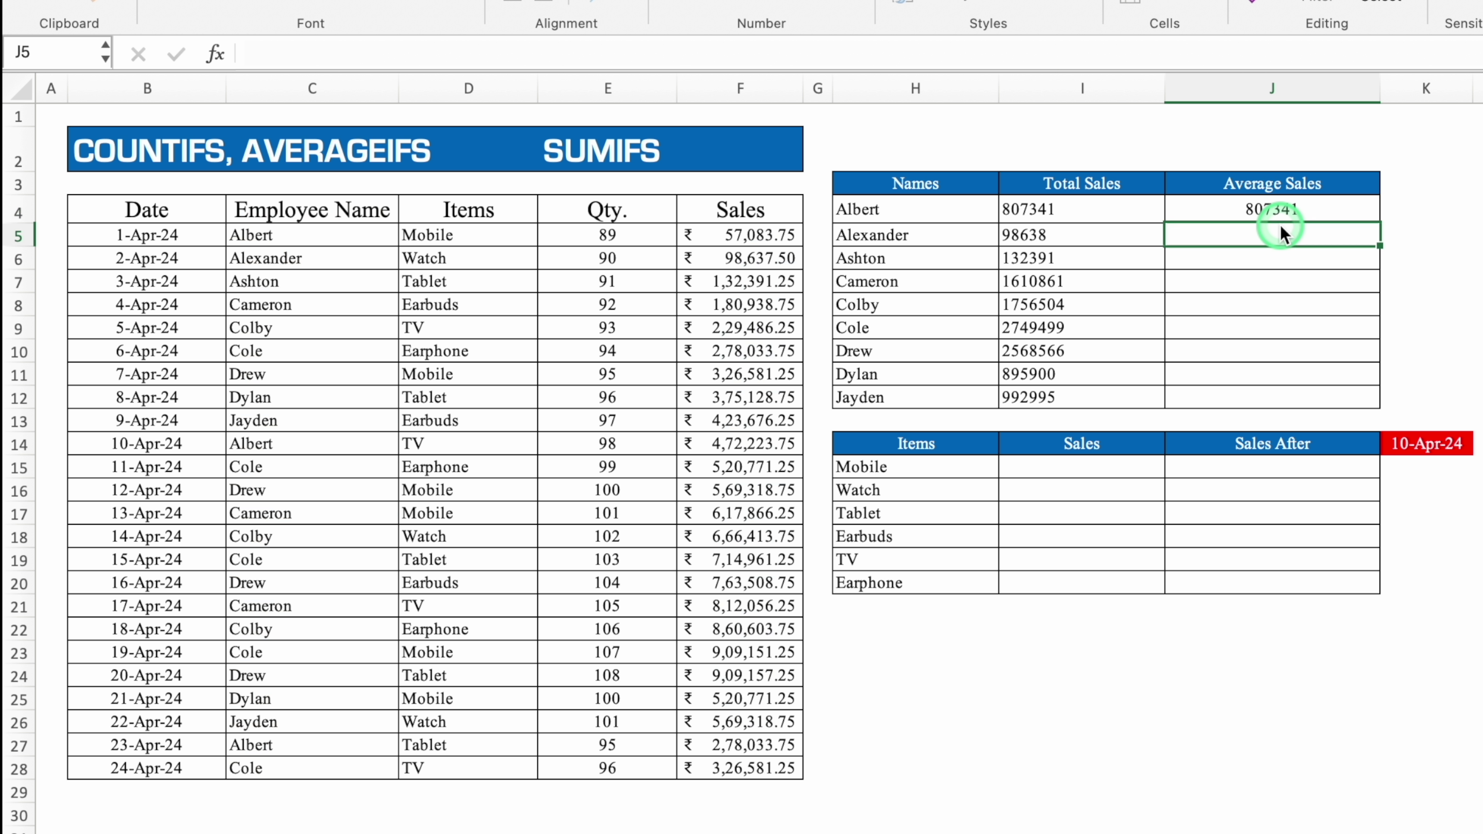
Replace SUMIFS with AVERAGEIFS in the J4 formula and fill it down to J12
left_click(1354, 202)
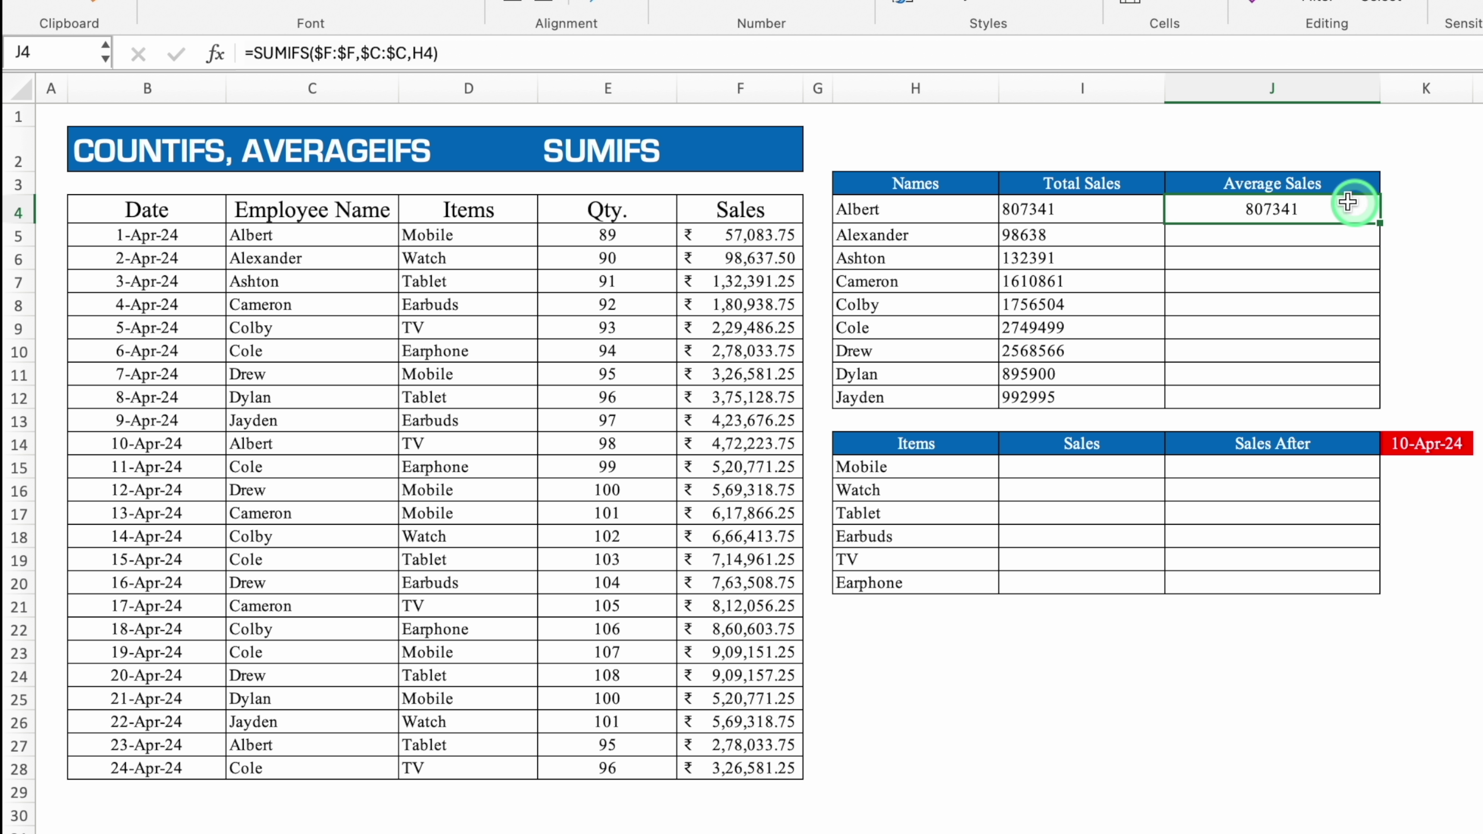
left_click(309, 53)
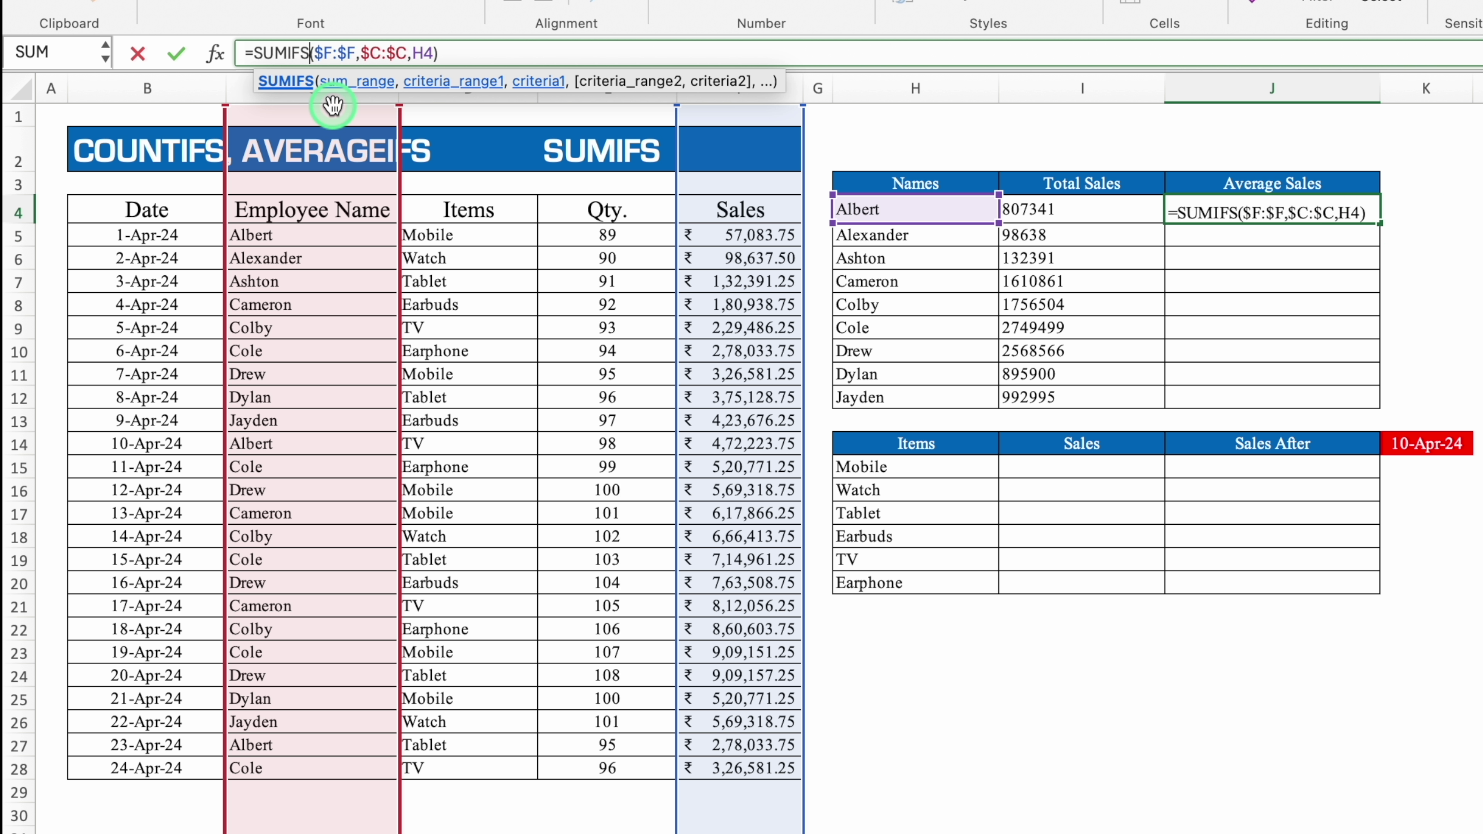
key("BackSpace")
key("BackSpace")
key("BackSpace")
key("BackSpace")
key("BackSpace")
key("BackSpace")
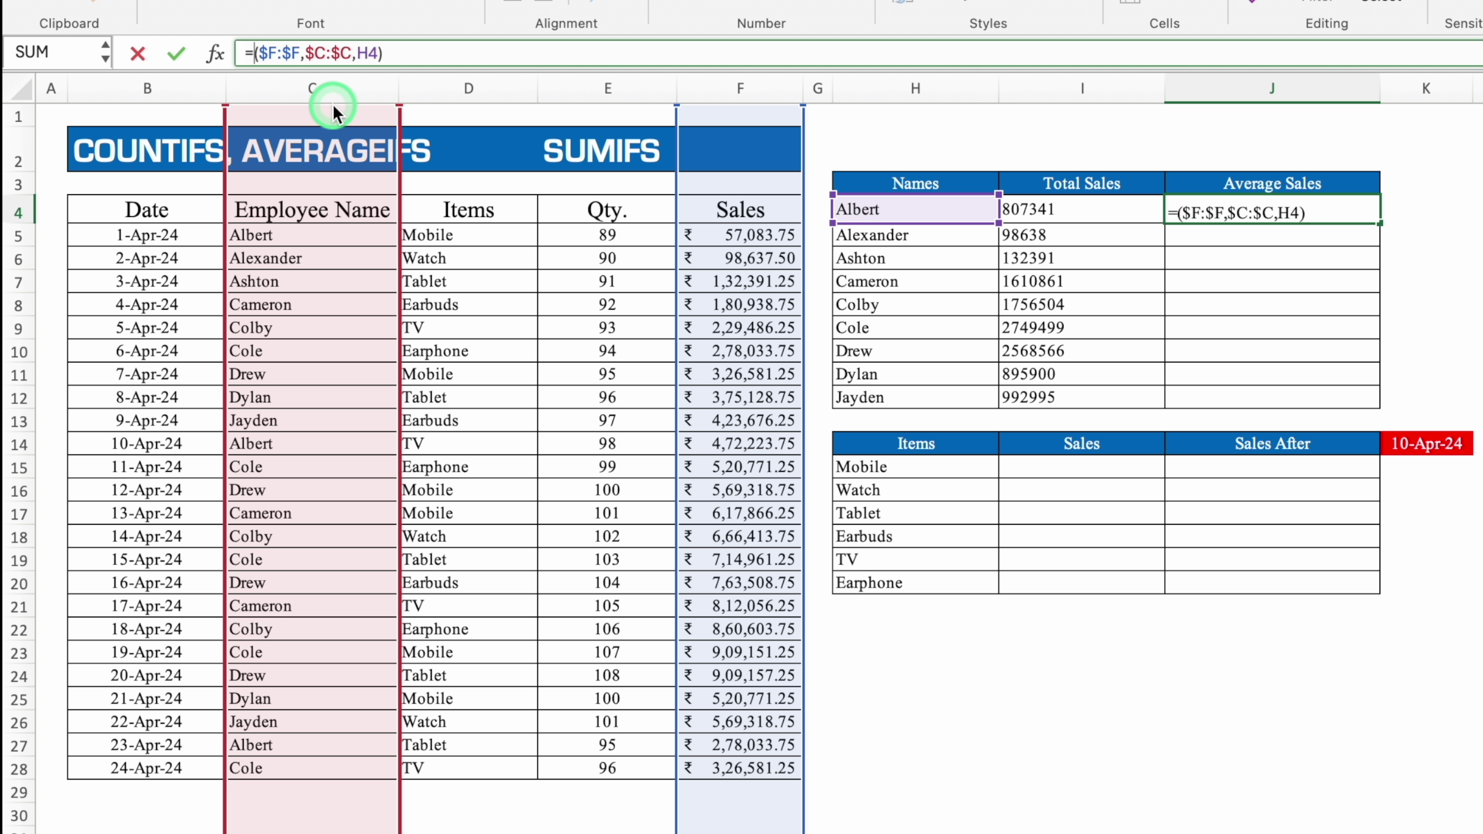
type("AVERA")
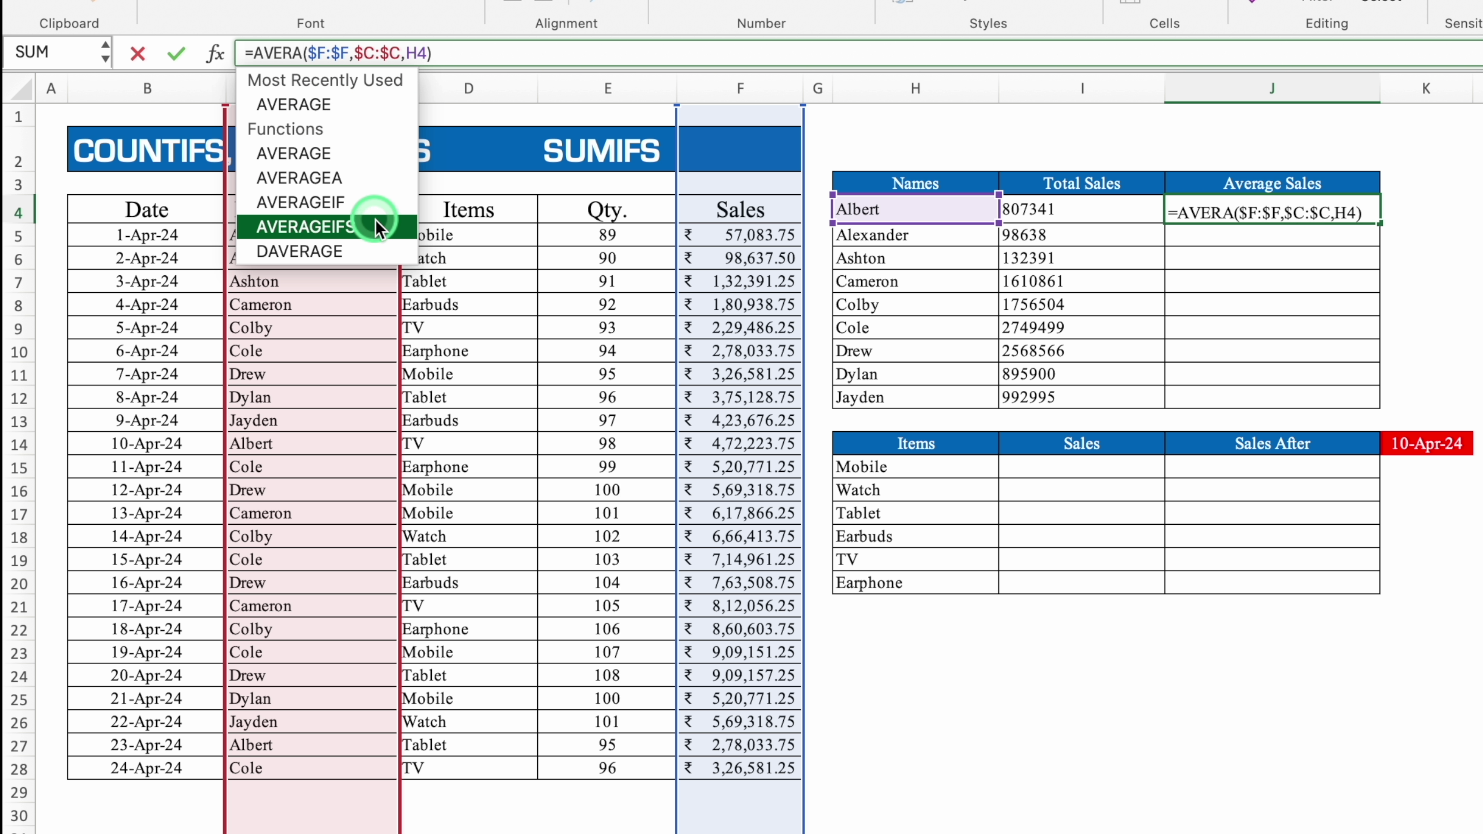
double_click(371, 227)
key("End")
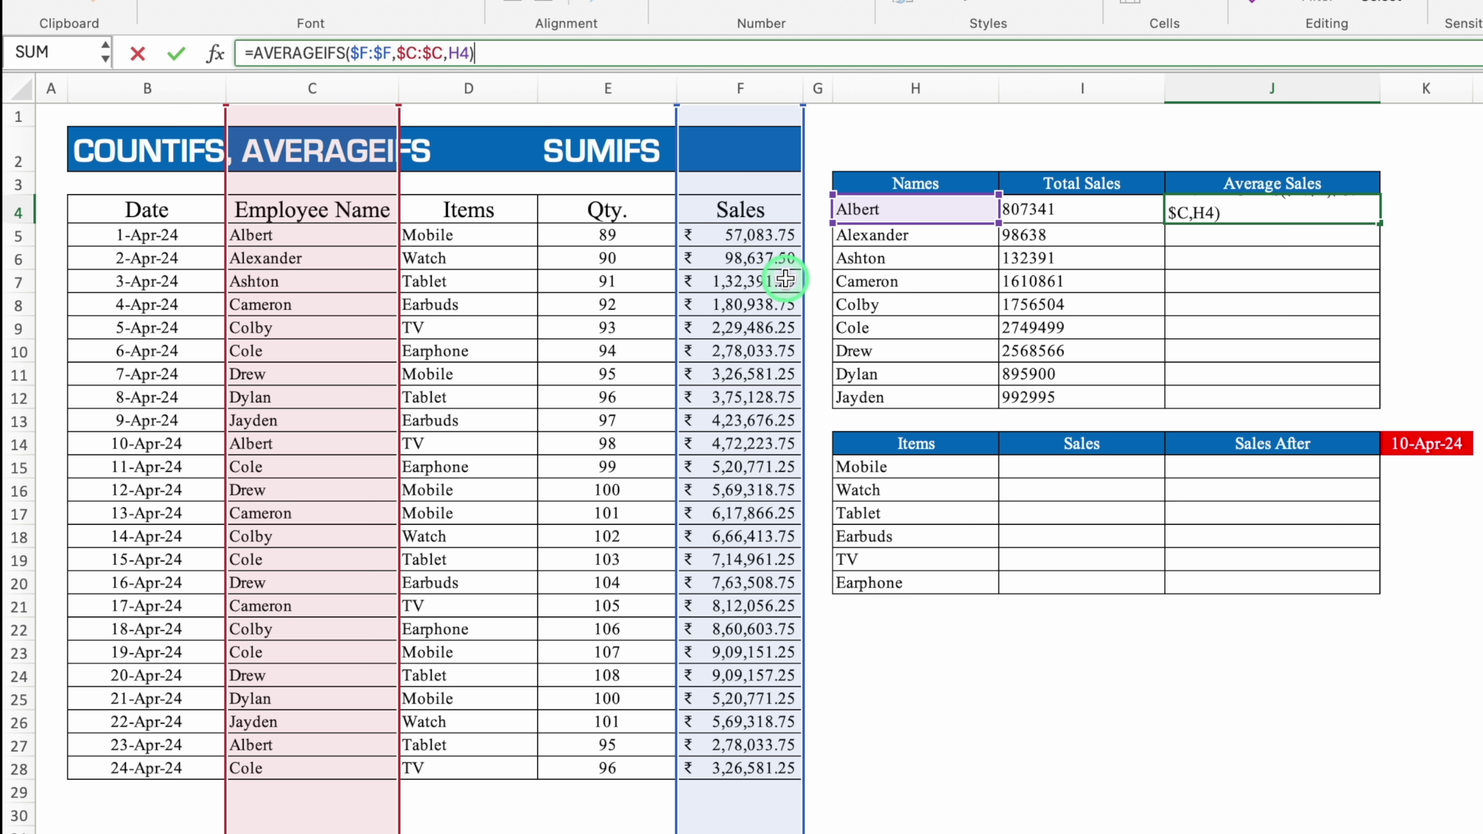
key("Return")
left_click(1326, 212)
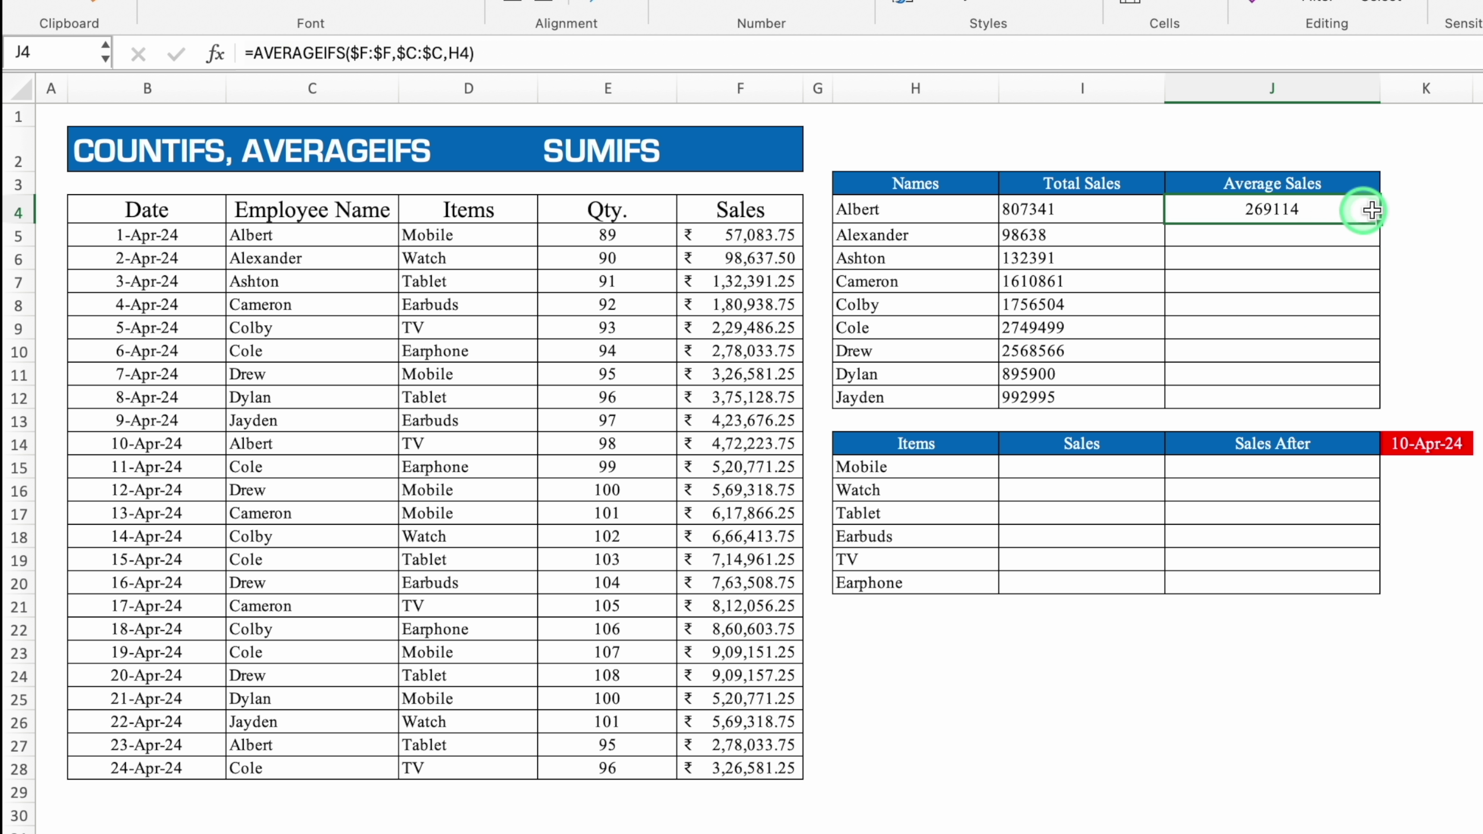
left_click_drag(1379, 224, 1372, 408)
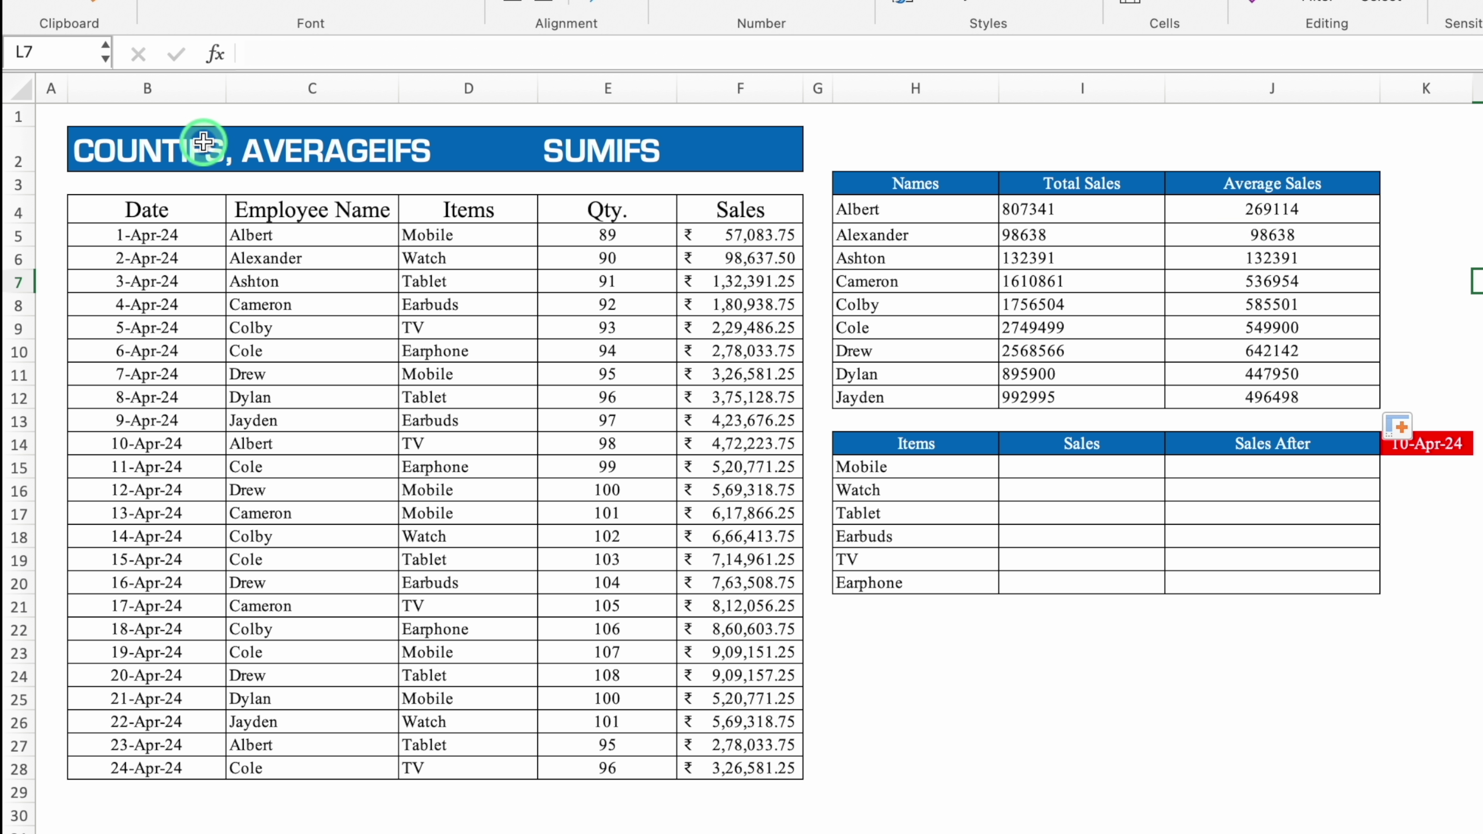
Start a SUMIFS formula in I15 for Mobile's sales, using the whole Sales column $F:$F as the absolute sum range
left_click(915, 466)
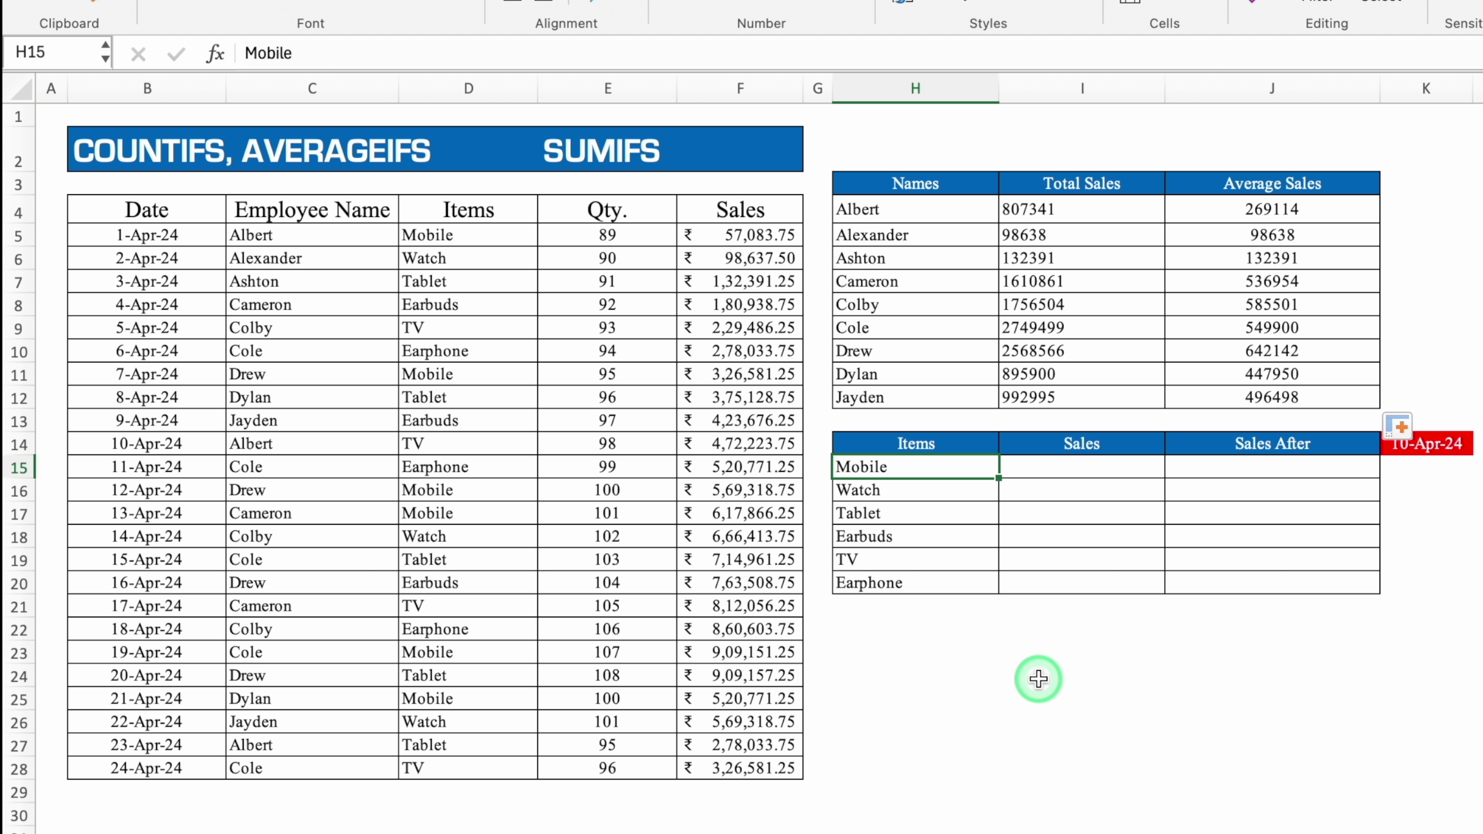
left_click(1078, 442)
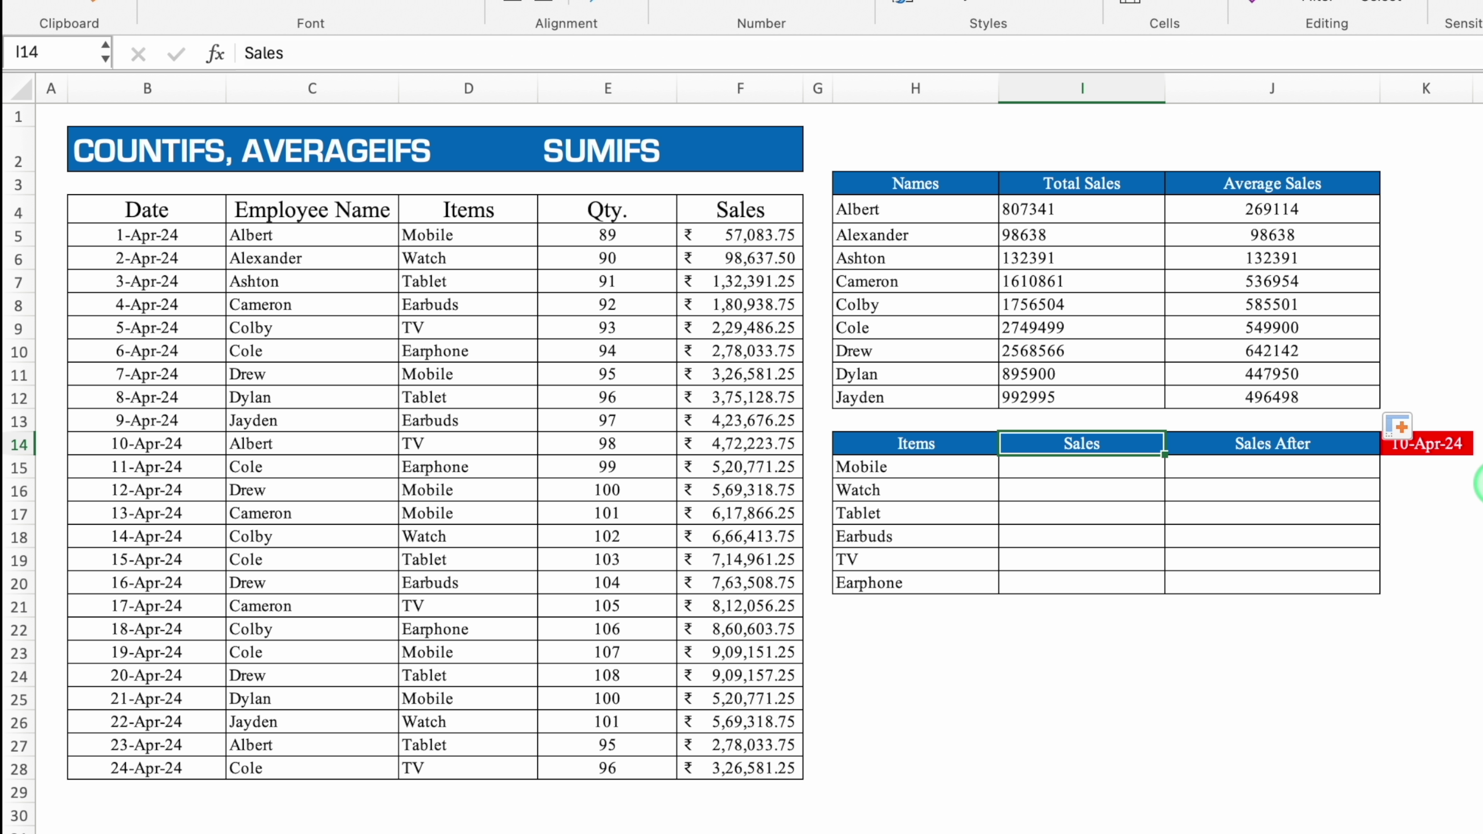
left_click(1122, 479)
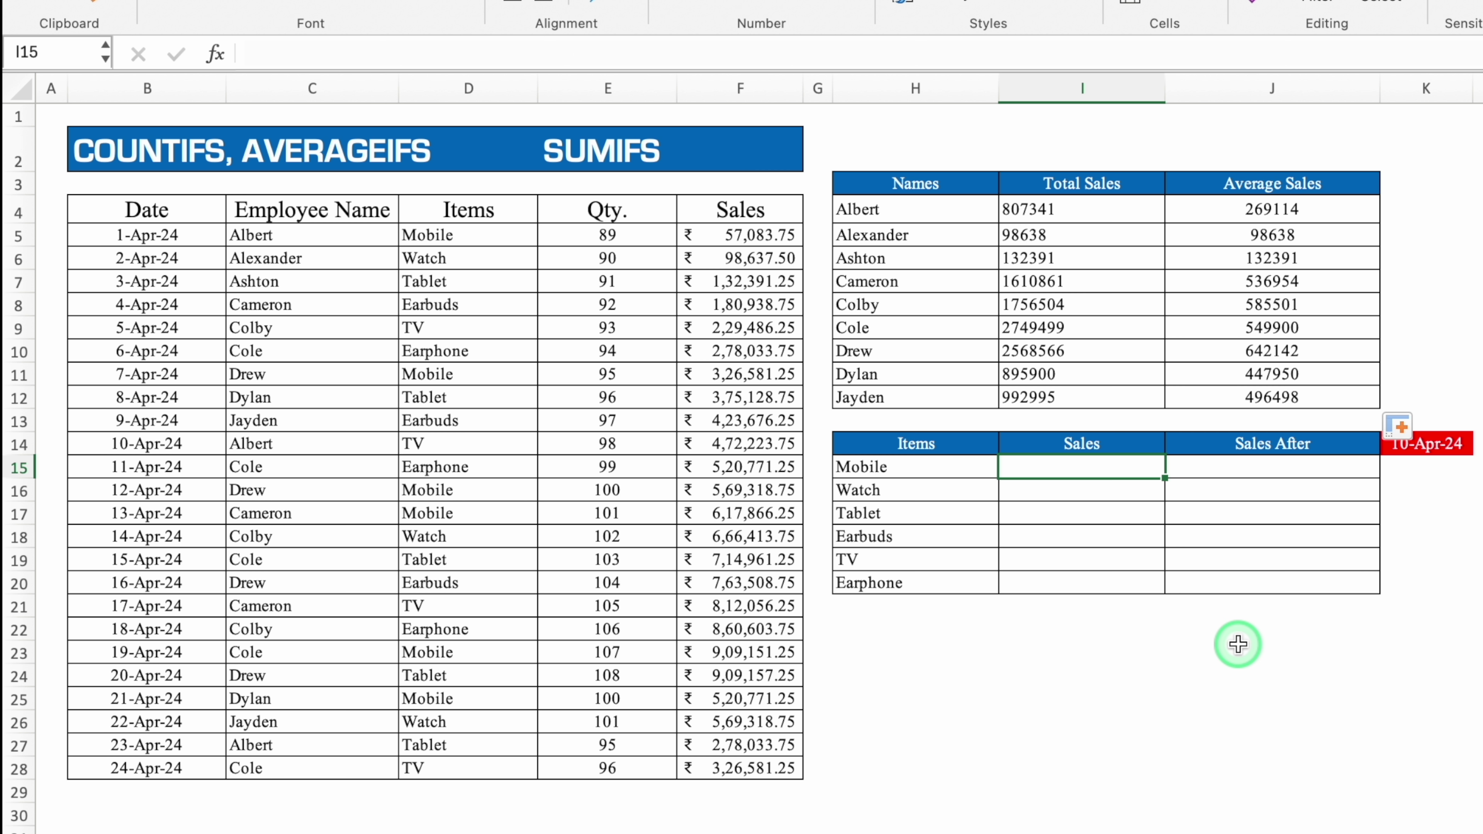
type("=")
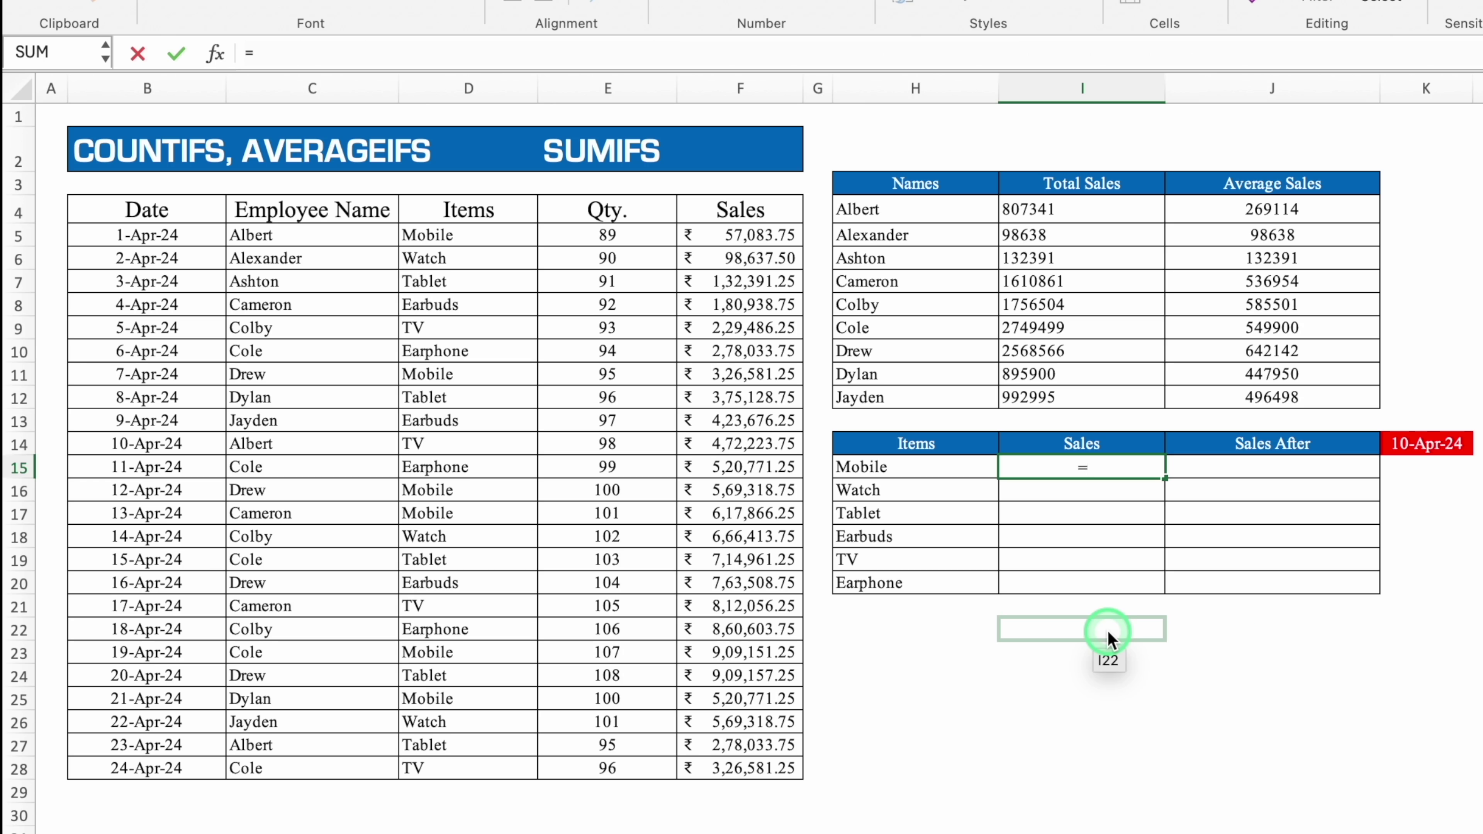
type("SUMIFS")
double_click(1072, 513)
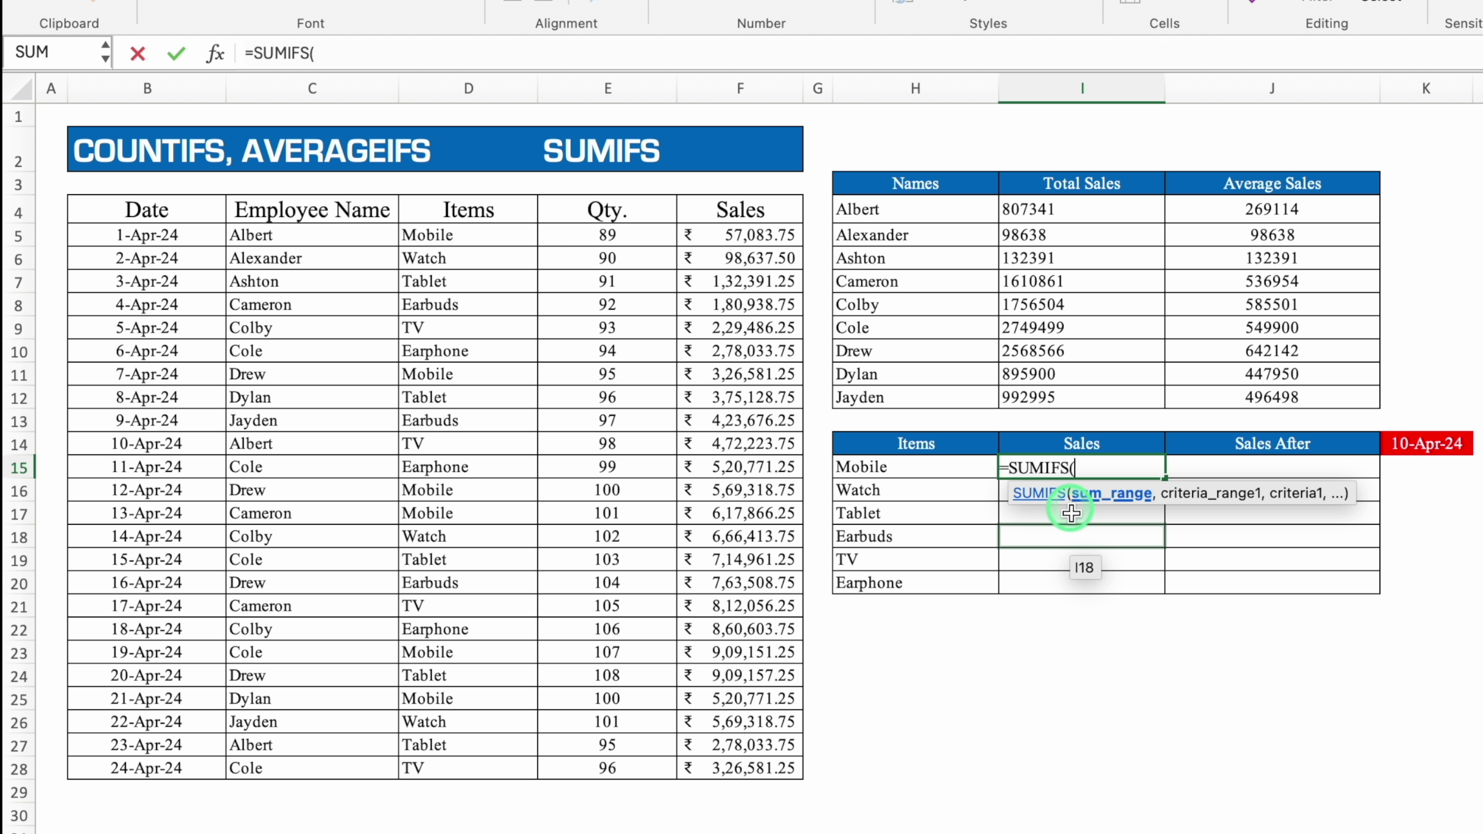
left_click_drag(724, 235, 741, 329)
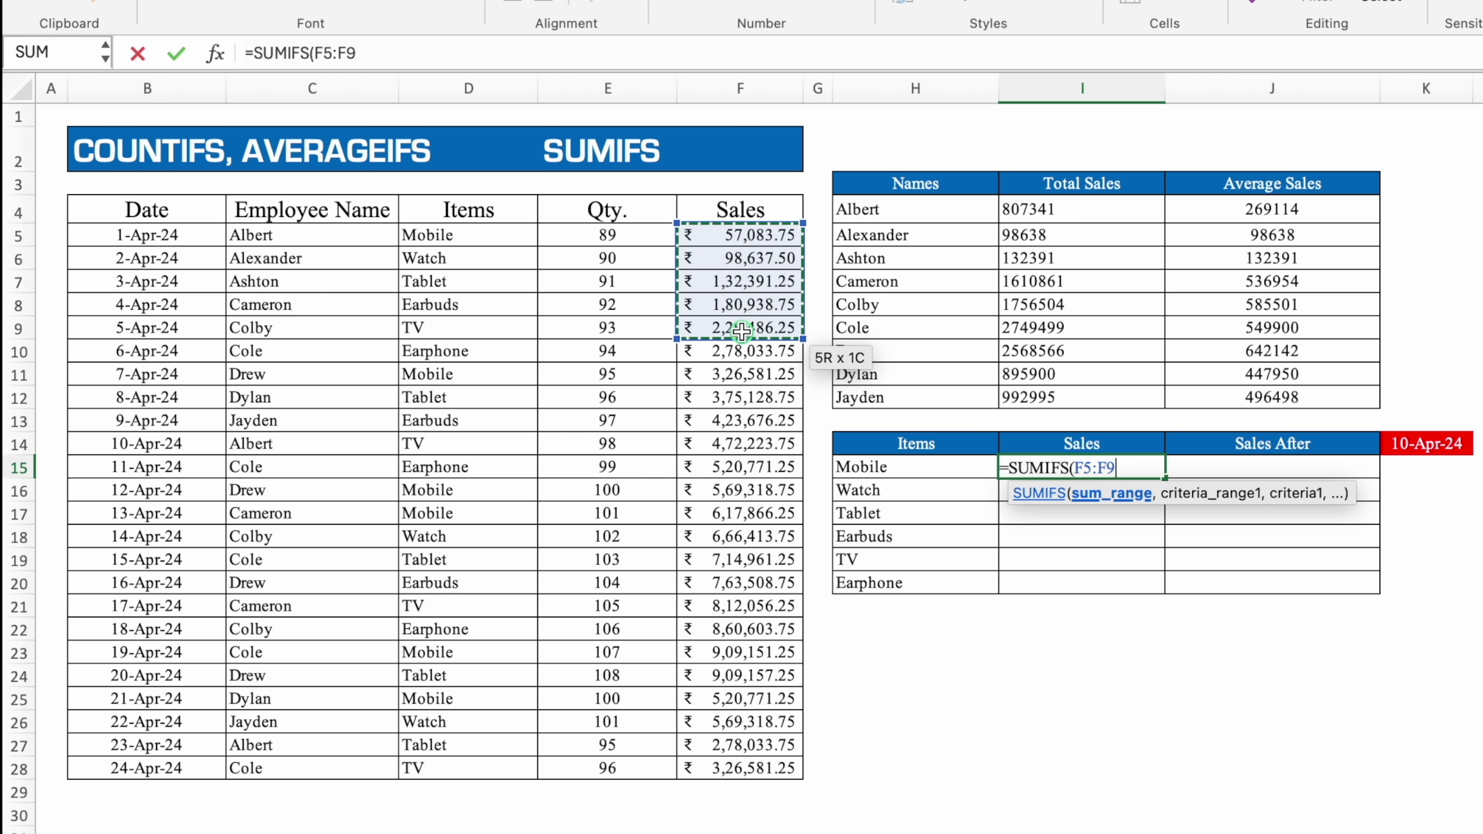
left_click(736, 233)
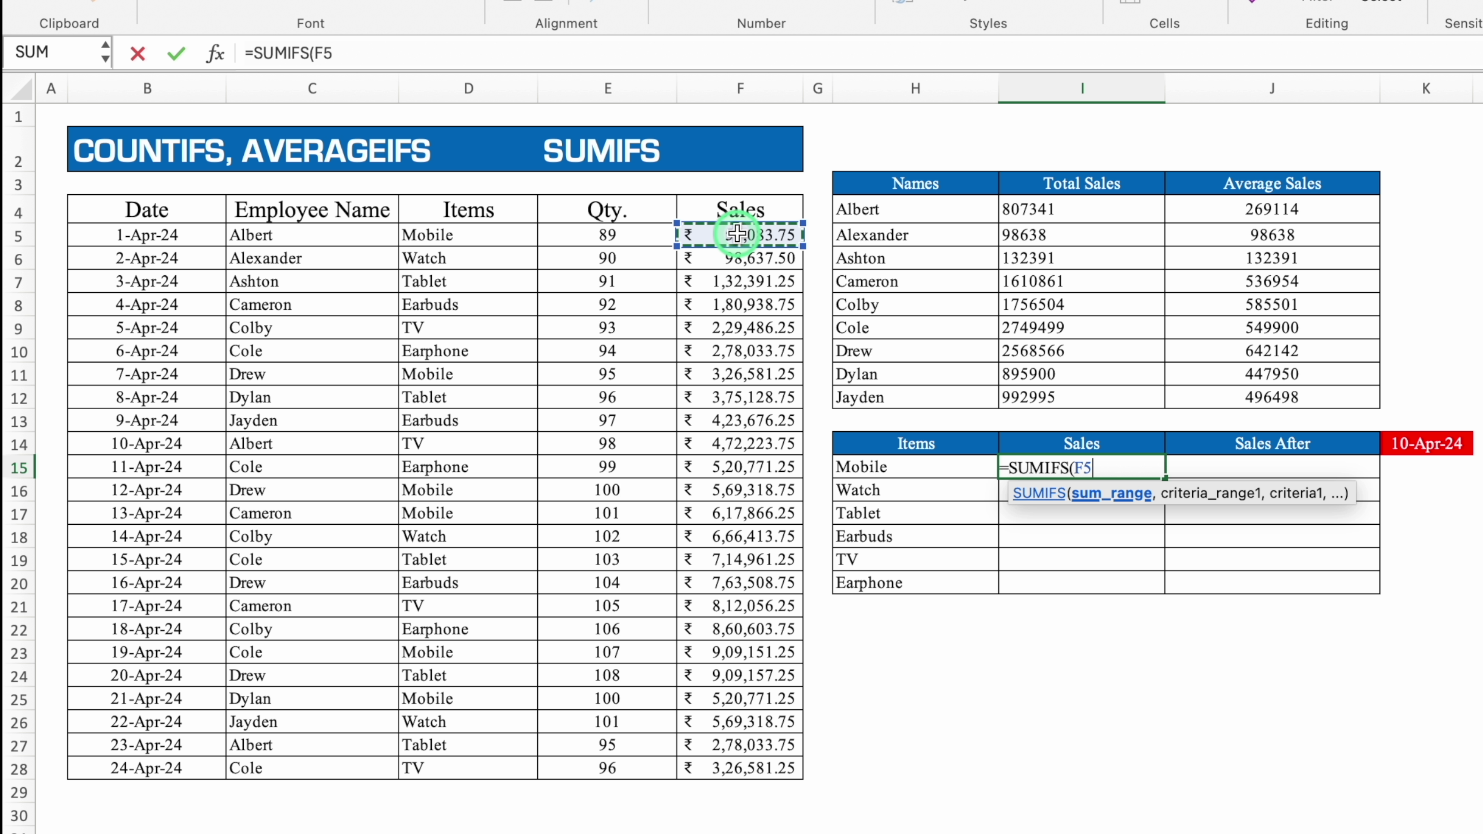
left_click(756, 85)
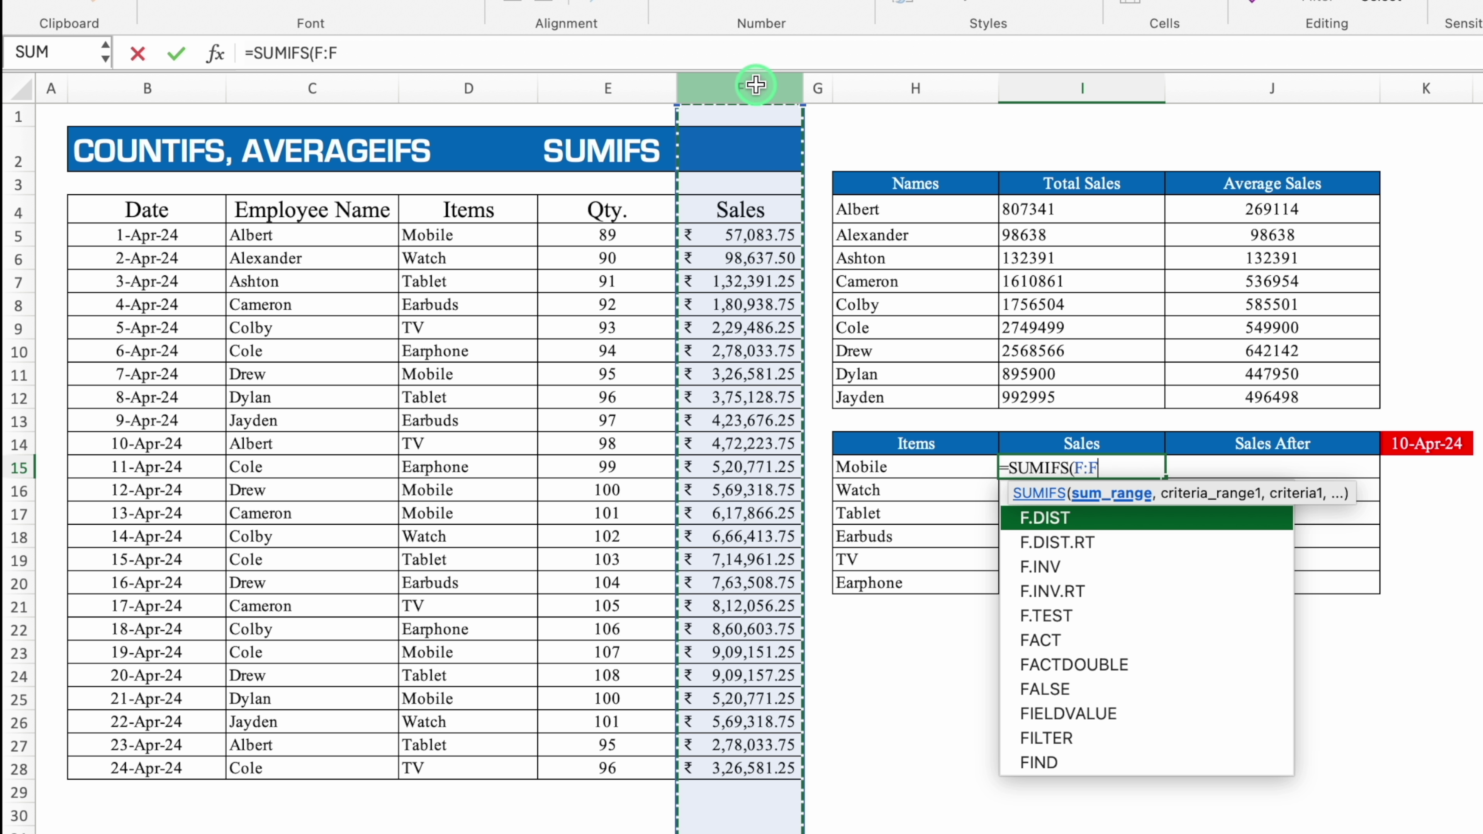
key("F4")
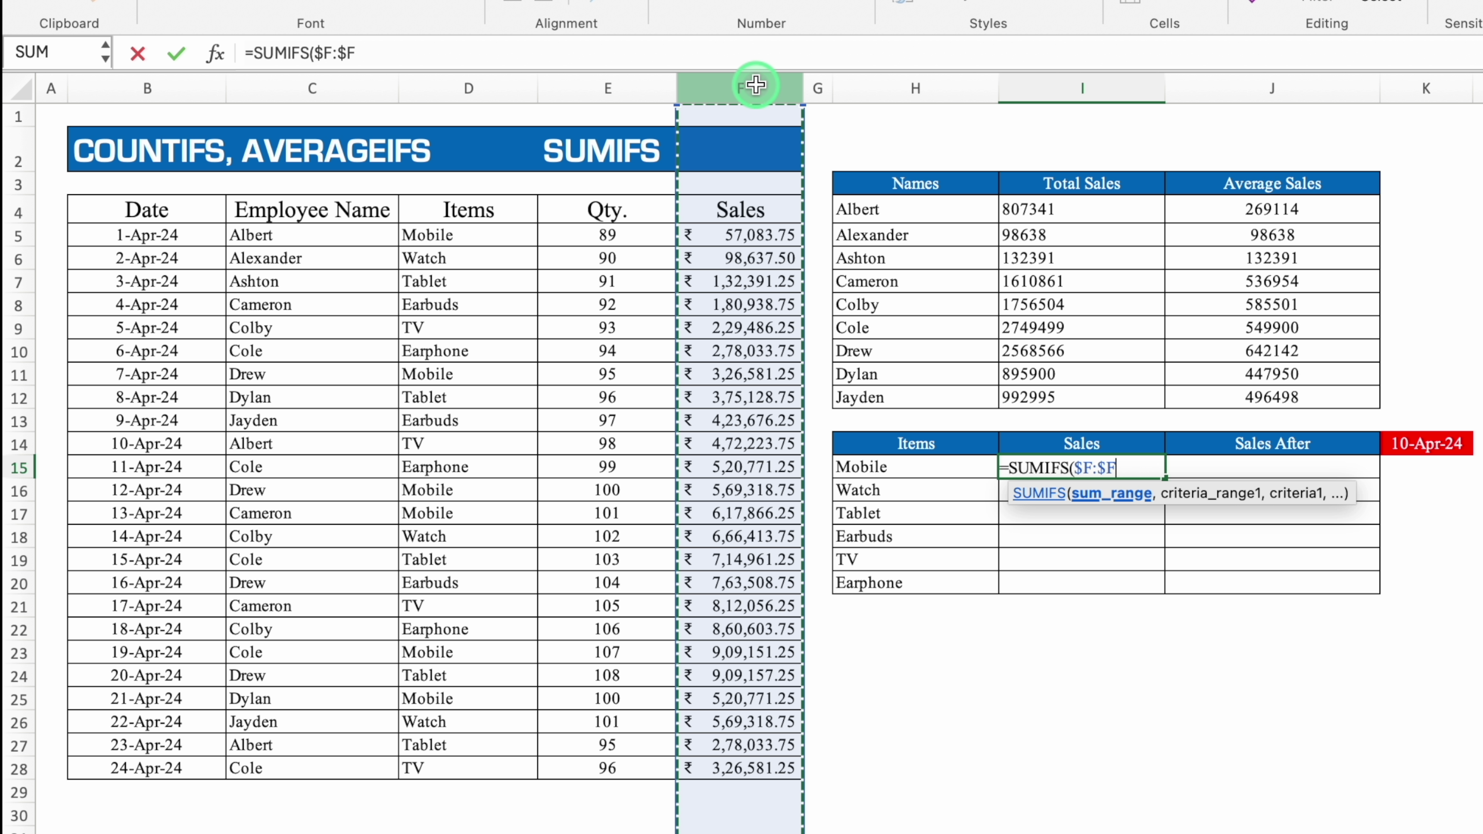
type(",")
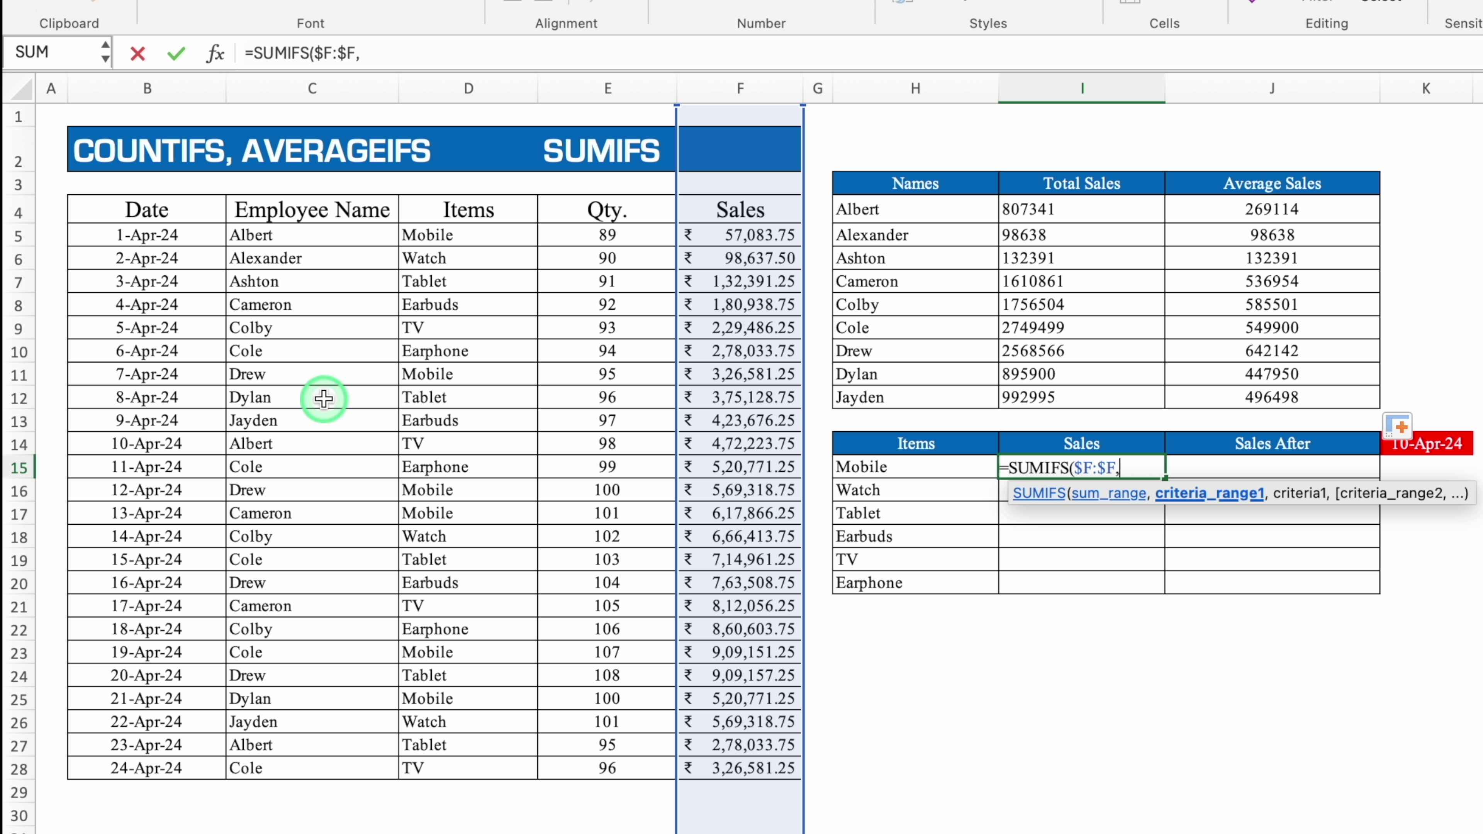
Complete the I15 formula with criteria range $D:$D and criterion H15, and fill it down to I20 for all items
left_click(461, 87)
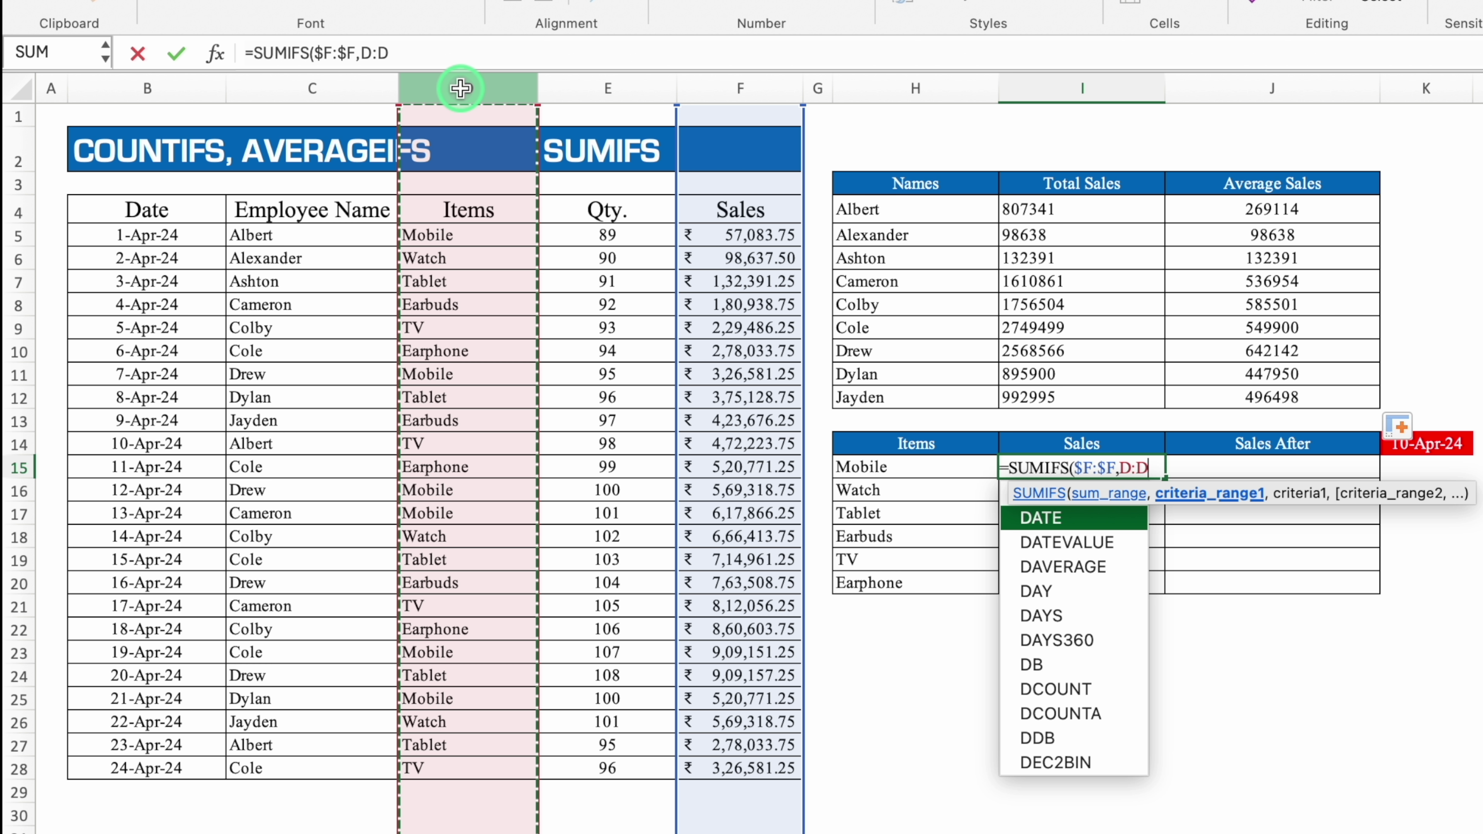
key("F4")
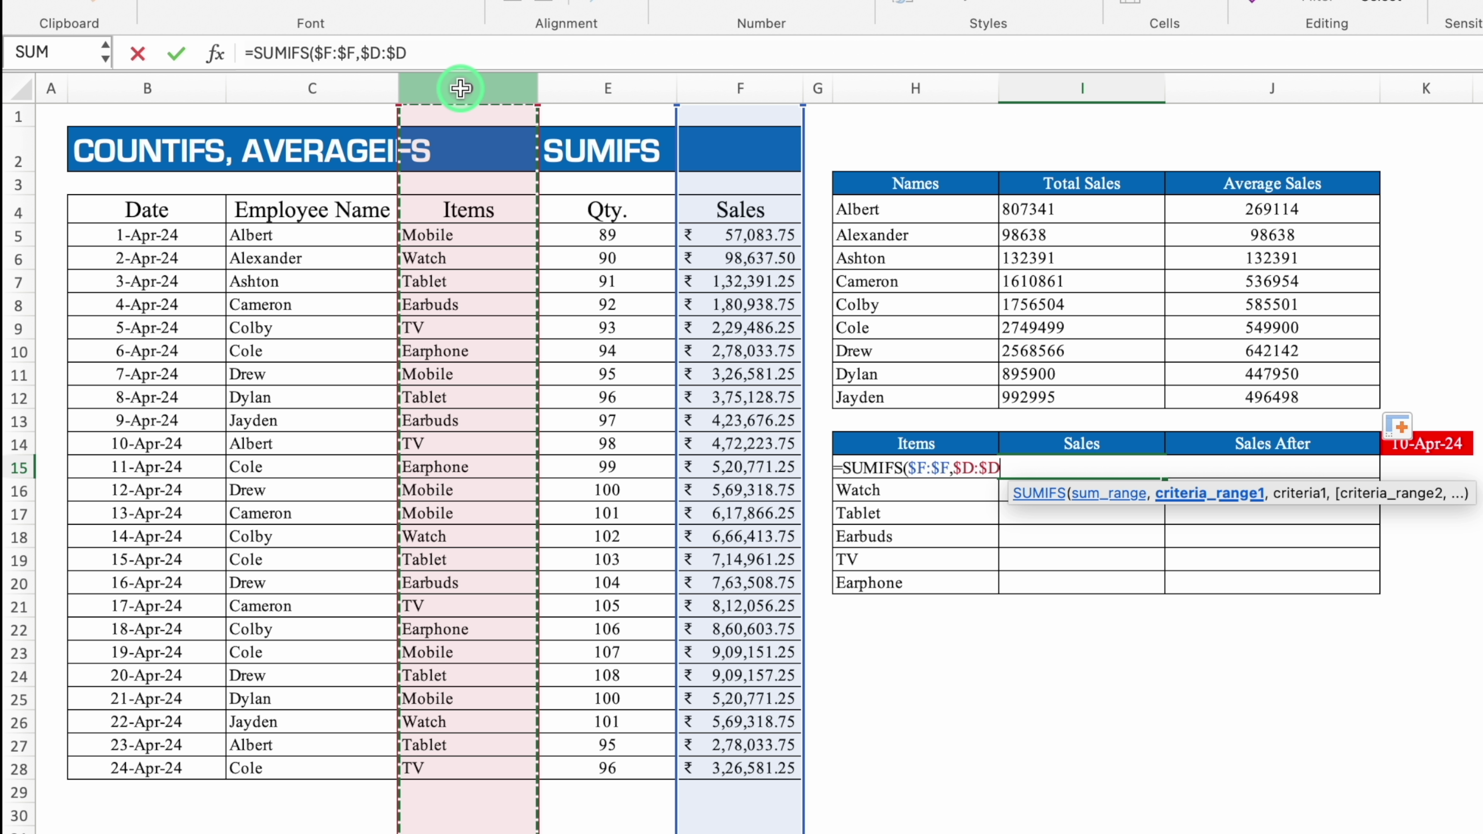
type(",")
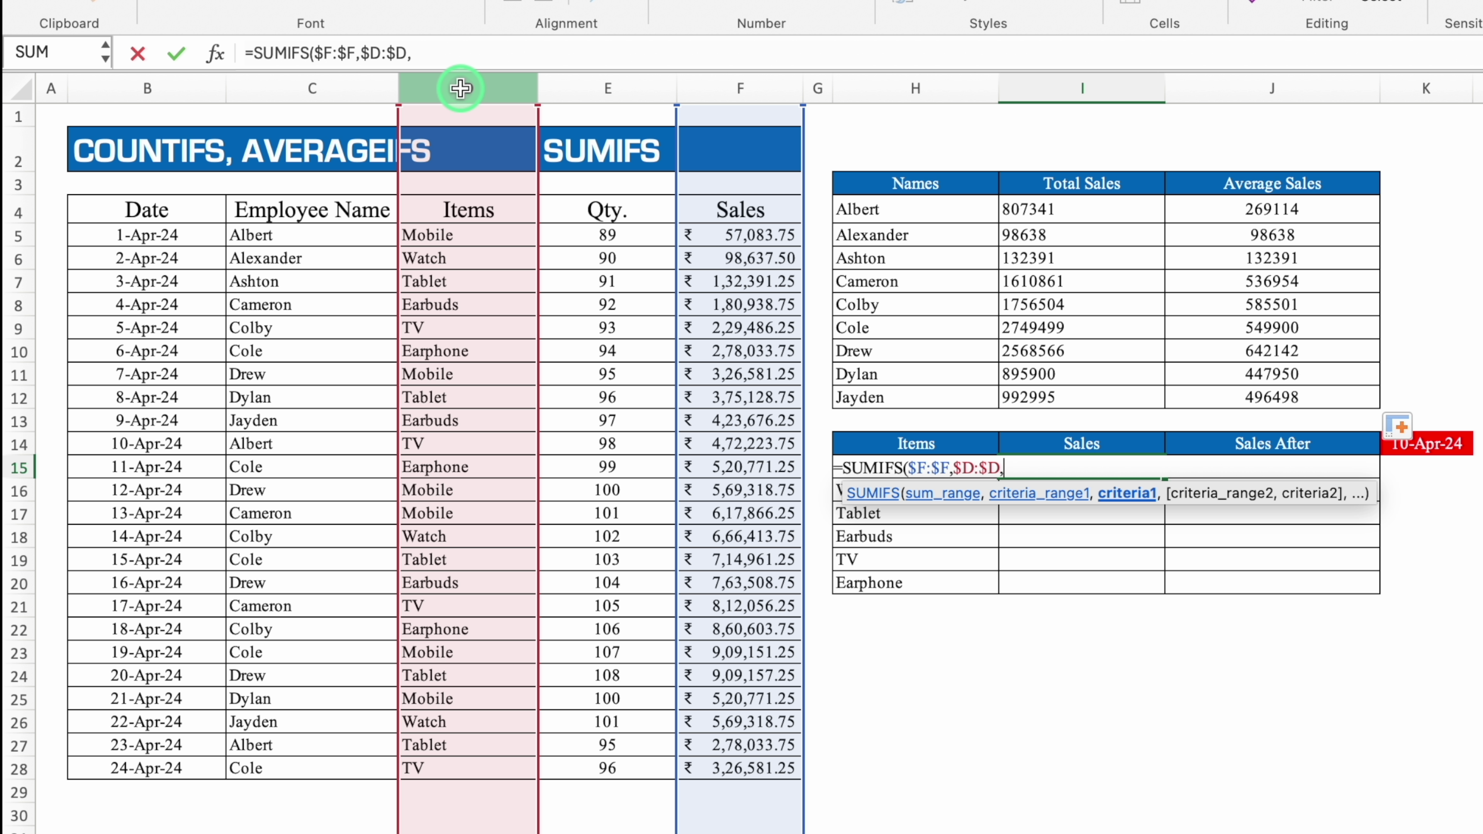
left_click(944, 515)
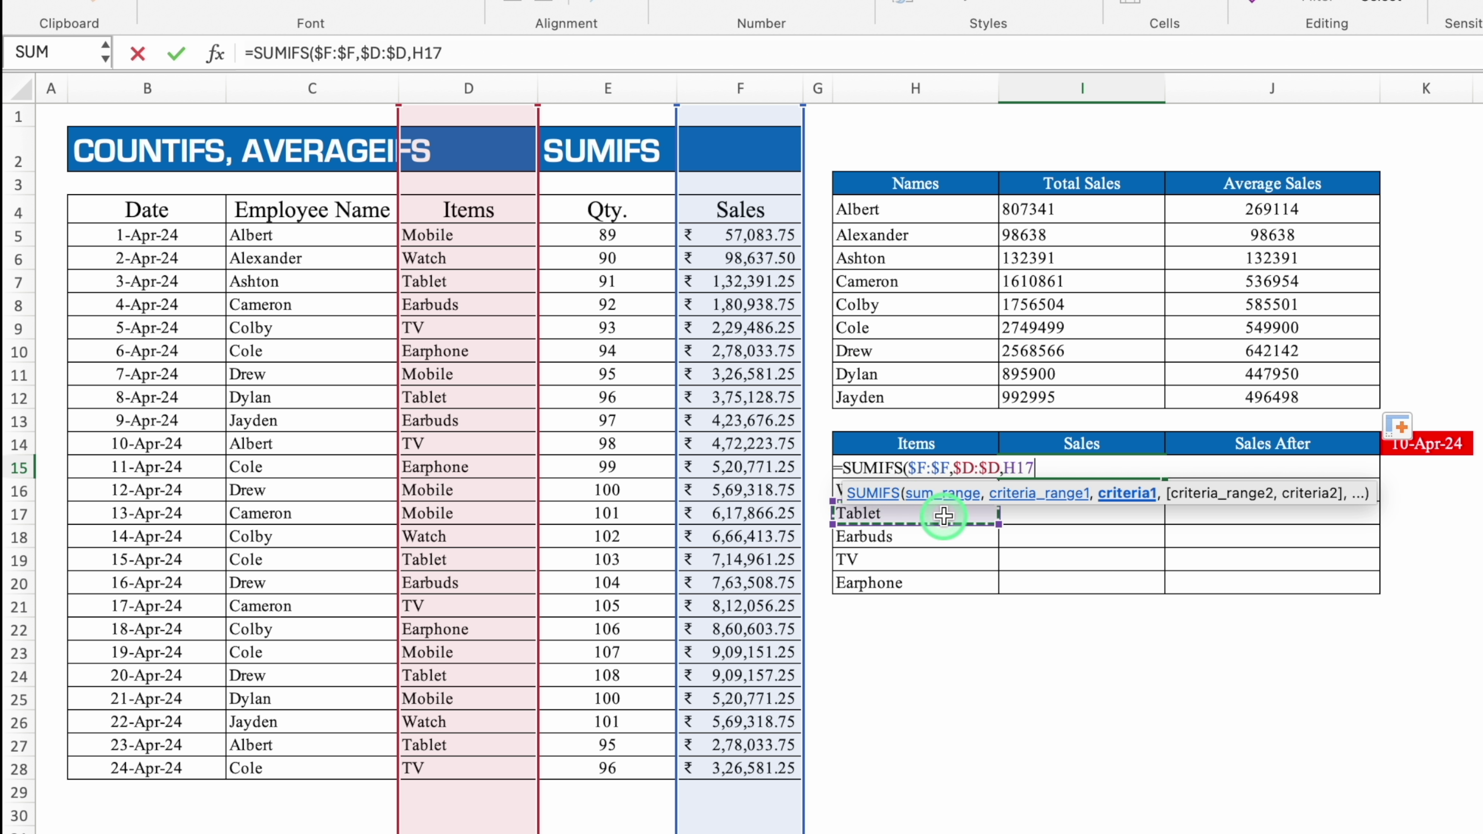
key("Up")
key("Up")
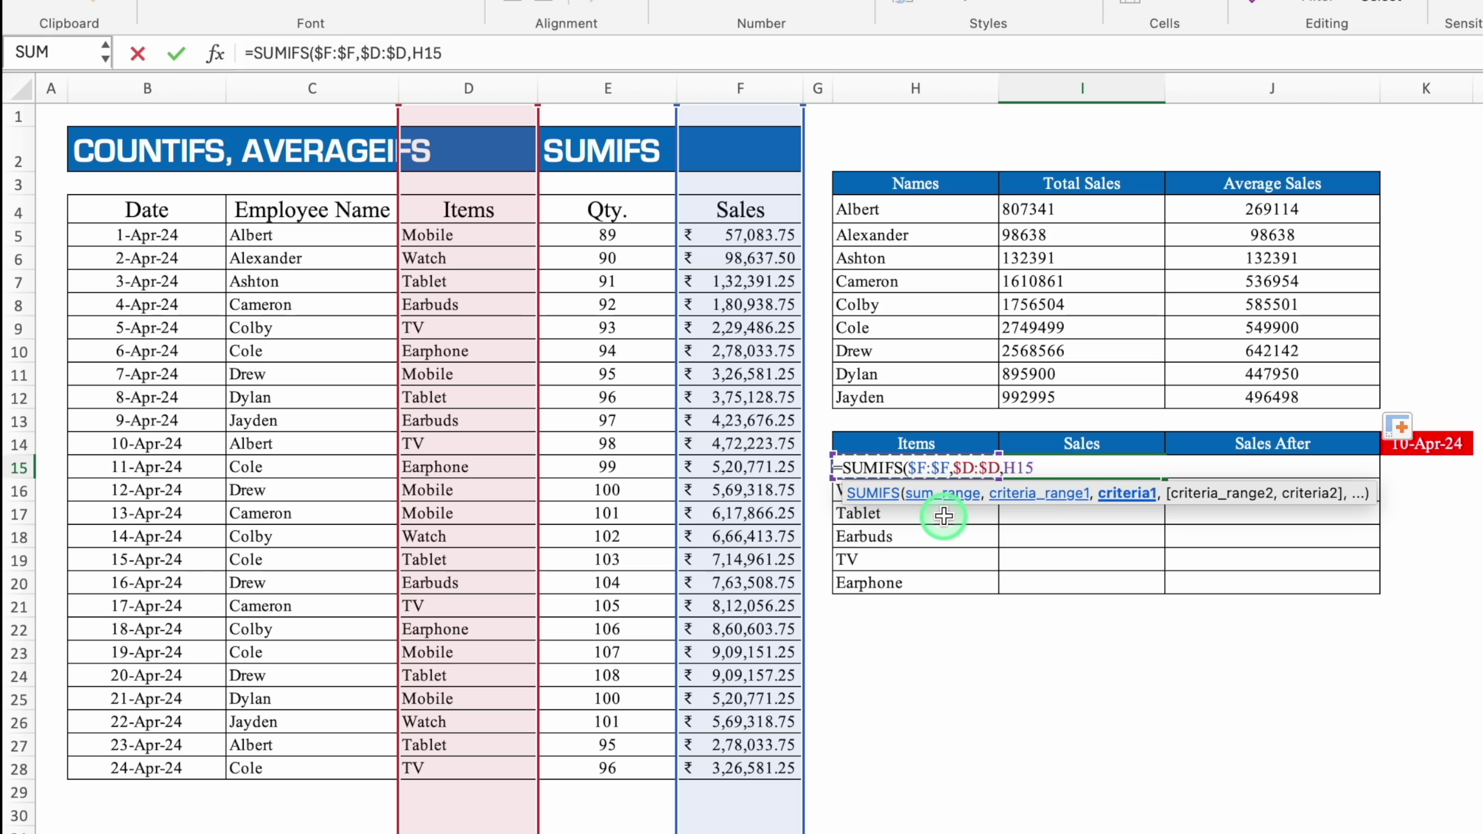
type(")")
key("ctrl+Return")
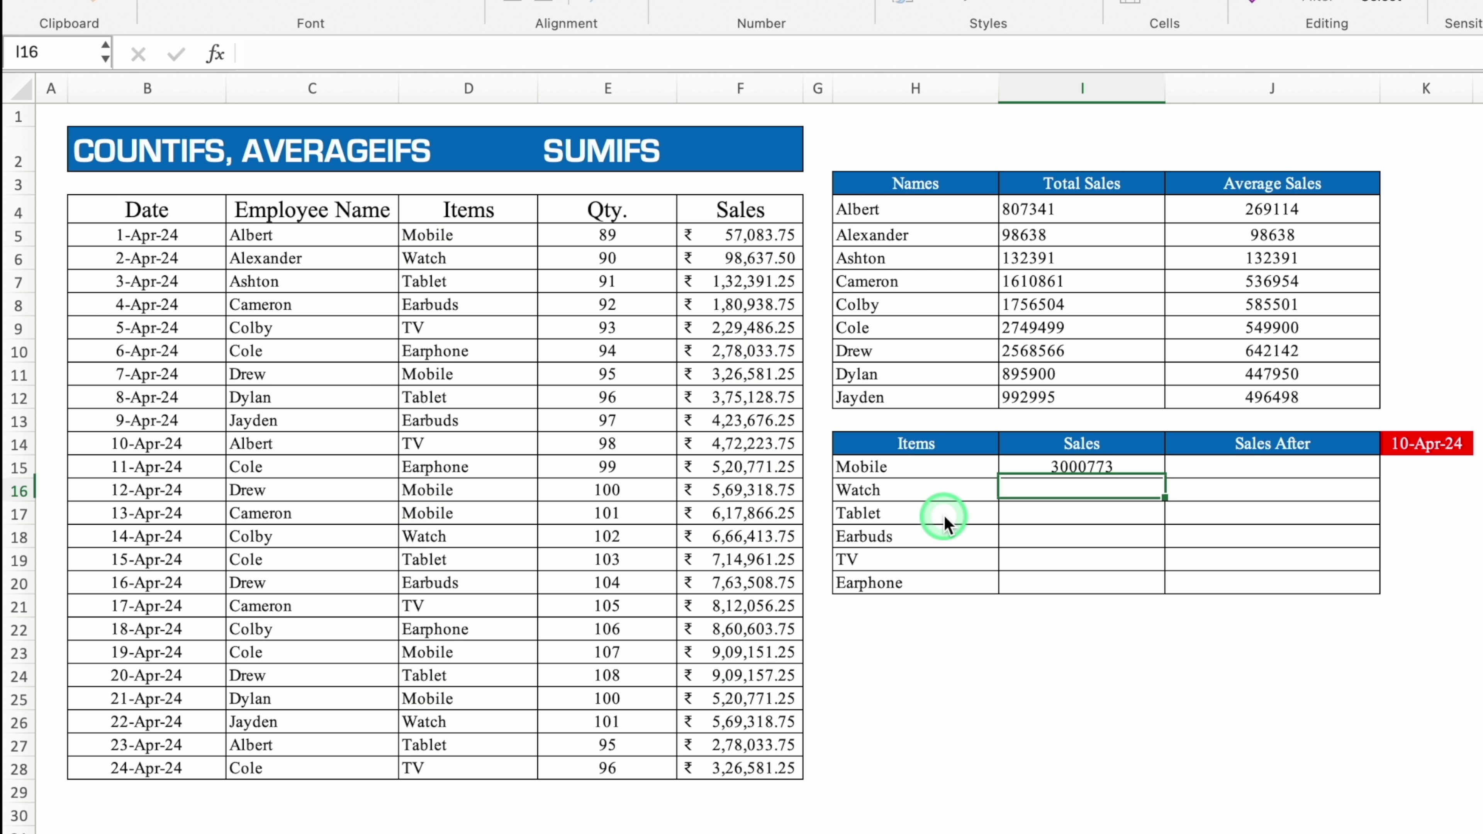
double_click(1164, 478)
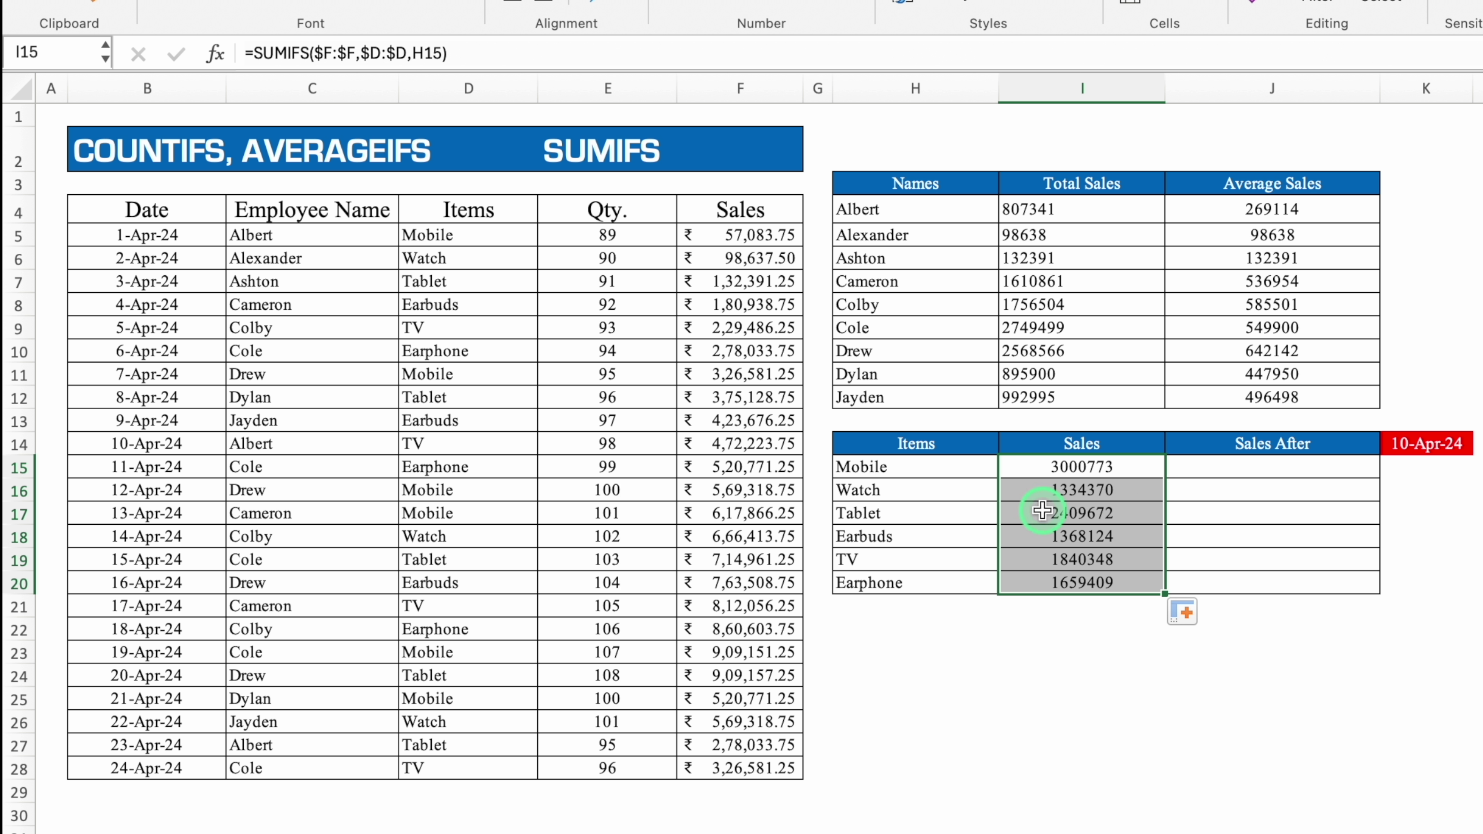
left_click(1125, 471)
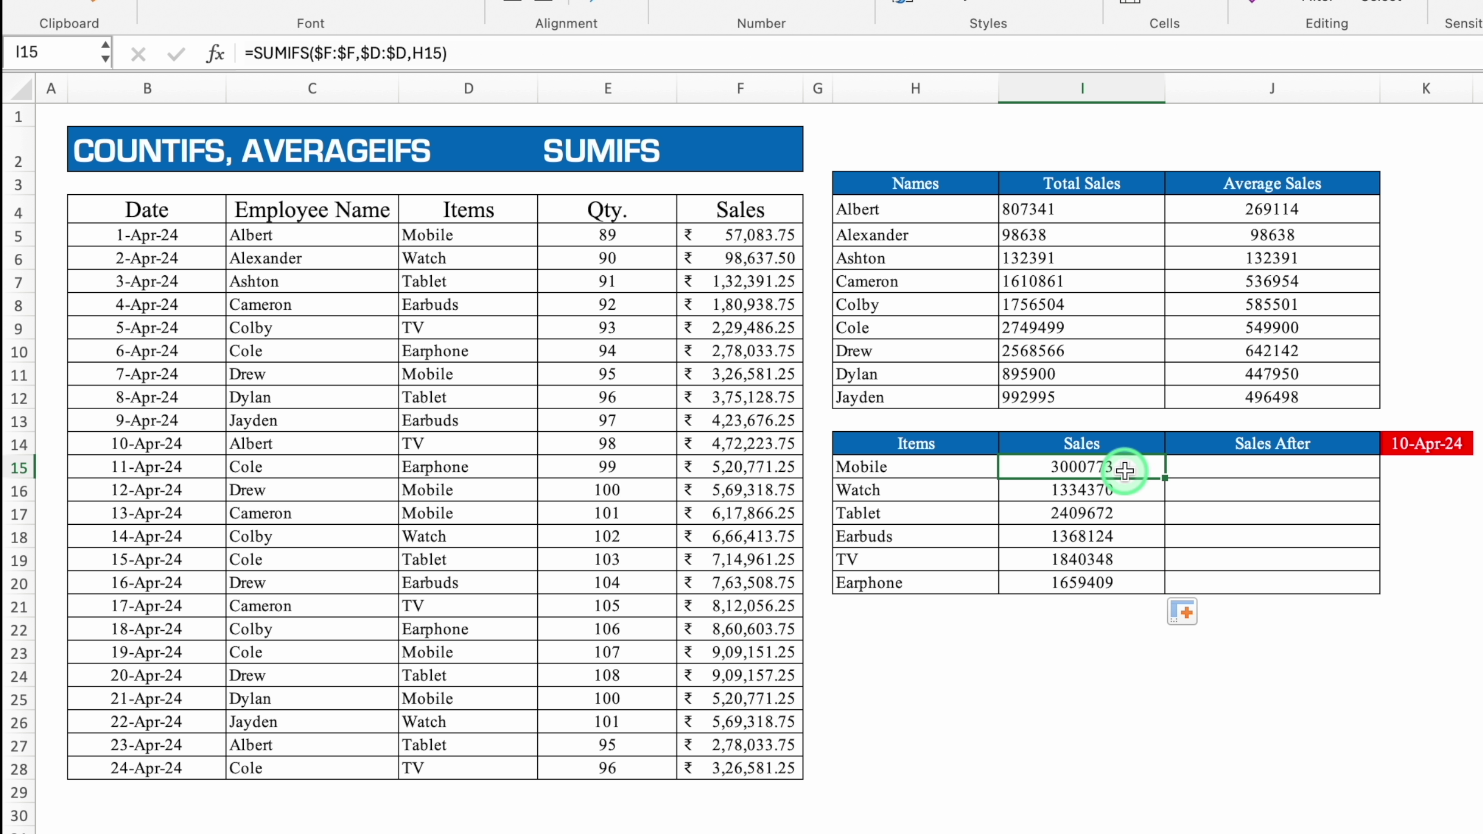
Start a SUMIFS formula in Sales After cell J15 with the absolute Sales column $F:$F as the sum range
left_click(1247, 473)
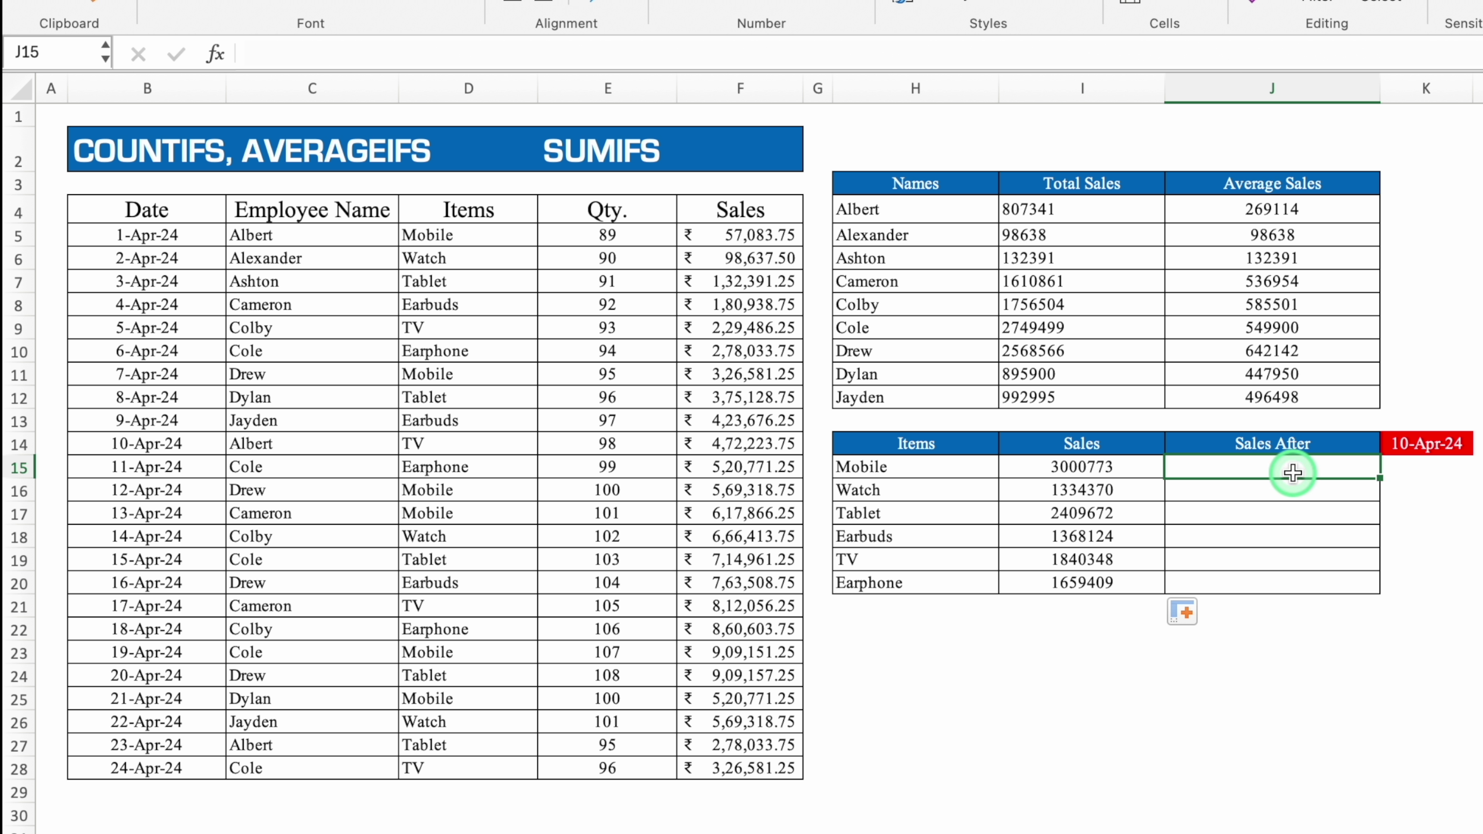
type("=sum")
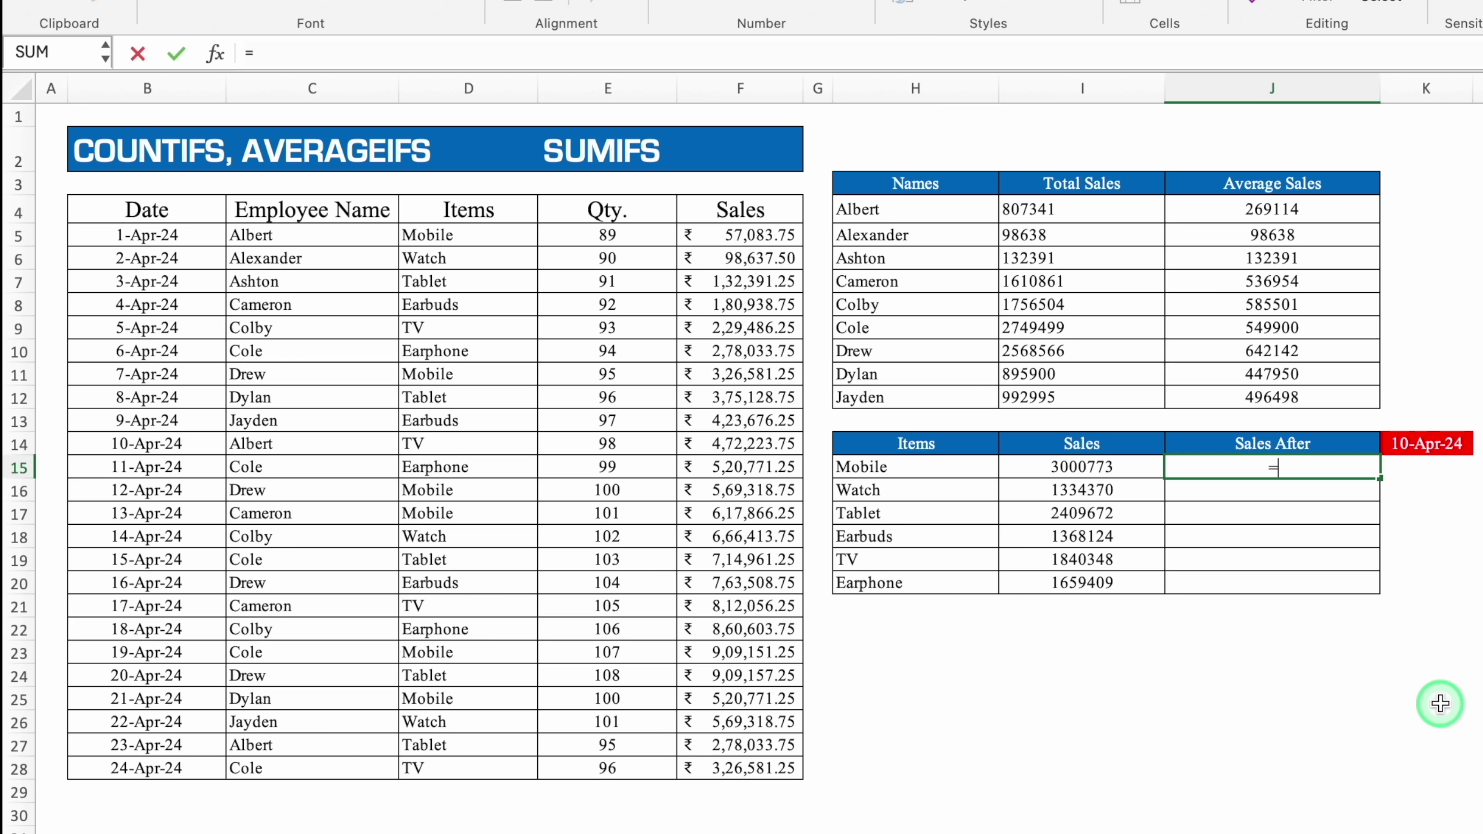
type("ifs")
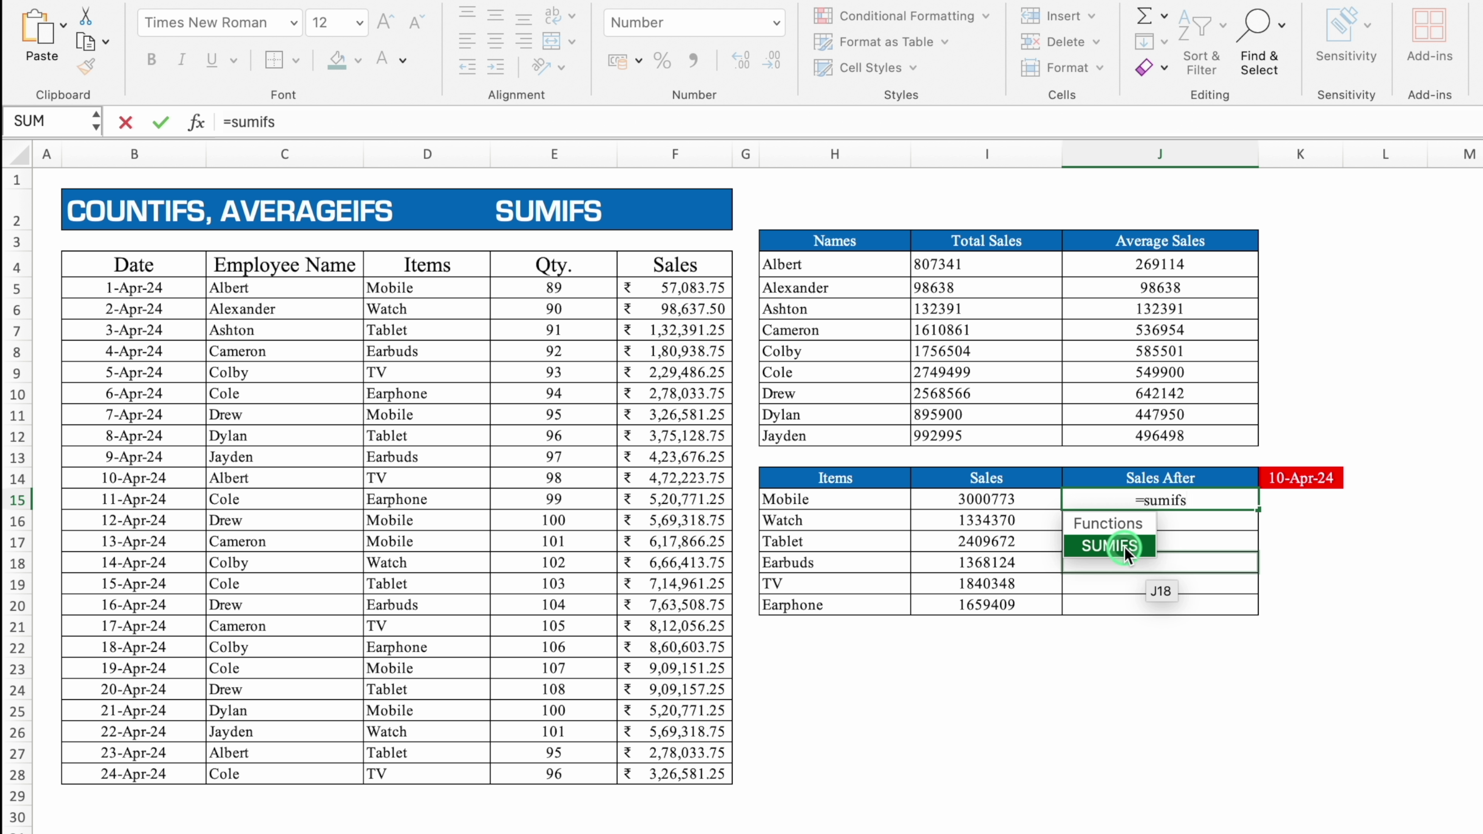
key("Tab")
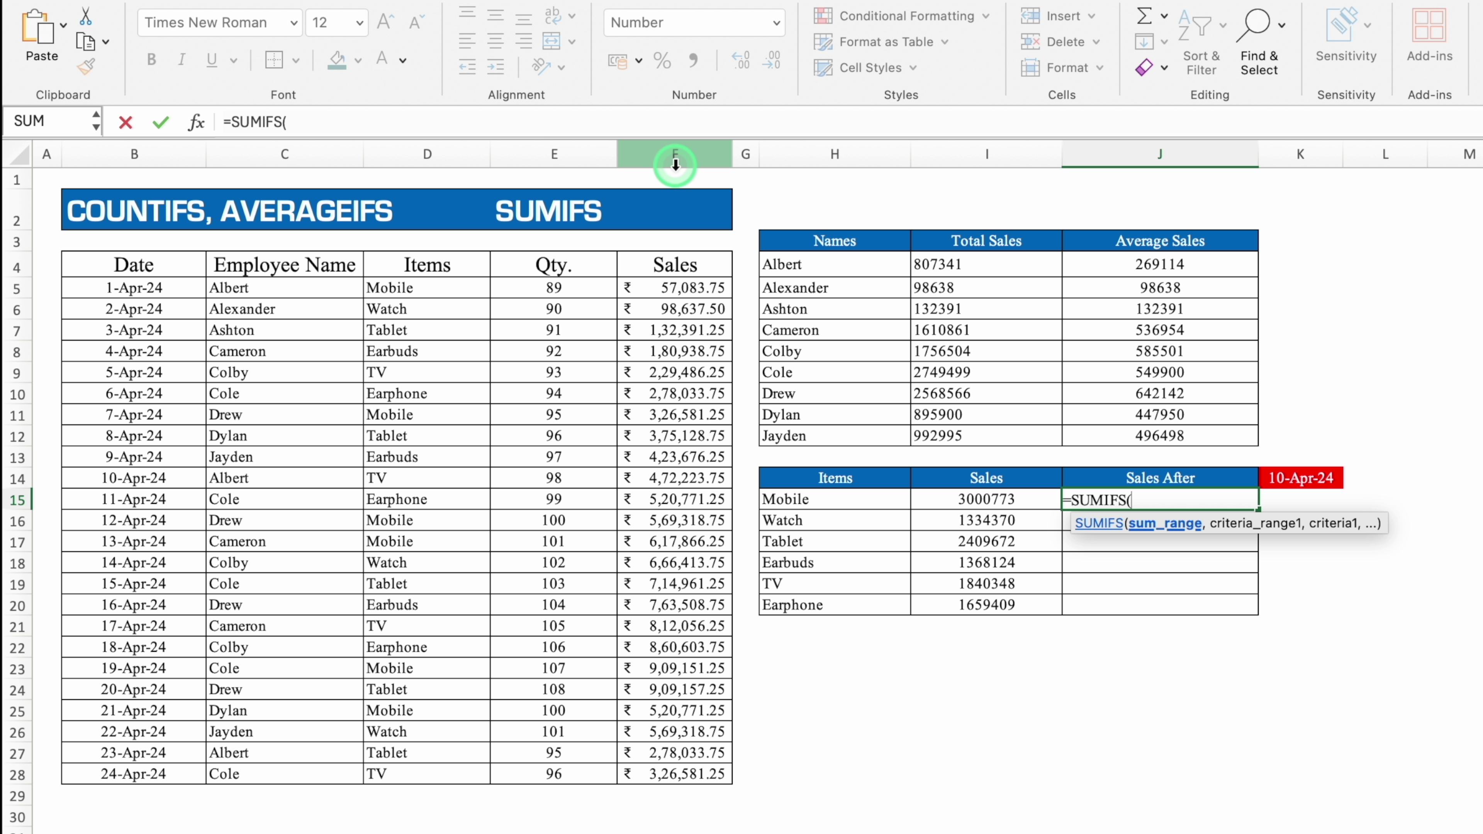
left_click(675, 157)
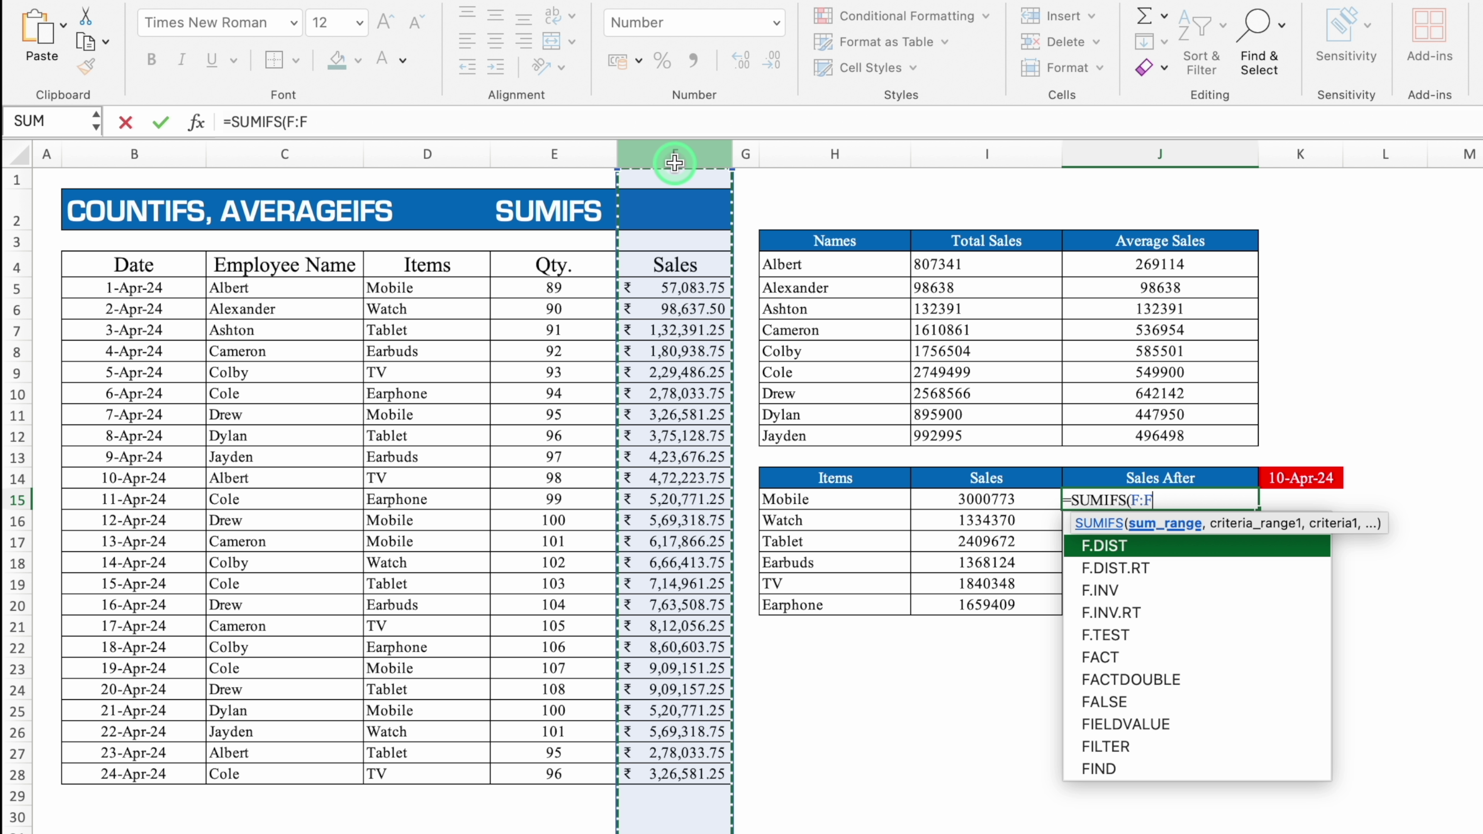
key("F4")
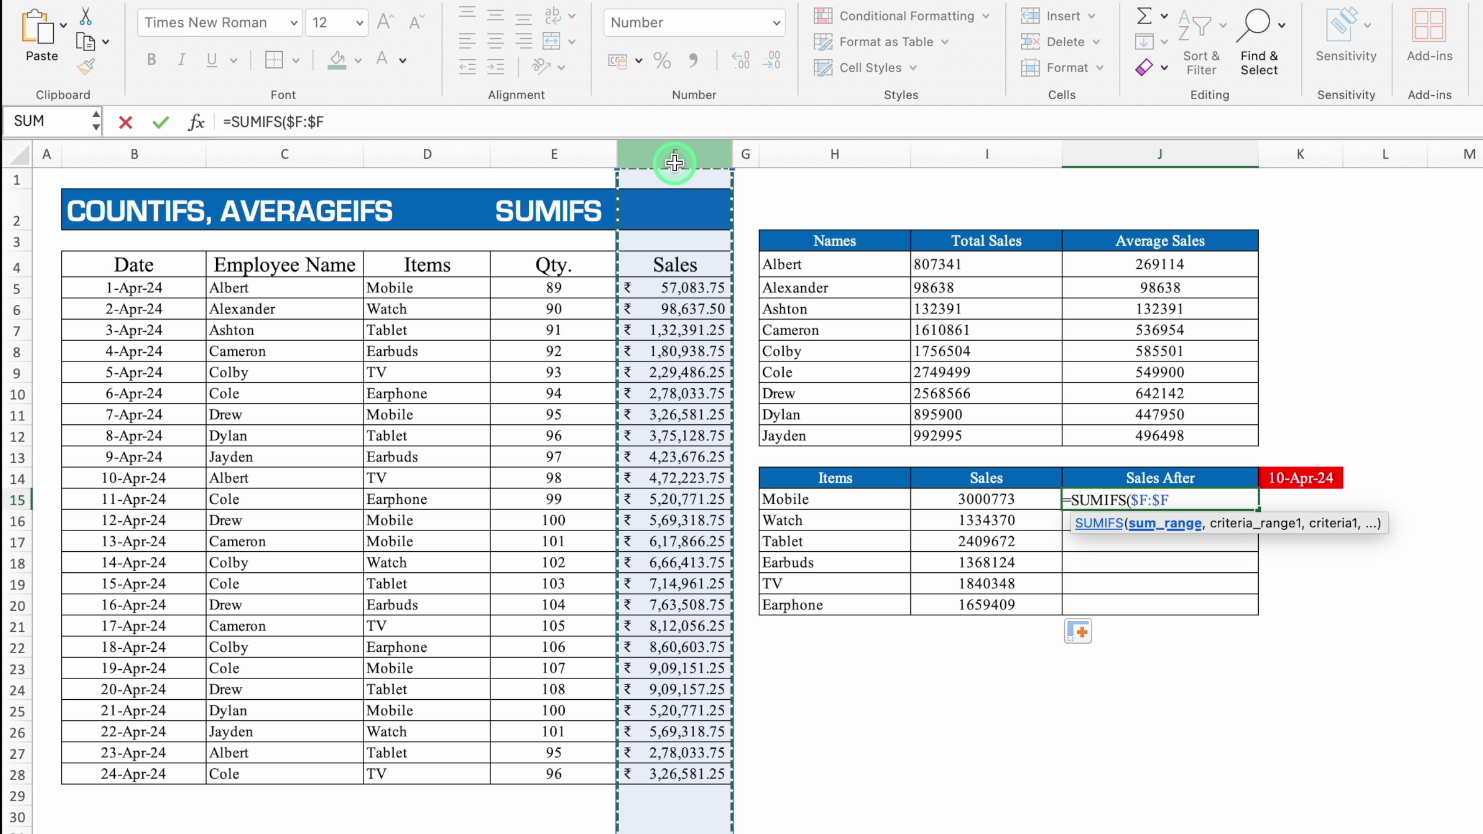
type(",")
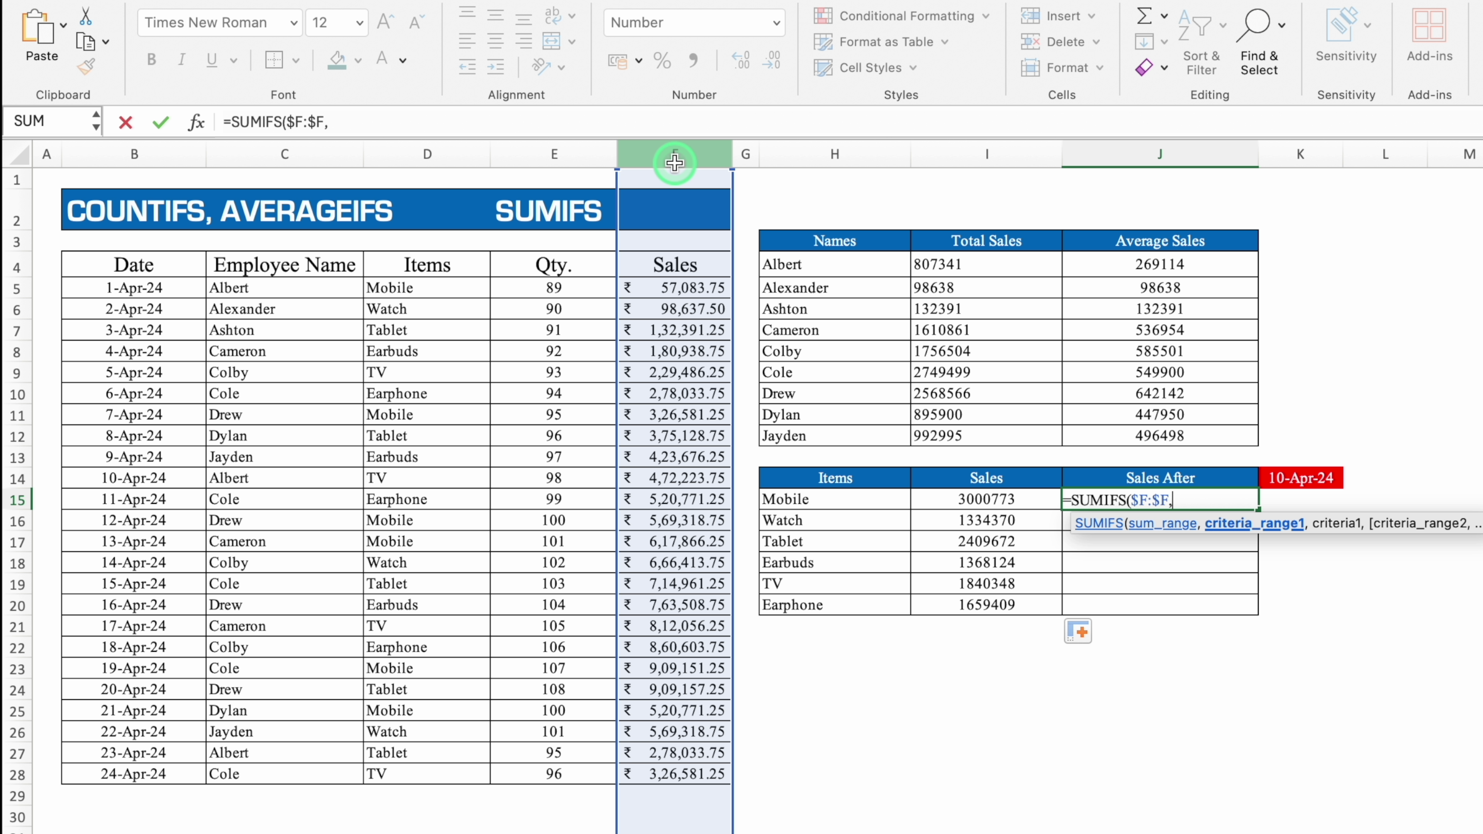
Add the item condition to the J15 formula, with criteria range $D:$D and criterion H15
left_click(439, 155)
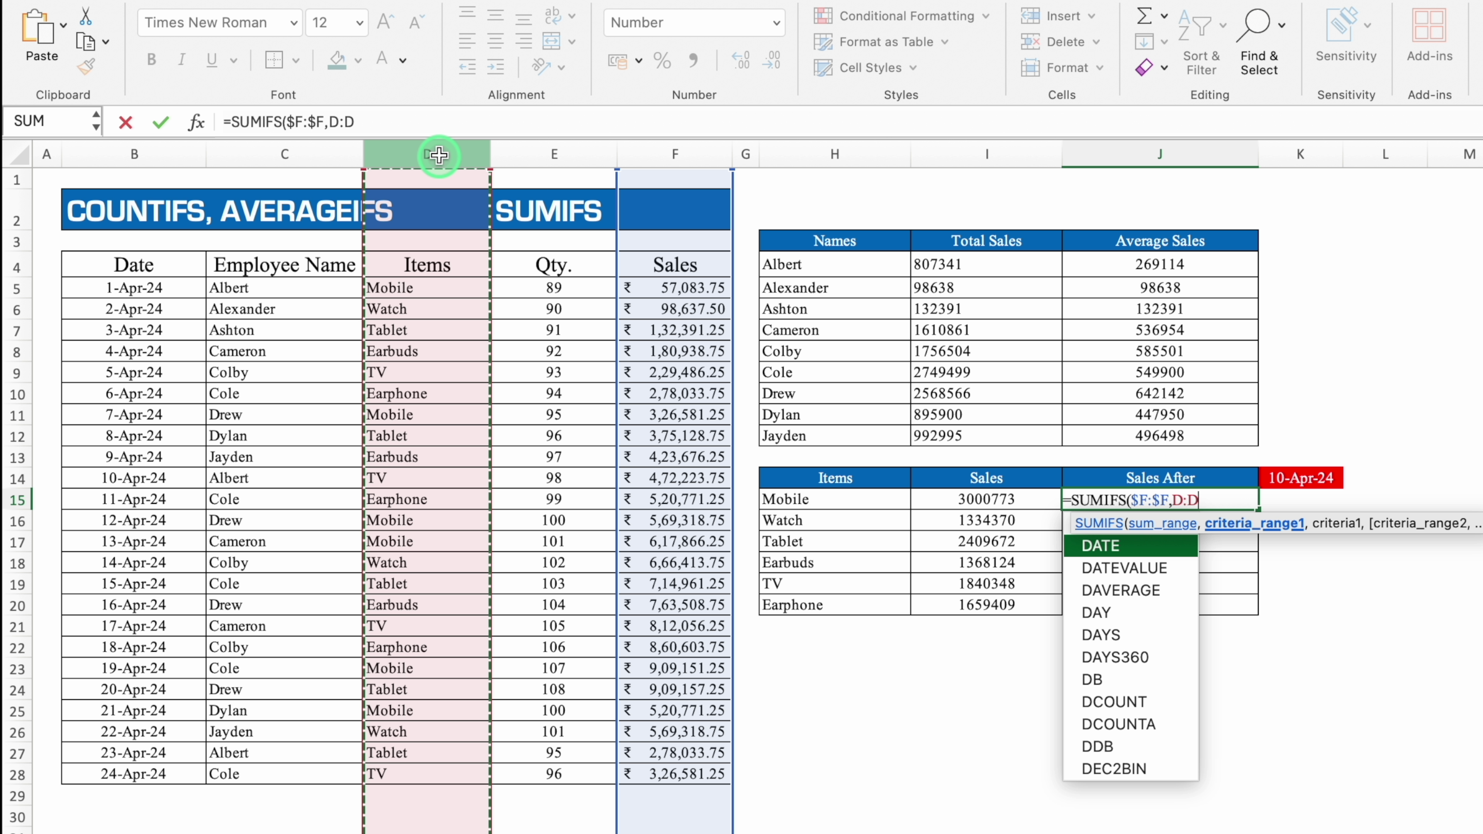
key("F4")
type(",")
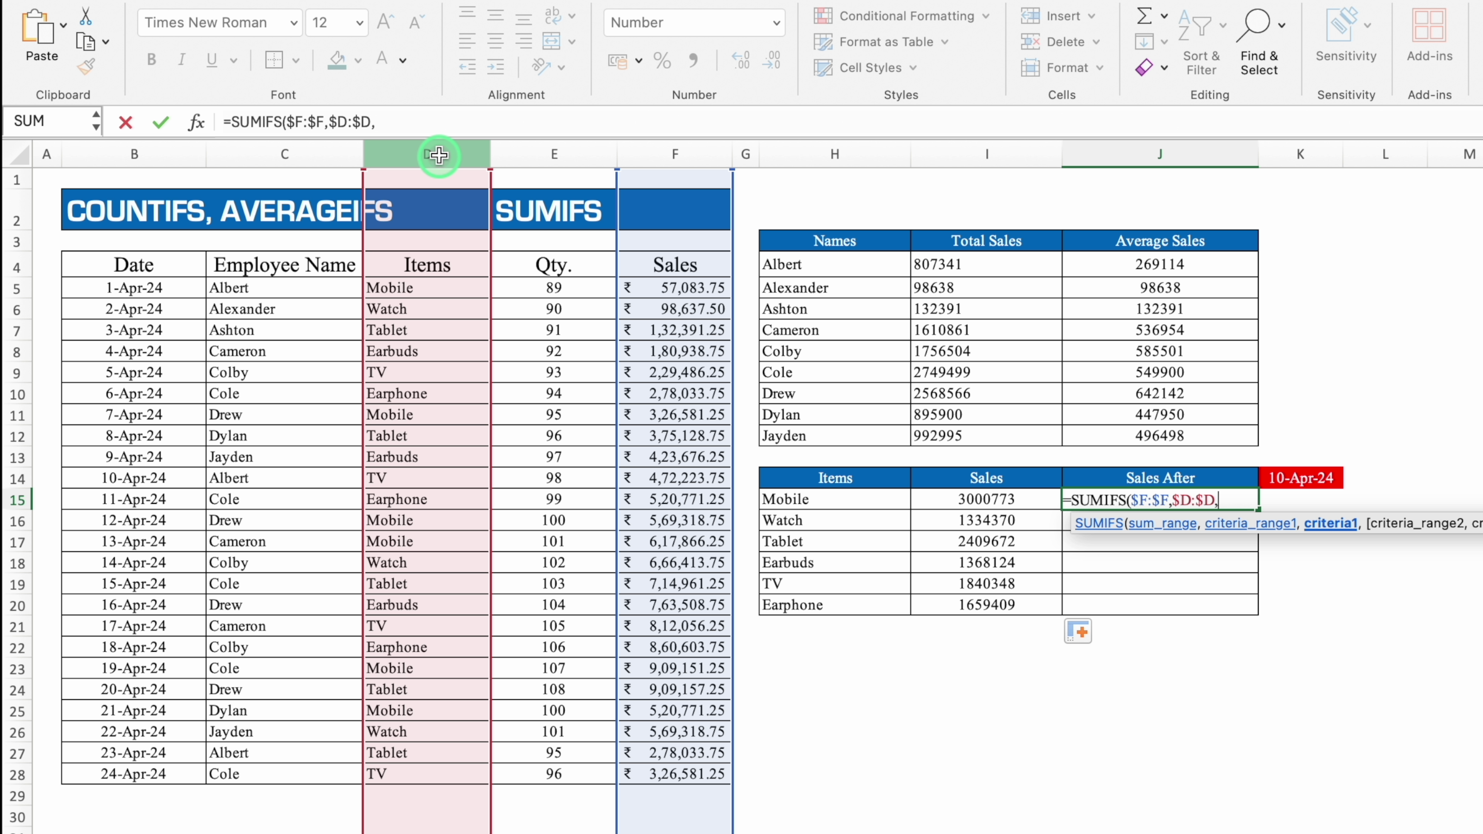
left_click(862, 504)
type(",")
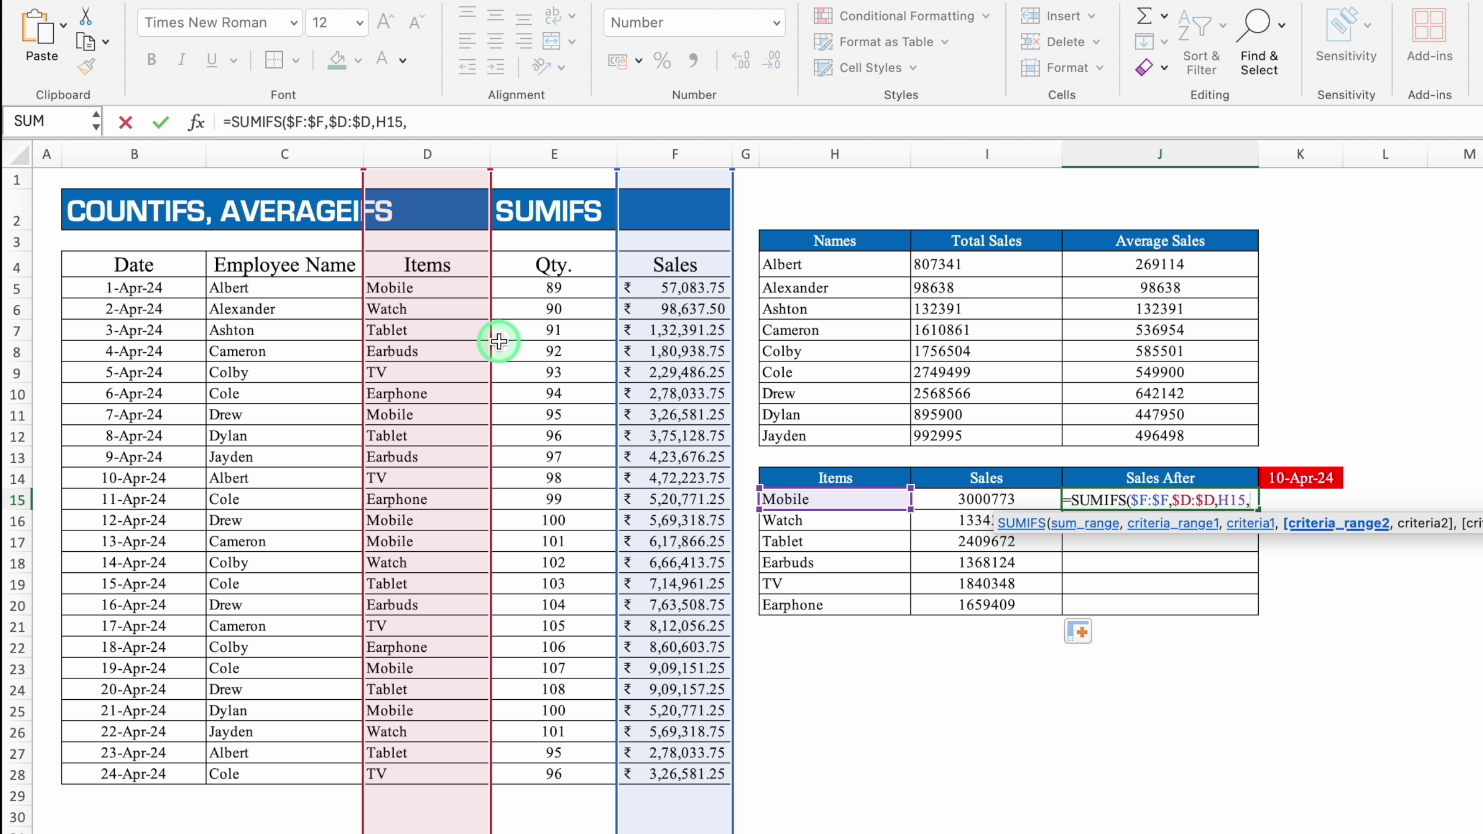
Add the absolute Date column $B:$B as the second criteria range in the J15 SUMIFS formula
left_click(132, 152)
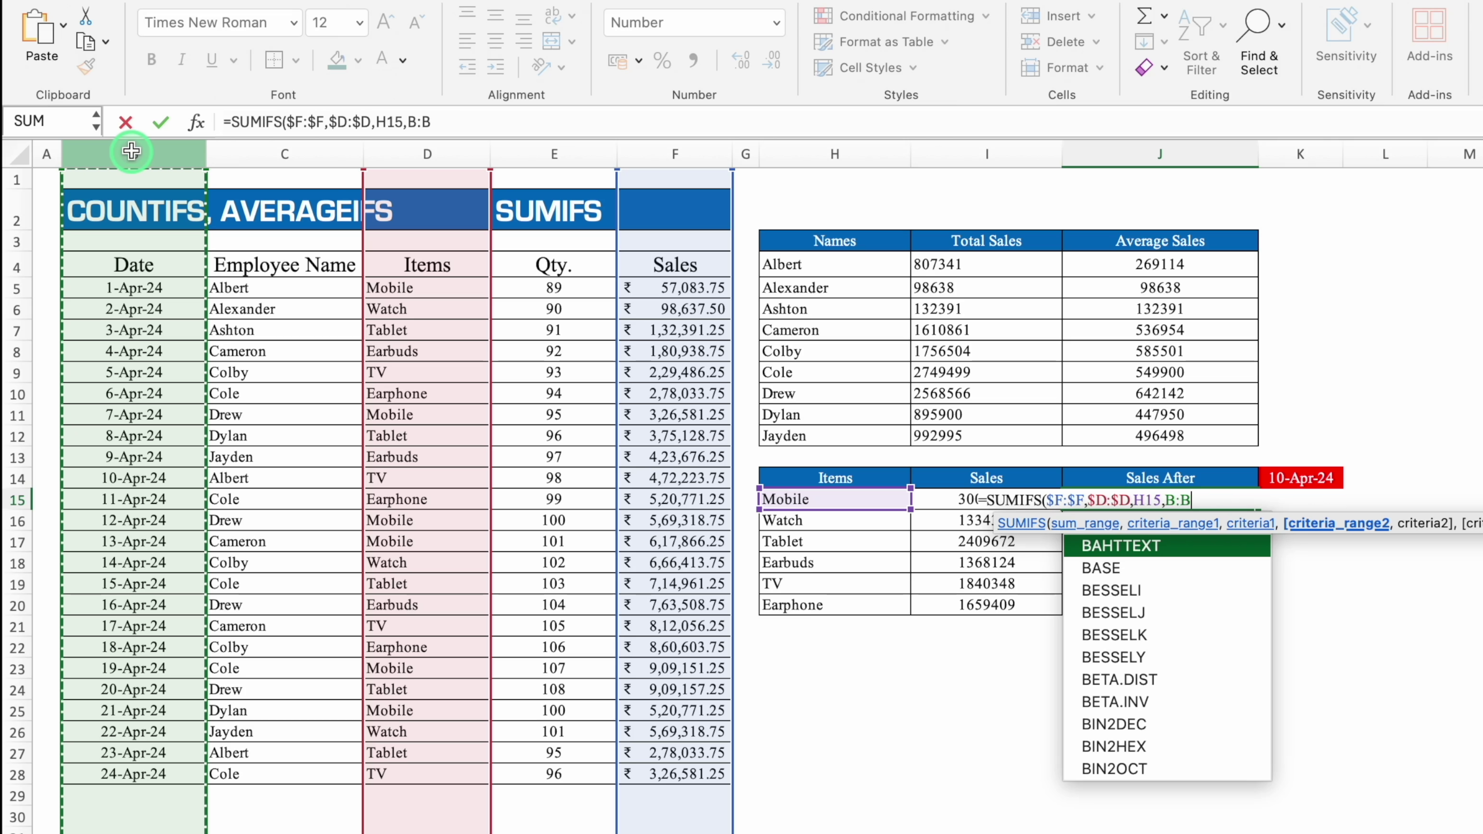
key("F4")
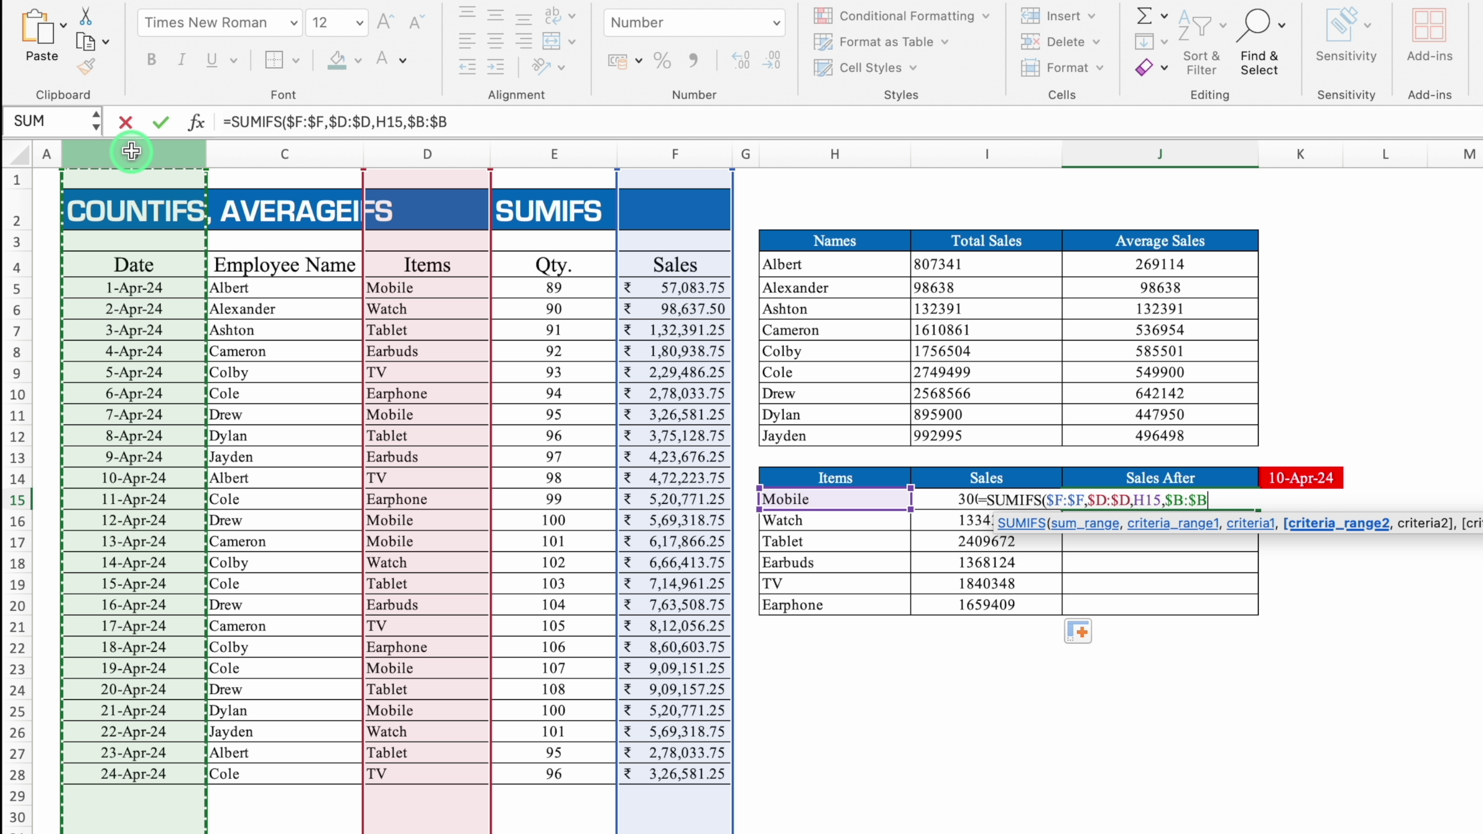
type(",")
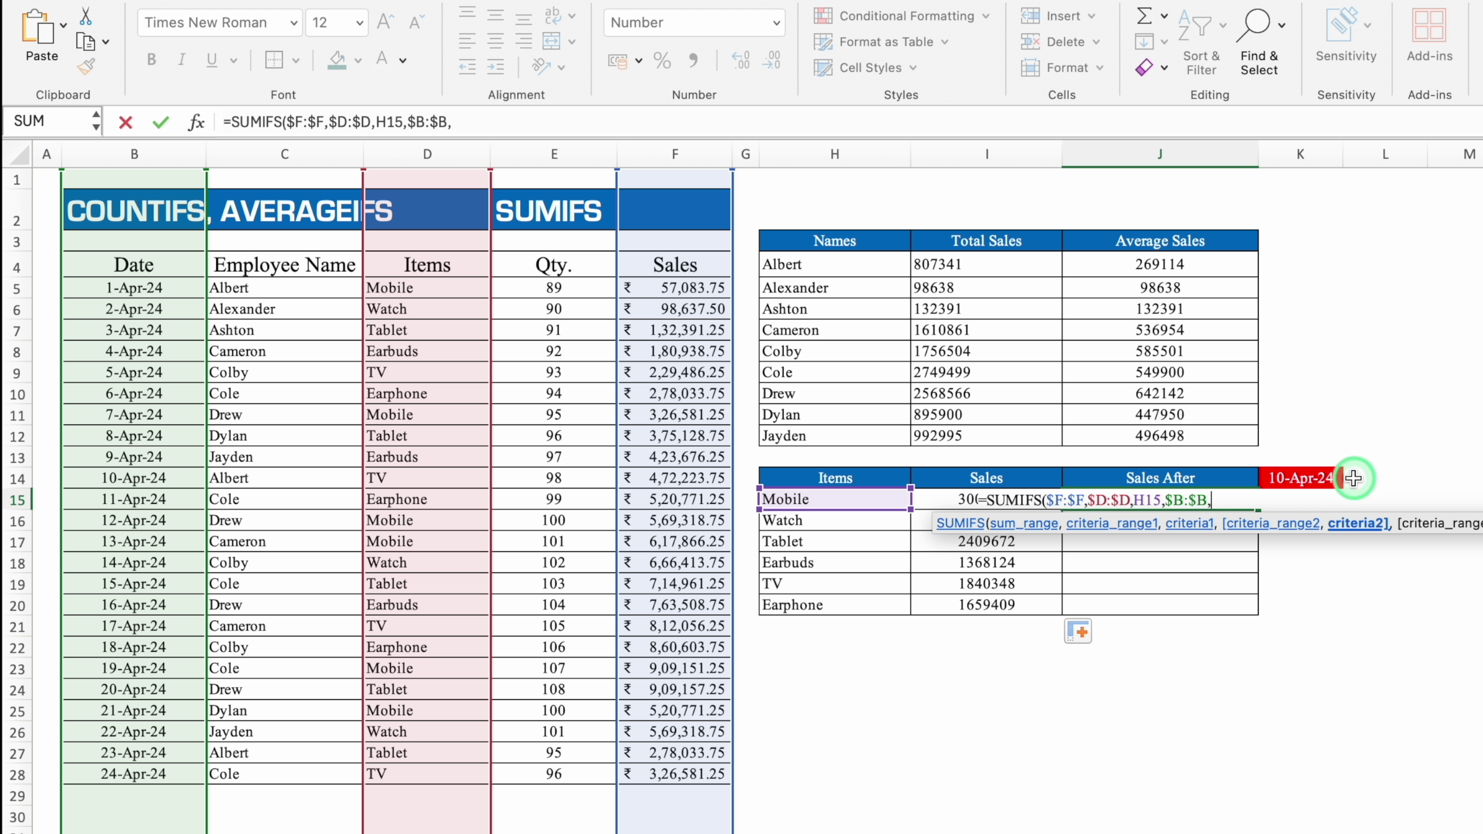
Complete the J15 formula with the date criterion ">="&$K$14 and fill it down to J20 for all items
type("\">")
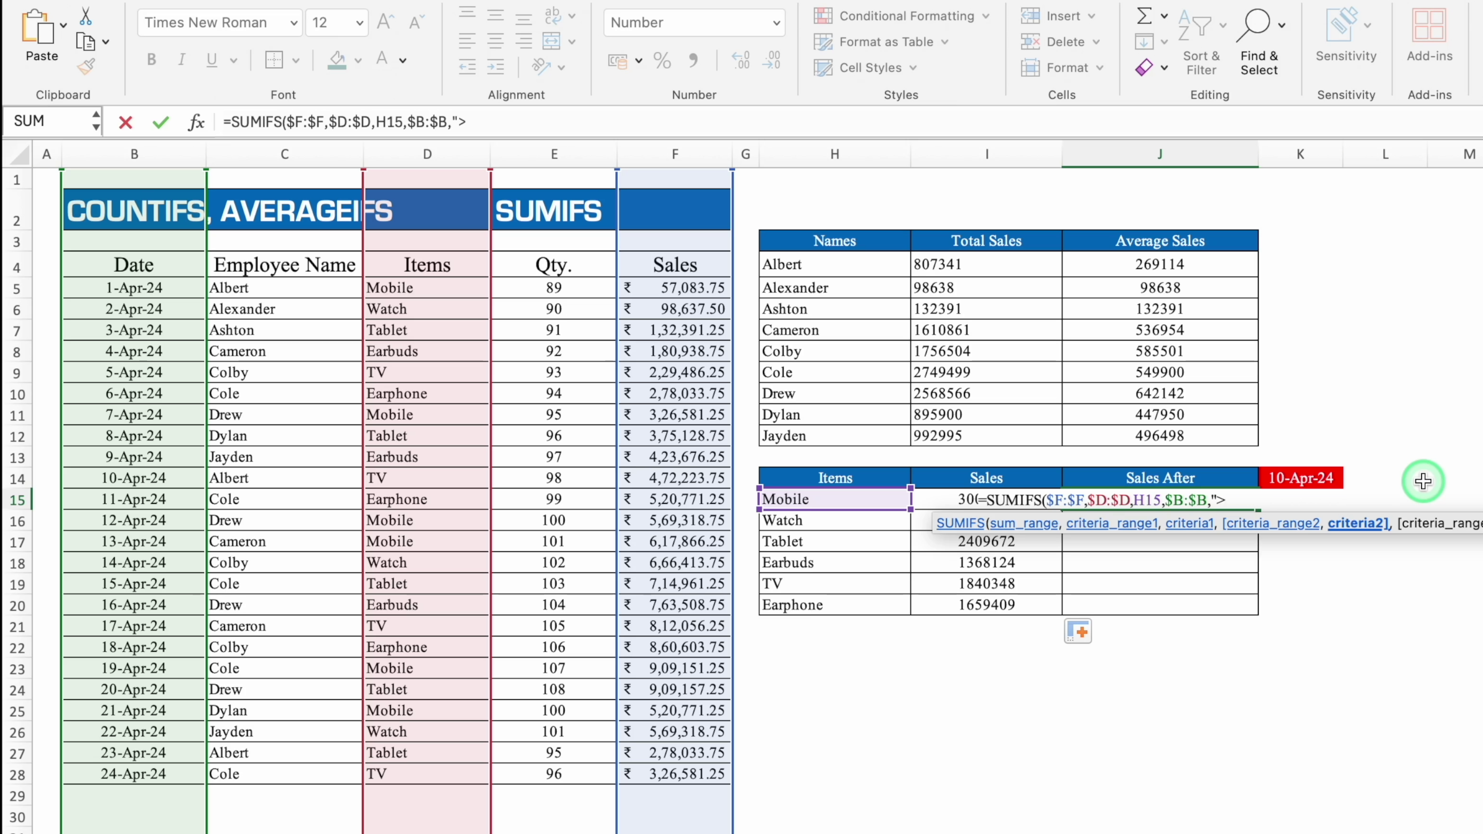
type("=\"&")
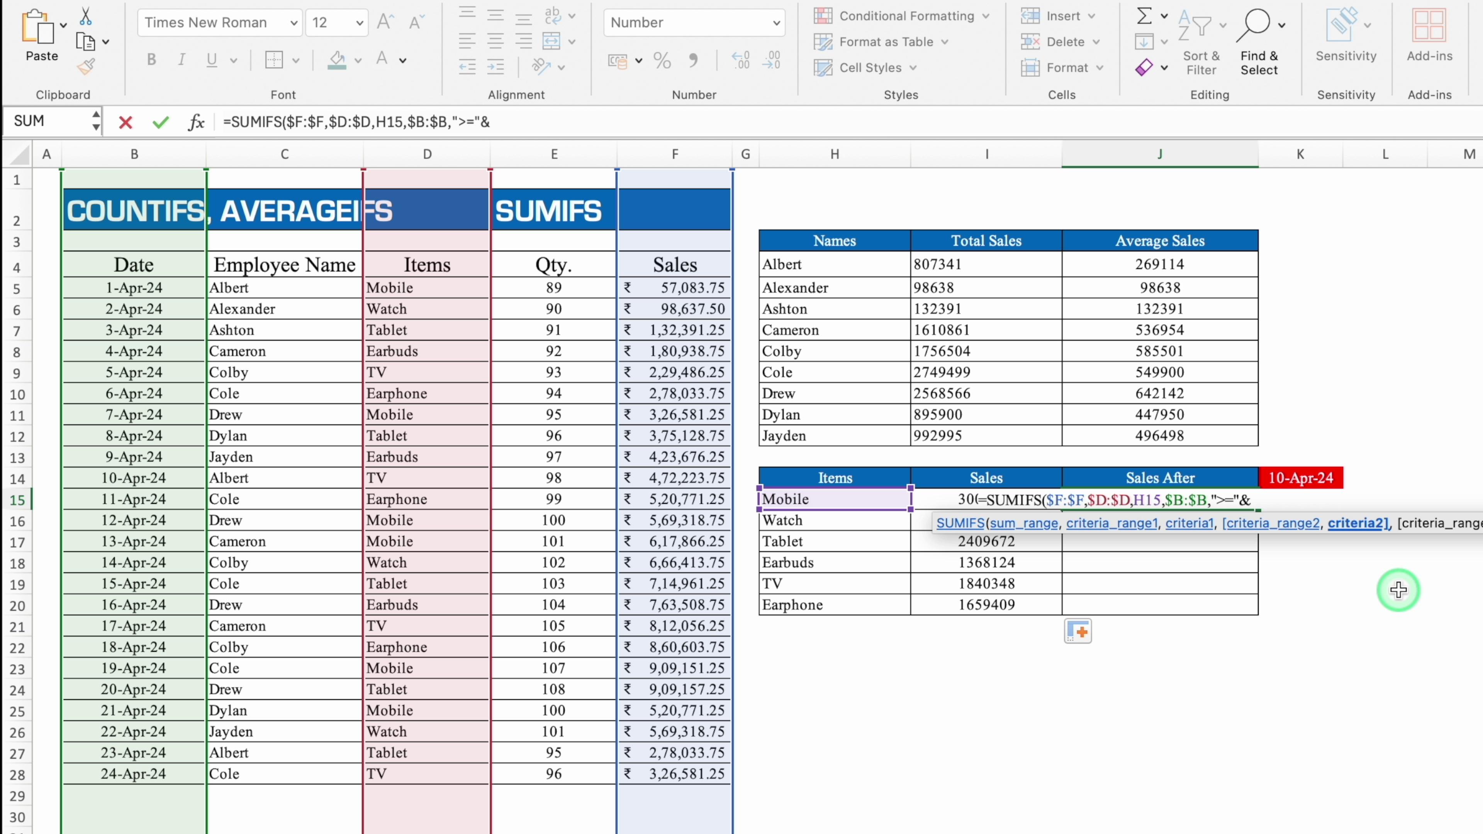
left_click(1315, 479)
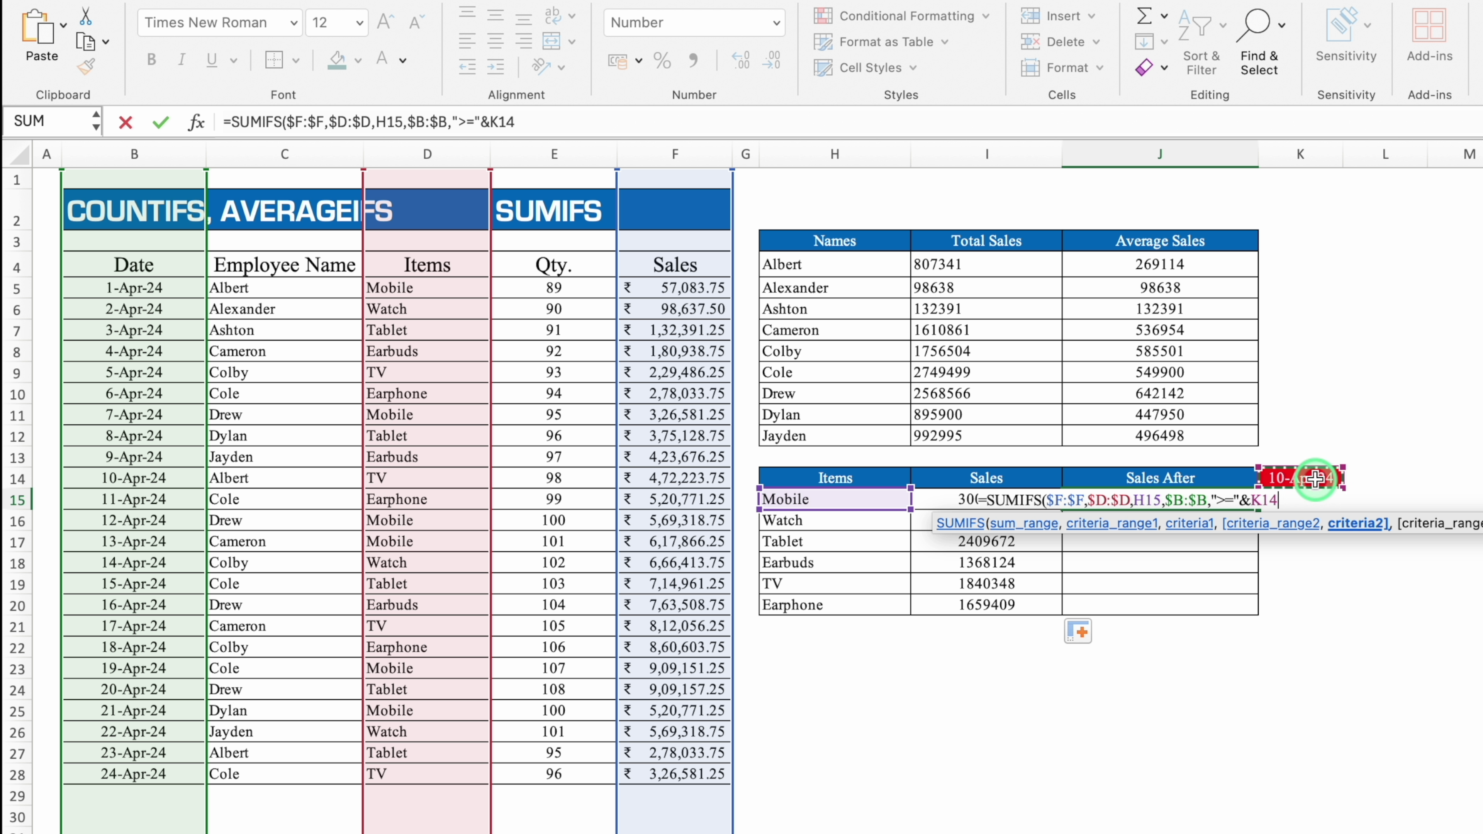
key("F4")
type(")")
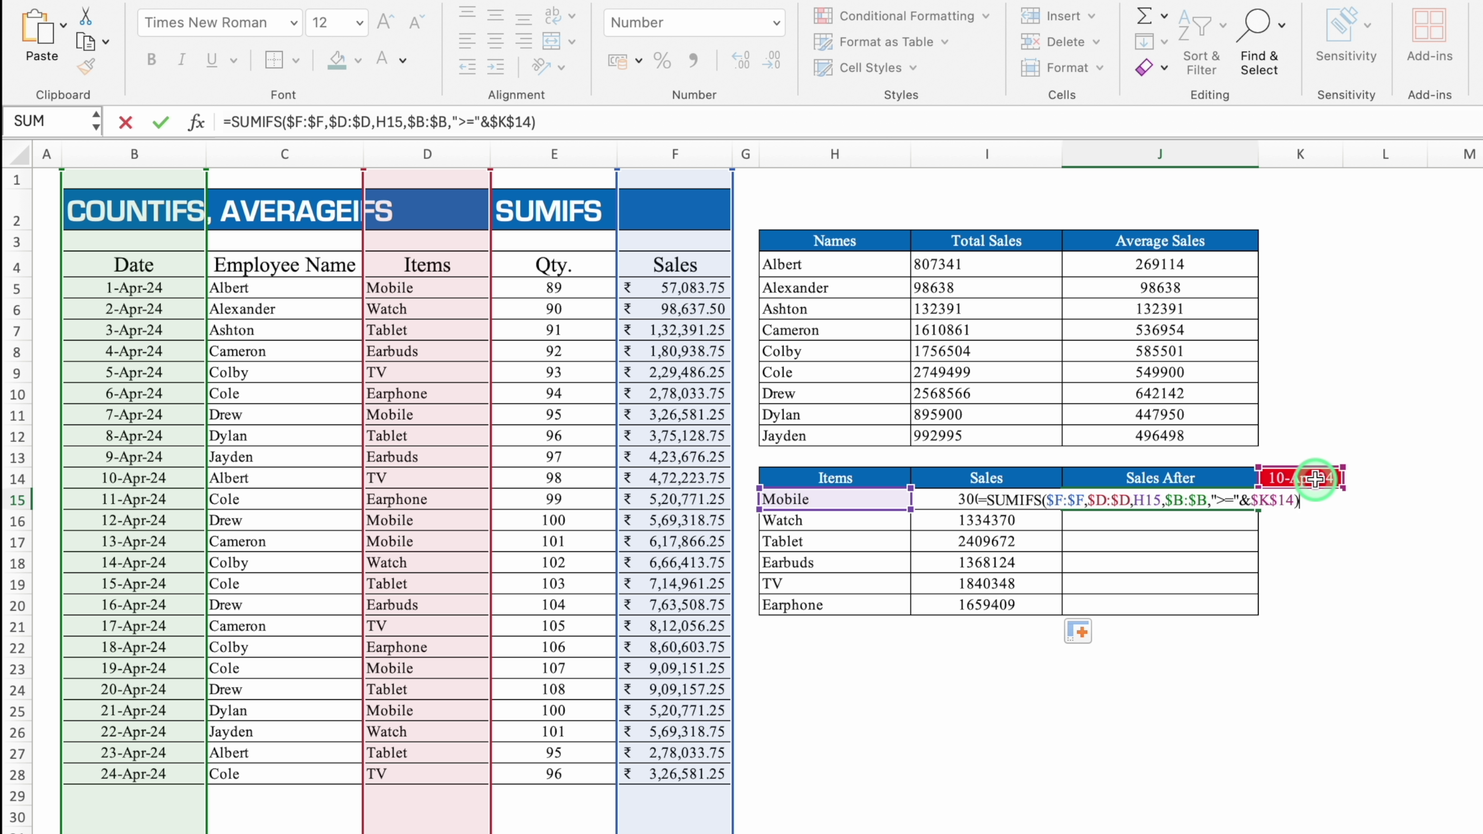
key("Return")
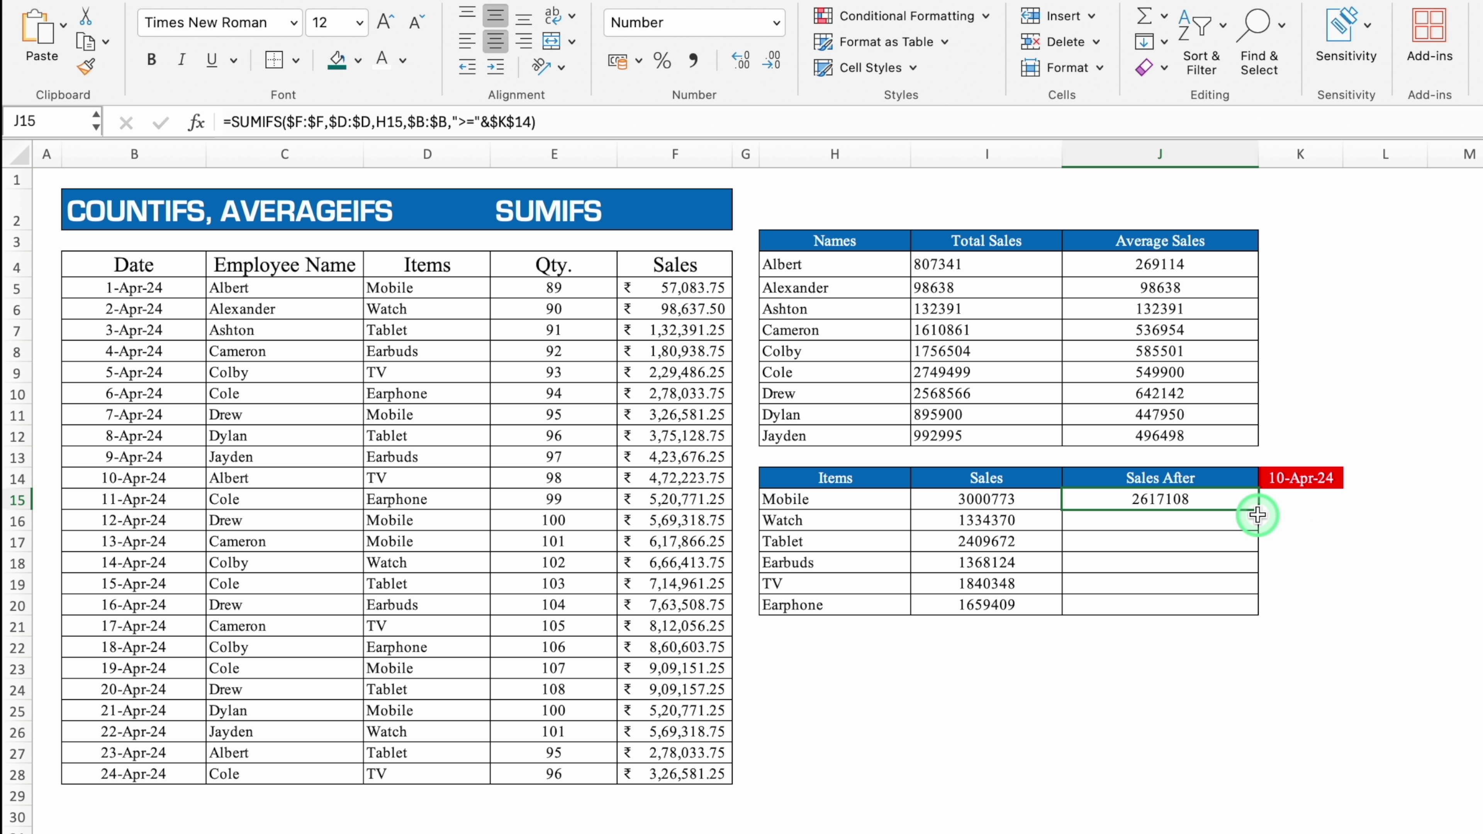
left_click_drag(1256, 508, 1256, 614)
left_click(1300, 668)
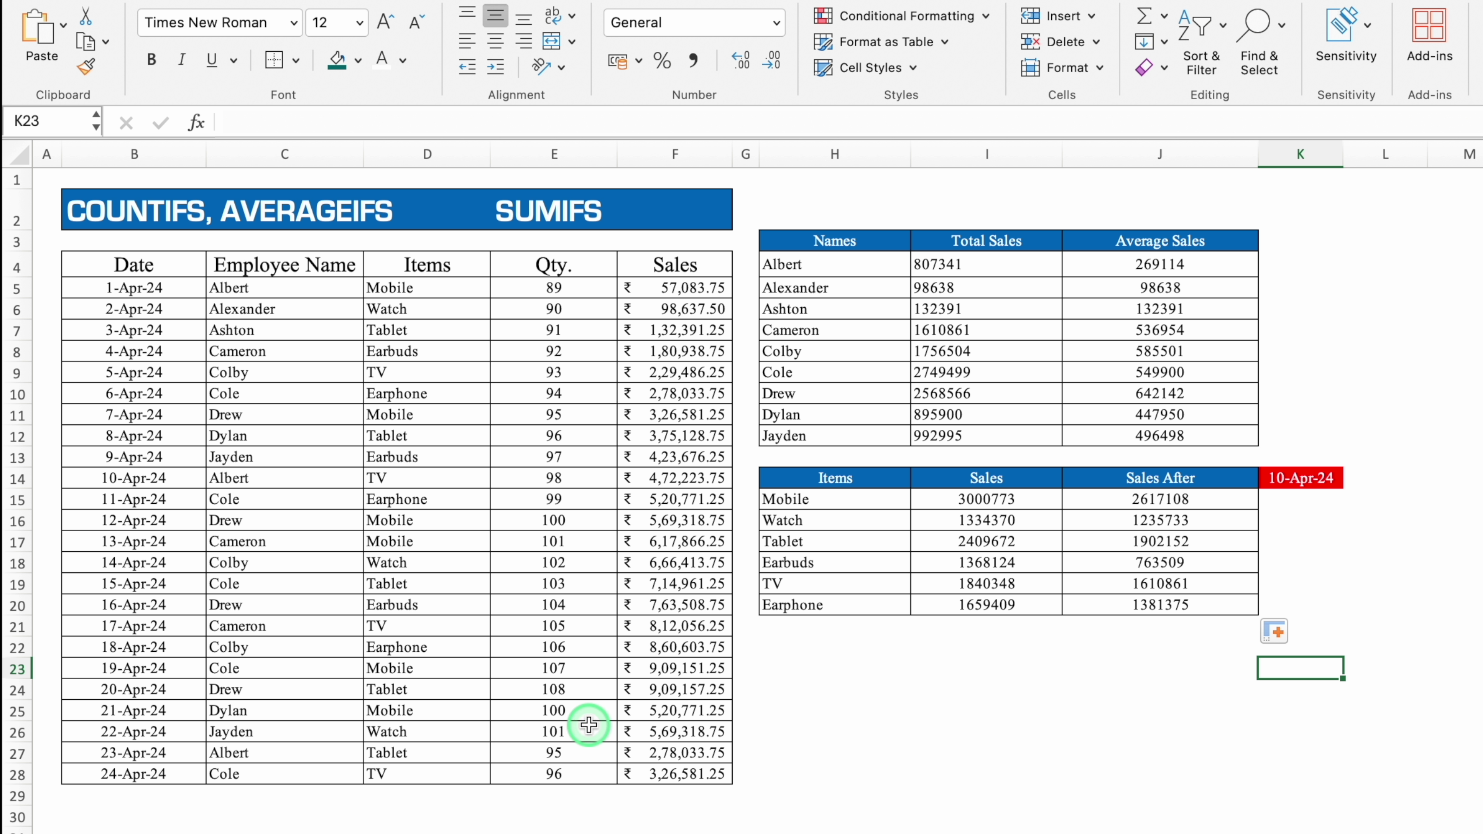
Clear all the dates in B5:B28 to test the Sales After totals, and undo the deletion
left_click_drag(156, 290, 176, 779)
key("Delete")
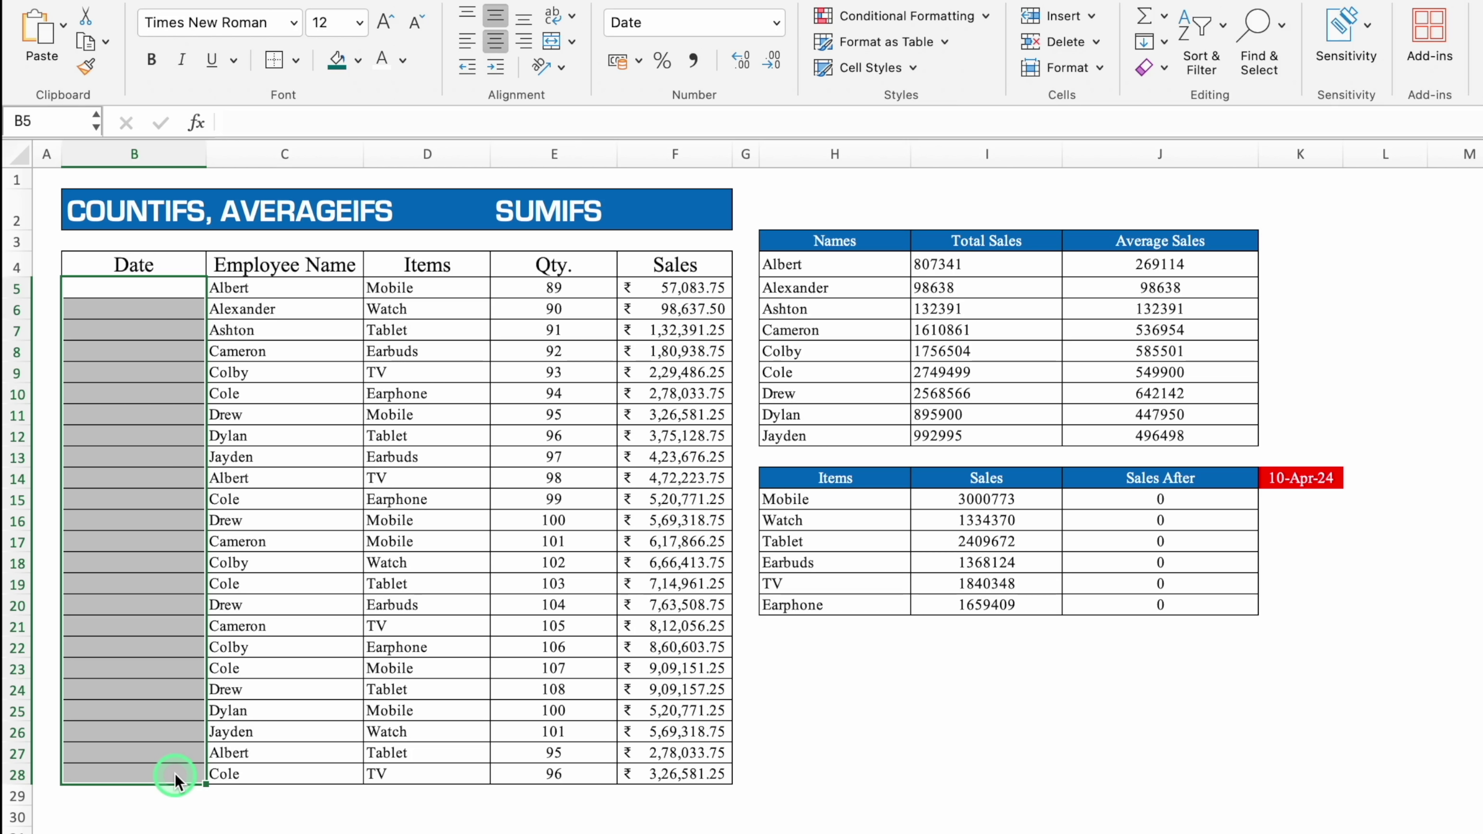
key("super+z")
Test the date condition by clearing B5:B13 and, separately, B13:B18, and undo both deletions
left_click_drag(153, 459, 169, 292)
key("Delete")
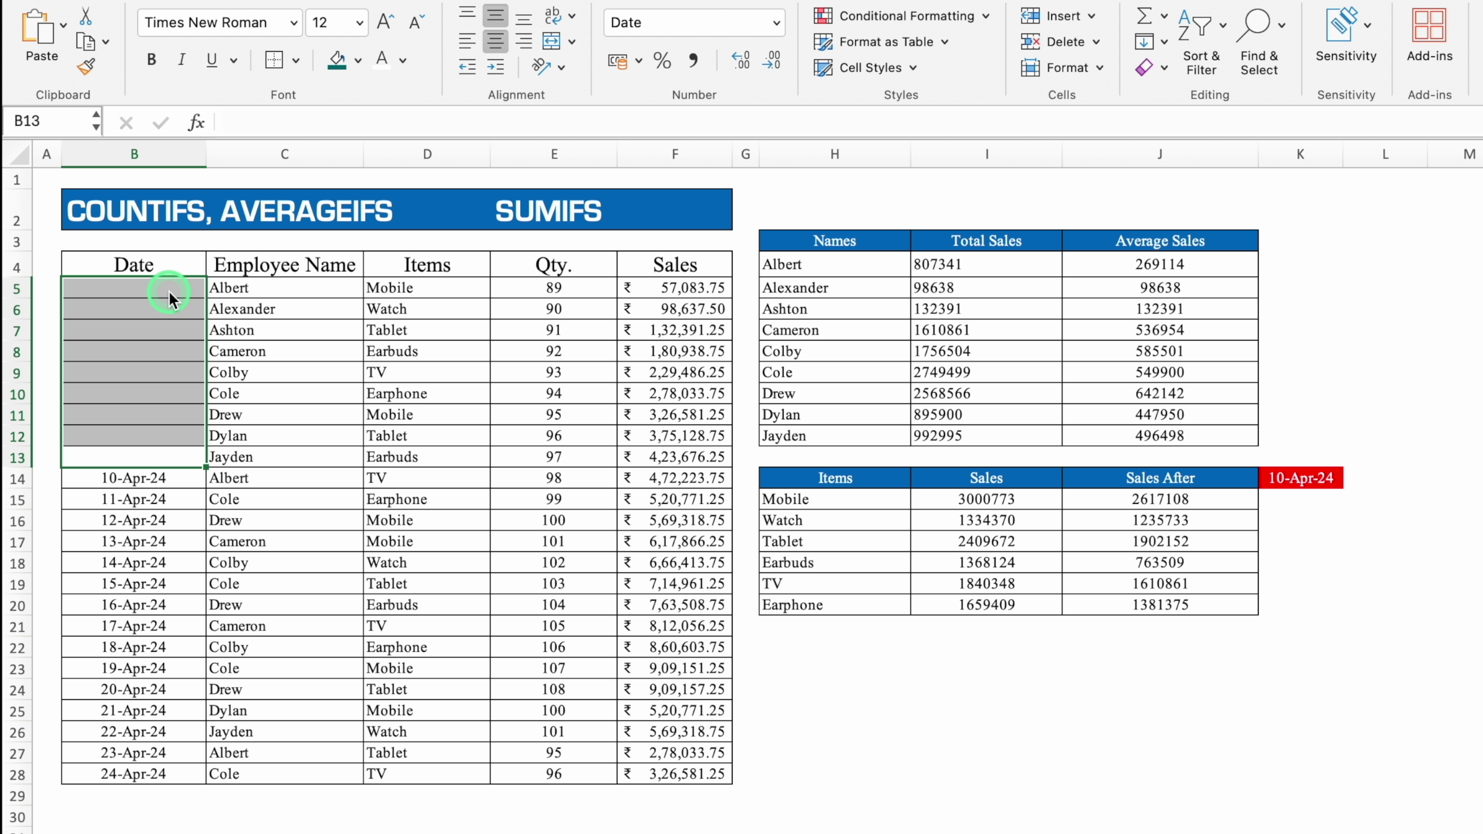
key("Return")
left_click(986, 709)
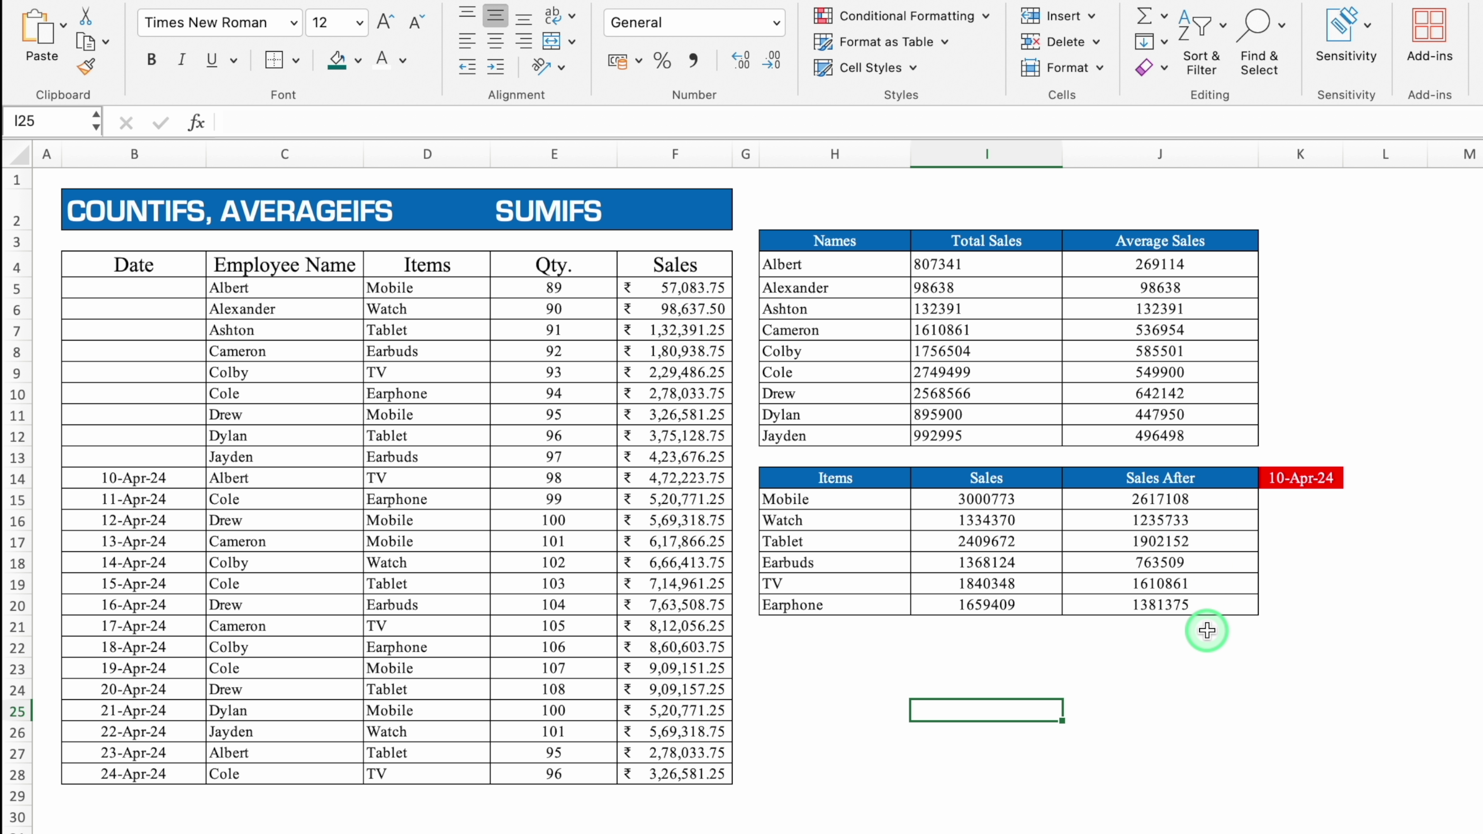
left_click_drag(158, 453, 153, 563)
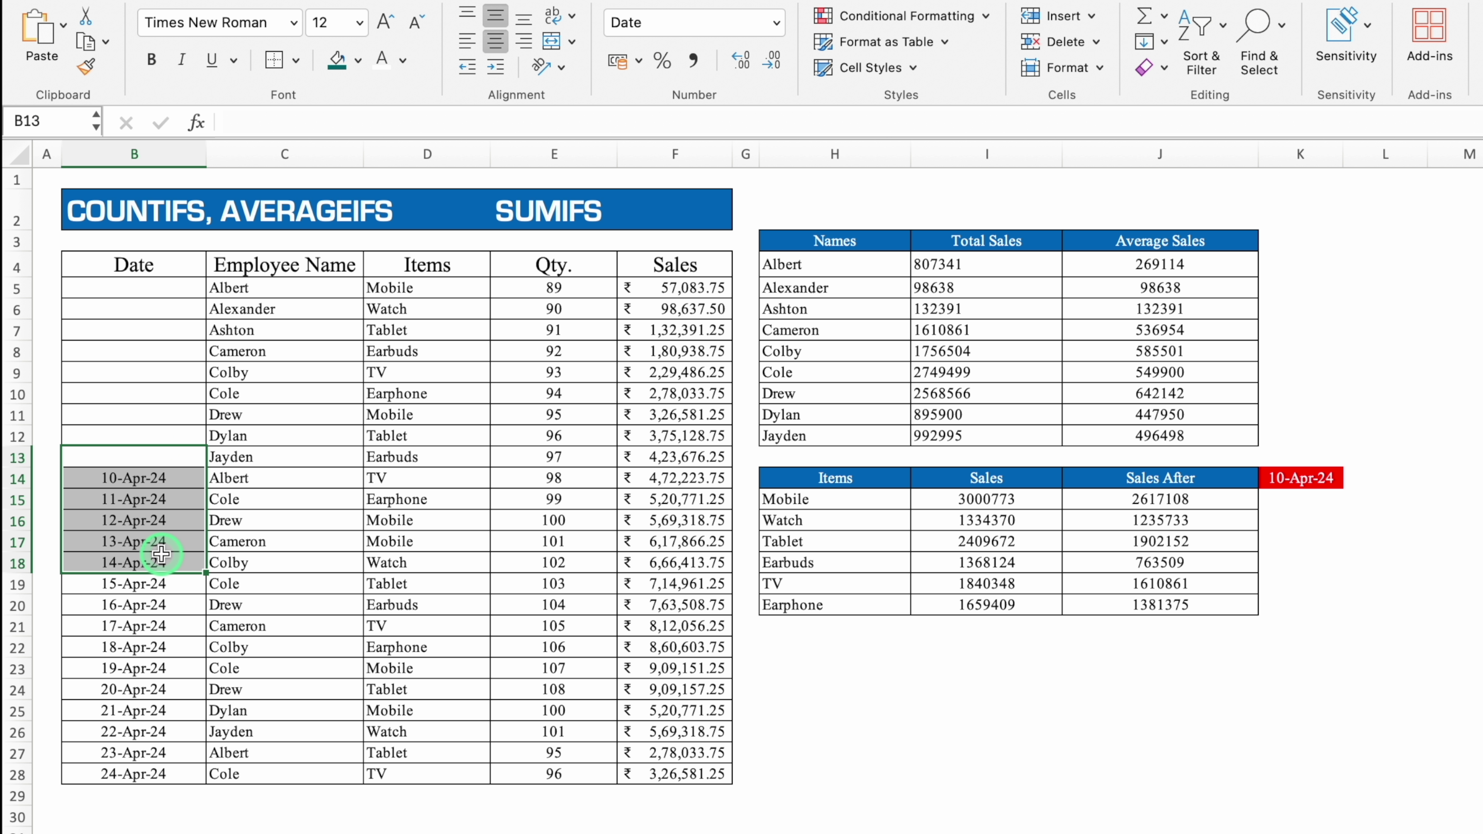
key("Delete")
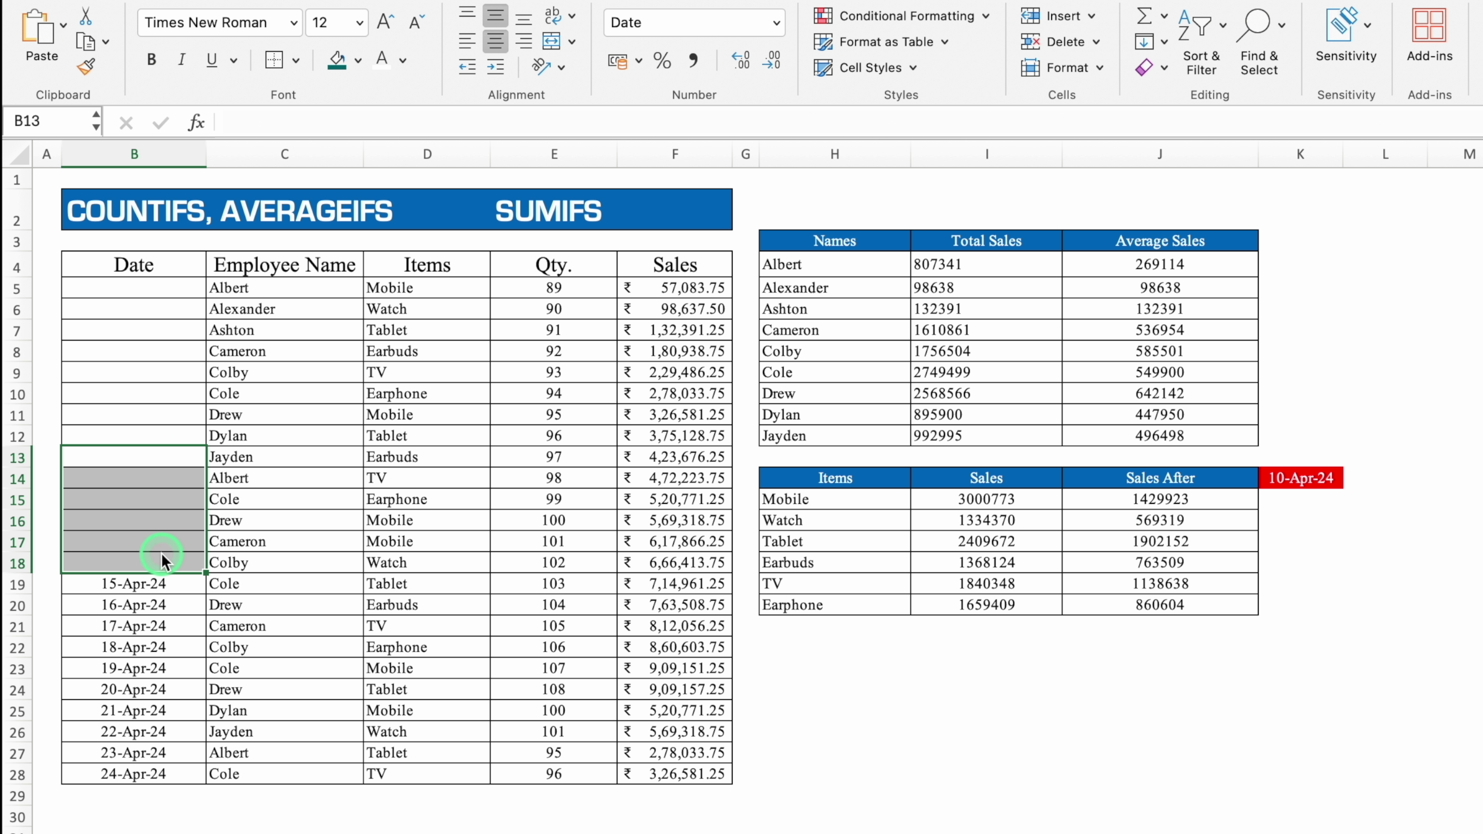
key("super+z")
key("super+z")
left_click(1187, 739)
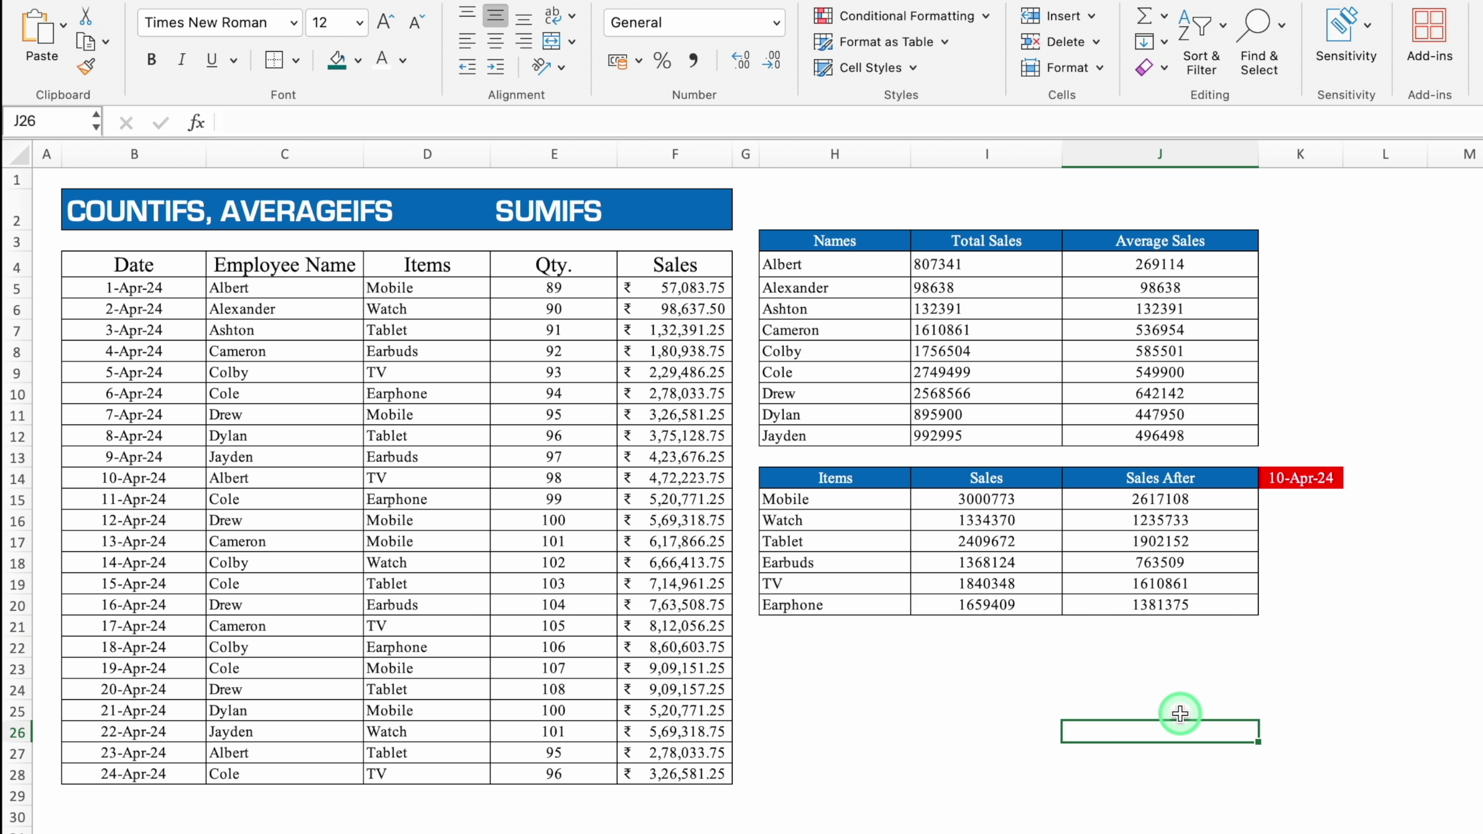
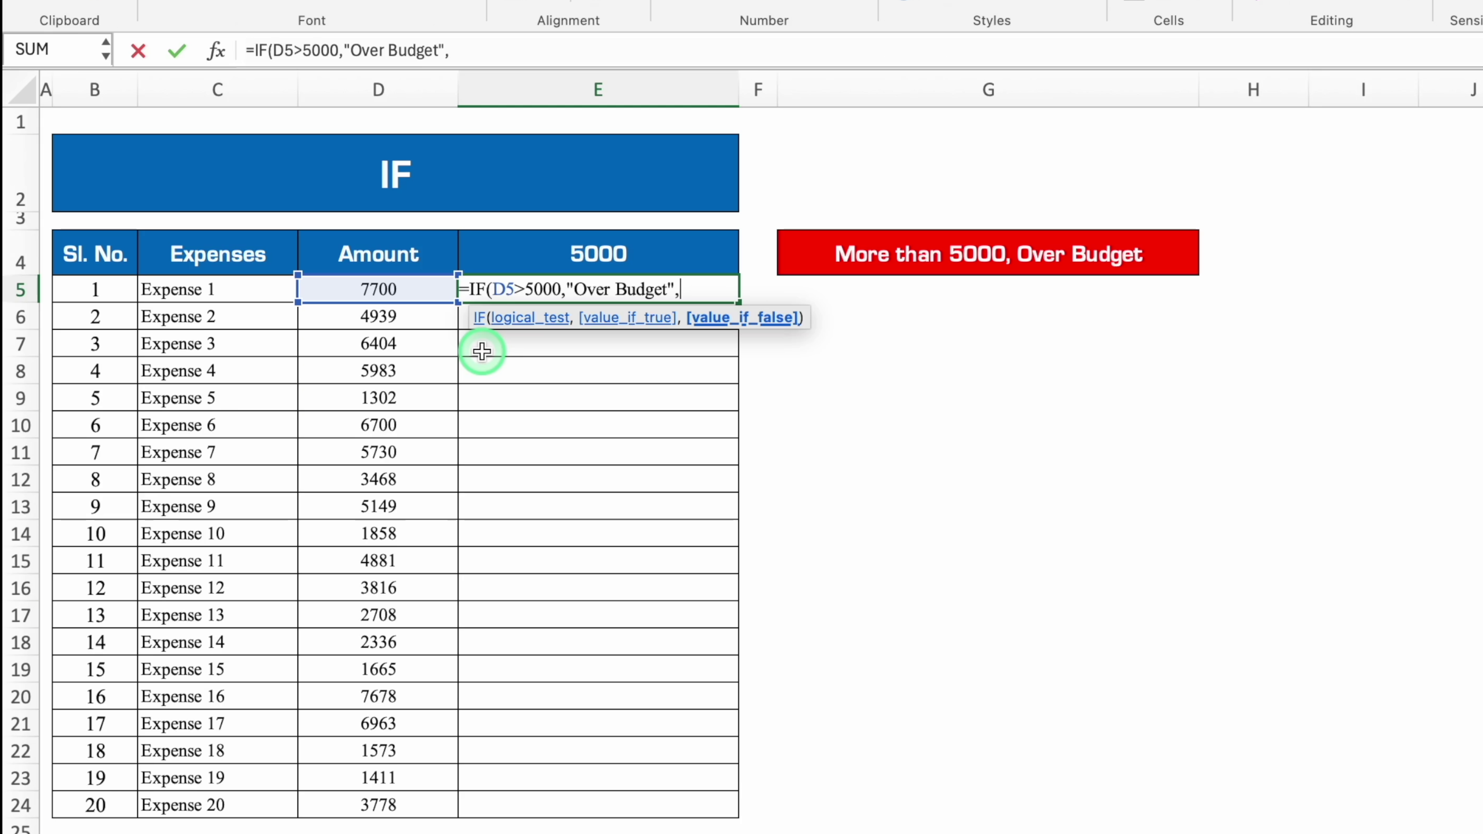
Complete the E5 formula as =IF(D5>5000,"Over Budget",""), fill it down to E24, and check a few results
type("\"\")")
key("Return")
key("Up")
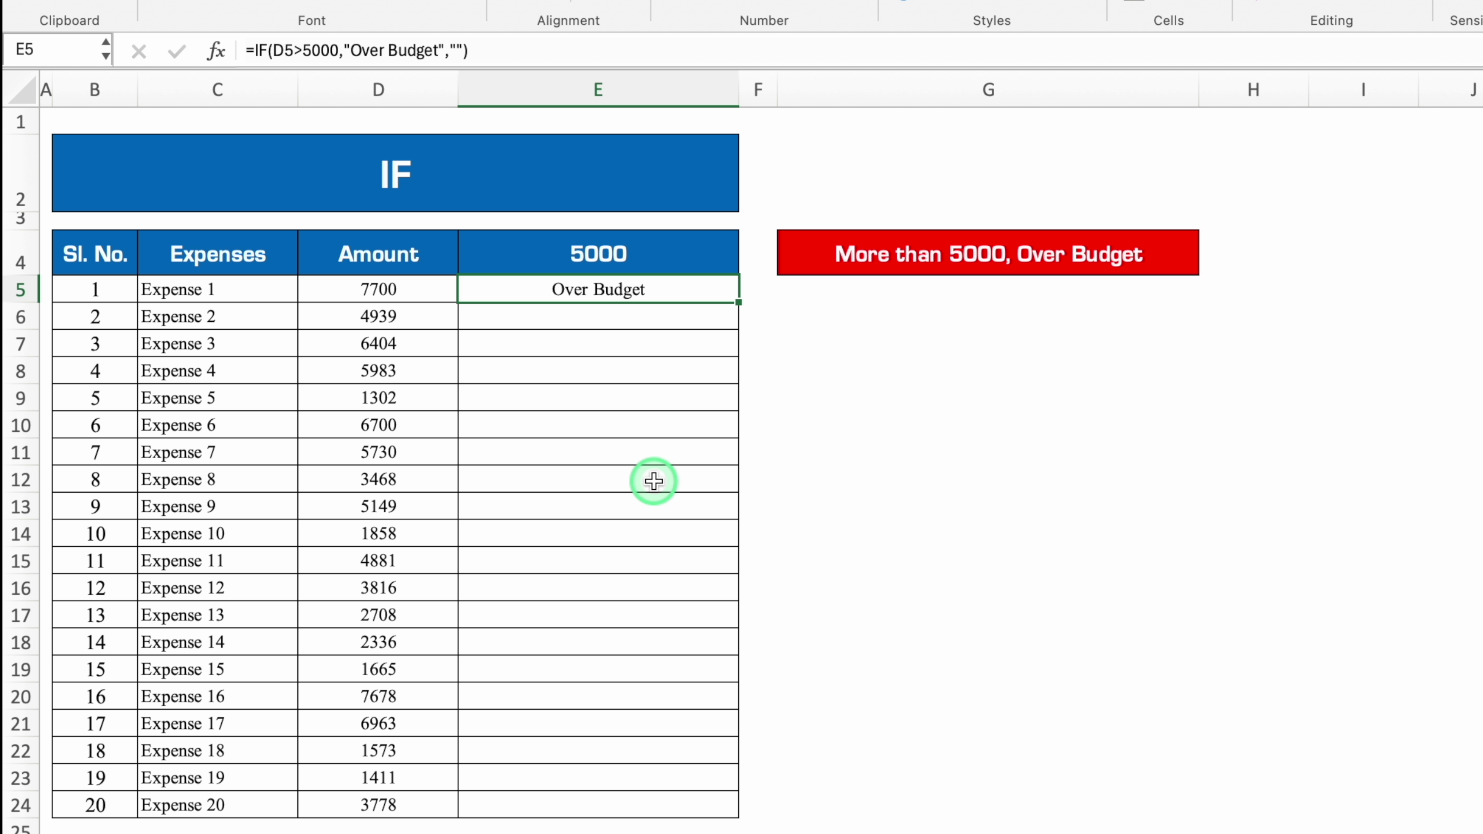
double_click(739, 302)
left_click(934, 451)
left_click(689, 349)
left_click(696, 365)
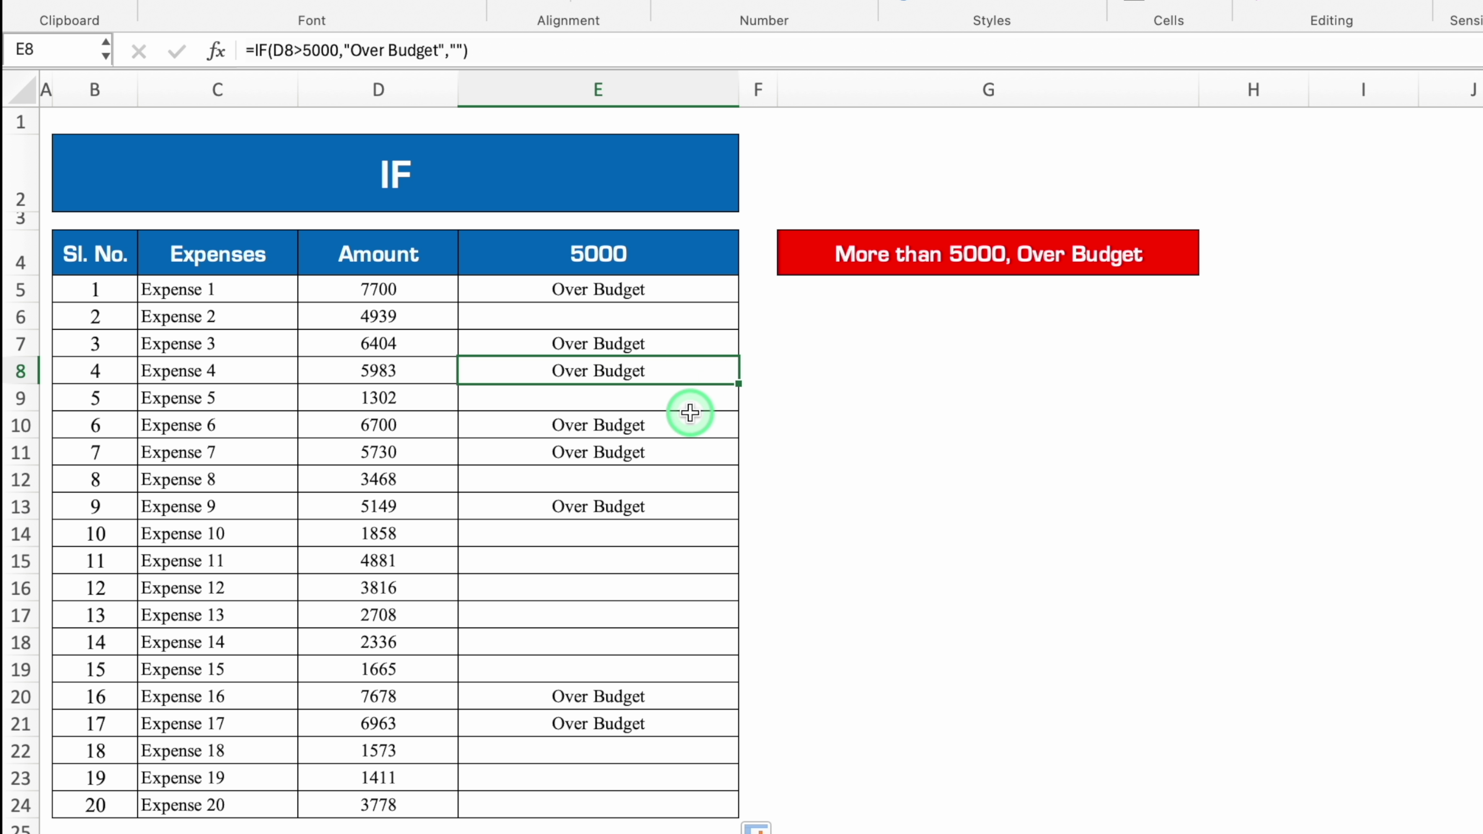
left_click(693, 424)
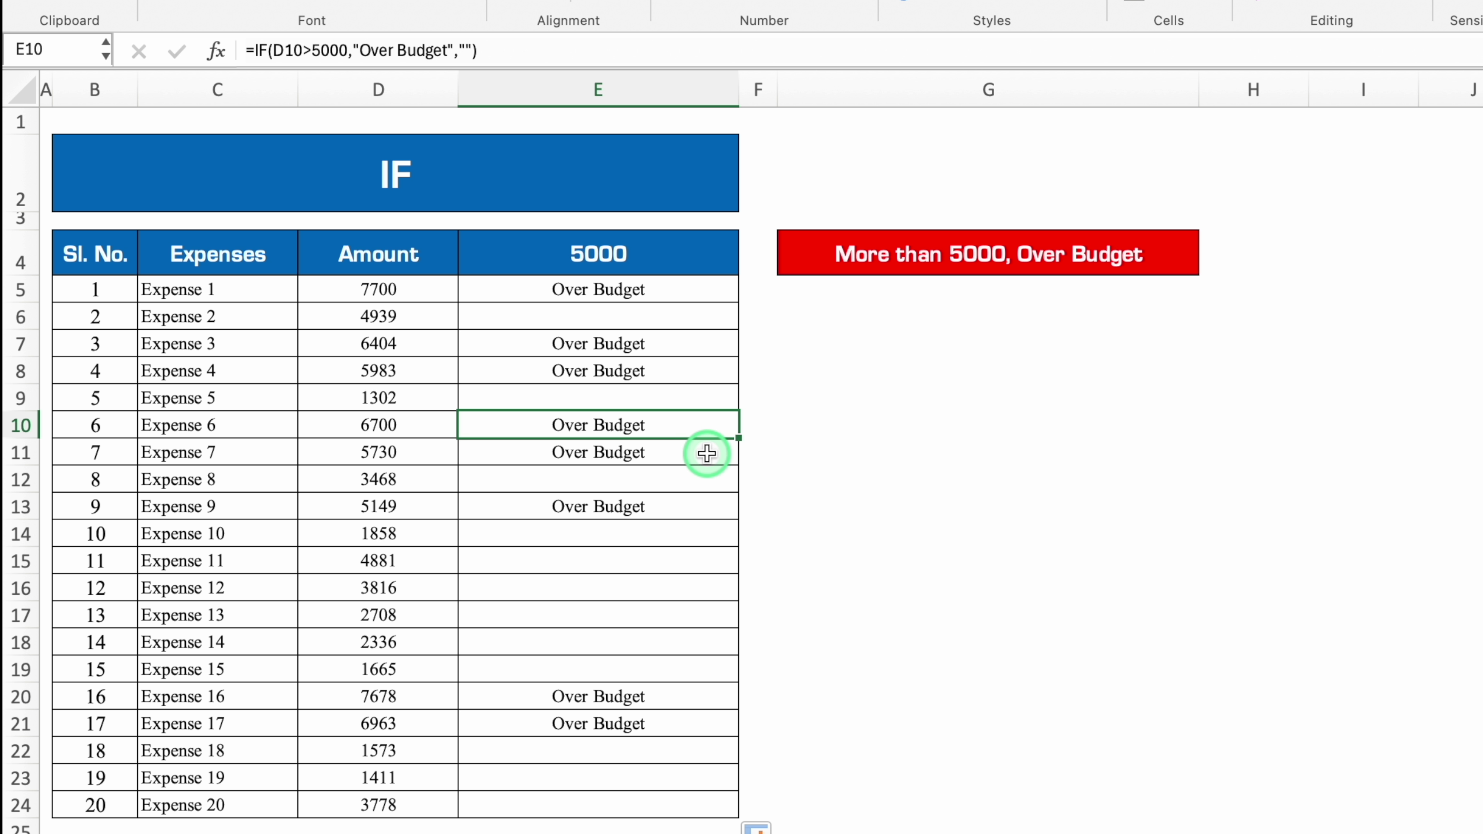
Change the value_if_false in E6's IF formula to "0" and fill it down to E24
left_click(598, 317)
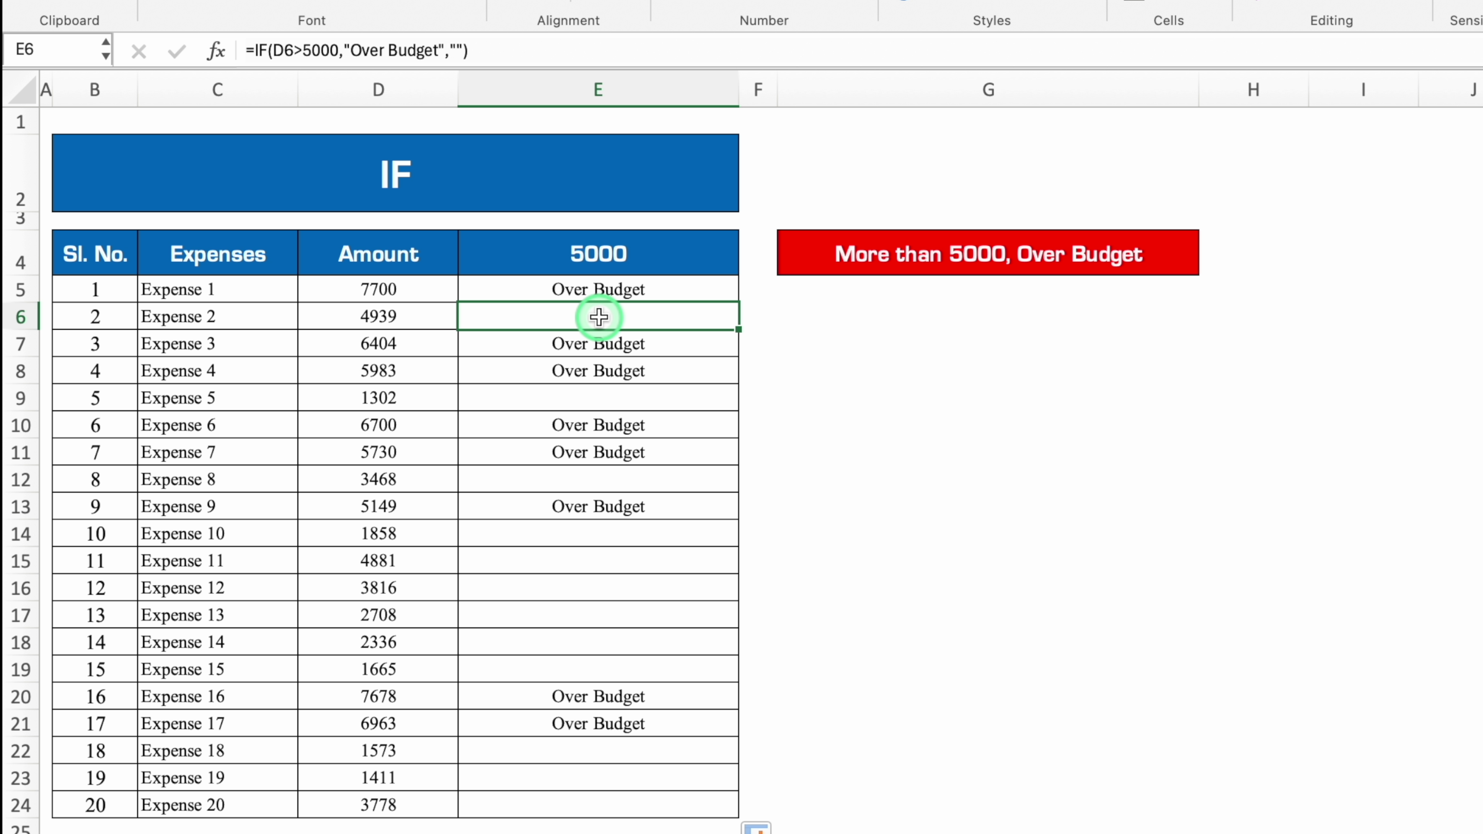
left_click(459, 53)
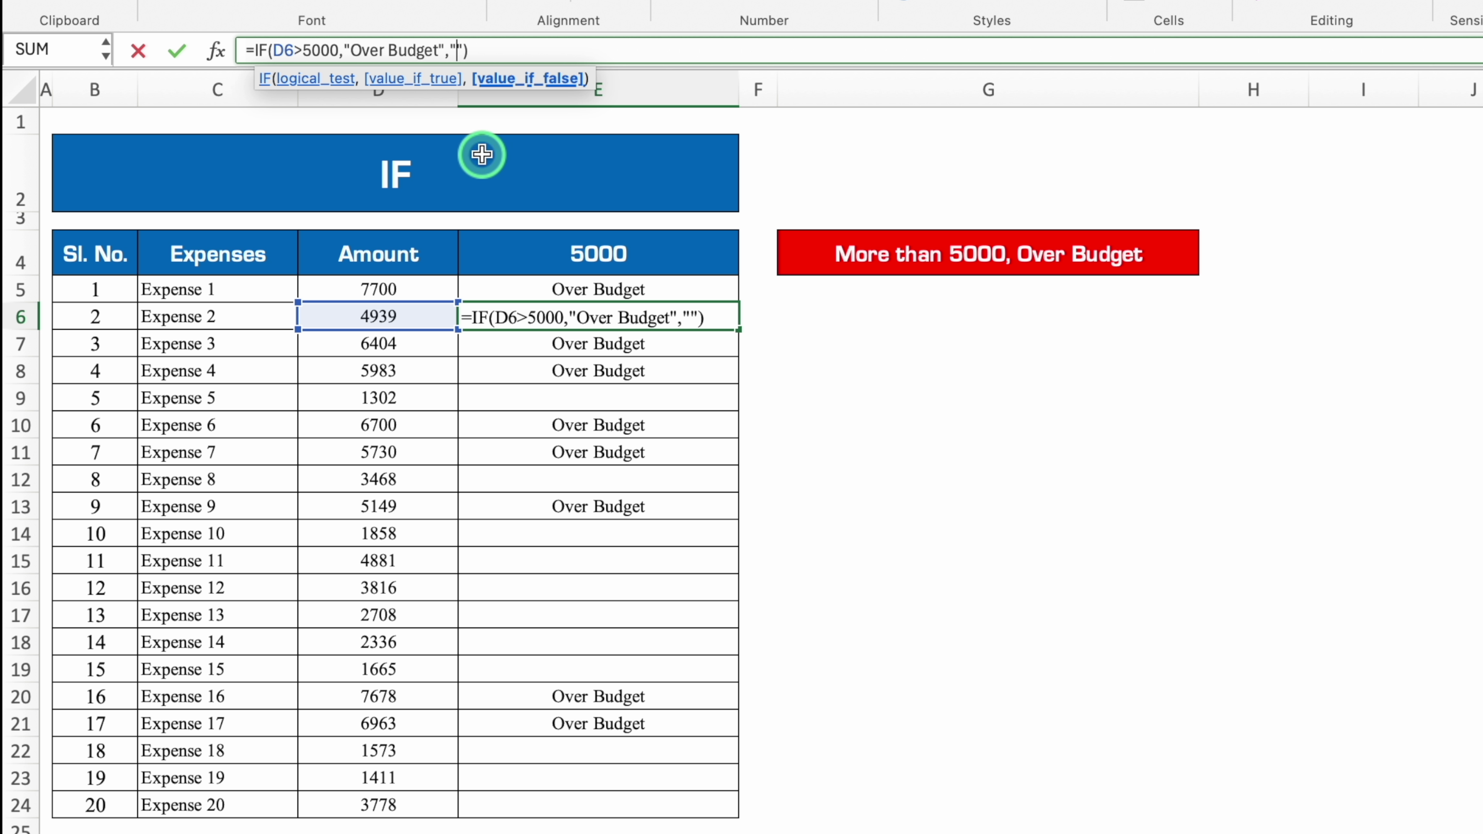
type("0")
key("Return")
left_click(733, 322)
double_click(737, 331)
left_click(817, 344)
Change the value_if_false in E5's IF formula to "In Budget", fill it down to E24, and check the first results
left_click(635, 292)
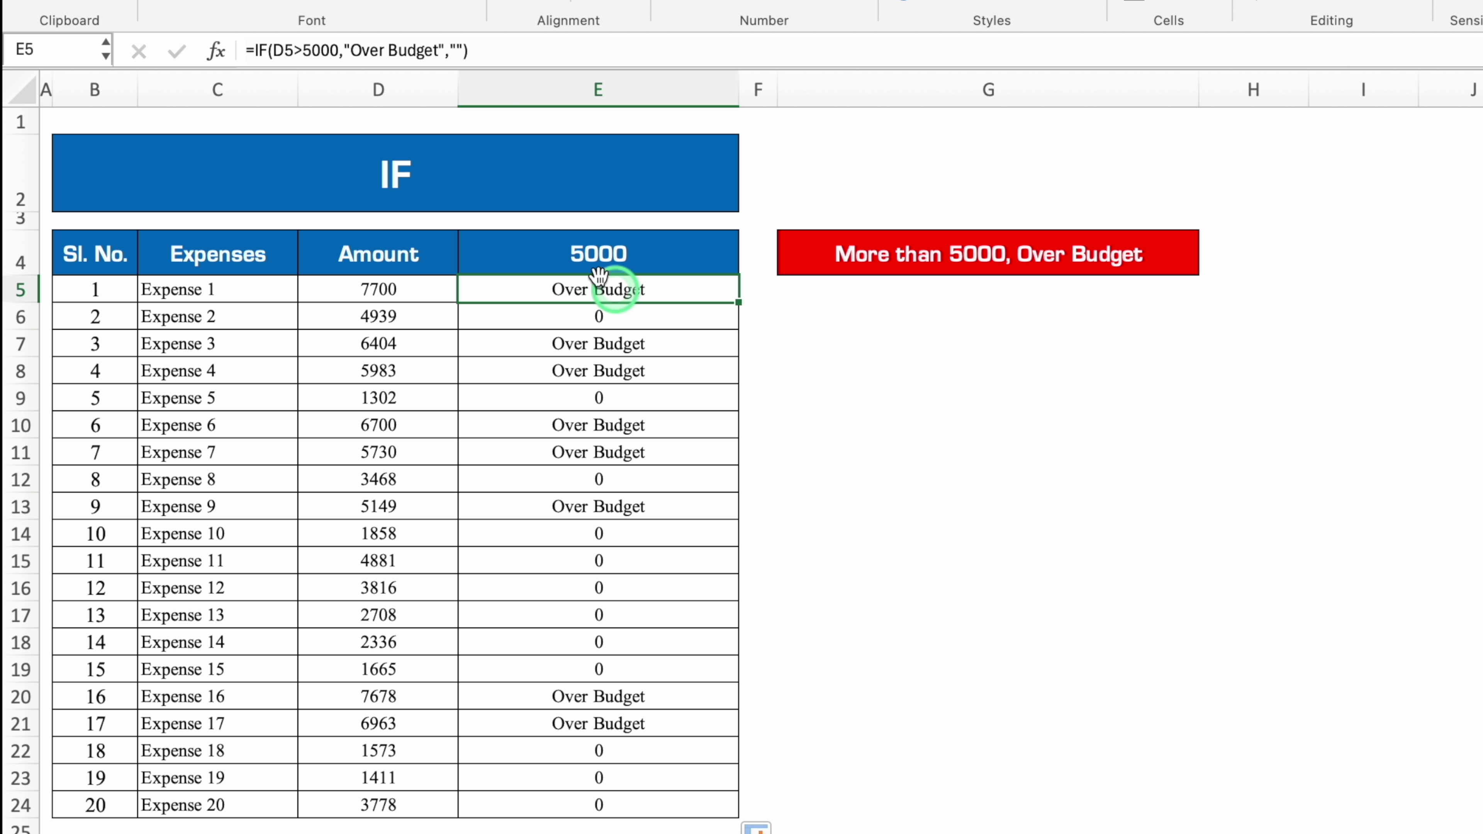
left_click(456, 50)
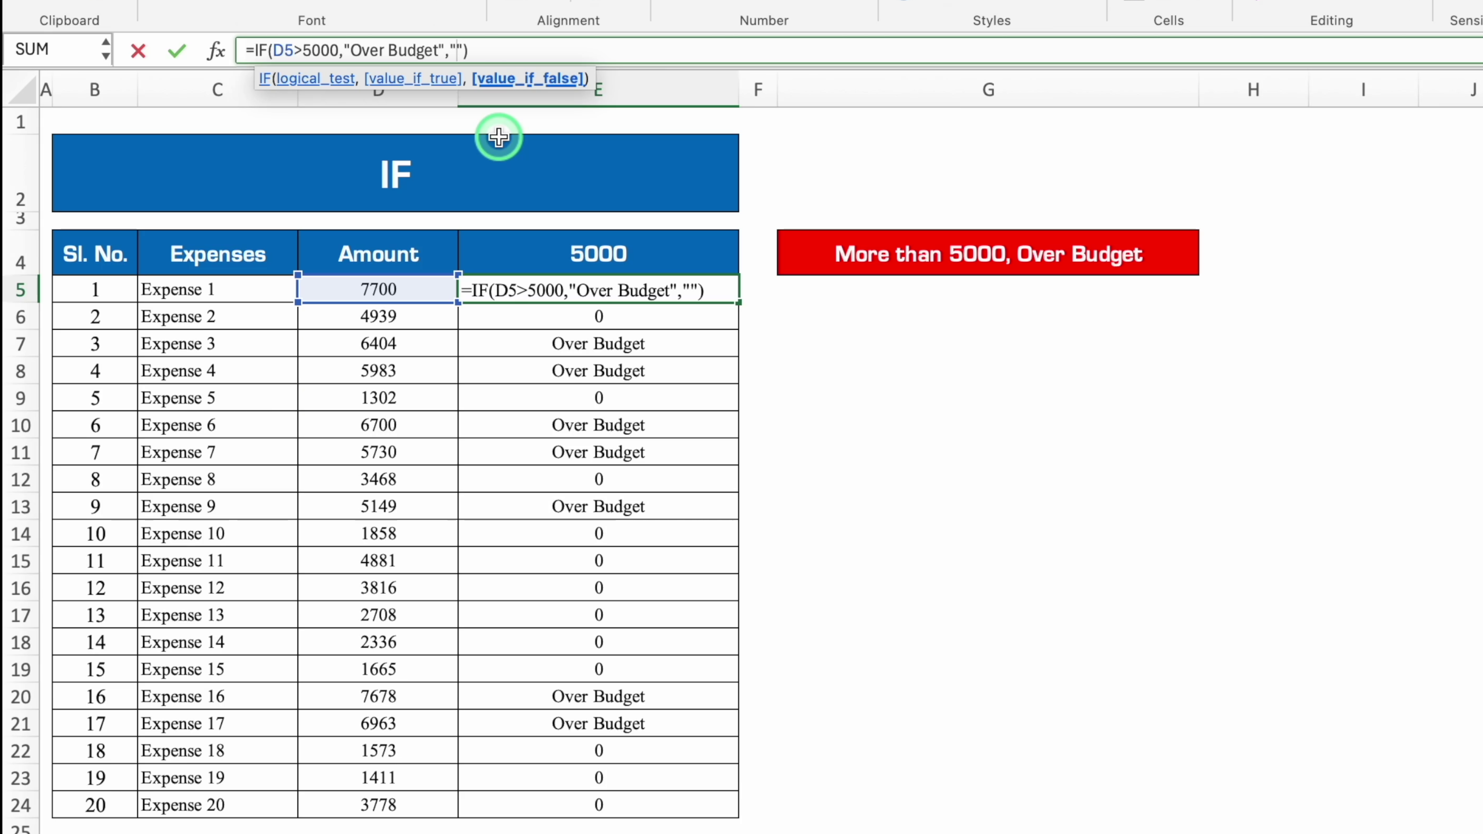
type("In Budget")
key("Return")
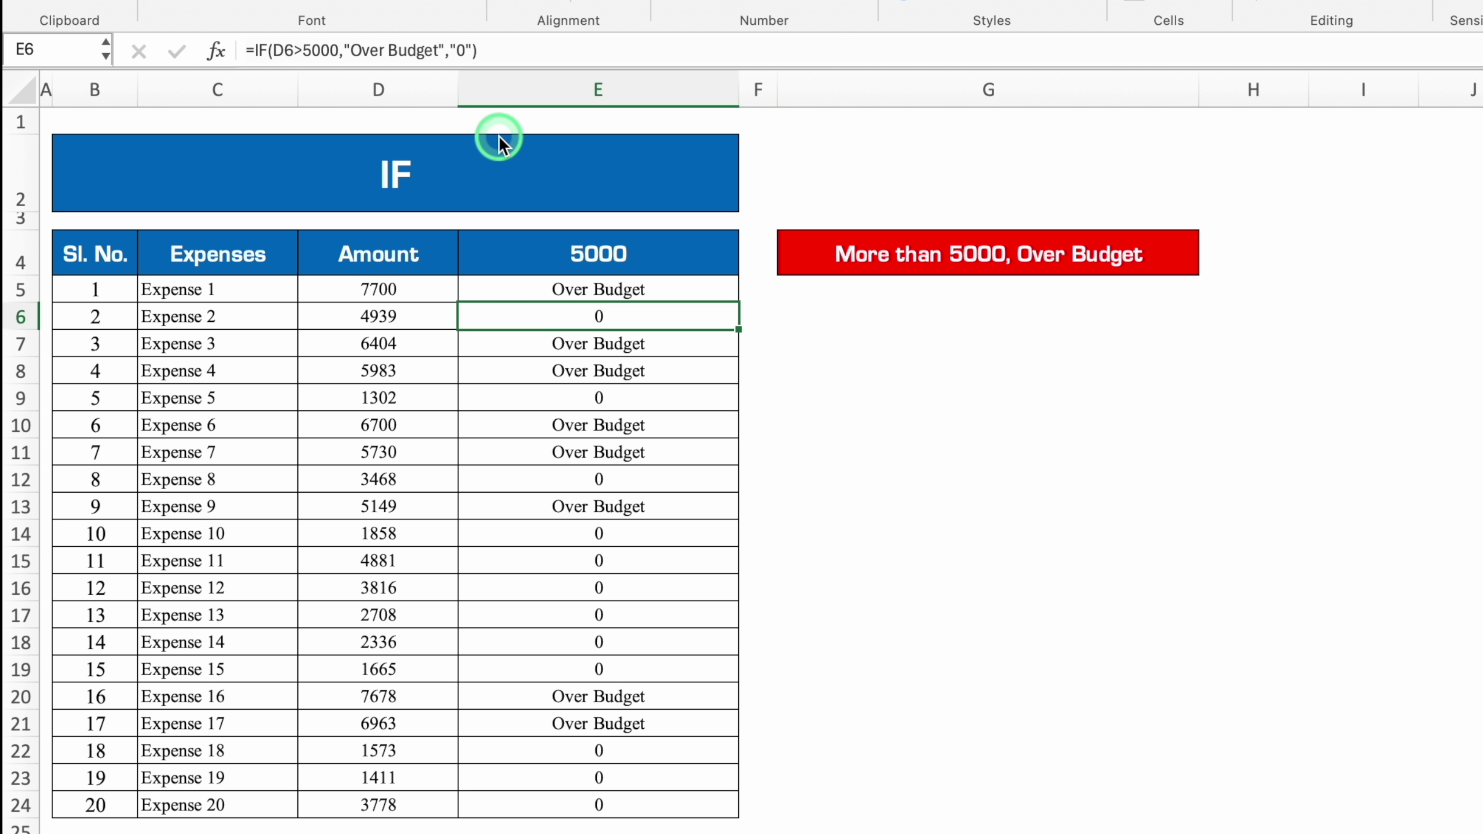
left_click(722, 290)
double_click(739, 302)
left_click(896, 406)
left_click(666, 300)
left_click(692, 316)
left_click(695, 344)
left_click(697, 373)
left_click(721, 407)
left_click(1300, 526)
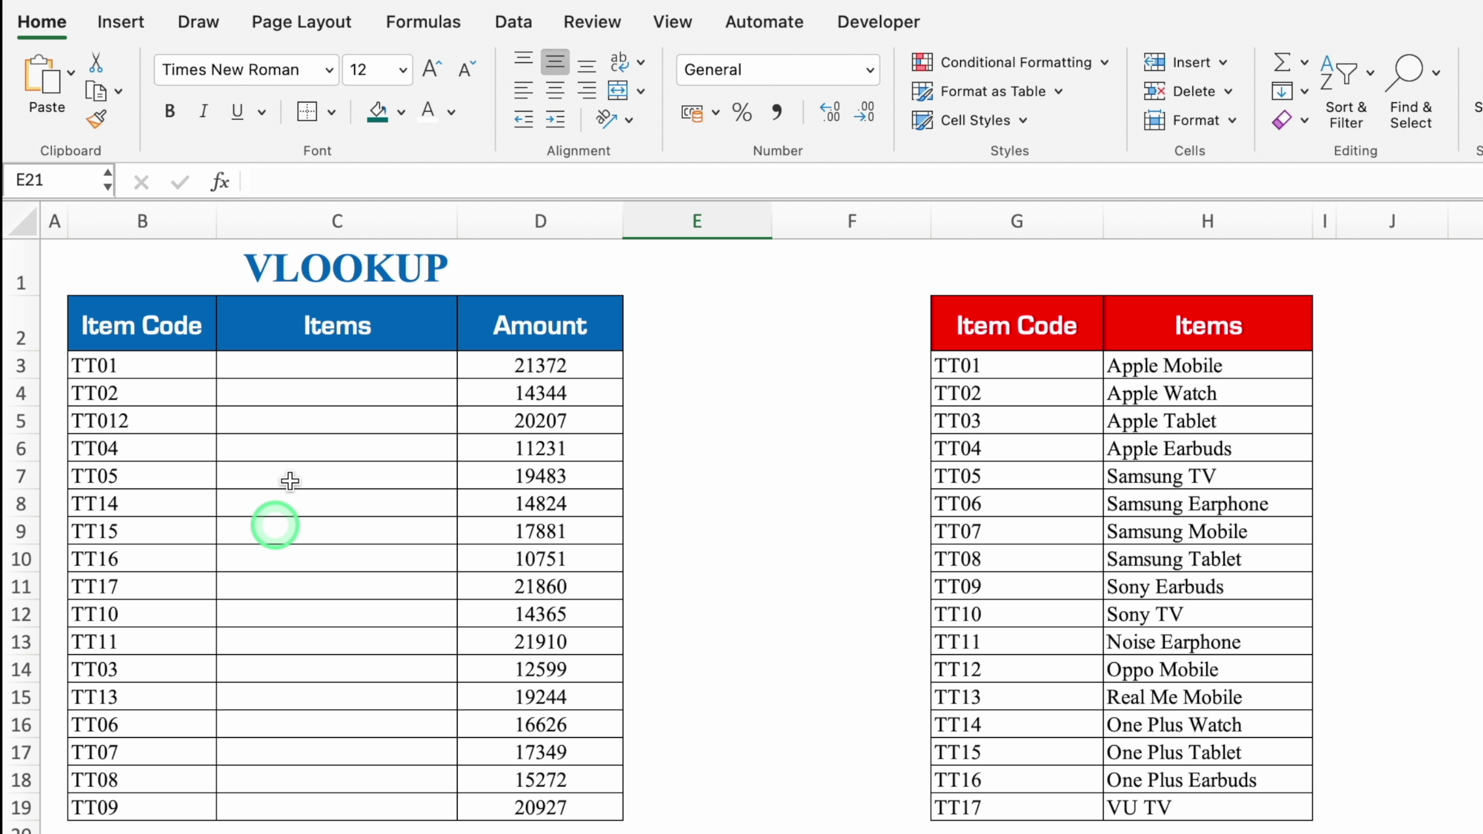
left_click(785, 439)
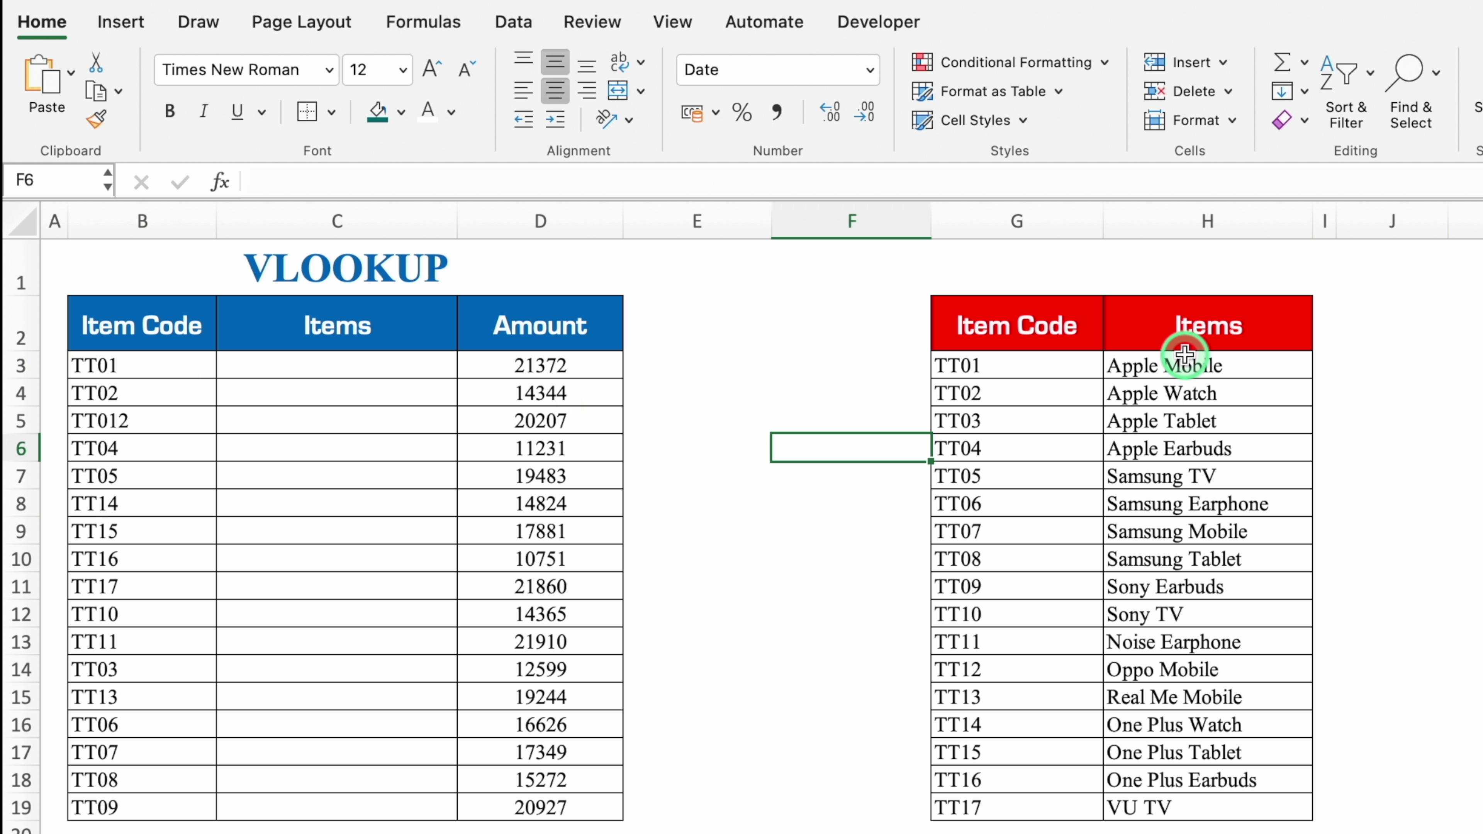
left_click(168, 371)
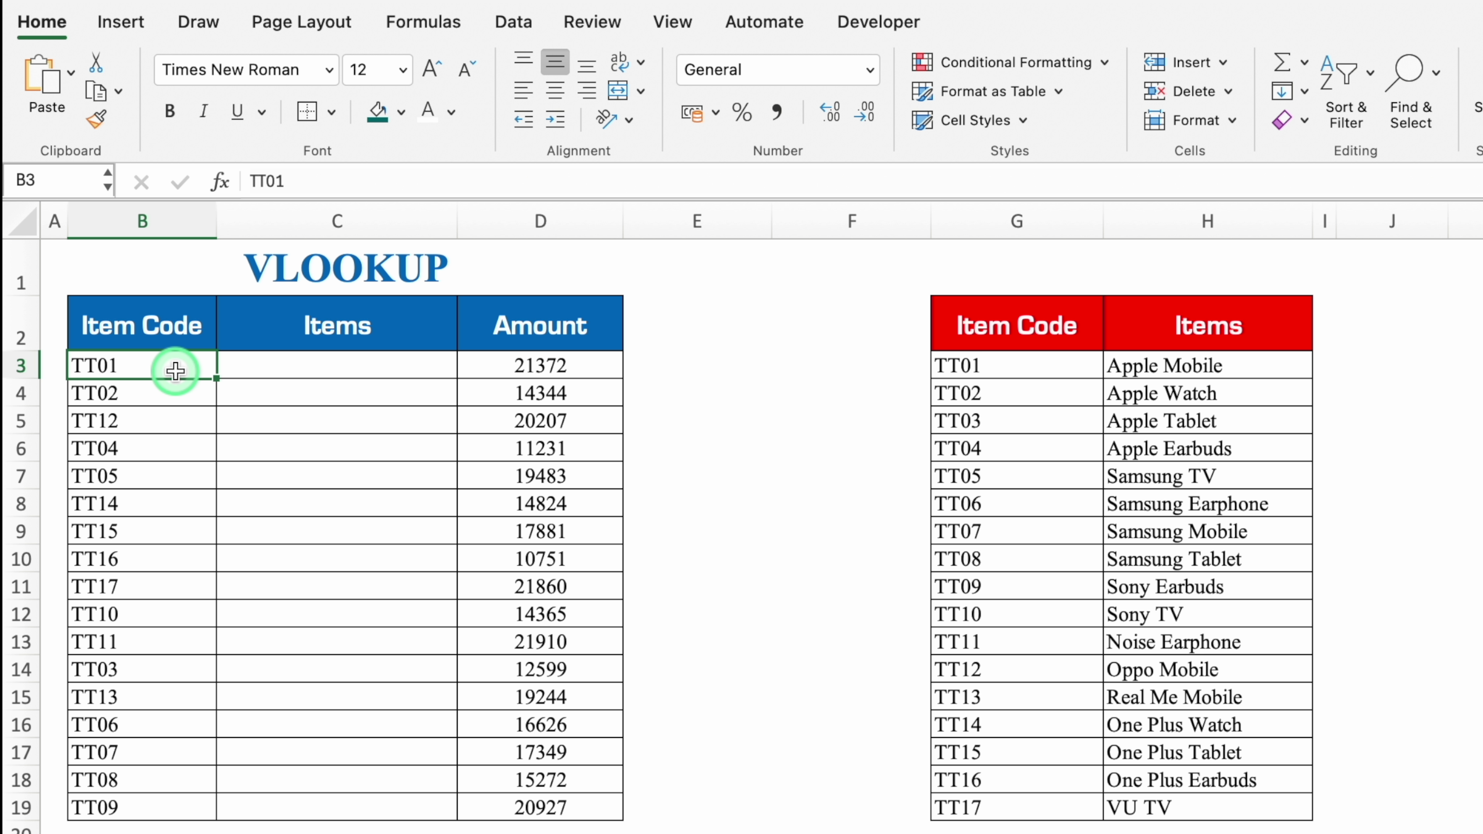
left_click(186, 399)
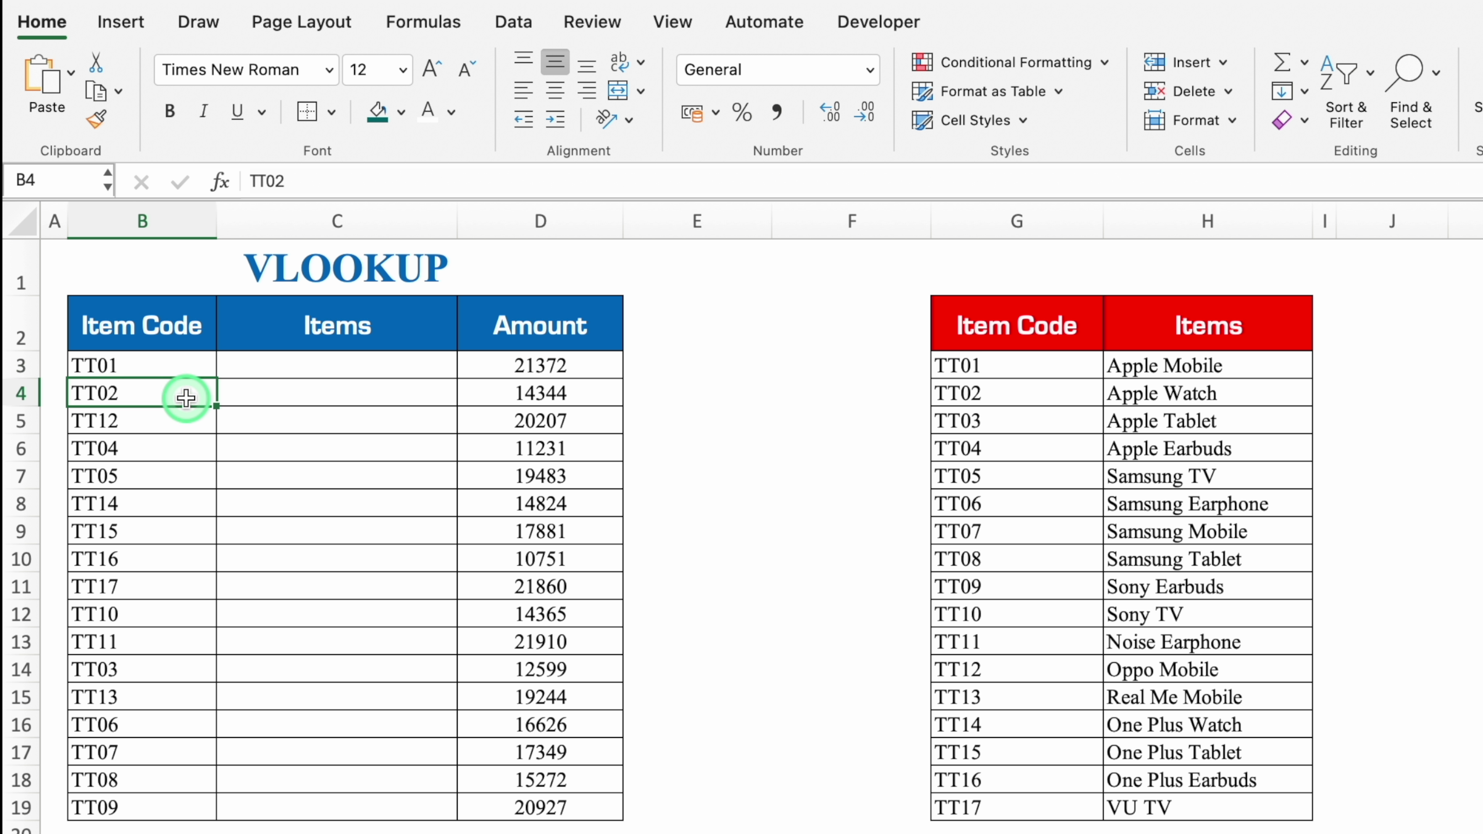
left_click(186, 418)
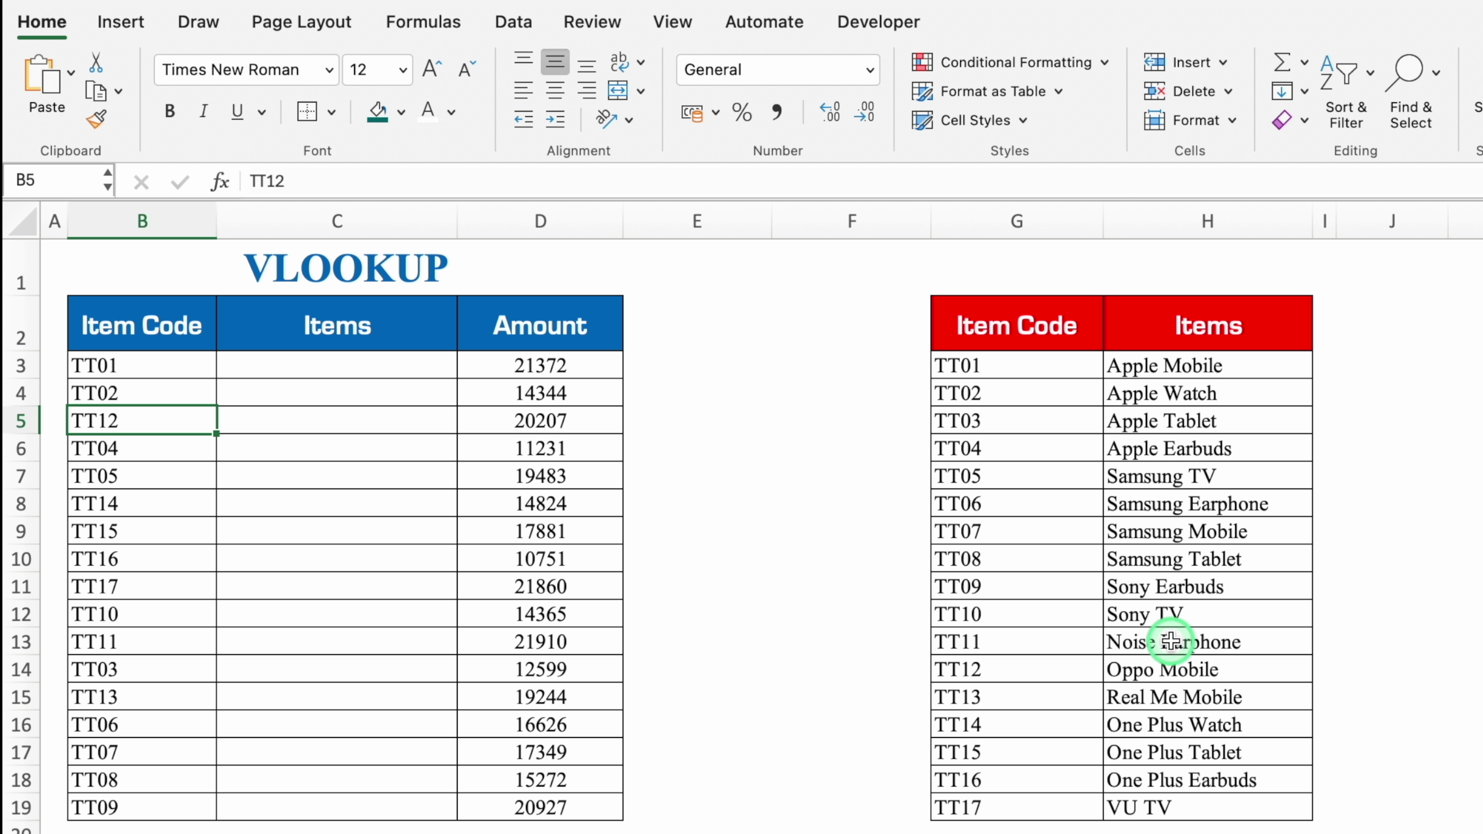
Start a VLOOKUP formula in C3 with B3 as the lookup value and absolute columns $G:$H as the table array
left_click(345, 368)
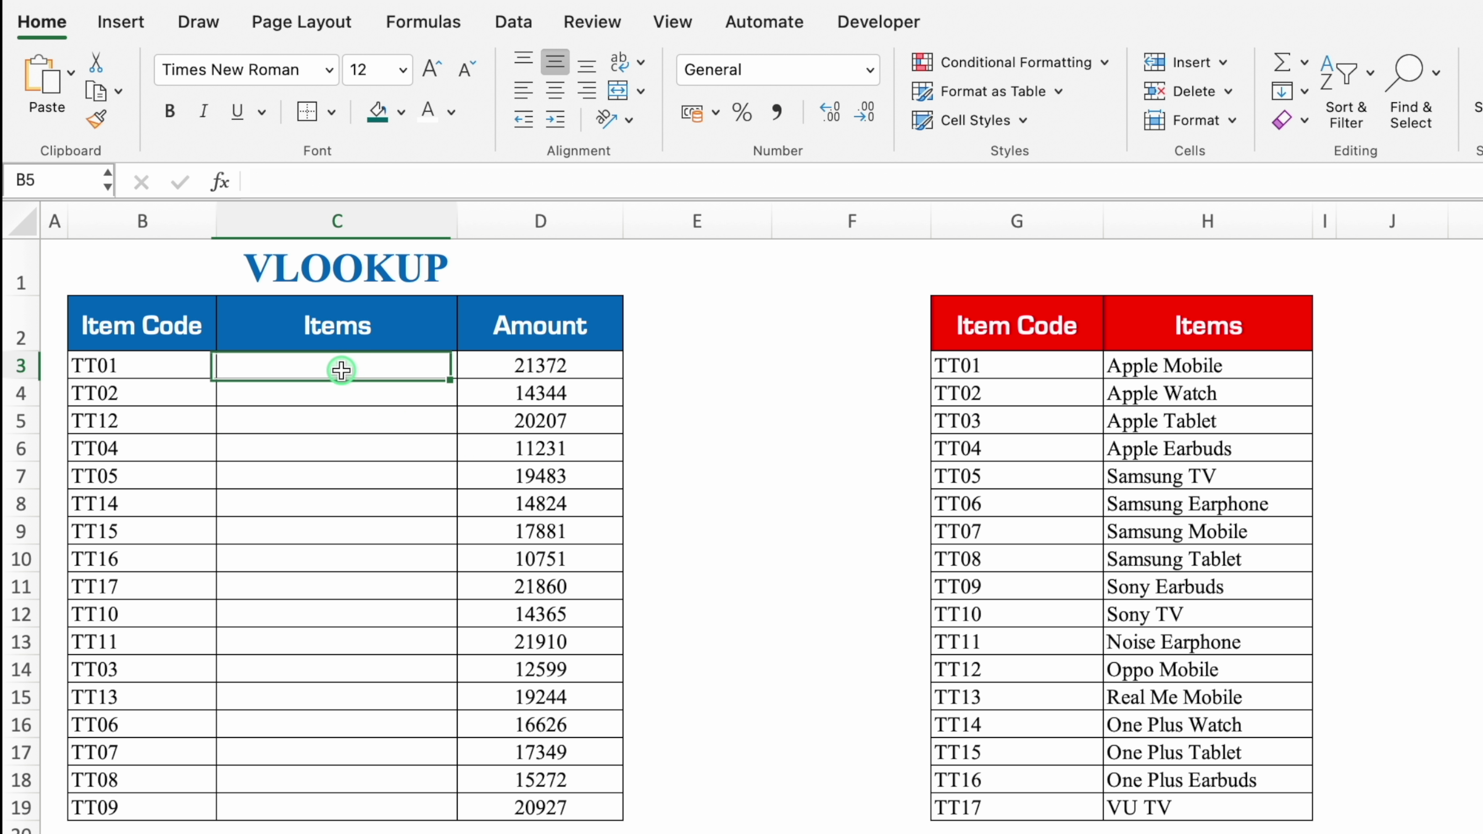
type("=")
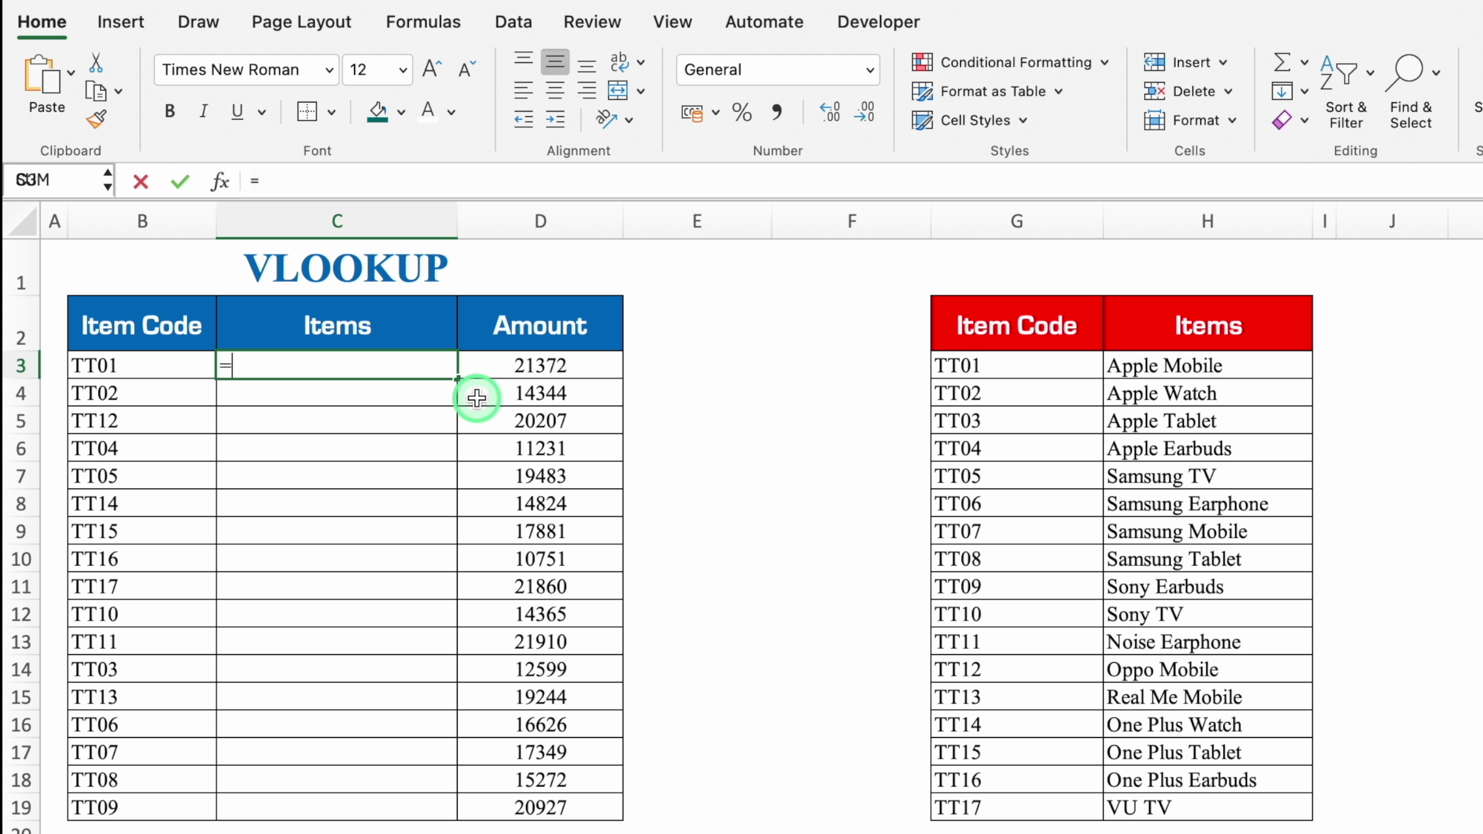
type("vlo")
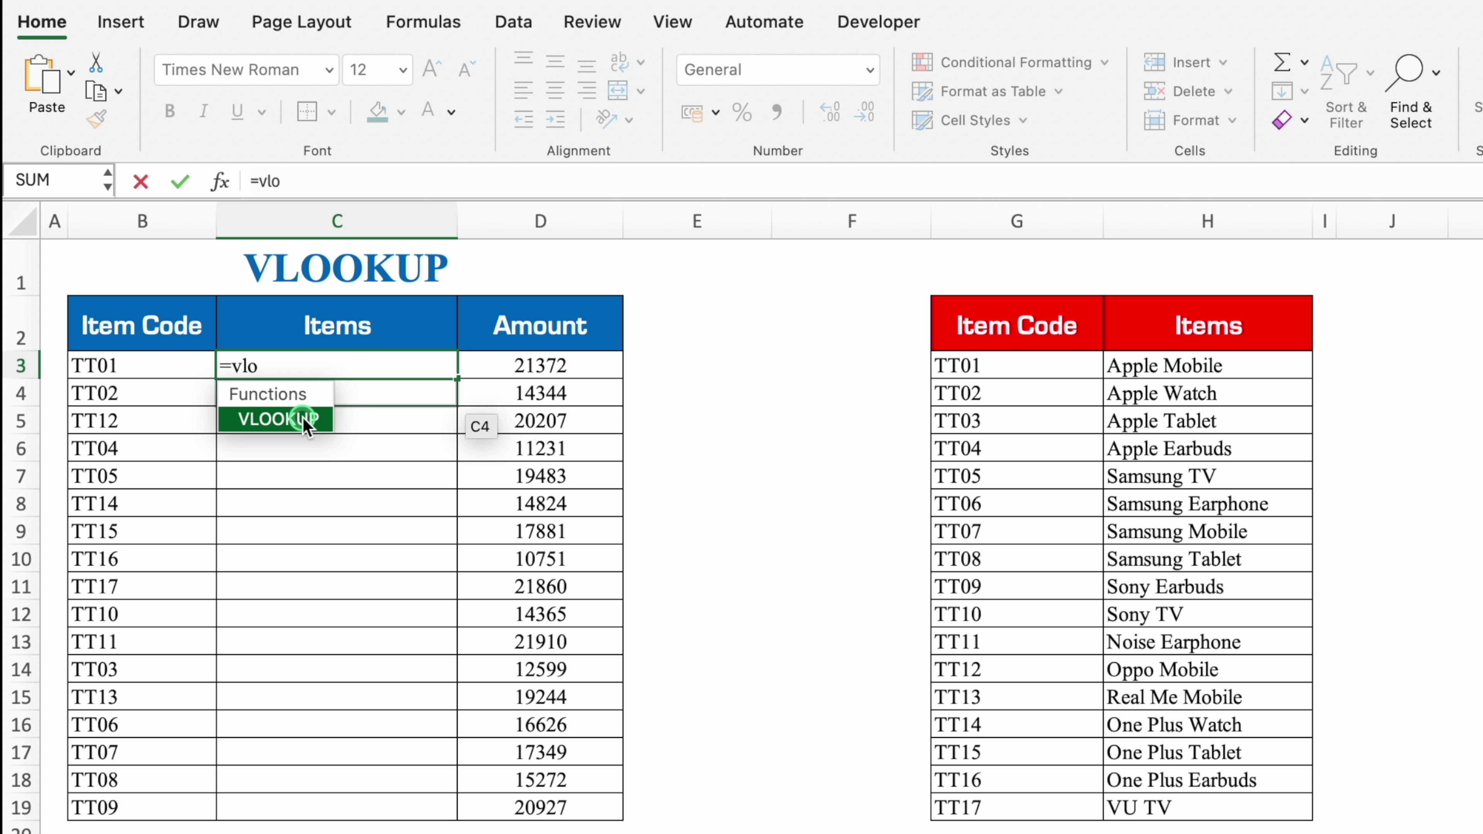
double_click(298, 417)
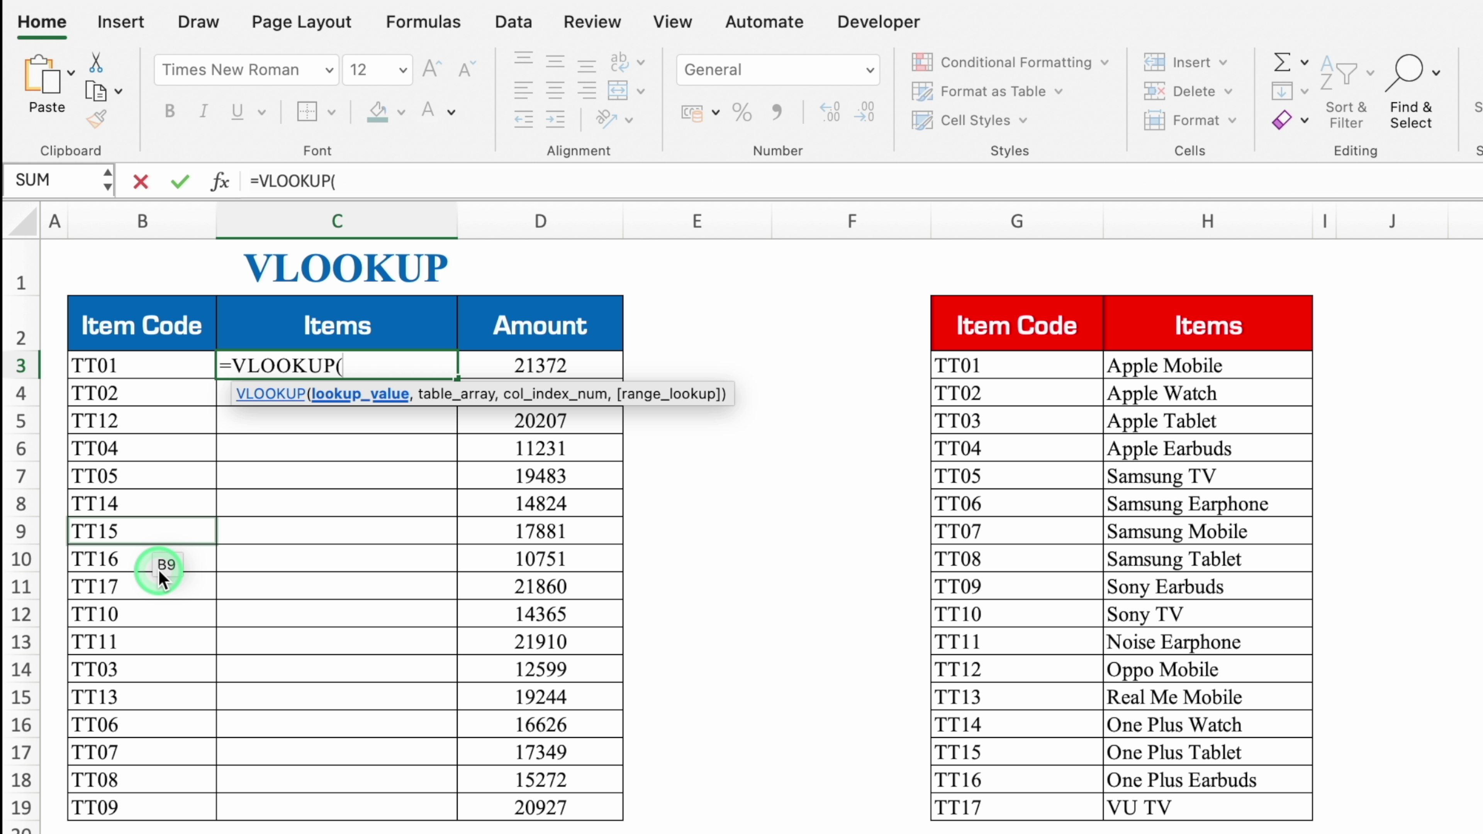
left_click(150, 365)
type(",")
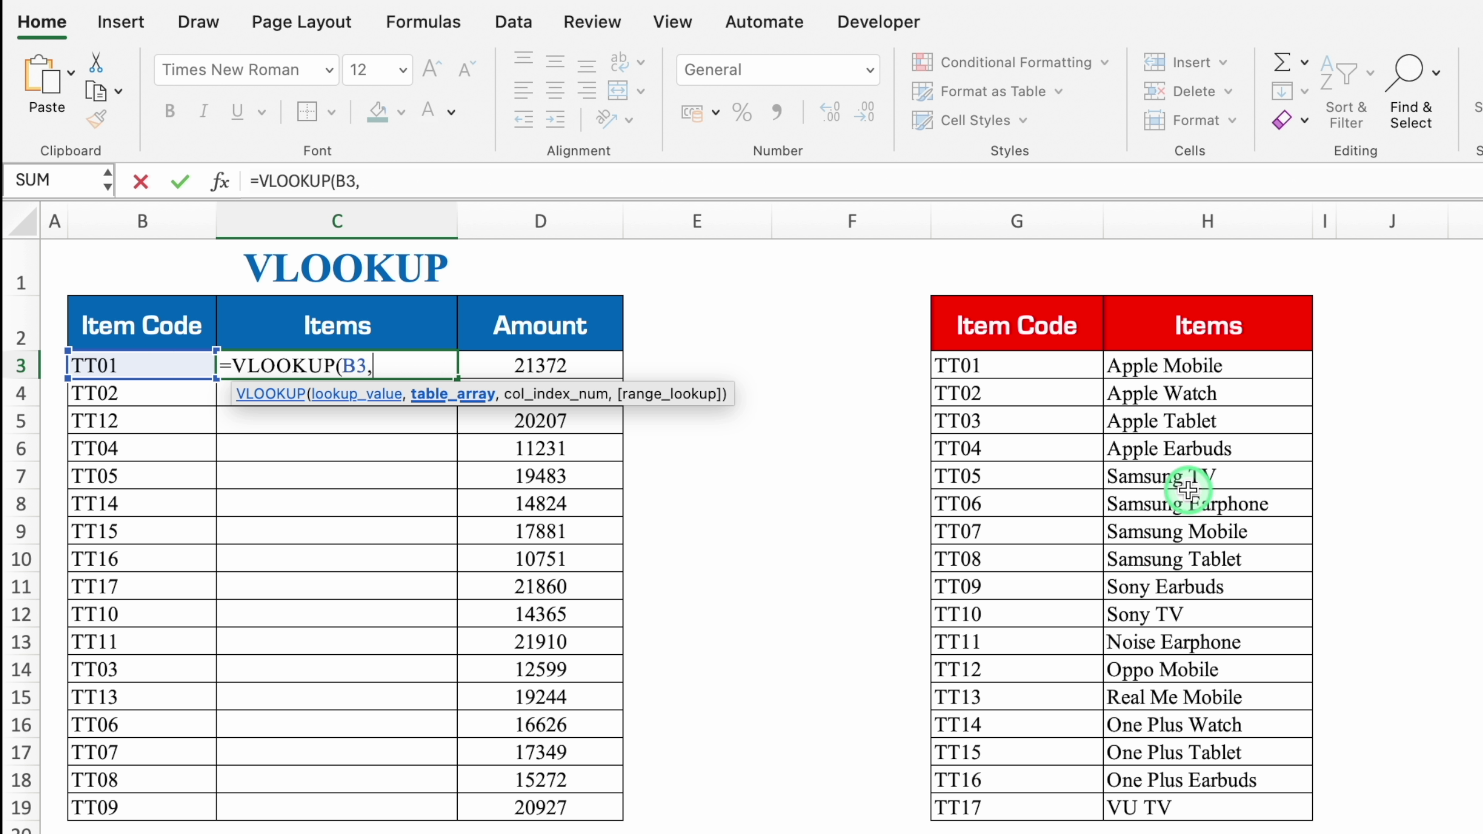
left_click_drag(1045, 368, 1243, 622)
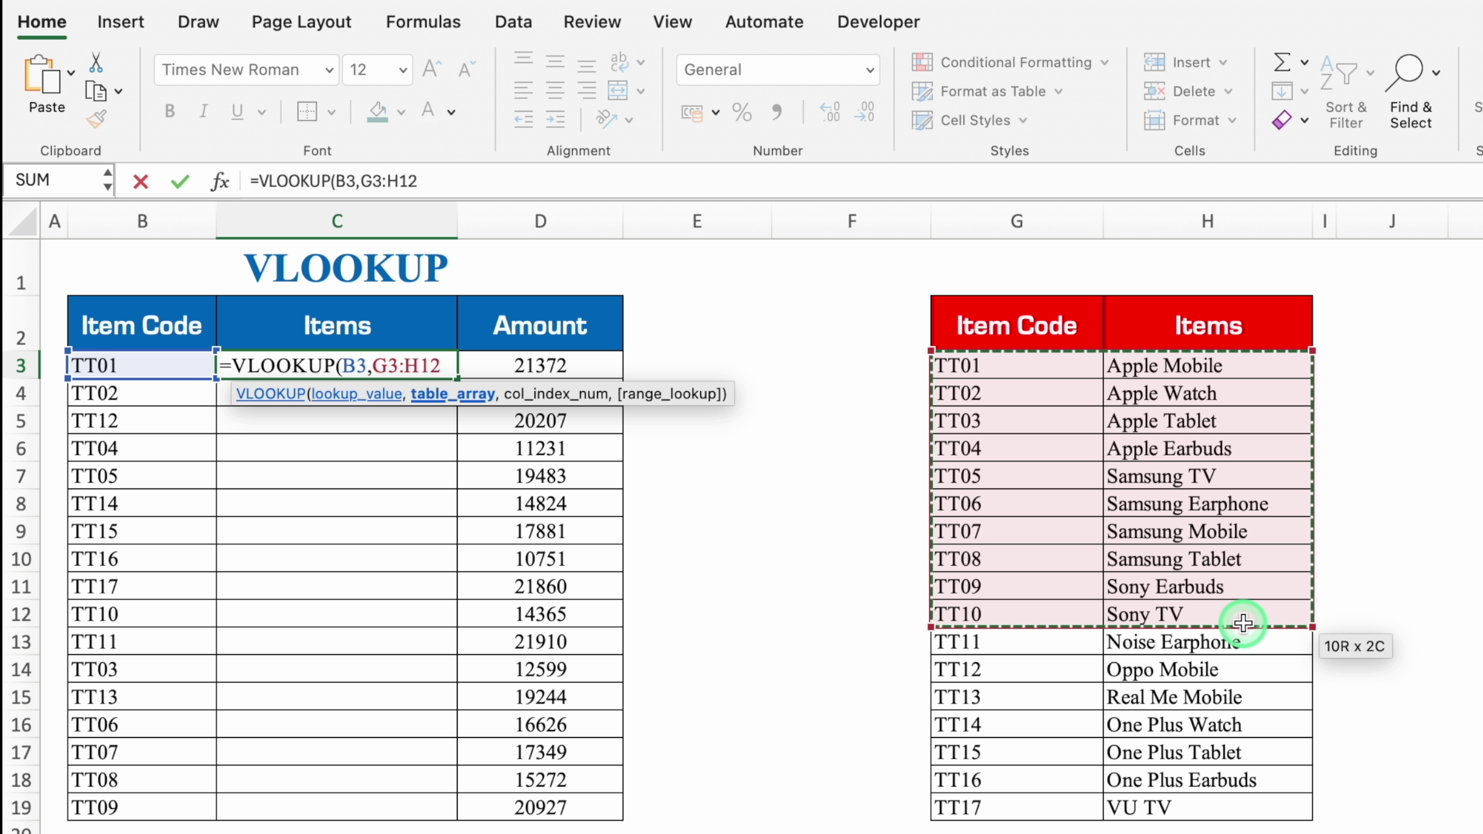
left_click_drag(1016, 219, 1203, 225)
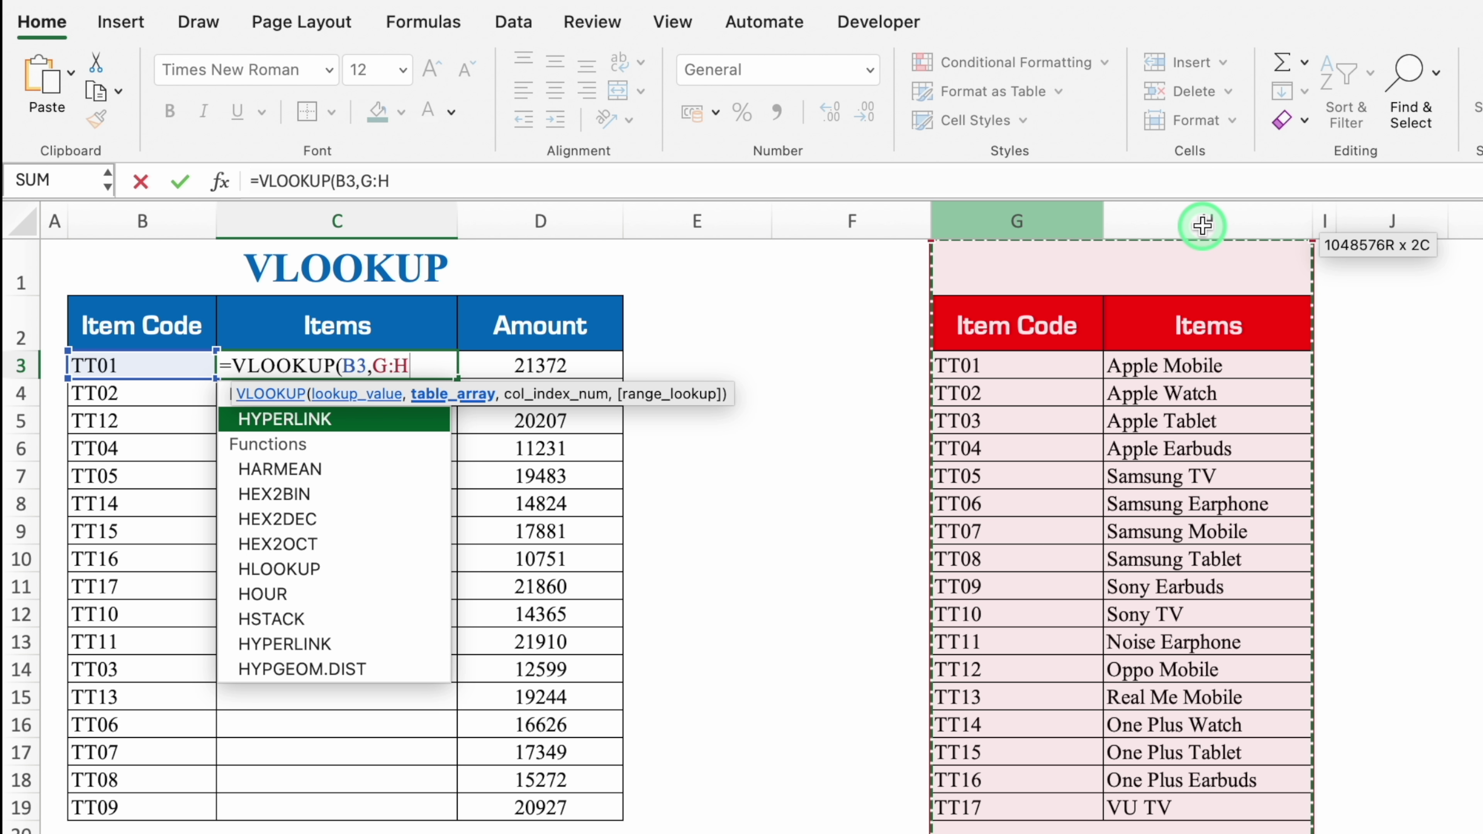
key("F4")
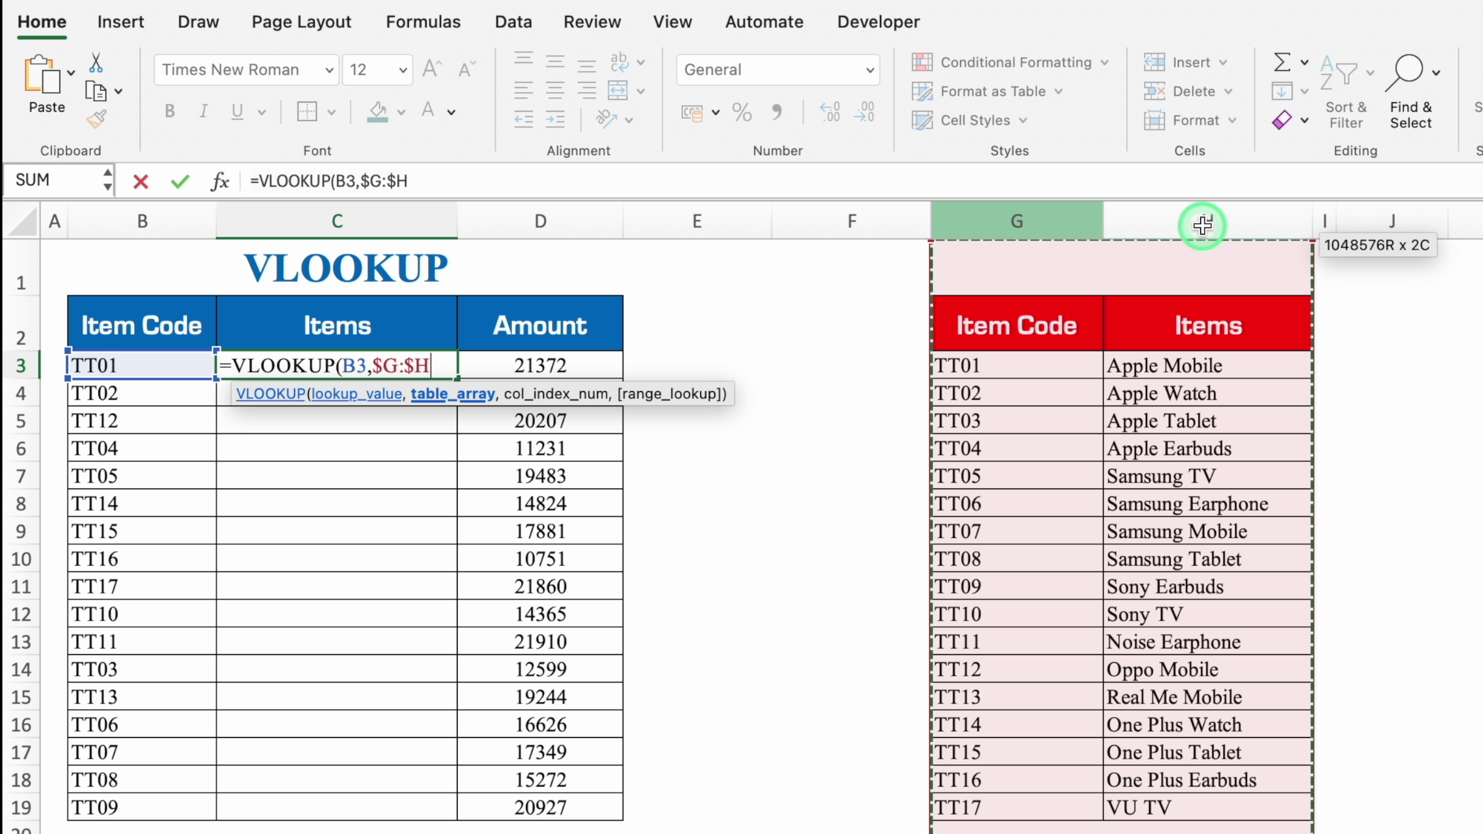
Complete the C3 formula with column index 2 and exact match as =VLOOKUP(B3,$G:$H,2,0), and fill it down to C19
type(",")
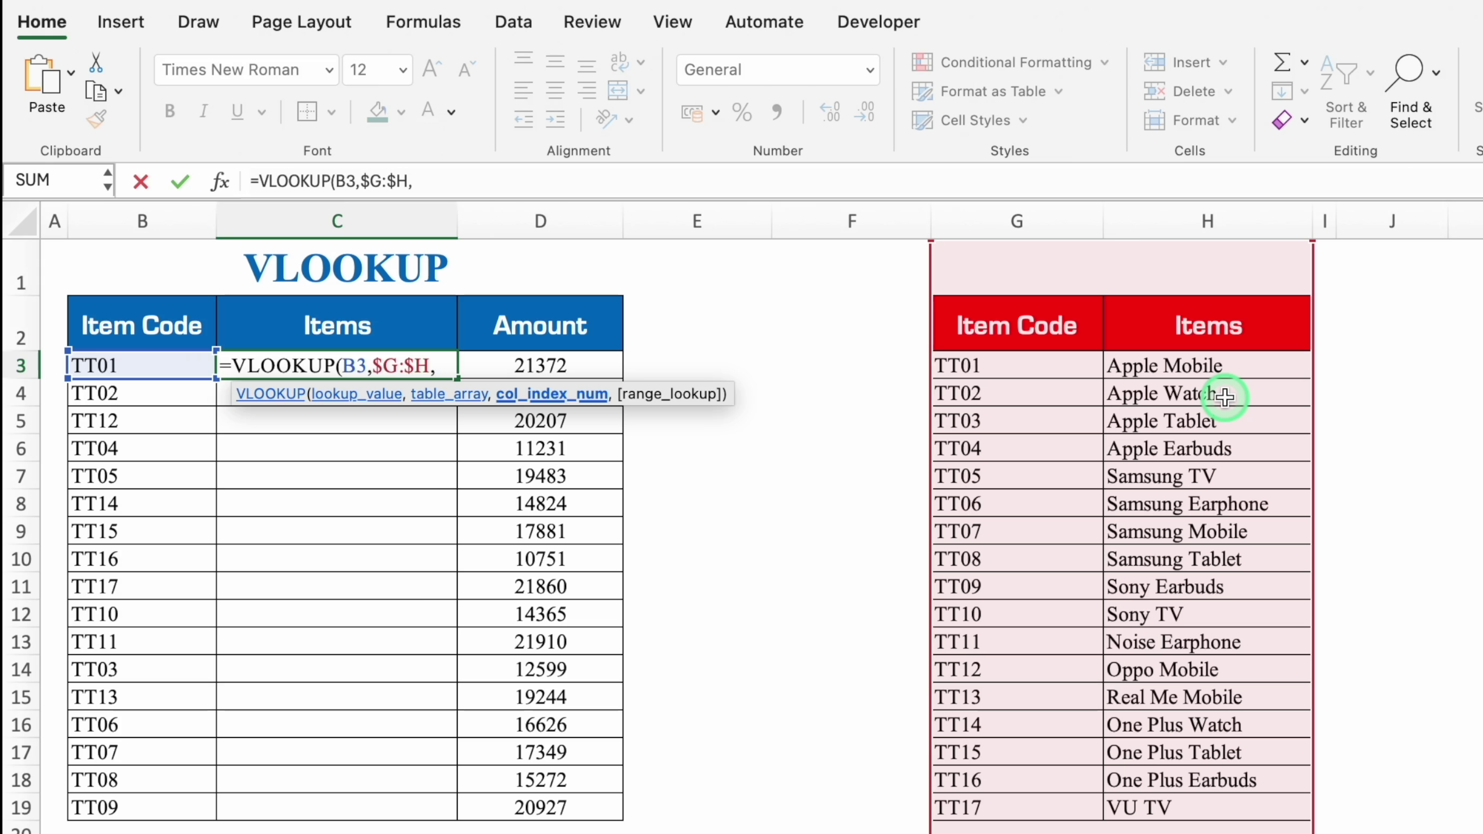
type("2,")
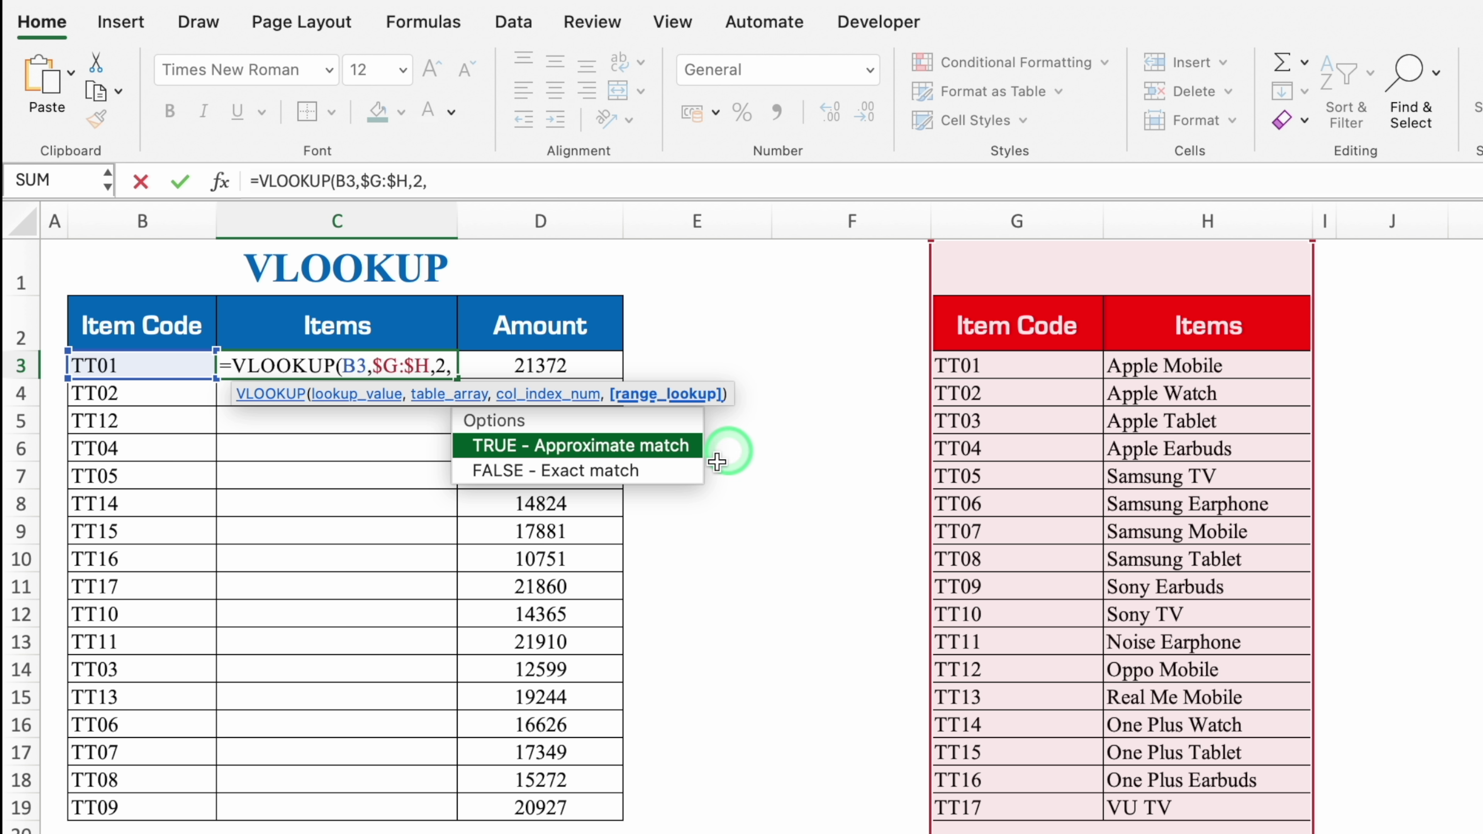
key("Down")
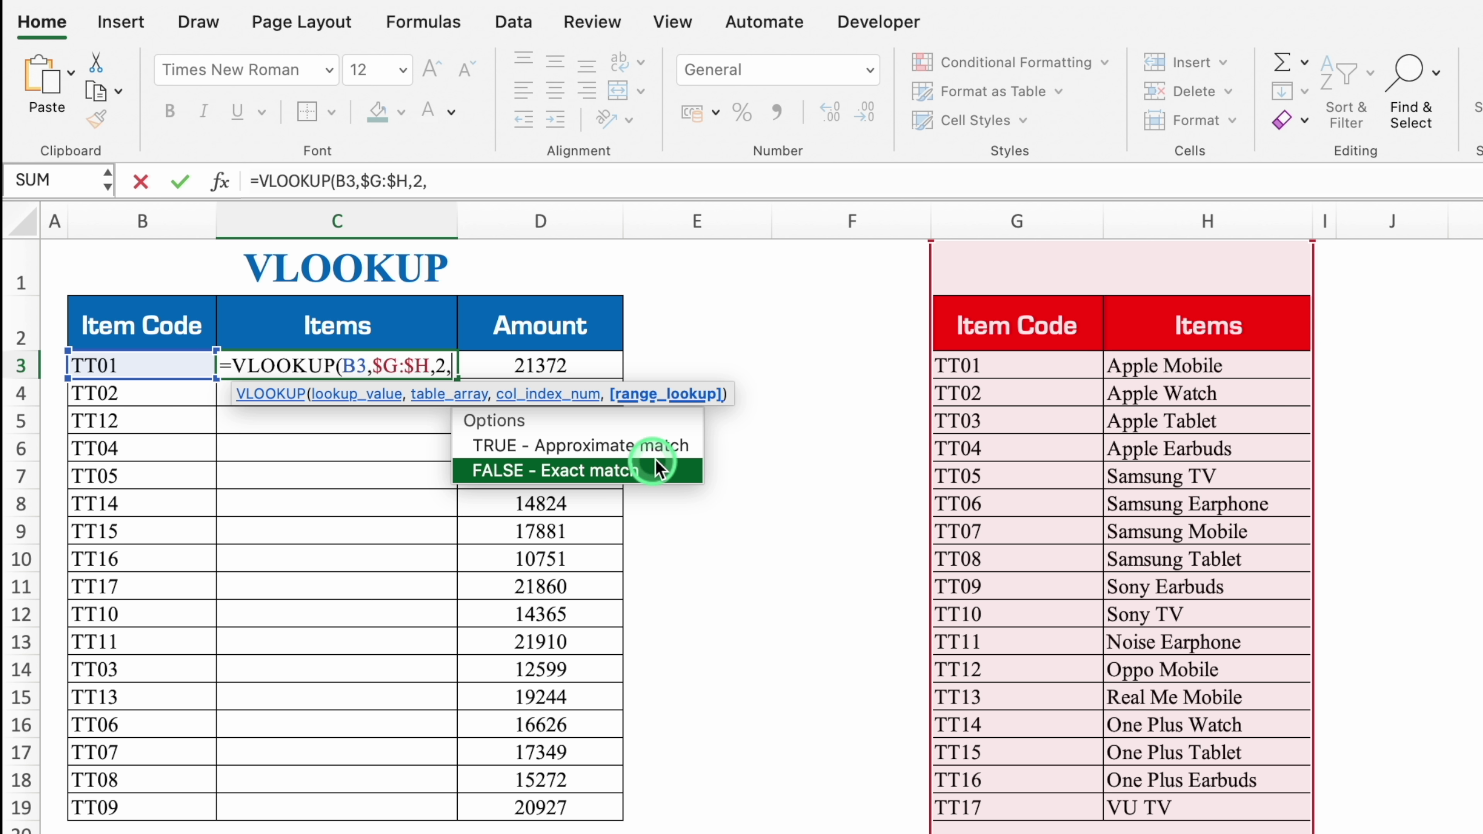
left_click(673, 478)
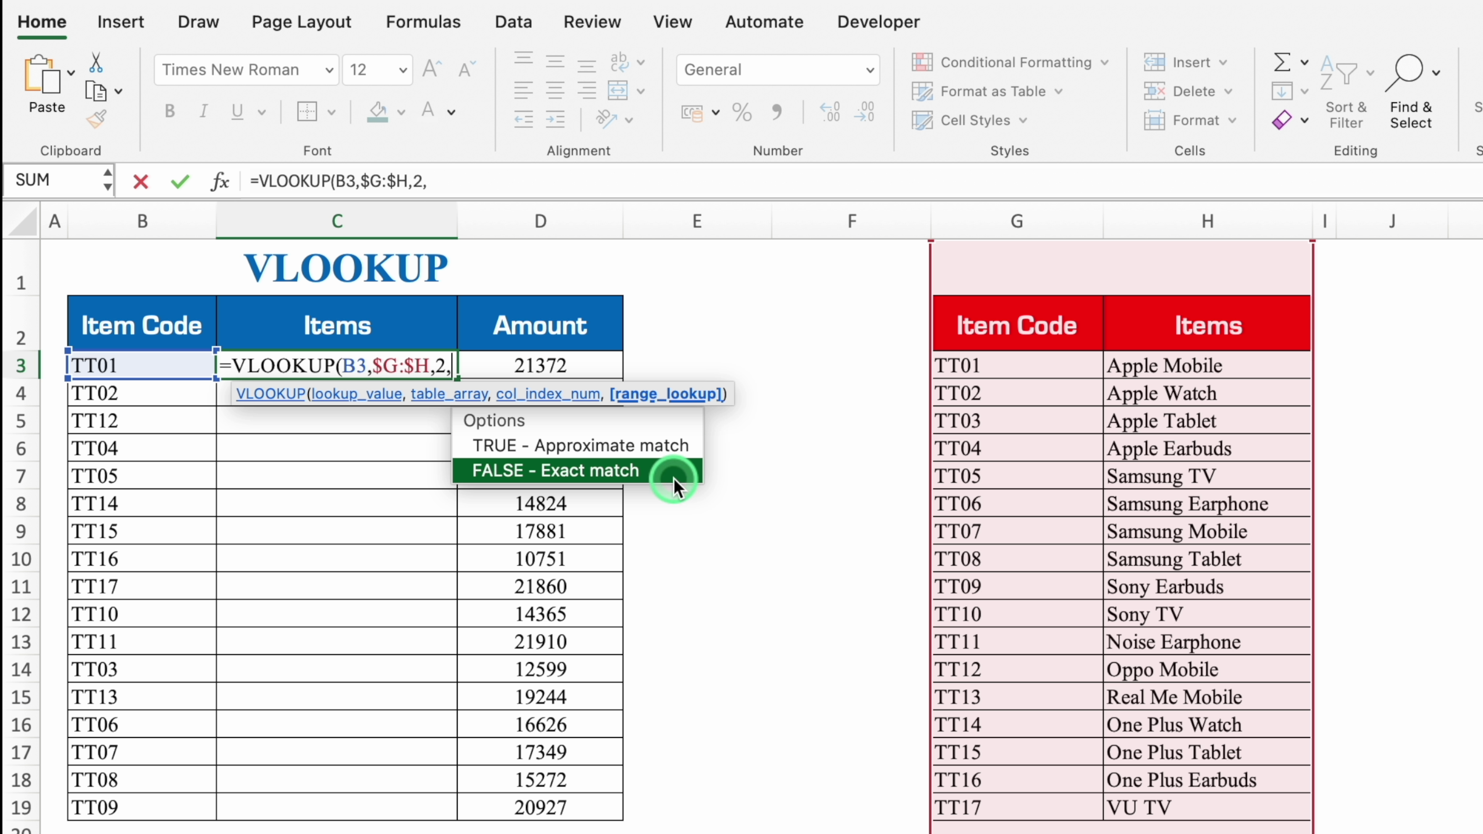
type("0)")
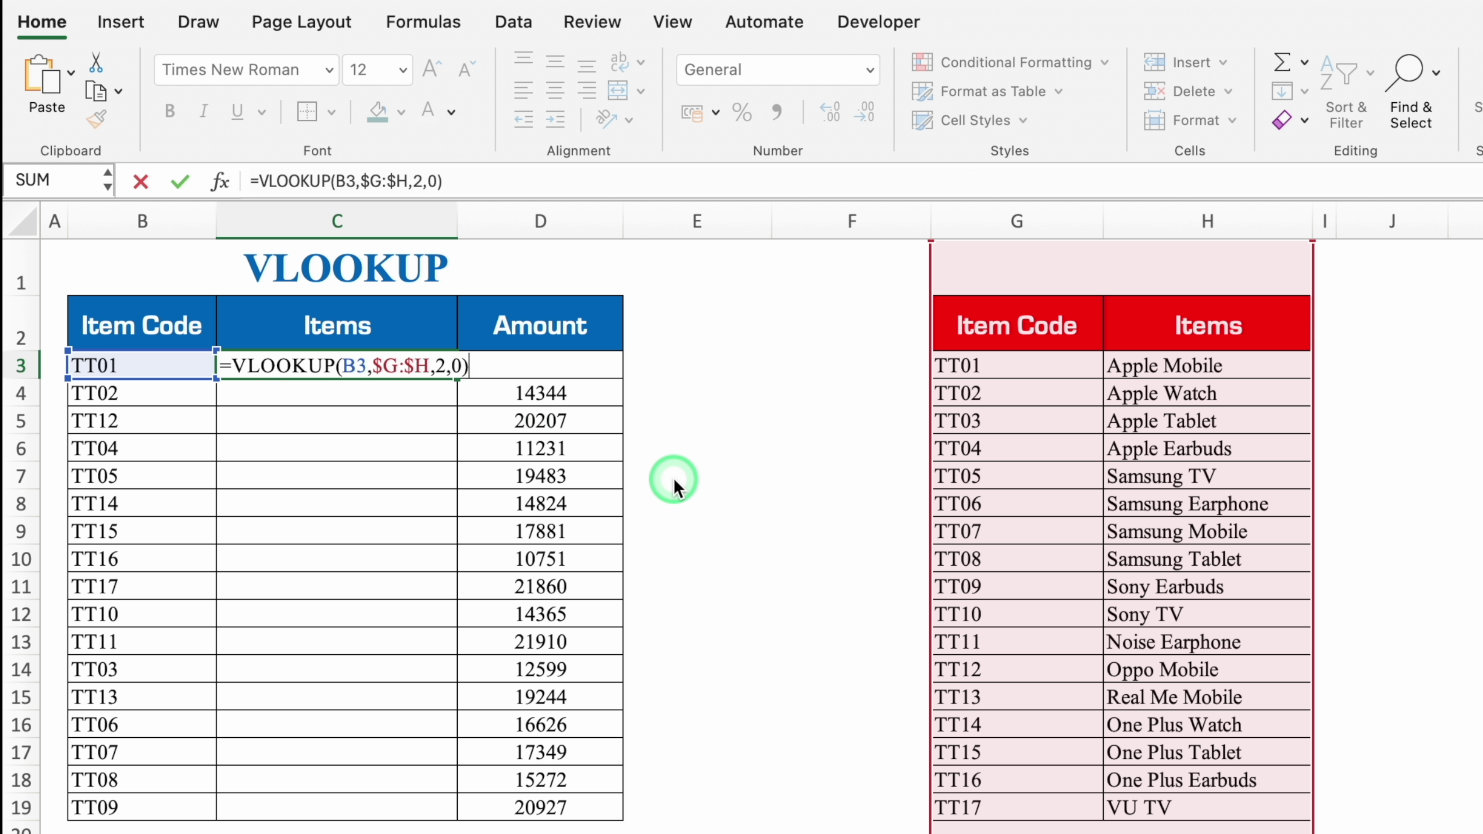
key("Return")
left_click(451, 371)
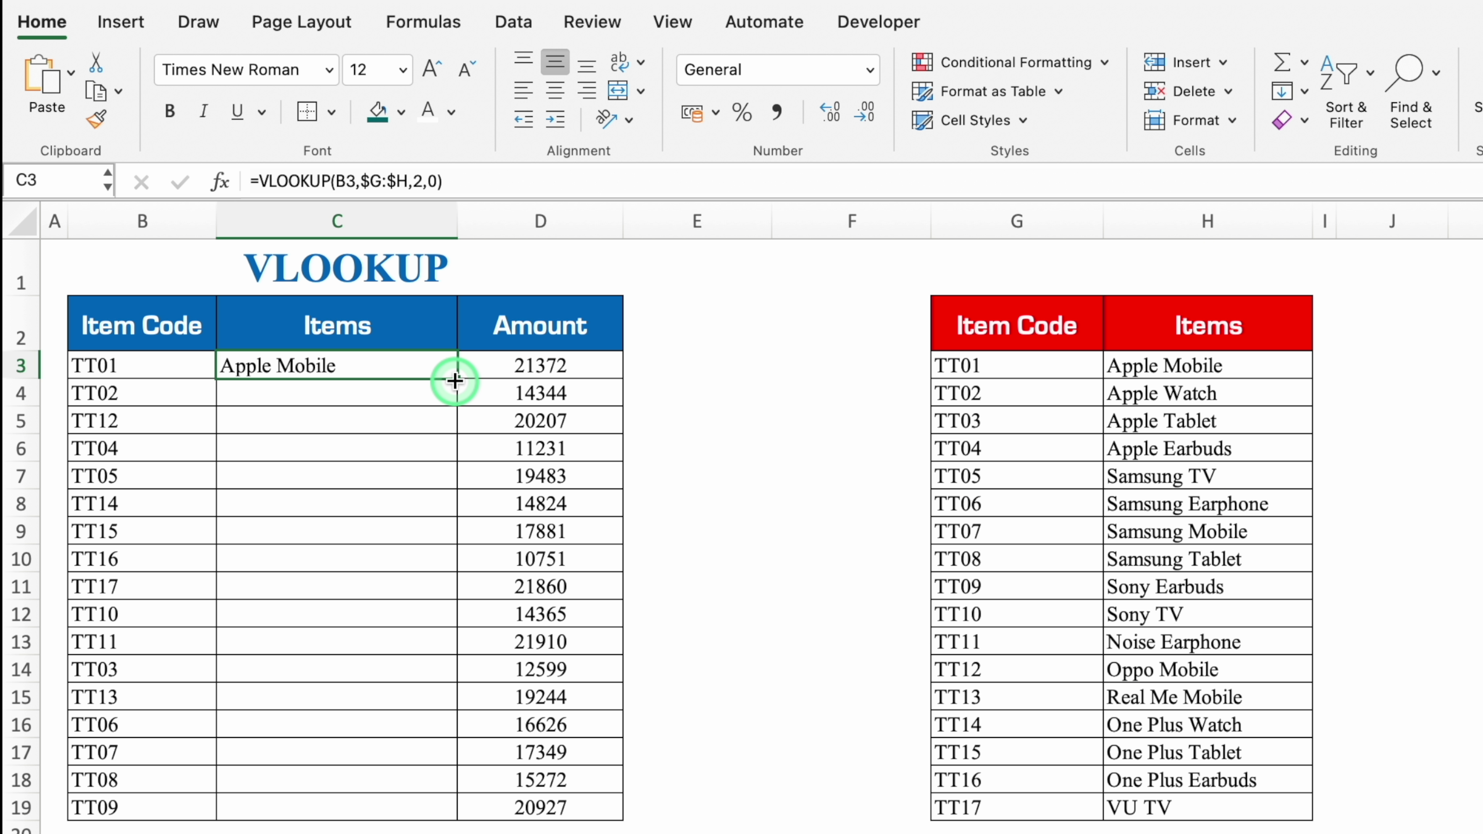
double_click(456, 379)
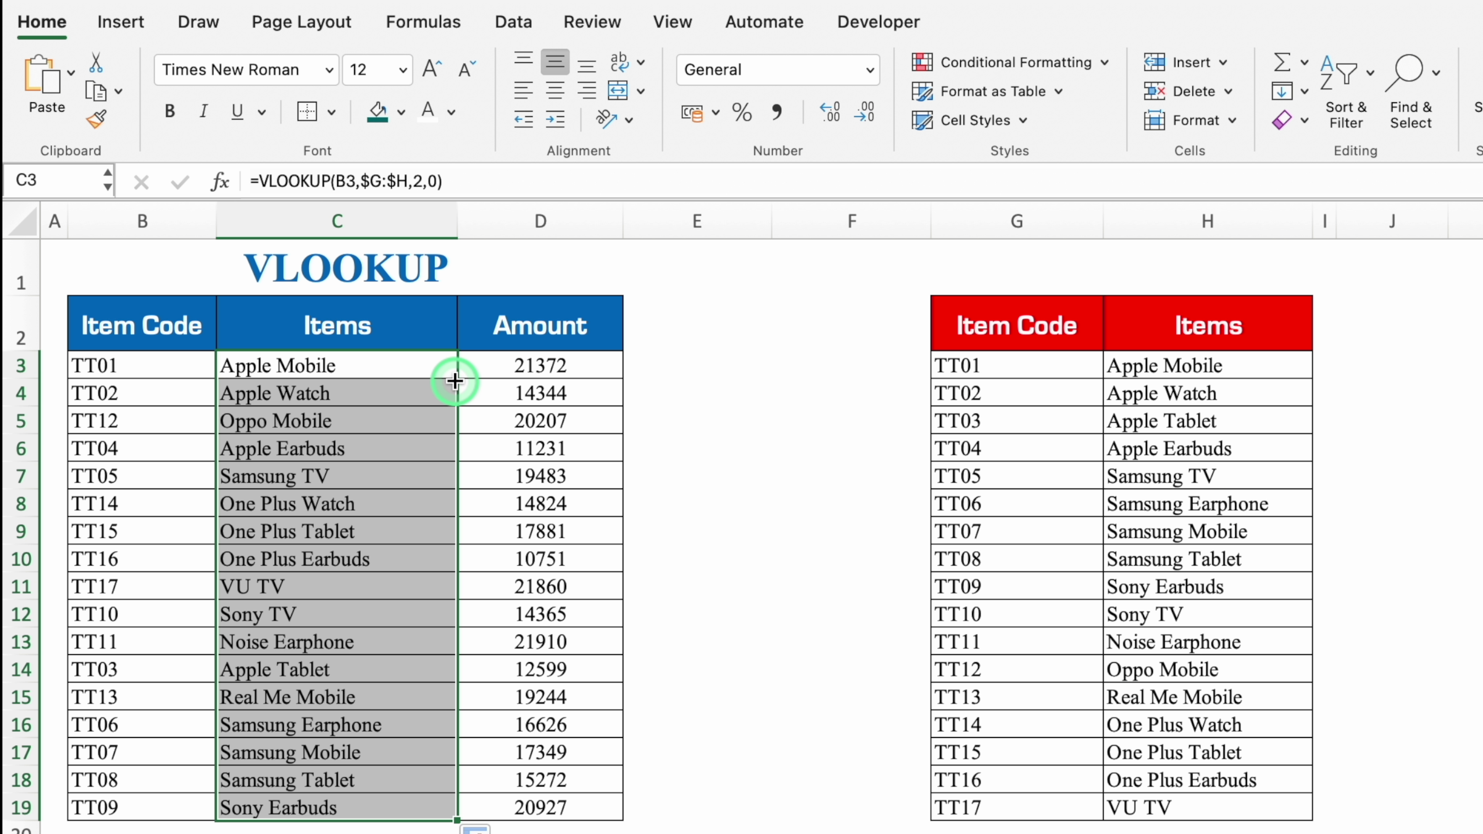
Shade the matching TT12 entries grey in both tables, cells G14:H14 and B5:C5
left_click(140, 420)
left_click(28, 420)
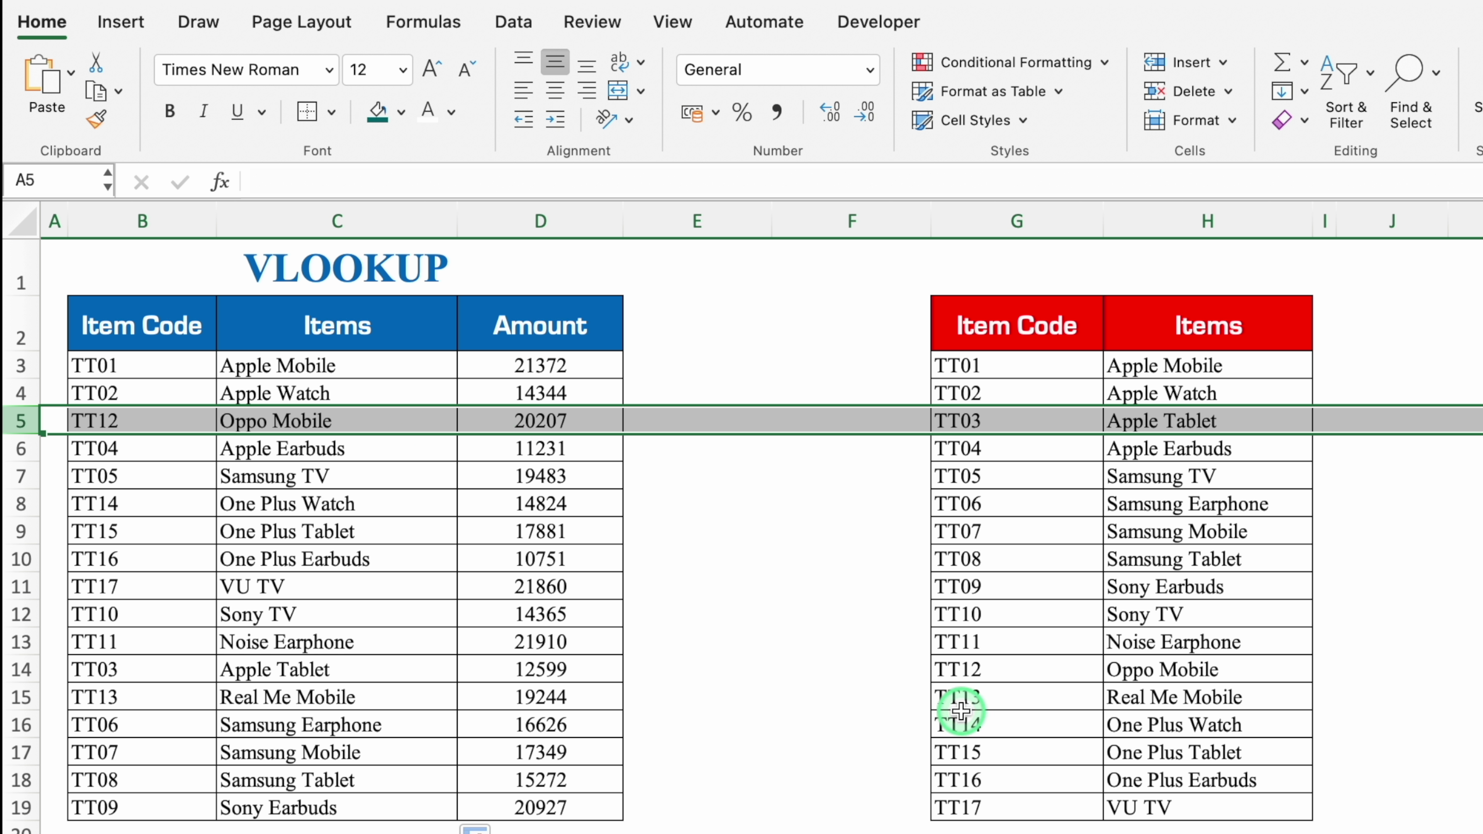
left_click(1031, 669)
left_click_drag(1031, 669, 1191, 672)
left_click(521, 94)
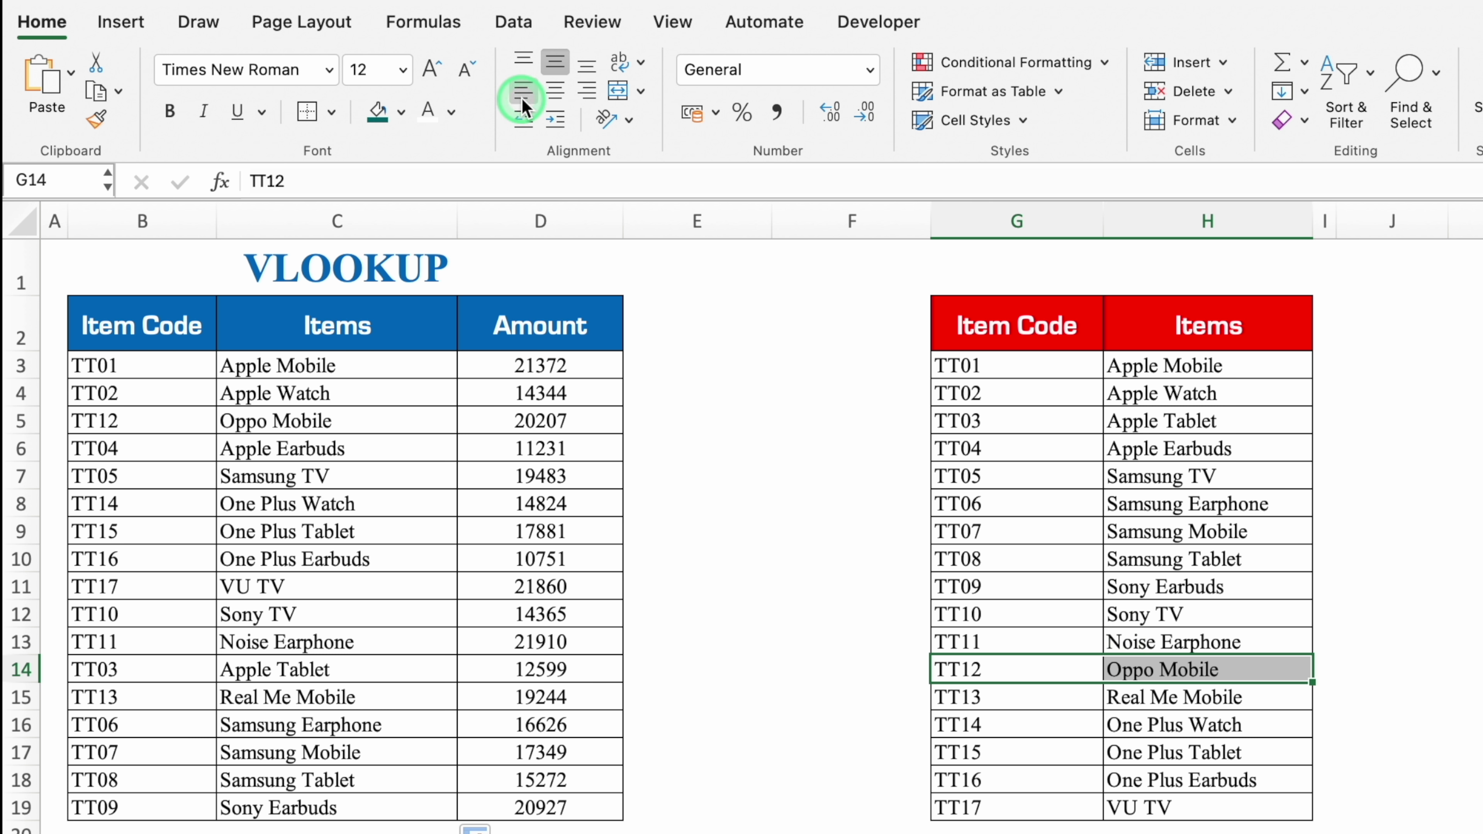
left_click(400, 112)
left_click(390, 292)
left_click_drag(146, 421, 350, 421)
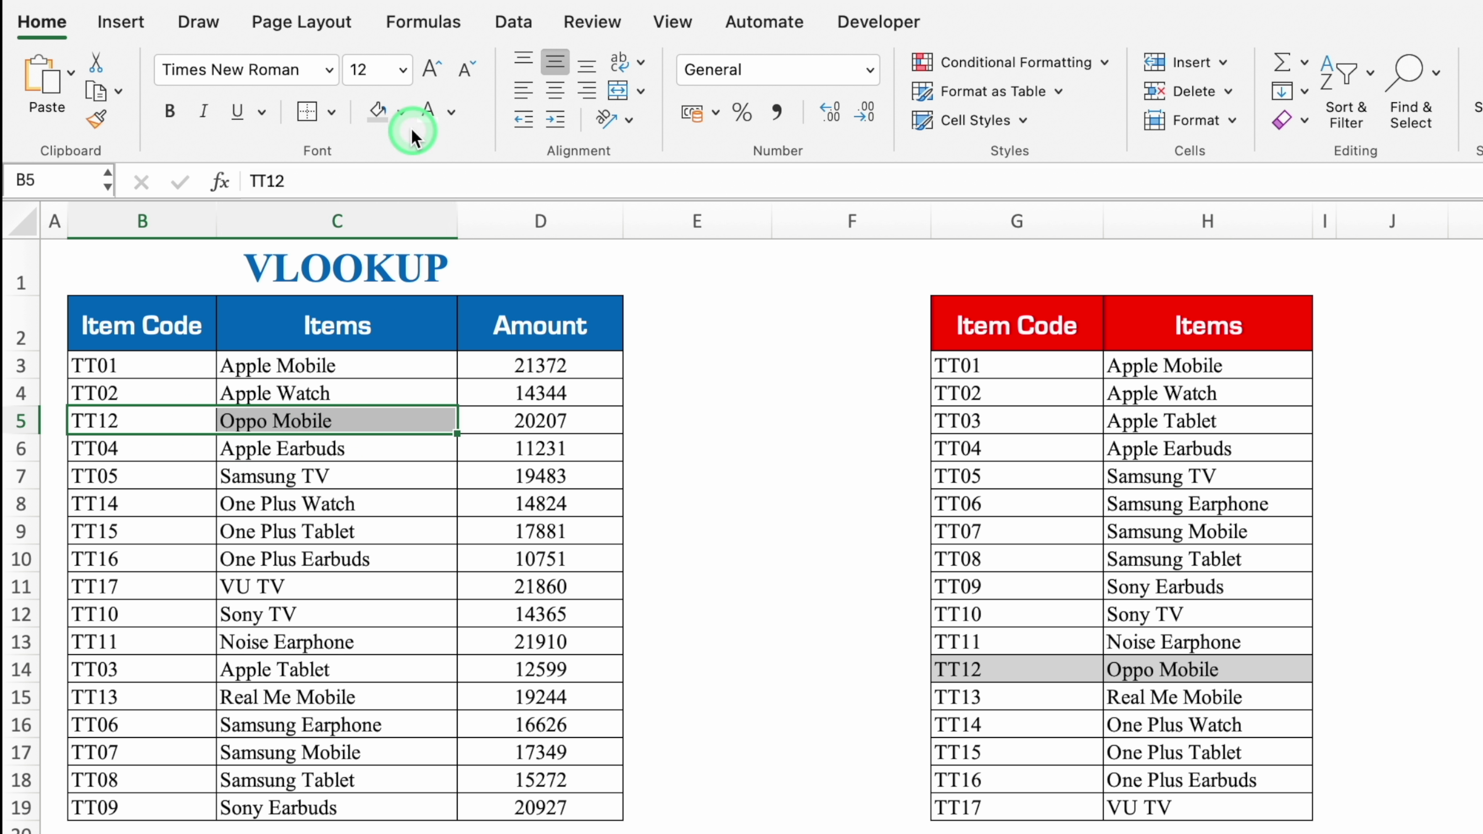
left_click(377, 111)
left_click(851, 419)
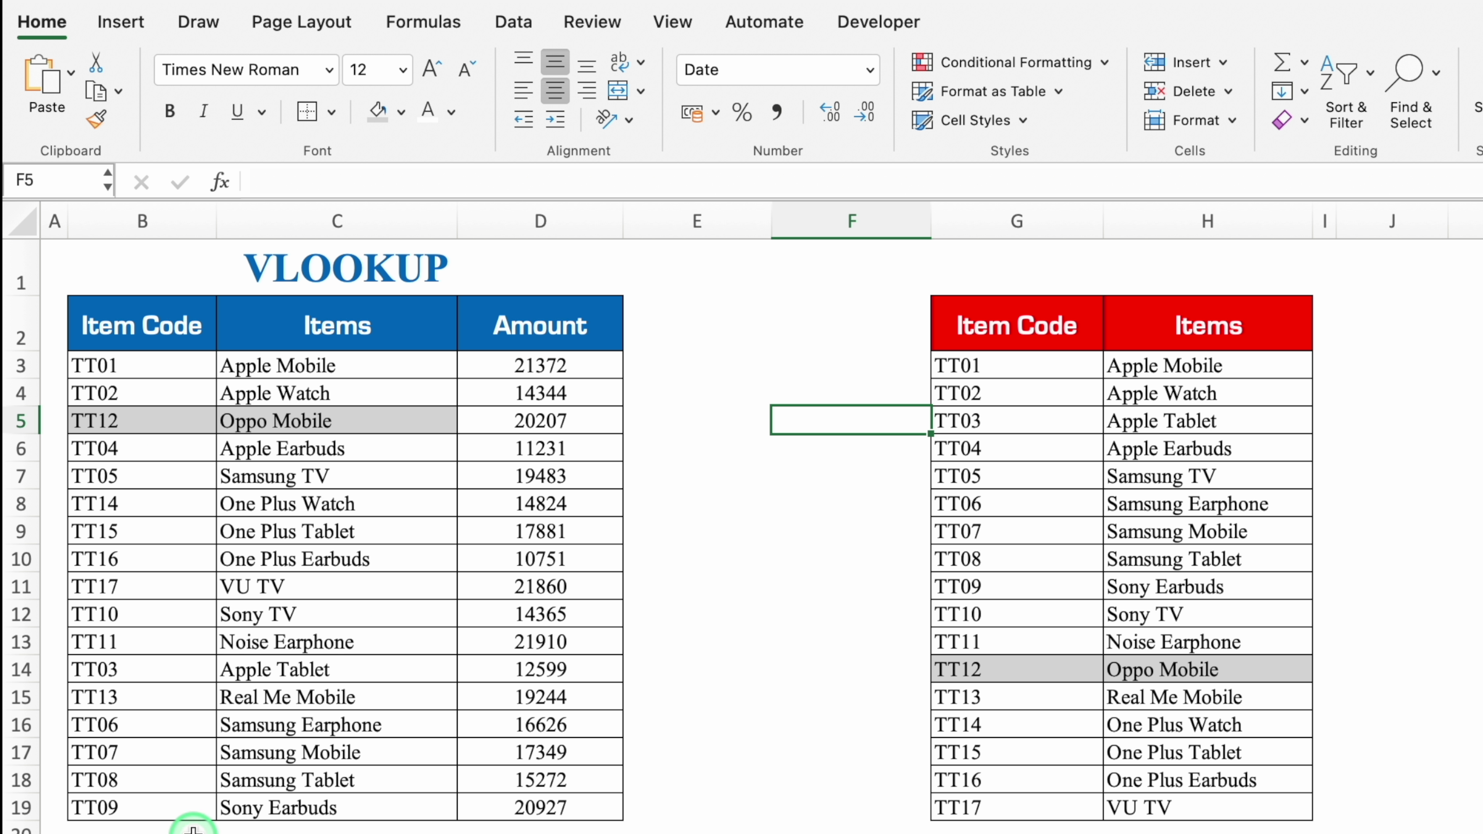
Copy item code TT16 from B10 into B13:B17 and check the item names looked up beside them
left_click(153, 559)
key("super+c")
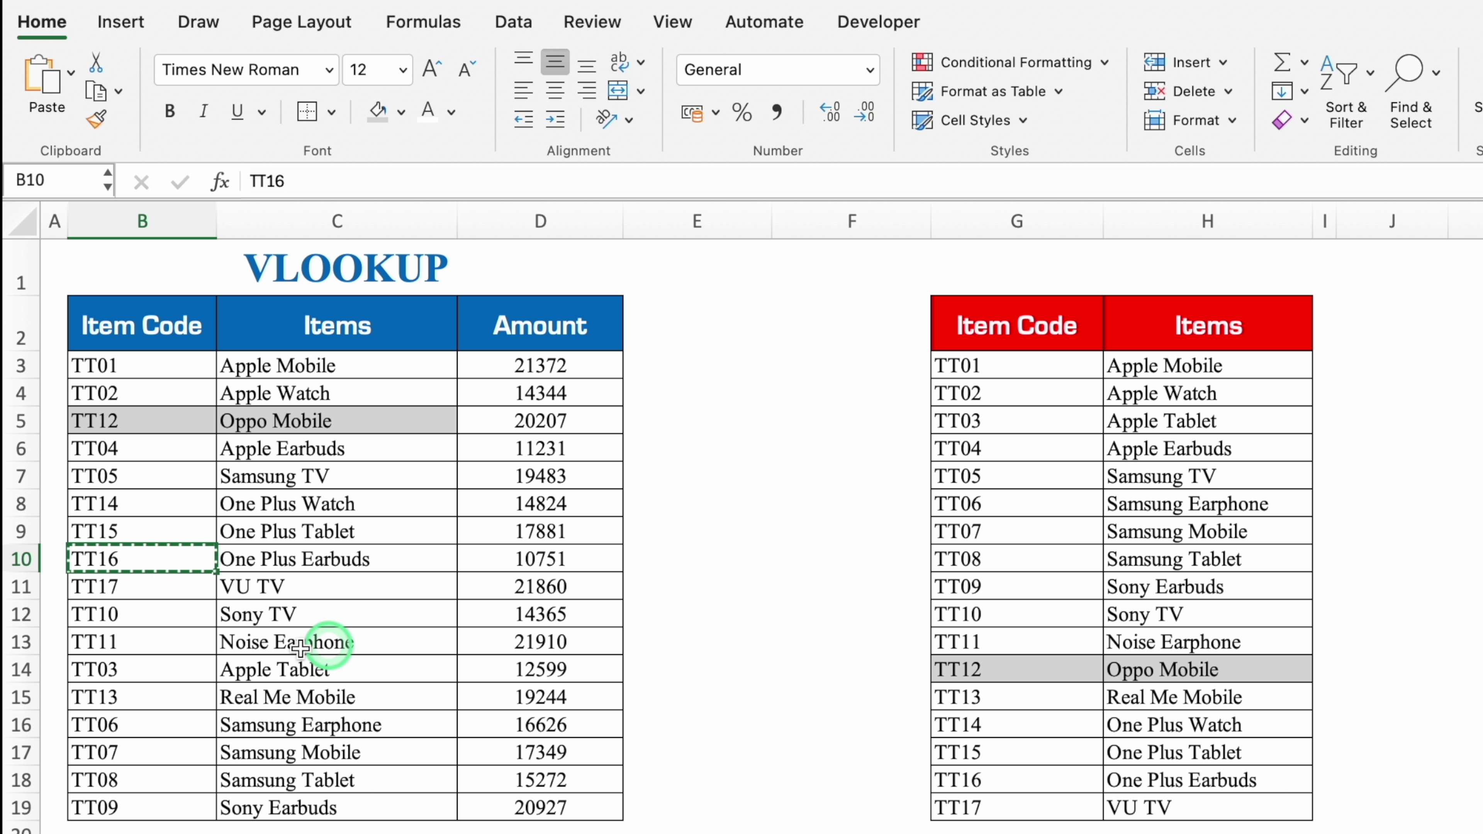
left_click_drag(133, 643, 141, 753)
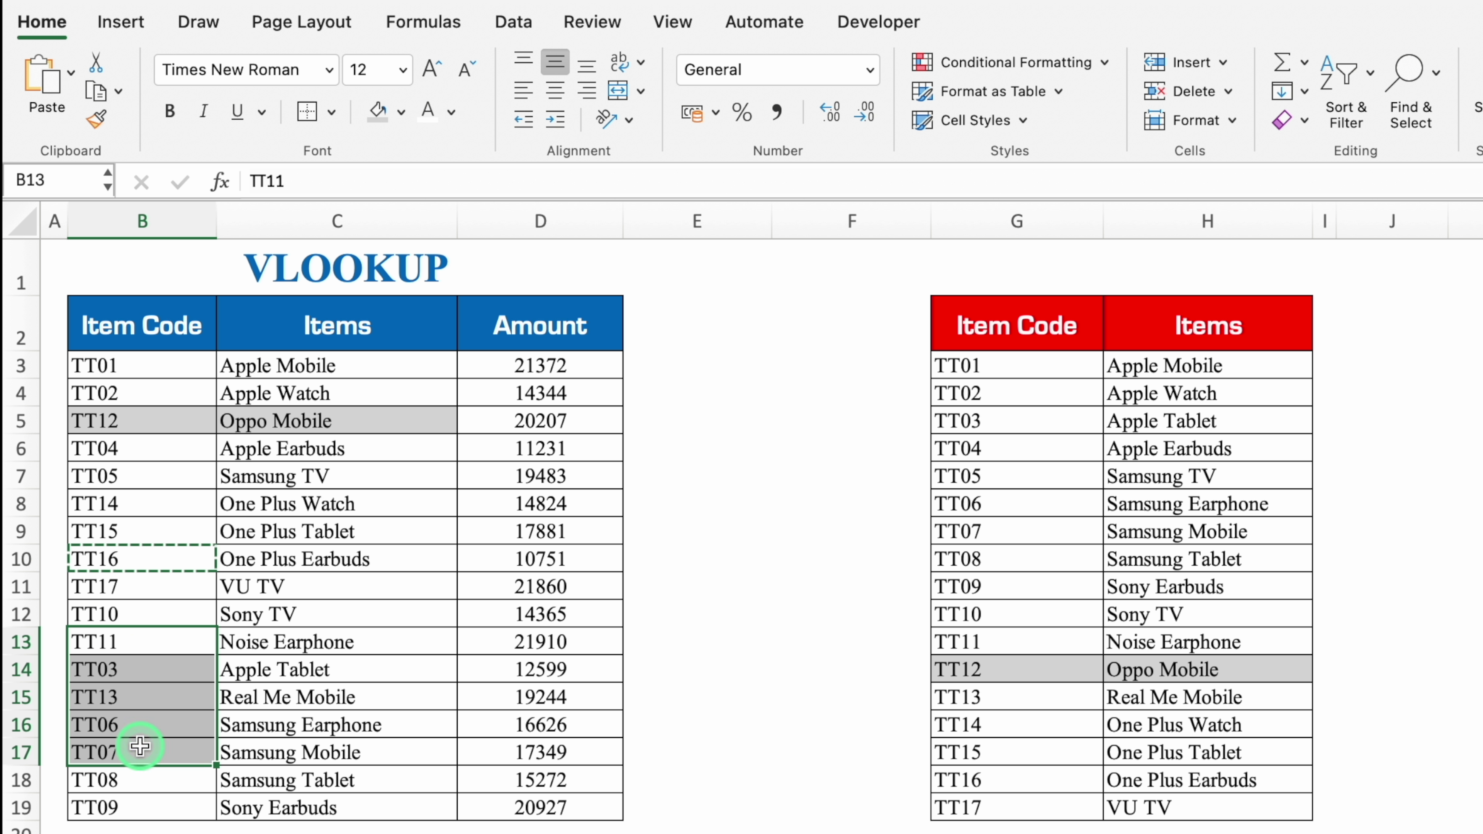
key("super+v")
key("Escape")
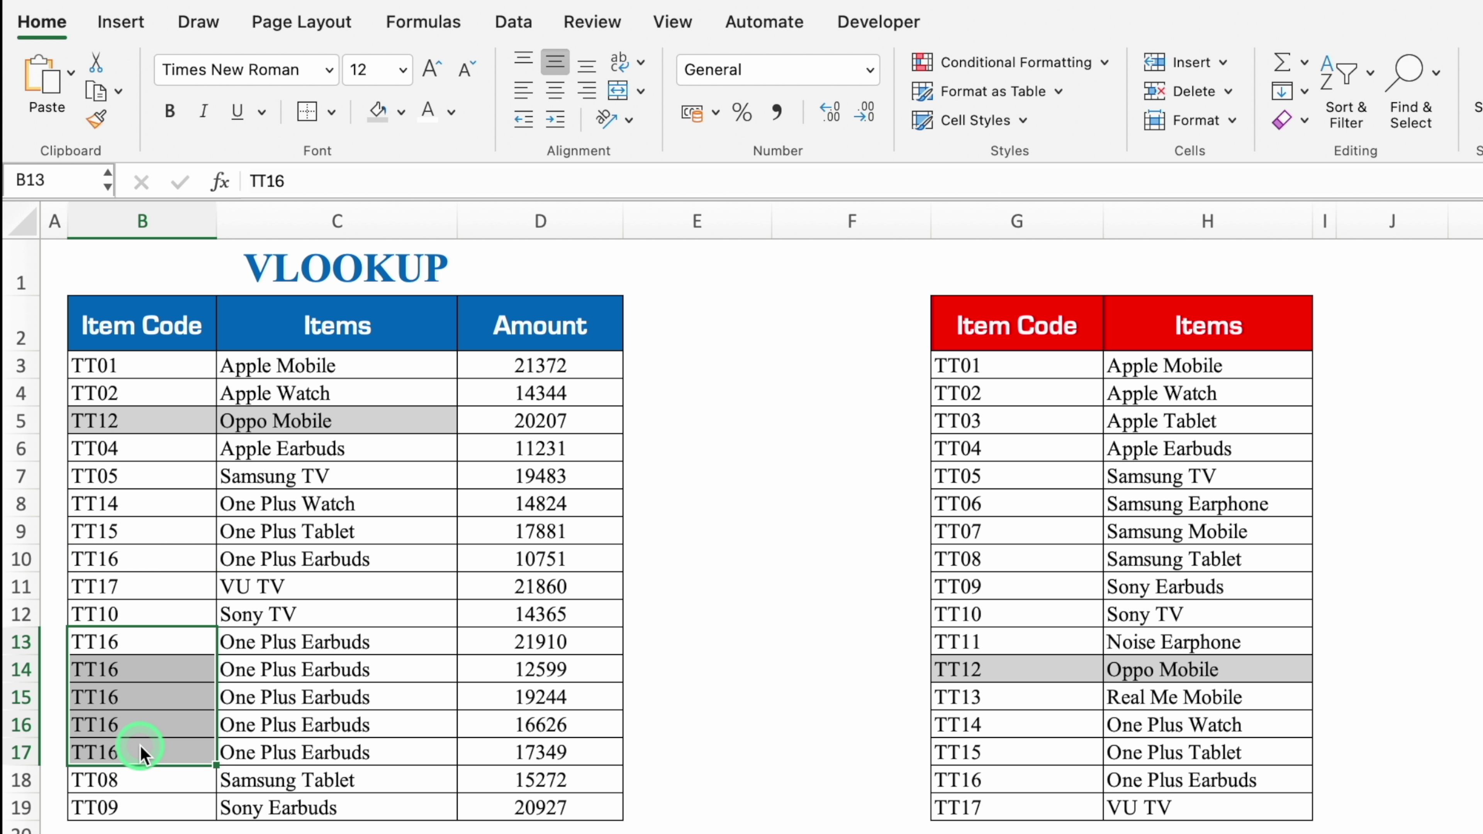
left_click(341, 622)
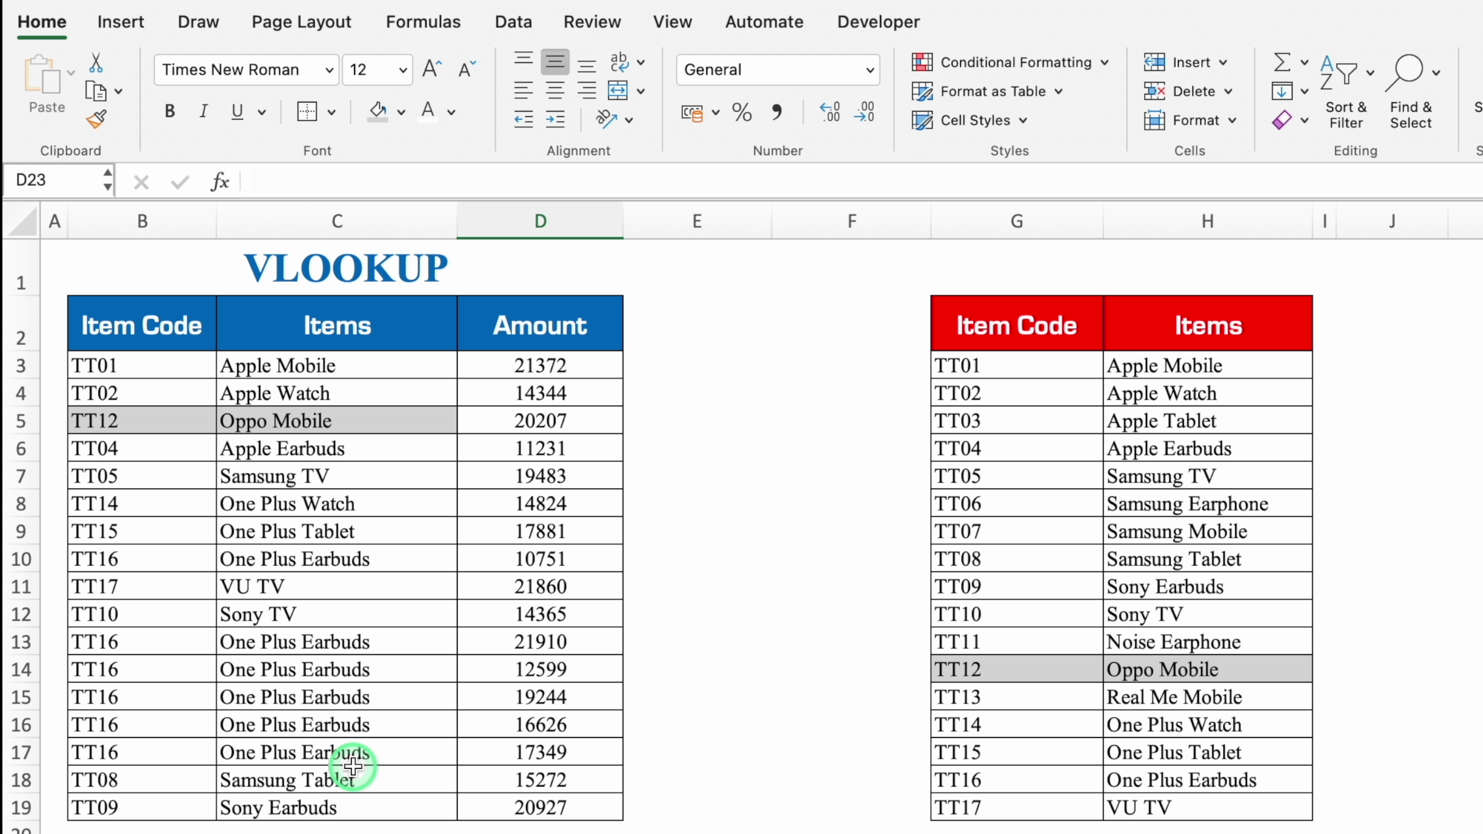
left_click(391, 637)
left_click(414, 669)
left_click(412, 697)
left_click(411, 725)
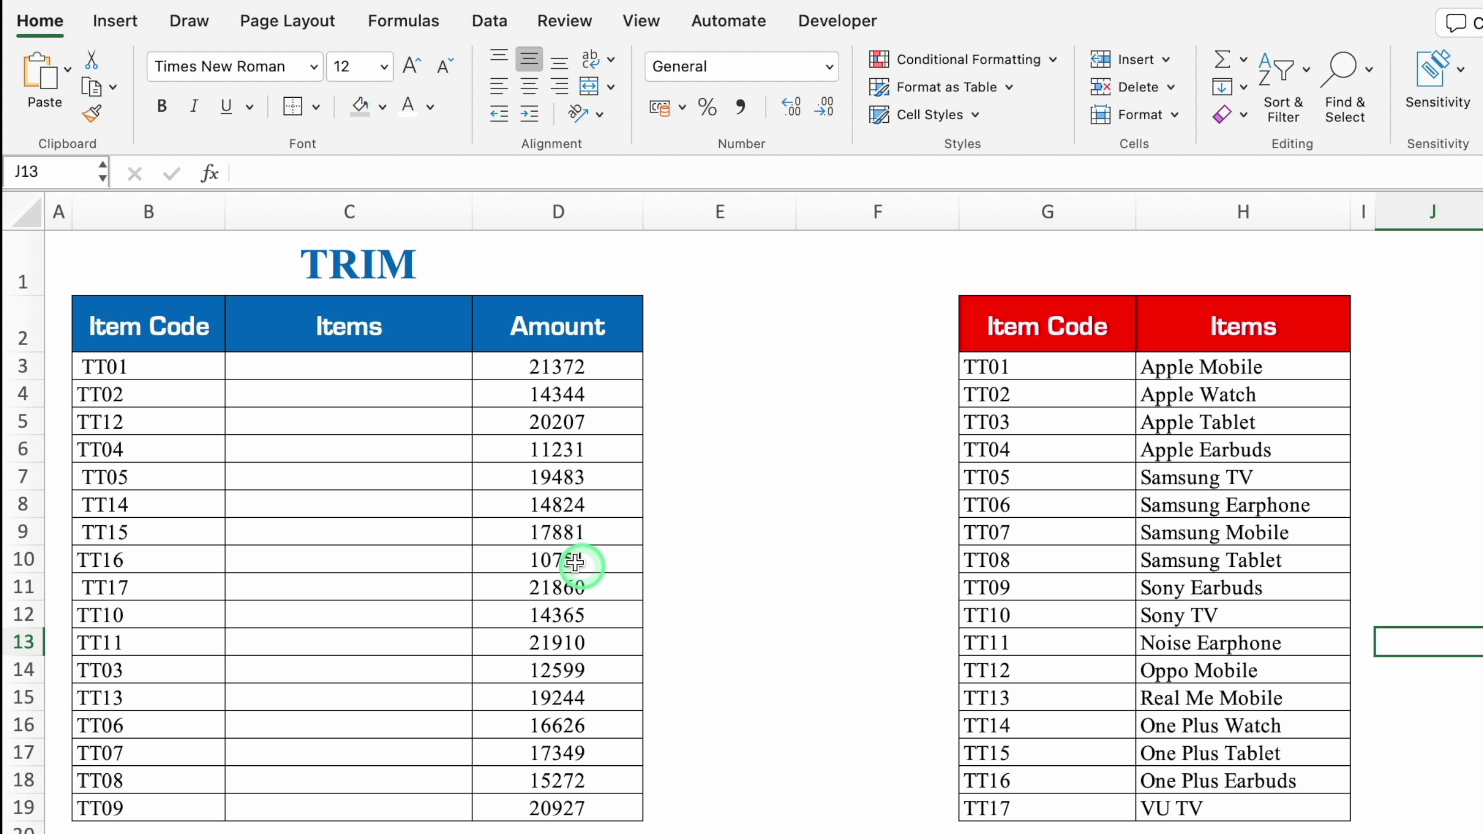
Enter =VLOOKUP(B3,$G:$H,2,0) in C3 of the TRIM sheet to look up the first item name
left_click(366, 368)
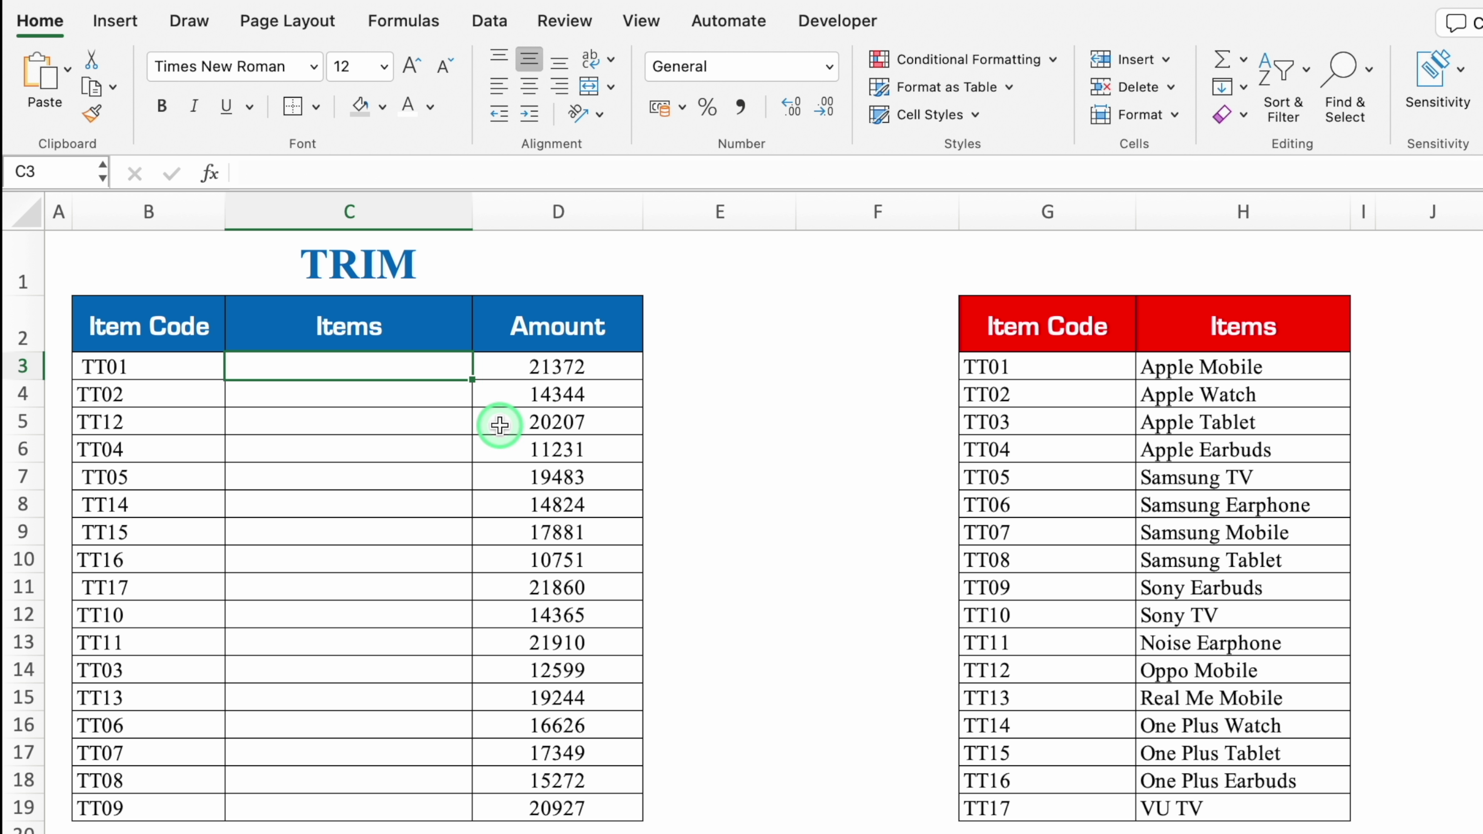
type("=vlo")
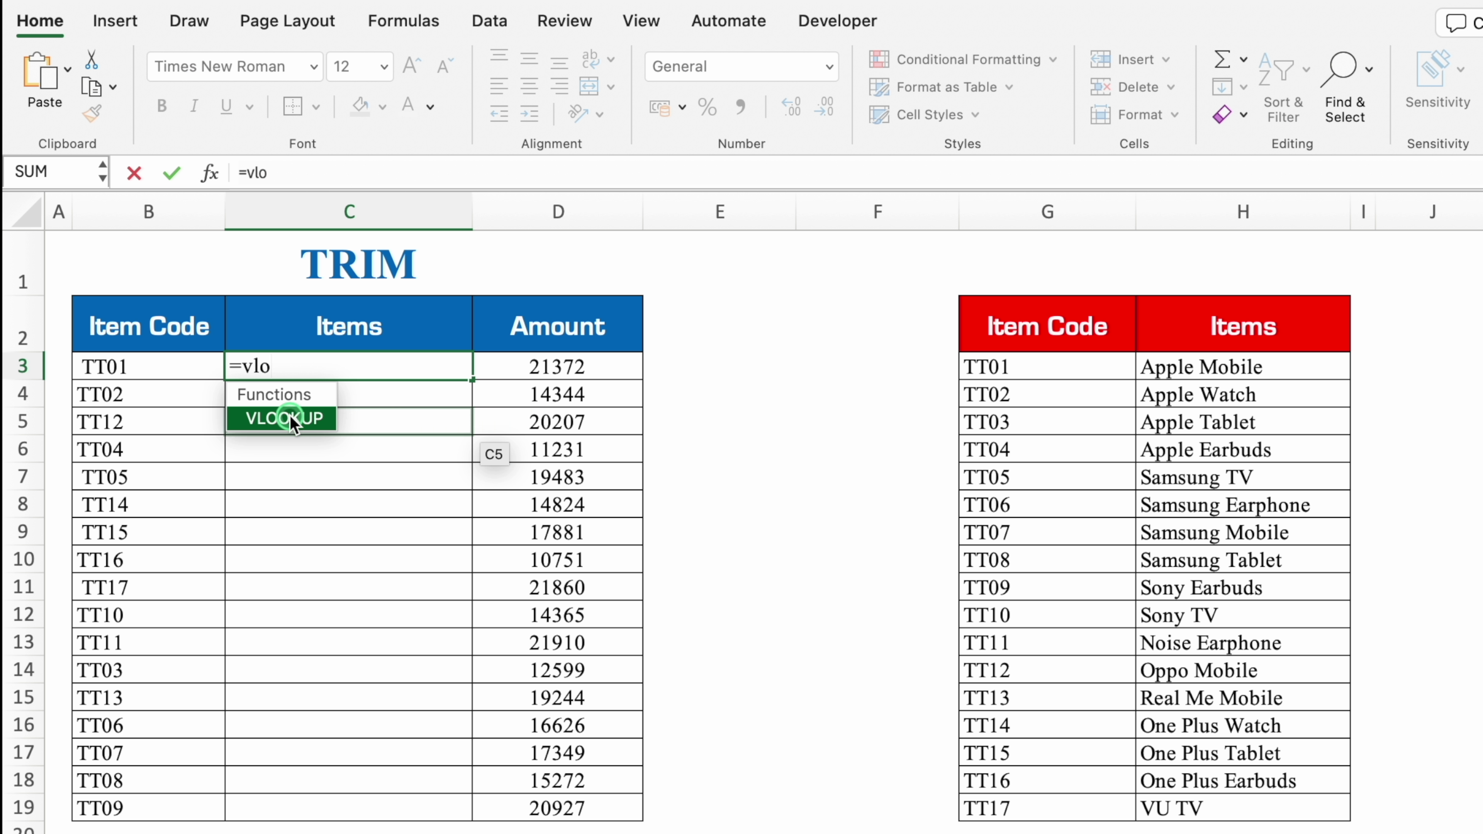
double_click(290, 420)
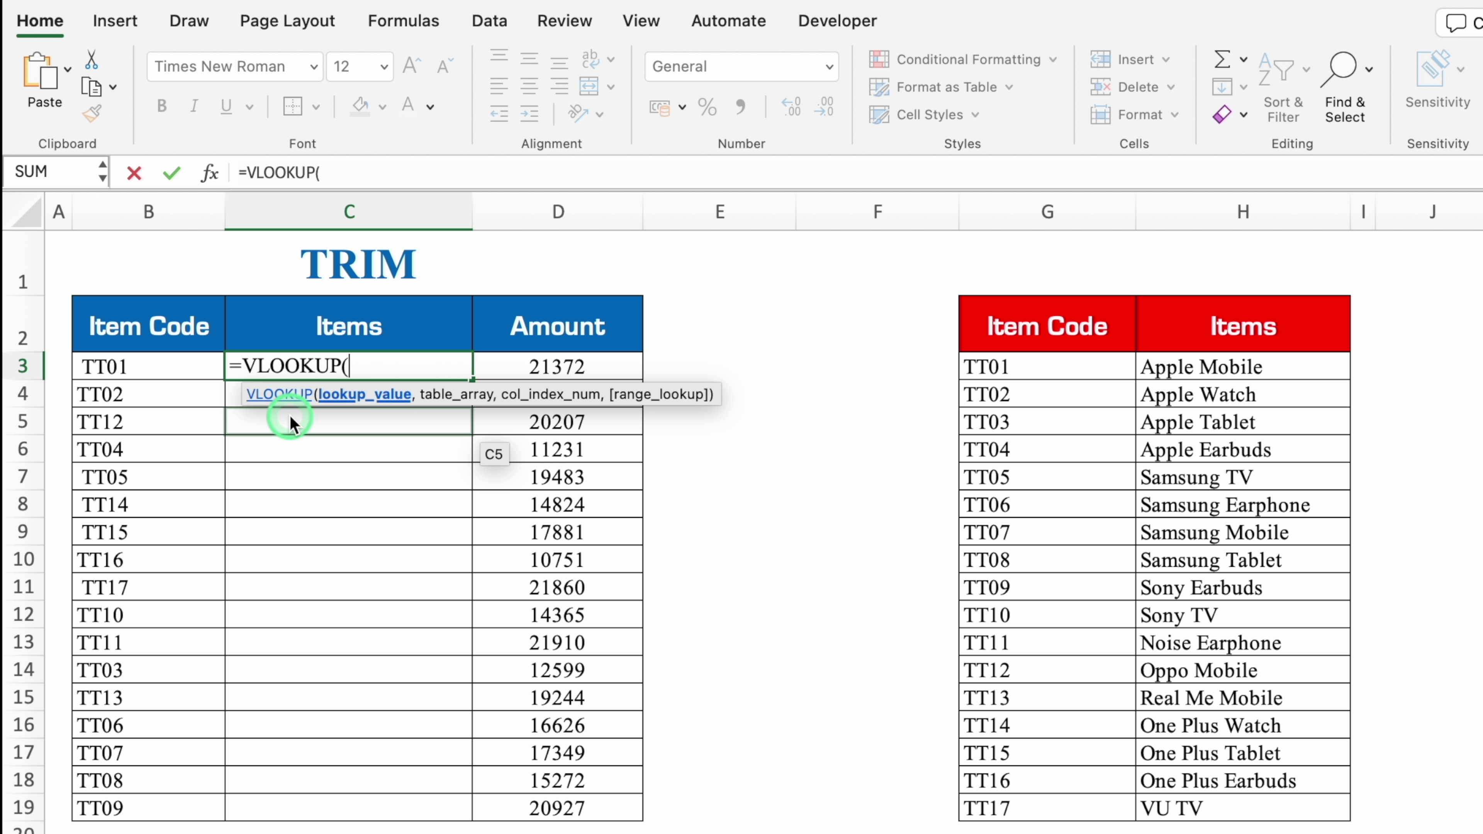
left_click(176, 362)
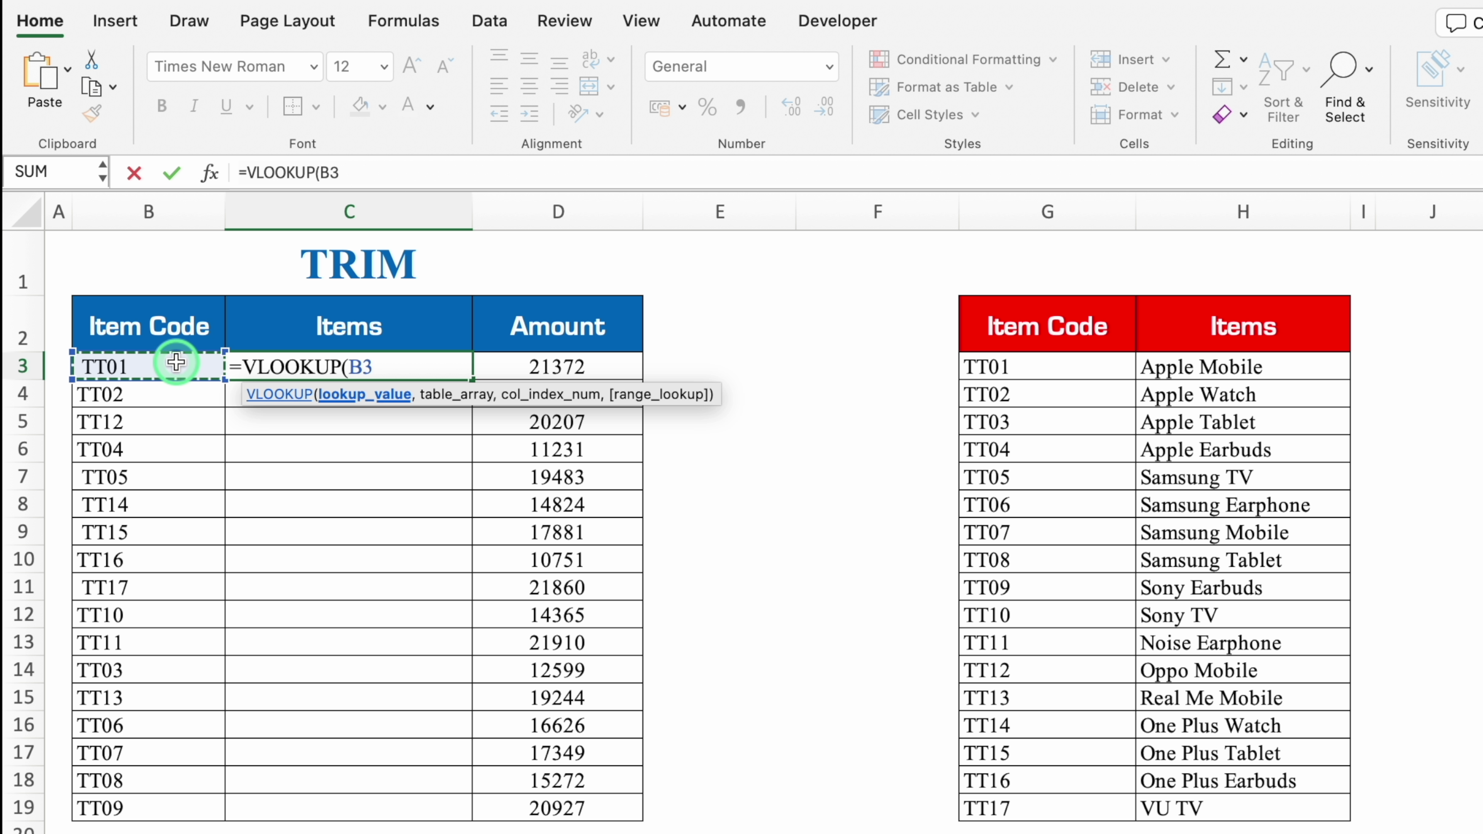
type(",")
left_click_drag(1049, 211, 1215, 216)
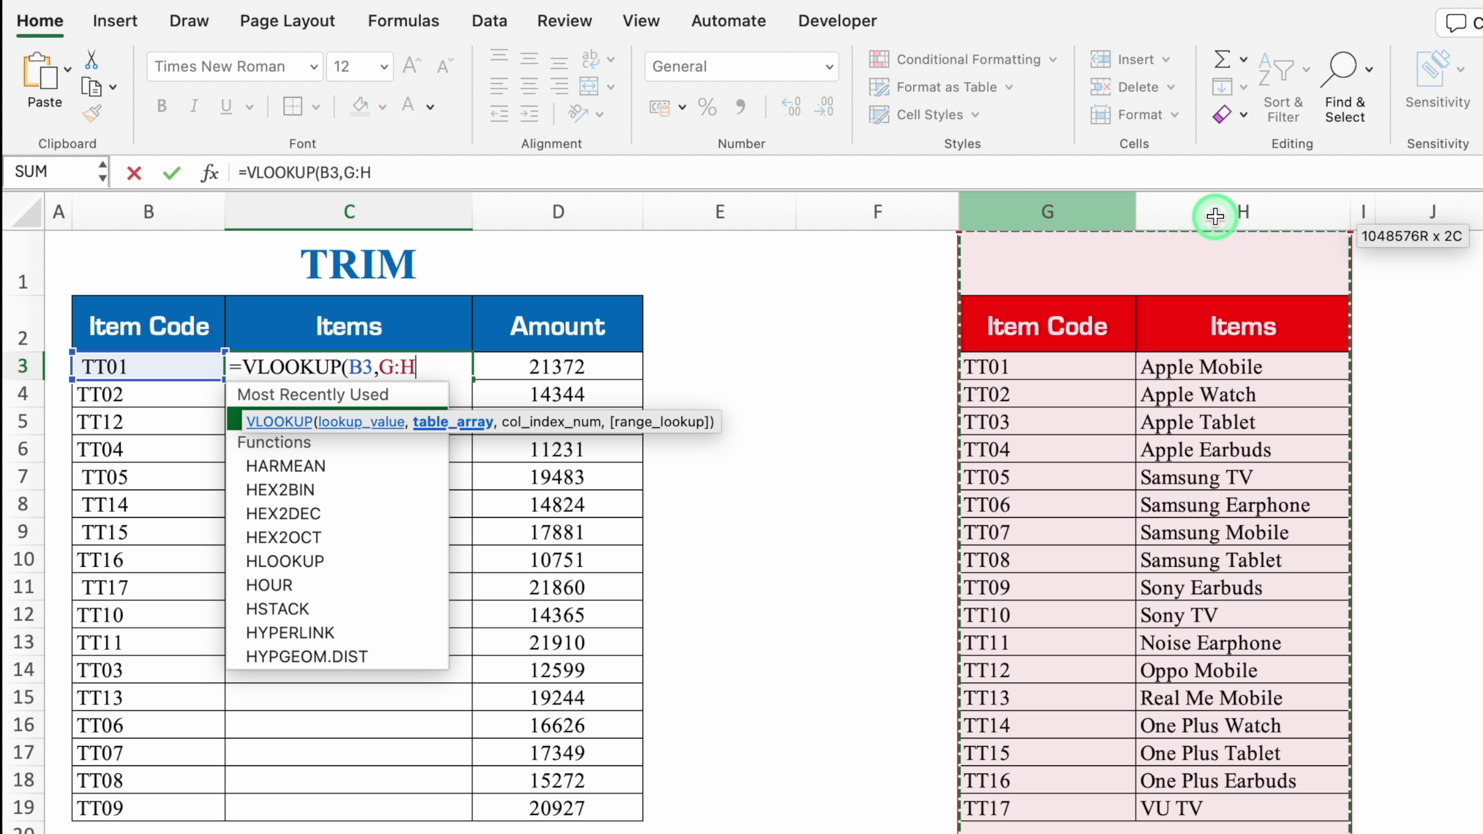
key("F4")
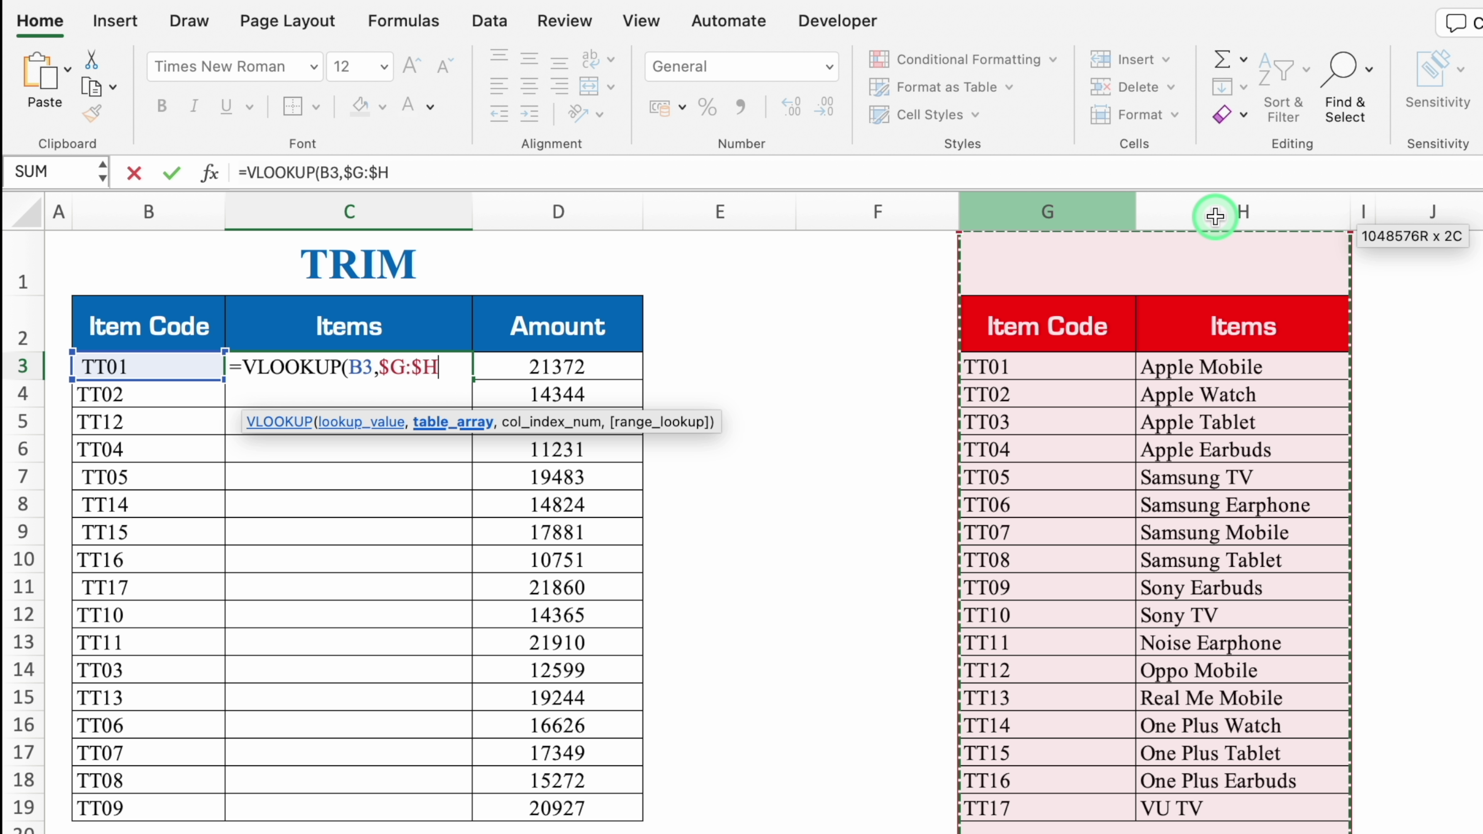
type(",")
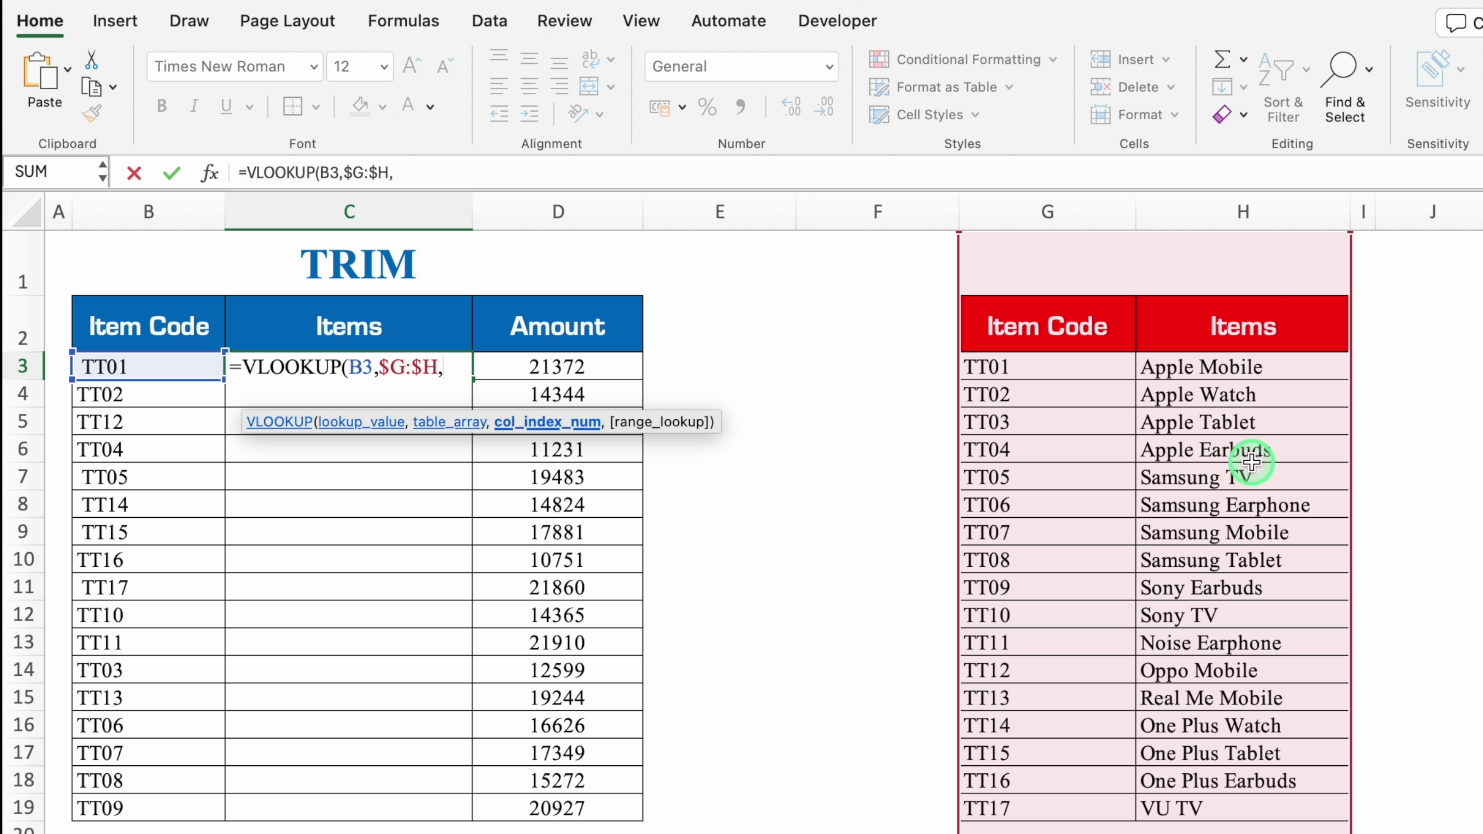
type("2,0")
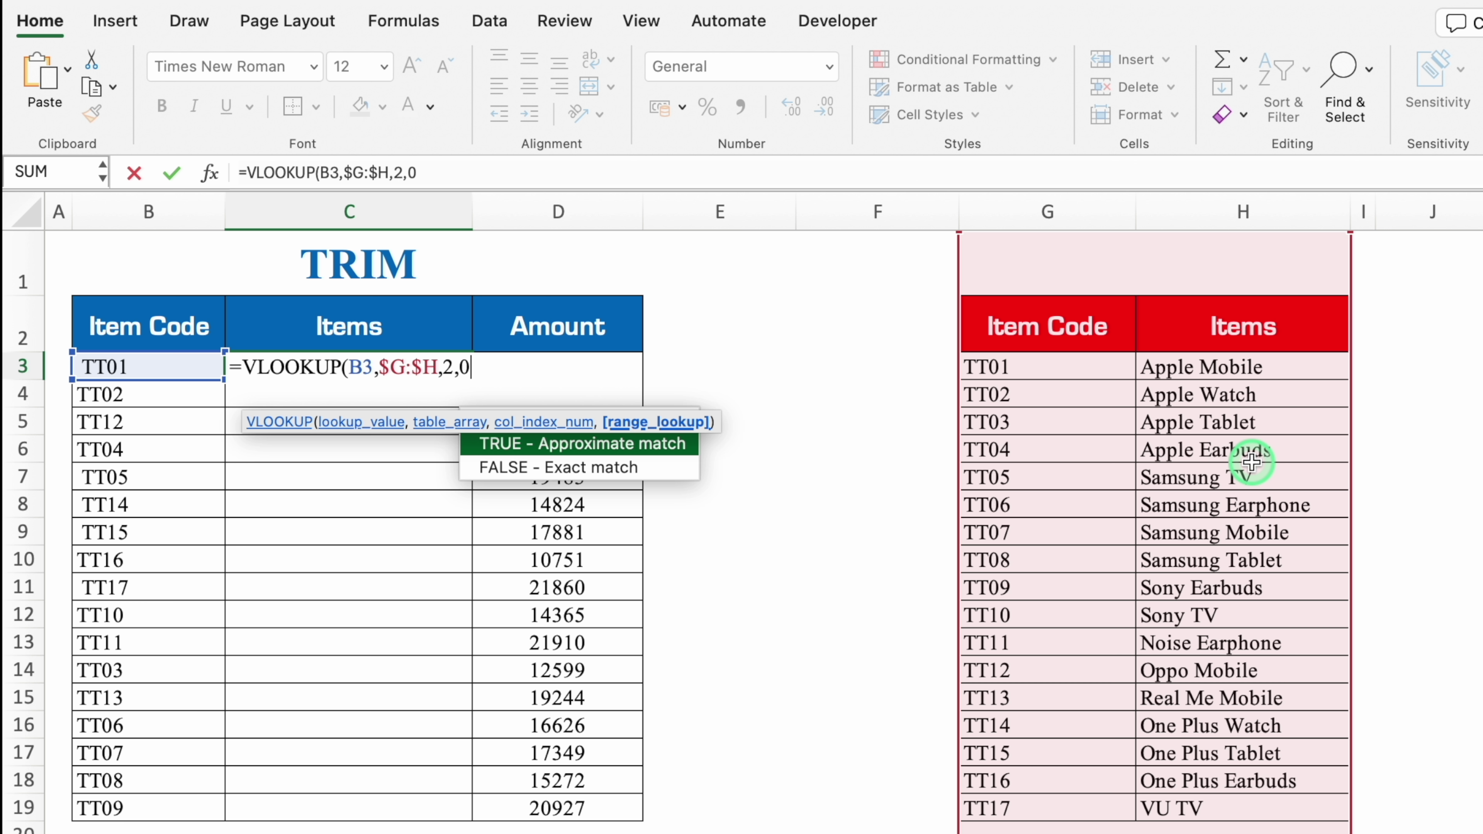
type(")")
key("Return")
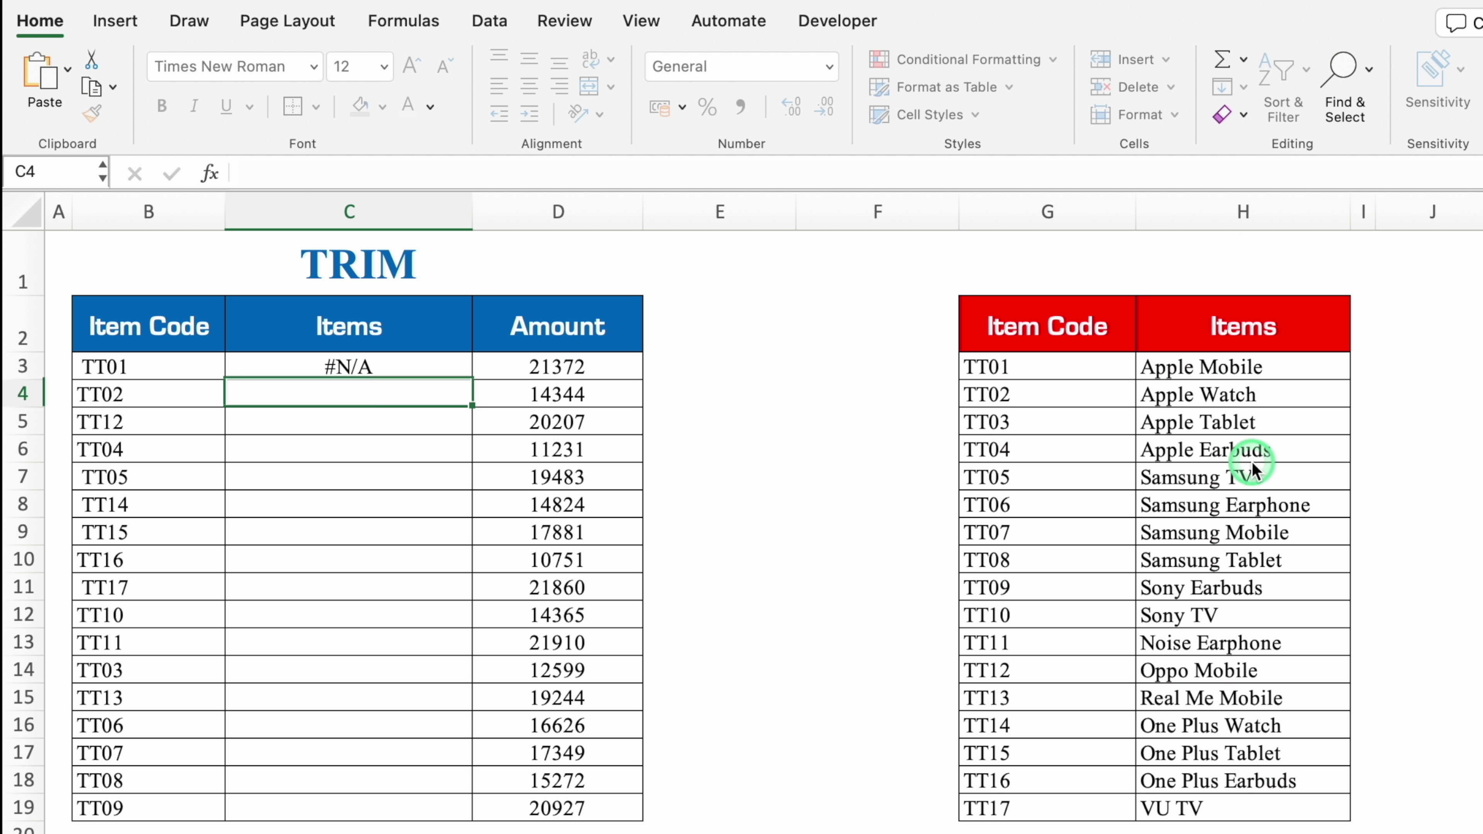
Fill the C3 VLOOKUP formula down to C19 and check several results in the Items column
left_click(411, 365)
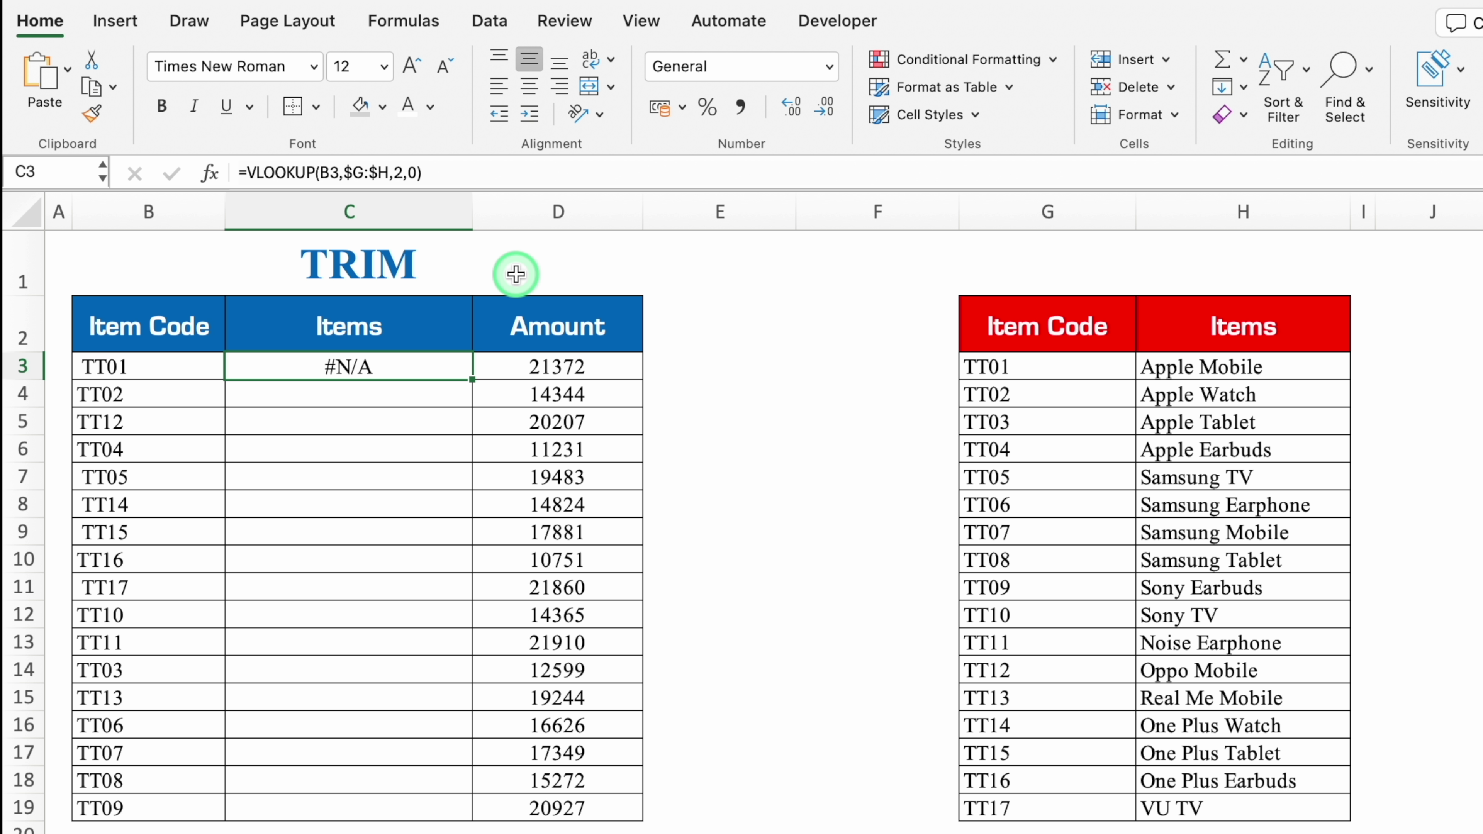
double_click(472, 383)
left_click(712, 456)
left_click(401, 423)
left_click(404, 642)
left_click(397, 724)
left_click(407, 805)
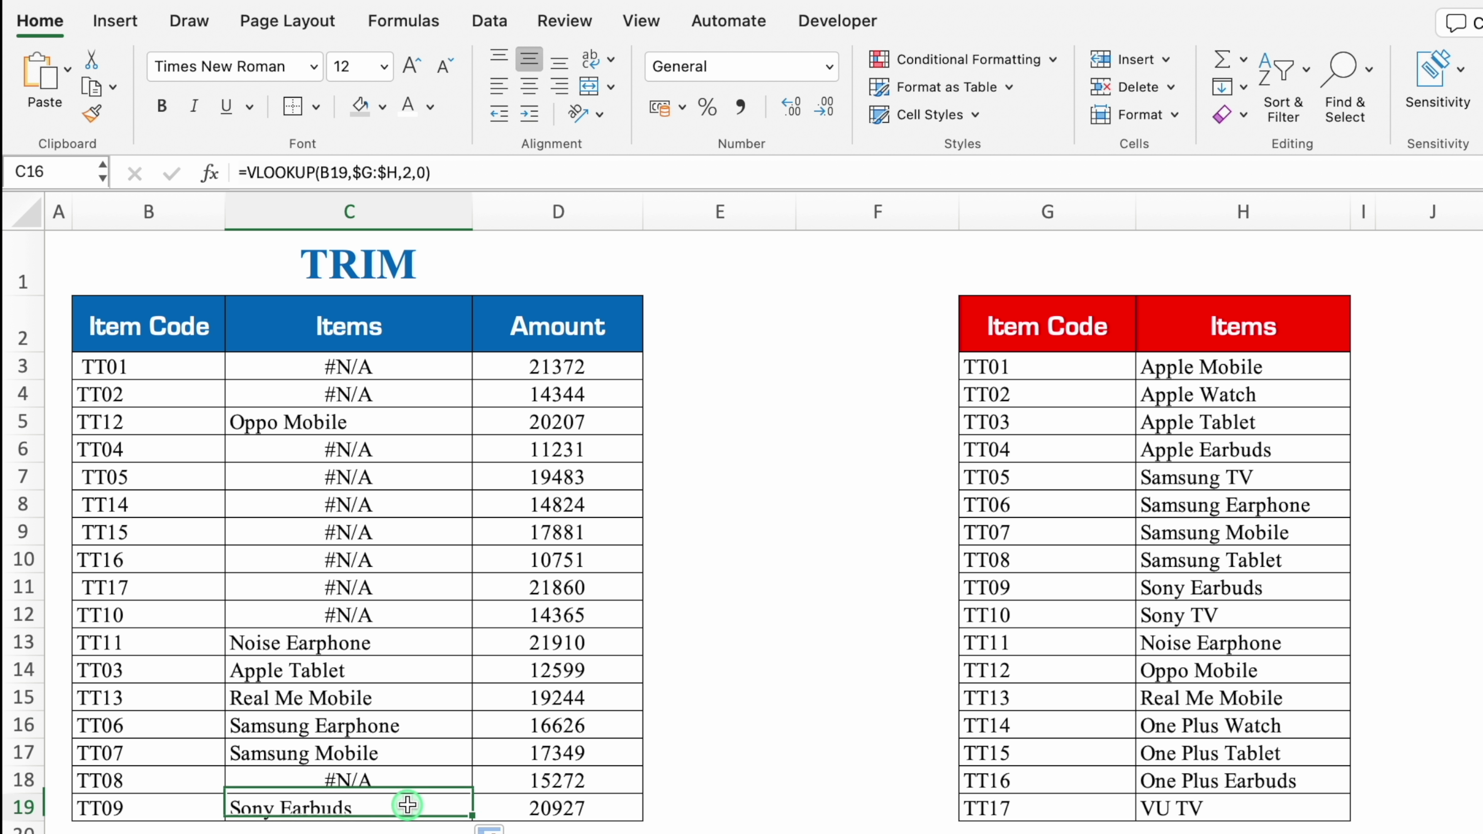
Check the lookup formula in C3 and inspect the item code in B3 for extra leading spaces
left_click(379, 358)
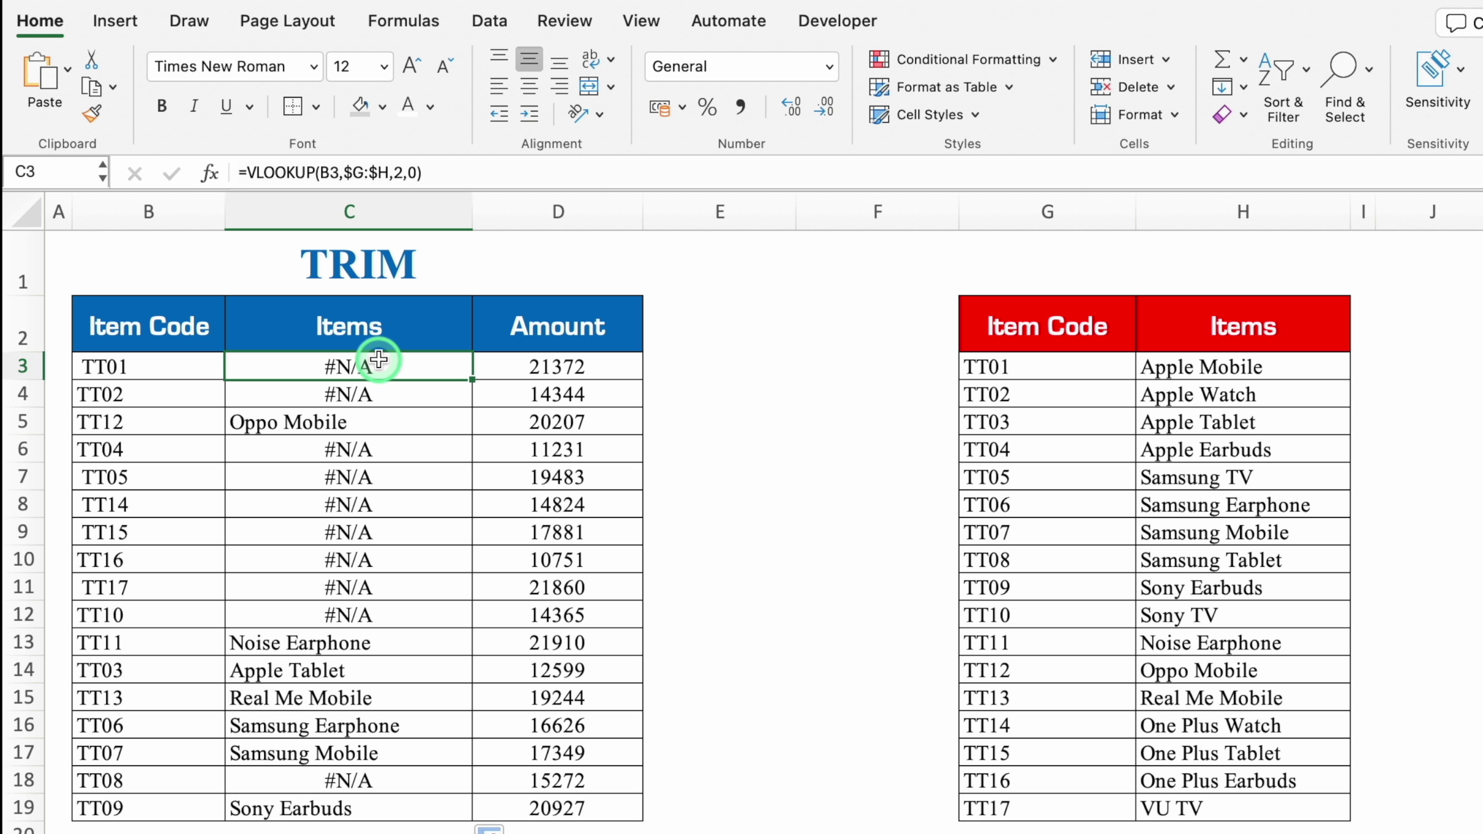
left_click(150, 211)
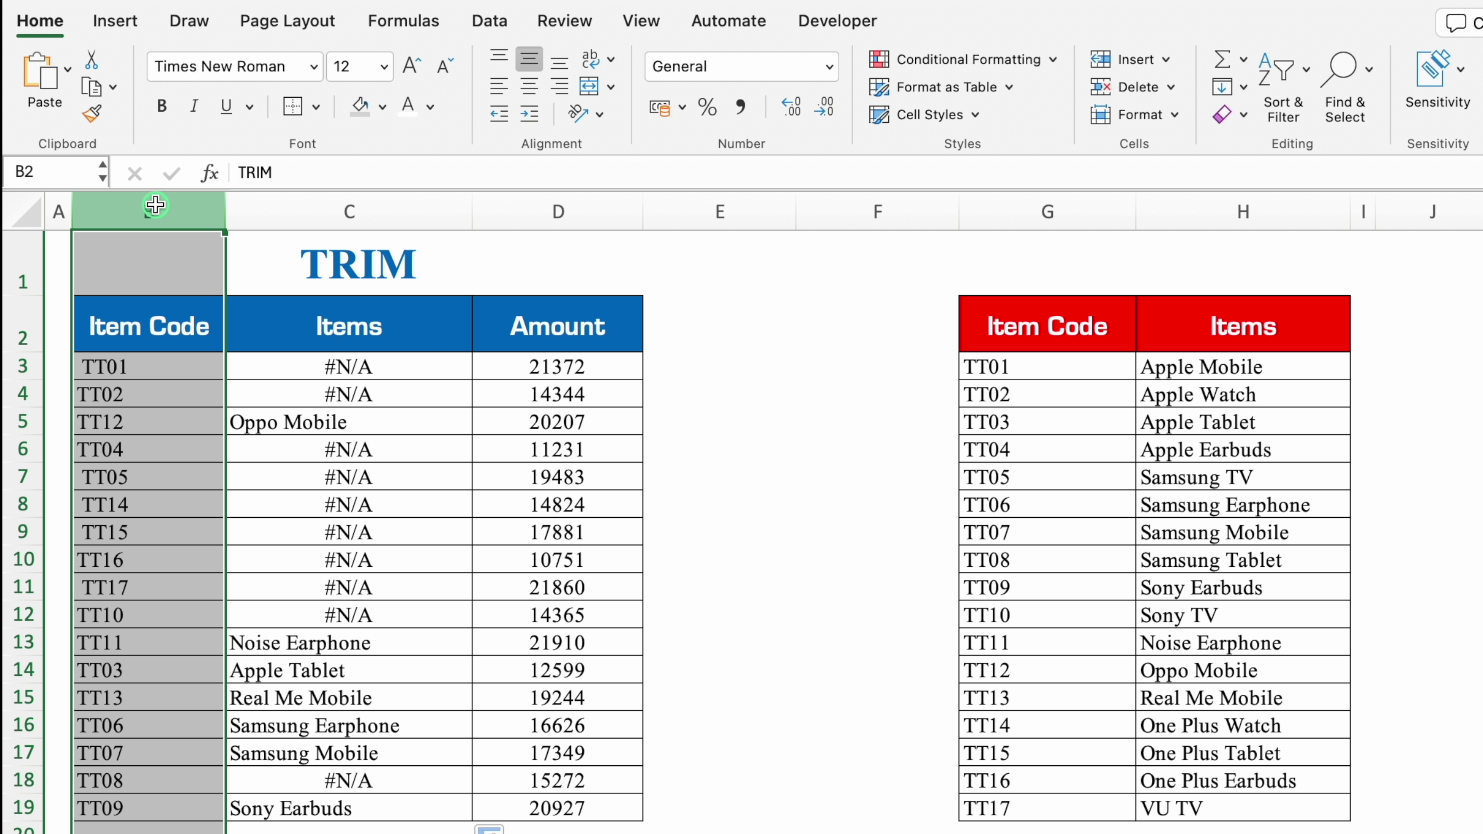
left_click(800, 390)
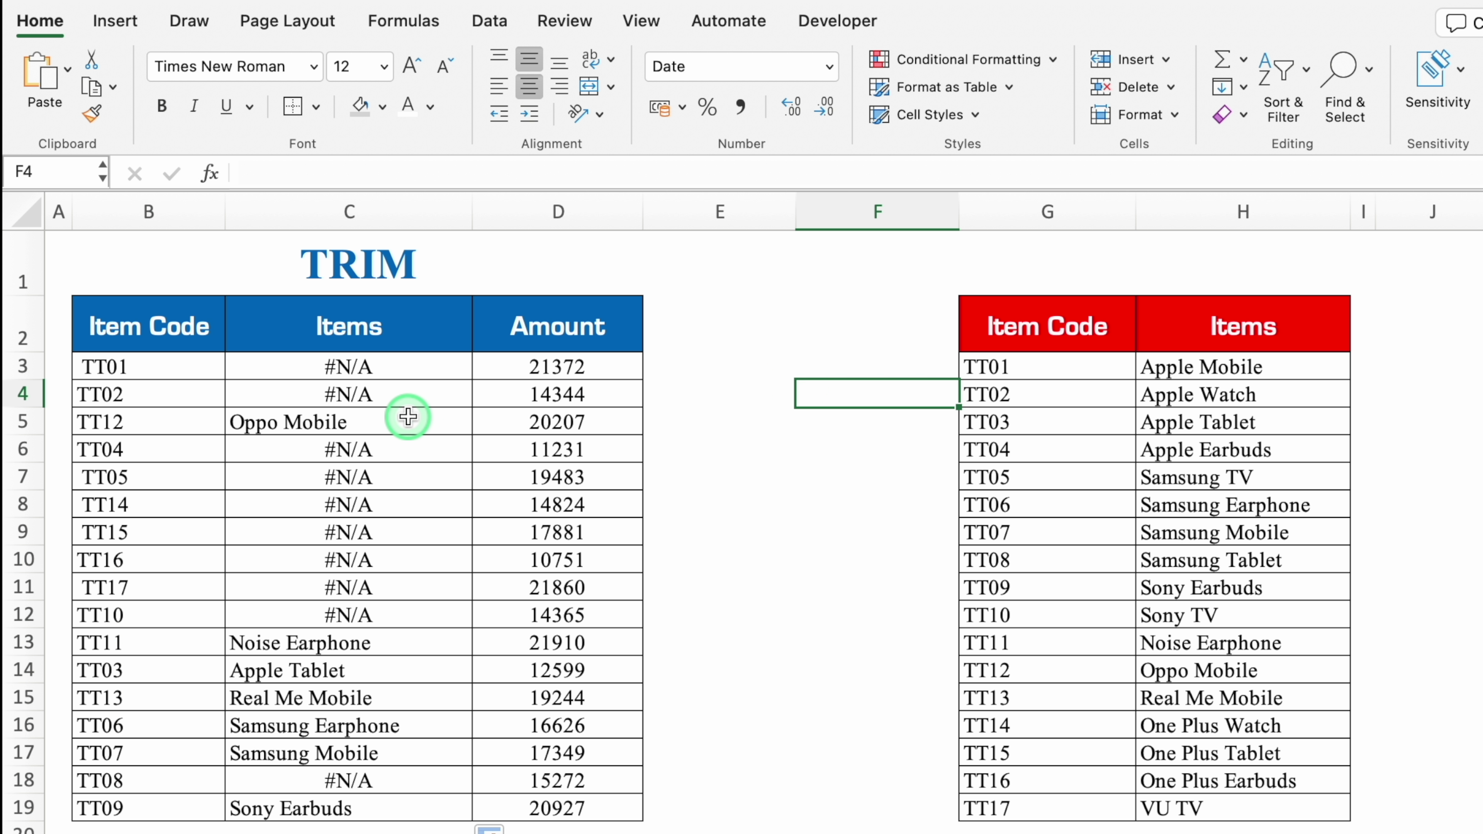
left_click(117, 367)
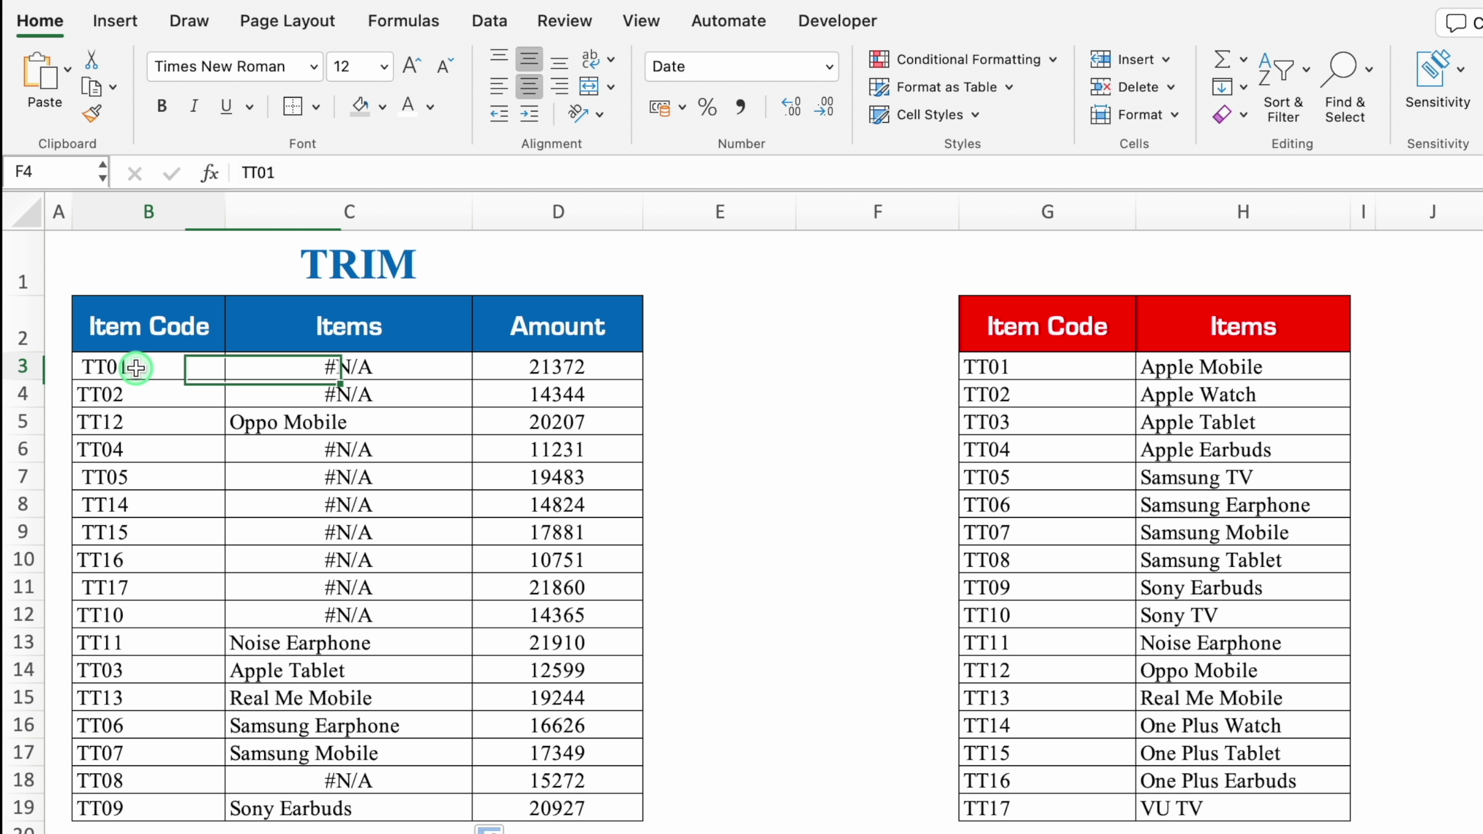
left_click(234, 172)
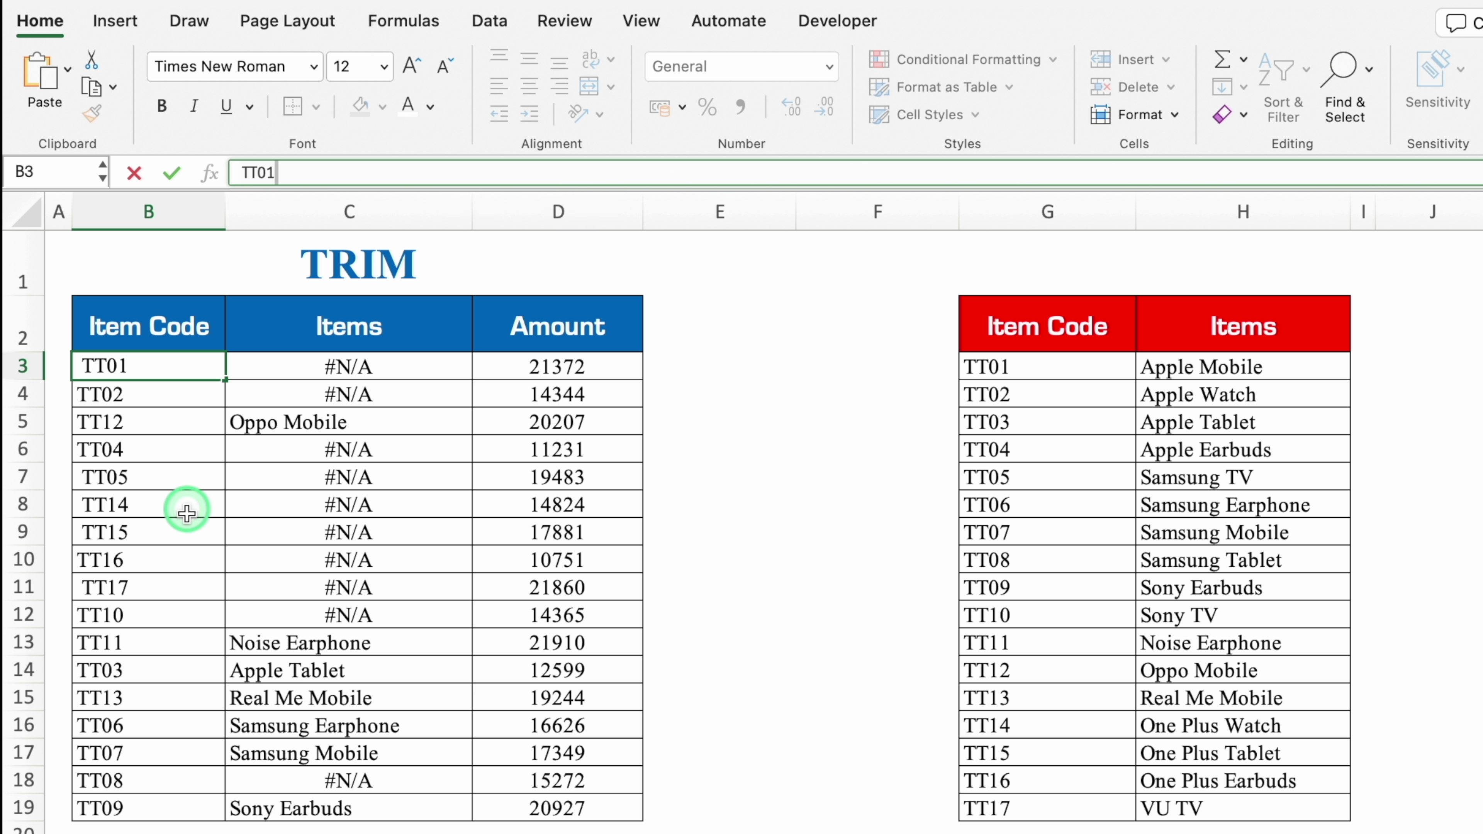
Enter =TRIM(B3) in E3 to strip the extra spaces from the first item code
left_click(729, 367)
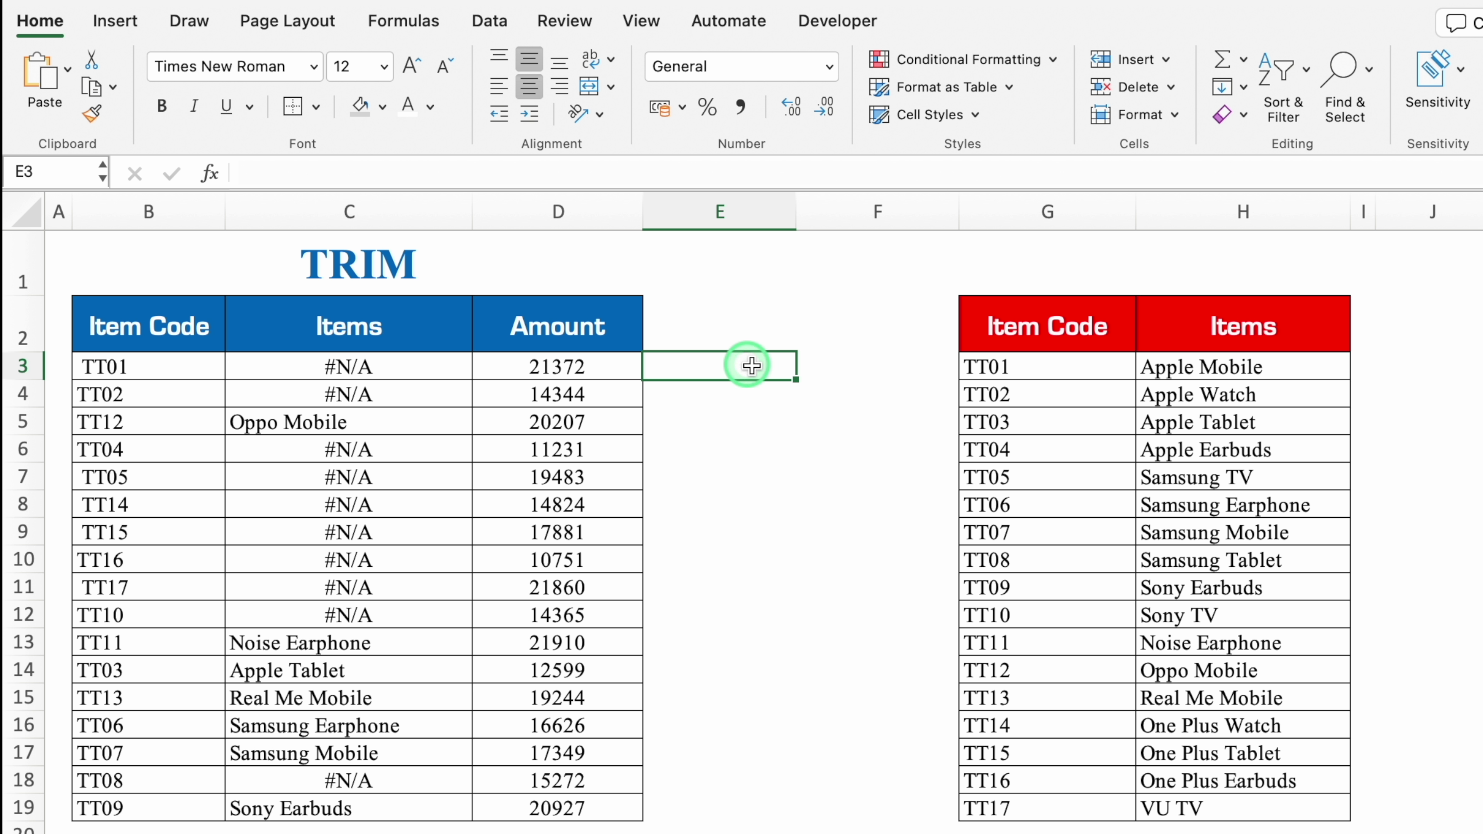
type("=trim")
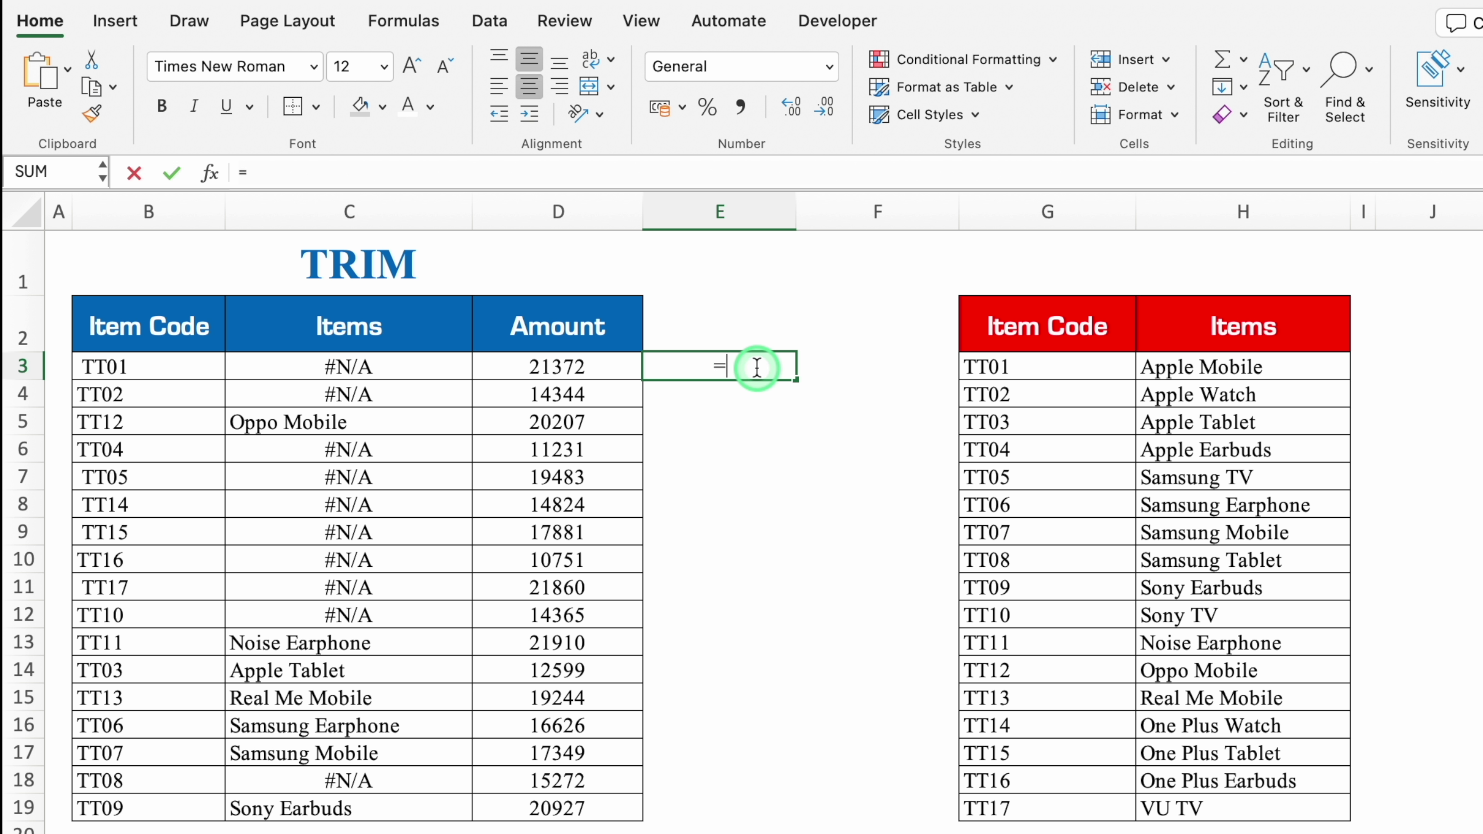
double_click(722, 417)
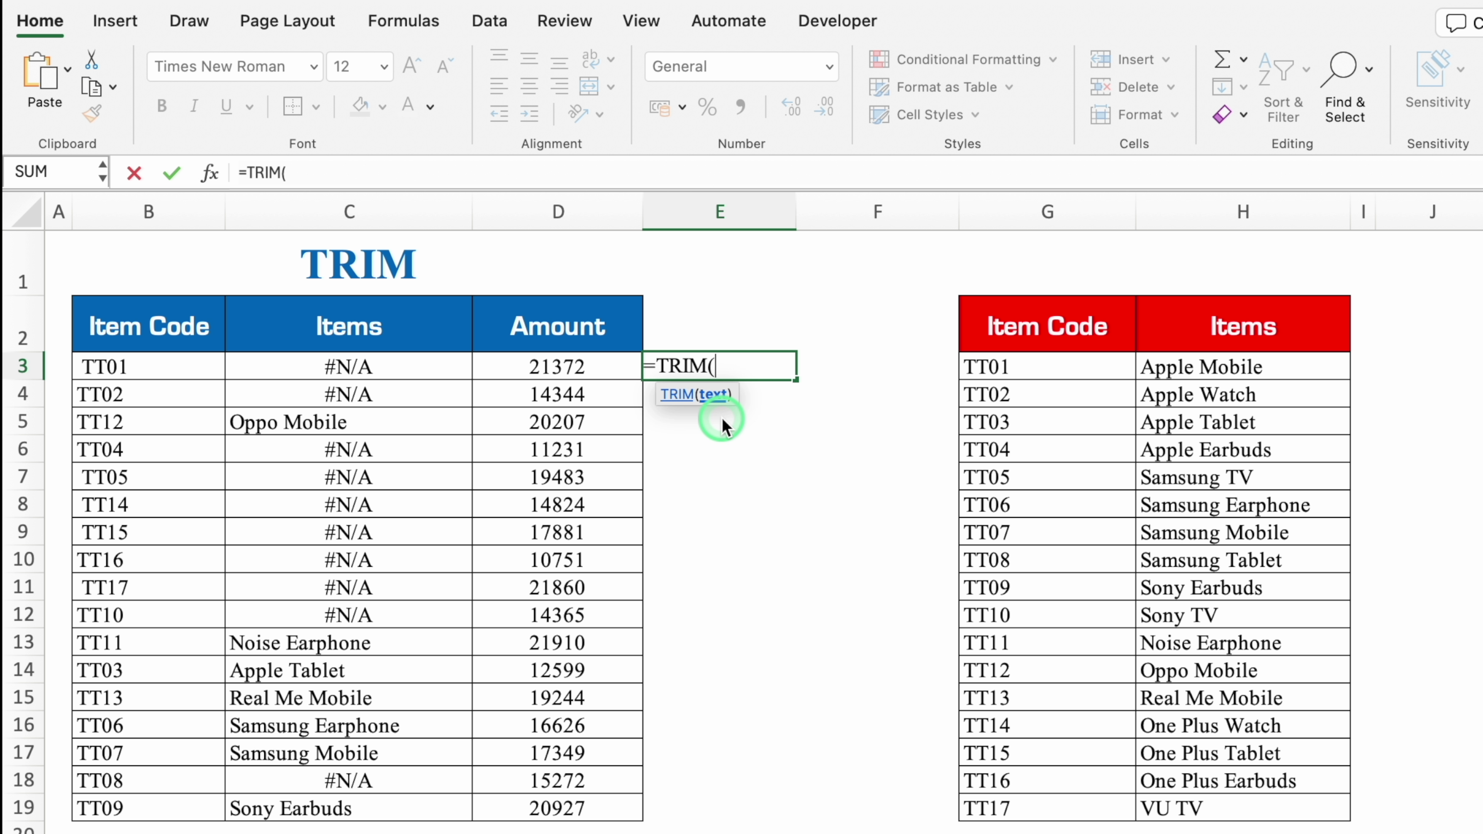
left_click(166, 367)
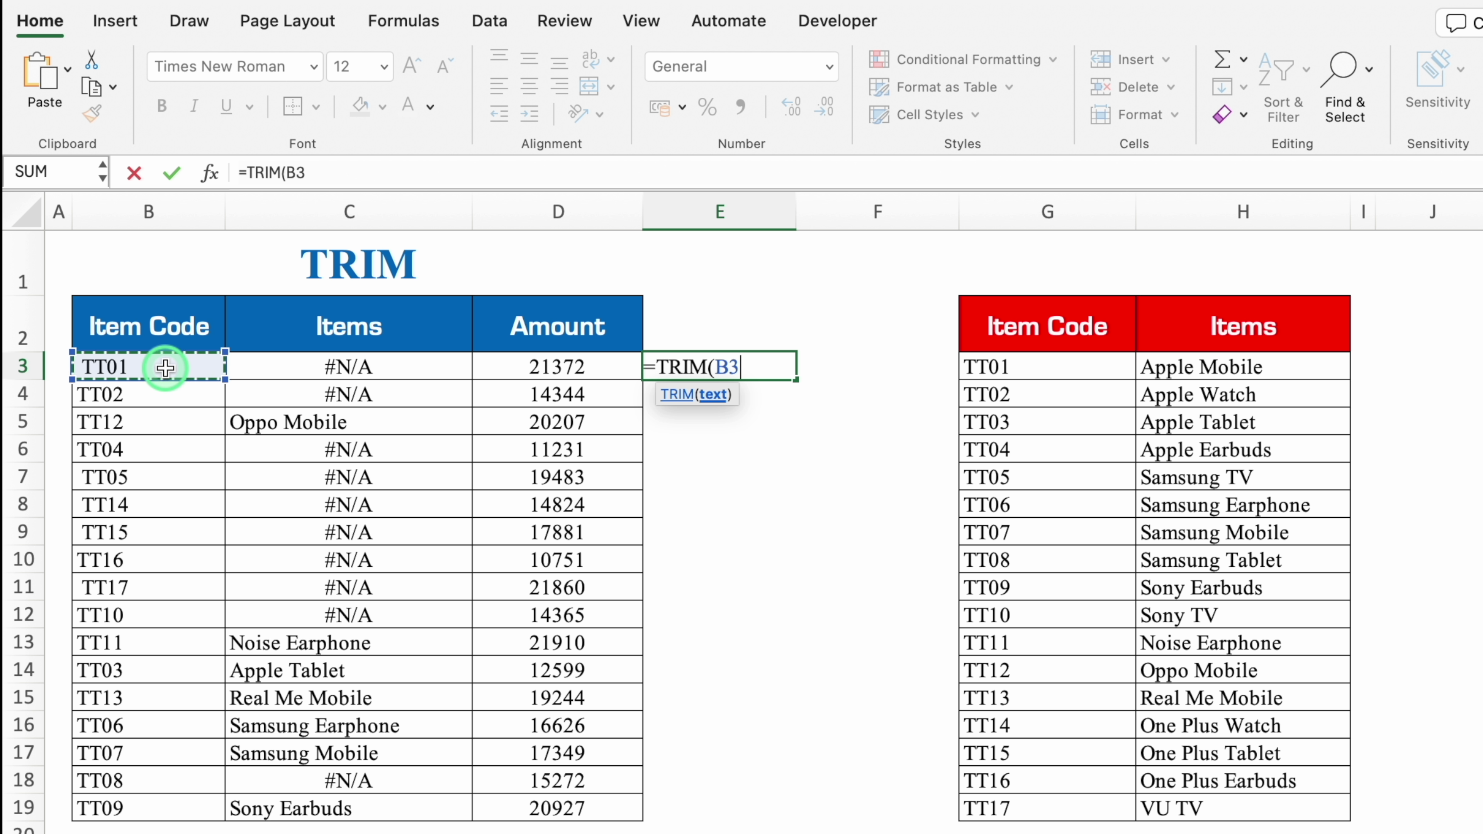
type(")")
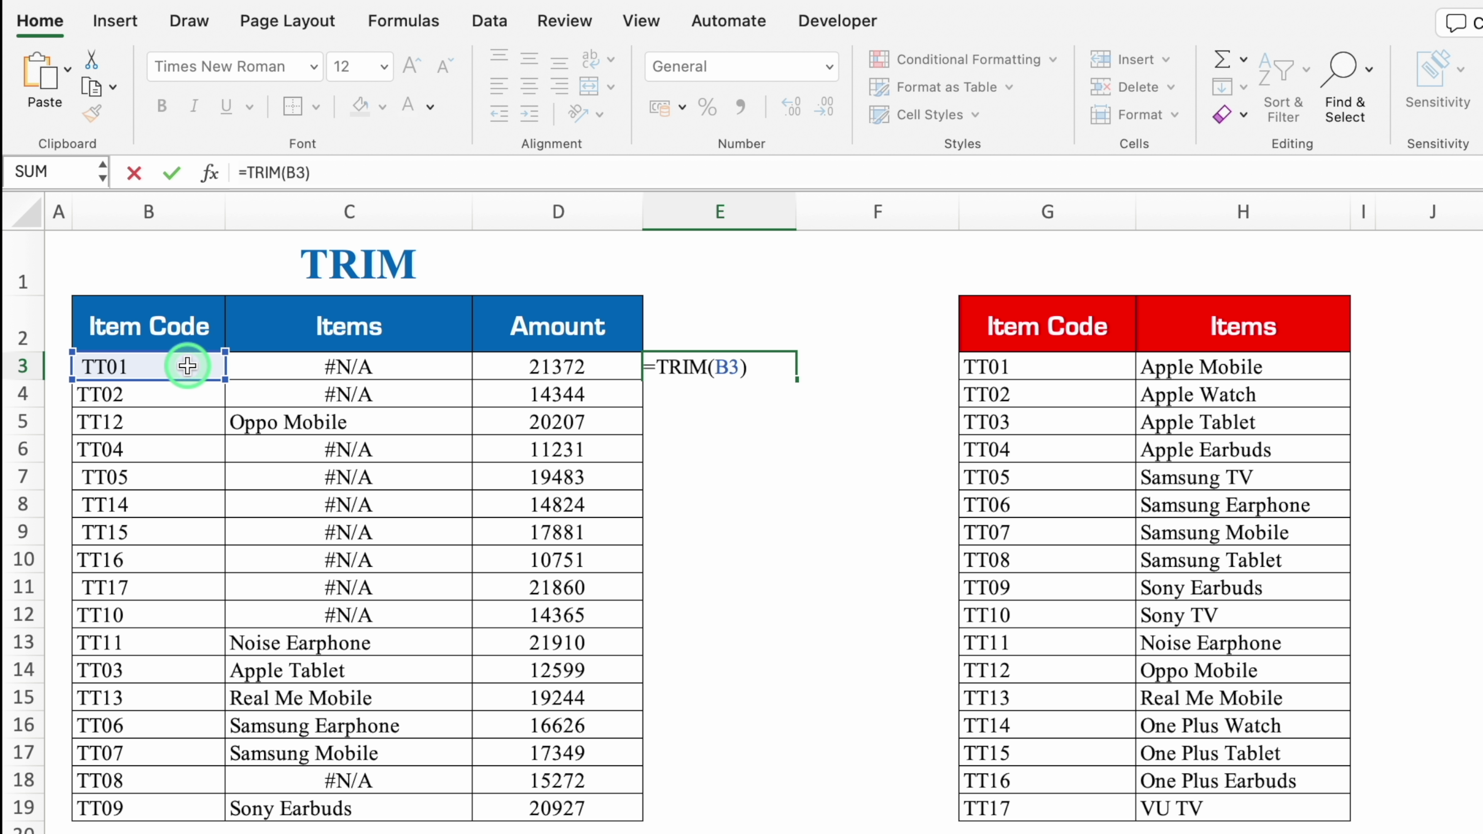
key("Return")
Fill the E3 TRIM formula down to E19 for all item codes
left_click(771, 366)
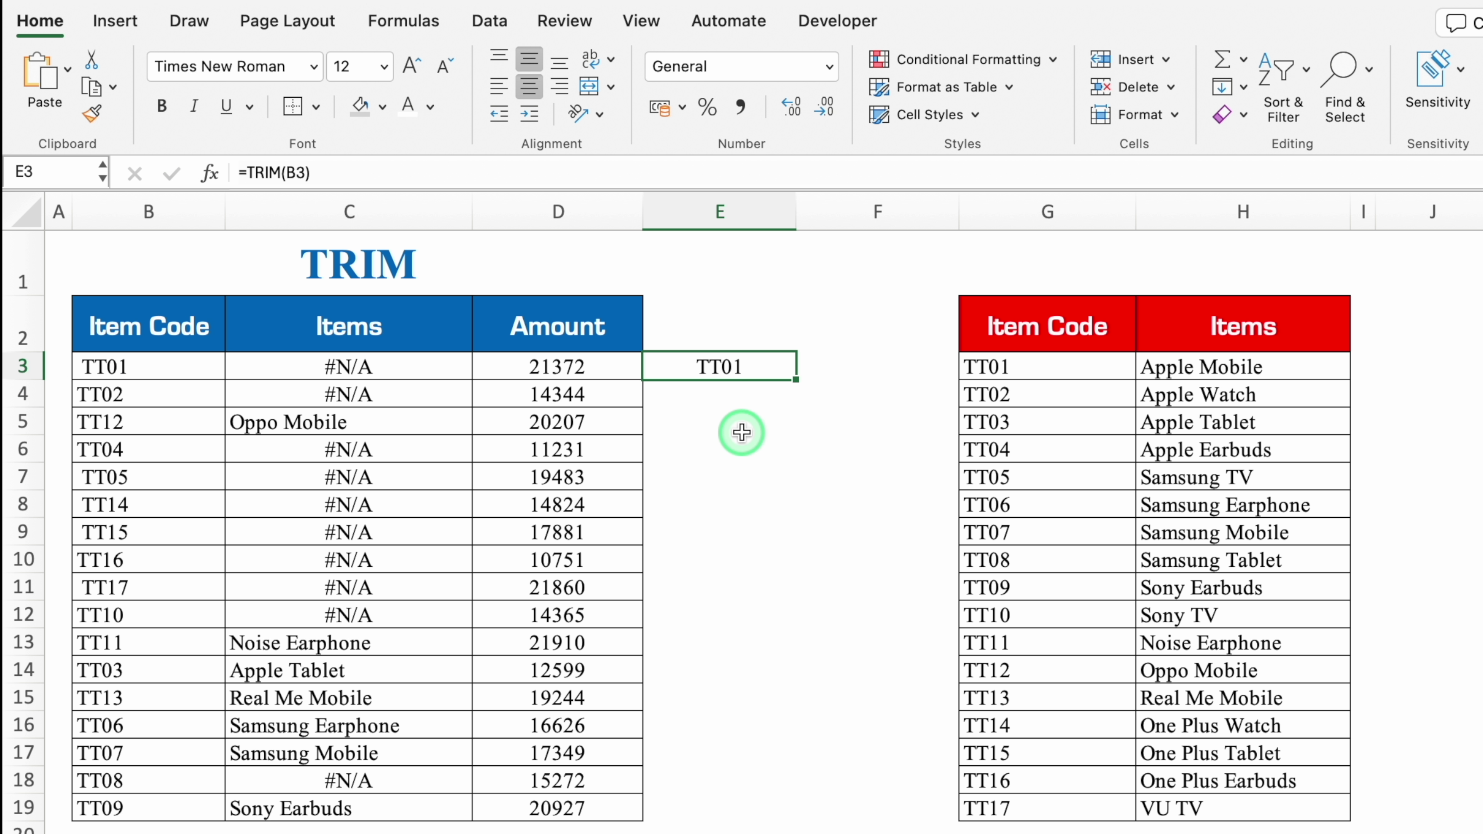
double_click(796, 379)
left_click(843, 349)
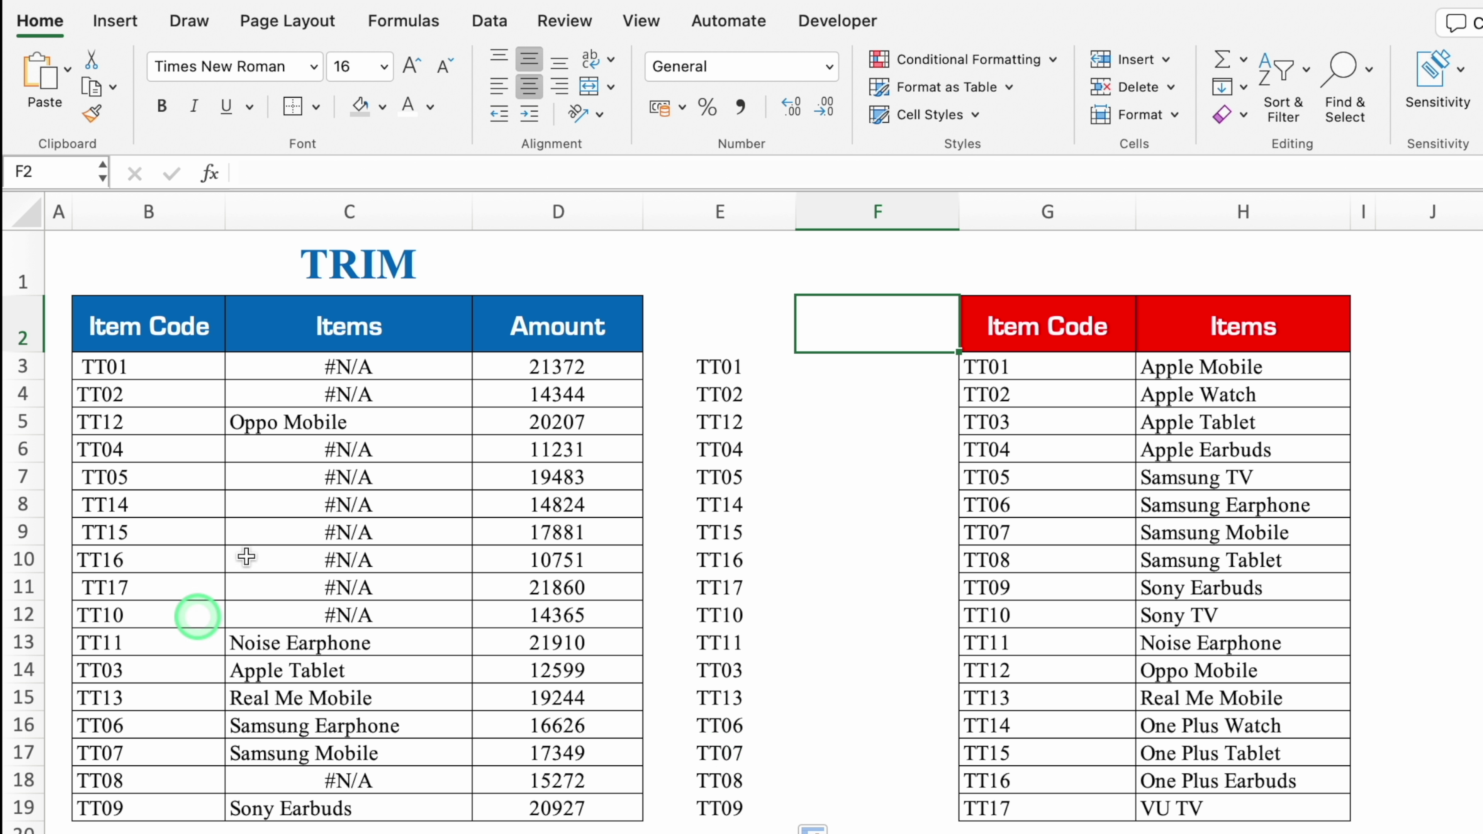
Try using the trimmed code in E3 as the VLOOKUP lookup value in C3, filled down to C19
left_click(363, 369)
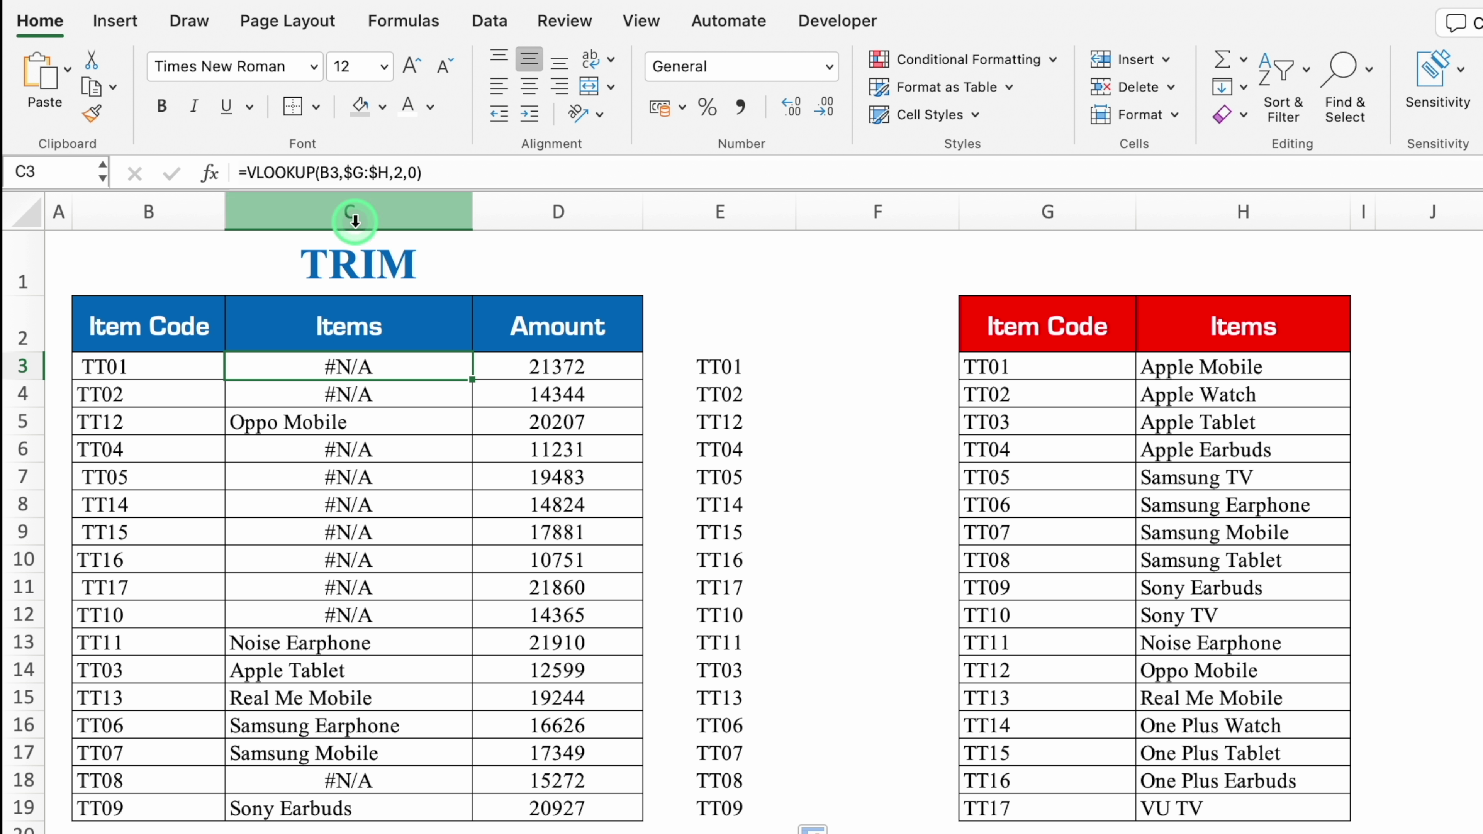
double_click(341, 366)
double_click(341, 366)
key("BackSpace")
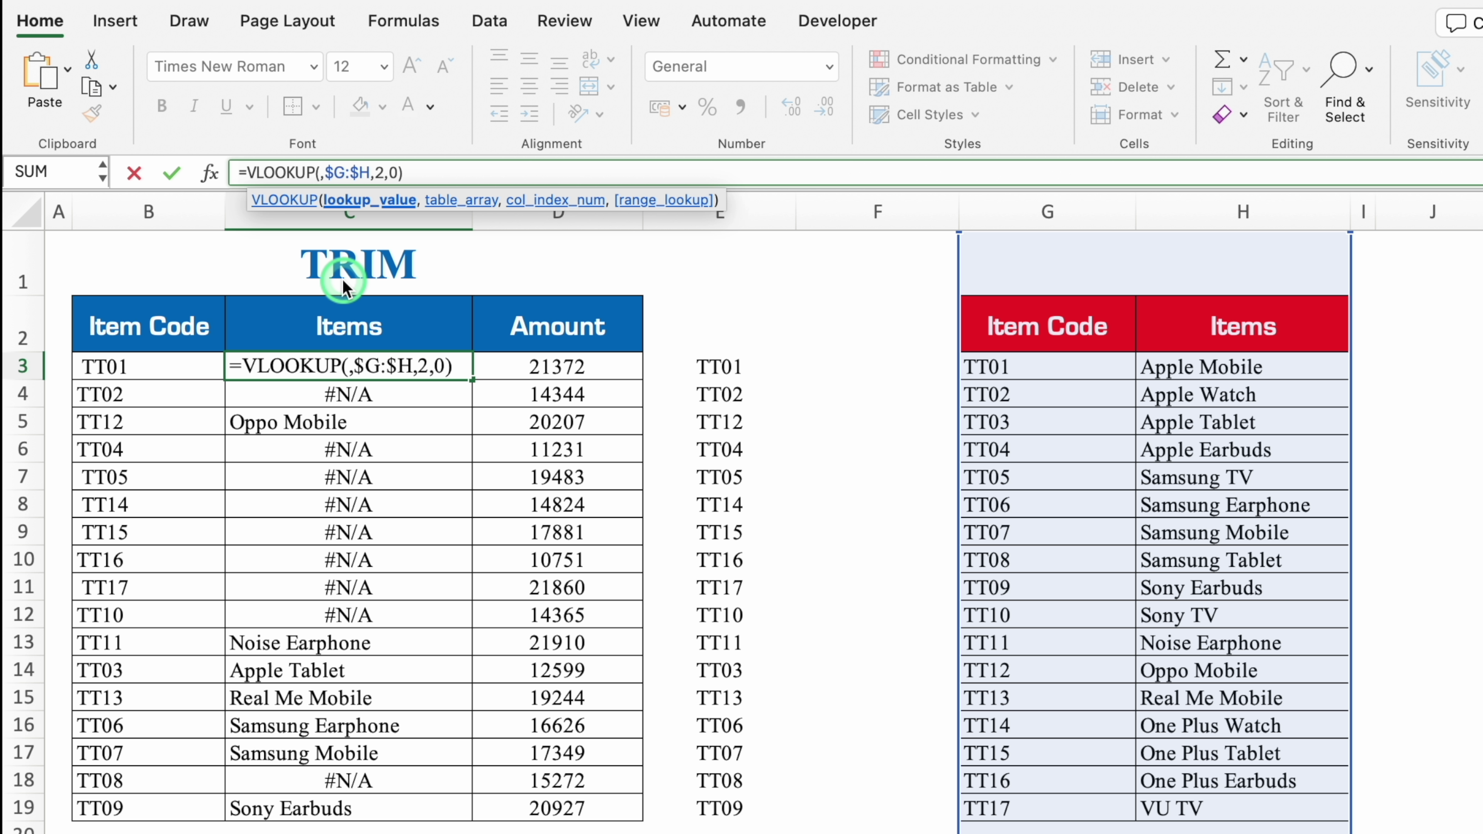
left_click(732, 367)
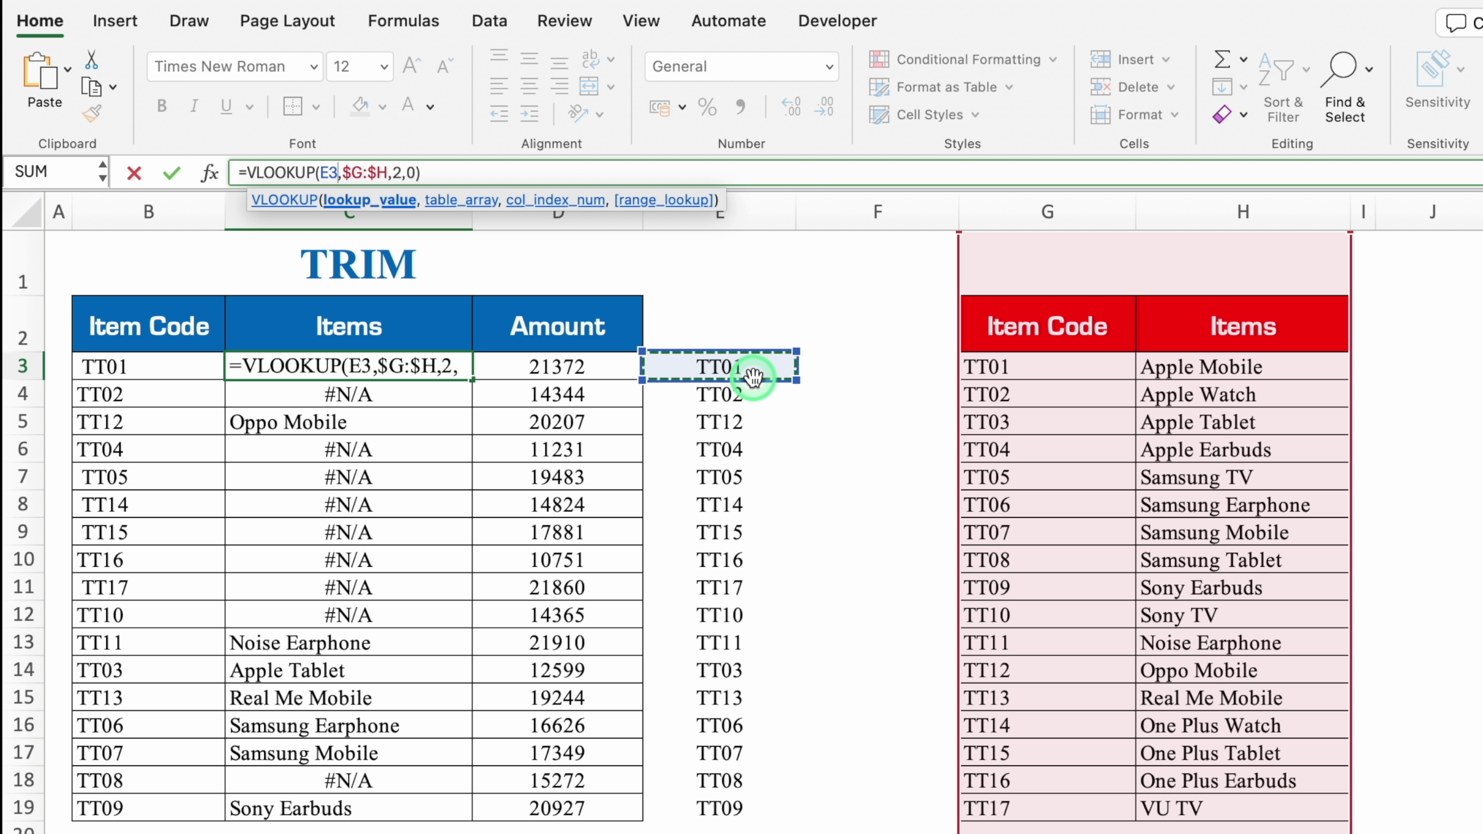
key("ctrl+Return")
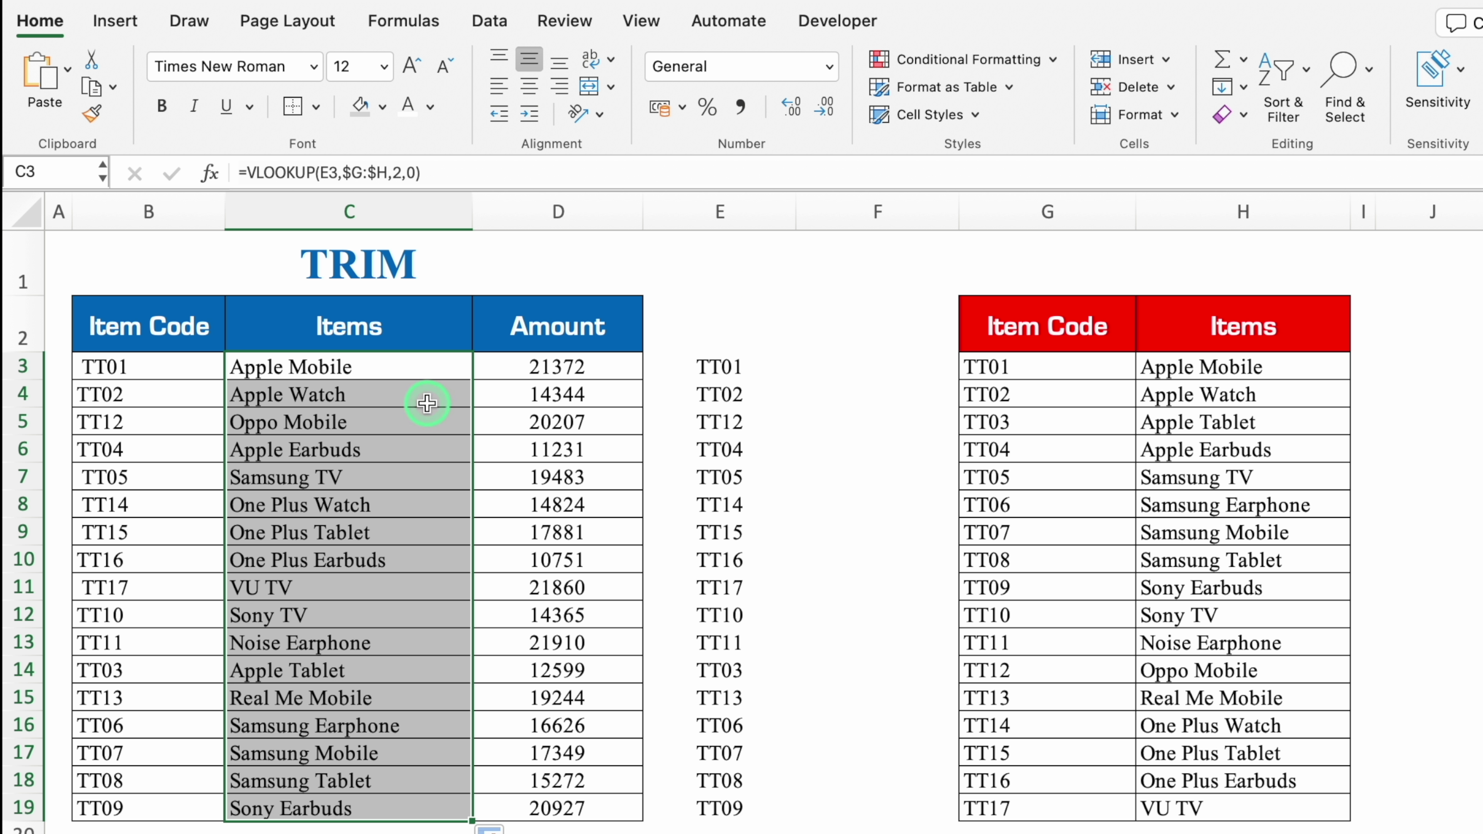
left_click(746, 369)
left_click(149, 369)
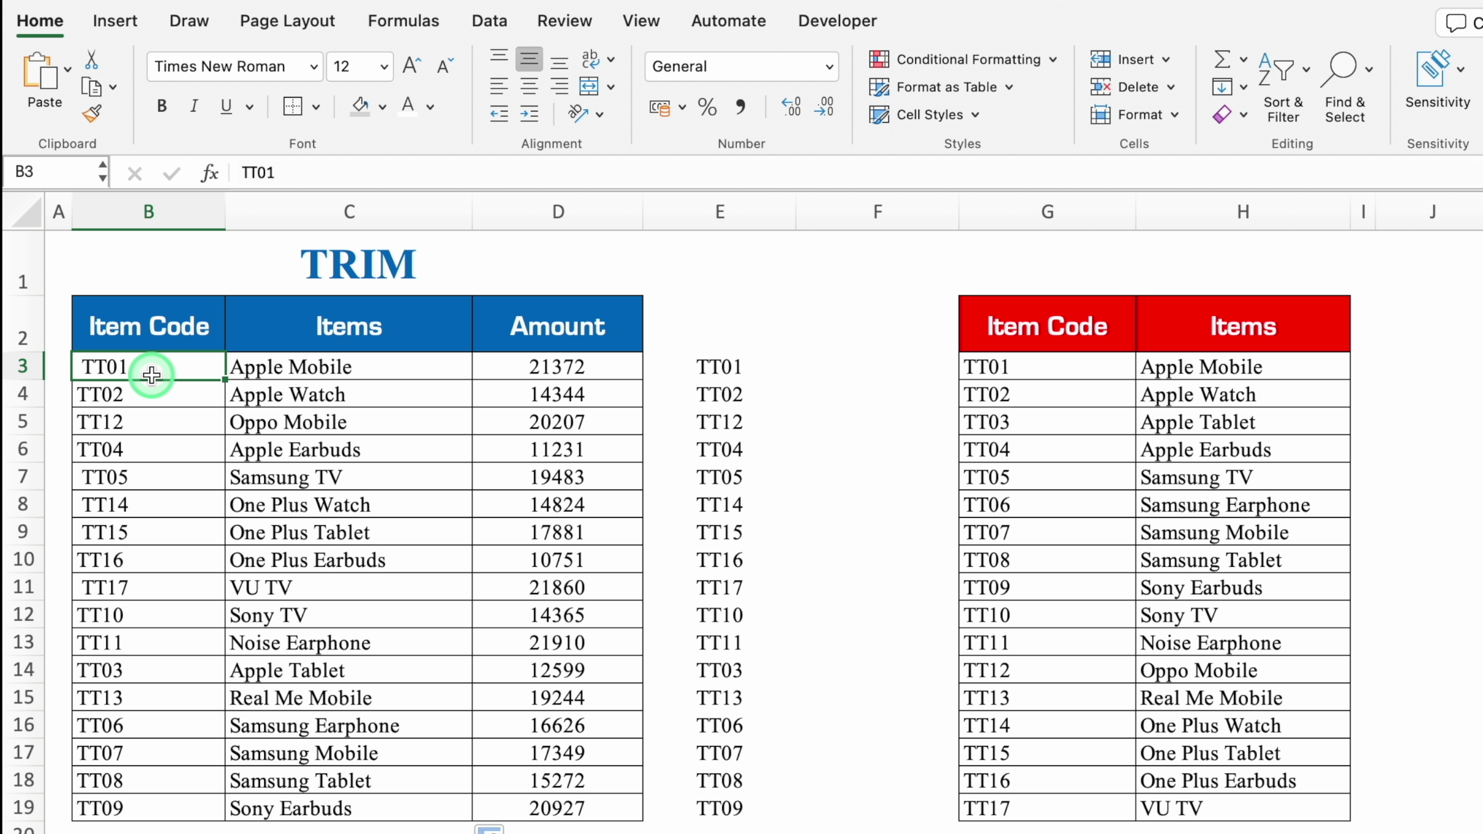
Wrap the lookup value in C3 with TRIM so the formula reads =VLOOKUP(TRIM(B3),$G:$H,2,0)
left_click(315, 367)
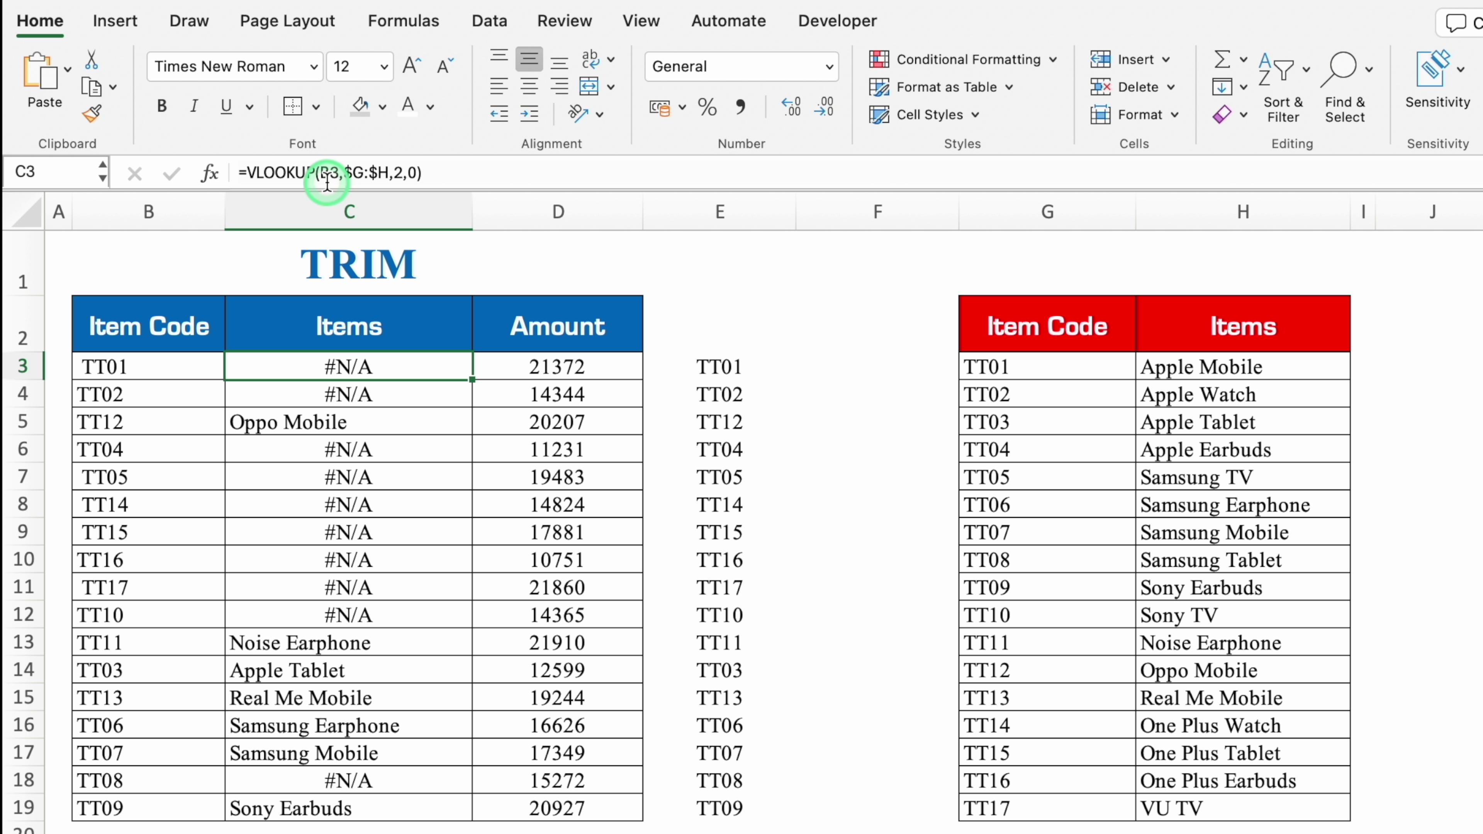
left_click(321, 174)
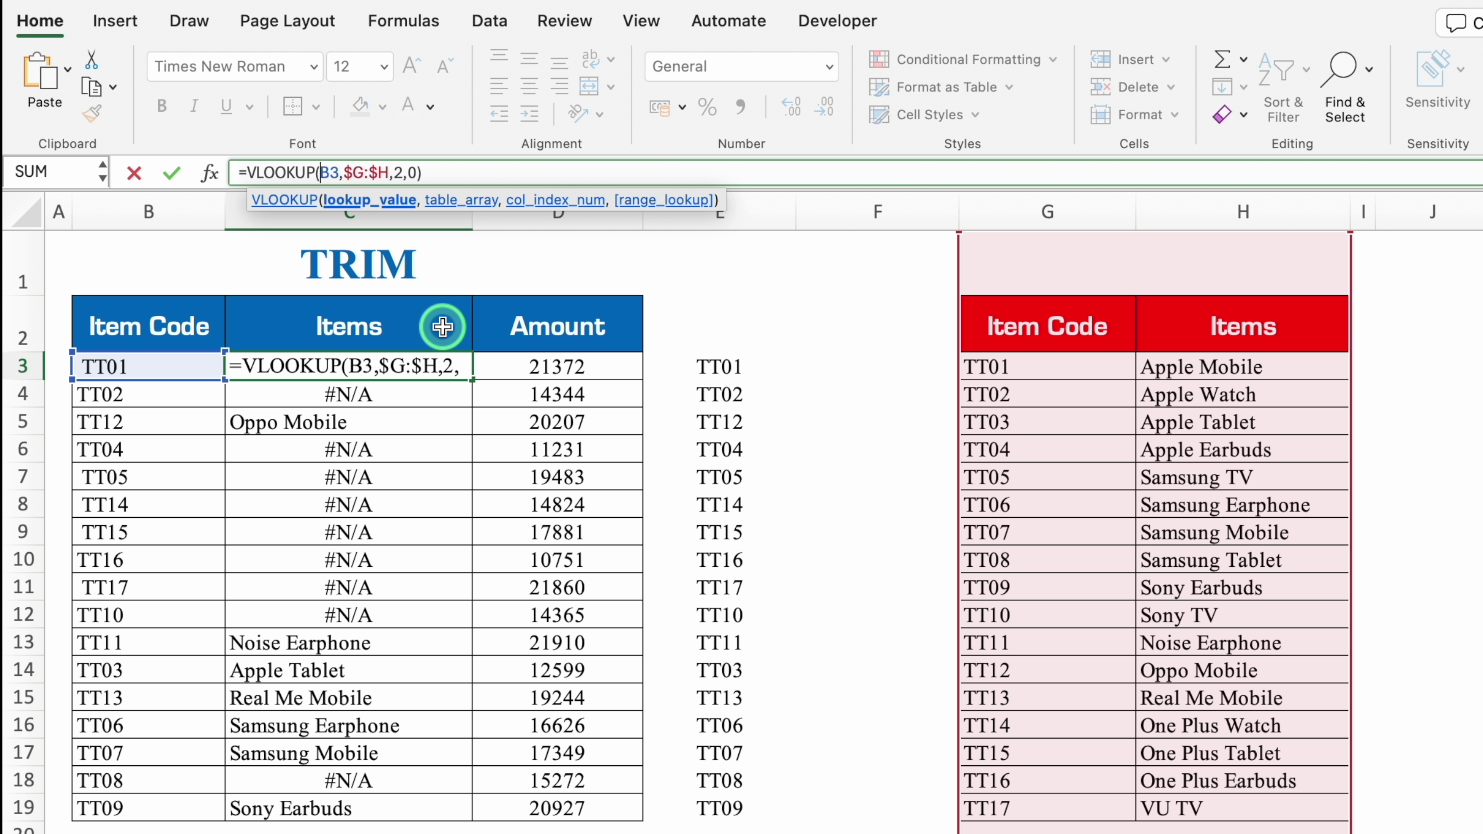
type("TRIM(")
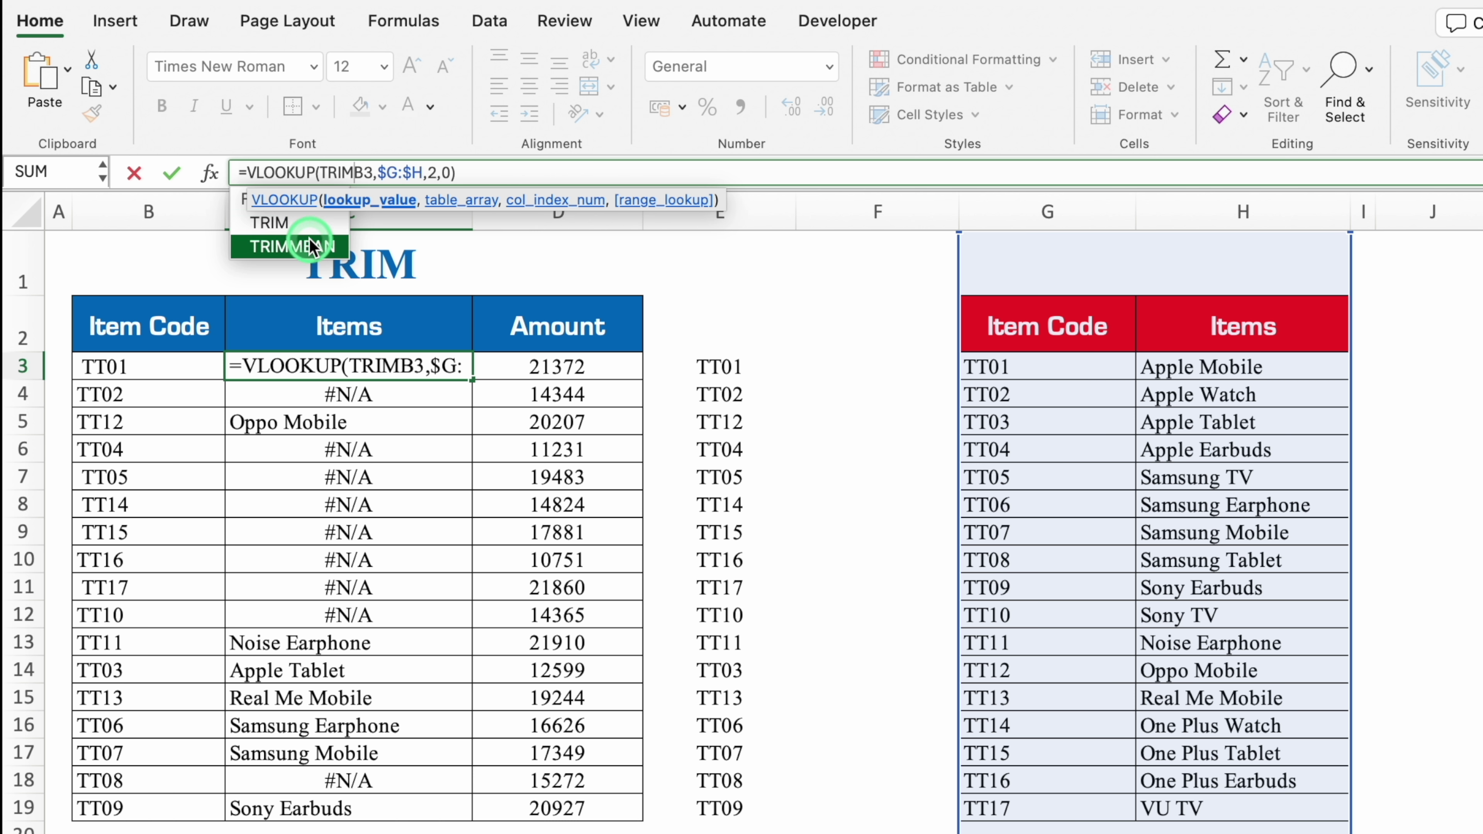
left_click(379, 173)
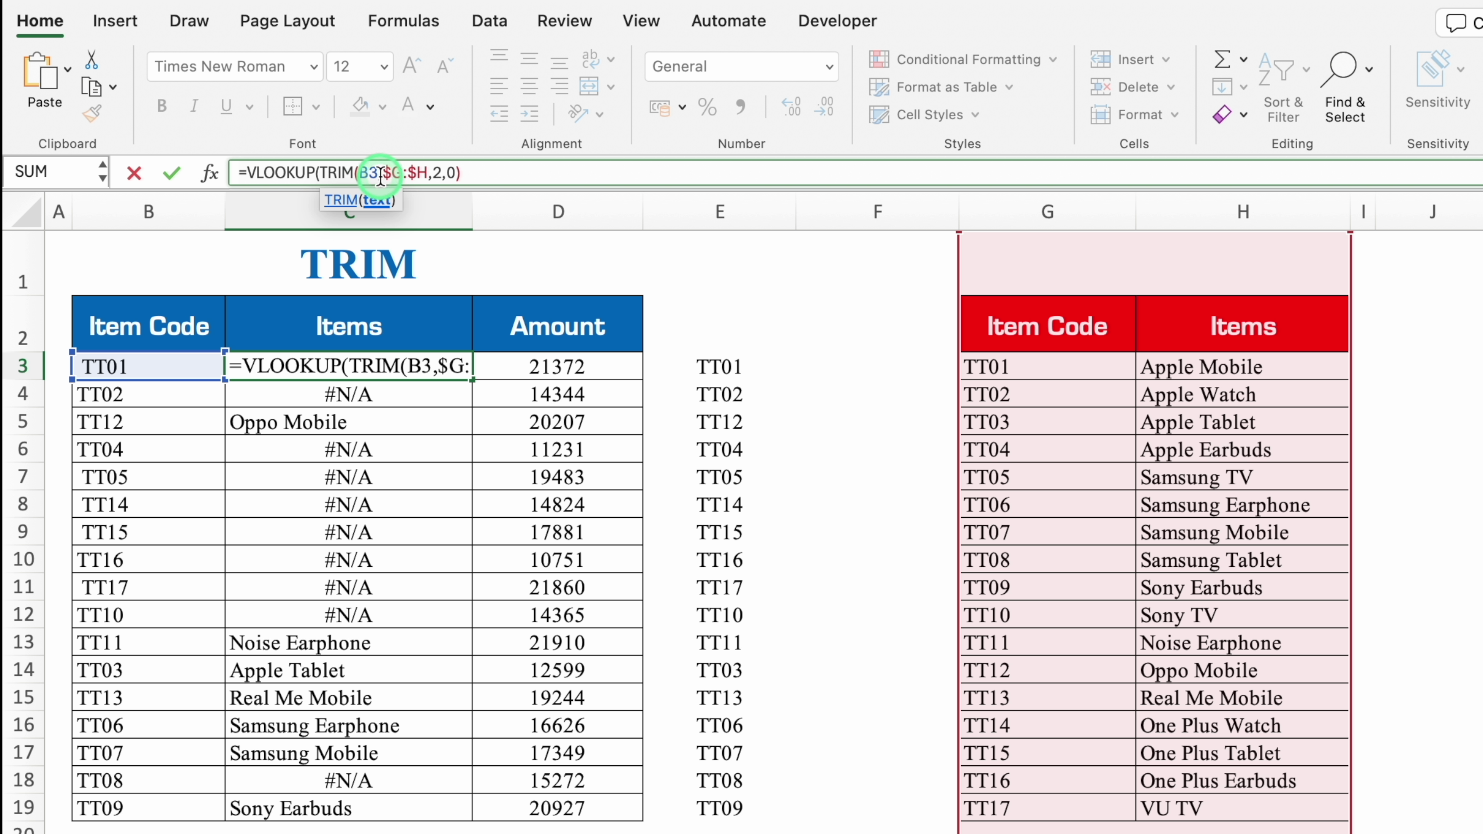
type(")")
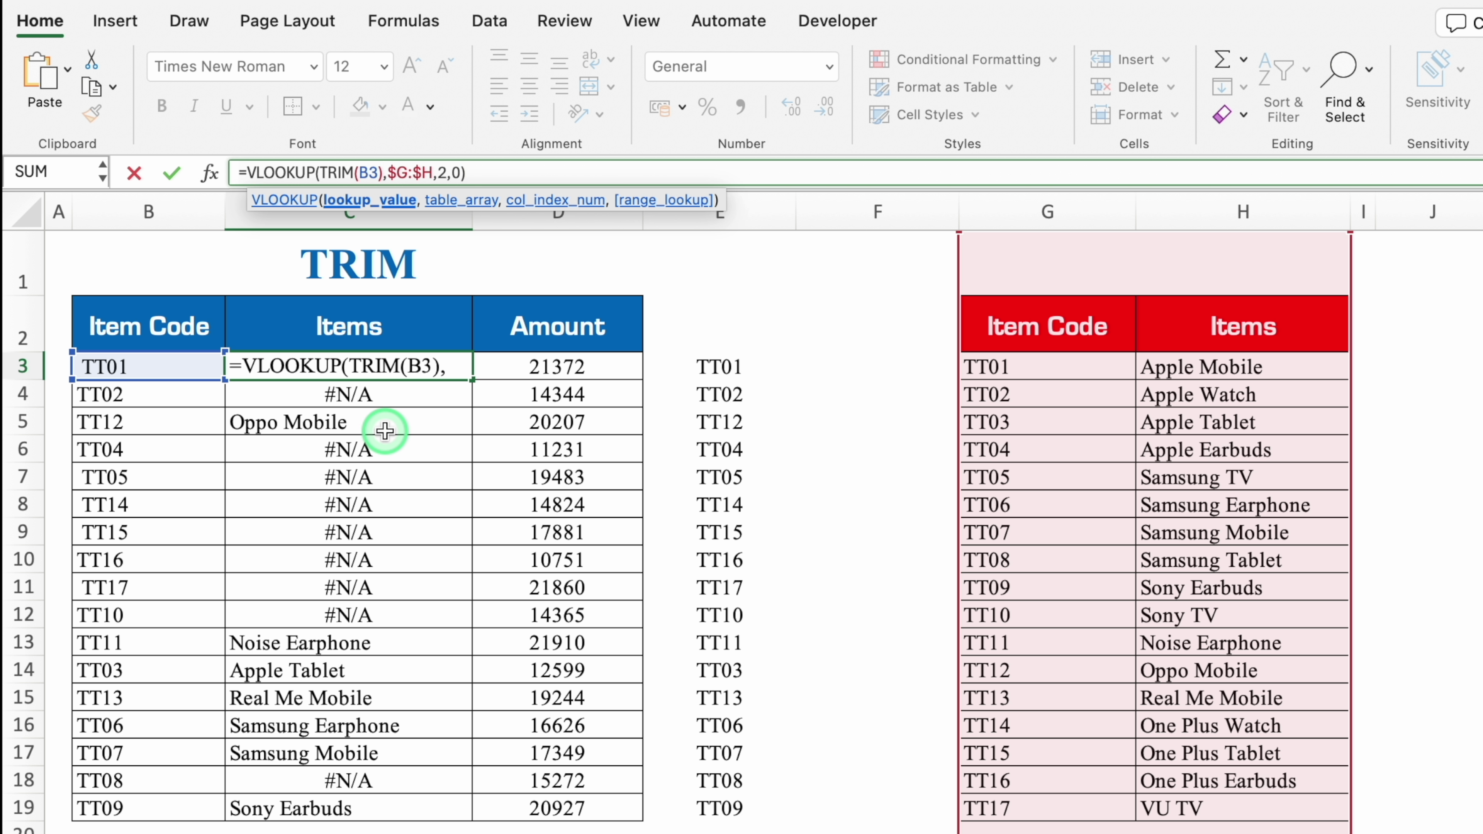
key("Return")
Fill the combined VLOOKUP and TRIM formula from C3 down to C19 and review it in C3
left_click(381, 373)
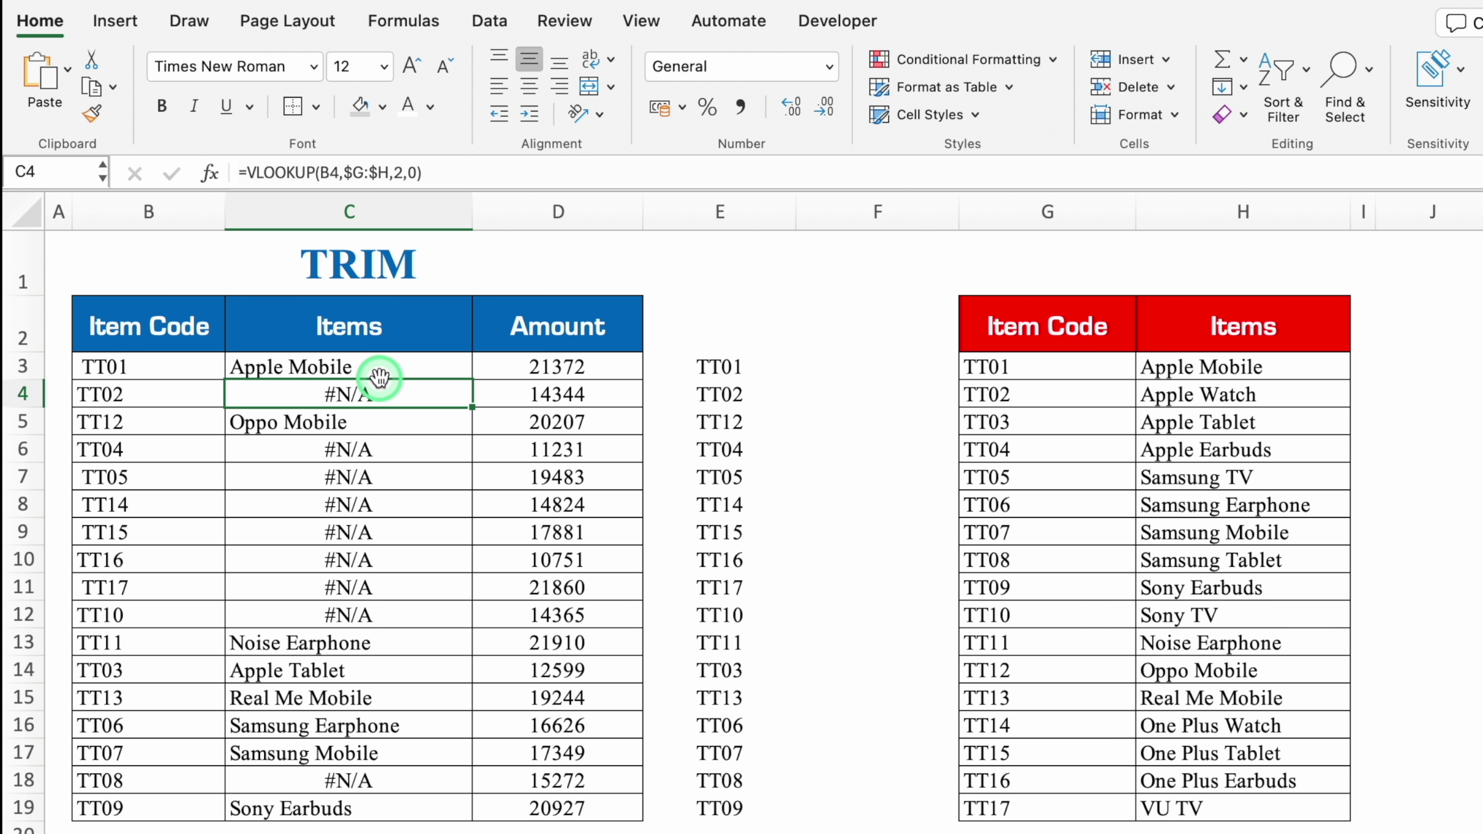
double_click(472, 381)
left_click(844, 454)
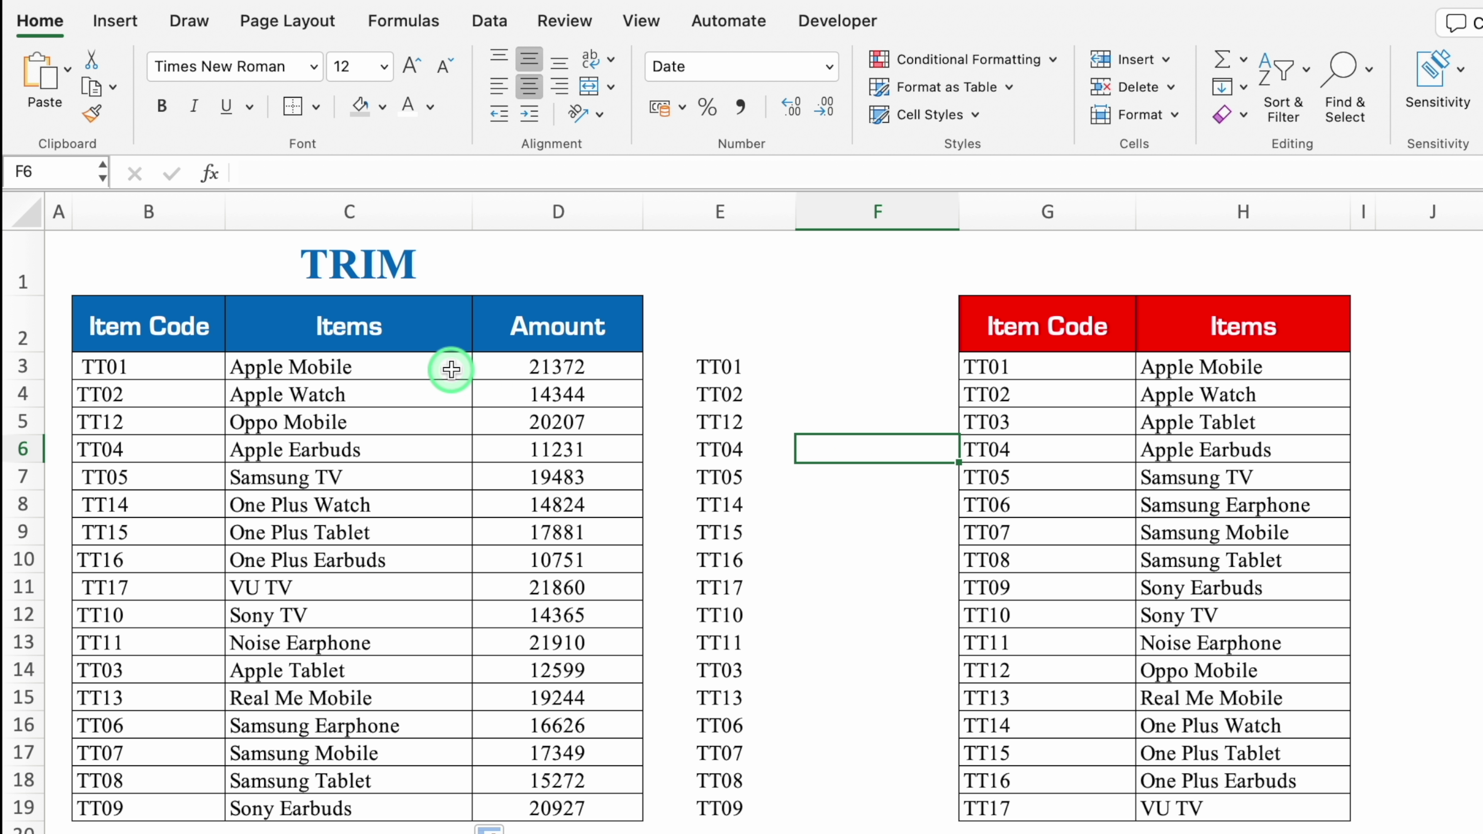
left_click(413, 369)
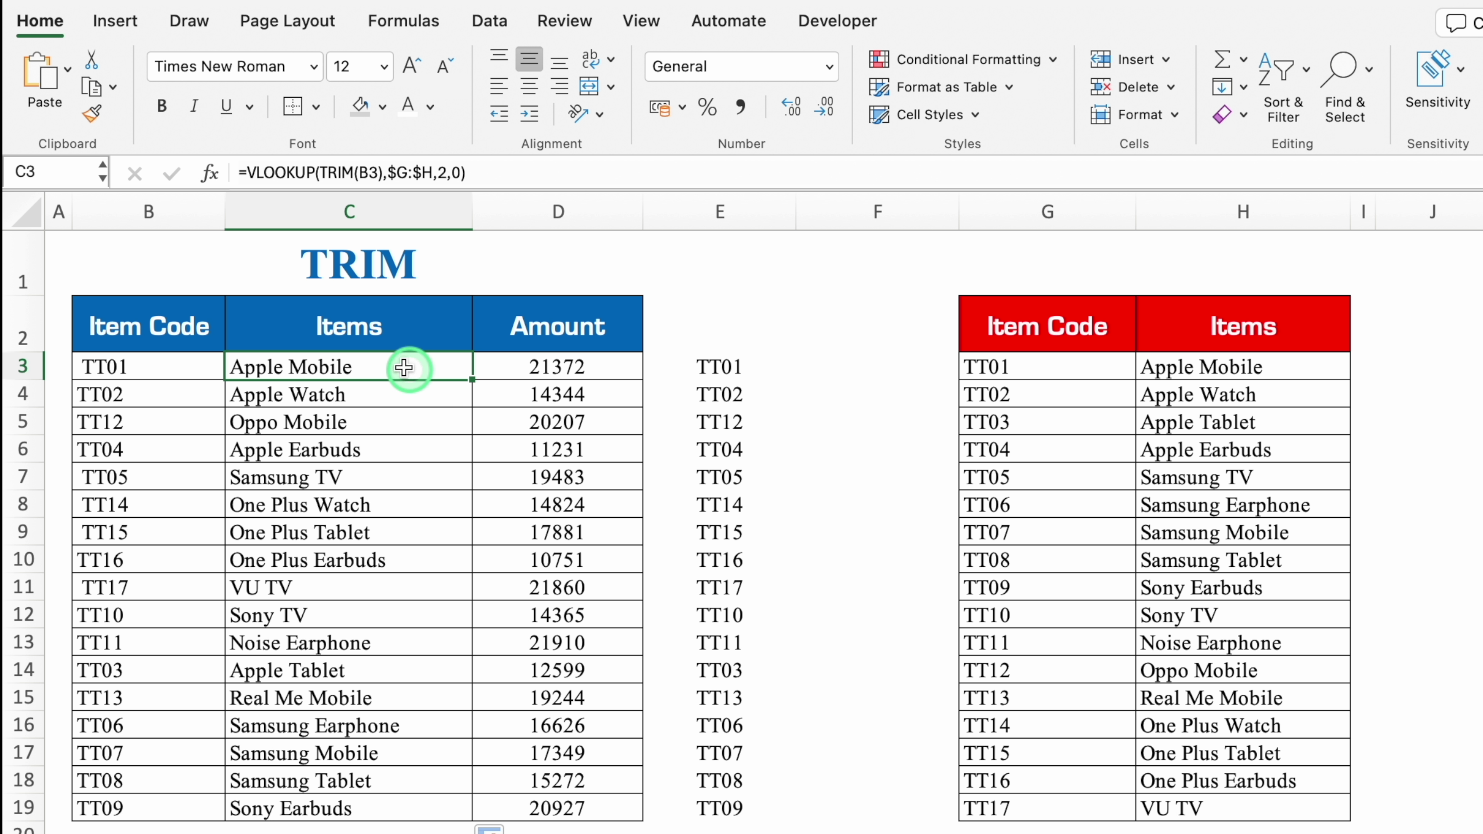
left_click(344, 175)
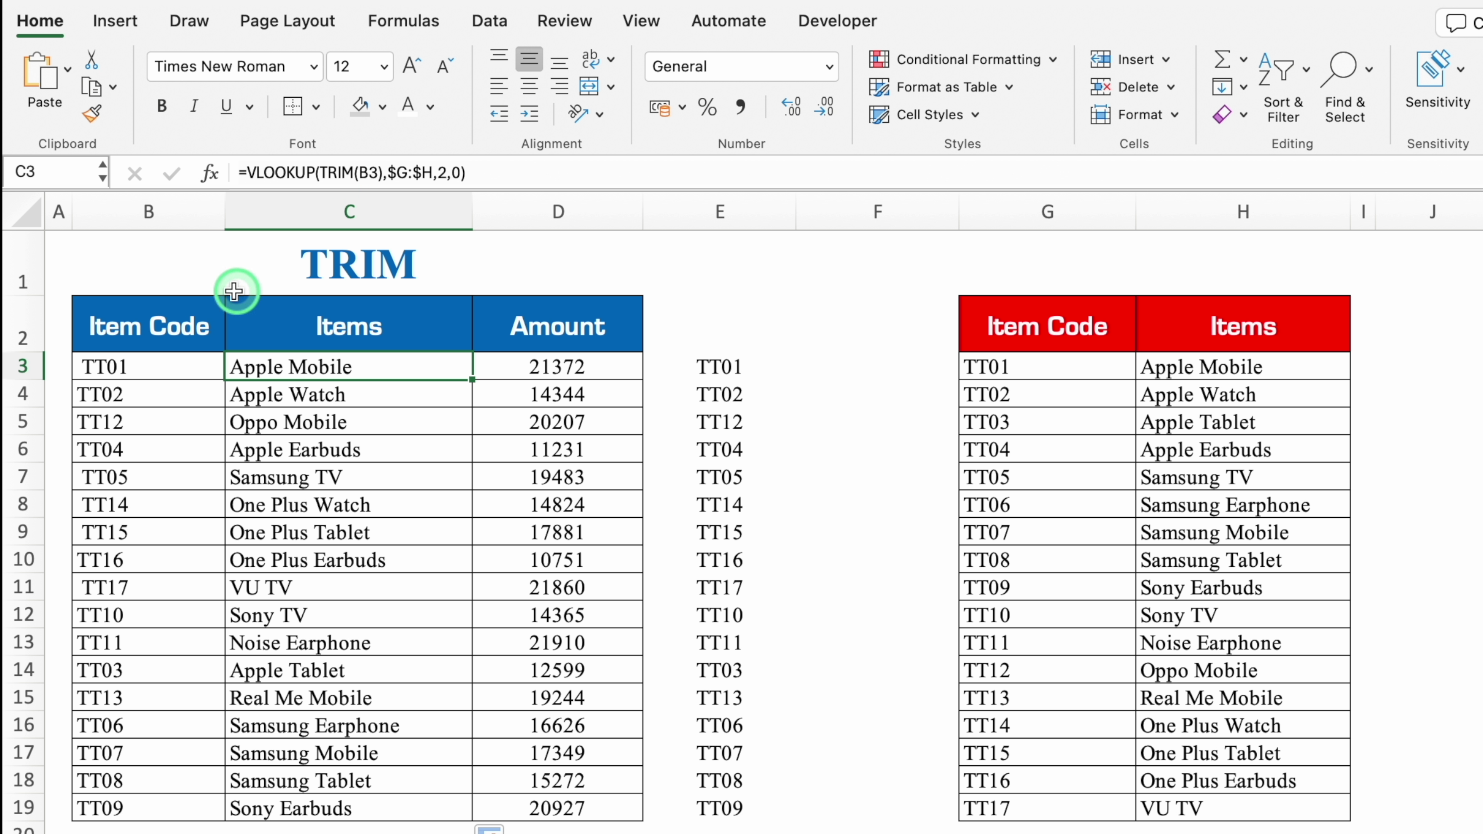